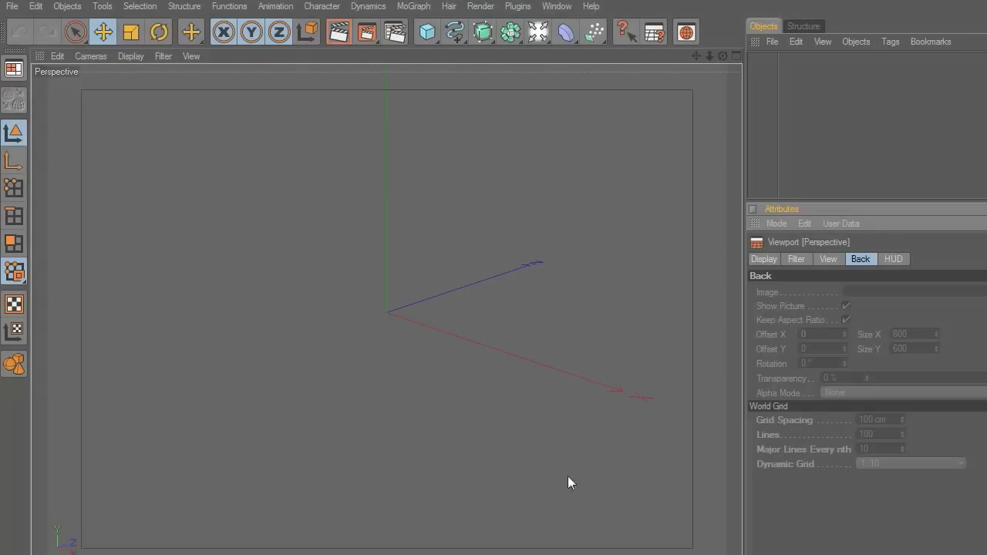
Step: Load blue print.jpg as the background image of both the Right and Front viewports
middle_click(411, 366)
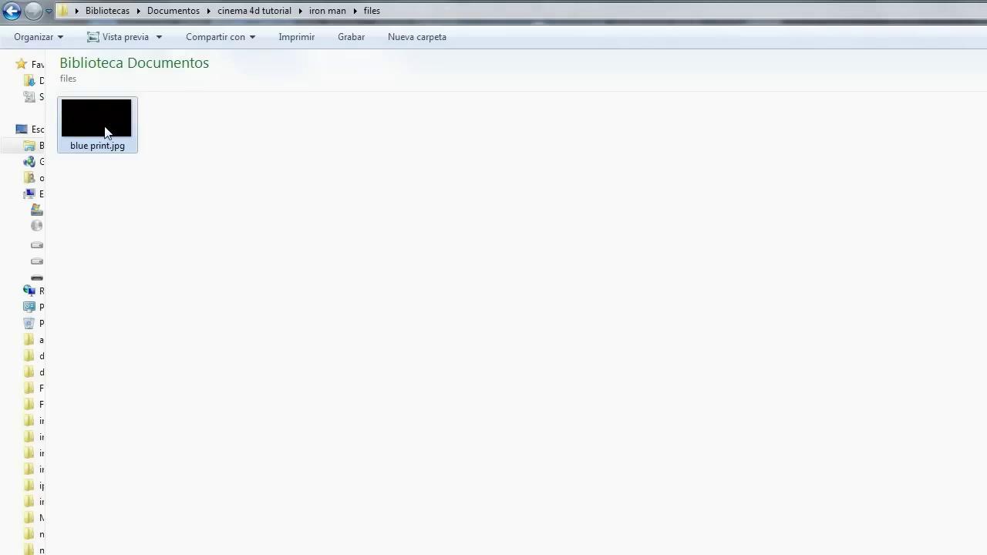
left_click_drag(105, 128, 540, 554)
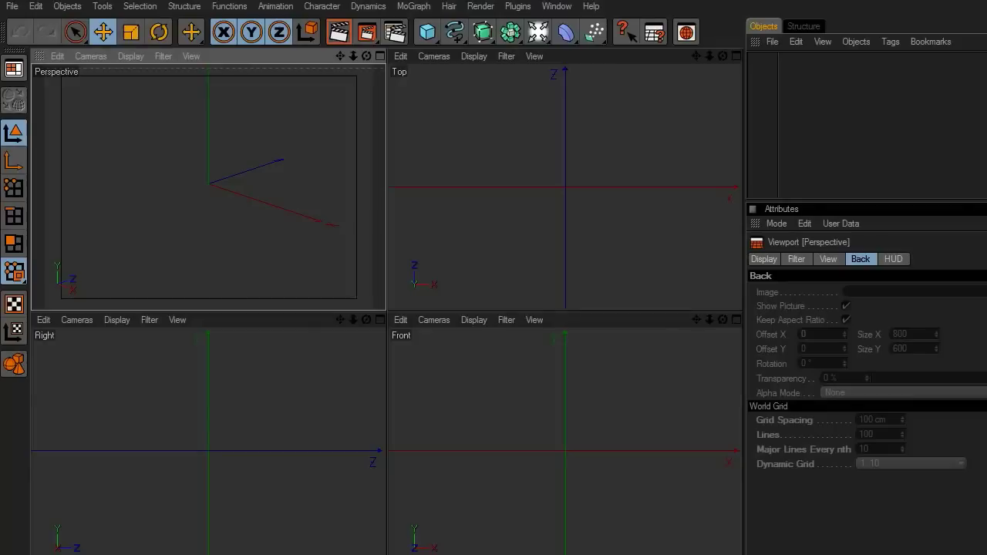
left_click_drag(263, 211, 239, 436)
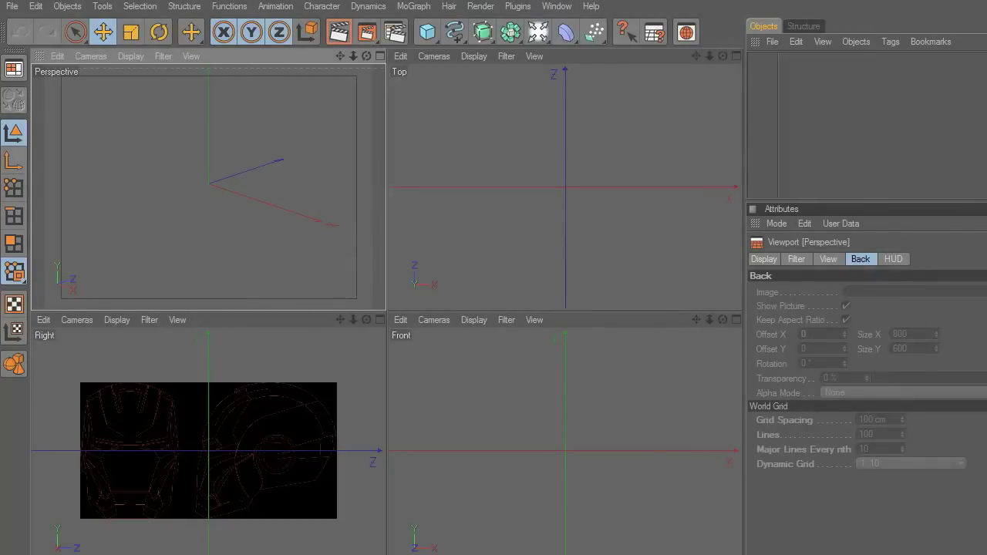
key("alt+Tab")
left_click_drag(99, 138, 593, 437)
Step: Set the Right view's background Offset X to 245, centring the helmet's front drawing on the vertical axis
middle_click(305, 411)
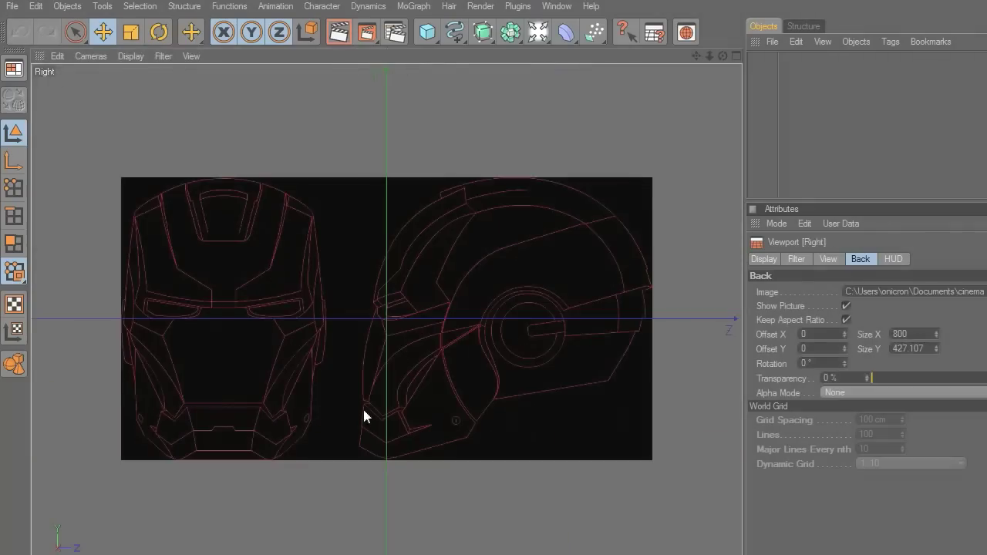
scroll(427, 371, "up", 4)
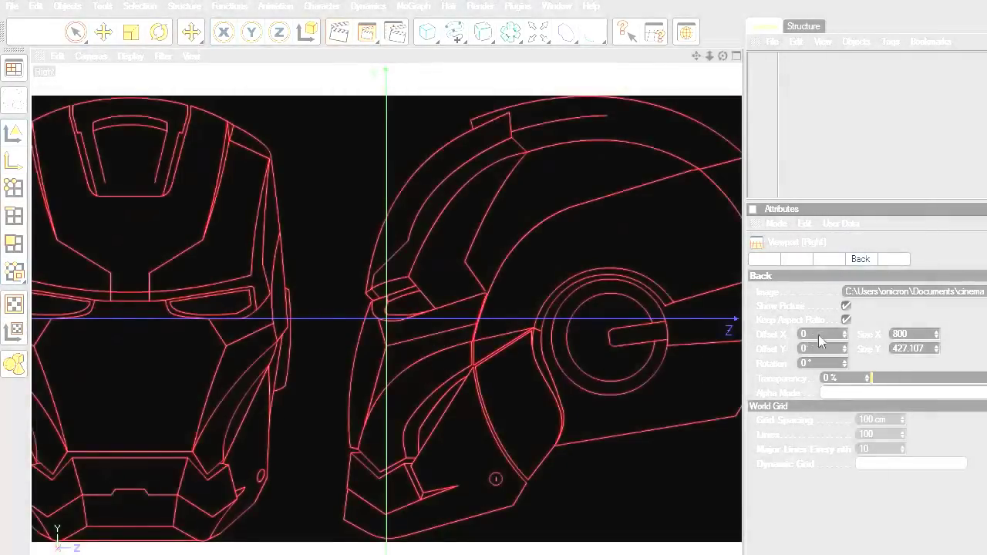
left_click_drag(696, 55, 747, 52)
left_click_drag(845, 334, 901, 329)
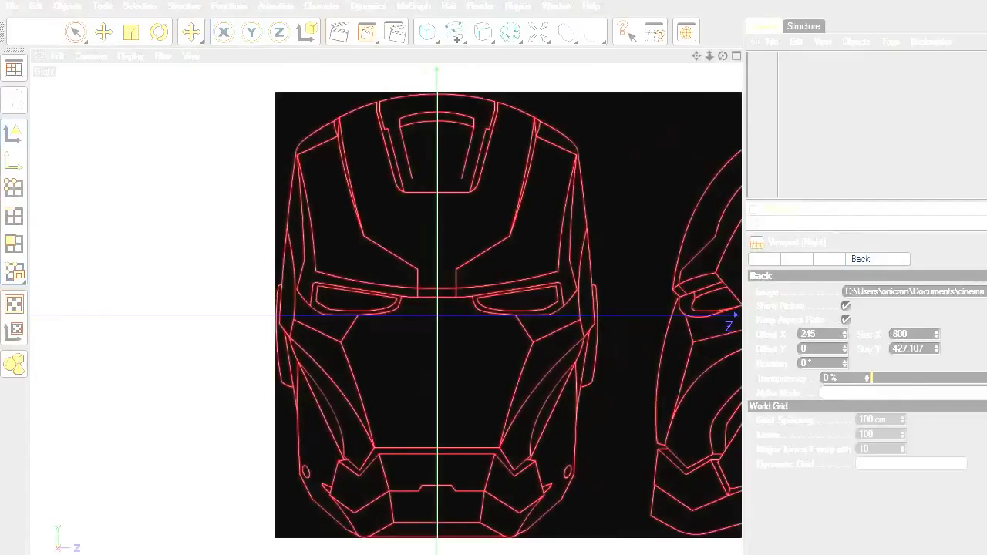
scroll(678, 356, "up", 8)
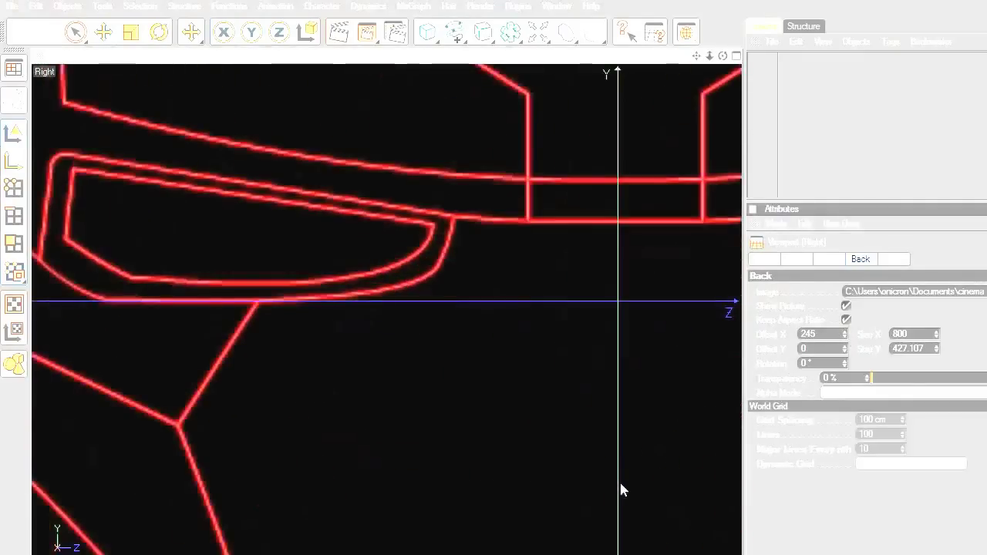
scroll(660, 390, "down", 6)
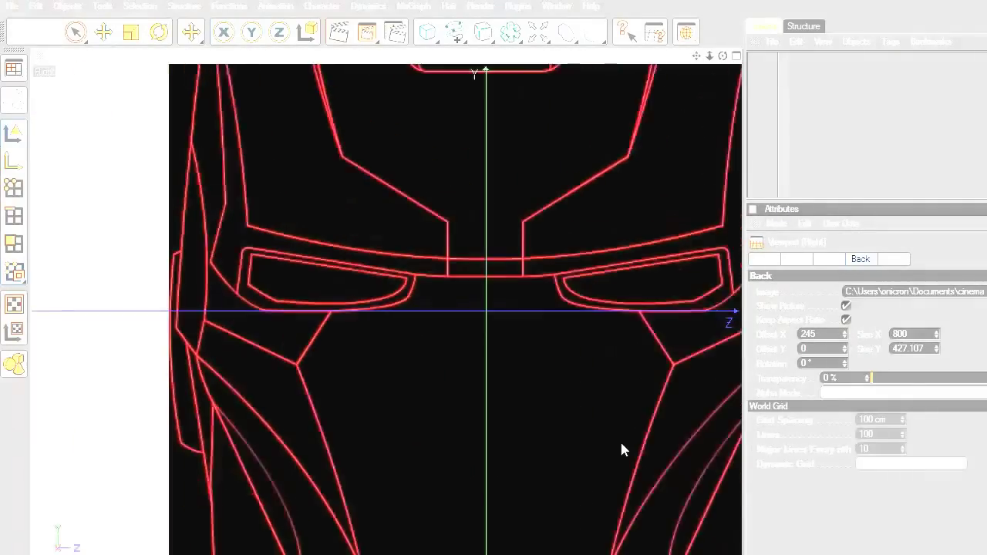
Step: Set the Front view's background Offset X to -160, centring the helmet's side drawing around the vertical axis
middle_click(614, 436)
middle_click(606, 414)
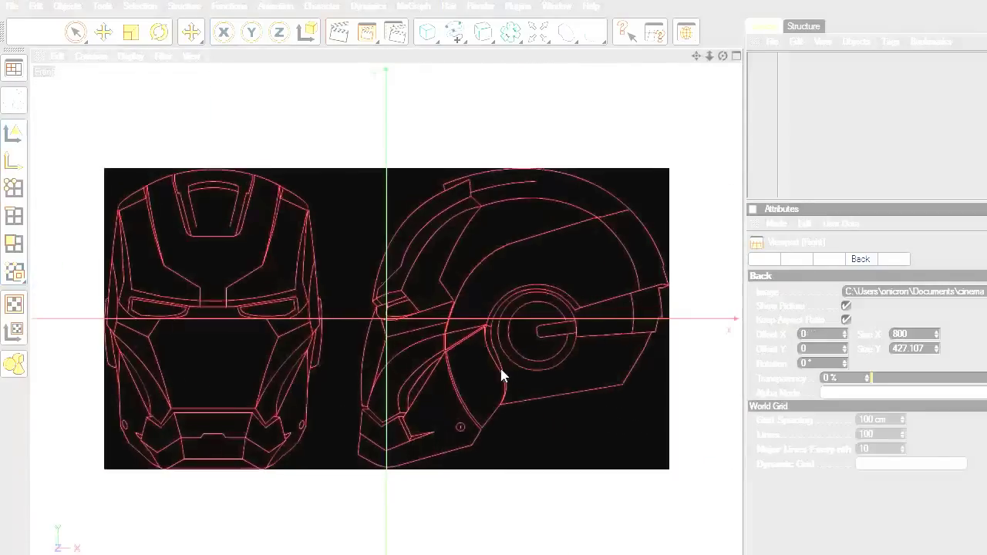
mouse_move(845, 334)
left_mouse_down()
mouse_move(817, 336)
mouse_move(826, 336)
left_mouse_up()
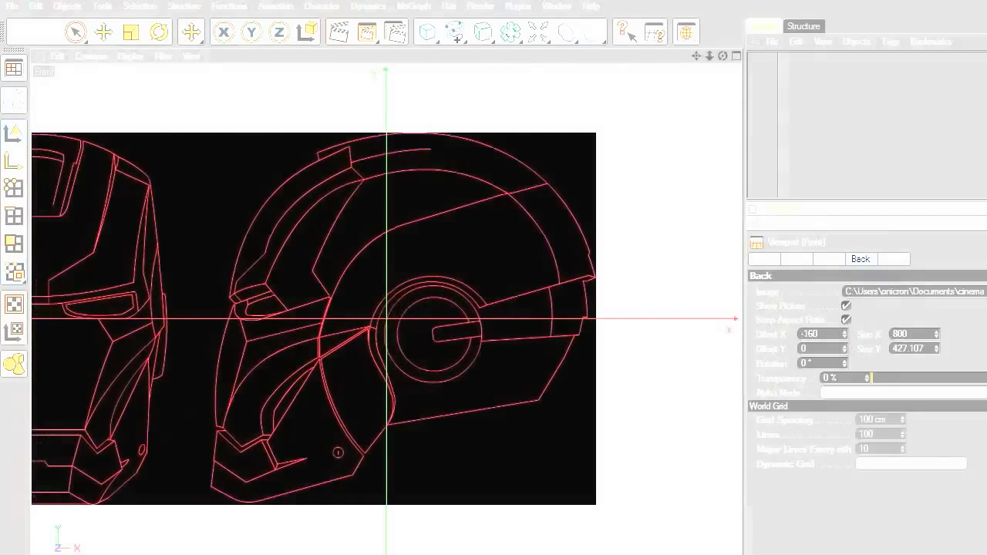
scroll(552, 242, "down", 2)
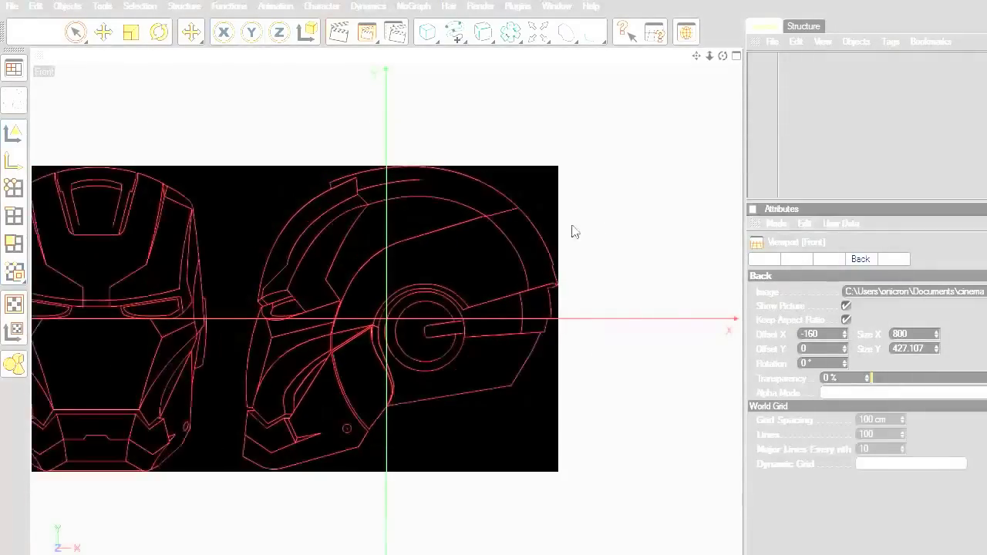
left_click_drag(697, 57, 840, 61)
Step: Add a plane primitive and rotate it upright so it faces the Right view over the helmet's front drawing
middle_click(452, 342)
middle_click(357, 388)
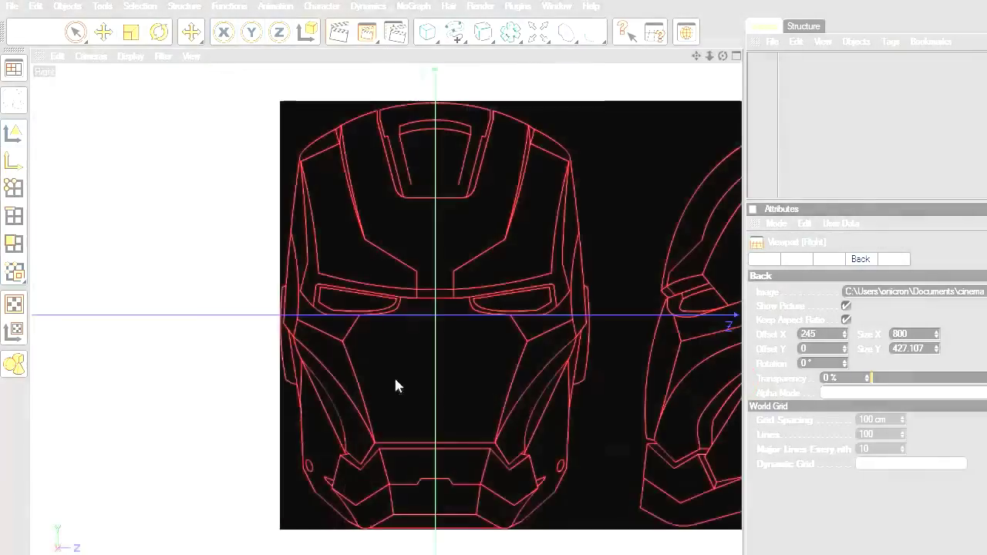
scroll(558, 298, "down", 2)
scroll(653, 128, "up", 5)
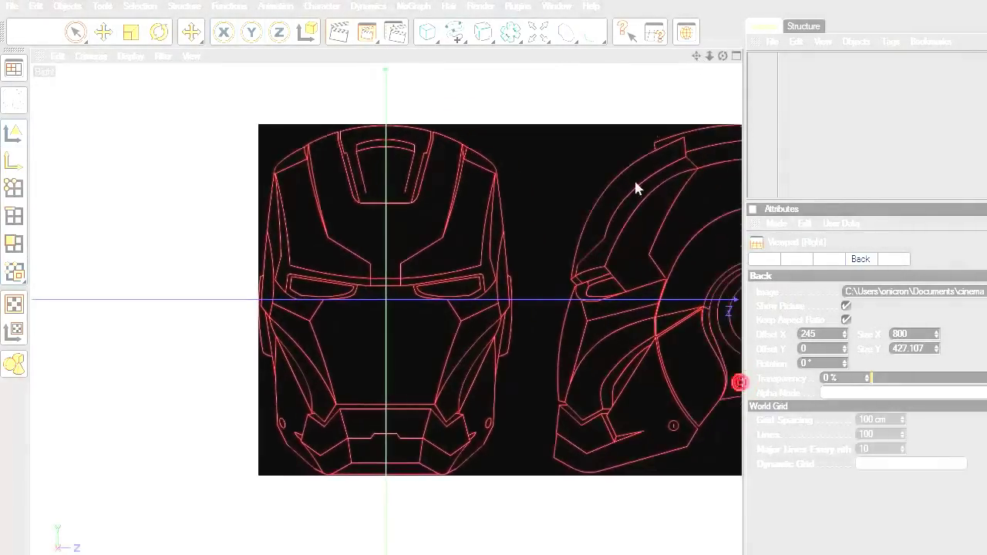
left_click_drag(427, 35, 554, 74)
left_click(159, 32)
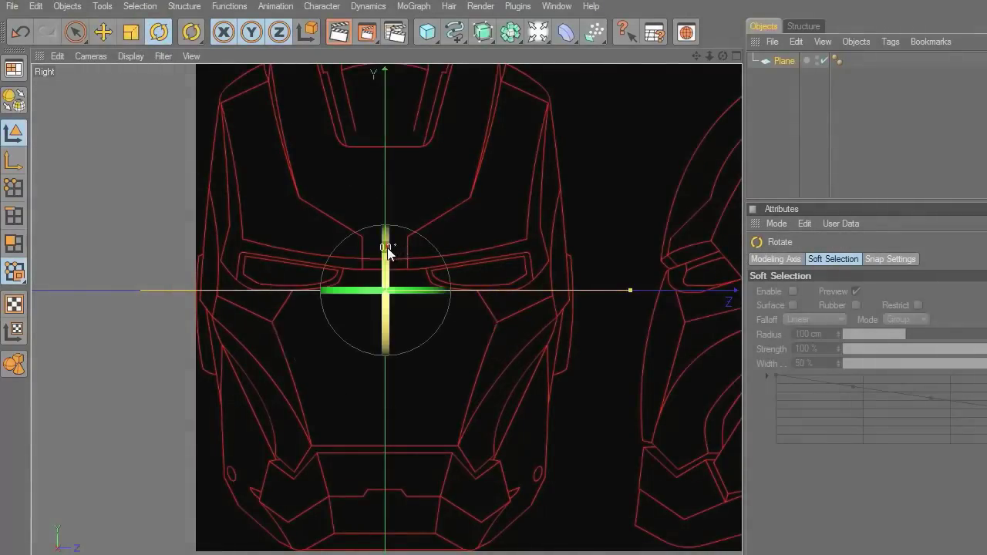
left_click_drag(388, 249, 393, 319)
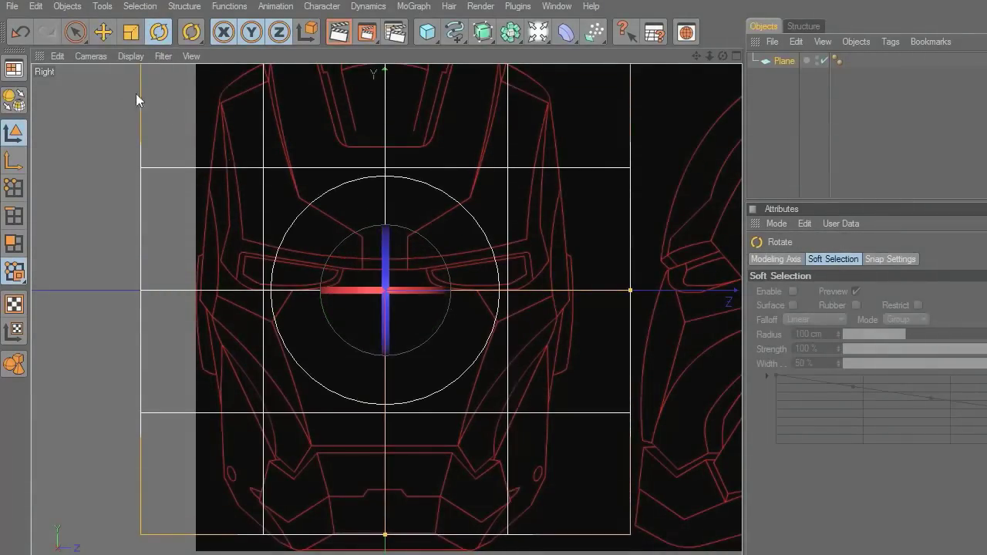
Step: Set the Right view's display mode to Wireframe
left_click(102, 56)
mouse_move(124, 55)
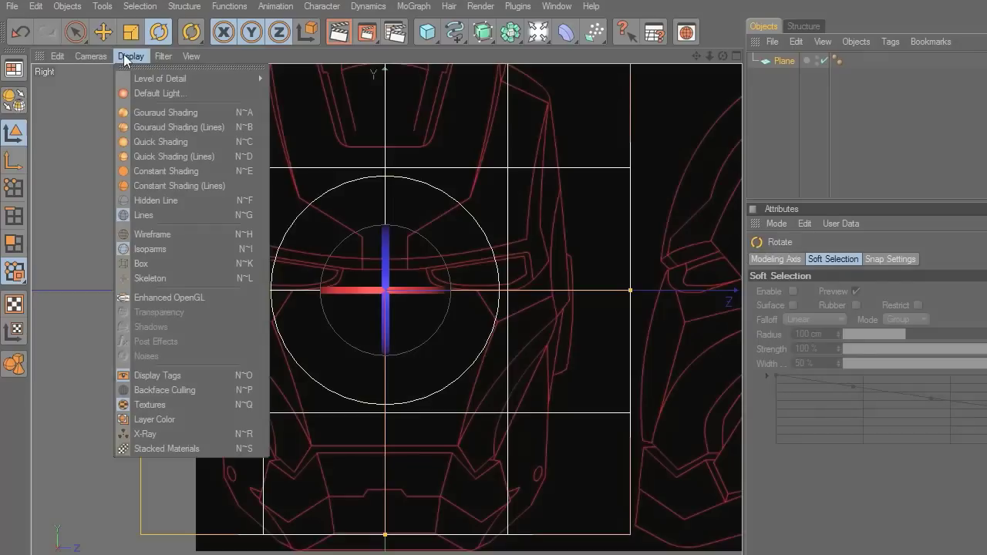
left_click(145, 239)
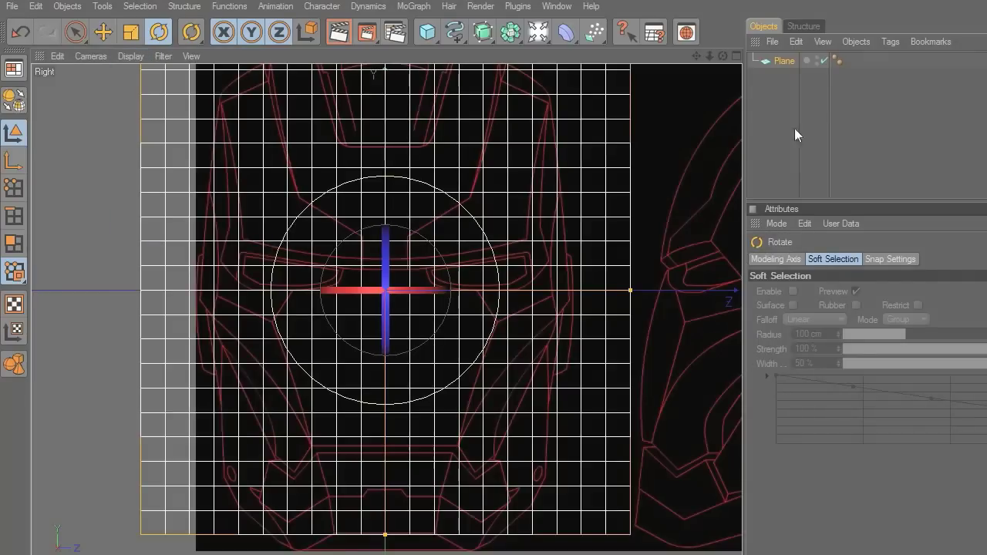
Step: Set the plane's width segments and height segments to 4 each
left_click(790, 98)
left_click(783, 61)
left_click(848, 322)
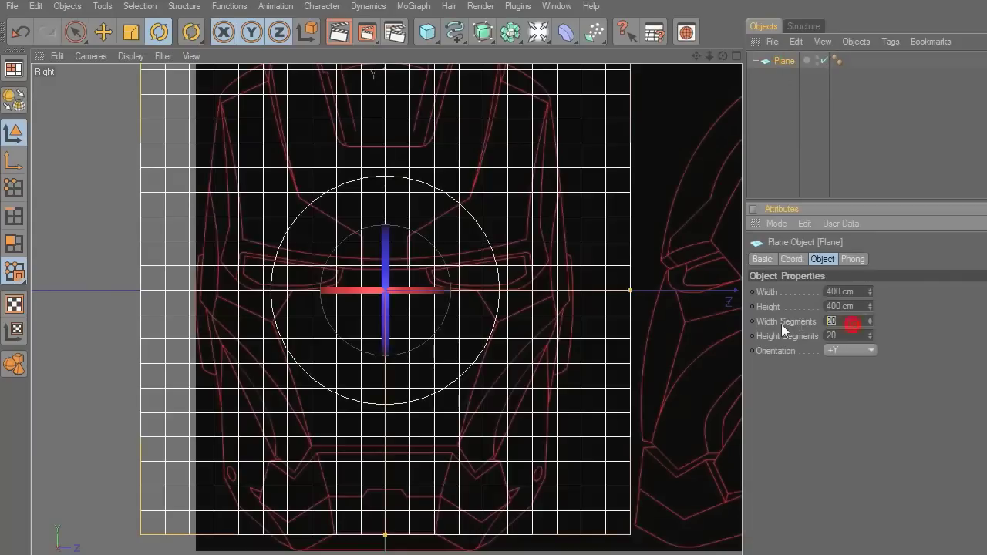
key("Tab")
type("4")
key("Return")
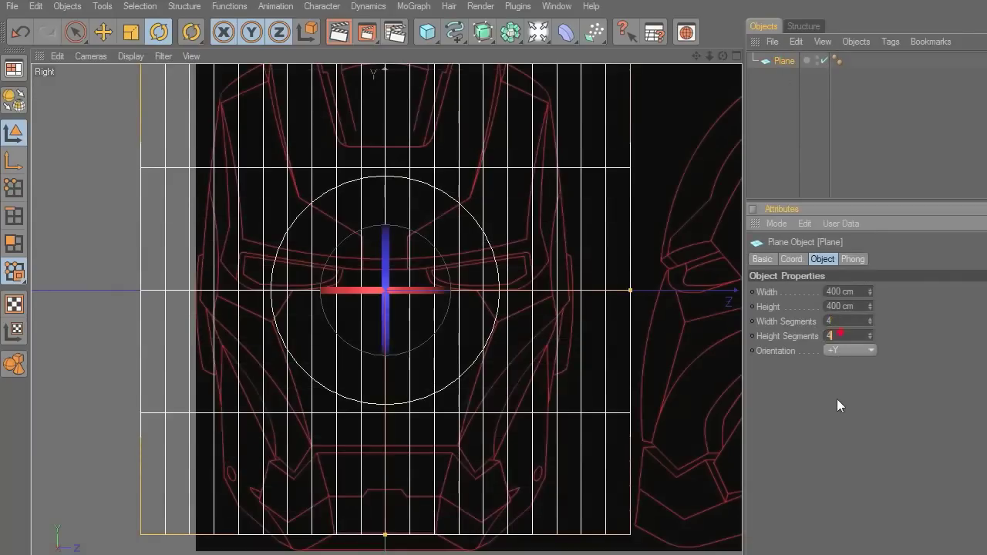
Step: Scale the plane down to roughly the width of the lower faceplate and move it down until its bottom edge meets the mouth line
left_click_drag(751, 404, 975, 415)
left_click(103, 33)
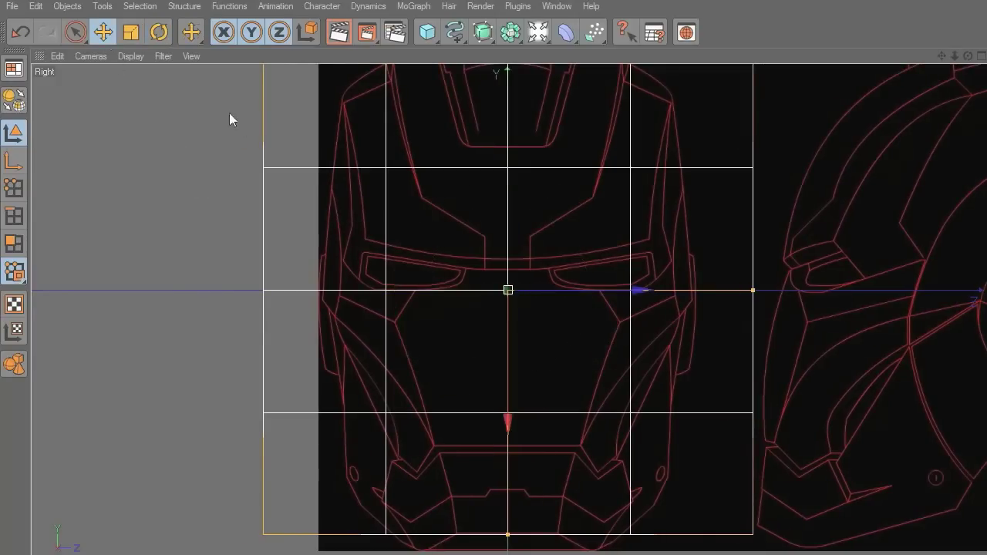
left_click(128, 35)
left_click_drag(788, 187, 640, 187)
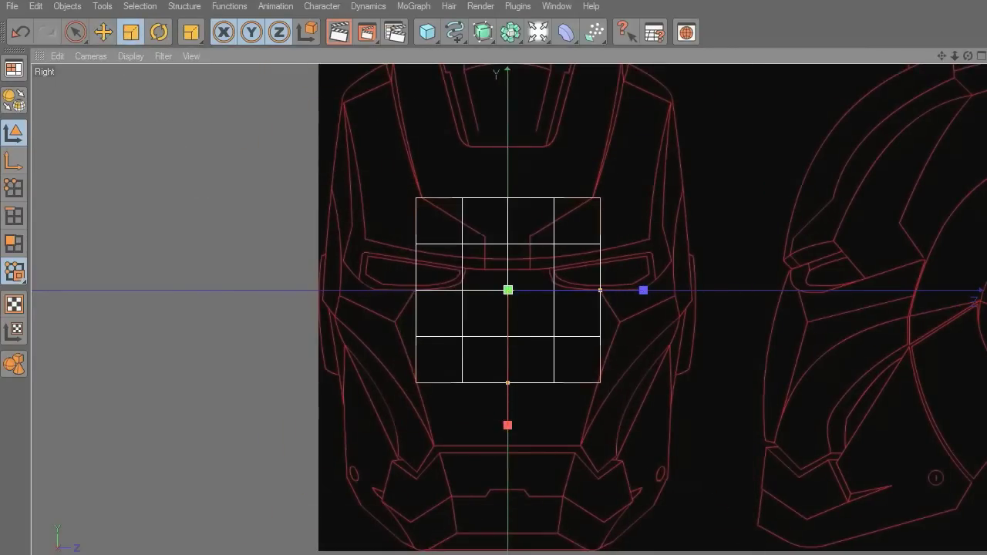
key("e")
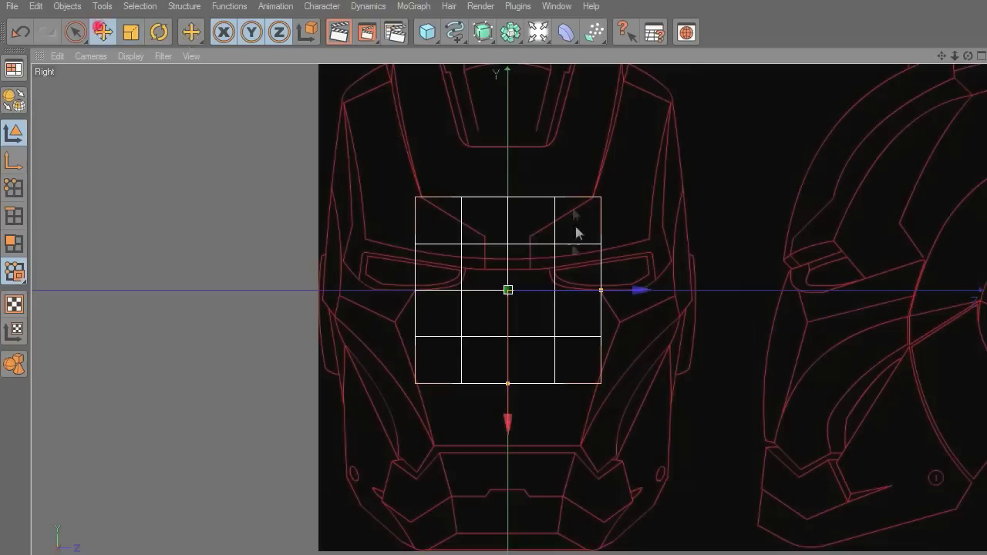
left_click_drag(507, 360, 740, 409)
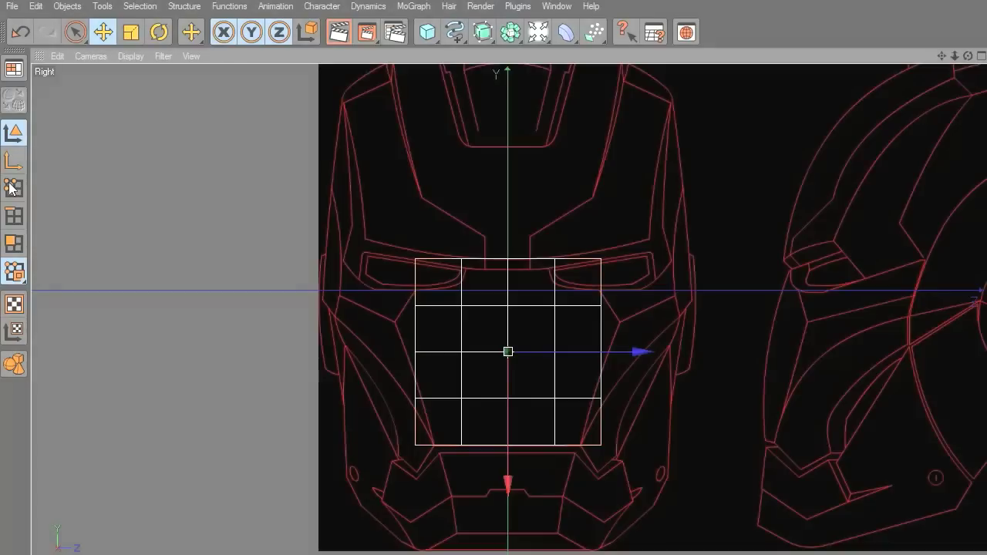
Step: Delete the plane's points on the right of the vertical axis, keeping only the left half
left_click(13, 188)
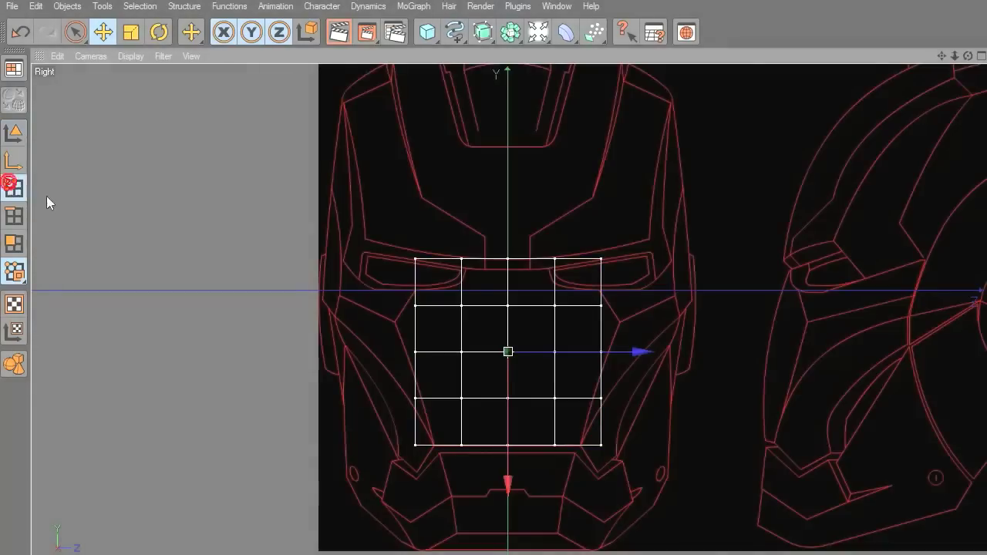
left_click_drag(73, 35, 130, 48)
scroll(596, 329, "up", 3)
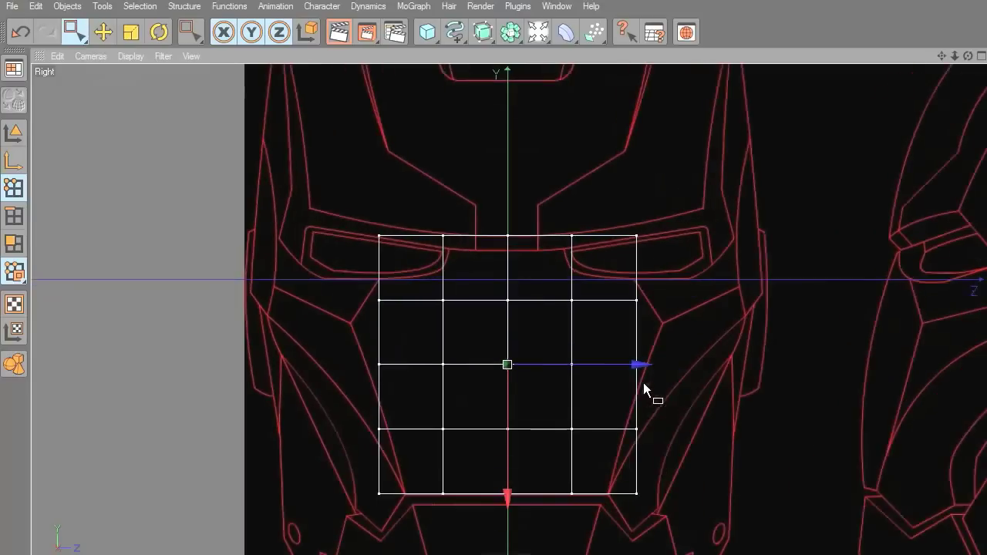
left_click_drag(953, 56, 953, 0)
scroll(680, 178, "up", 1)
left_click_drag(675, 317, 577, 468)
key("Delete")
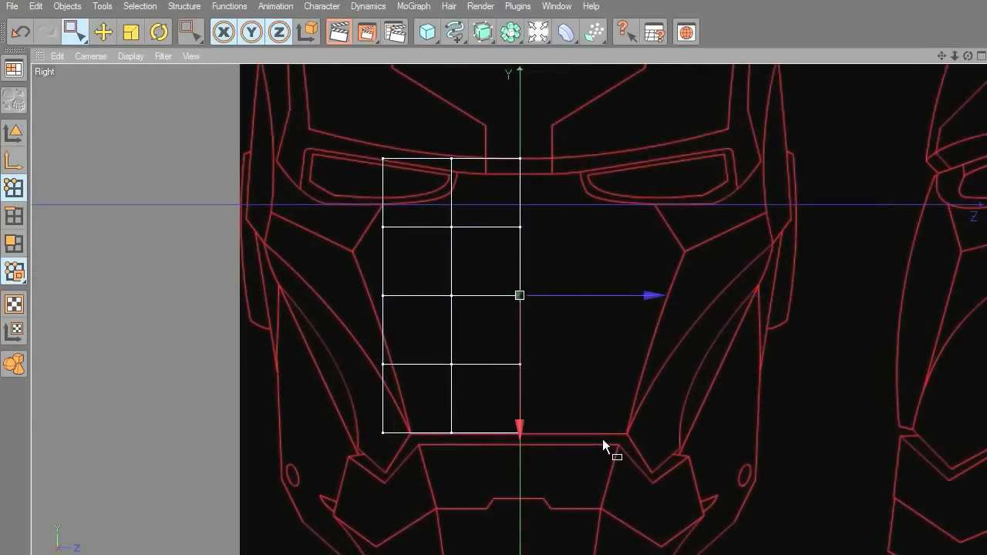
Step: Move the top point of the plane's middle column onto the inner upper corner of the left eye outline
scroll(602, 439, "up", 1)
left_click_drag(627, 100, 293, 471)
left_click_drag(293, 471, 293, 471)
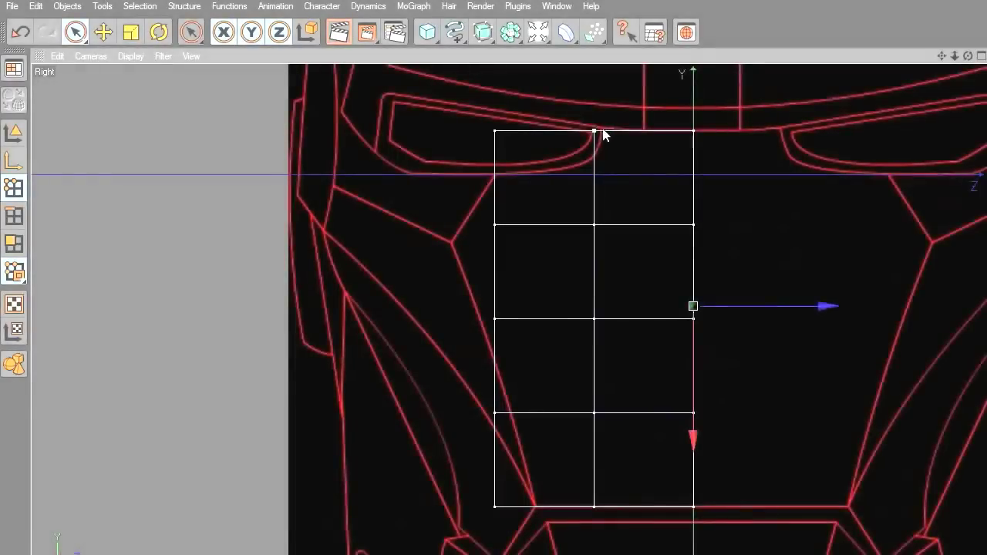
left_click(595, 131)
key("e")
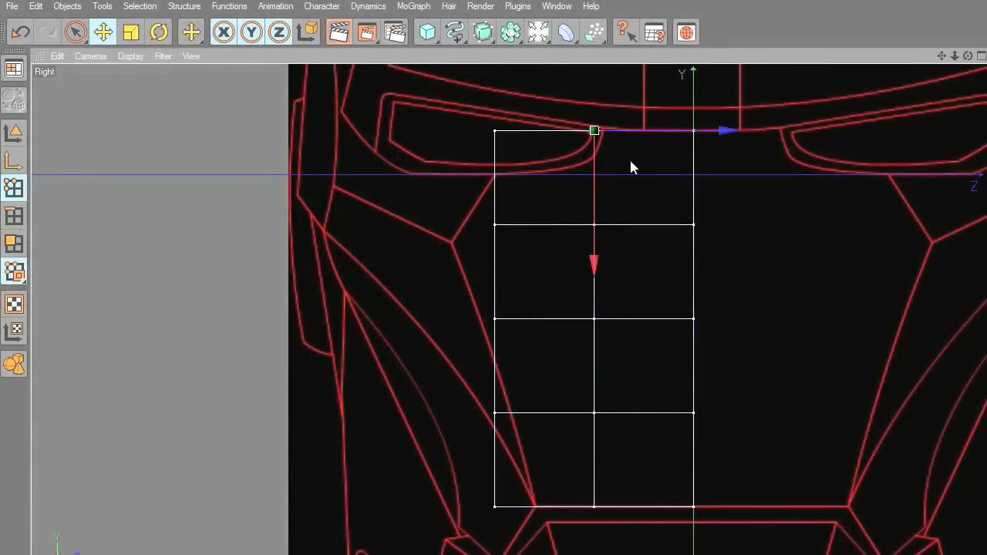
left_click_drag(597, 130, 602, 130)
left_click_drag(942, 57, 927, 169)
scroll(780, 256, "up", 7)
left_click_drag(782, 227, 785, 219)
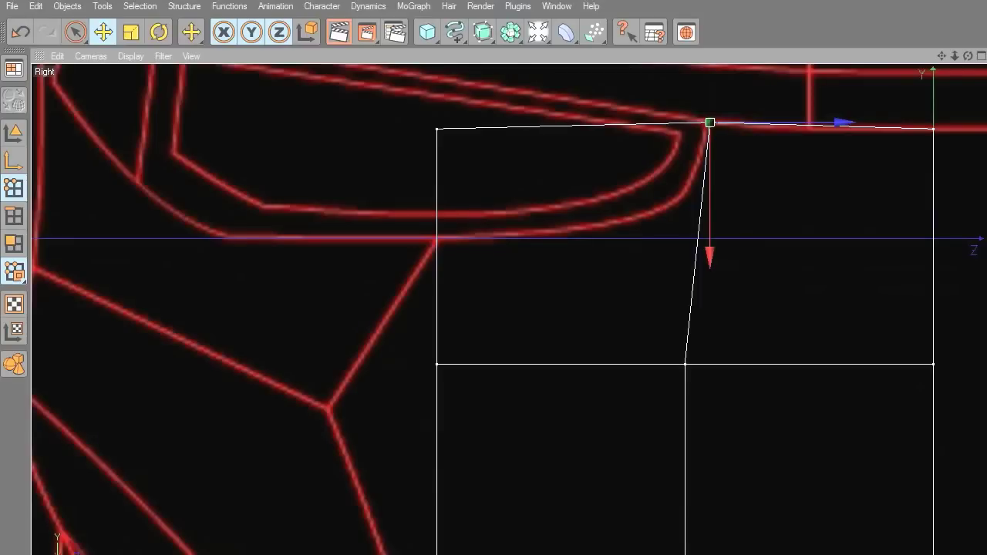
left_click_drag(778, 227, 780, 226)
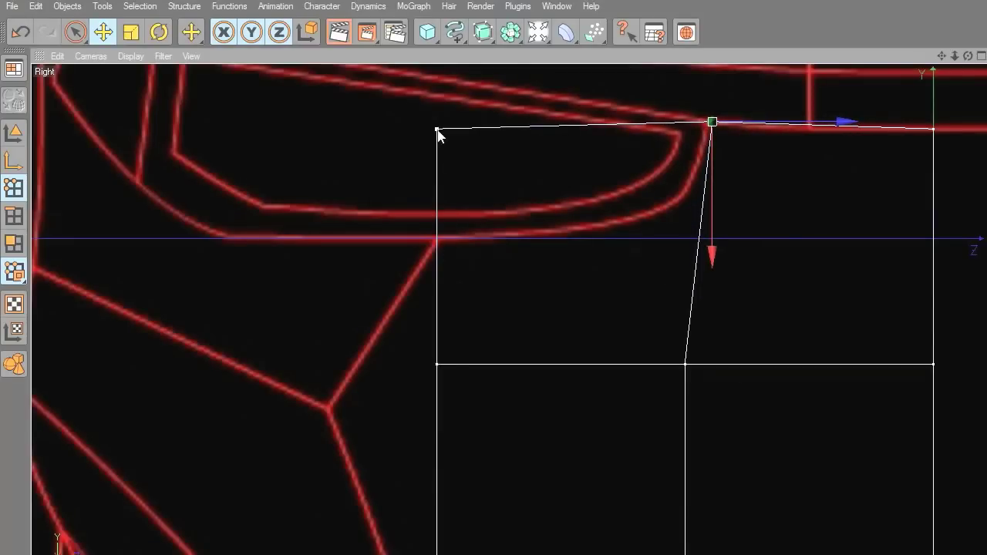
Step: Move the second and third outer points onto the lower eye outline and cheek corner, and raise the second-row middle point
left_click_drag(447, 378, 449, 256)
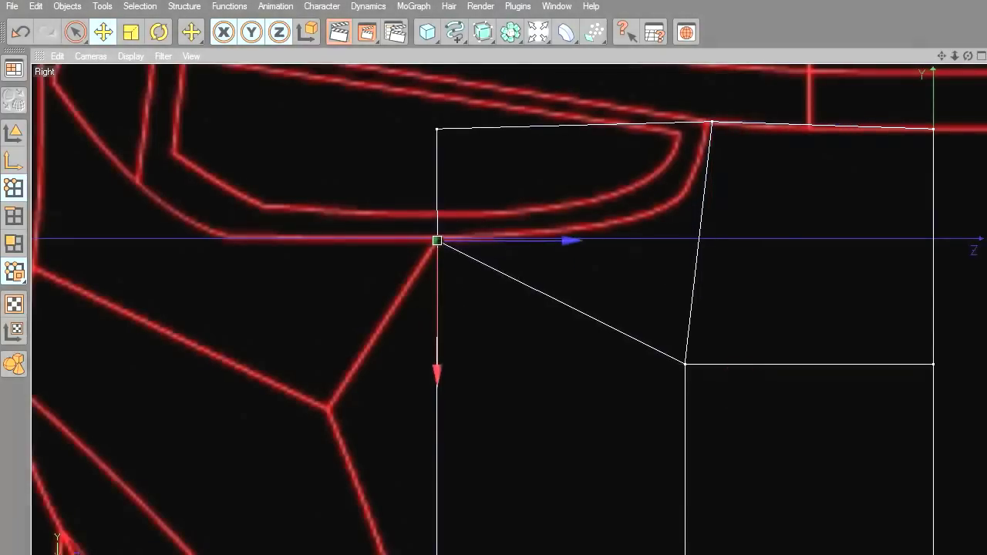
left_click(685, 365)
left_click_drag(751, 409, 759, 370)
left_click_drag(941, 56, 974, 0)
left_click_drag(468, 461, 384, 279)
left_click_drag(741, 383, 721, 374)
Step: Move the two lowest outer points of the plane inward onto the slanted cheek line and the mouth corner
scroll(562, 425, "down", 3)
left_click_drag(942, 55, 898, 0)
scroll(441, 511, "up", 1)
left_click_drag(501, 492, 576, 492)
left_click(432, 316)
left_click_drag(481, 319, 508, 317)
Step: Cut an edge from the lower eye outline point to the inner eye corner, and delete the outer point above it
left_click_drag(943, 60, 946, 217)
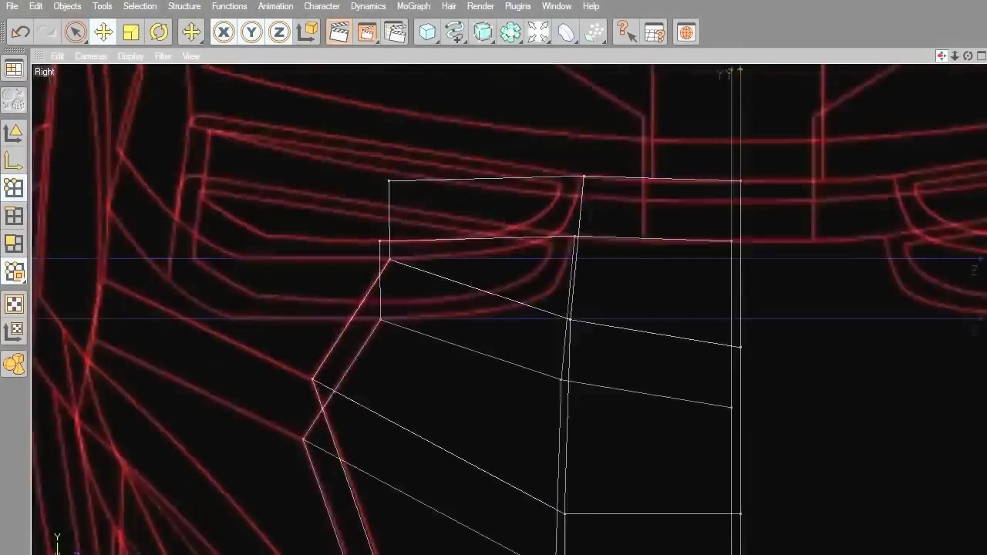
left_click_drag(942, 55, 942, 3)
scroll(792, 396, "down", 5)
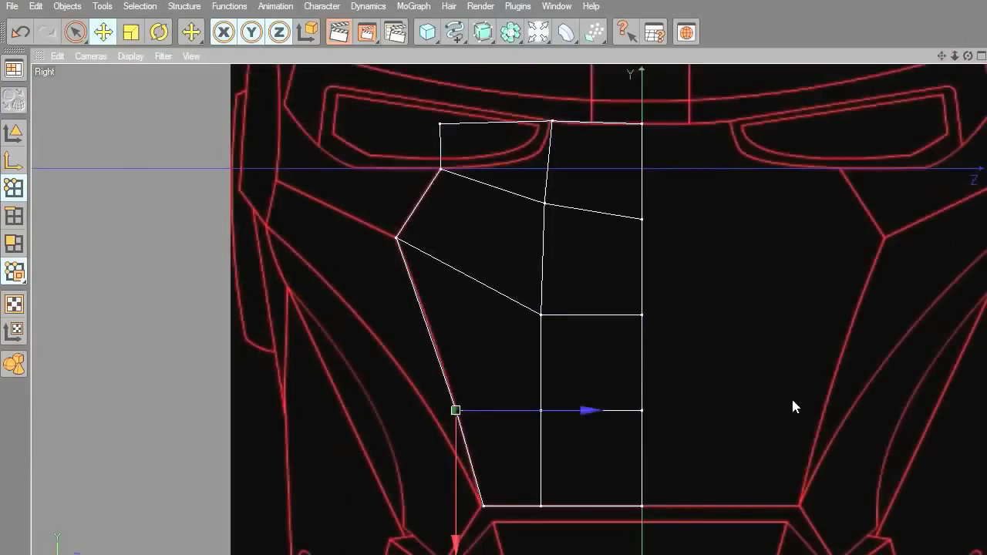
scroll(792, 396, "up", 2)
left_click_drag(941, 56, 934, 218)
scroll(789, 249, "up", 5)
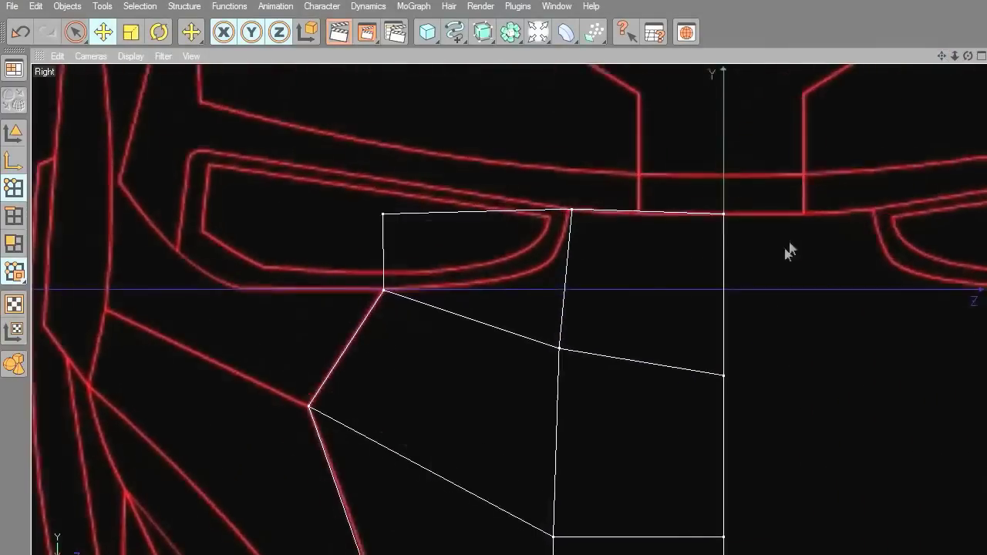
right_click(557, 122)
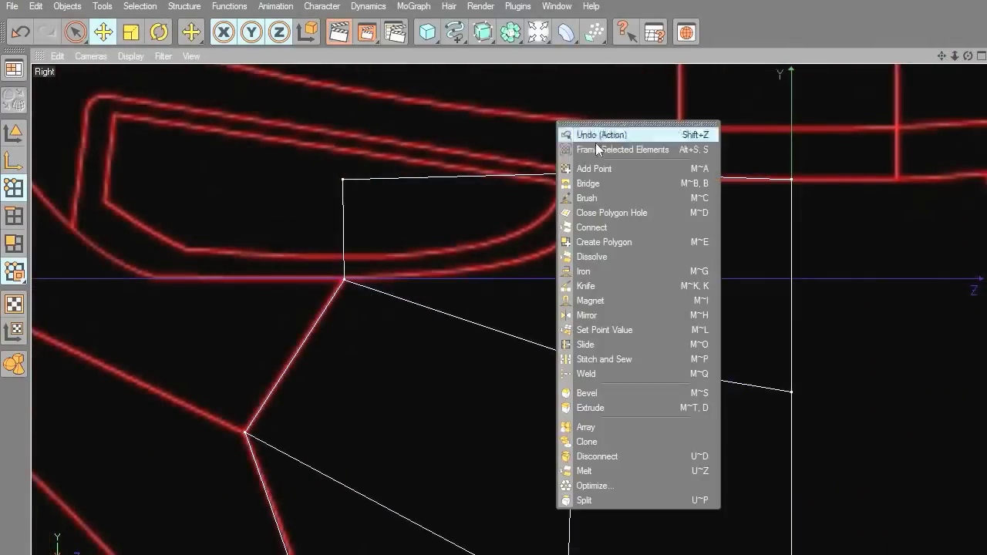
left_click(634, 281)
left_click_drag(345, 279, 590, 176)
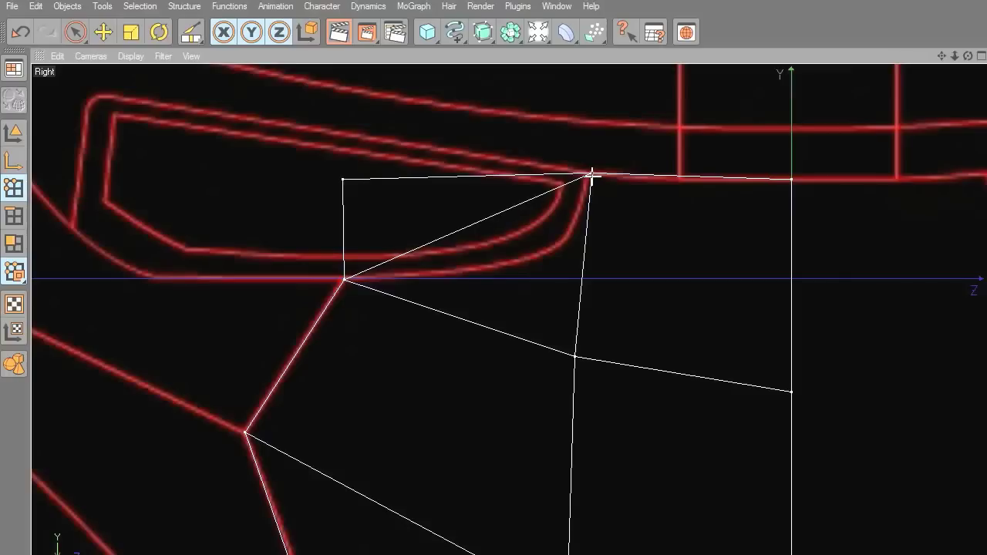
left_click(343, 182)
key("Delete")
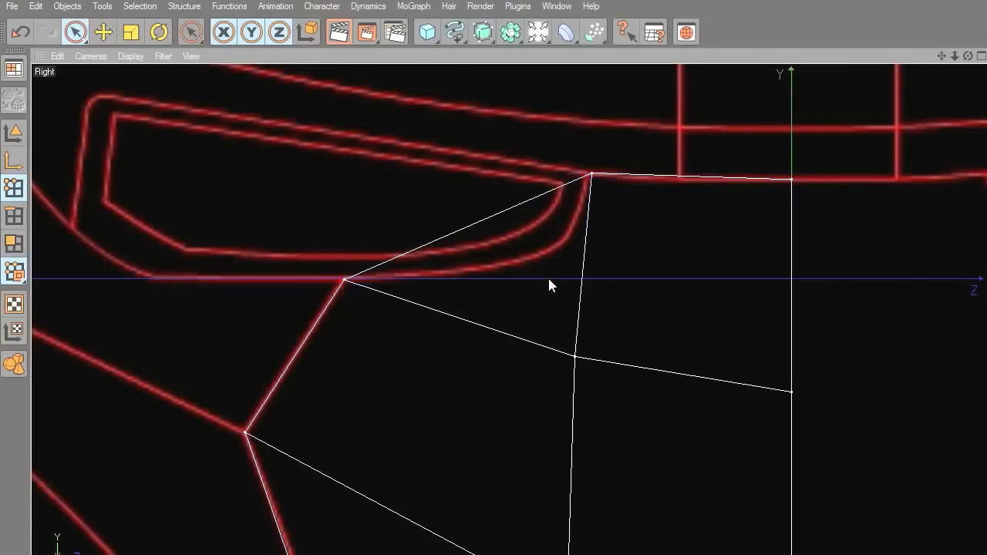
Step: Cut the triangle under the eye from the middle of its diagonal edge to the second-row middle point
scroll(549, 278, "up", 2)
middle_click_drag(725, 372, 742, 387, "alt")
right_click(521, 231)
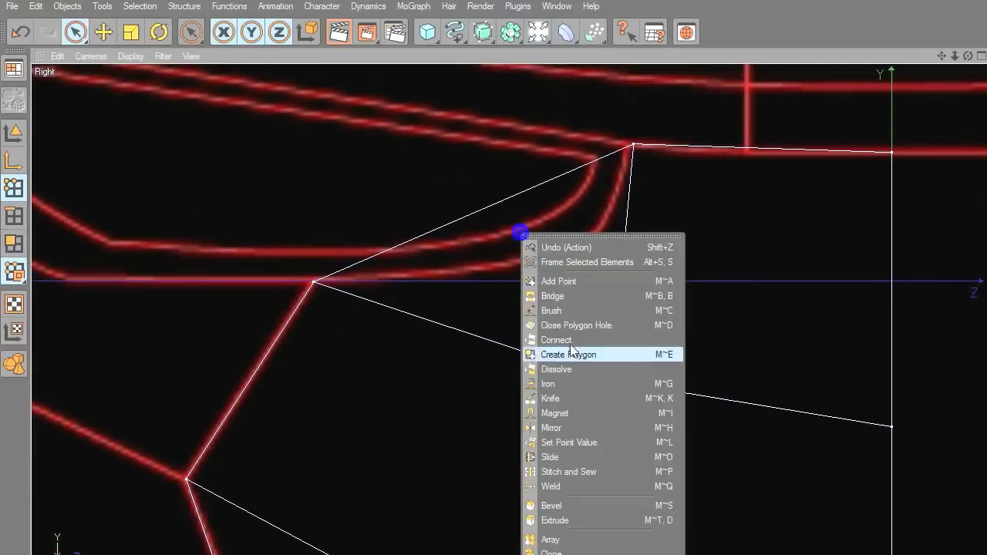
left_click(550, 398)
left_click_drag(490, 202, 555, 296)
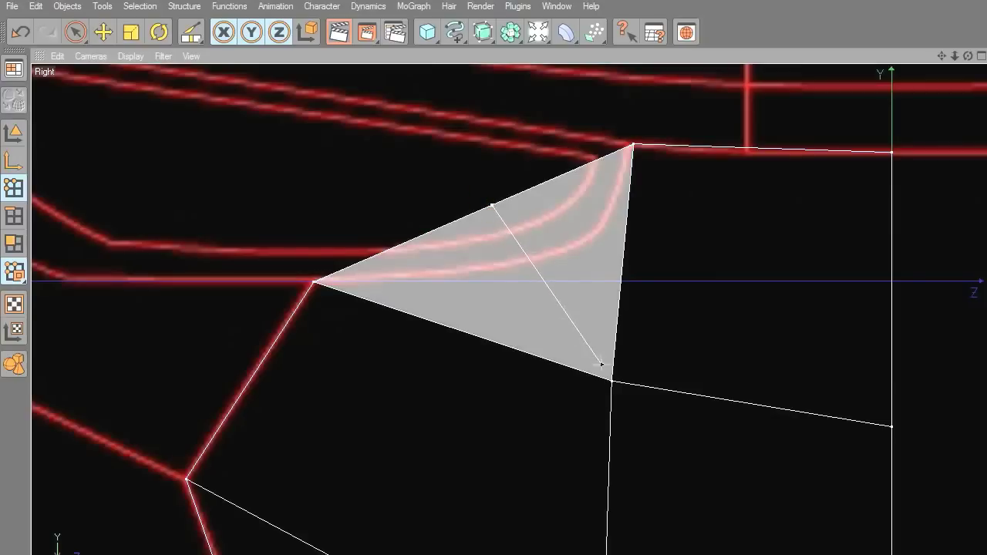
left_click_drag(601, 364, 611, 379)
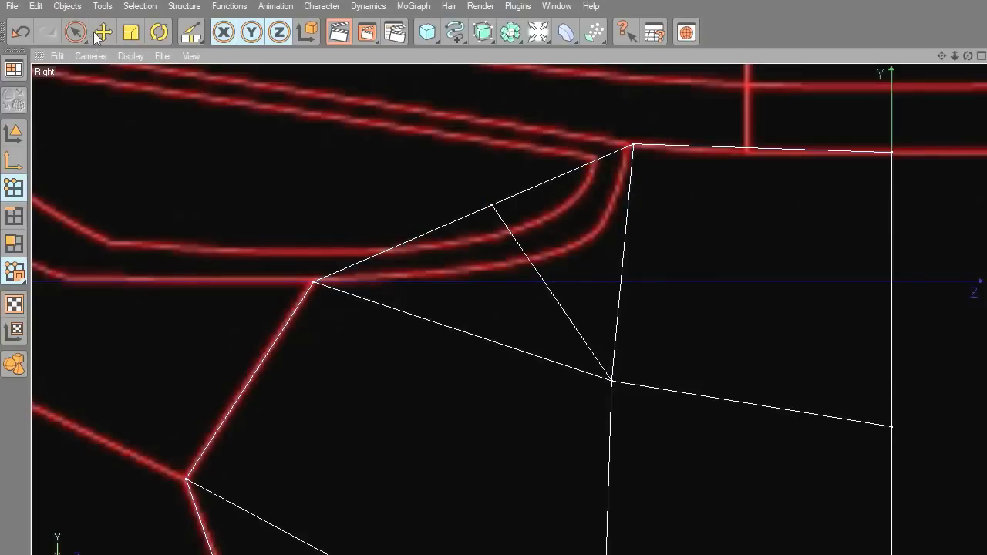
Step: Move the new point on the diagonal edge onto the lower inner curve of the eye outline
left_click(101, 34)
left_click(492, 204)
left_click_drag(491, 204, 586, 250)
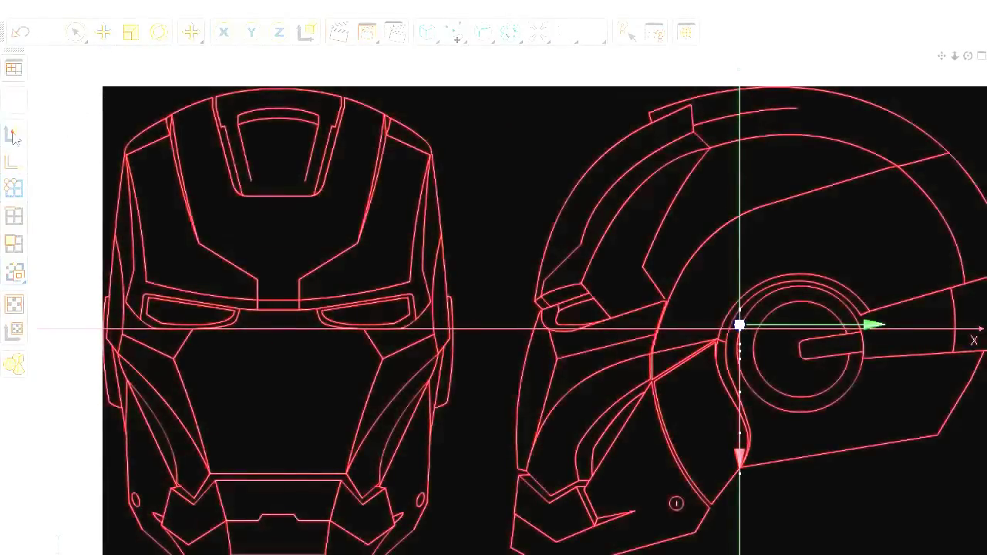
Step: Move the plane about 100 units onto the faceplate's side profile and tilt it to run between the brow corner and mouth corner
left_click_drag(705, 267, 705, 328)
left_click_drag(876, 388, 671, 388)
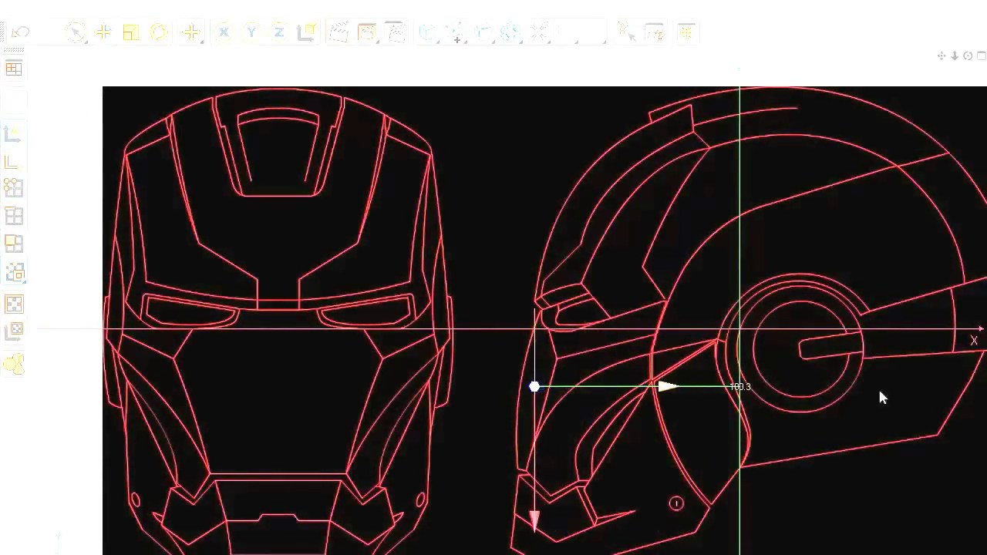
scroll(879, 370, "up", 3)
middle_click_drag(828, 287, 862, 165, "alt")
scroll(822, 264, "up", 1)
scroll(822, 274, "up", 2)
scroll(799, 324, "down", 1)
scroll(799, 324, "down", 2)
scroll(766, 313, "up", 2)
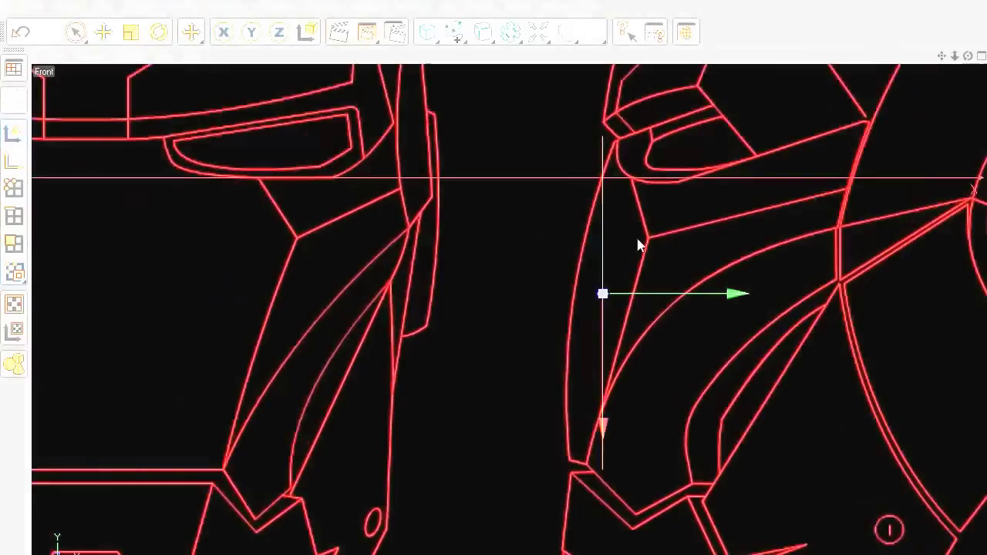
left_click(158, 31)
left_click_drag(671, 250, 687, 260)
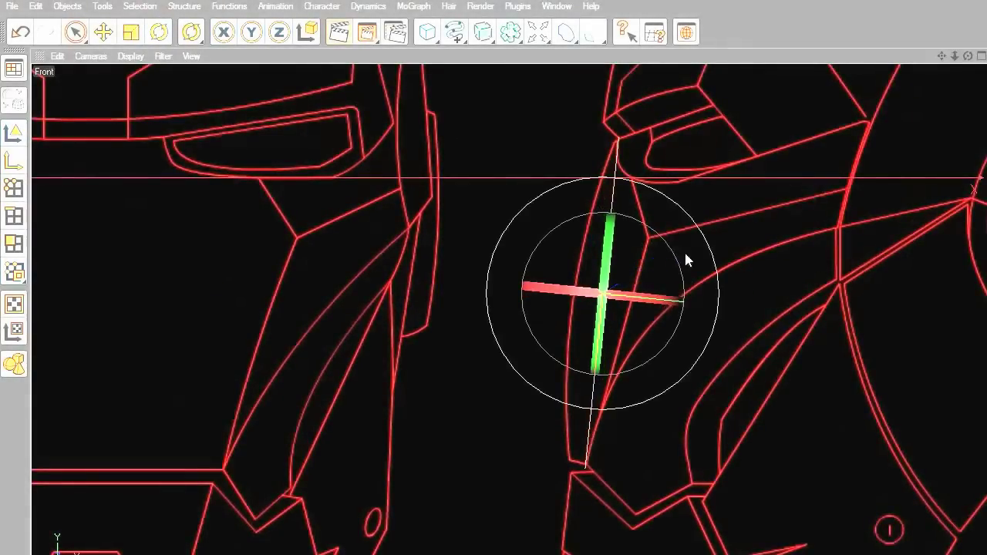
key("space")
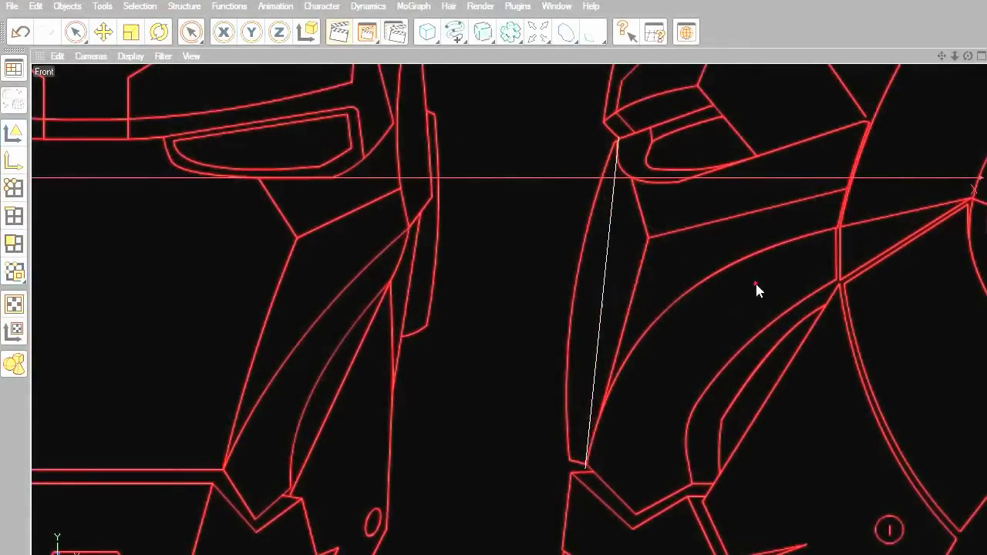
Step: Move the plane's outermost cheek point back onto the cheek corner of the side blueprint
middle_click(748, 294)
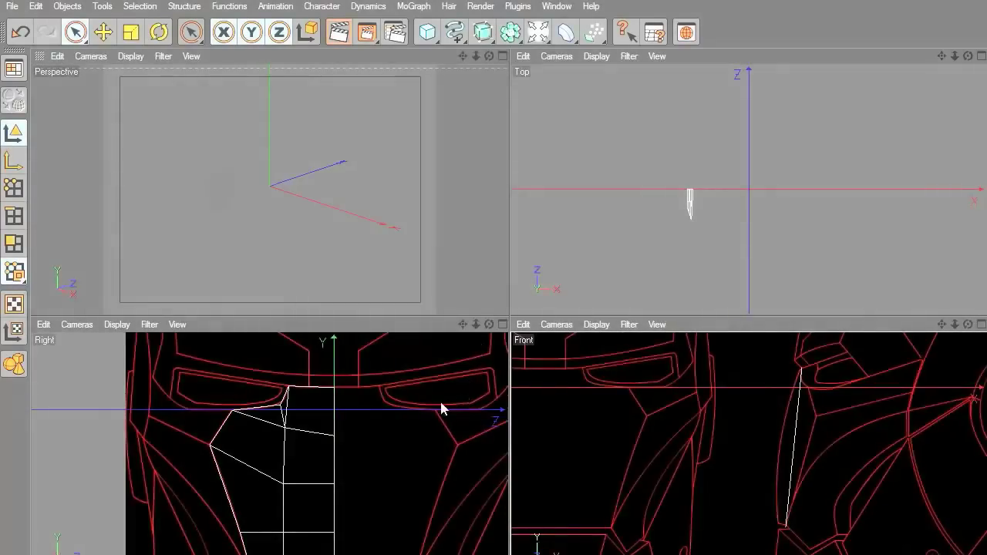
left_click(213, 453)
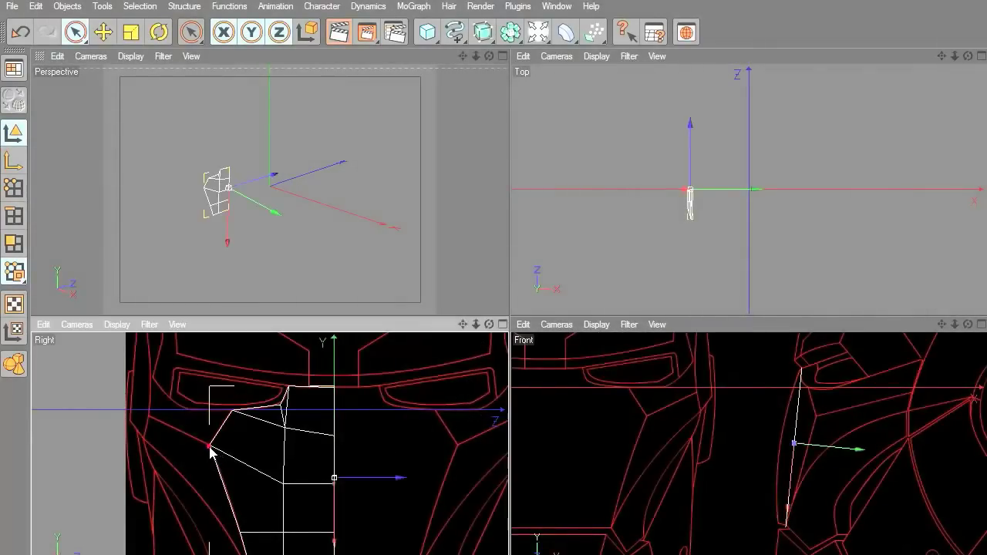
left_click(12, 189)
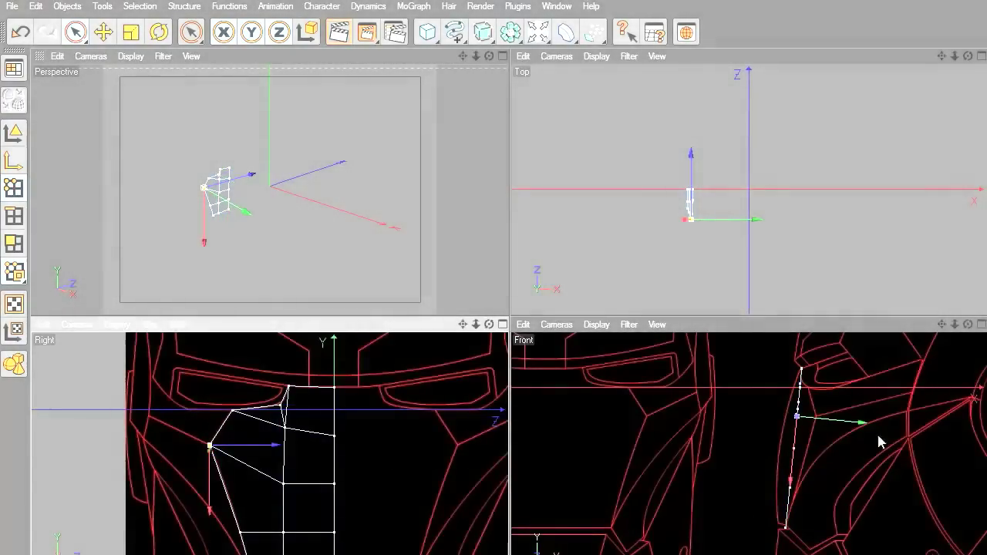
middle_click(899, 448)
right_click_drag(591, 341, 680, 321, "alt")
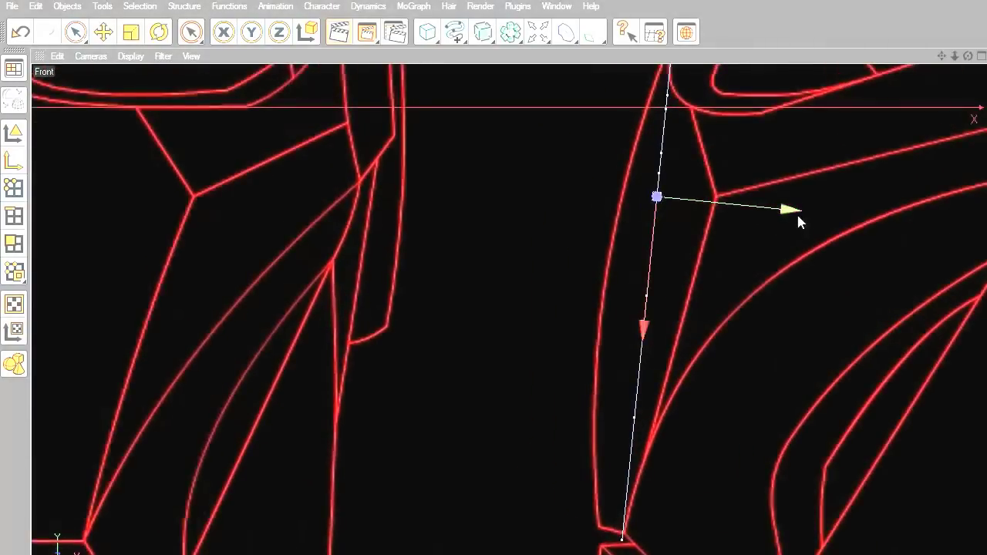
left_click_drag(795, 212, 853, 217)
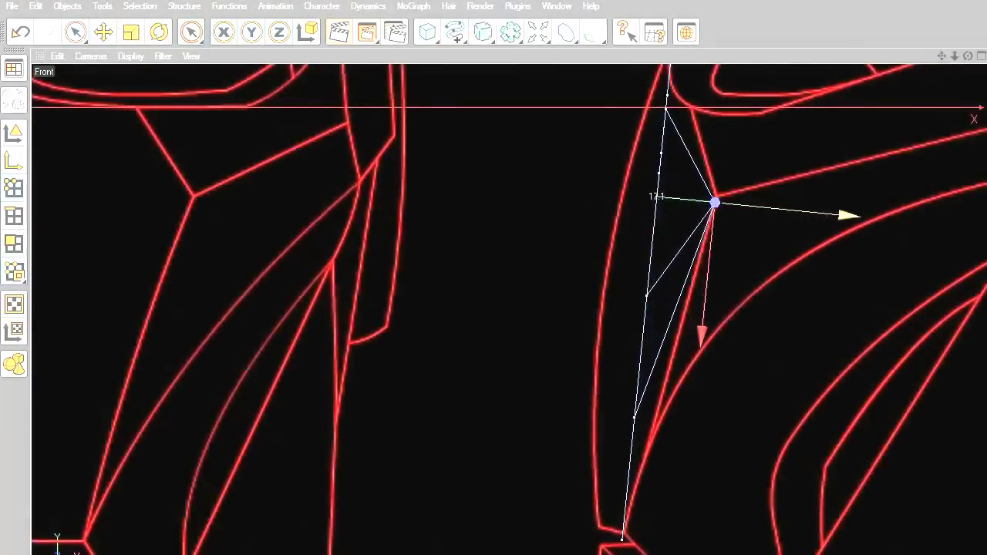
left_click_drag(701, 337, 702, 332)
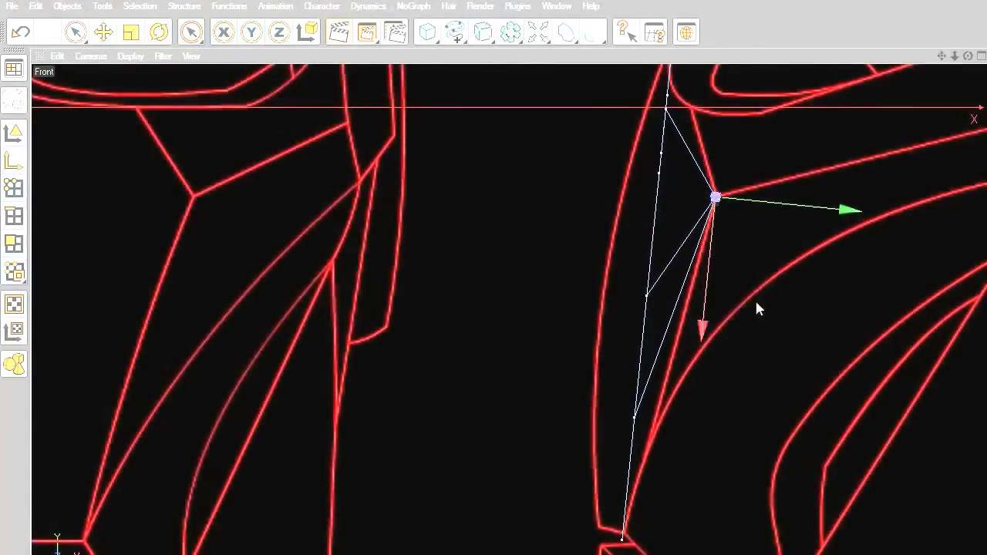
Step: Move the outer point under the eye back to where the cheek line meets the eye outline in the side blueprint
right_click_drag(736, 278, 766, 331, "alt")
left_click_drag(942, 56, 844, 197)
scroll(759, 258, "up", 4)
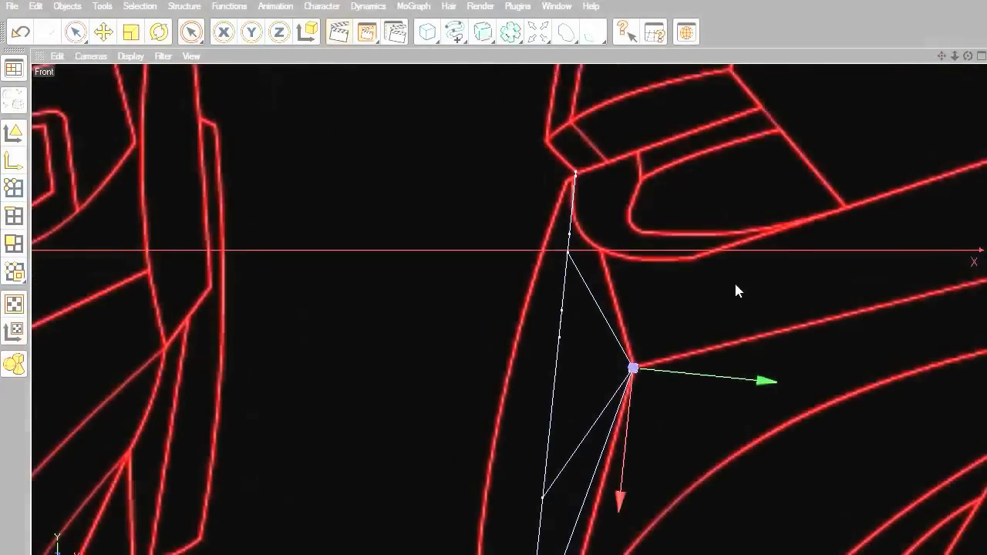
middle_click(736, 287)
left_click(236, 413)
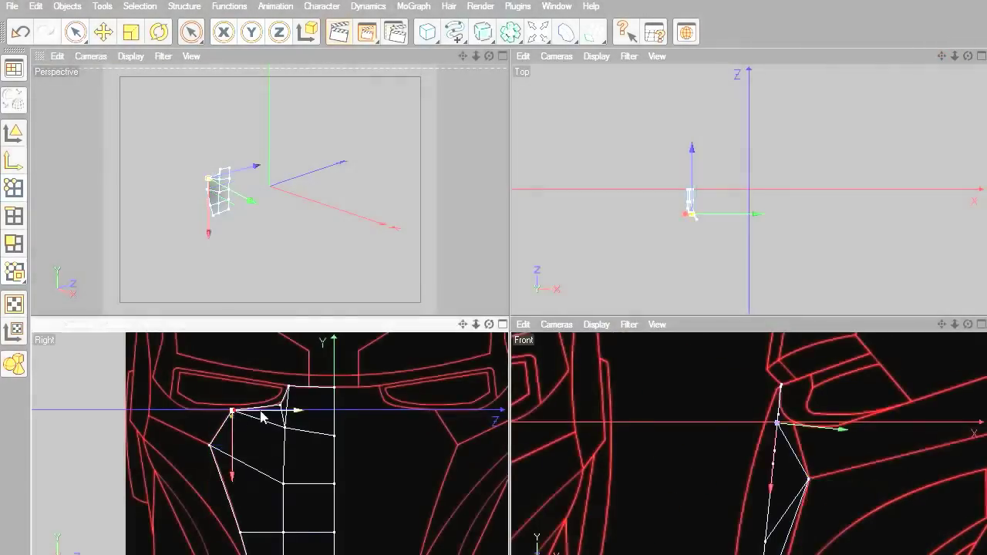
middle_click(829, 401)
scroll(876, 203, "up", 2)
scroll(748, 285, "up", 2)
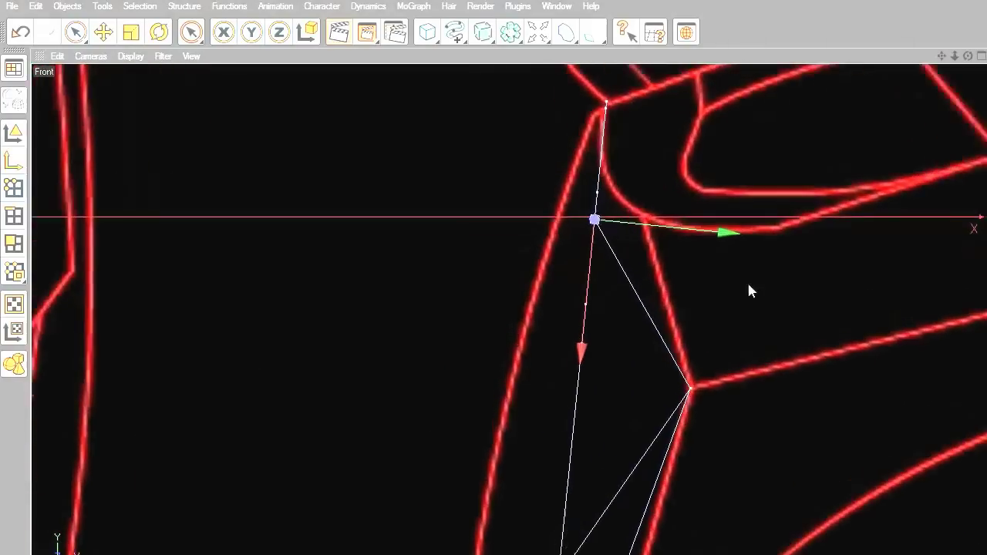
left_click_drag(727, 231, 774, 236)
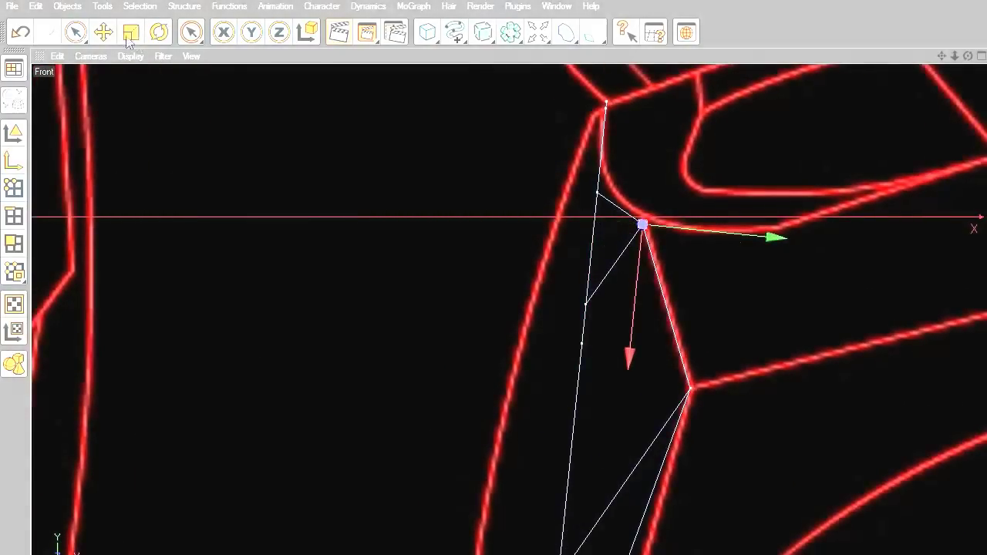
left_click_drag(629, 358, 630, 353)
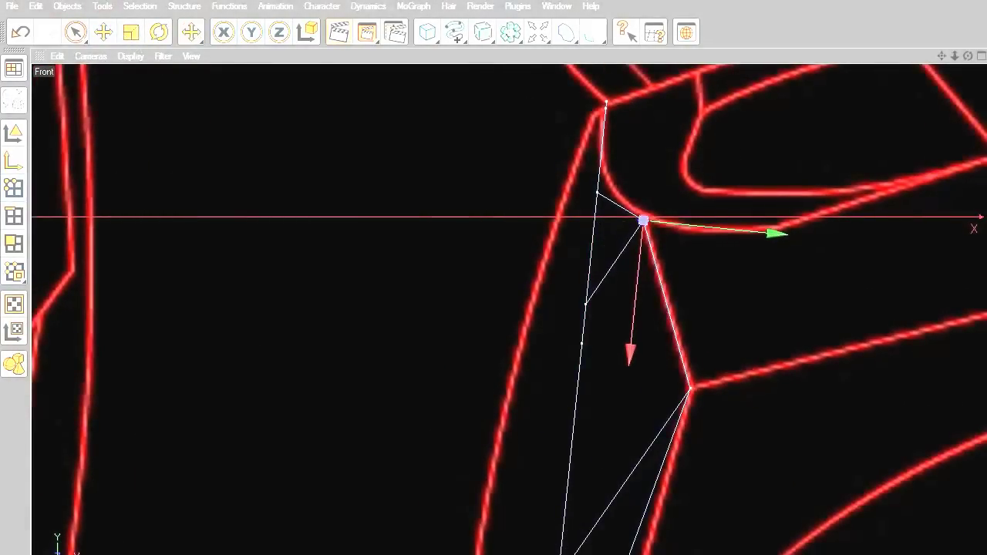
Step: Move the point on the inner eye curve onto the curved eye outline of the side blueprint
left_click(598, 192)
left_click_drag(598, 192, 610, 187)
scroll(721, 242, "down", 1)
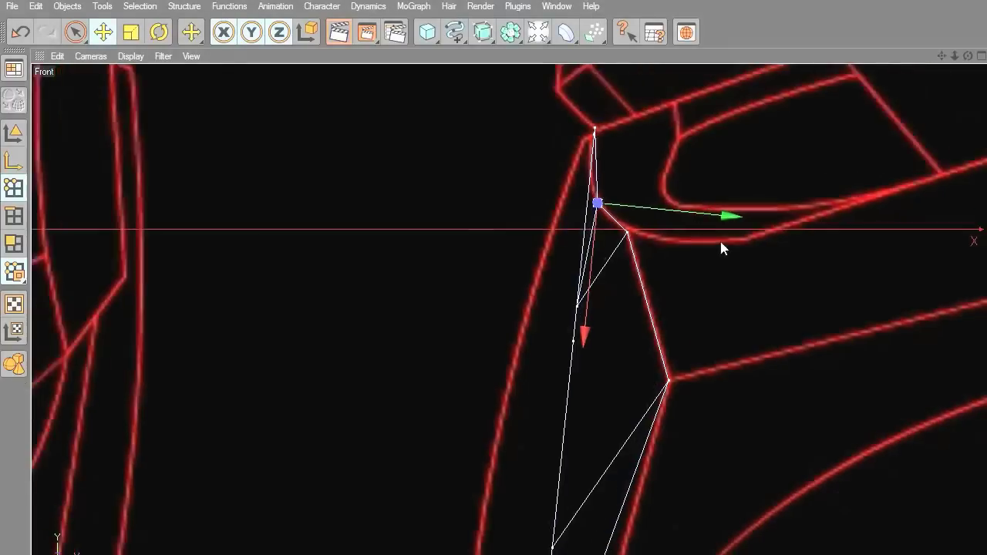
Step: Move the second-lowest outer point back onto the slanted cheek line of the side blueprint
middle_click(721, 247)
middle_click(426, 401)
middle_click(686, 337)
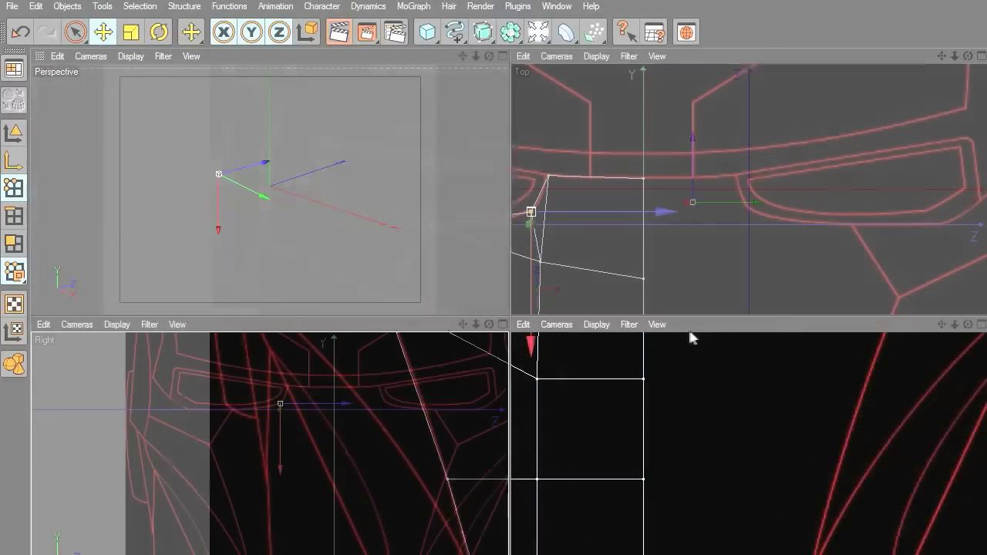
left_click_drag(941, 56, 937, 14)
left_click_drag(941, 324, 927, 267)
middle_click(827, 465)
scroll(765, 416, "down", 1)
left_click_drag(942, 56, 882, 249)
left_click(564, 341)
left_click_drag(566, 349, 585, 370)
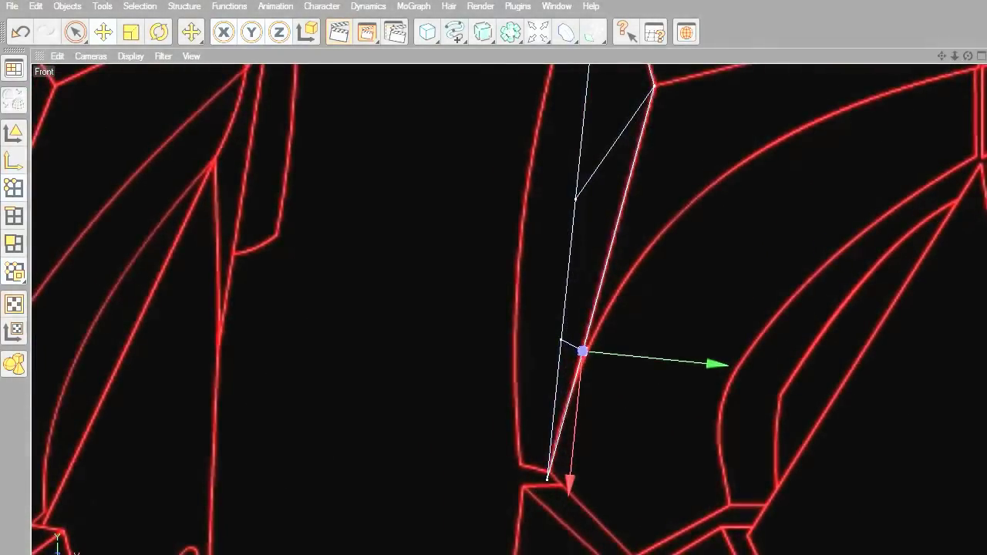
Step: Select the three centre-line points between the top and bottom rows and move them forward onto the faceplate's front curve
middle_click(681, 410)
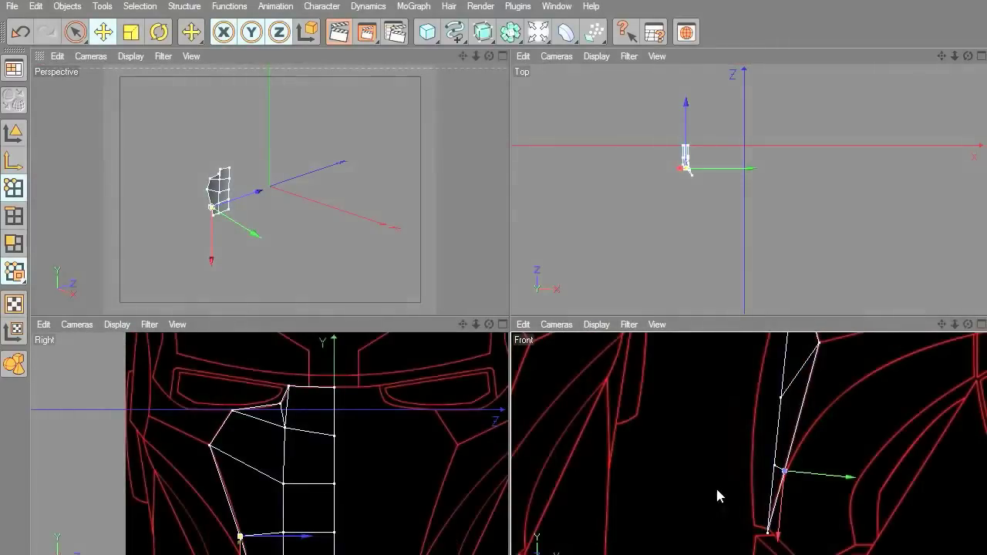
left_click(334, 532)
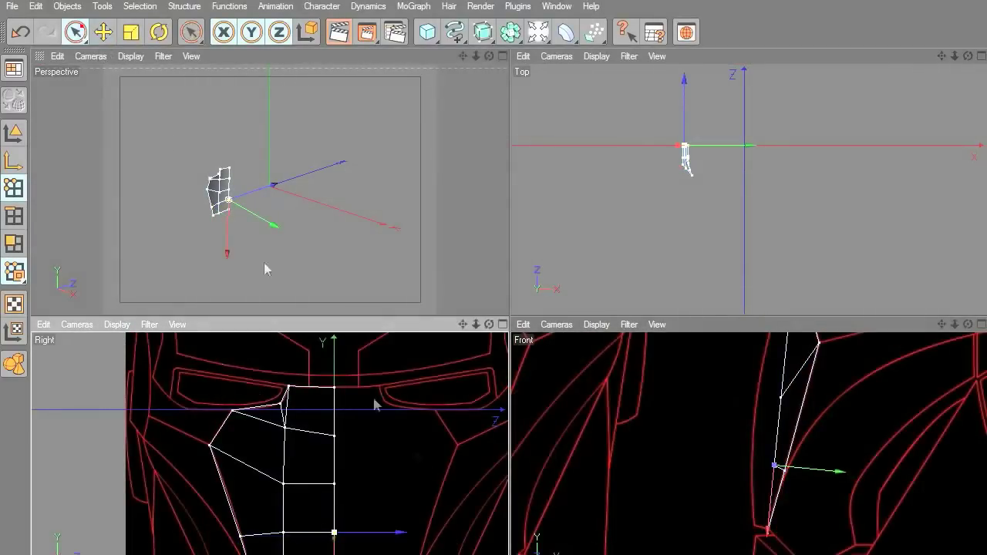
left_click_drag(335, 538, 334, 436)
scroll(455, 346, "down", 1)
mouse_move(463, 324)
left_mouse_down()
mouse_move(454, 277)
mouse_move(450, 291)
left_mouse_up()
middle_click(700, 423)
left_click_drag(710, 205, 663, 199)
Step: Move the bottom centre-line point forward onto the lower corner of the faceplate's front curve in the side blueprint
left_click_drag(942, 56, 932, 78)
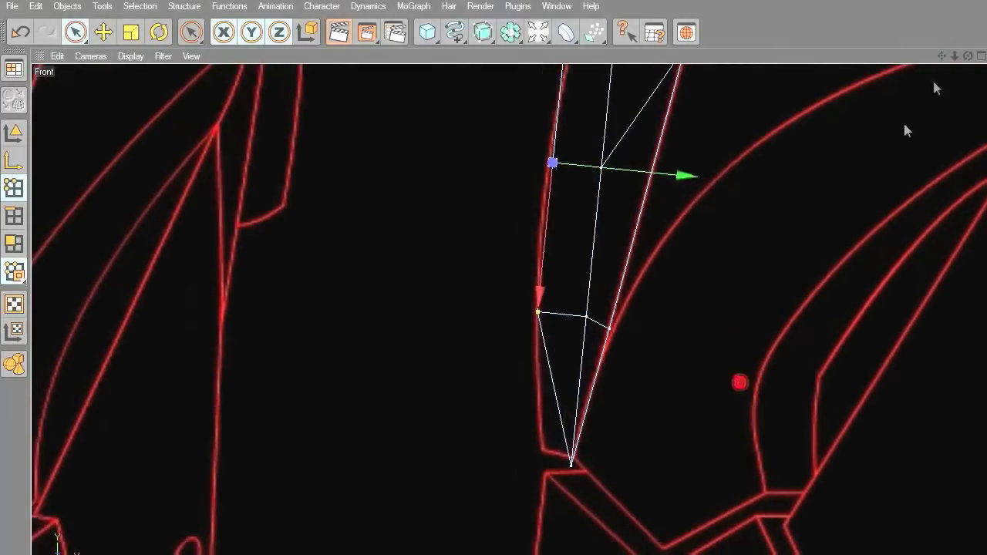
middle_click(933, 78)
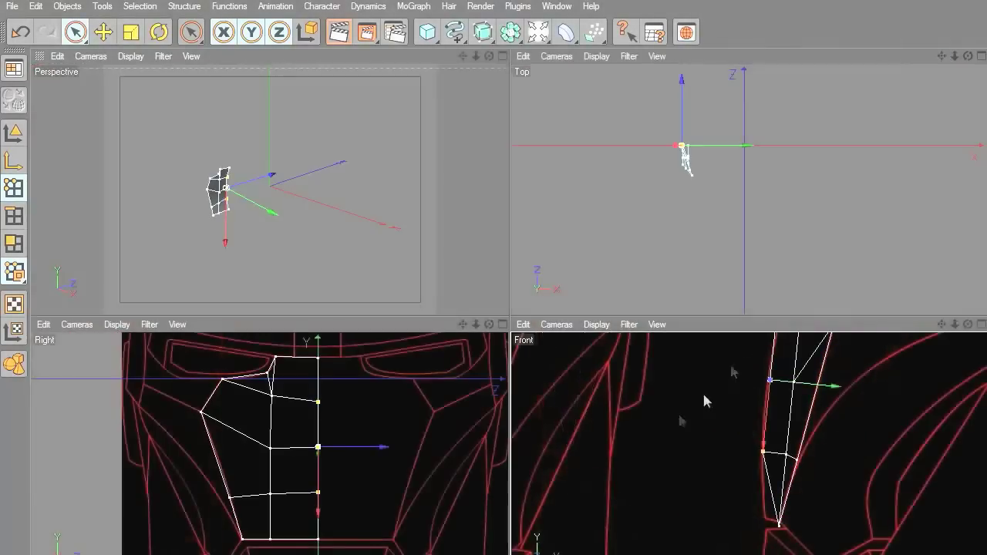
middle_click(792, 542)
scroll(576, 489, "up", 3)
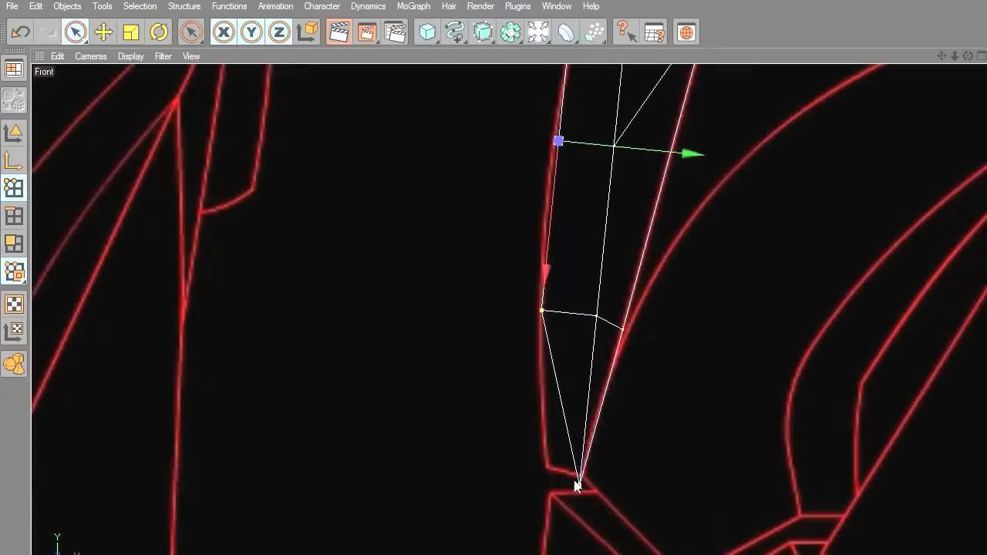
left_click(580, 484)
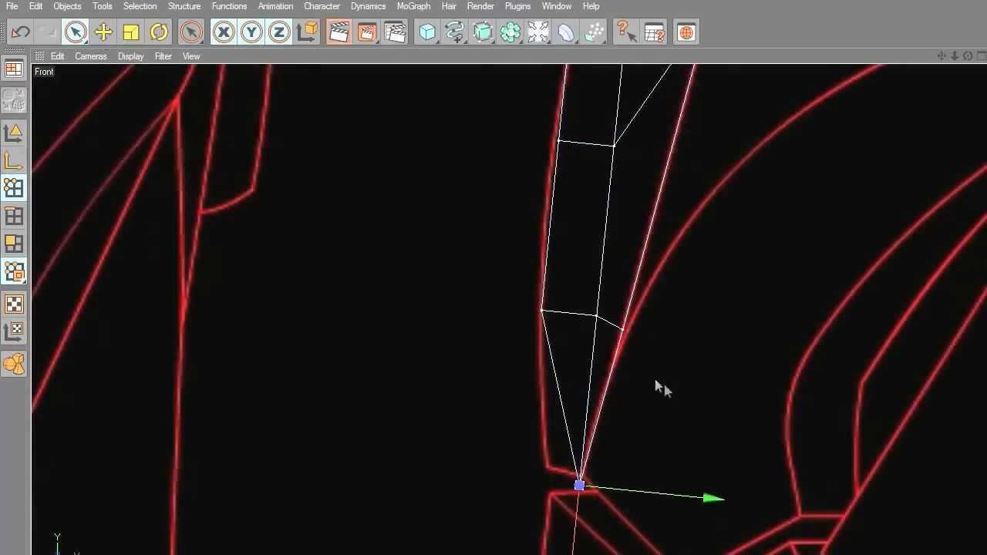
middle_click(656, 385)
middle_click(467, 538)
left_click(611, 493)
middle_click(700, 424)
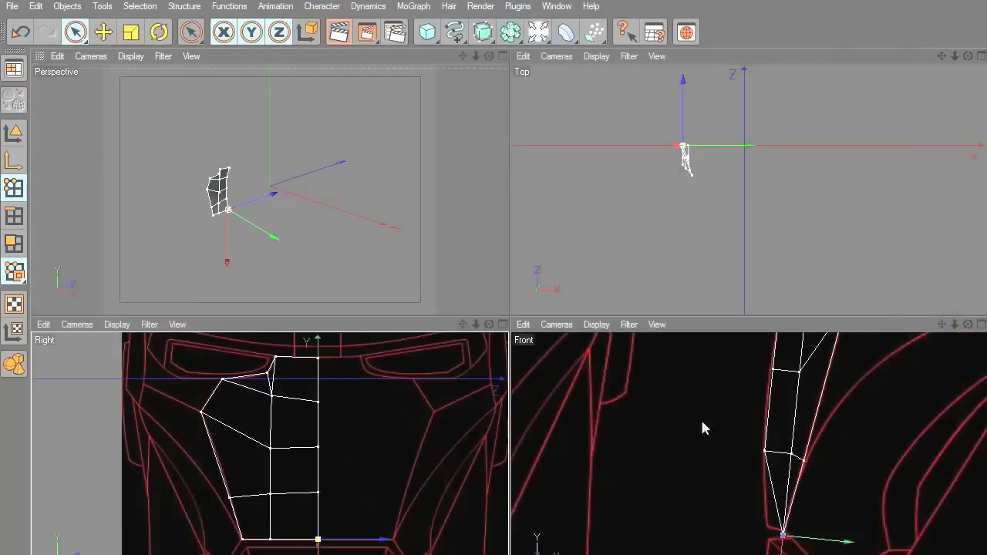
middle_click(702, 426)
left_click_drag(724, 494, 712, 494)
left_click(102, 31)
left_click_drag(707, 354, 688, 334)
left_click(582, 489)
left_click_drag(740, 386, 750, 380)
middle_click(722, 461)
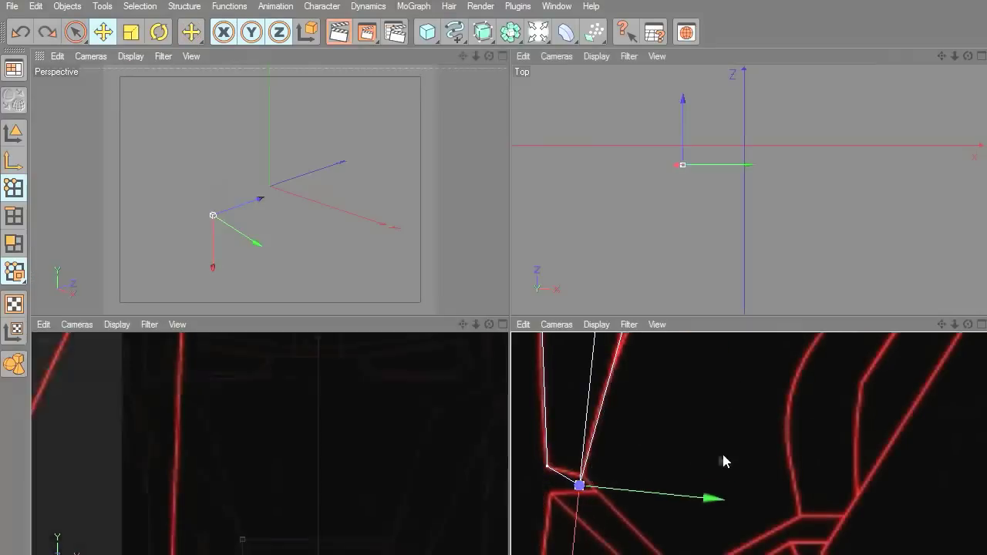
Step: Lower the bottom centre-line point in the front blueprint until it is level with the faceplate's bottom edge
middle_click(414, 456)
left_click(607, 482)
left_click_drag(610, 504, 610, 514)
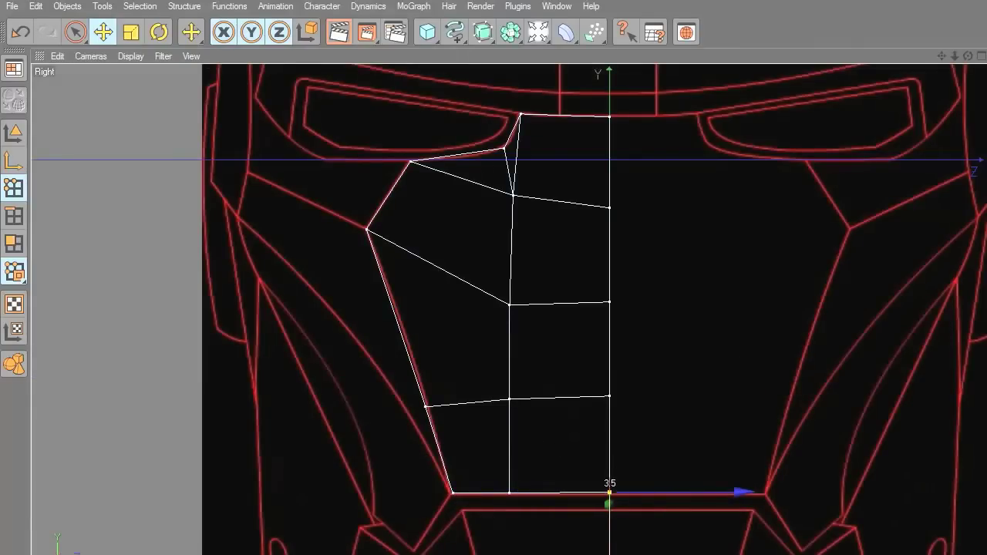
middle_click(674, 417)
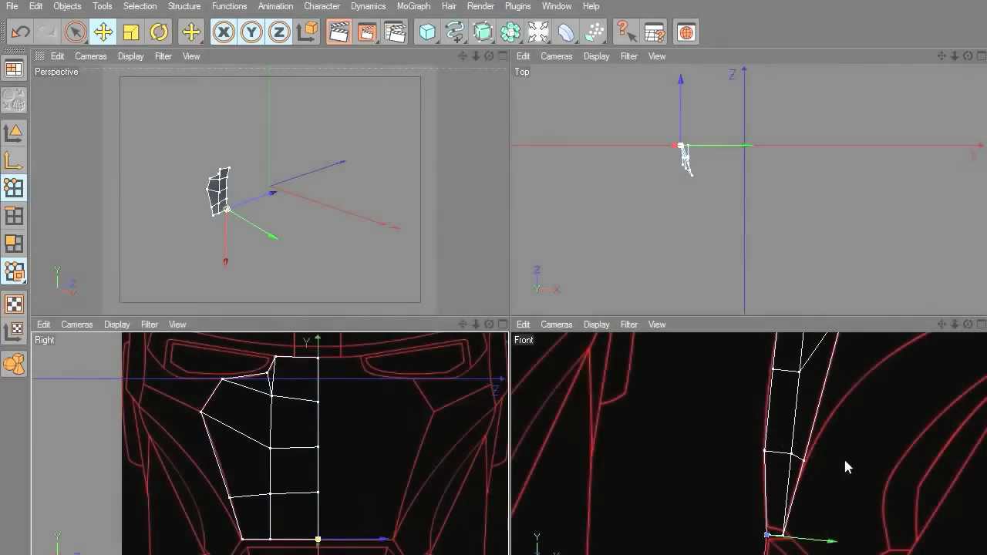
Step: Nudge the middle centre-line point about 0.4 back onto the faceplate's front curve in the side blueprint
left_click_drag(942, 324, 910, 379)
left_click(742, 424)
left_click_drag(801, 430, 803, 431)
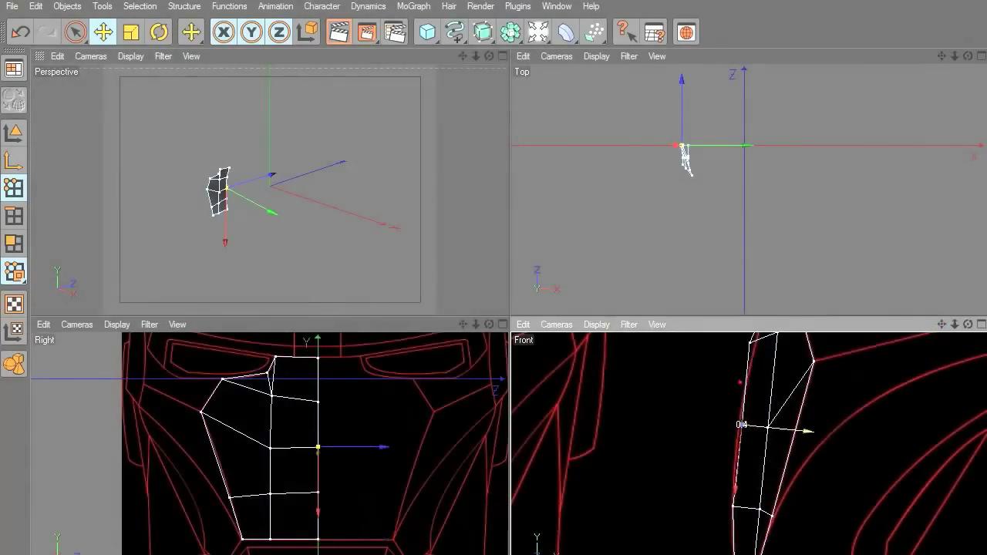
Step: Raise the middle point of the inner column slightly, and shift it together with the point below forward in the side blueprint
left_click(271, 450)
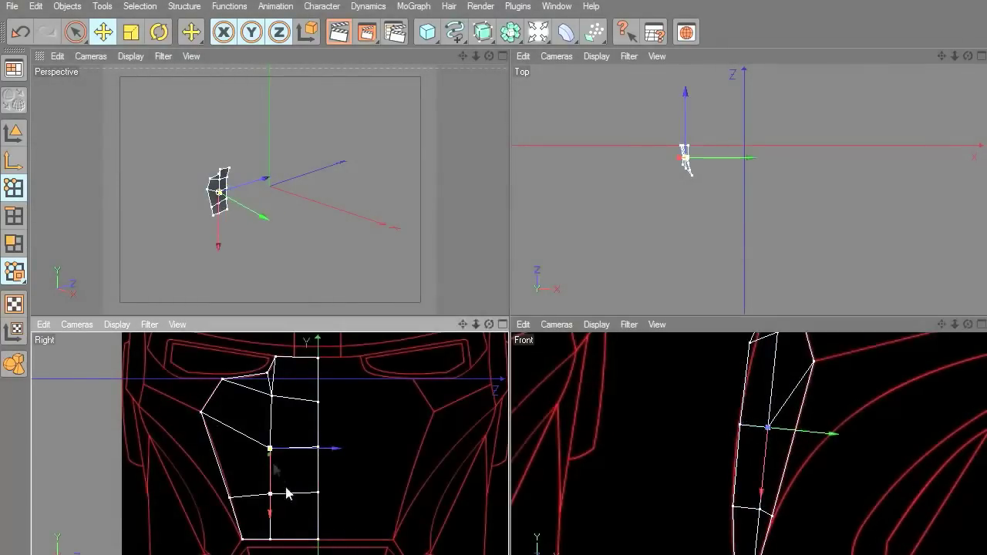
left_click_drag(271, 467, 271, 460)
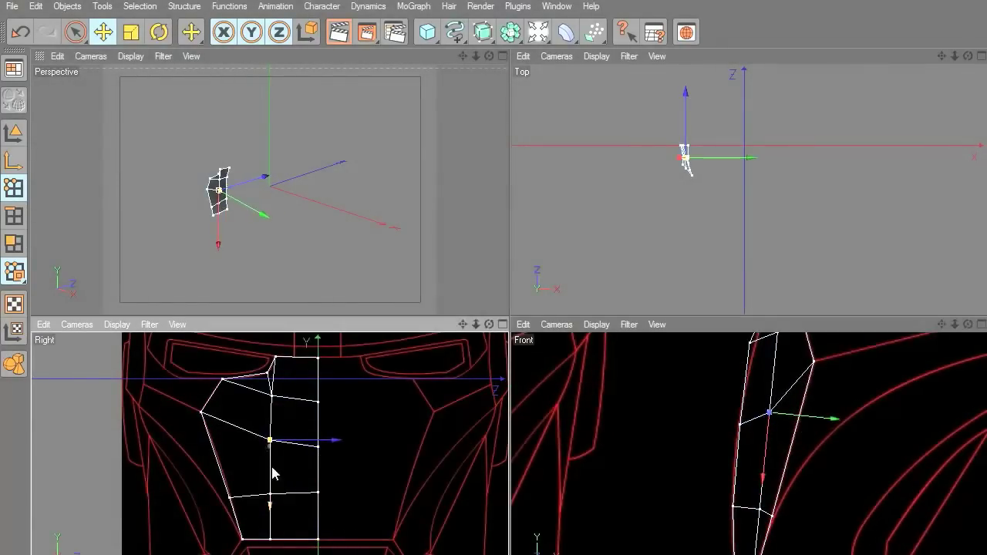
left_click(75, 32)
left_click(401, 468)
left_click_drag(275, 503, 261, 477)
left_click(267, 467)
left_click_drag(820, 472, 812, 472)
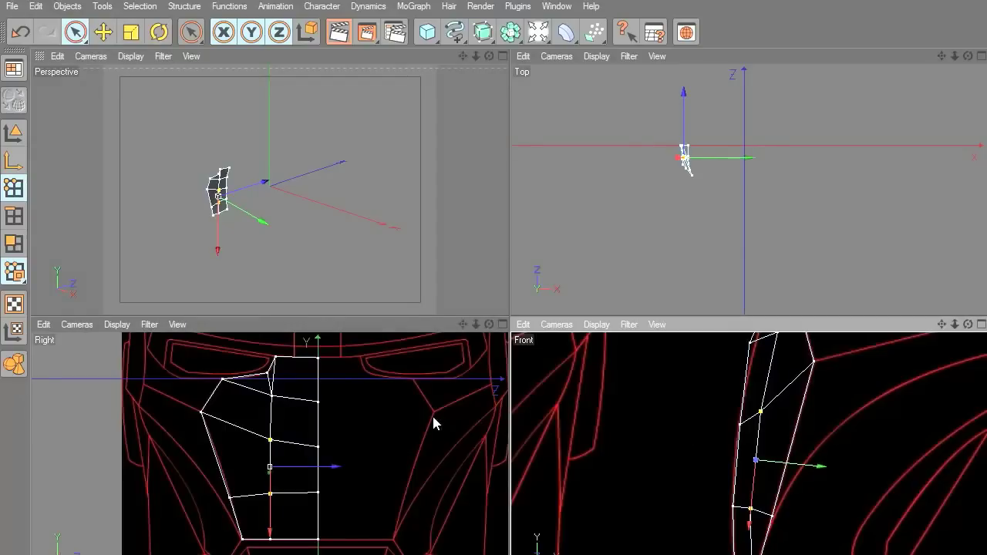
left_click(272, 397)
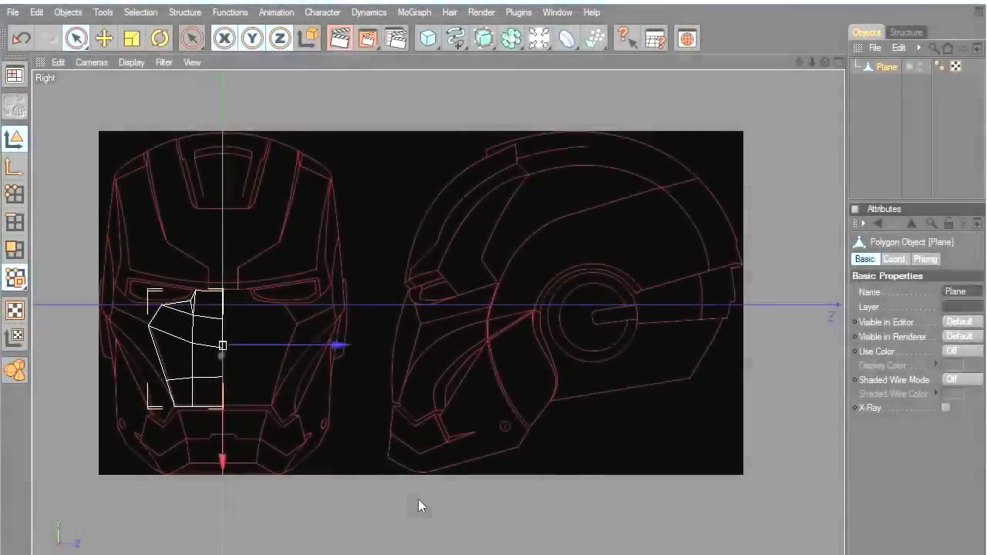
Step: Open the background image settings of the Right viewport and switch that viewport to the Left view
left_click(419, 502)
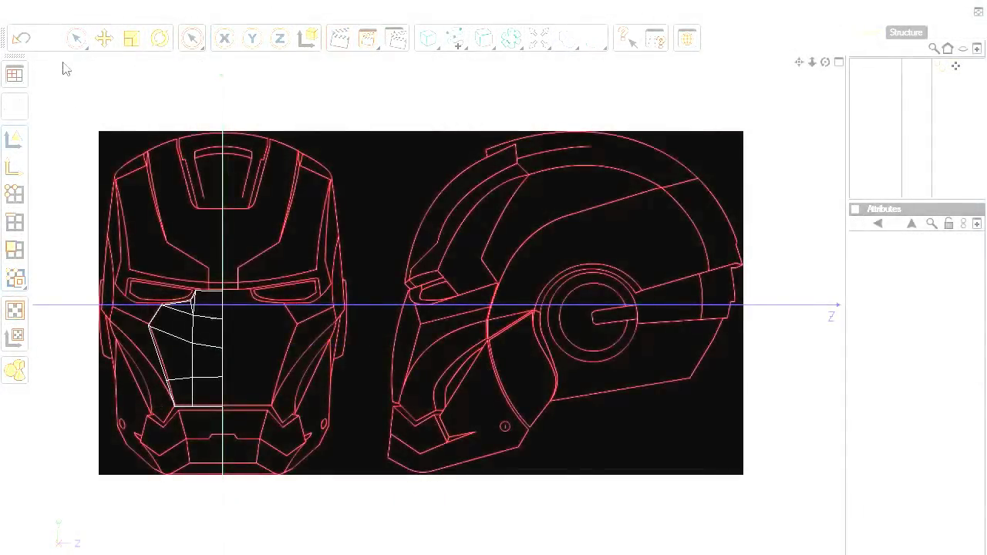
left_click(59, 63)
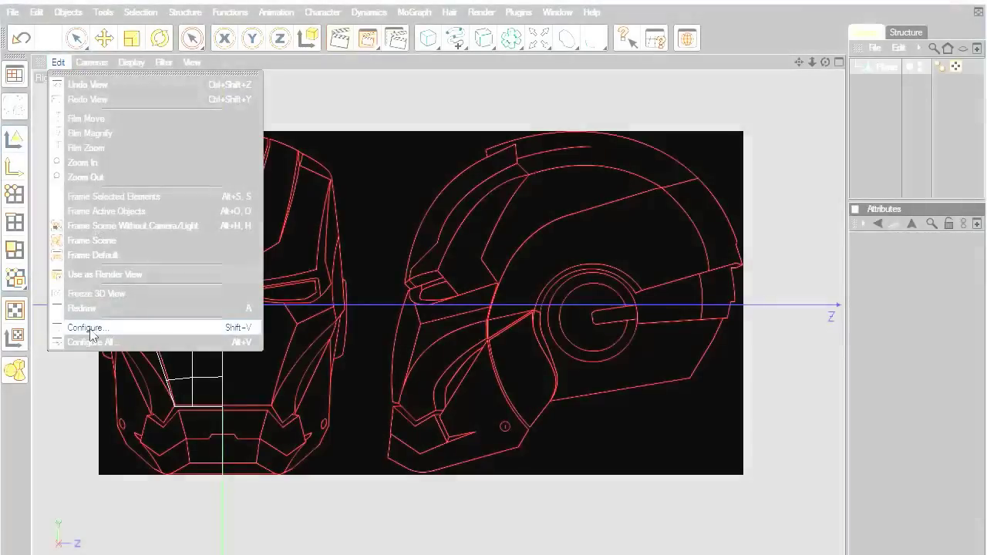
left_click(87, 327)
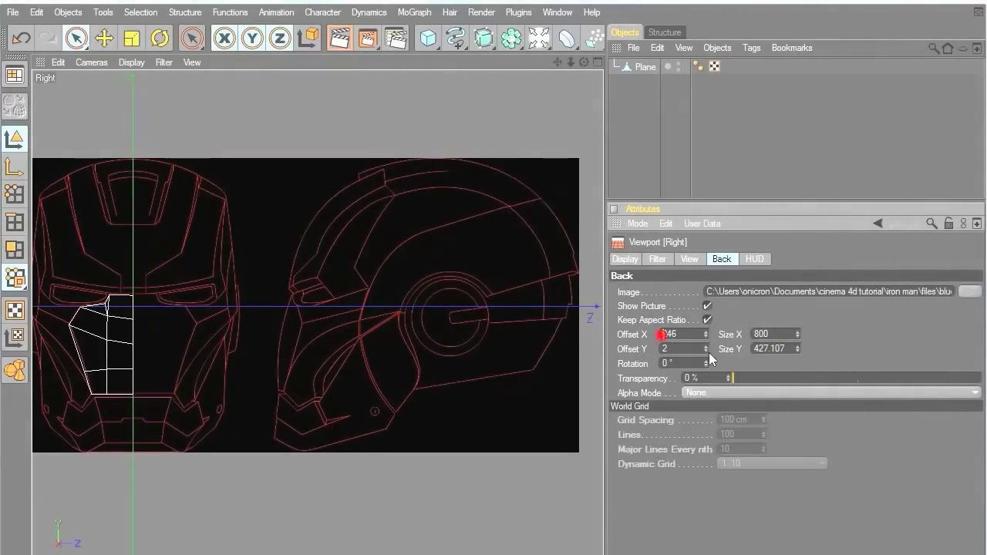
left_click(60, 62)
mouse_move(91, 62)
left_click(103, 162)
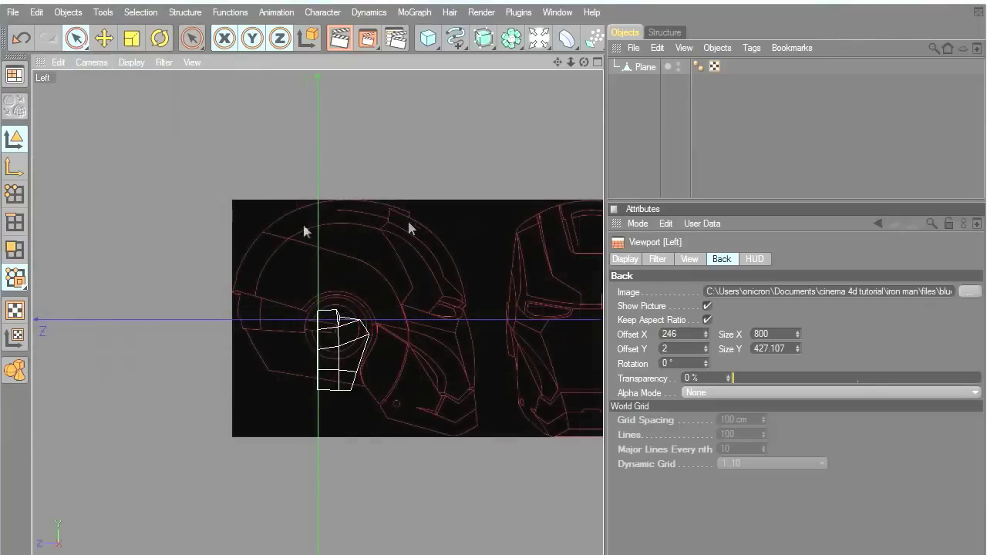
left_click_drag(557, 61, 603, 382)
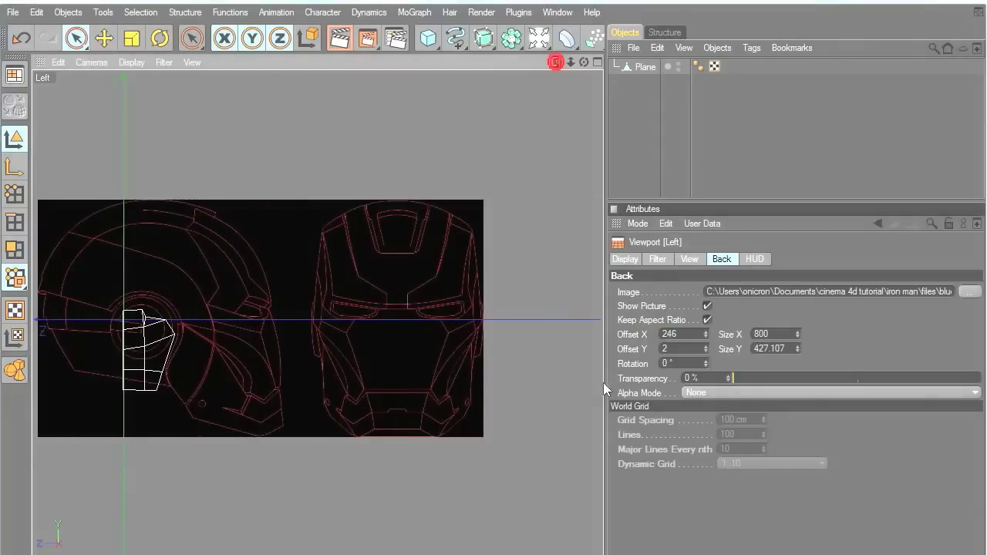
Step: Set the background image's Offset X in the Left view to -246
left_click(667, 333)
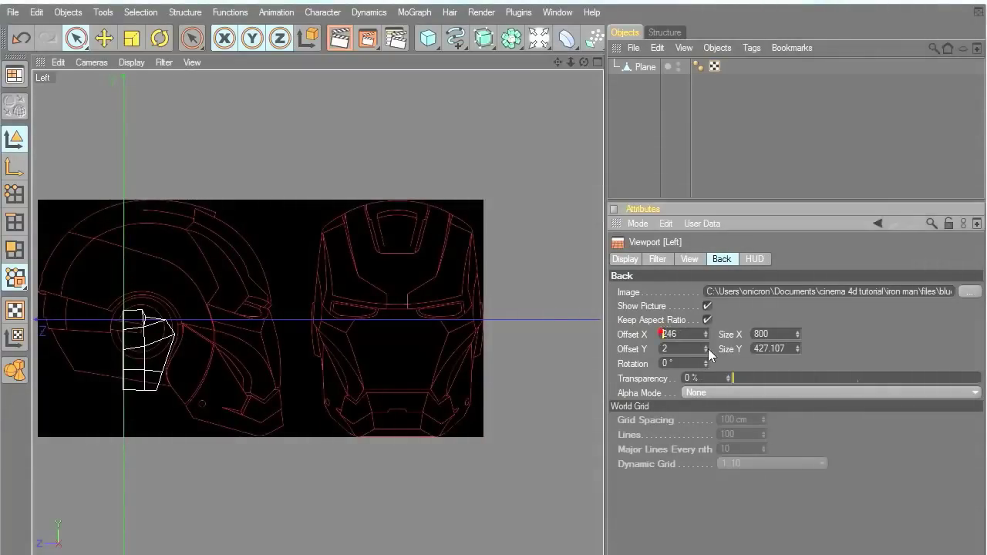
type("-")
key("Return")
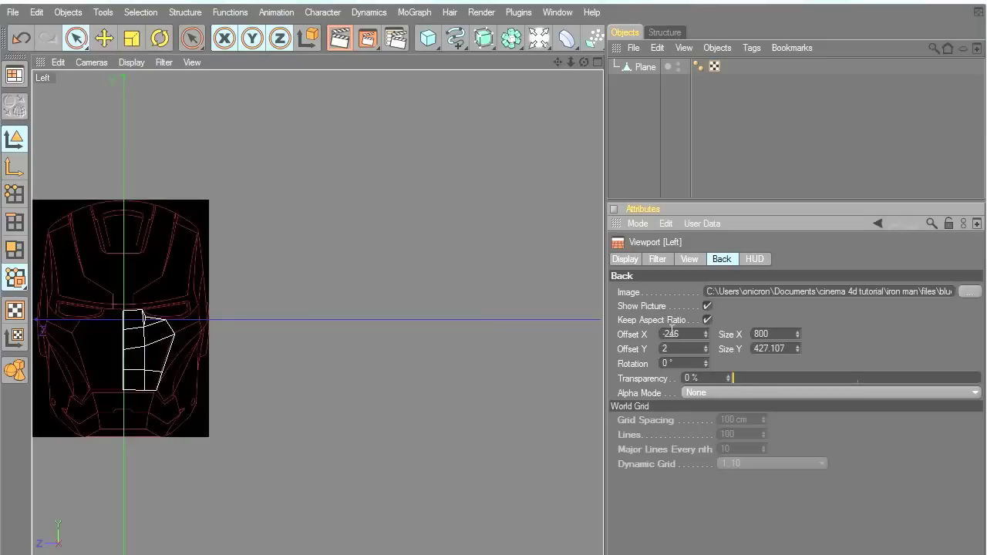
left_click_drag(557, 62, 719, 51)
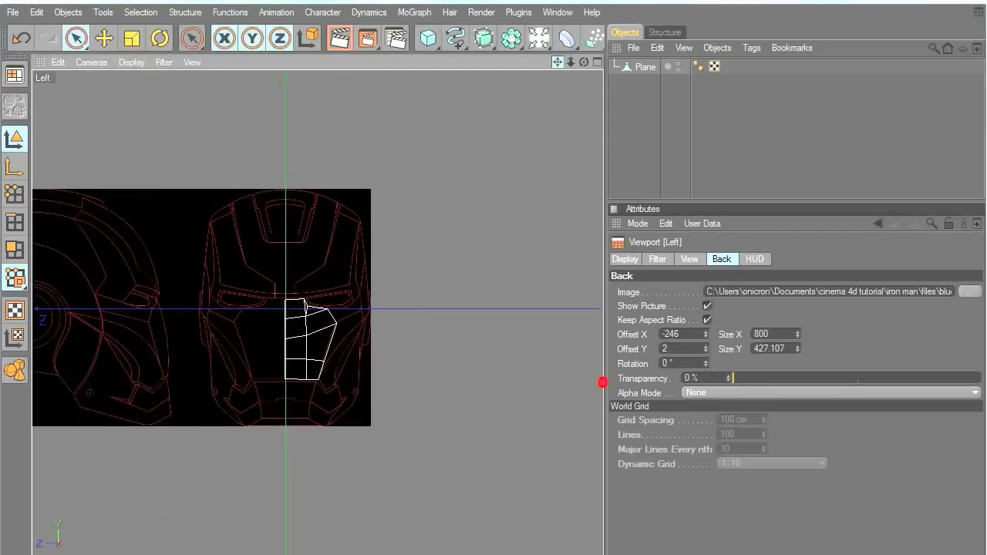
Step: Add a HyperNURBS object and make the Plane its child to smooth the faceplate mesh
middle_click(499, 355)
left_click_drag(298, 63, 190, 165)
middle_click(224, 218)
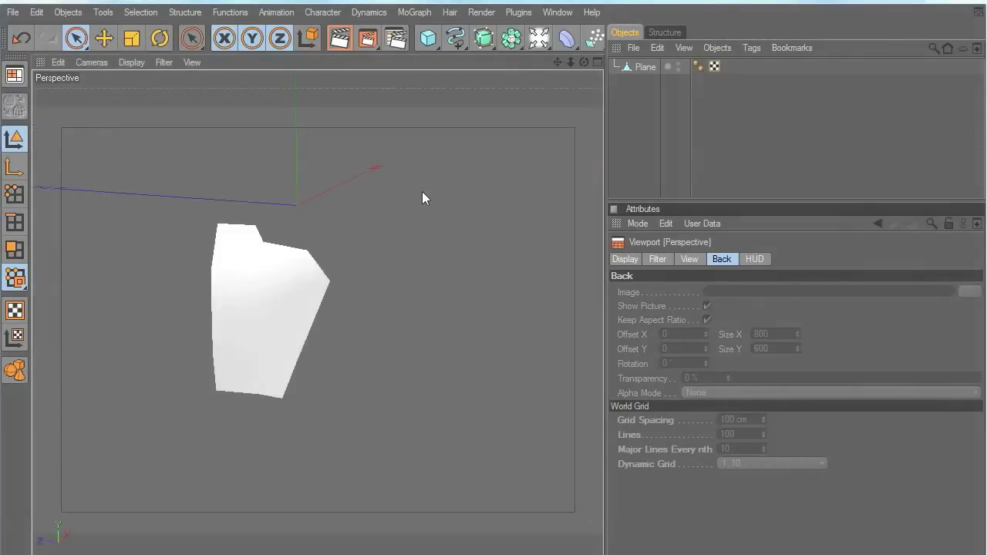
left_click(483, 43)
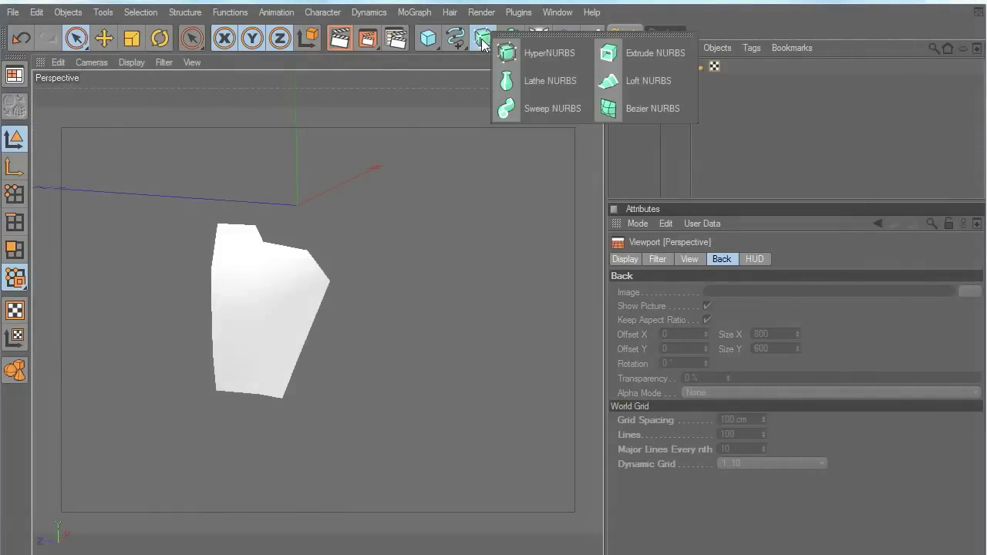
middle_click(453, 278)
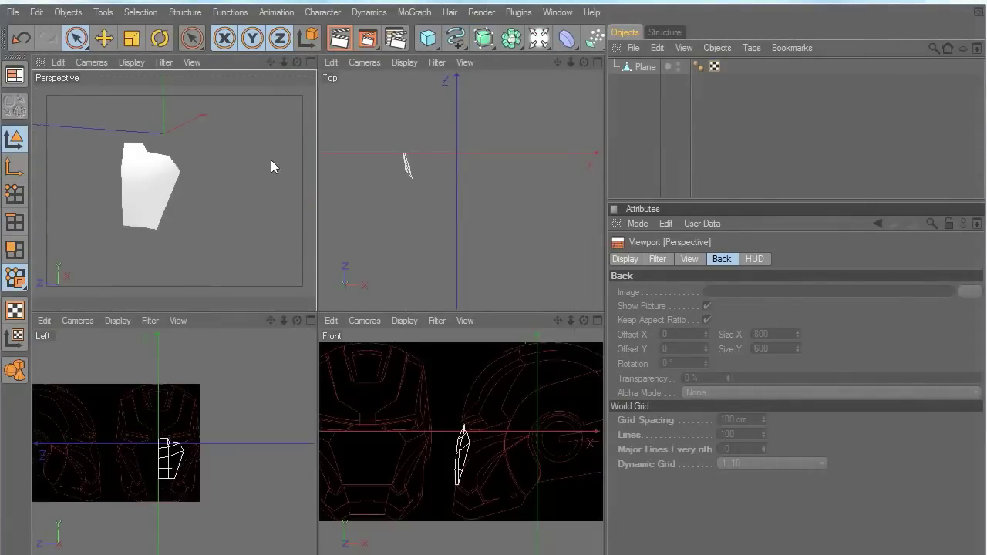
middle_click(272, 161)
left_click(485, 39)
left_click(544, 50)
left_click_drag(672, 81, 651, 68)
left_click(466, 248)
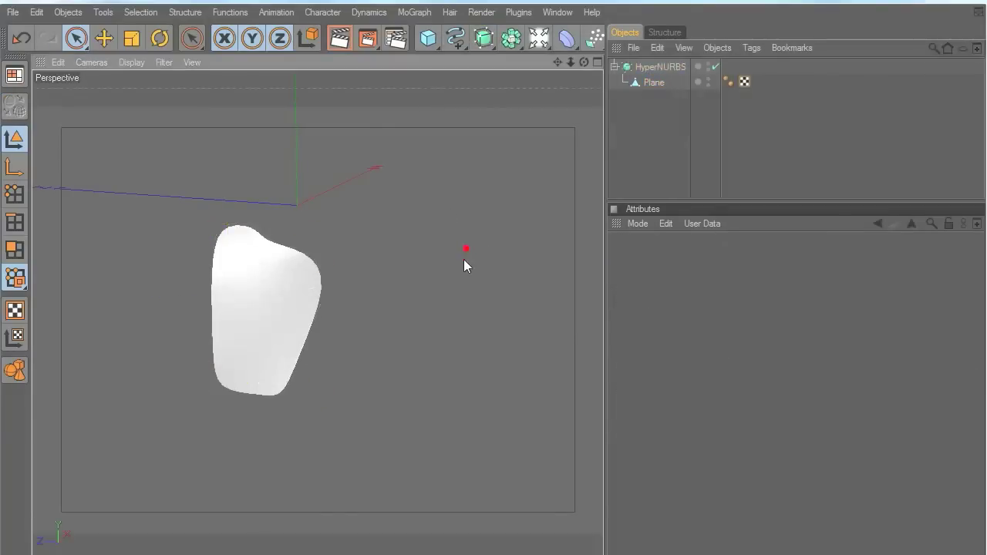
Step: Compare the smoothed mesh with the front blueprint in the Left view, and disable the HyperNURBS with the Plane selected
middle_click(430, 312)
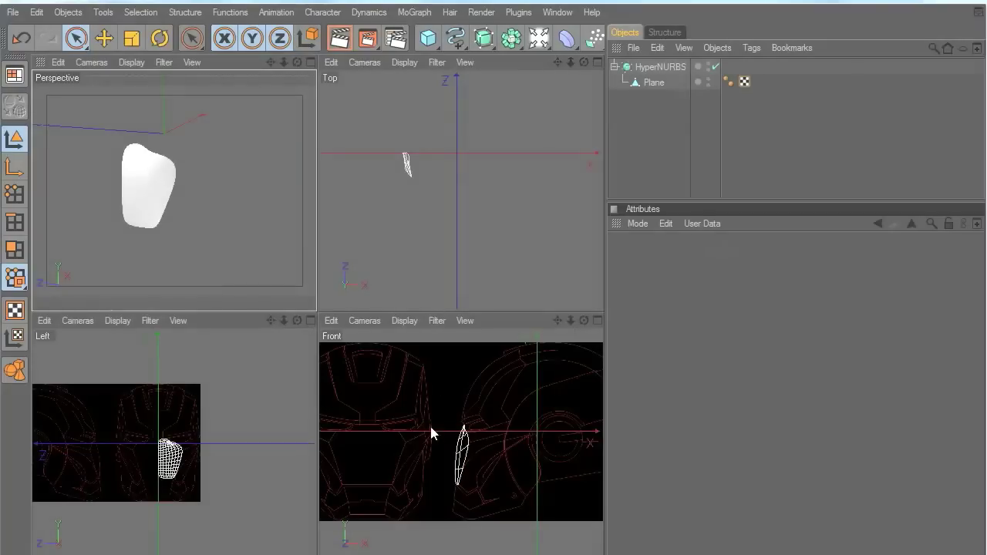
middle_click(292, 408)
scroll(457, 387, "up", 6)
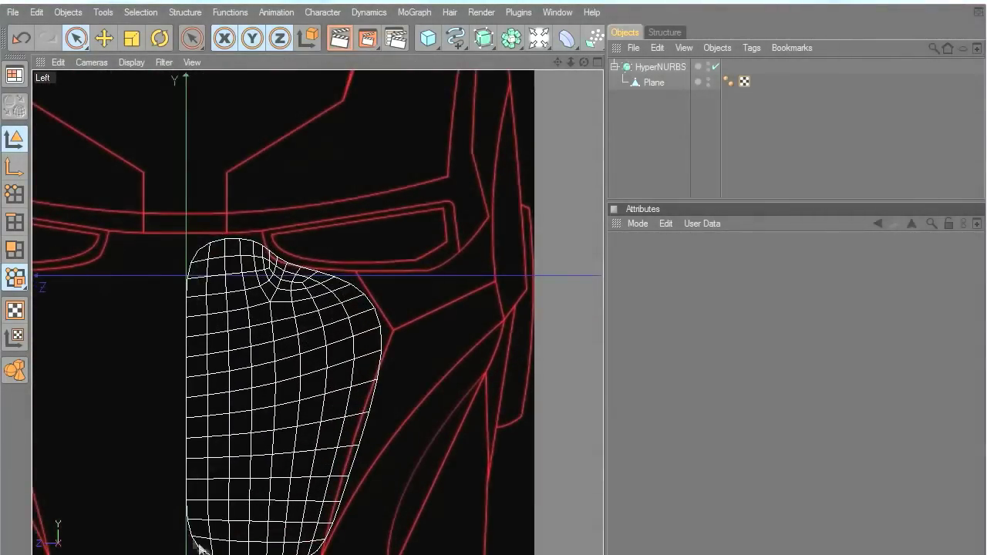
left_click_drag(443, 554, 443, 552)
left_click_drag(557, 61, 562, 141)
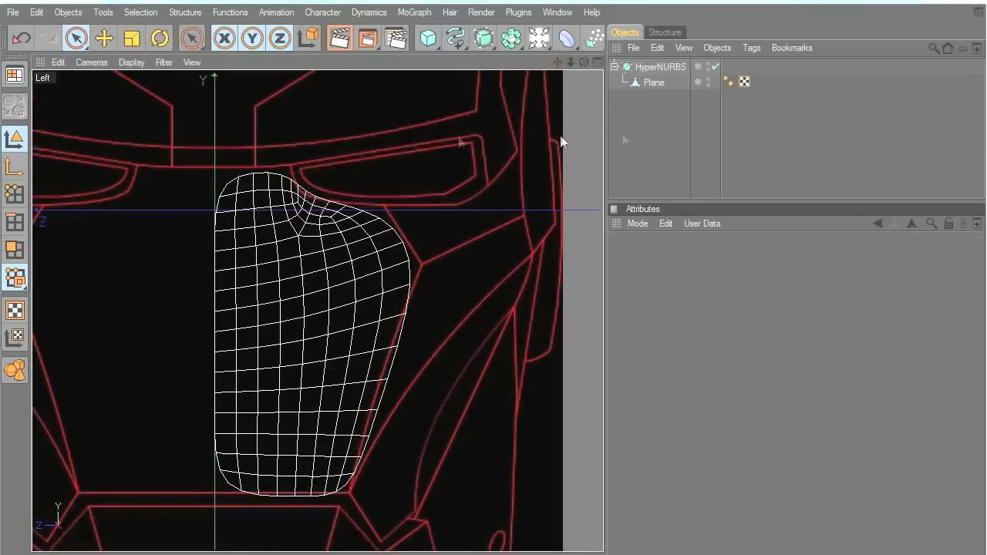
left_click(716, 67)
left_click(665, 82)
Step: Add a HyperNURBS Weight tag to the Plane
left_click_drag(603, 123, 394, 131)
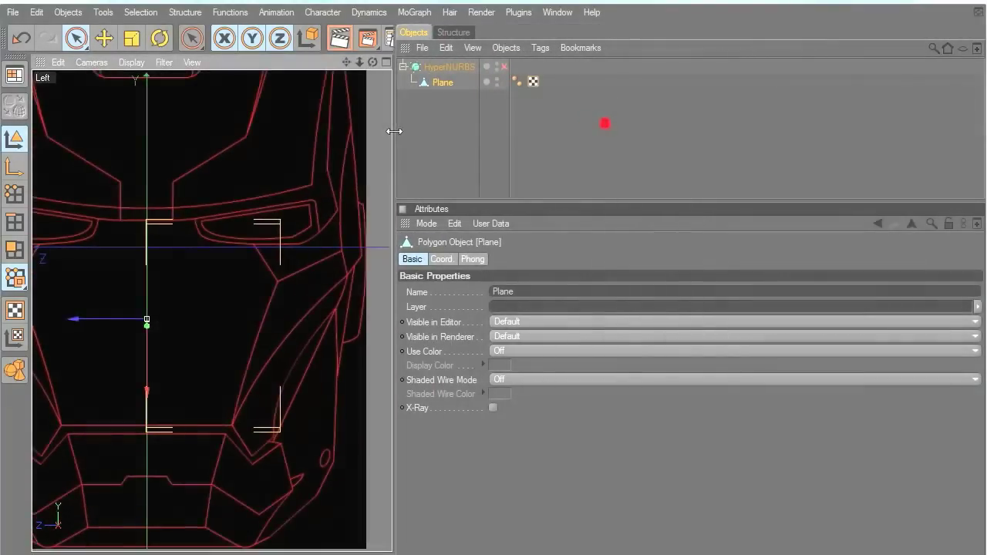
right_click(429, 81)
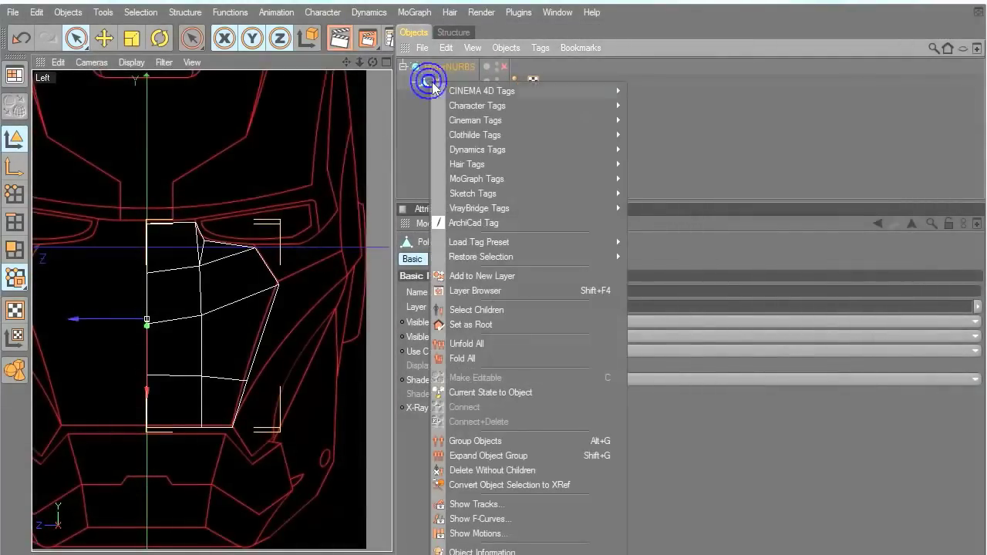
mouse_move(456, 92)
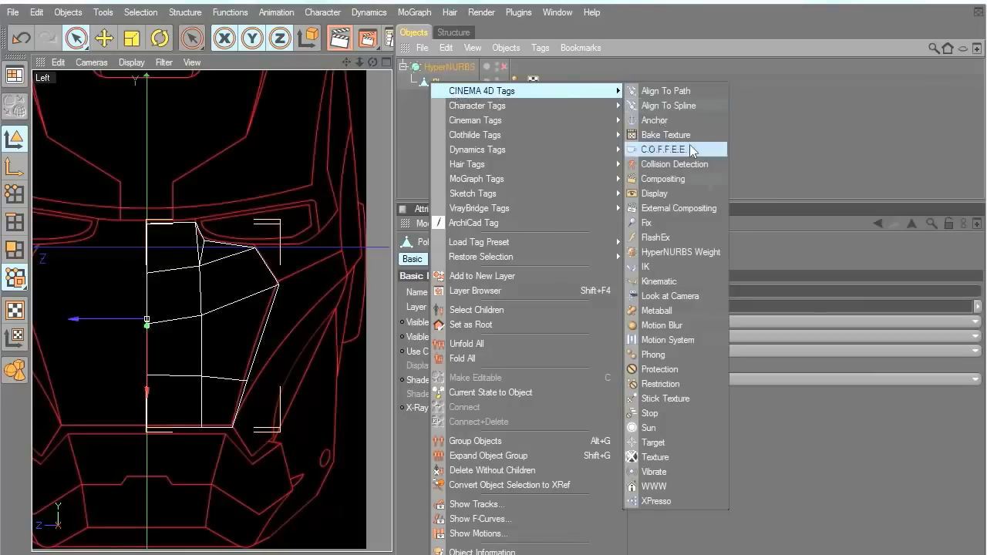
left_click(664, 256)
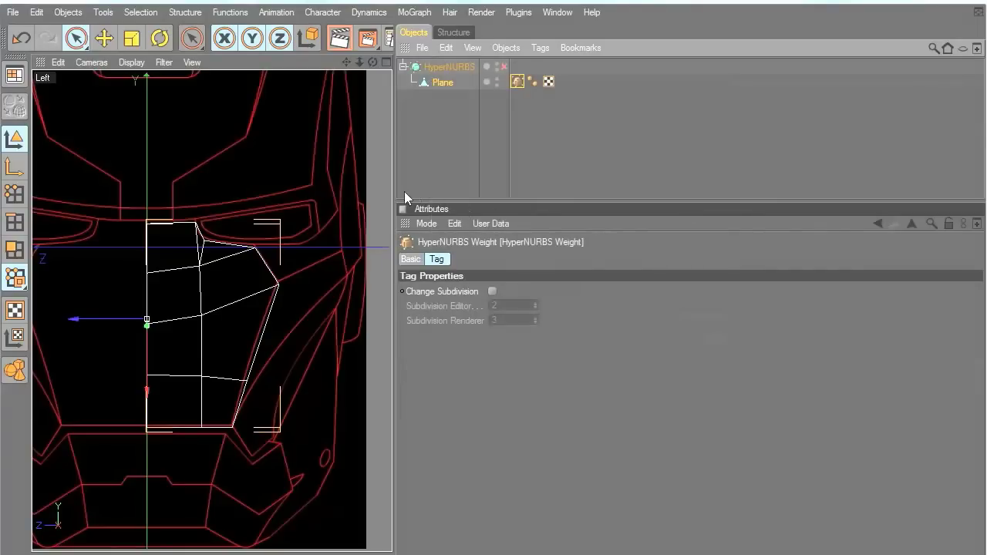
left_click_drag(396, 185, 663, 186)
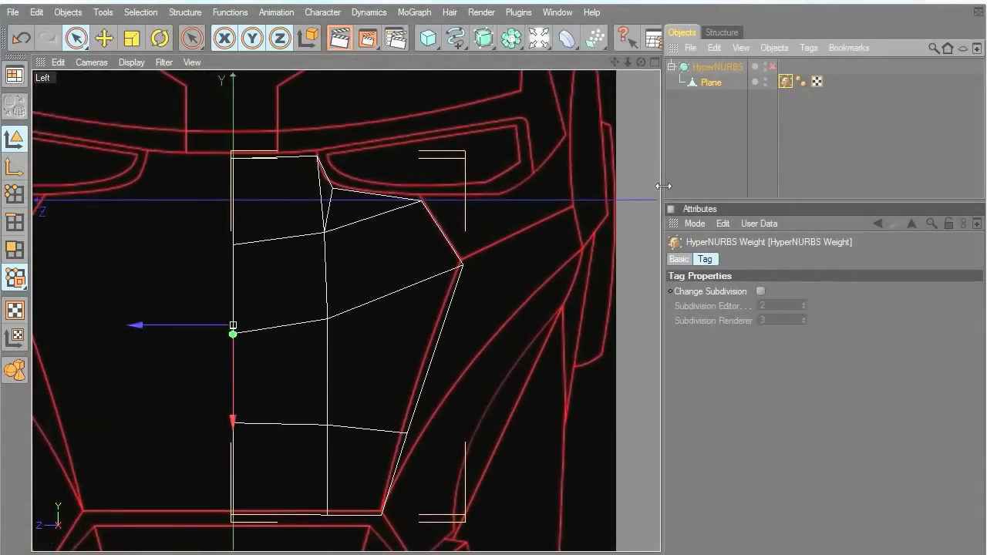
Step: Select the faceplate mesh's outer corner points at the top edge, beside the eye, at the cheek and along the bottom edge
left_click(773, 67)
left_click(773, 68)
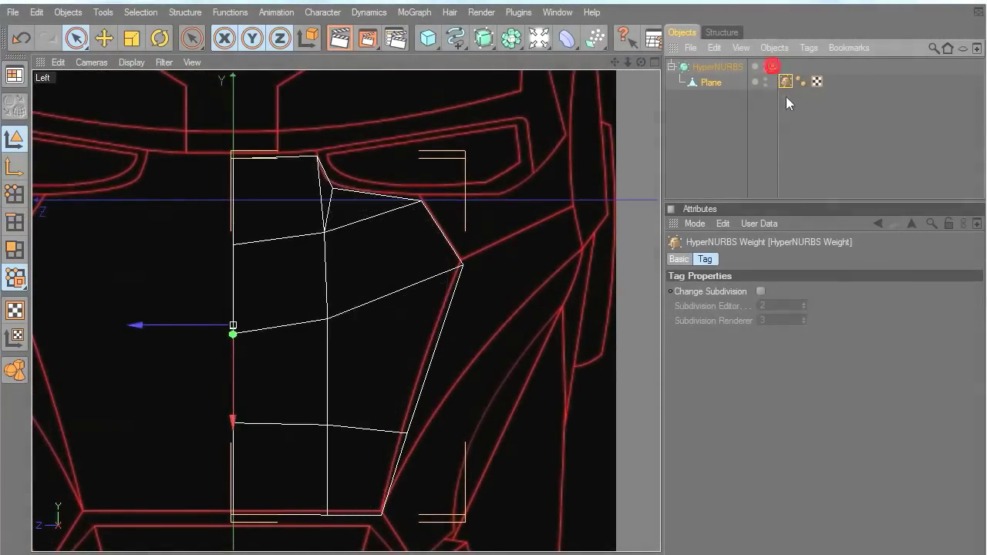
left_click(26, 192)
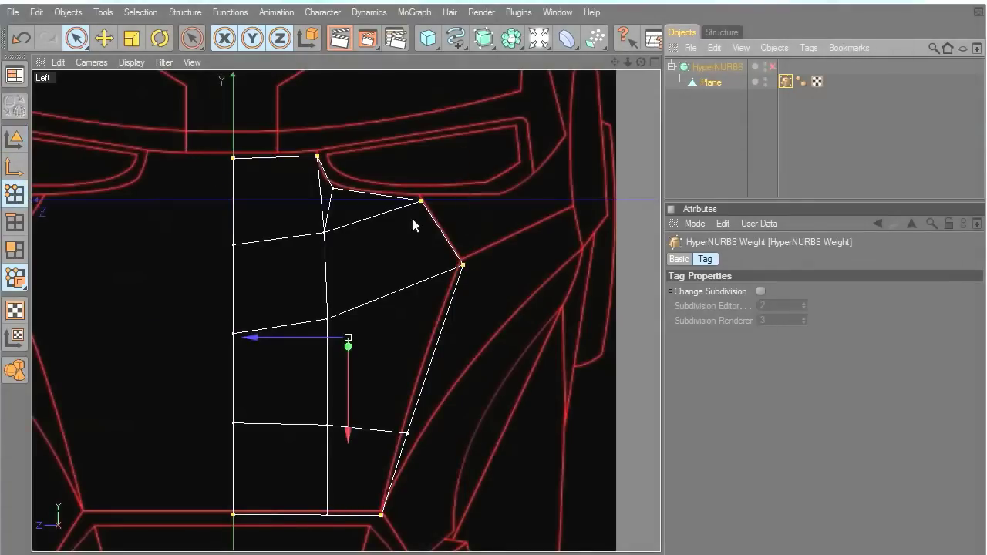
left_click(234, 333)
left_click(234, 157)
left_click(317, 157, "shift")
left_click(423, 196, "shift")
left_click(466, 263, "shift")
left_click_drag(614, 63, 630, 0)
left_click(398, 424, "shift")
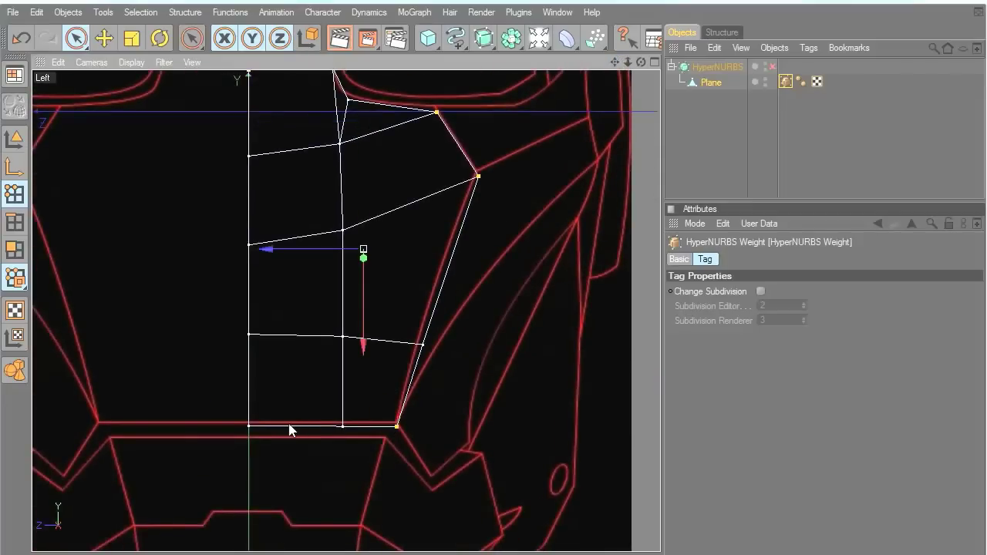
left_click_drag(615, 62, 574, 112)
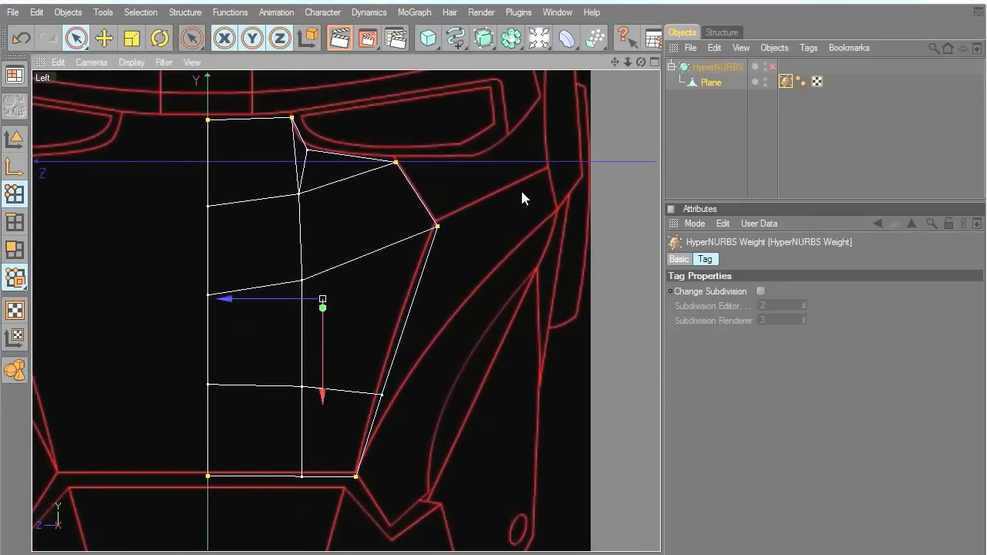
Step: Enable the HyperNURBS and set the selected corner points' HyperNURBS weight to 100% with the Live Selection tool
left_click(772, 68)
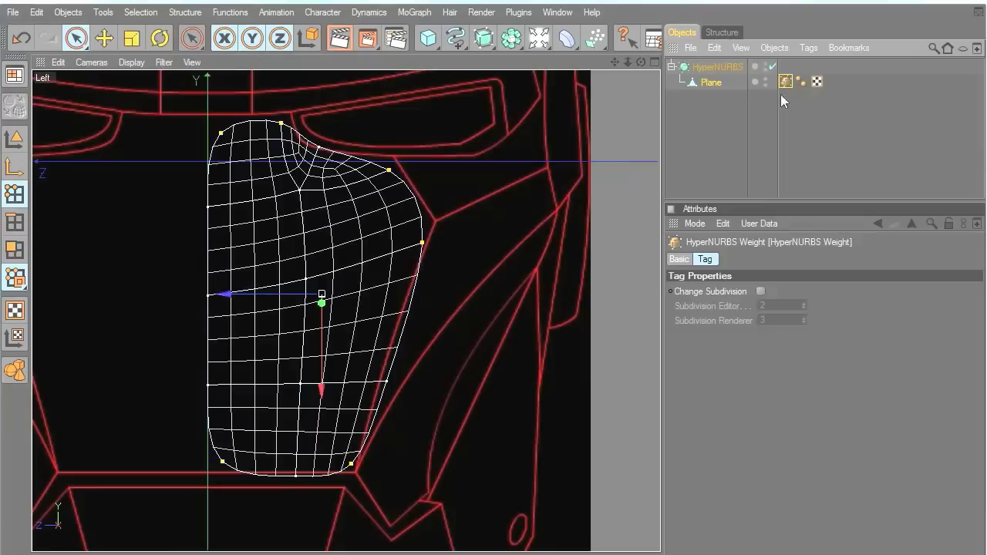
left_click(83, 40)
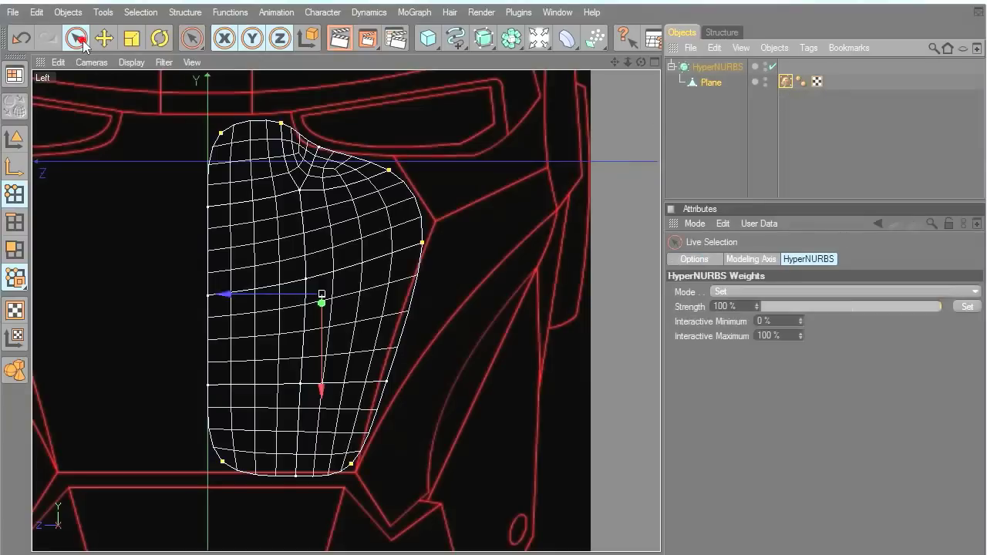
left_click_drag(664, 304, 600, 312)
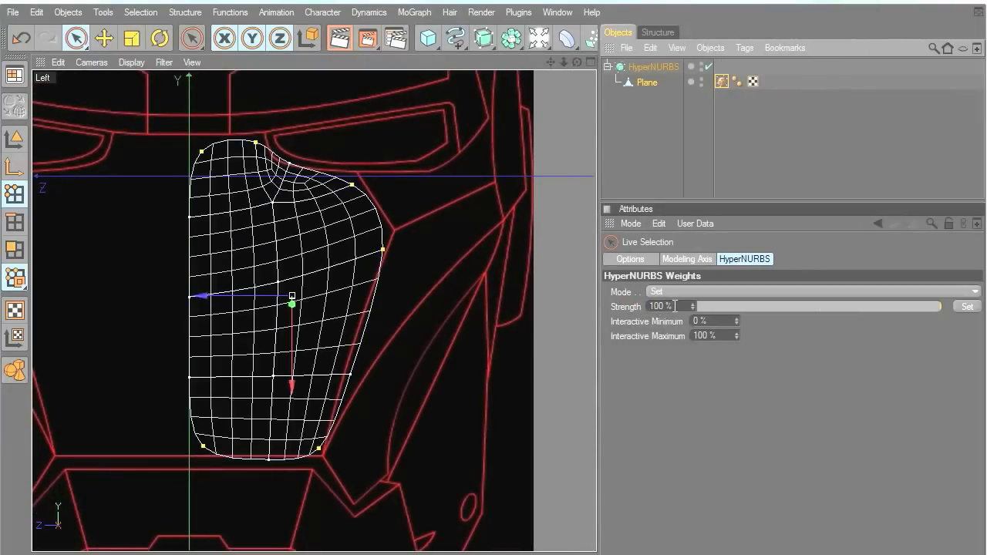
left_click(674, 306)
left_click(696, 309)
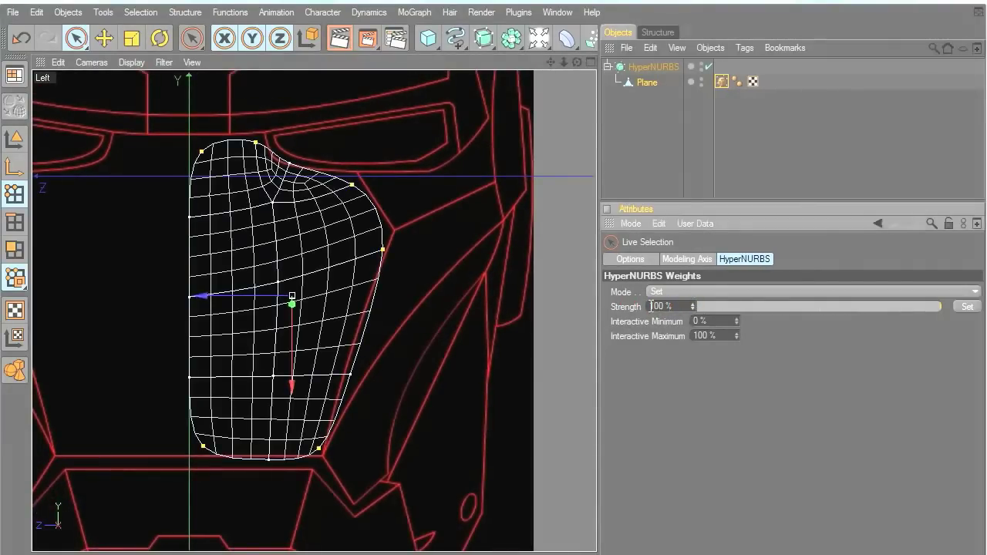
left_click(967, 308)
left_click(528, 336)
left_click(91, 63)
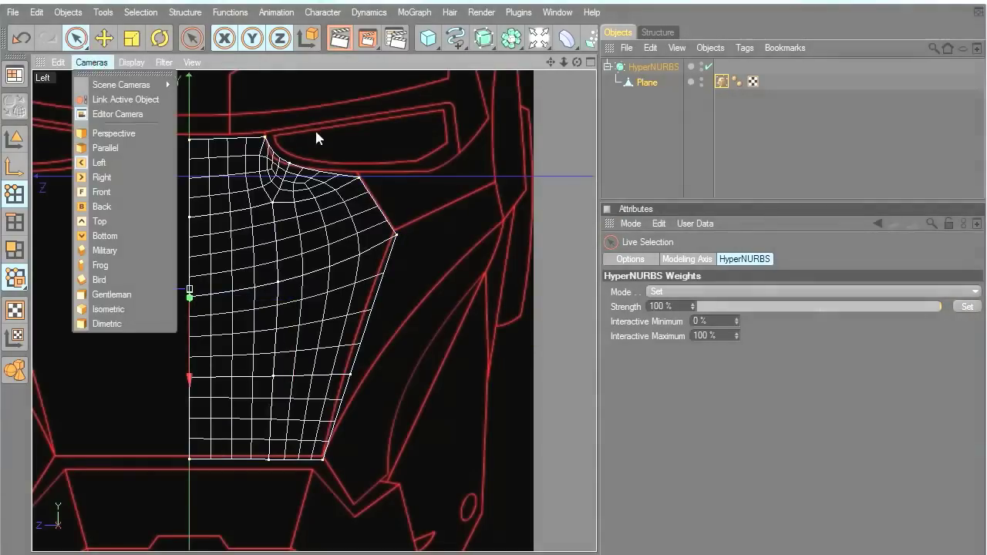
middle_click(365, 185)
middle_click(84, 188)
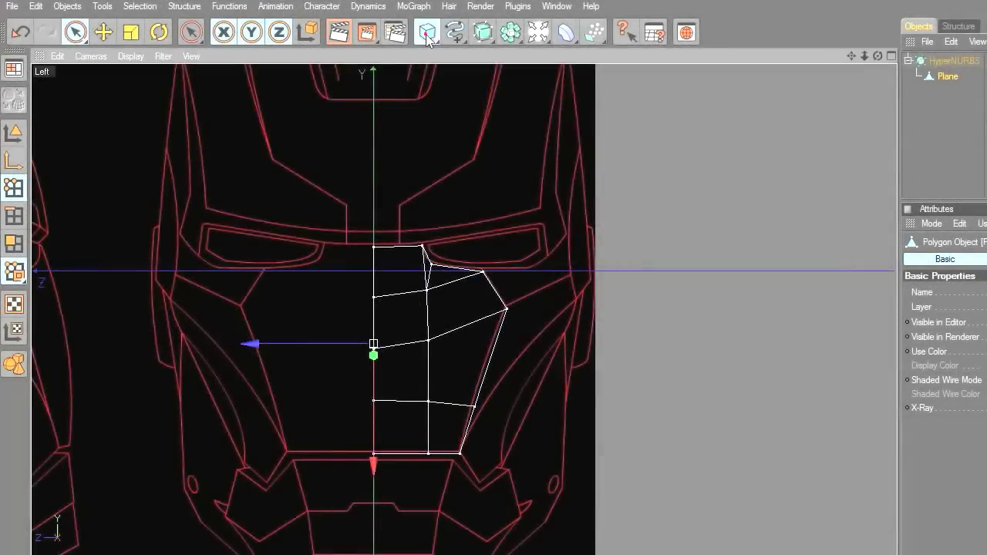
Step: Add a new Plane primitive and rotate it -90° so it faces the front blueprint
left_click(427, 36)
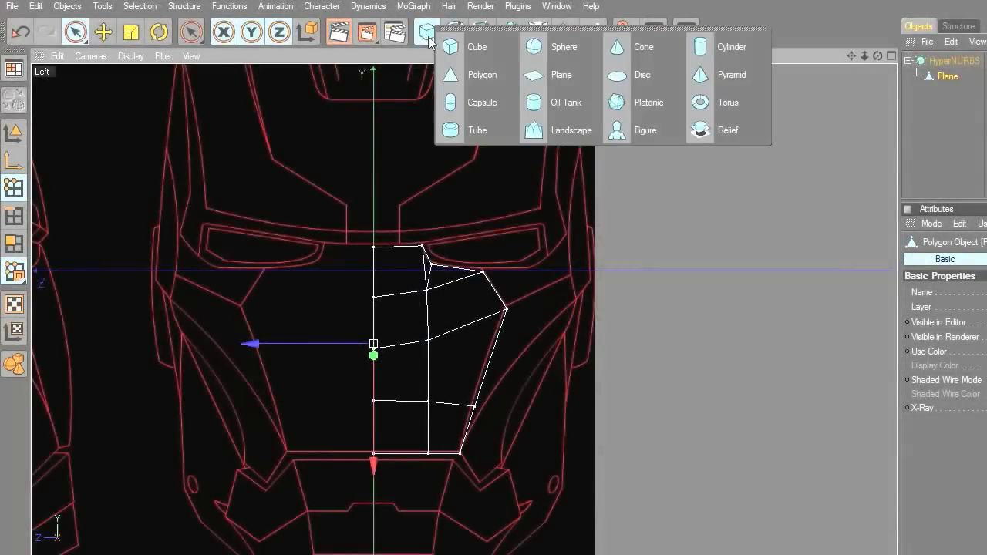
left_click(549, 75)
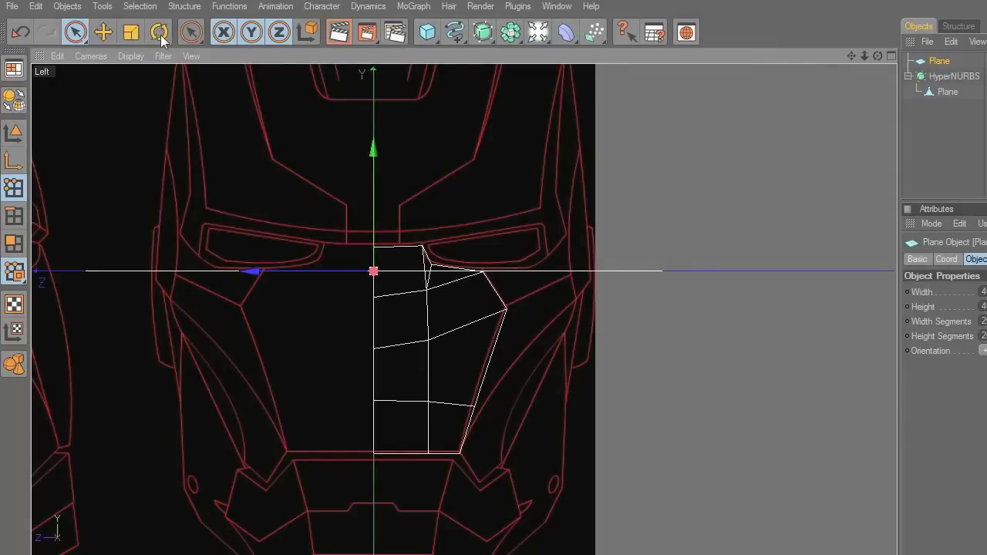
left_click(159, 33)
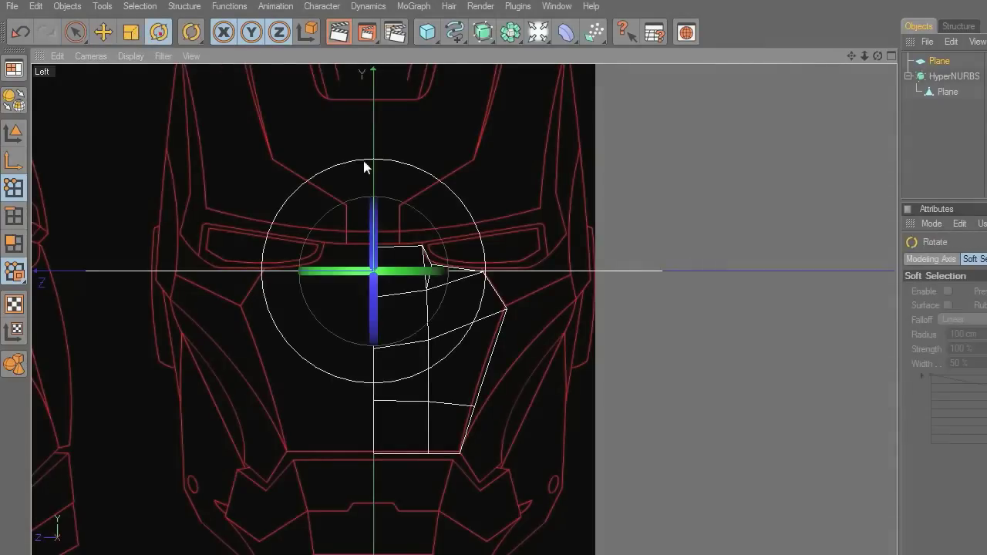
left_click_drag(373, 231, 379, 293)
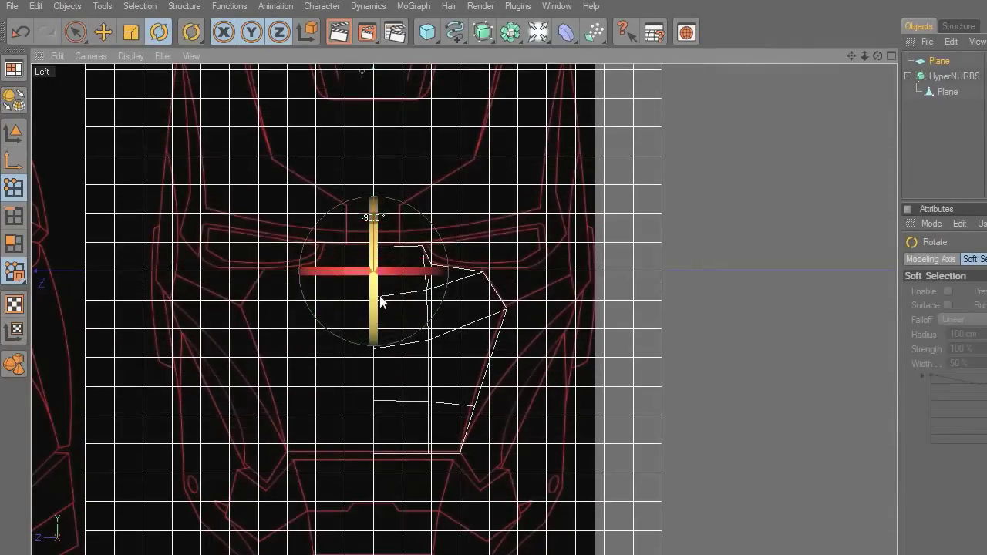
Step: Scale the new plane down to about 123.8 cm square and move it beside the helmet's eye
left_click(131, 32)
left_click_drag(739, 382, 213, 161)
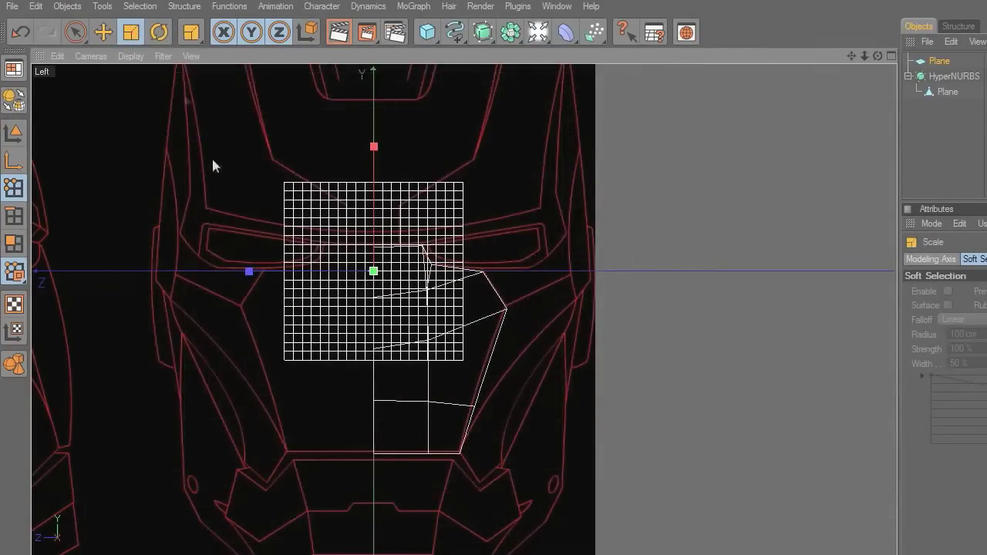
key("e")
left_click_drag(387, 259, 621, 202)
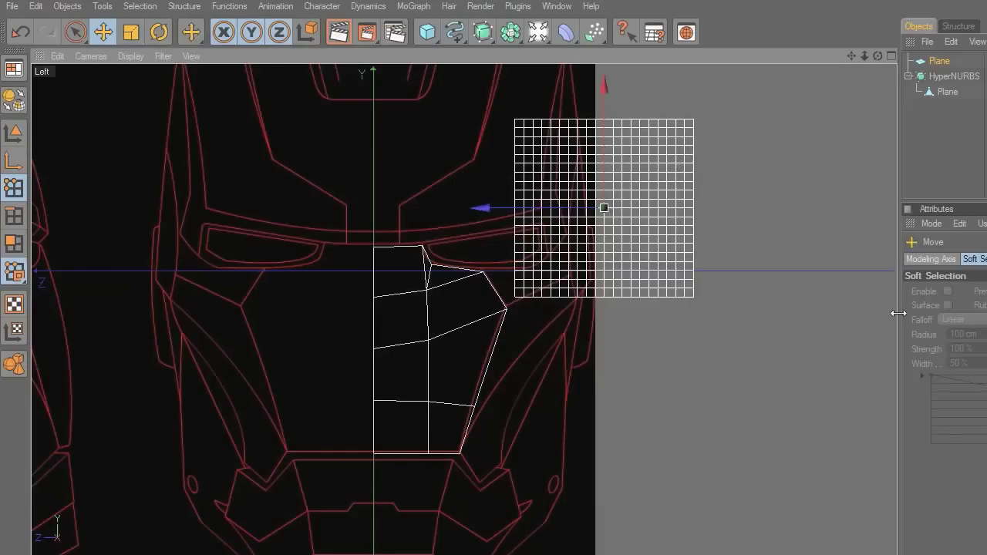
Step: Set the new plane's Width Segments and Height Segments to 1
left_click_drag(899, 313, 687, 403)
left_click(726, 60)
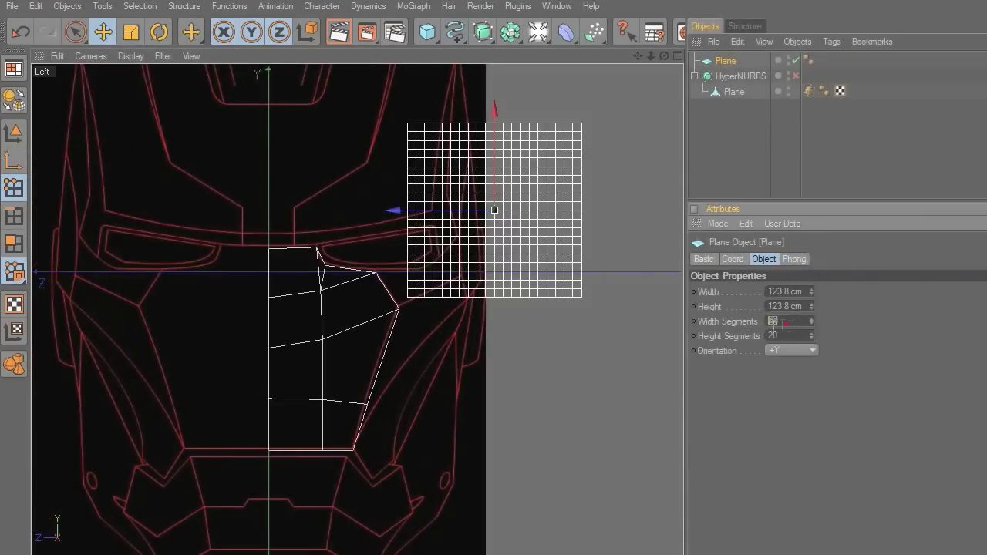
type("1")
key("Tab")
type("1")
key("Return")
Step: Scale the single-segment plane down further and move it over the panel outside the faceplate, below the eye
left_click_drag(688, 384, 945, 386)
left_click(133, 34)
left_click_drag(825, 377, 691, 377)
left_click(101, 33)
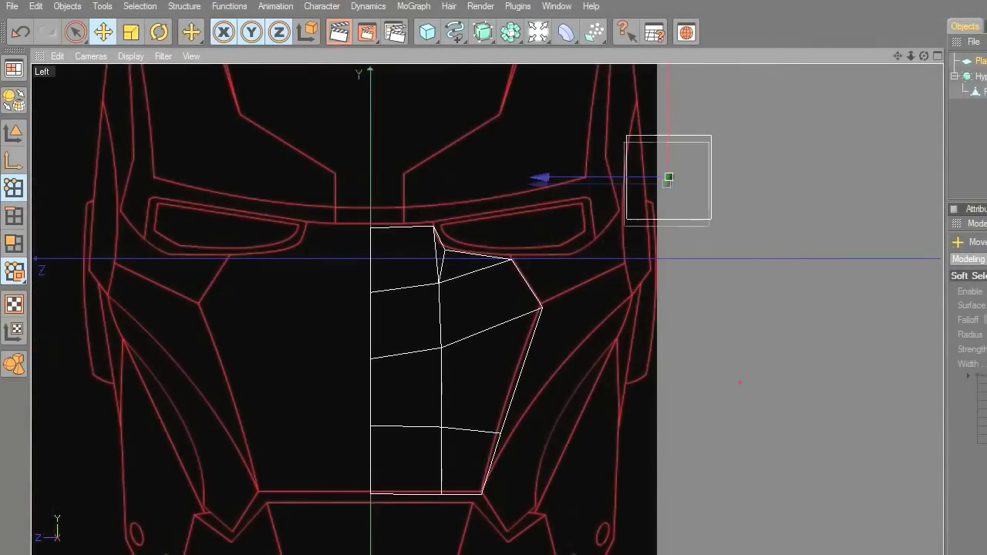
left_click_drag(668, 178, 584, 249)
scroll(590, 244, "up", 3)
left_click_drag(650, 245, 657, 263)
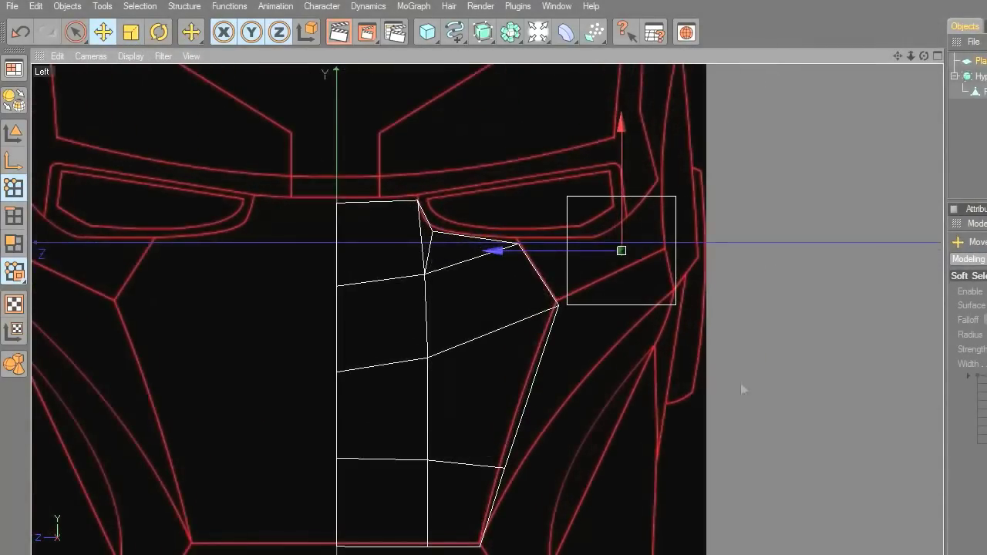
Step: Make the new plane editable, and copy and paste it to create a duplicate
left_click(17, 106)
left_click(75, 32)
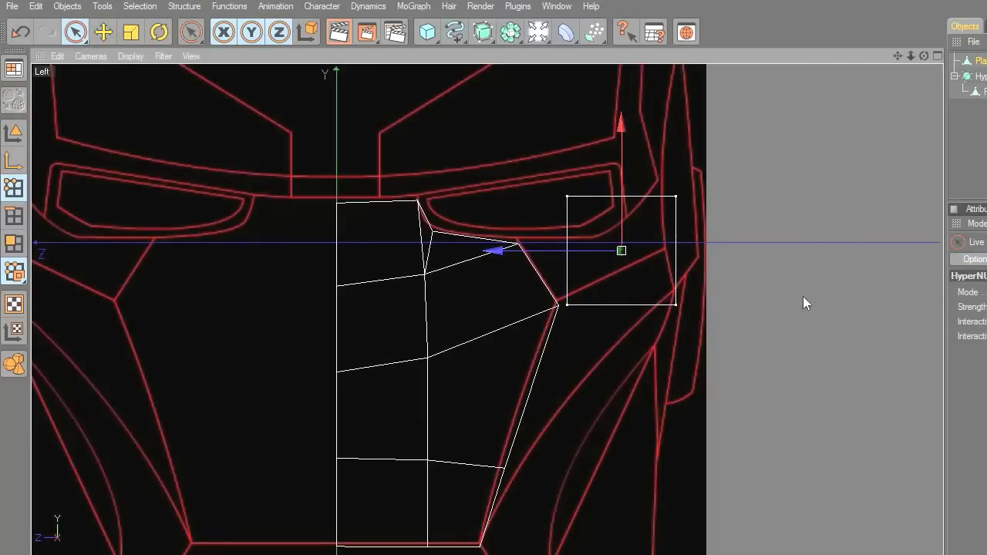
left_click_drag(942, 192, 713, 185)
left_click(763, 42)
left_click(783, 112)
left_click(765, 43)
left_click(785, 126)
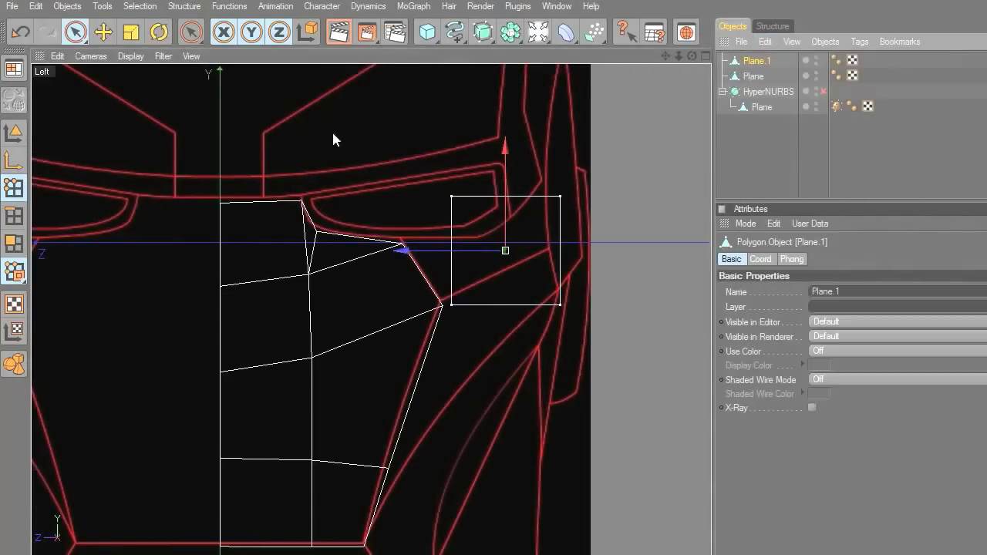
Step: Move the duplicated plane straight down over the cheek area below the original plane
left_click(103, 32)
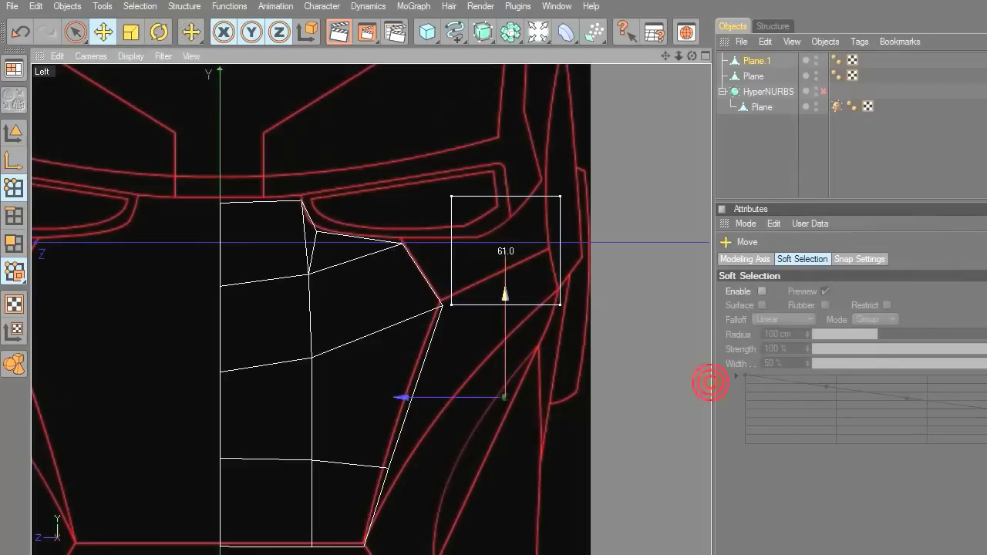
left_click(14, 132)
left_click_drag(503, 178, 505, 339)
left_click_drag(710, 206, 887, 232)
left_click(935, 61)
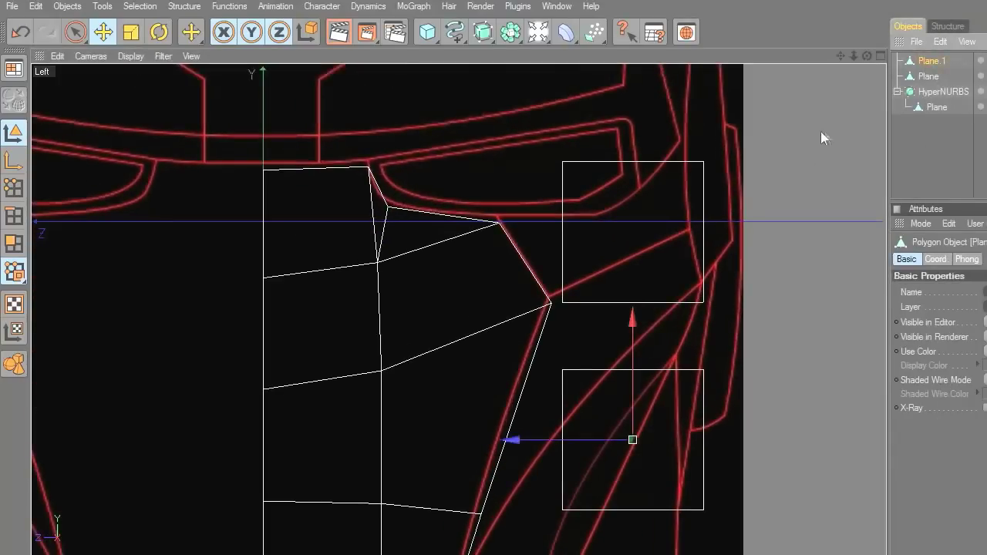
Step: Move the upper plane's upper inner point onto the faceplate corner below the eye
left_click(923, 78)
middle_click_drag(812, 124, 754, 161, "alt")
scroll(754, 161, "up", 3)
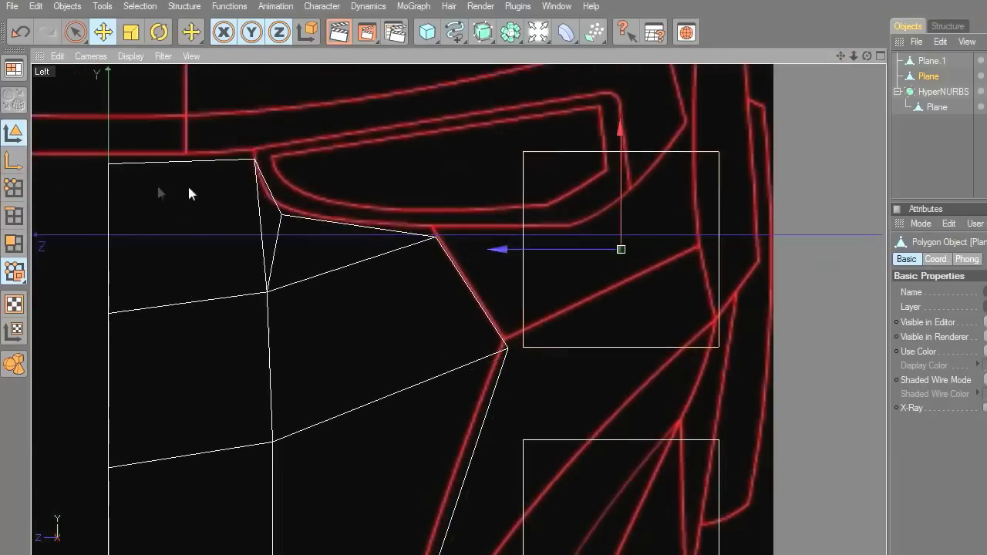
left_click(14, 188)
left_click(523, 152)
left_click_drag(465, 110, 386, 192)
left_click_drag(444, 235, 438, 234)
Step: Fit the upper plane's remaining three points to the blueprint corners of the panel outside the faceplate
left_click(719, 152)
left_click_drag(743, 149, 715, 122)
scroll(760, 205, "down", 2)
scroll(760, 206, "up", 2)
mouse_move(731, 186)
left_mouse_down()
mouse_move(716, 208)
mouse_move(734, 185)
left_mouse_up()
left_click_drag(685, 343, 665, 256)
left_click(514, 343)
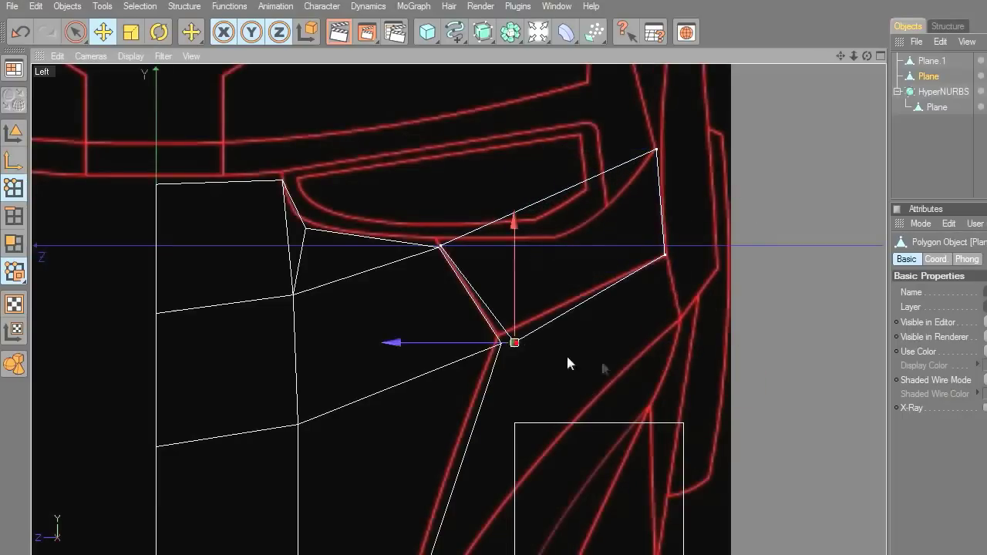
left_click_drag(567, 356, 556, 355)
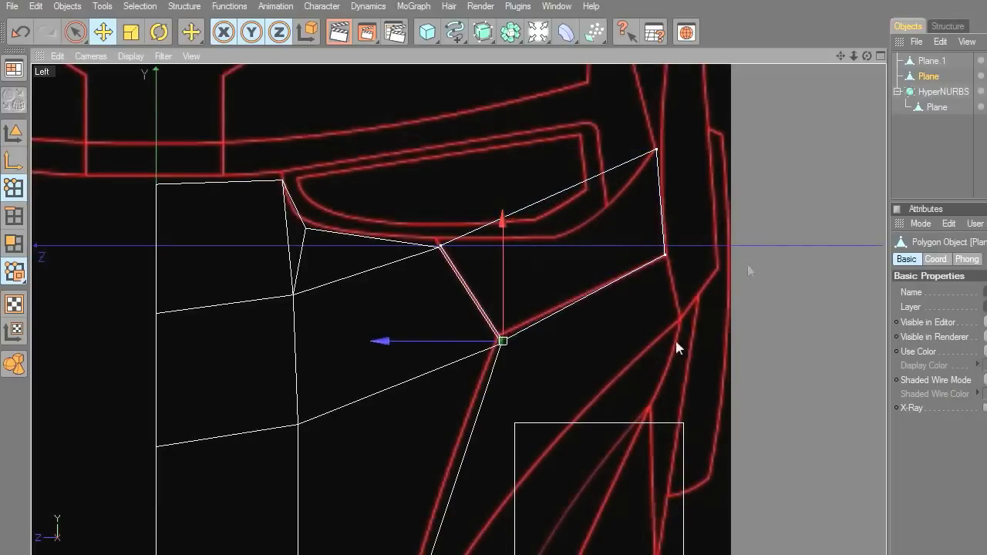
Step: Cut the upper panel across its middle with the Knife and move the new upper point onto the blueprint line below the eye
left_click_drag(846, 58, 839, 54)
right_click(660, 175)
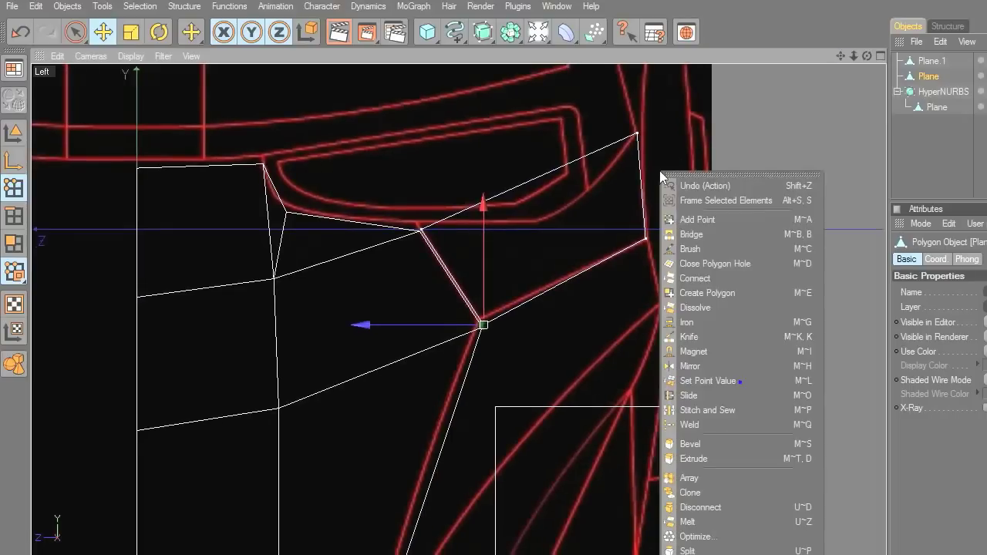
left_click(687, 333)
left_click_drag(542, 228, 586, 347)
key("e")
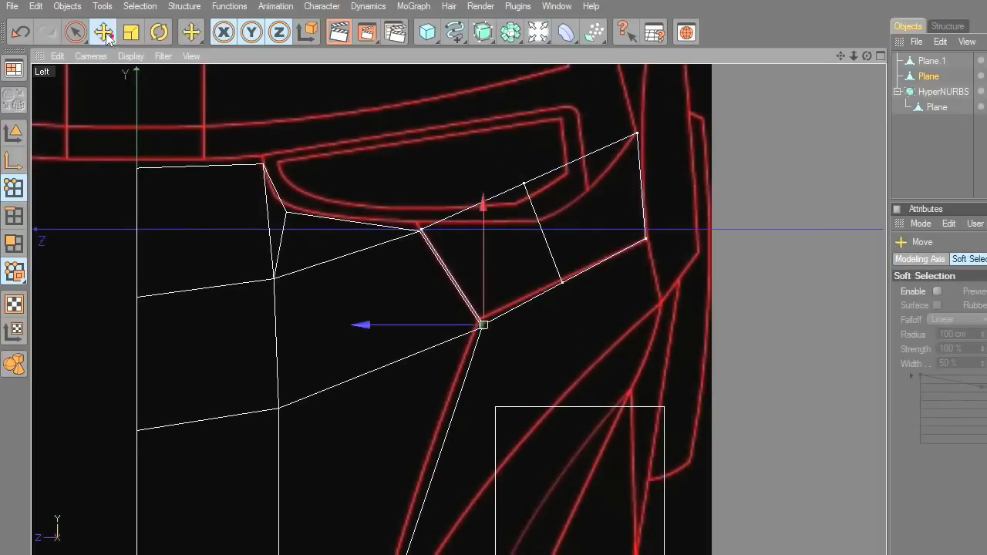
left_click(523, 185)
left_click_drag(569, 214, 583, 252)
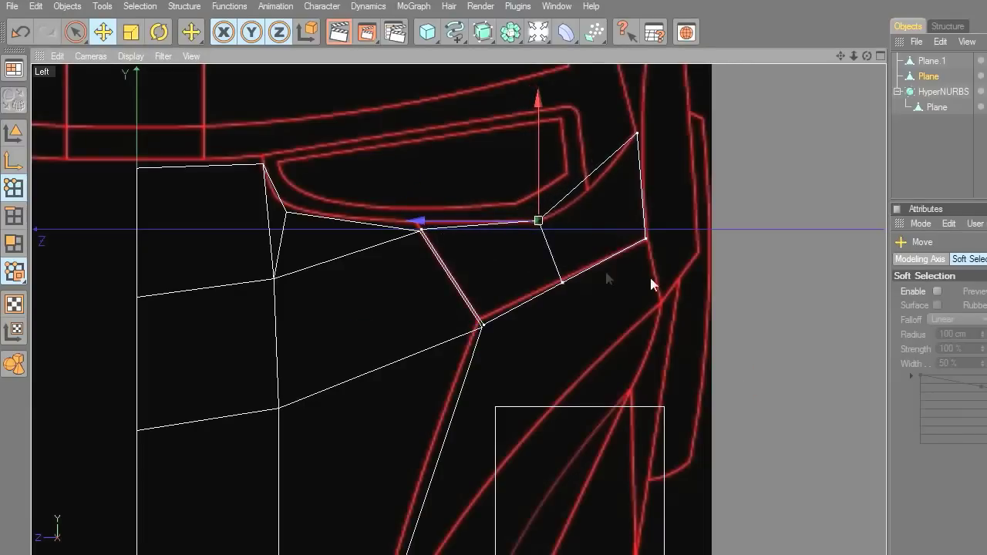
Step: Move Plane.1's two upper points onto the lower corners of the panel above it
left_click_drag(840, 55, 839, 0)
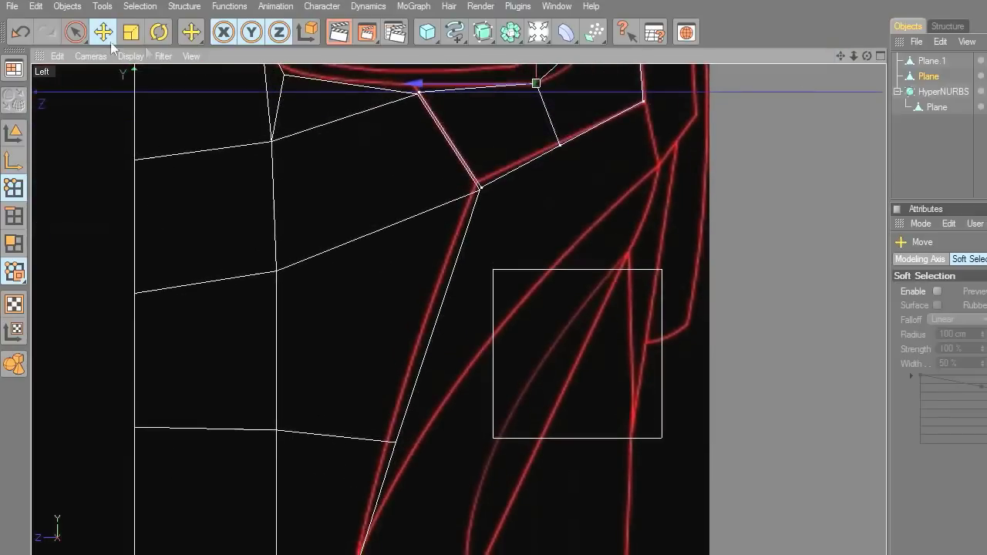
left_click(75, 31)
left_click(913, 64)
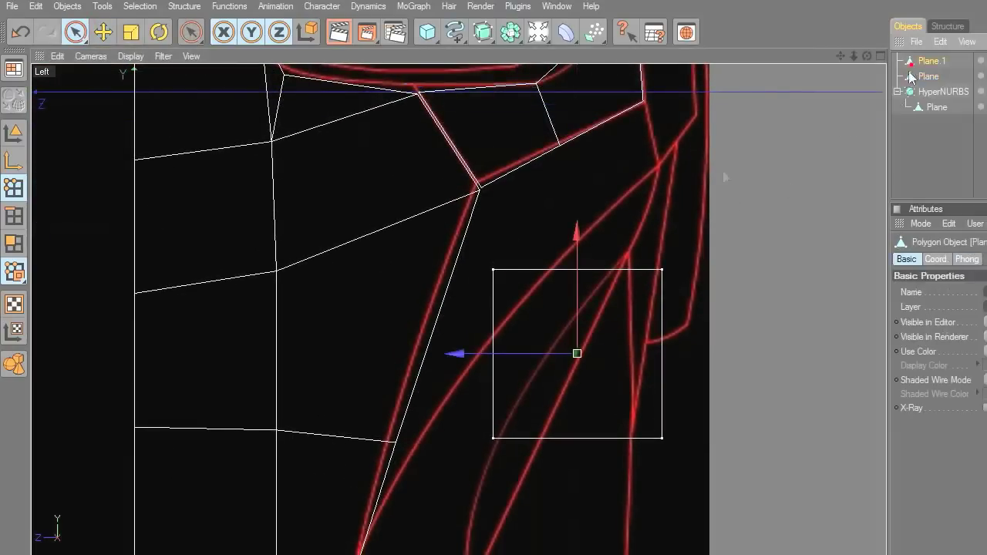
left_click(495, 270)
left_click(540, 195)
key("e")
left_click_drag(493, 270, 482, 189)
left_click(662, 270)
left_click_drag(662, 269, 644, 101)
Step: Move Plane.1's lower points onto the outer end of the cheek curve and the faceplate's bottom corner
left_click_drag(663, 439, 658, 161)
scroll(736, 502, "down", 1)
left_click_drag(841, 56, 883, 6)
left_click(530, 365)
left_click_drag(531, 364, 418, 467)
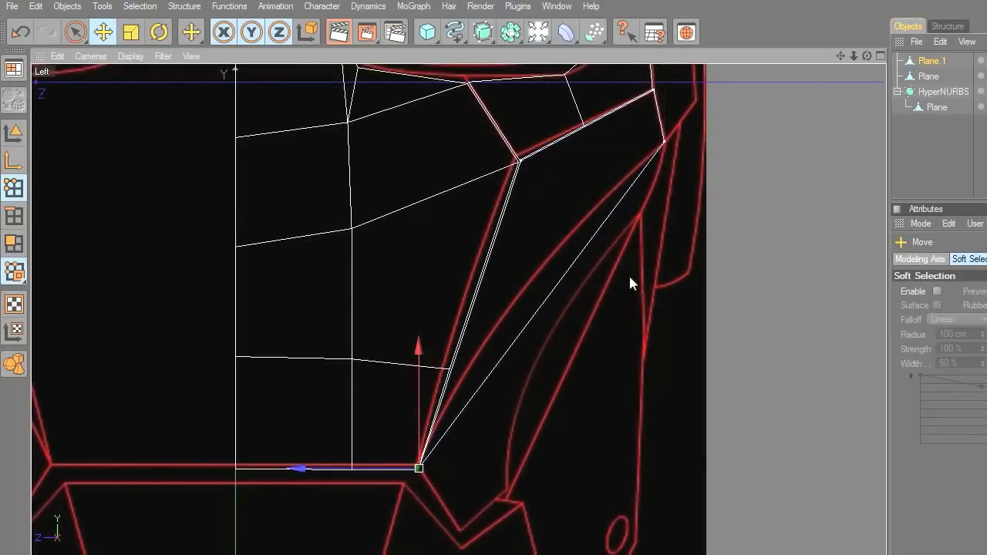
Step: Cut Plane.1 from the faceplate's cheek corner with the Knife and move the new outer point onto the blueprint's cheek curve
scroll(629, 278, "up", 1)
right_click(660, 316)
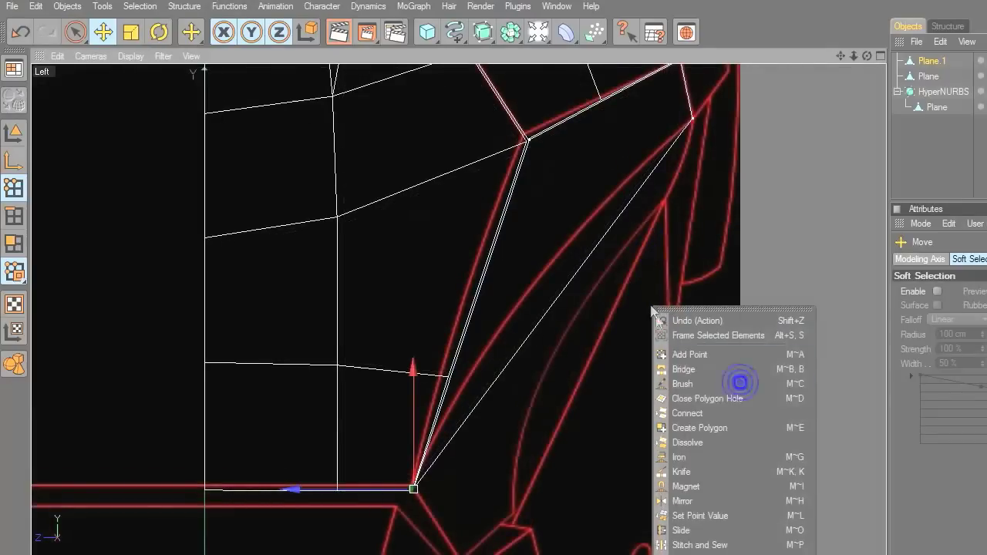
left_click(679, 468)
left_click_drag(527, 141, 563, 244)
left_click(103, 32)
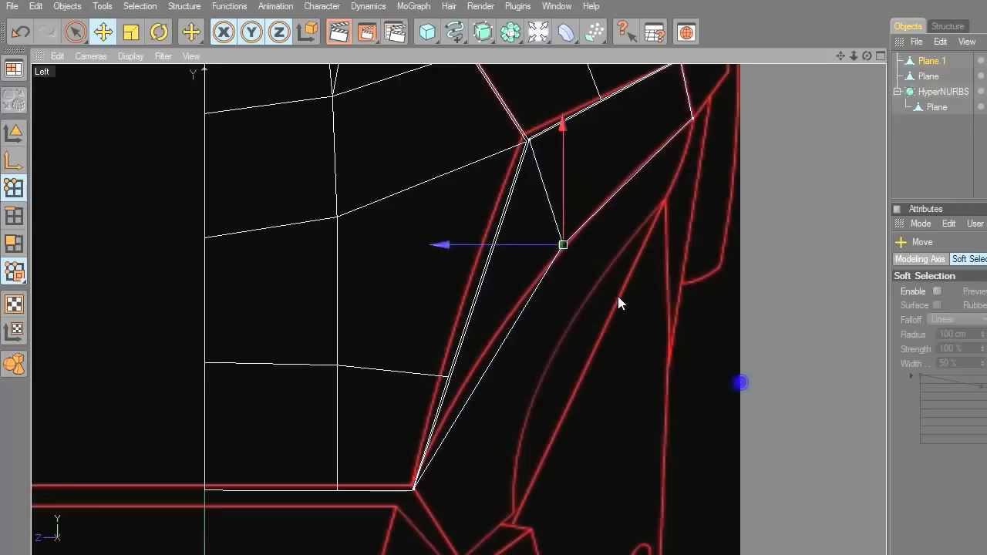
Step: Cut Plane.1 again nearer its lower tip and move the new outer point onto the cheek curve
right_click(621, 302)
left_click(657, 455)
left_click_drag(472, 314, 442, 441)
left_click(115, 37)
scroll(600, 374, "down", 5)
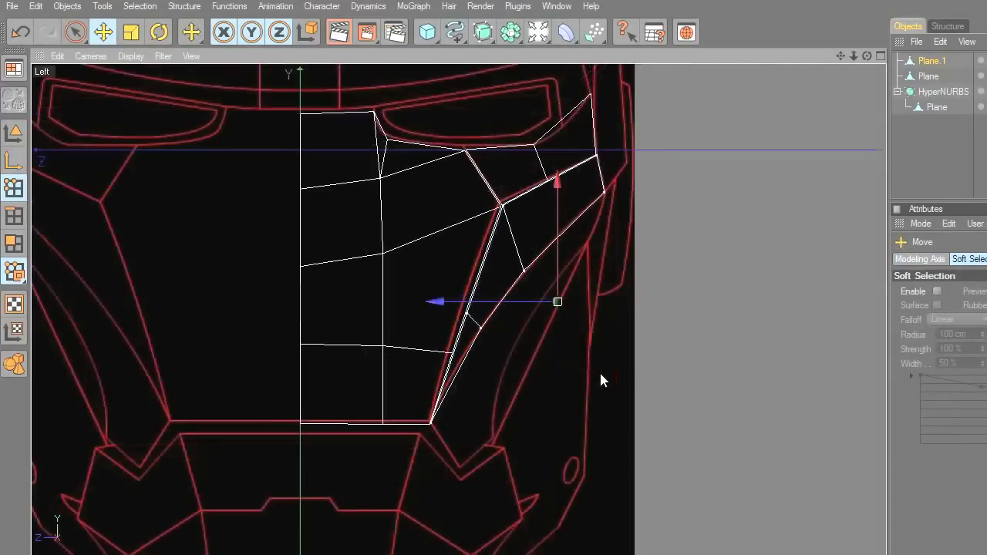
Step: Move Plane and Plane.1 together along the depth axis in the Front view, towards the faceplate
middle_click(617, 291)
middle_click(700, 441)
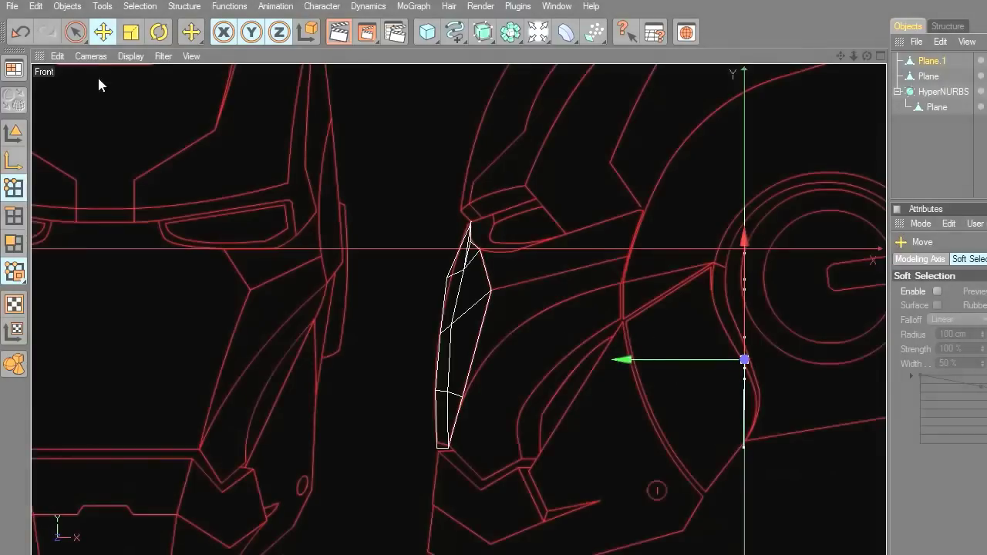
left_click_drag(76, 34, 115, 50)
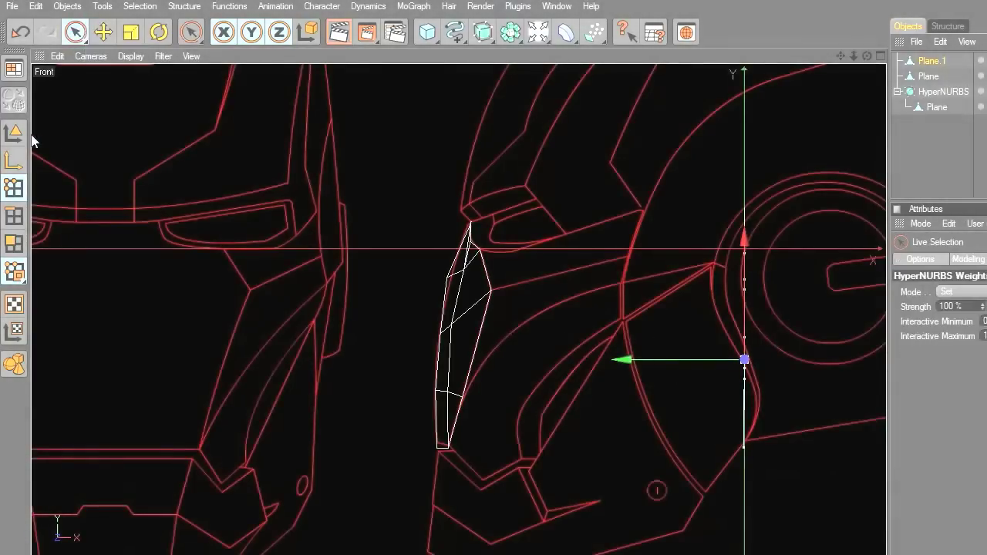
left_click(920, 78)
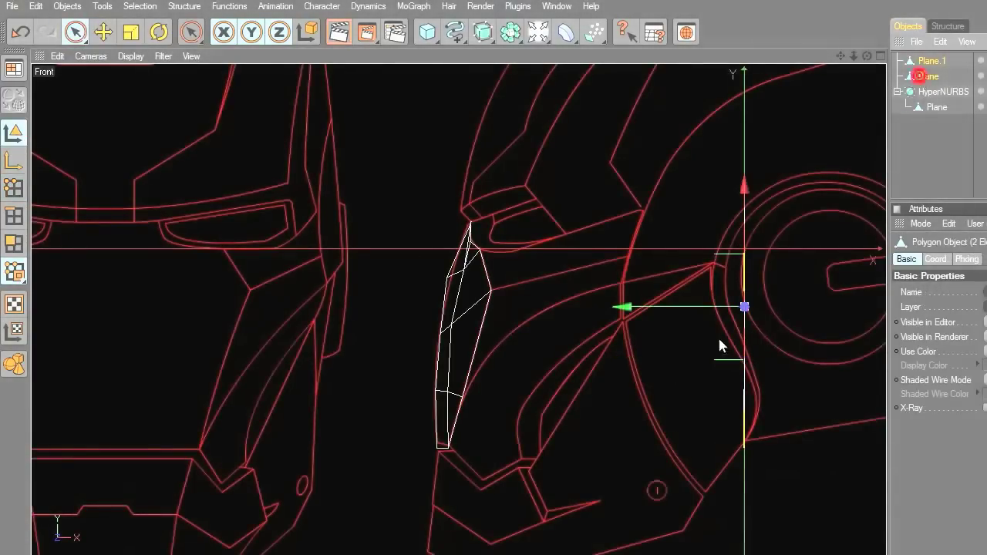
left_click_drag(680, 306, 482, 307)
left_click(653, 306)
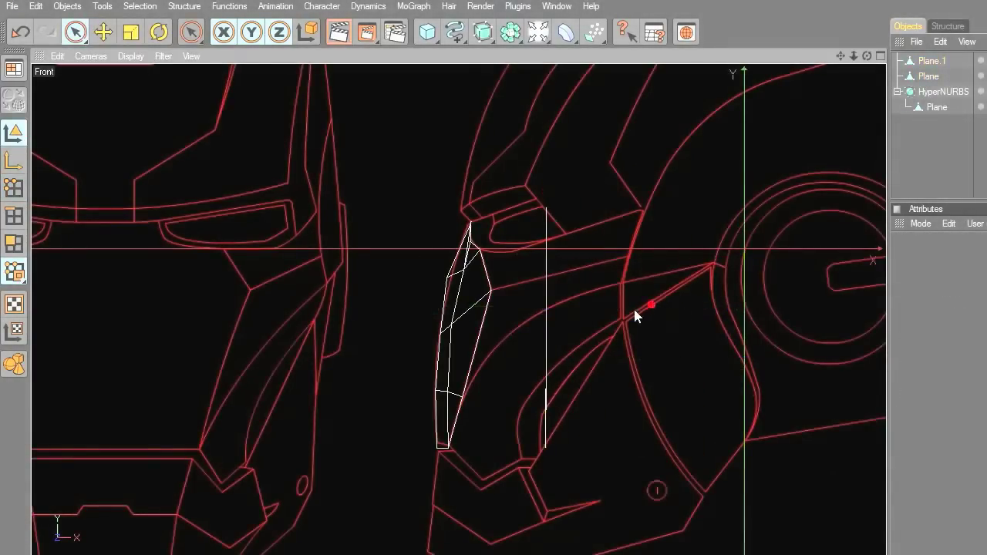
Step: Move the eye-side panel Plane on its own until it sits against the faceplate's side edge
middle_click(636, 305)
left_click(312, 359)
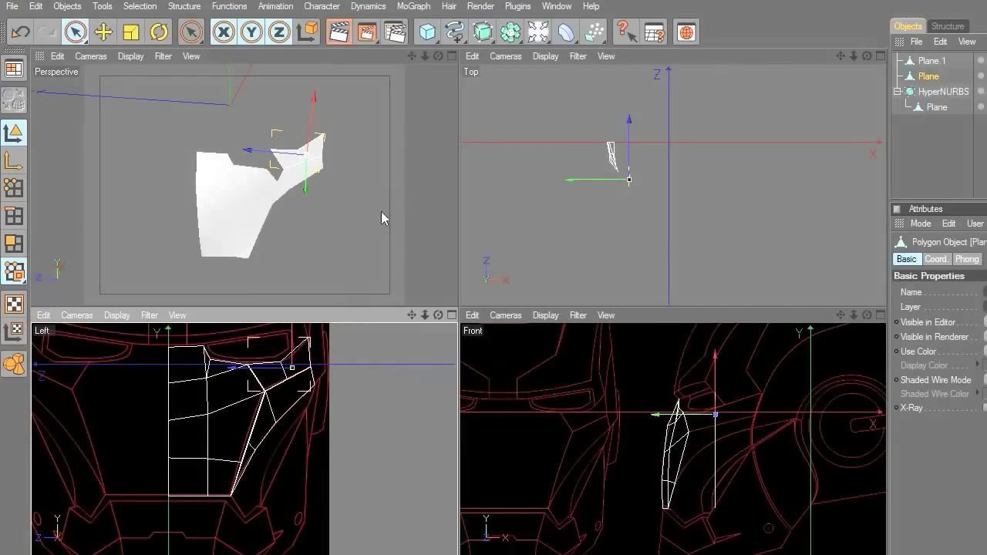
left_click_drag(438, 56, 362, 58)
scroll(388, 153, "up", 6)
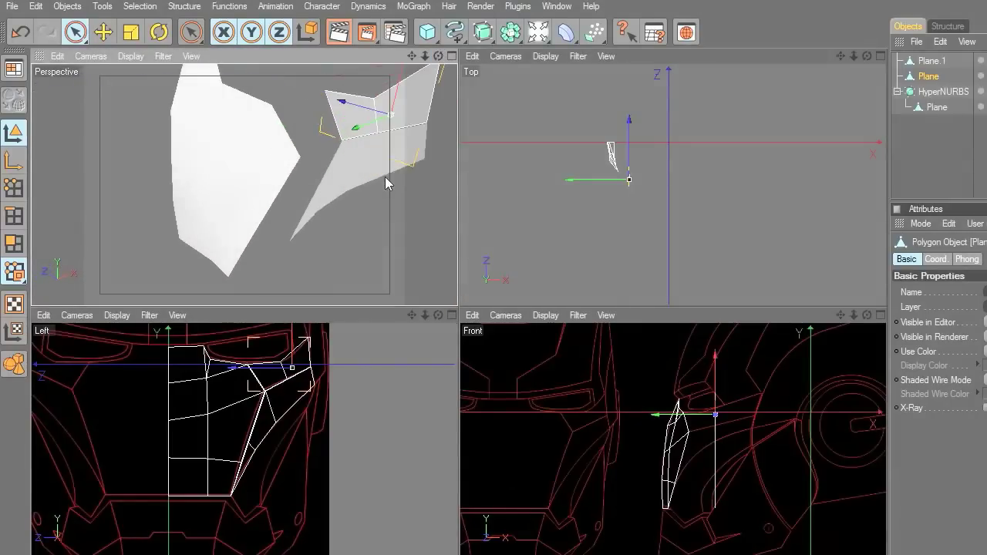
left_click_drag(357, 127, 309, 145)
middle_click(310, 144)
left_click_drag(839, 56, 685, 207)
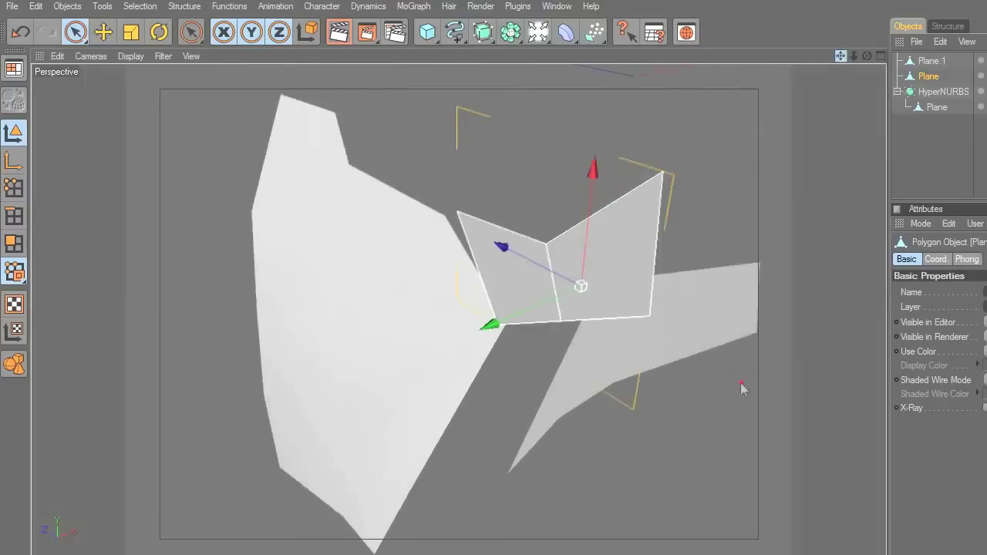
left_click_drag(554, 215, 571, 255)
key("ctrl+z")
left_click_drag(539, 191, 540, 193)
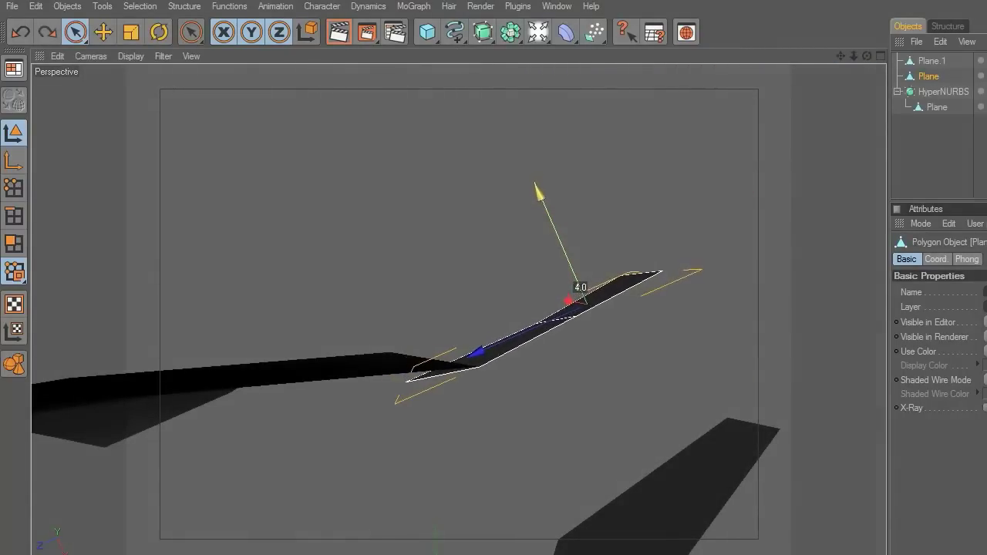
Step: Move Plane's inner upper point onto the adjoining corner of the faceplate
left_click_drag(869, 57, 0, 422)
left_click(10, 187)
left_click(406, 279)
scroll(432, 288, "up", 5)
left_click_drag(867, 57, 225, 282)
left_click_drag(867, 56, 866, 154)
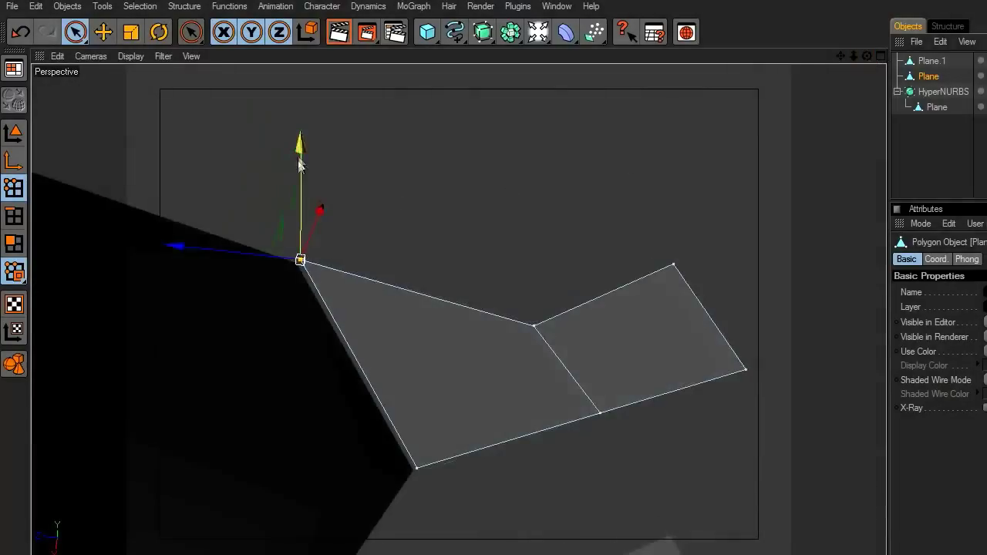
left_click_drag(300, 158, 300, 161)
Step: Move Plane's two outer points back onto the rear end of the panel outline in the Front view blueprint
left_click_drag(866, 57, 514, 237)
left_click(498, 420, "shift")
middle_click(717, 359)
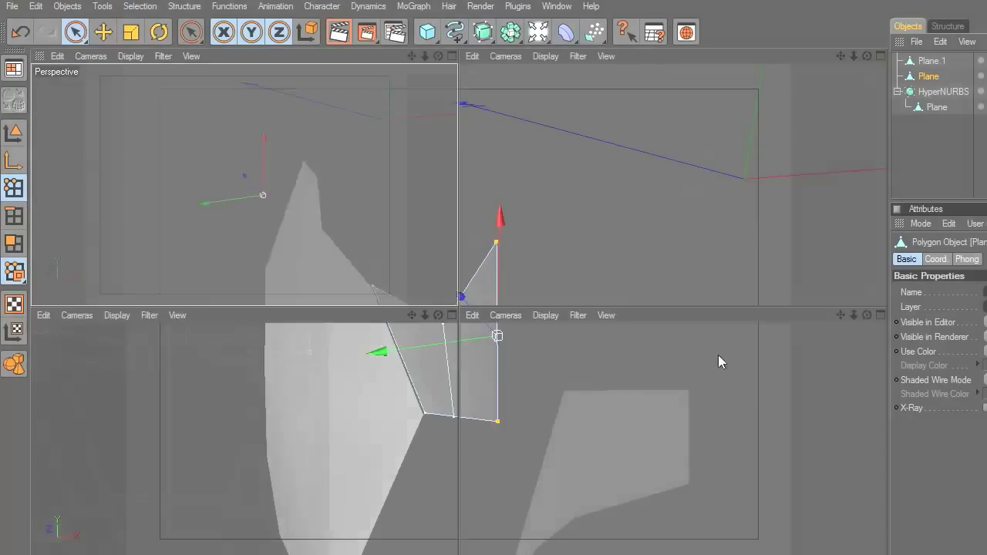
middle_click(771, 406)
left_click_drag(370, 230, 514, 230, "ctrl")
scroll(712, 310, "up", 1)
scroll(712, 307, "up", 1)
left_click_drag(840, 56, 808, 75)
scroll(638, 316, "up", 5)
left_click_drag(558, 289, 543, 289)
left_click_drag(663, 216, 670, 244)
left_click(690, 246)
left_click(663, 243)
Step: Move Plane's two middle points back onto the upper and lower lines of the panel outline in the Front view
left_click(347, 326)
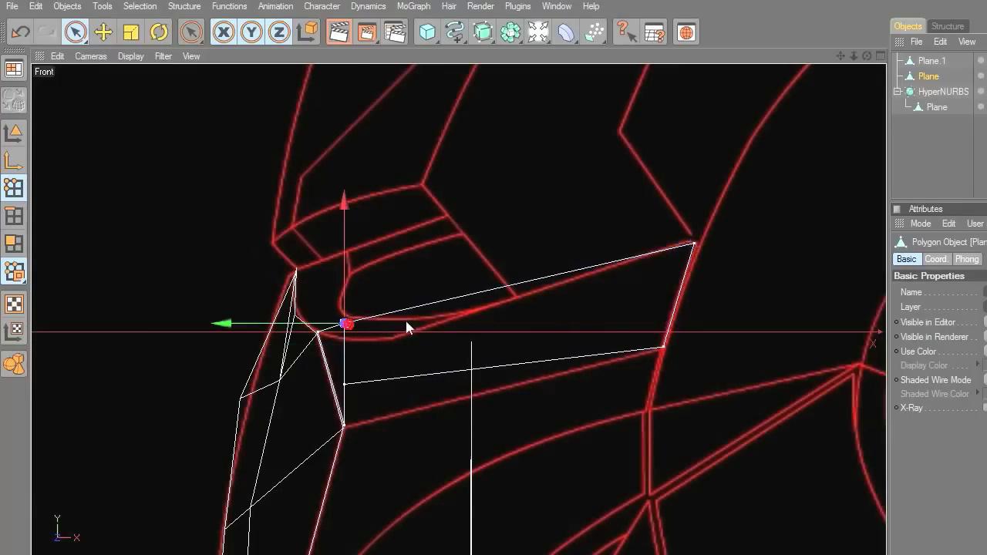
left_click(345, 383, "shift")
left_click_drag(225, 353, 271, 353)
left_click_drag(398, 317, 398, 330)
left_click_drag(397, 399, 417, 393)
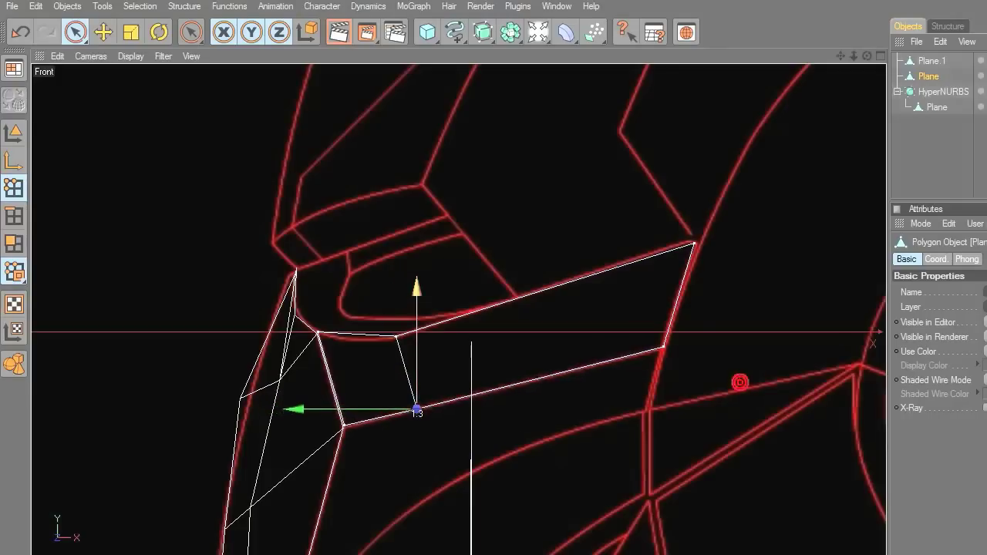
middle_click(513, 361)
middle_click(389, 258)
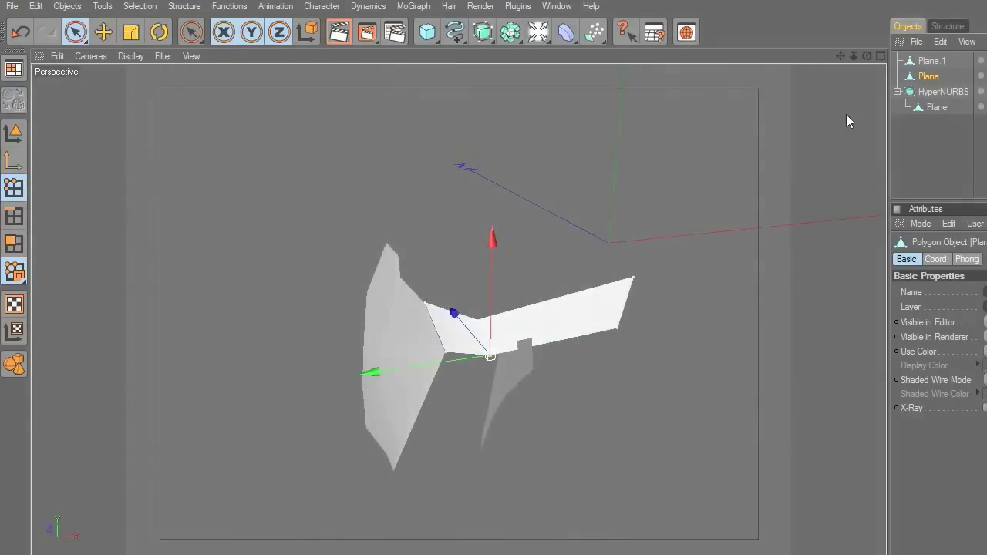
left_click_drag(740, 382, 768, 374, "alt")
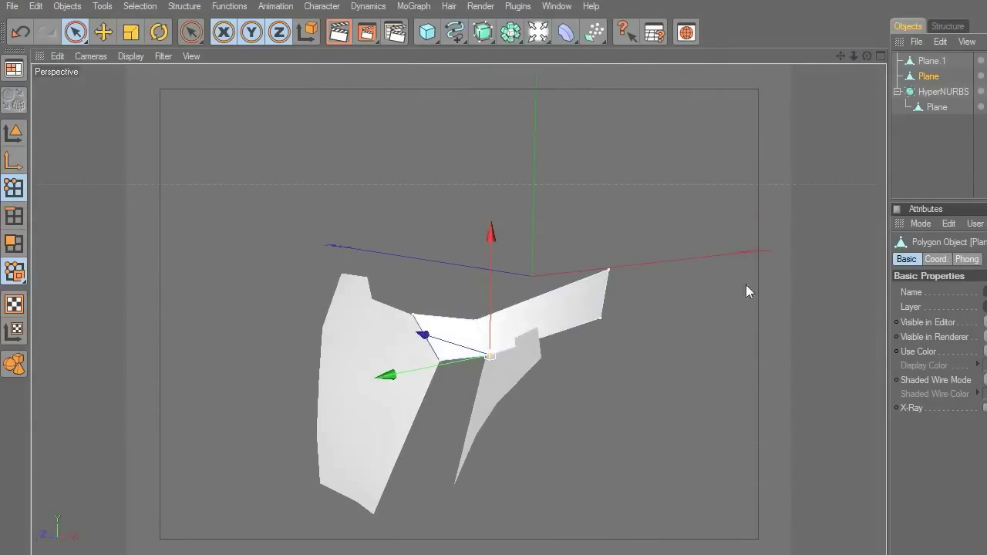
Step: Move Plane.1's inner upper point forward onto the faceplate's cheek corner
middle_click(716, 337)
middle_click(408, 441)
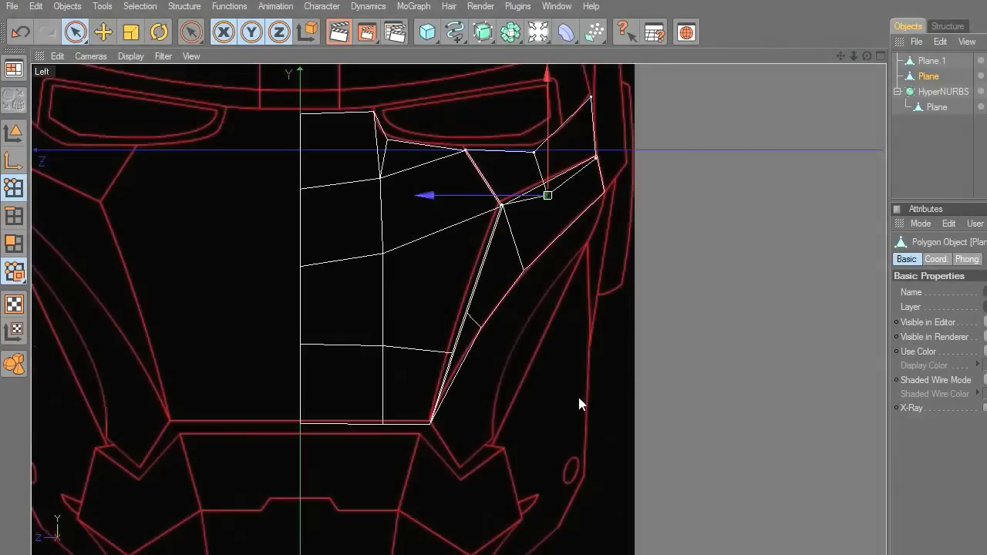
left_click(929, 60)
middle_click(669, 218)
middle_click(655, 239)
left_click_drag(841, 56, 841, 9)
mouse_move(867, 55)
left_mouse_down()
mouse_move(867, 6)
mouse_move(866, 39)
left_mouse_up()
left_click(480, 269)
scroll(481, 268, "up", 3)
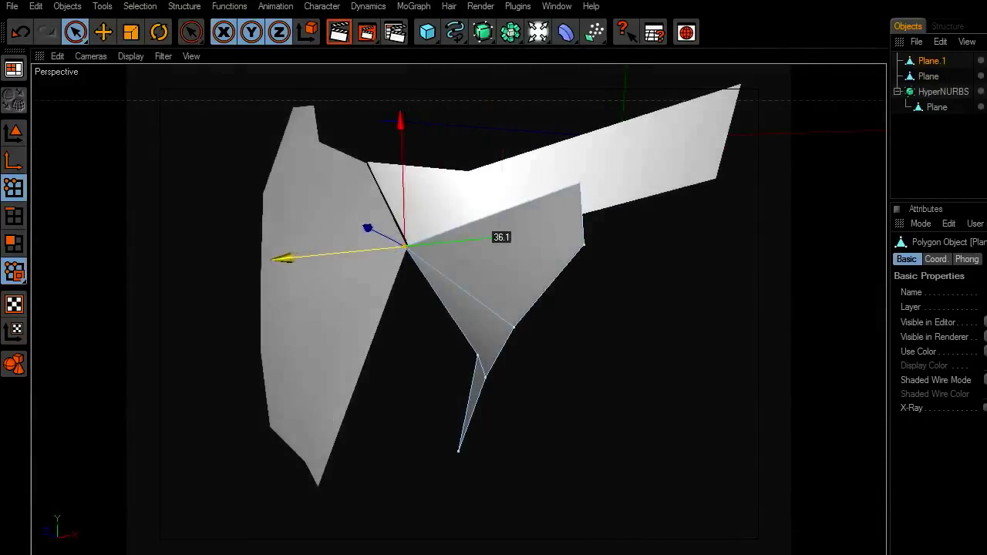
left_click_drag(340, 253, 337, 253)
Step: Move Plane.1's outer upper point back to the lower outer corner of the eye-side panel
left_click(582, 182)
left_click_drag(532, 189, 672, 178)
left_click_drag(724, 135, 720, 142)
Step: Move Plane.1's lower inner point and bottom tip forward onto the faceplate's side edge and bottom corner
left_click_drag(681, 263, 481, 389, "alt")
left_click(465, 399)
left_click_drag(424, 405, 298, 421)
left_click(433, 535)
left_click_drag(840, 57, 946, 2)
left_click_drag(441, 439, 301, 465)
Step: Move Plane.1's outer lower point back onto the rear end of the cheek line in the Front view
scroll(649, 379, "down", 2)
left_click_drag(841, 56, 856, 38)
left_click(654, 199)
left_click_drag(614, 202, 693, 200)
middle_click(717, 293)
middle_click(752, 381)
left_click_drag(523, 408, 610, 408)
left_click_drag(648, 362, 647, 368)
Step: Move Plane.1's two remaining lower-edge points forward onto the blueprint's cheek curve
left_click_drag(852, 57, 943, 0)
left_click(573, 333)
left_click_drag(538, 335, 441, 334)
left_click(573, 435)
left_click_drag(532, 435, 355, 434)
Step: Cut Plane.1's long rear section with the Knife and move the new lower point up onto the cheek curve
middle_click(561, 388)
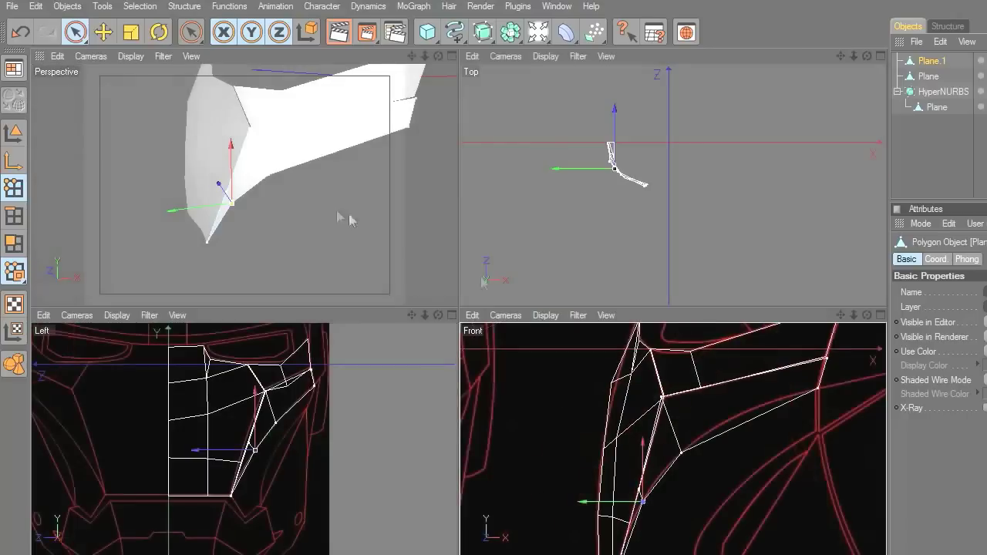
middle_click(674, 426)
right_click(609, 230)
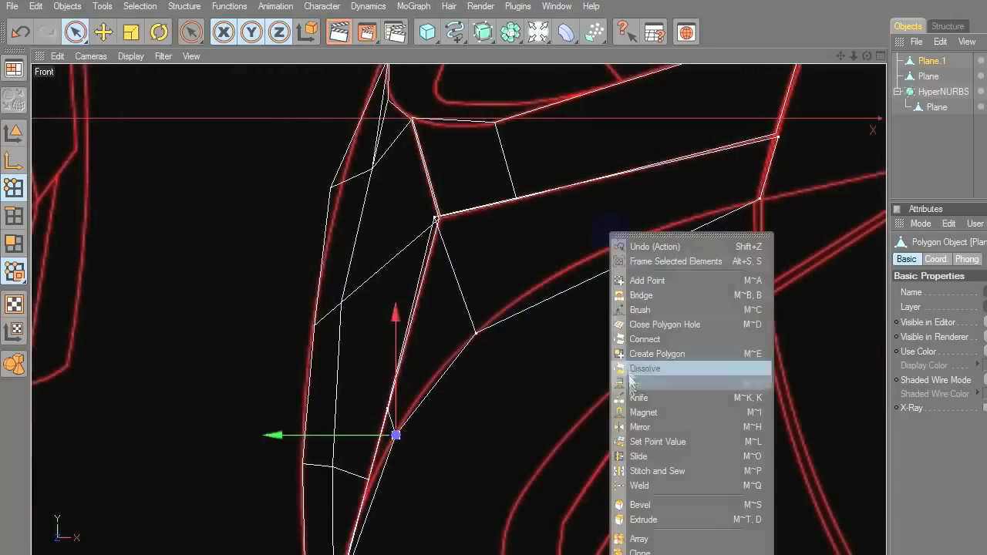
left_click(640, 409)
key("e")
left_click(610, 269)
left_click_drag(610, 269, 611, 252)
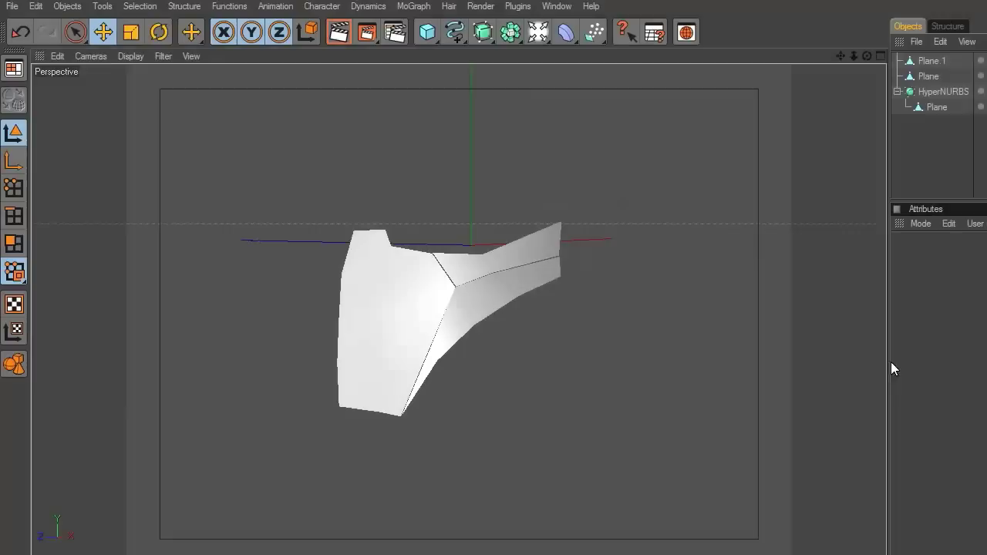
Step: Add a HyperNURBS Weight tag to the eye-side panel Plane and copy it to Plane.1
left_click_drag(891, 368, 604, 360)
left_click(645, 76)
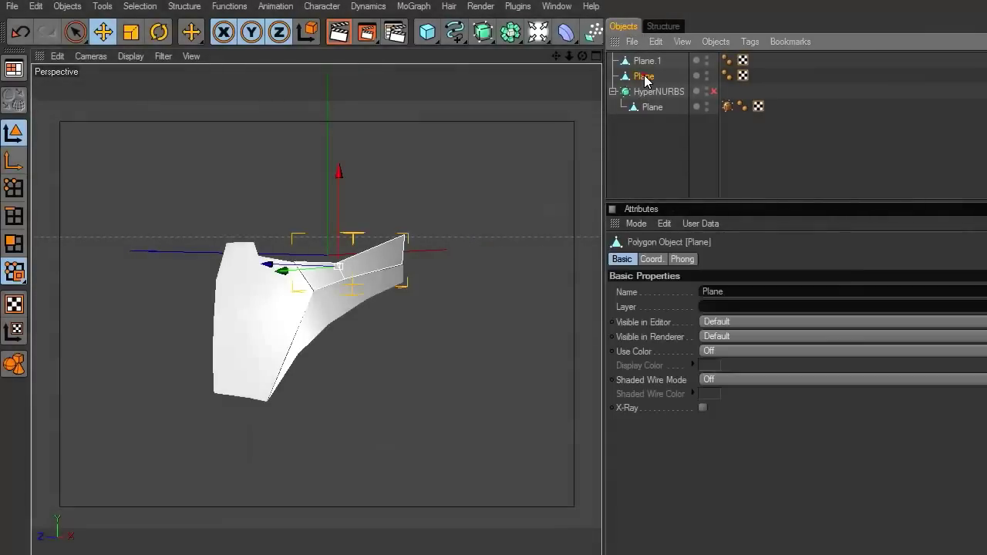
right_click(648, 79)
left_click(603, 127)
left_click_drag(603, 129, 425, 137)
right_click(461, 77)
mouse_move(555, 86)
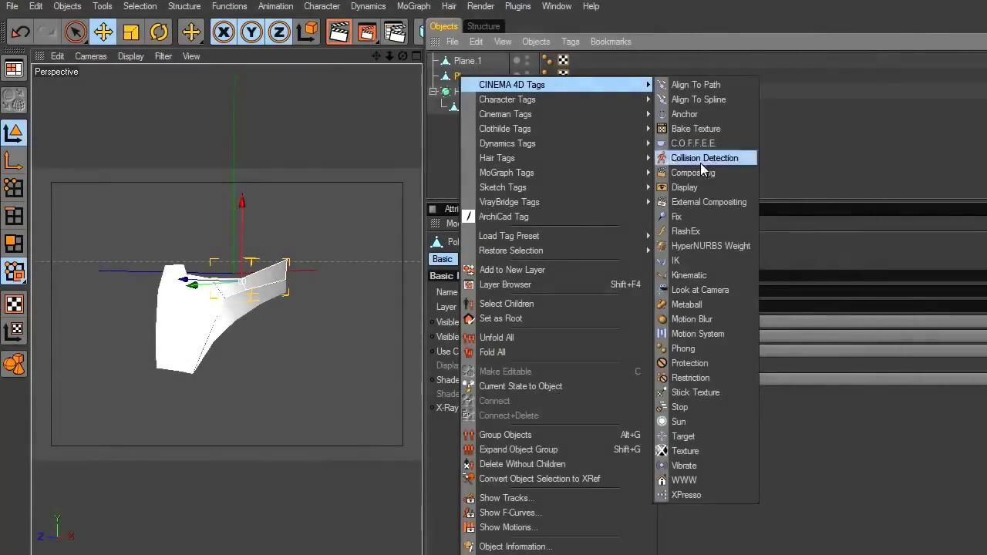
left_click(738, 248)
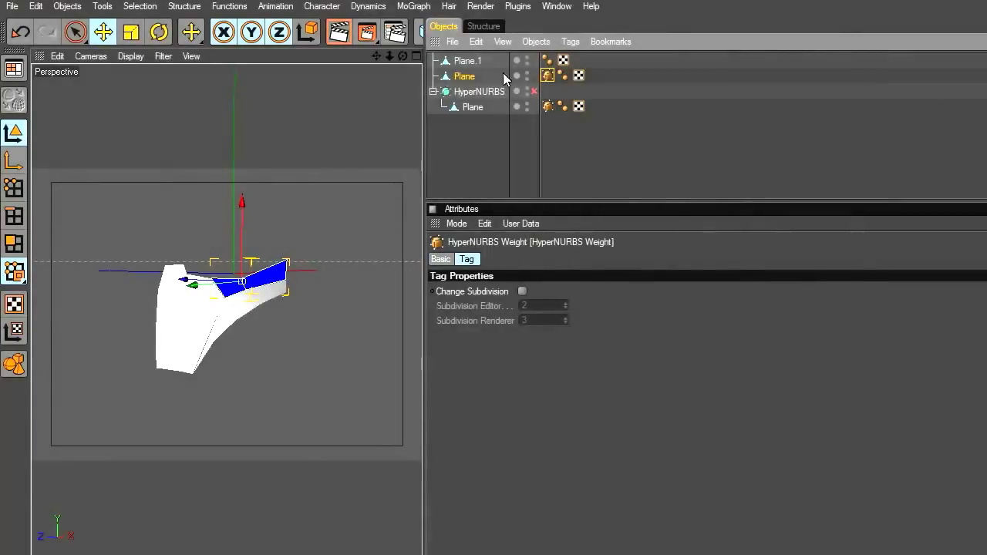
left_click_drag(547, 77, 580, 64)
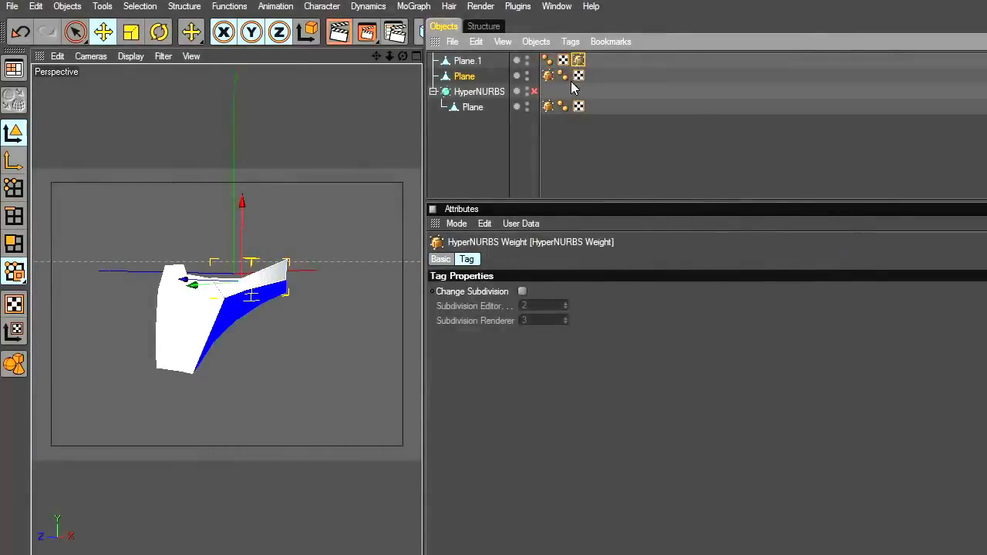
left_click(397, 273)
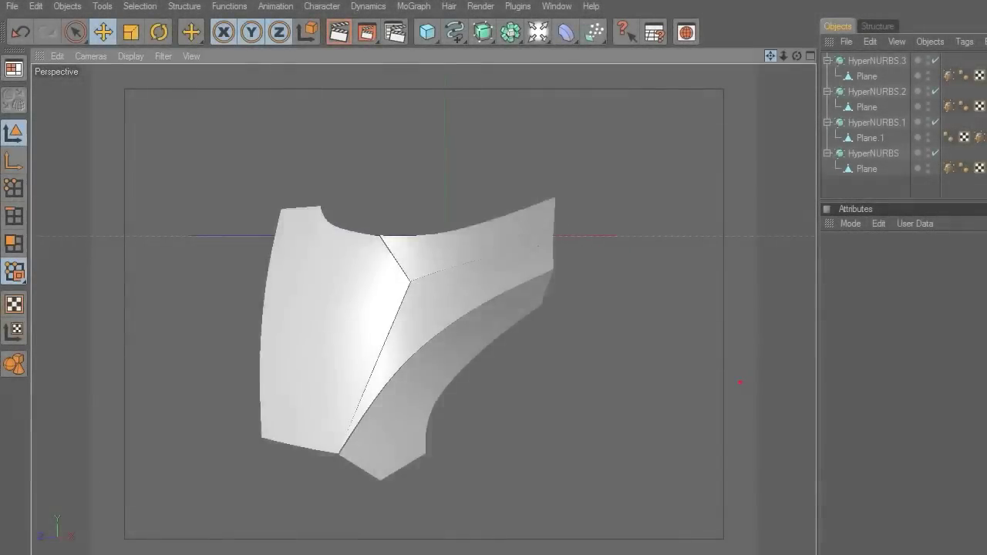
Step: Take the lower cheek panel Plane out of HyperNURBS.3 and Plane.1 out of HyperNURBS.1
mouse_move(771, 55)
left_mouse_down()
mouse_move(769, 3)
mouse_move(752, 69)
mouse_move(687, 69)
mouse_move(794, 34)
mouse_move(776, 58)
left_mouse_up()
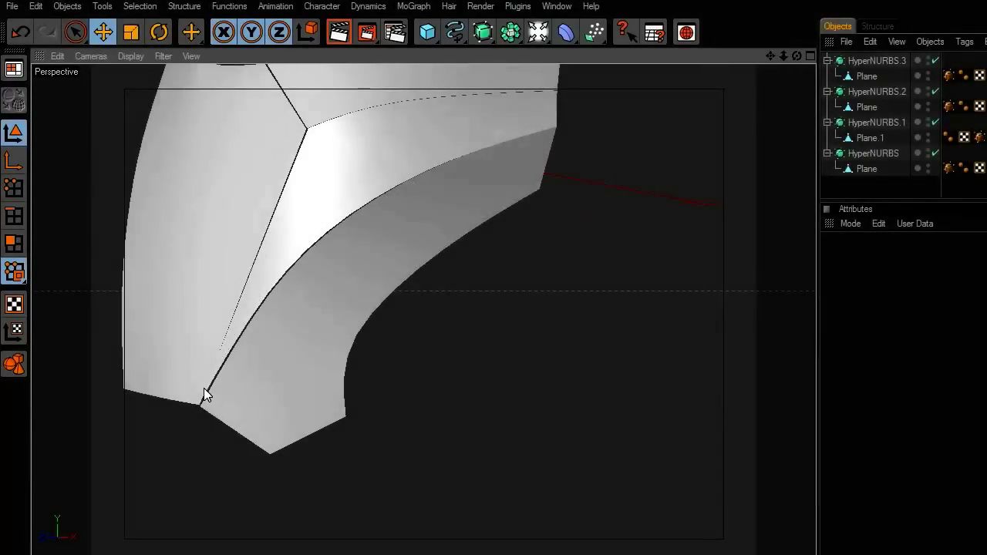
left_click(490, 149)
left_click_drag(769, 56, 815, 164)
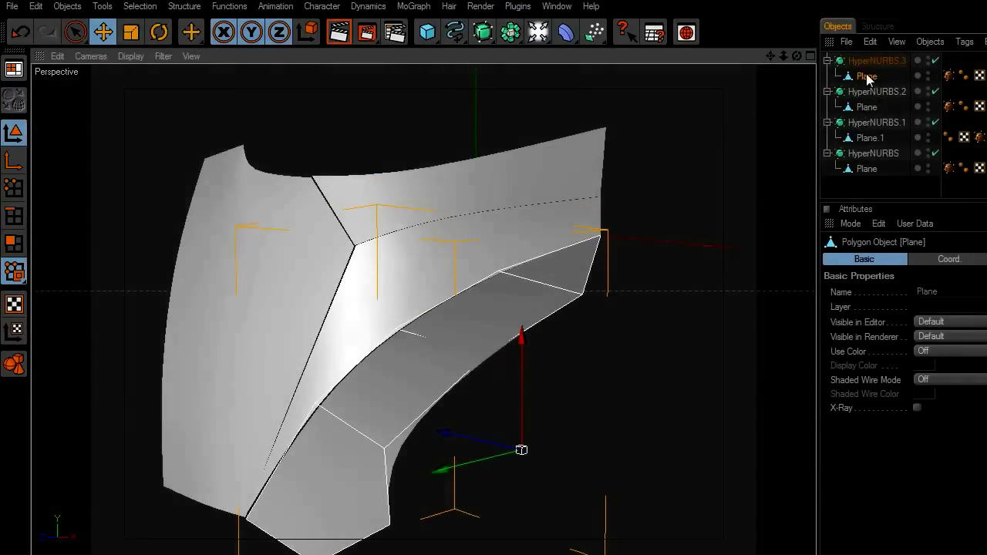
left_click_drag(820, 78, 829, 56)
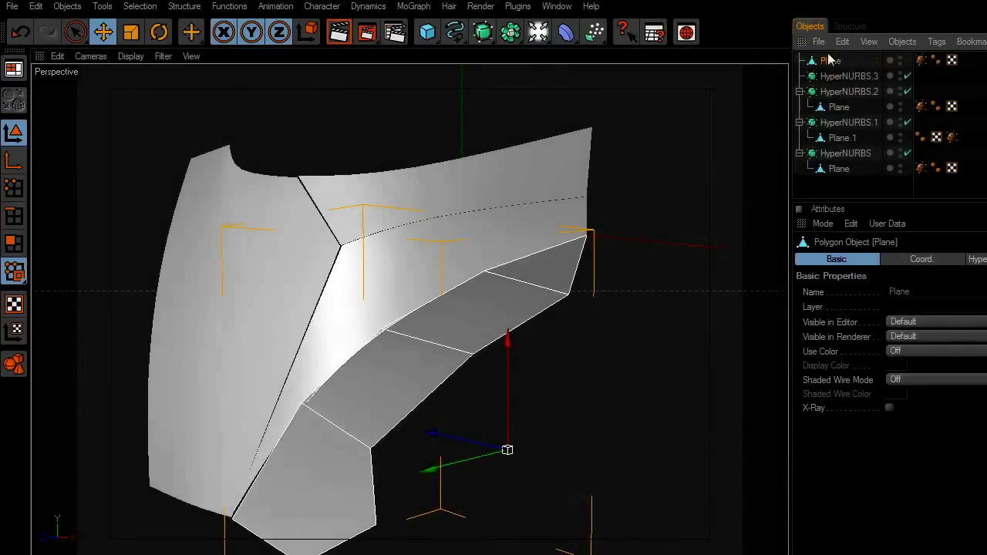
left_click(834, 108)
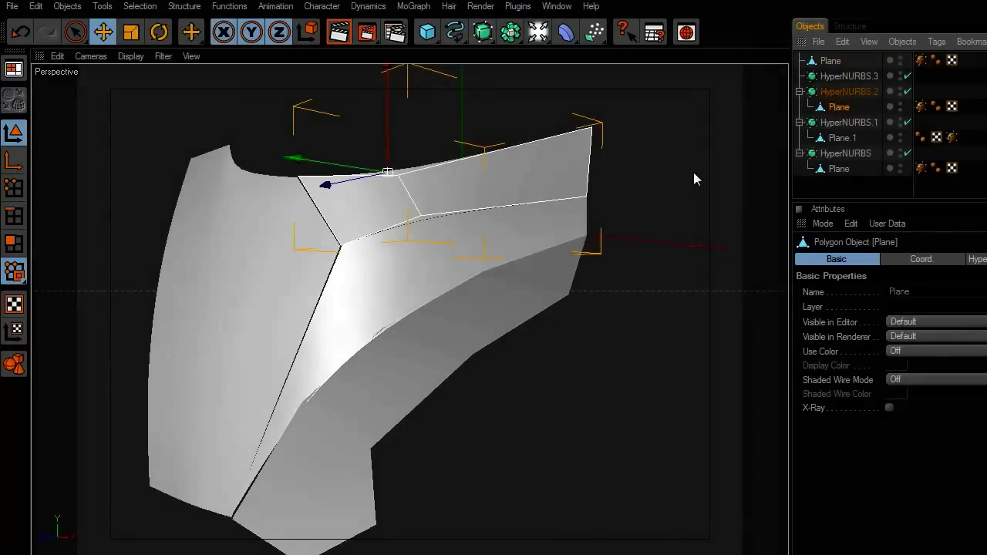
left_click(563, 225)
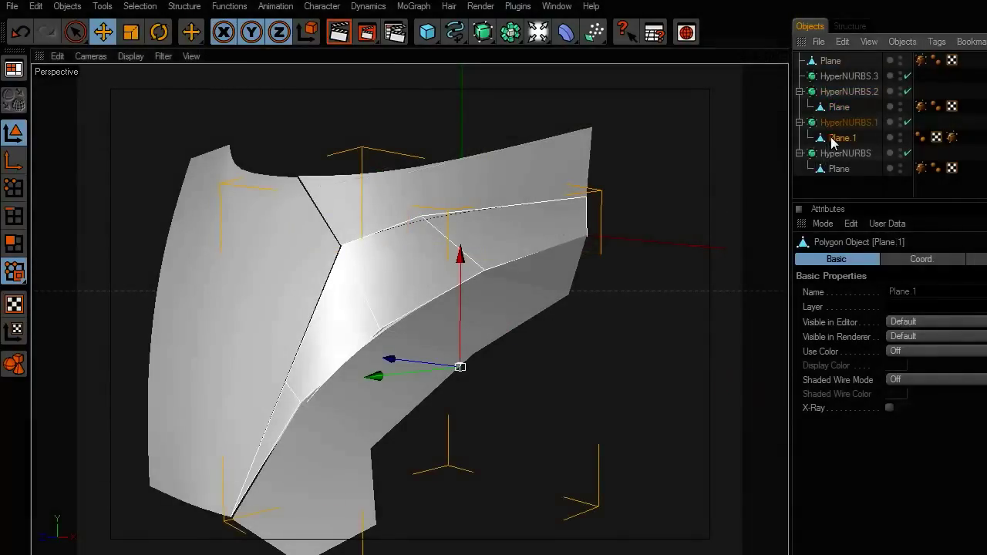
left_click_drag(831, 71, 833, 69)
Step: Delete the emptied HyperNURBS.3 and HyperNURBS.1 objects
left_click(842, 91)
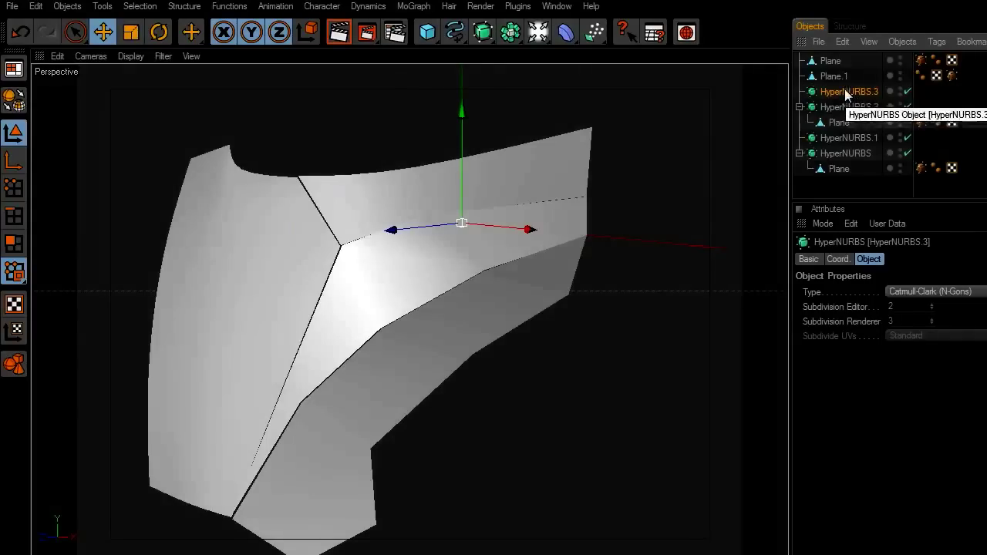
key("Delete")
left_click(845, 123)
key("Delete")
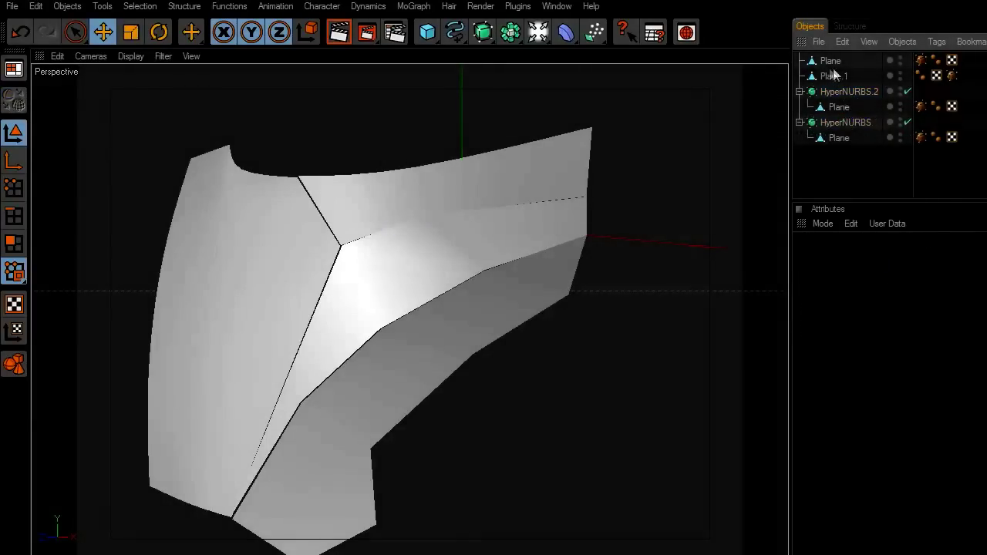
Step: Connect the lower cheek panel Plane and Plane.1 into one polygon object
left_click(848, 61)
left_click(822, 77, "ctrl")
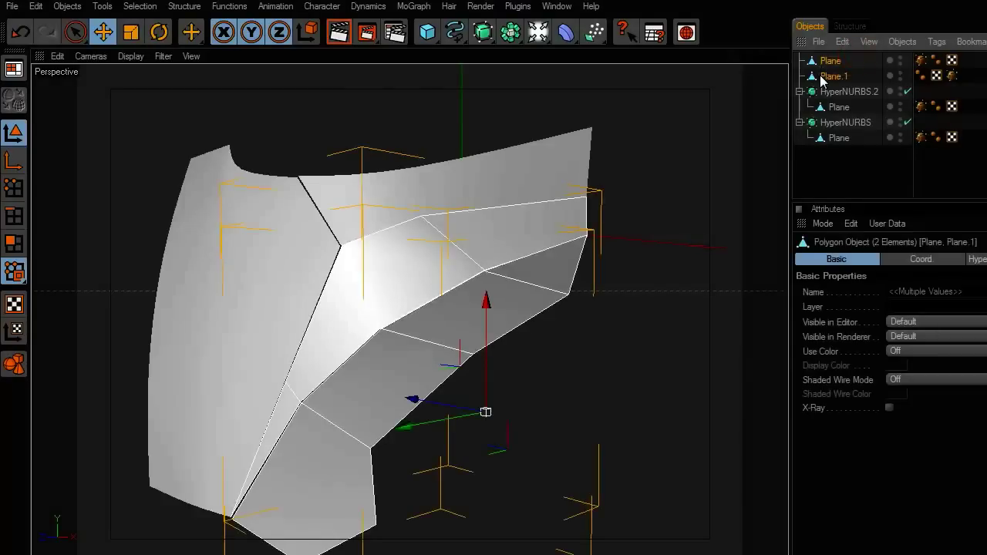
left_click_drag(790, 74, 729, 80)
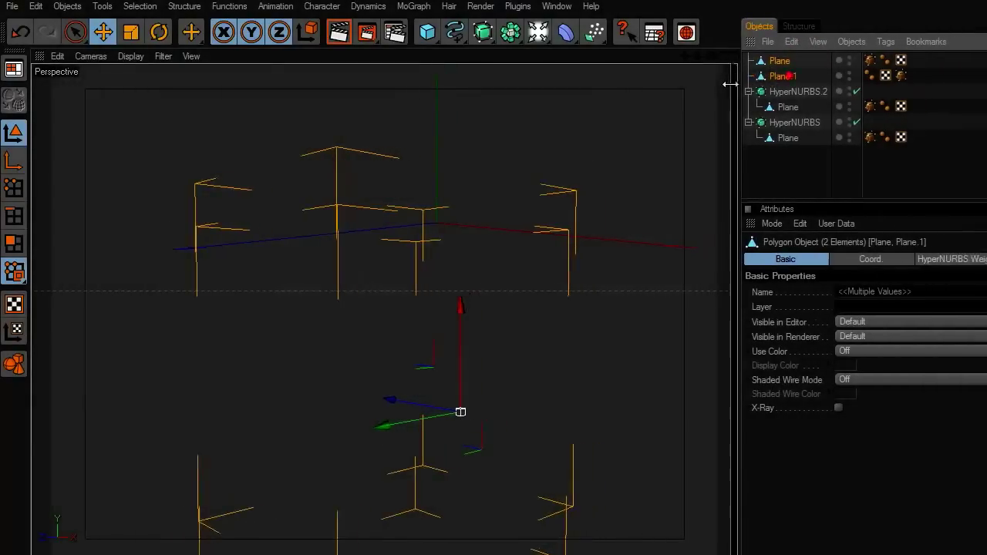
left_click(841, 43)
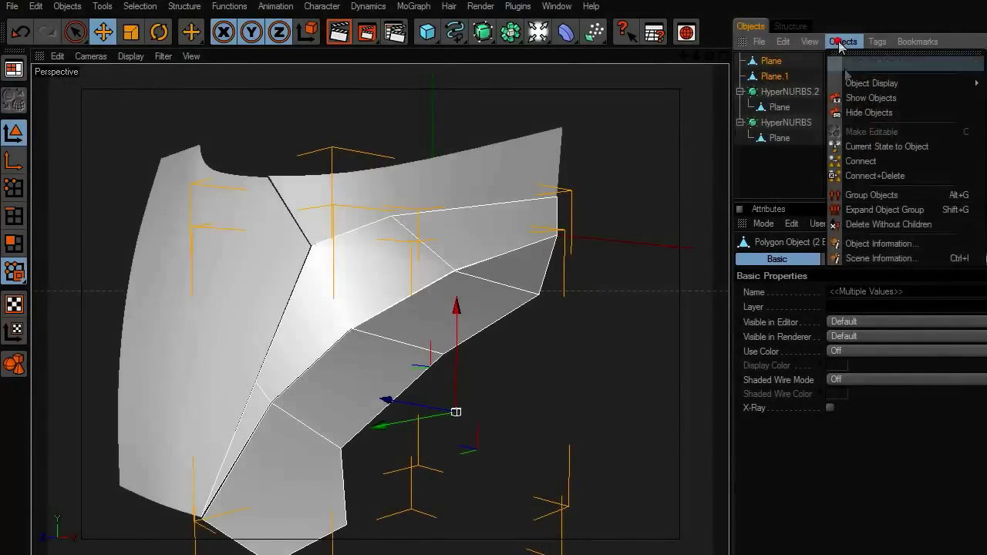
left_click(861, 161)
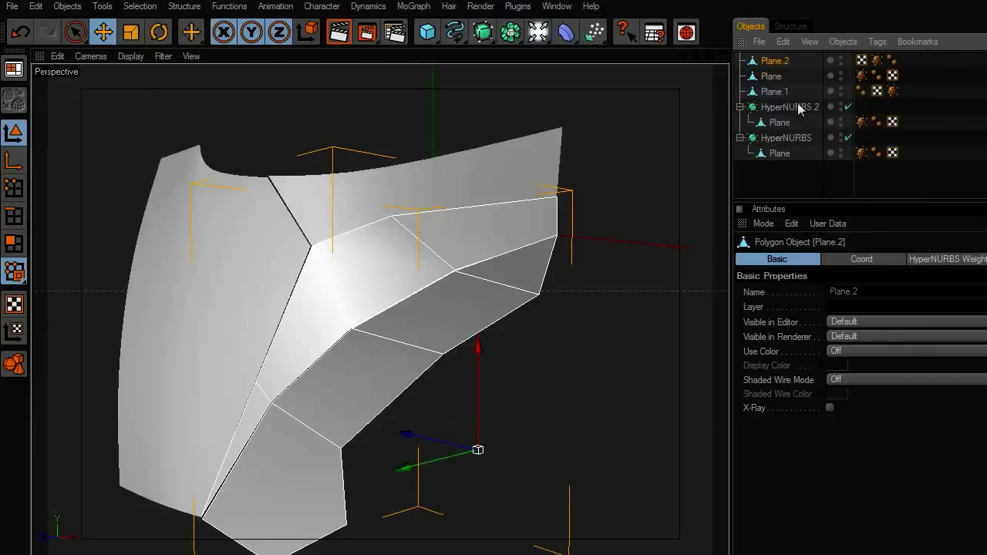
Step: Delete the source objects Plane and Plane.1 left over from the connection, keeping the merged Plane.2 as the working object
left_click_drag(762, 91, 764, 96)
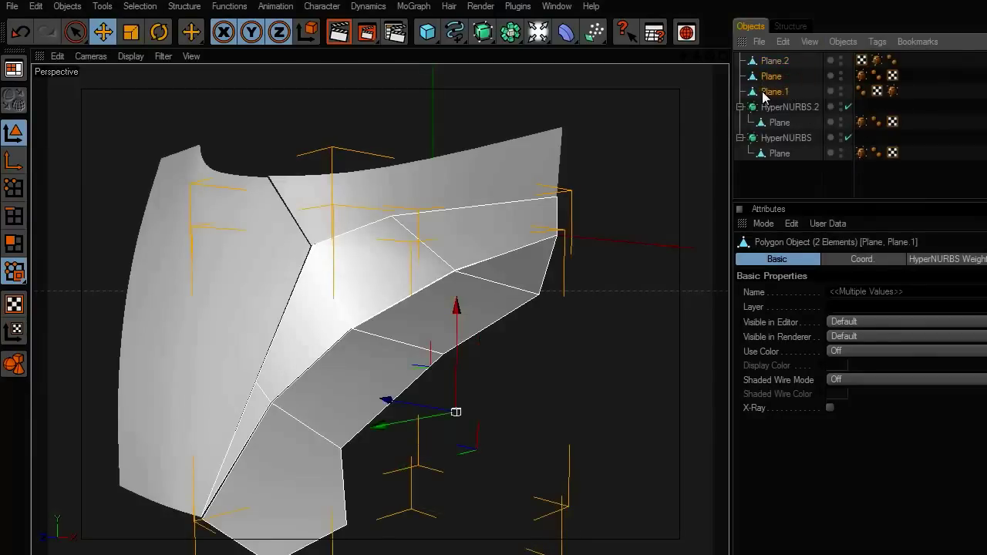
key("Delete")
left_click(774, 61)
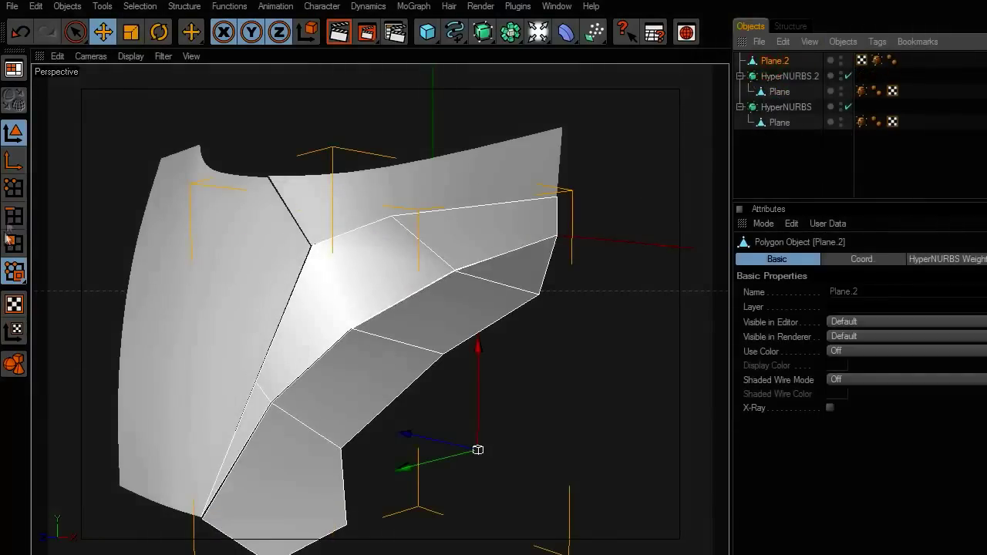
Step: Weld the two neighbouring points at the outer end of the seam between Plane.2's joined cheek panels
left_click(14, 189)
scroll(572, 305, "up", 5)
left_click_drag(729, 292, 921, 285)
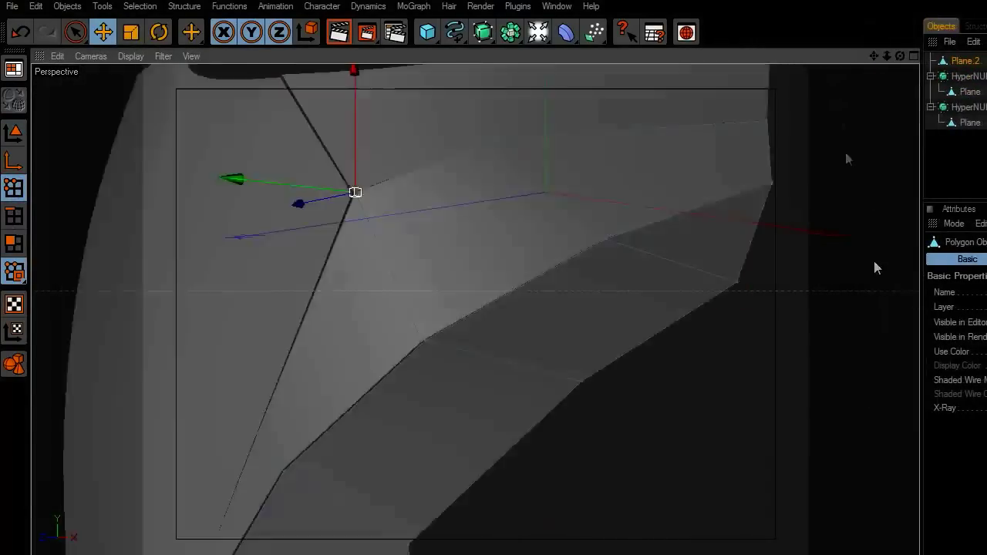
scroll(715, 354, "up", 3)
left_click(81, 31)
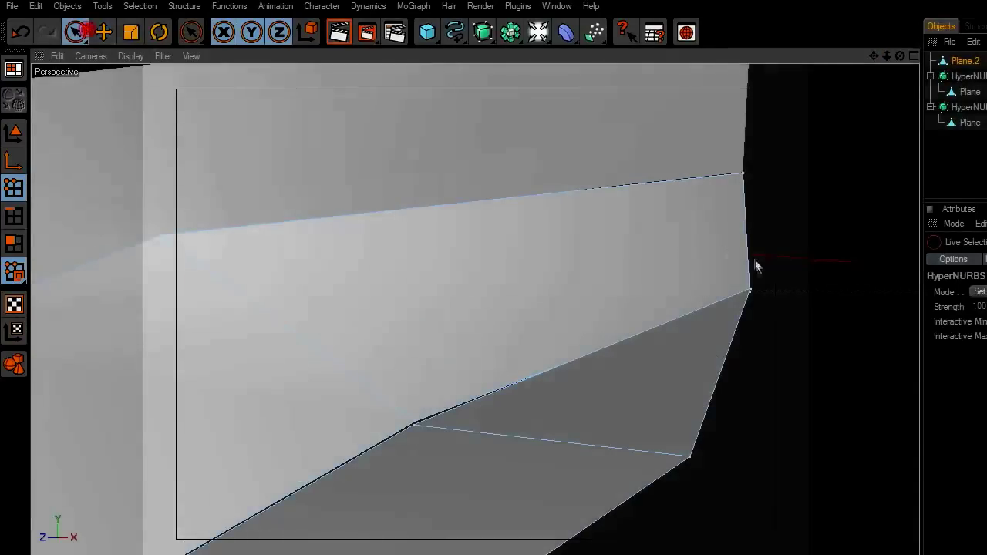
left_click(751, 290)
left_click_drag(874, 56, 900, 82)
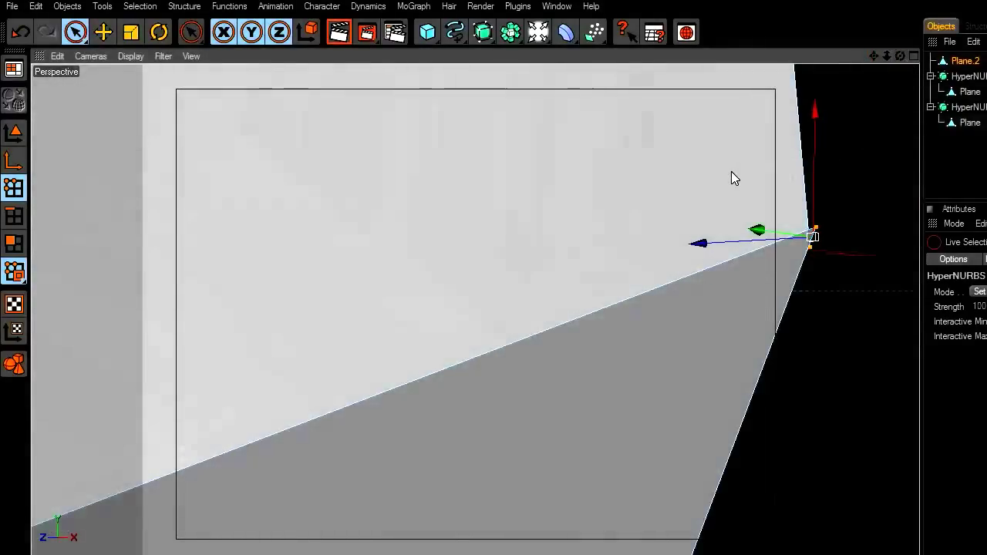
right_click(731, 174)
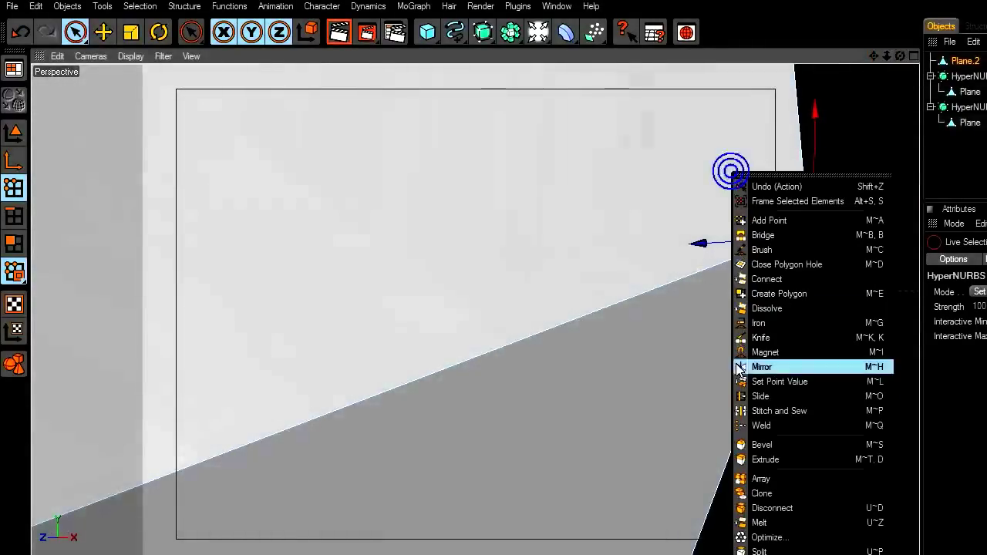
left_click(763, 425)
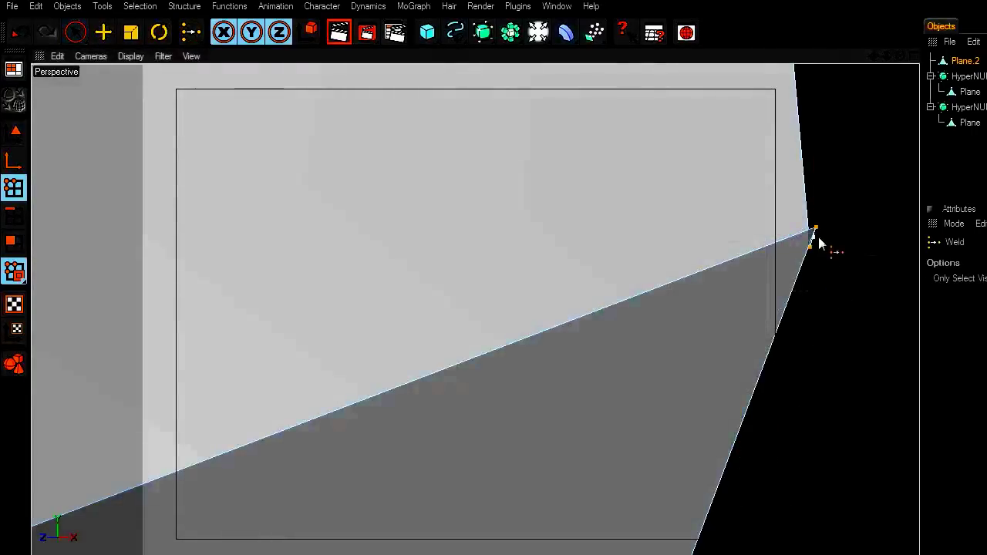
left_click(810, 248)
Step: Weld the second pair of points inward from the outer end of Plane.2's seam
left_click_drag(874, 56, 971, 25)
left_click_drag(740, 381, 746, 382)
key("space")
left_click_drag(515, 303, 496, 332)
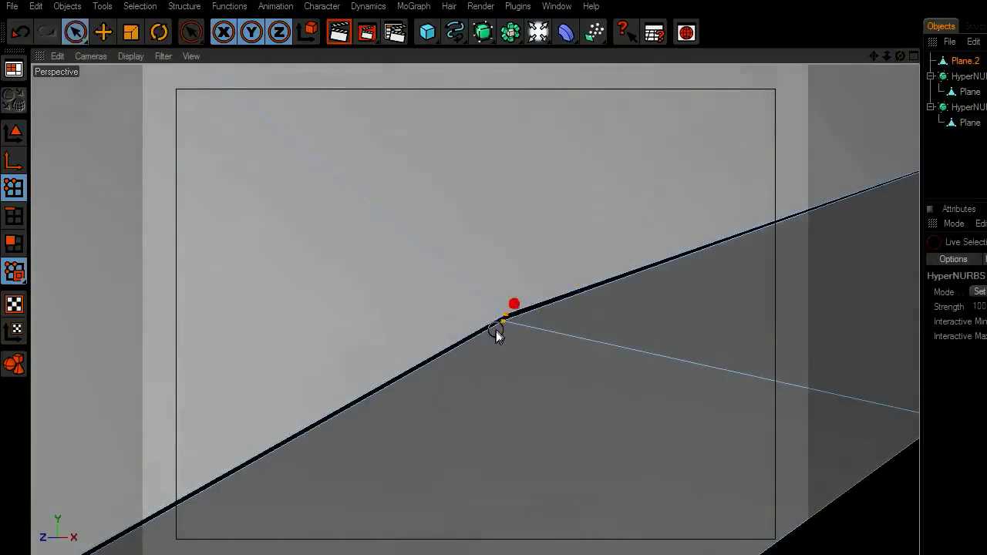
key("space")
left_click(506, 315)
Step: Weld the third and fourth pairs of points farther down the cheek panels' seam
left_click_drag(874, 55, 979, 4)
left_click_drag(273, 457, 439, 357)
key("space")
left_click_drag(467, 284, 445, 287)
key("space")
left_click(443, 286)
left_click_drag(873, 55, 868, 62)
left_click(538, 252)
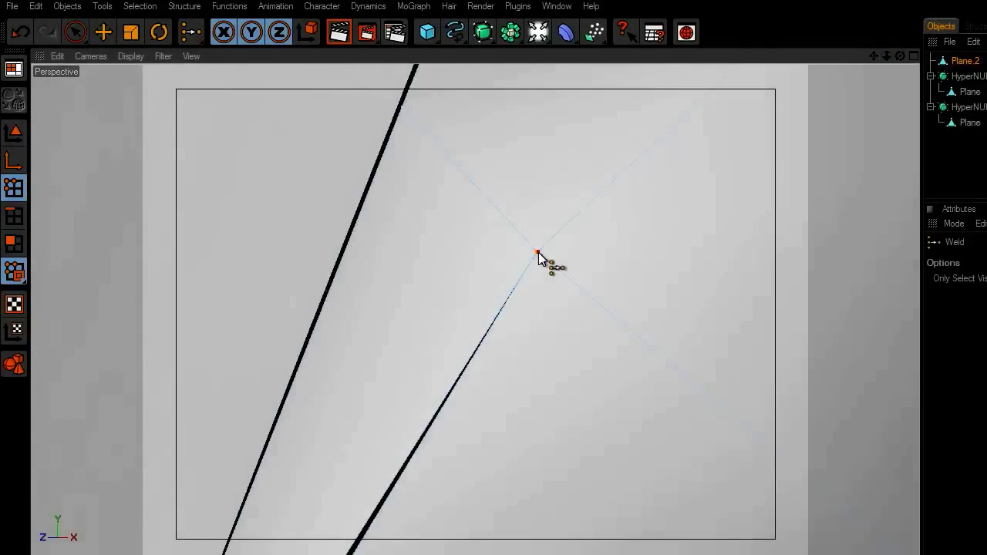
Step: Weld the last pair of seam points at the bottom tip beside the faceplate's lower corner
left_click_drag(873, 55, 372, 518)
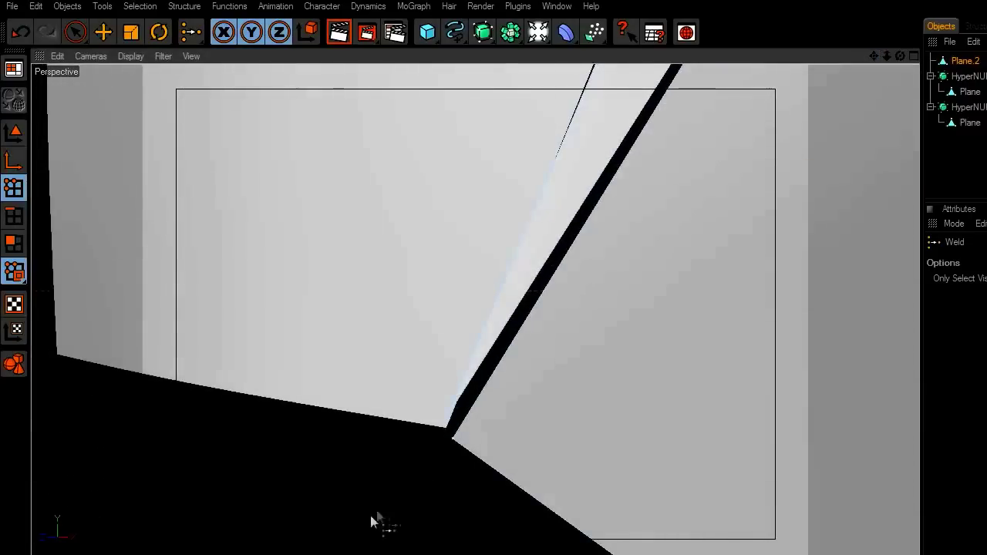
key("space")
left_click_drag(461, 452, 447, 417)
key("space")
left_click(451, 434)
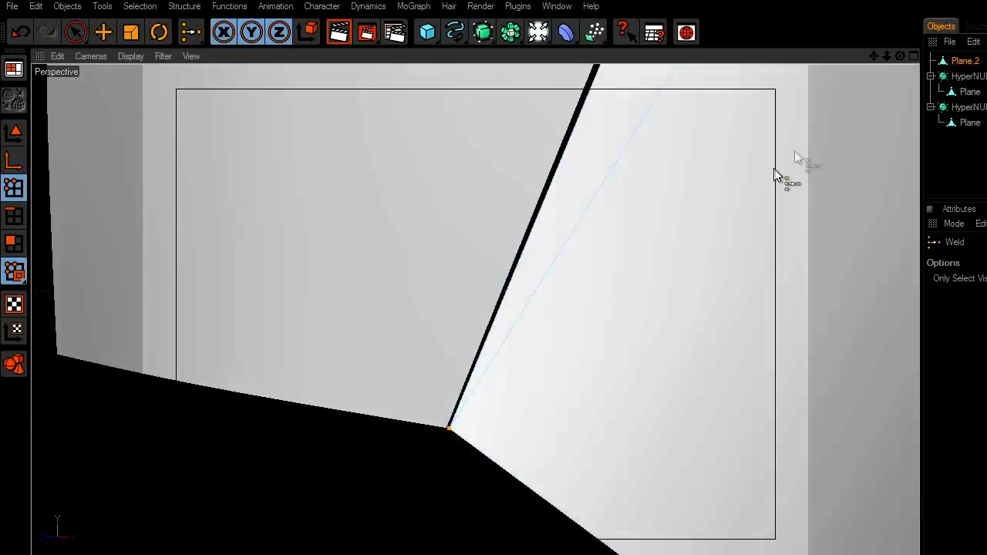
Step: Examine the welded Plane.2 from farther away and check how its HyperNURBS Weight tag is distributed
left_click_drag(876, 57, 637, 296)
left_click_drag(874, 56, 740, 383)
left_click_drag(873, 58, 900, 18)
left_click_drag(919, 87, 792, 98)
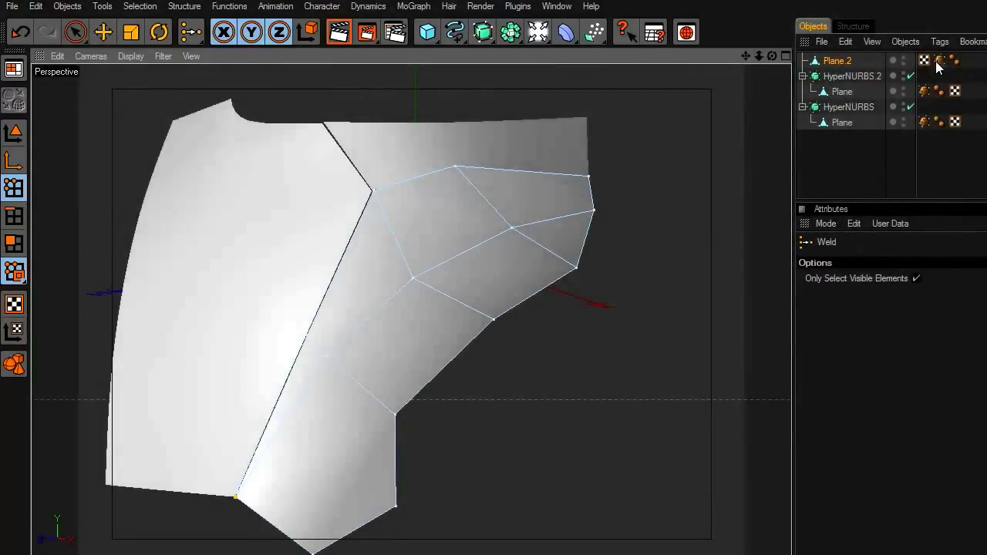
left_click(939, 61)
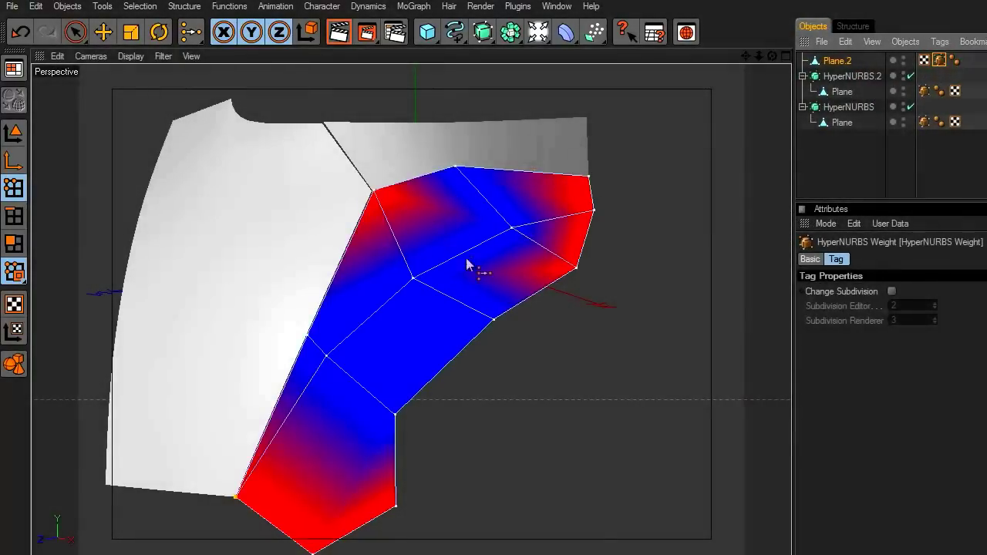
left_click(16, 134)
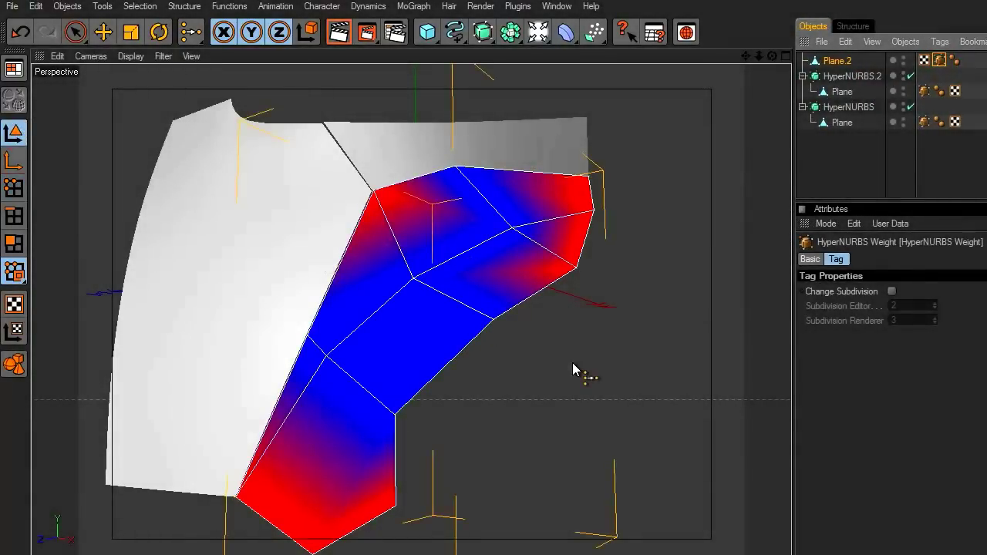
left_click(107, 39)
left_click(150, 128)
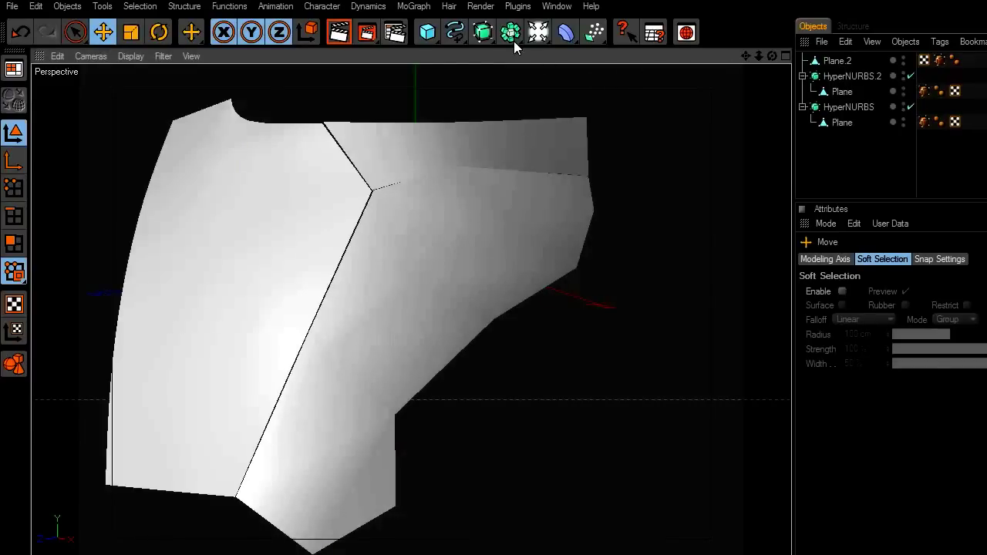
Step: Add a HyperNURBS object and nest Plane.2 inside it to smooth the merged cheek panel
left_click(487, 37)
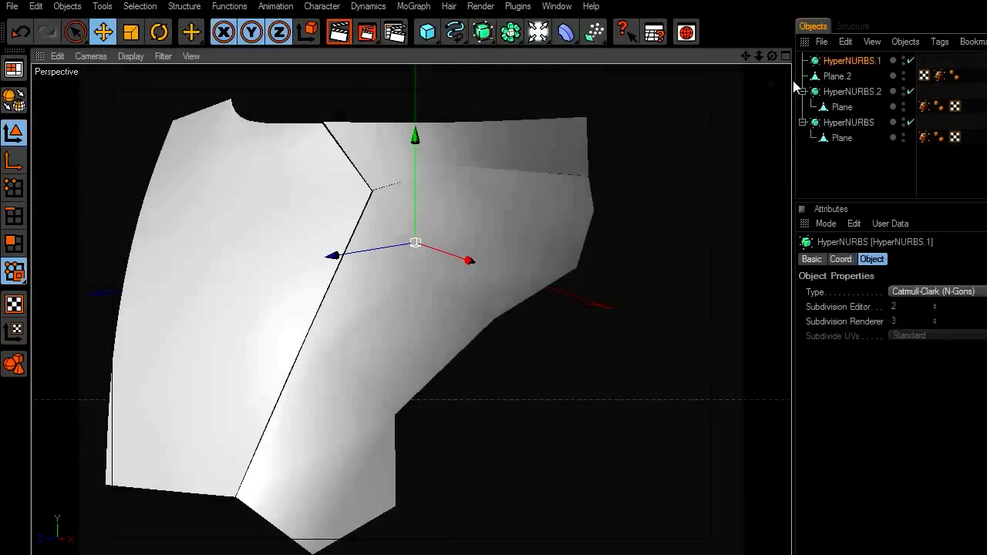
left_click_drag(831, 79, 845, 57)
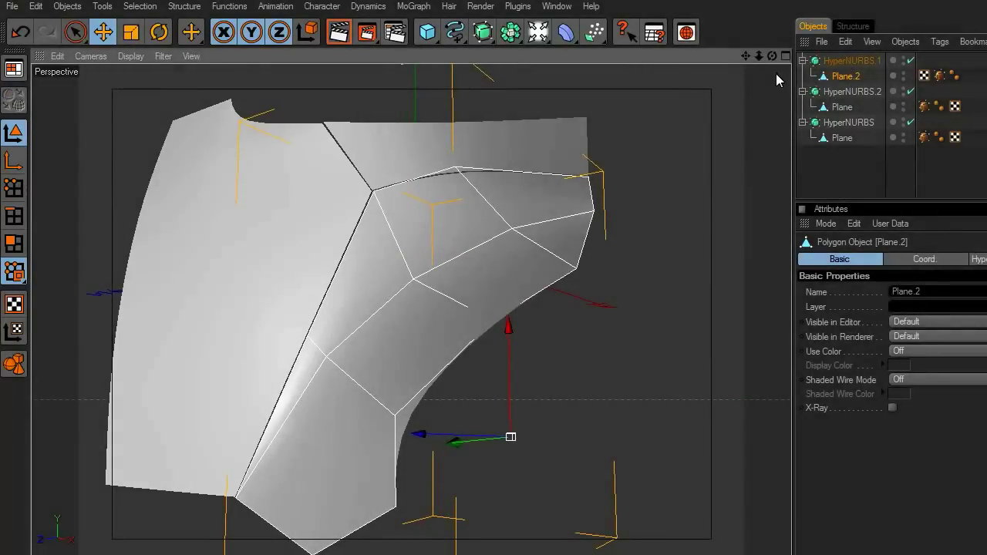
mouse_move(773, 56)
left_mouse_down()
mouse_move(910, 57)
mouse_move(772, 56)
left_mouse_up()
left_click(739, 123)
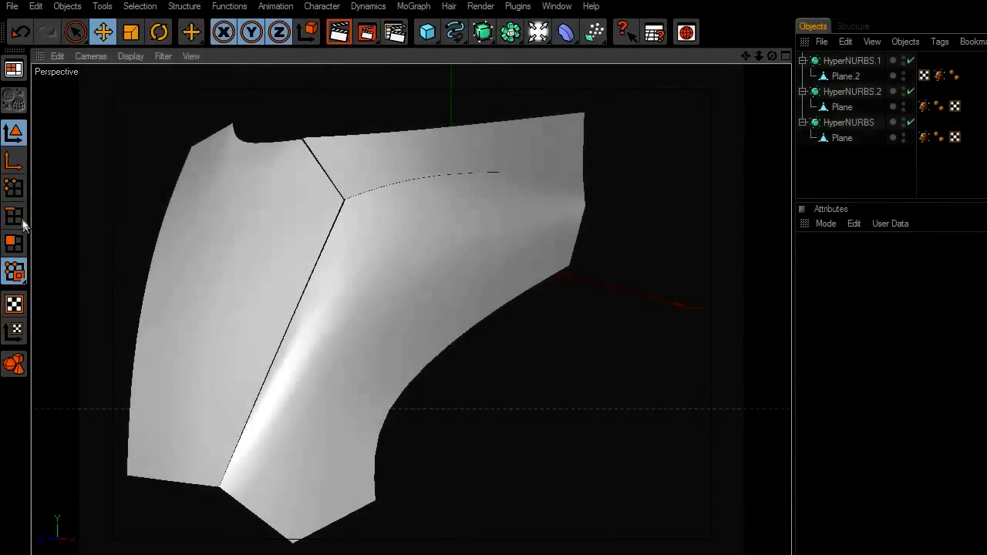
Step: Switch off HyperNURBS.1 and set Plane.2 up for edge editing
left_click(844, 76)
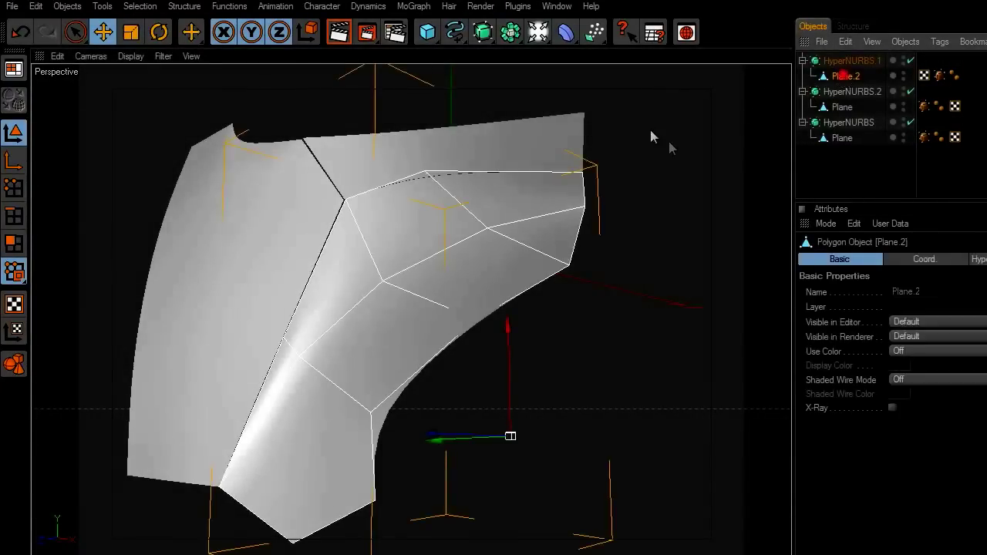
left_click(911, 61)
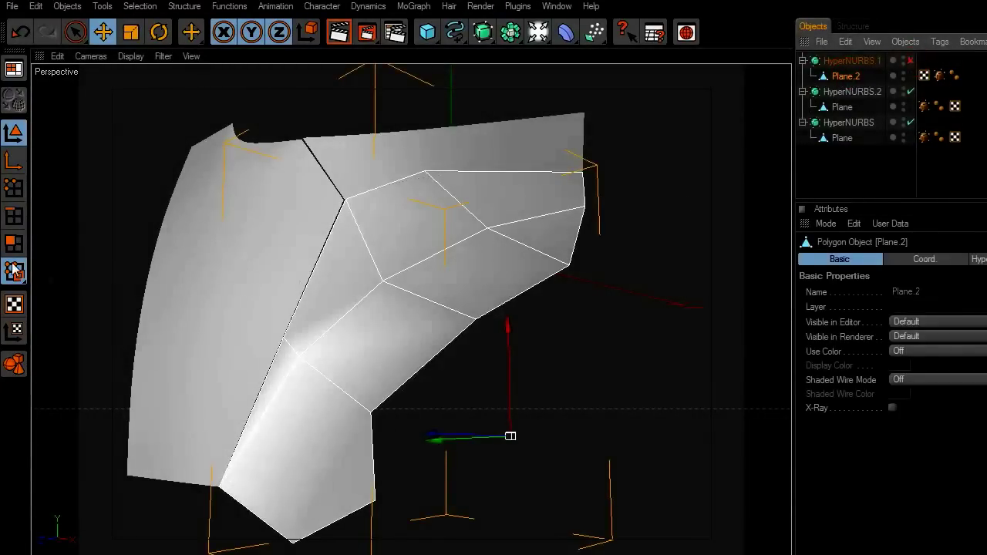
left_click(14, 216)
Step: Bevel the lengthwise seam edges of Plane.2 with a subdivision of 1 and an inner offset of 1.2 cm
left_click(259, 416)
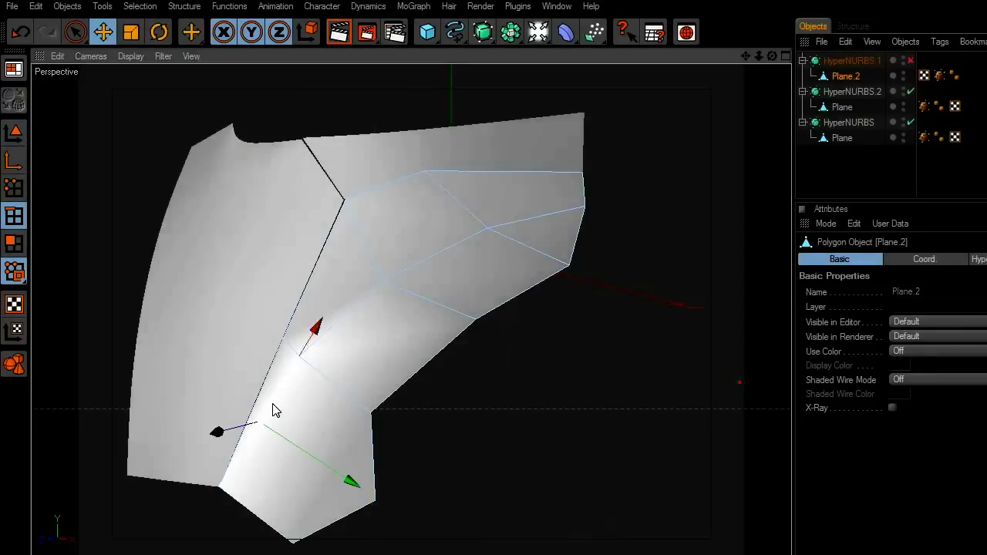
left_click(351, 310, "shift")
left_click(428, 262, "shift")
left_click(530, 222, "shift")
scroll(658, 250, "up", 2)
scroll(752, 75, "up", 6)
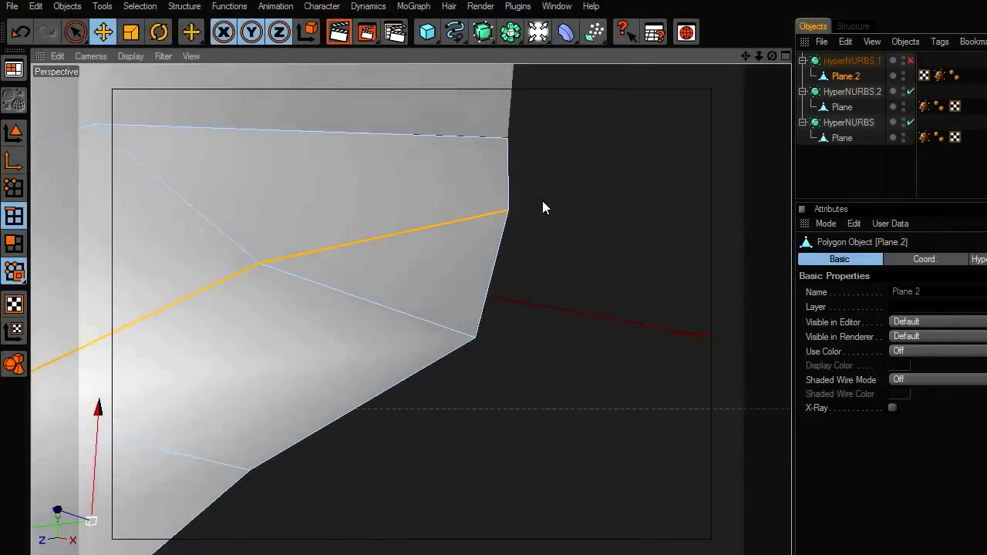
right_click(554, 105)
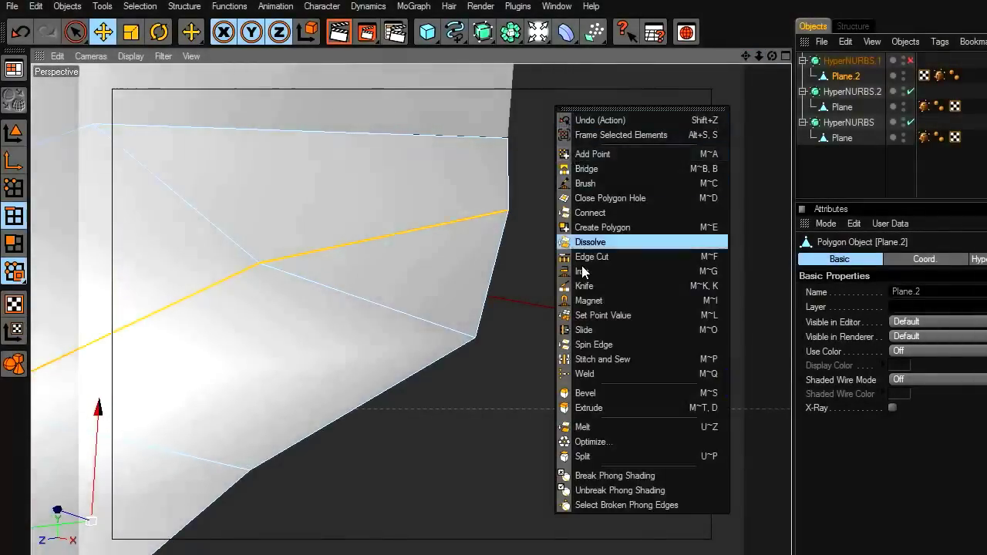
left_click(585, 394)
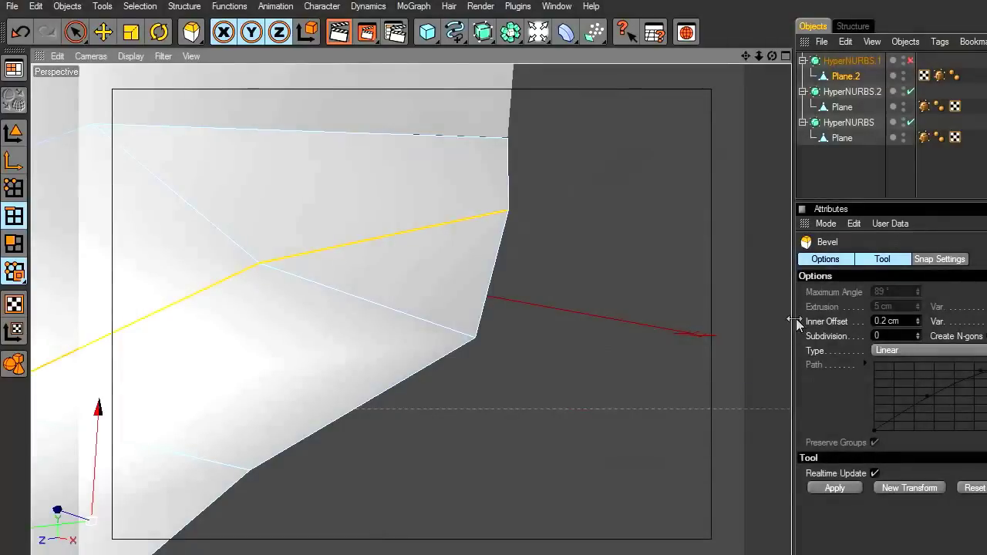
left_click_drag(797, 320, 671, 326)
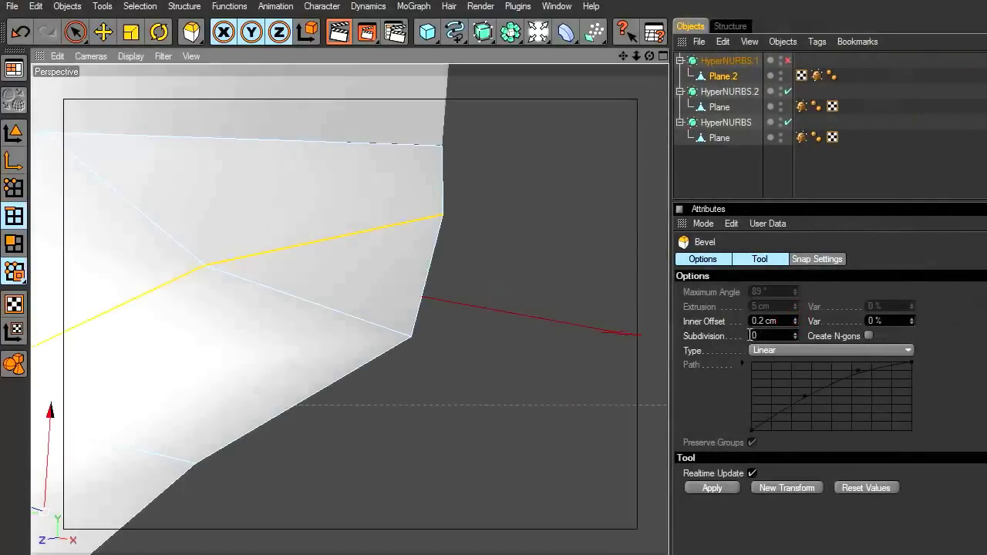
double_click(761, 335)
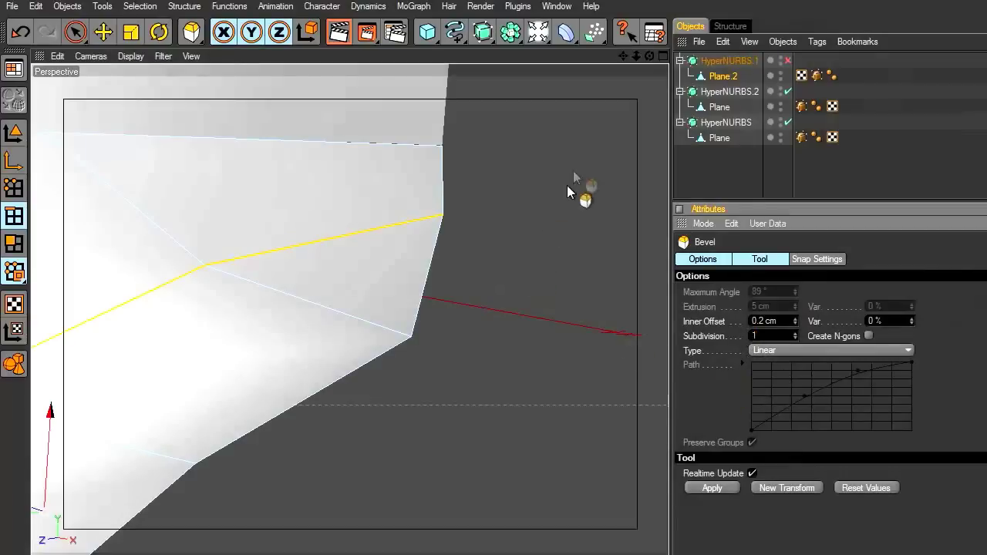
left_click_drag(489, 192, 523, 192)
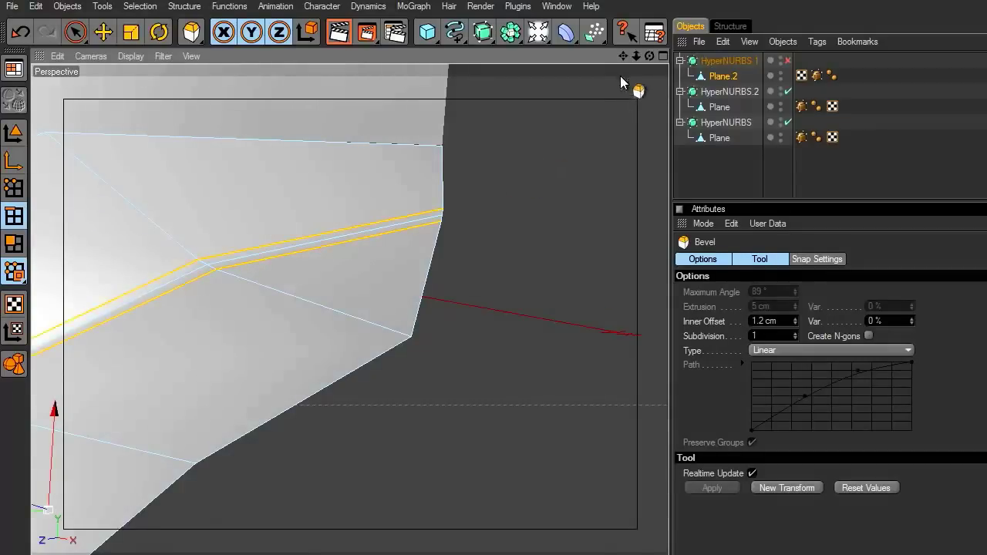
Step: Re-enable HyperNURBS.1 and return to object editing with nothing selected
middle_click_drag(552, 171, 831, 116, "alt")
scroll(552, 174, "down", 5)
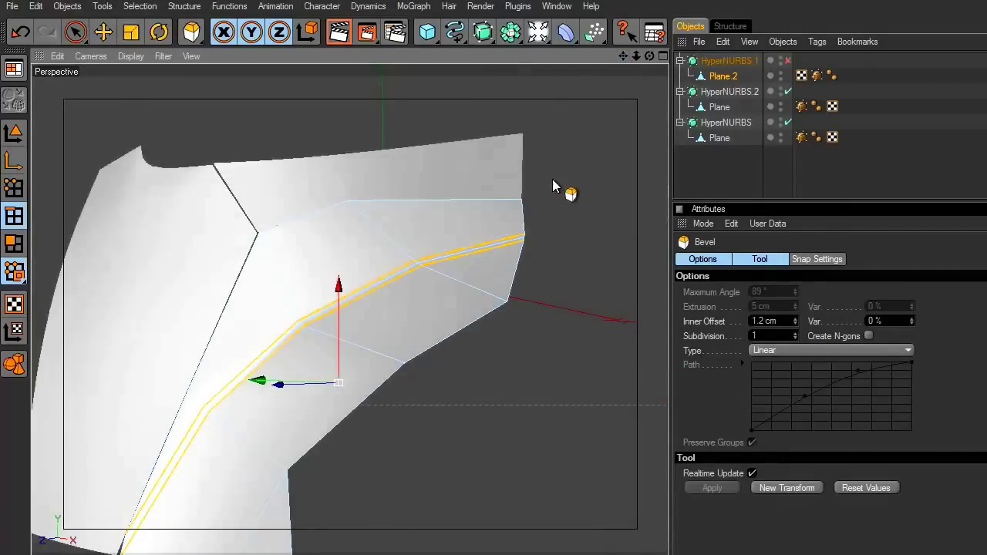
left_click(787, 61)
key("e")
left_click(12, 134)
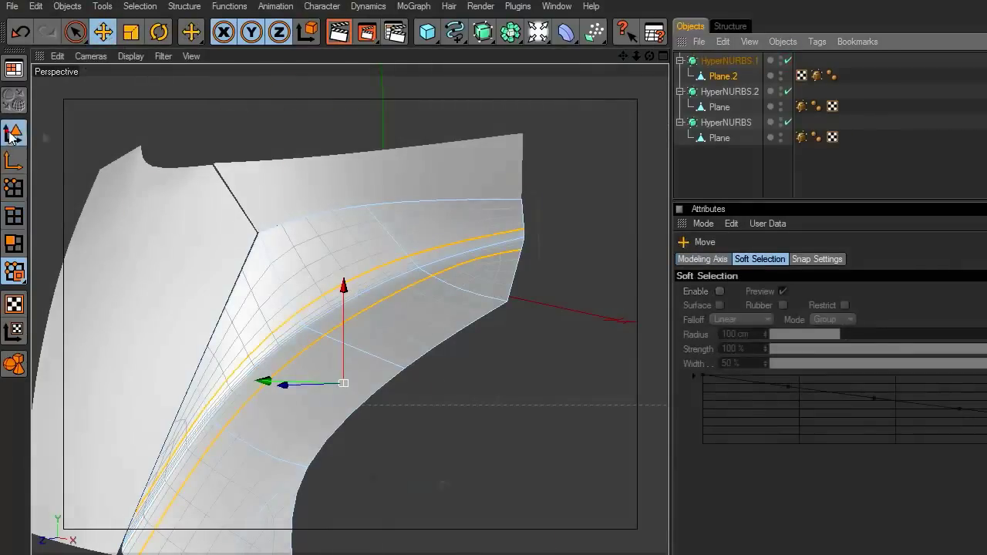
left_click(613, 204)
Step: Render the perspective view to check the crease on the smoothed cheek panel
scroll(613, 204, "down", 2)
left_click_drag(648, 56, 556, 60)
key("ctrl+r")
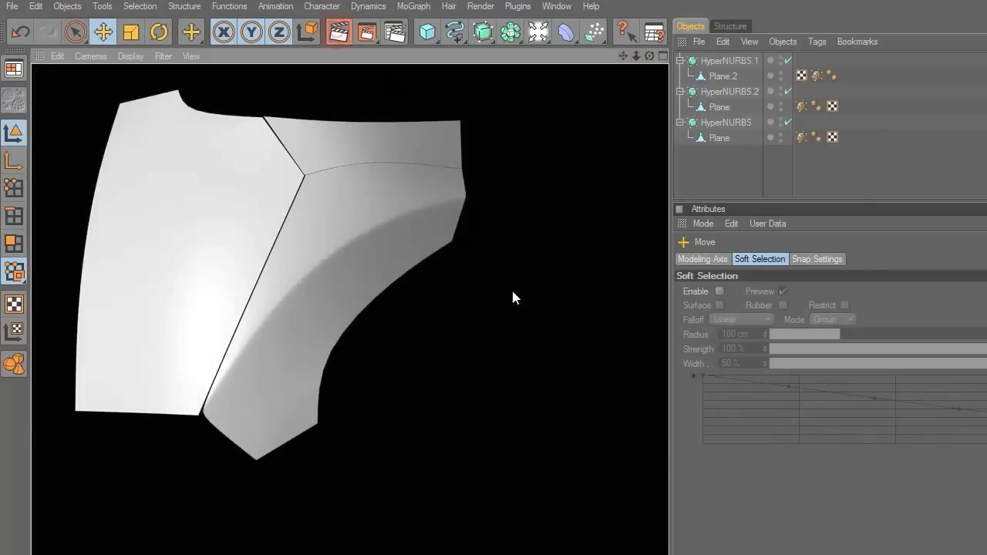
left_click(668, 382)
left_click_drag(623, 56, 639, 56)
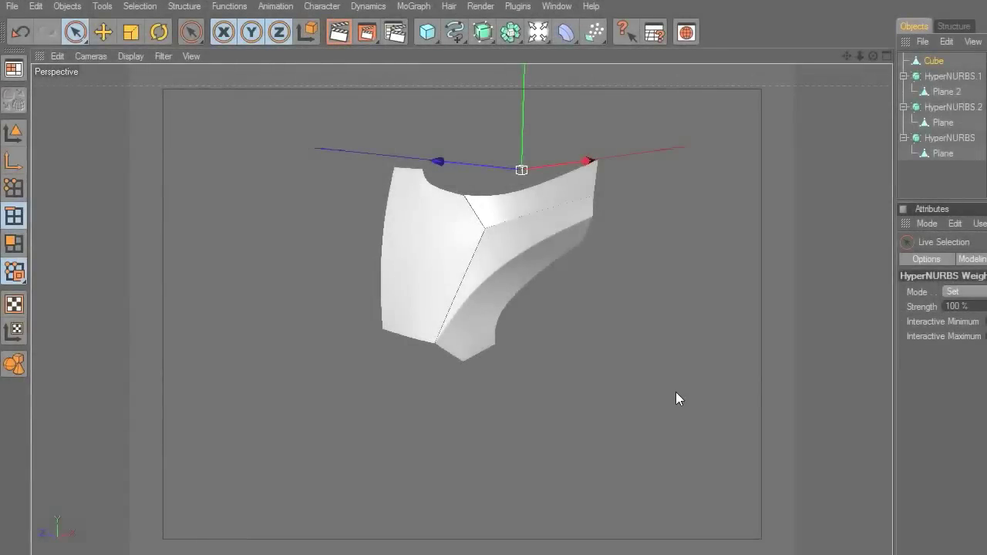
Step: Add a cube in the Left view, scaled and placed over the blueprint's mouthpiece just below the faceplate
middle_click(675, 392)
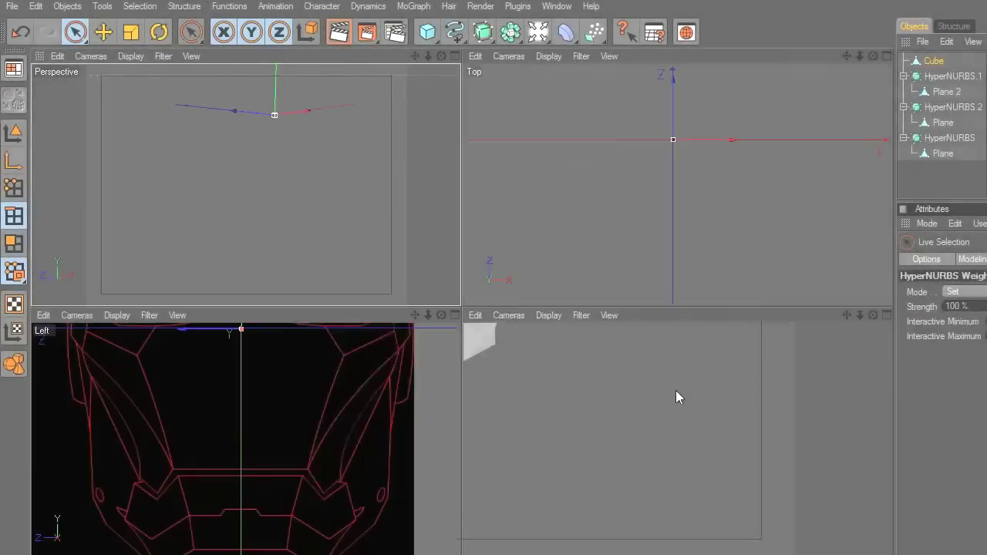
middle_click(420, 407)
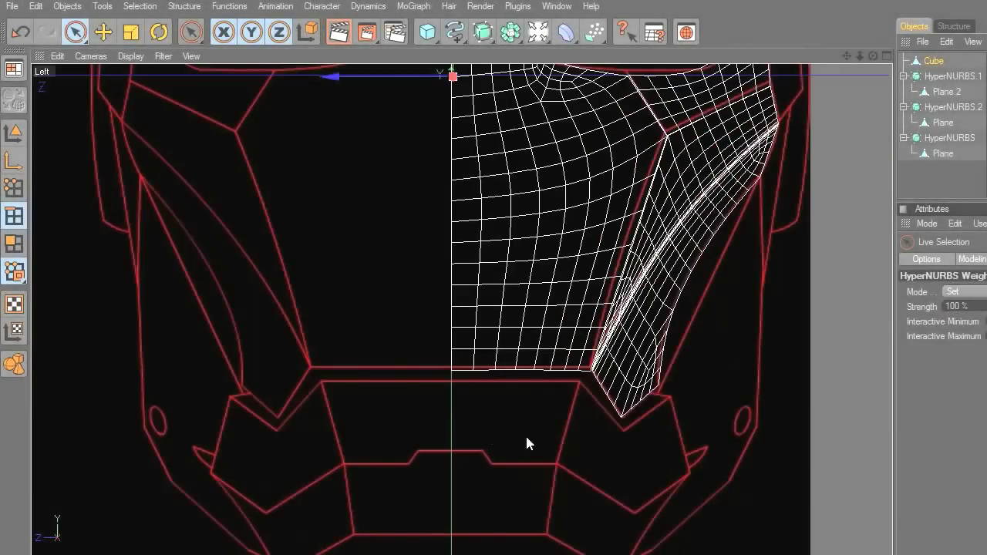
left_click(430, 34)
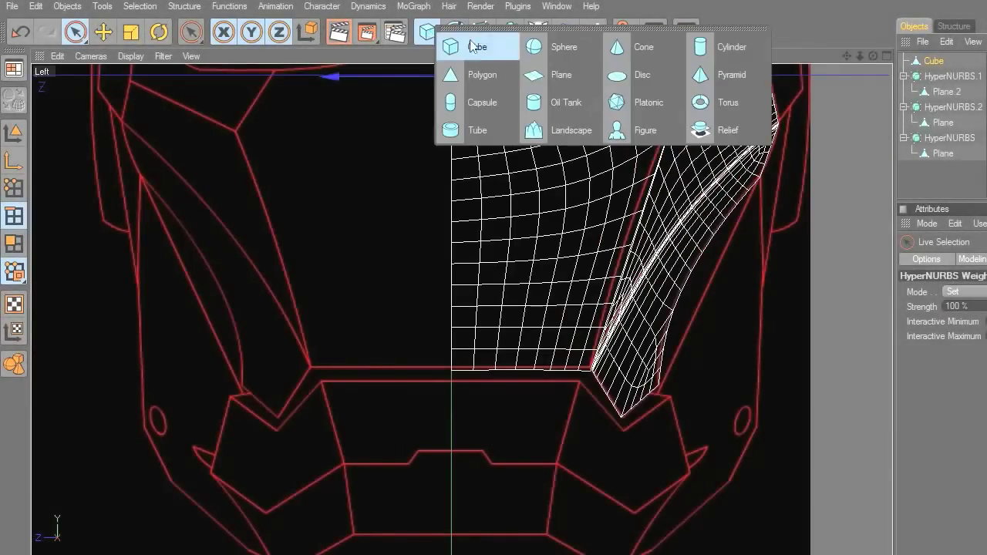
left_click(479, 48)
scroll(577, 301, "down", 3)
left_click(131, 32)
left_click_drag(561, 309, 595, 132)
left_click(102, 32)
left_click_drag(453, 141, 507, 383)
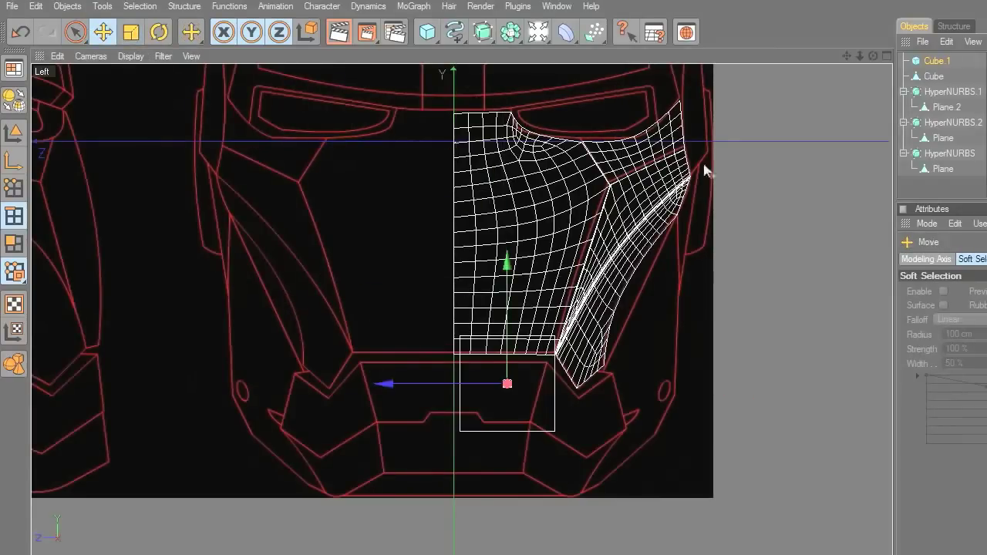
Step: Position Cube.1 in the Left view with its inner edge on the centre line and its upper edge on the mouthpiece outline
scroll(843, 65, "up", 2)
middle_click_drag(784, 315, 750, 212, "alt")
scroll(752, 206, "up", 1)
right_click_drag(752, 212, 825, 166, "alt")
left_click_drag(735, 143, 727, 196)
right_click_drag(646, 282, 717, 242, "alt")
left_click_drag(549, 281, 543, 278)
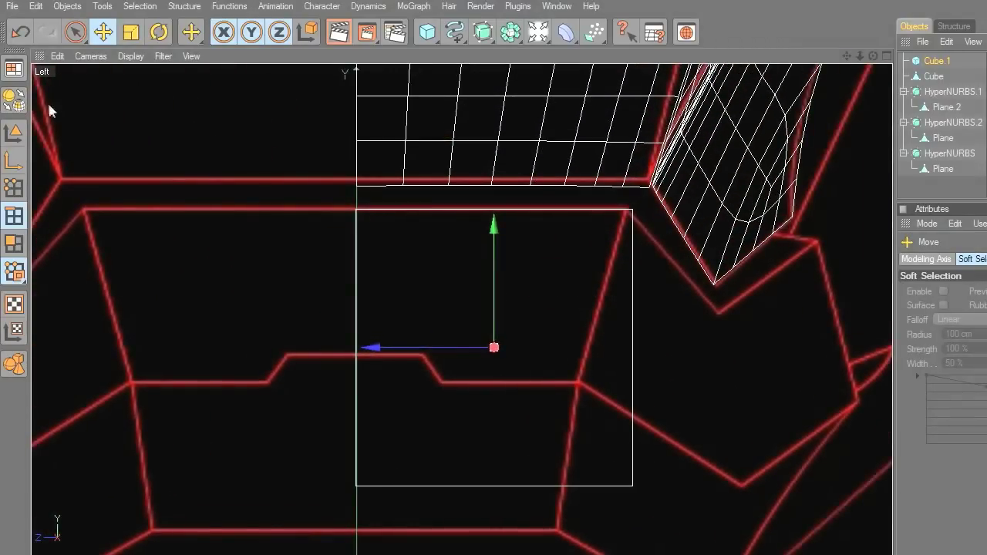
Step: Make Cube.1 editable and set up Live Selection in point mode so that hidden points are also selected
left_click(8, 102)
left_click(14, 187)
left_click(76, 31)
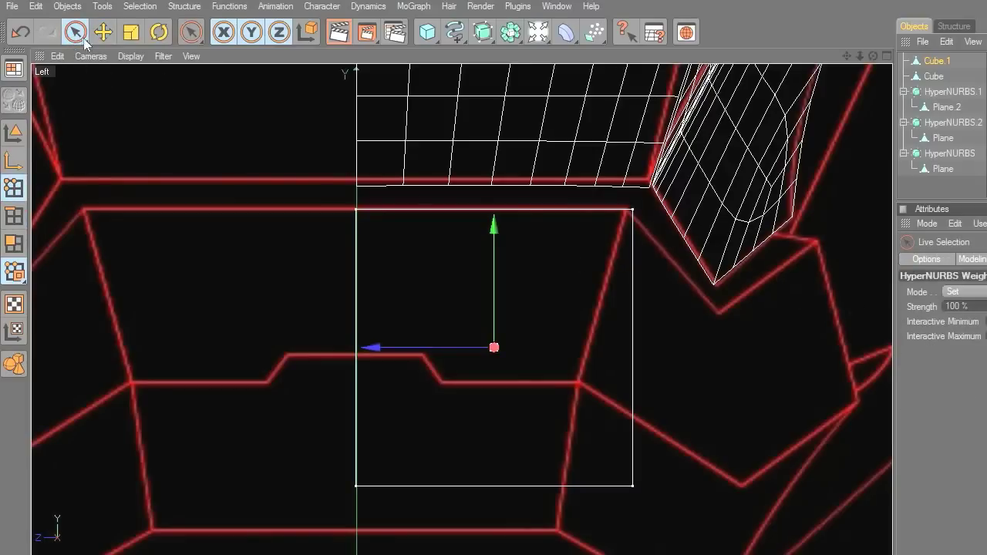
left_click(928, 260)
left_click_drag(894, 285, 762, 283)
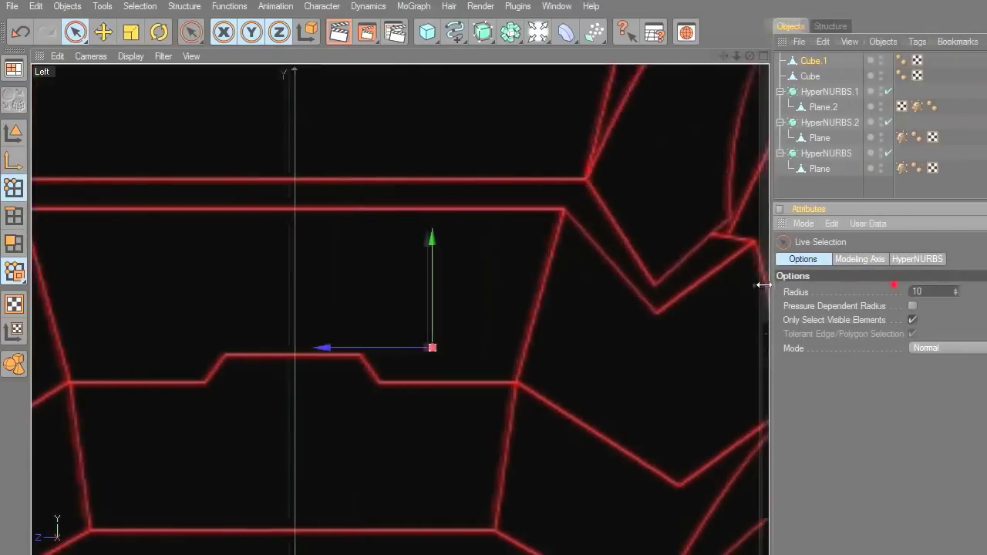
left_click_drag(760, 337, 986, 337)
Step: Move the cube's upper and lower outer points onto the matching corners of the blueprint's upper mouthpiece panel
left_click_drag(695, 216, 680, 210)
left_click(104, 35)
left_click_drag(727, 293, 717, 293)
left_click(679, 486)
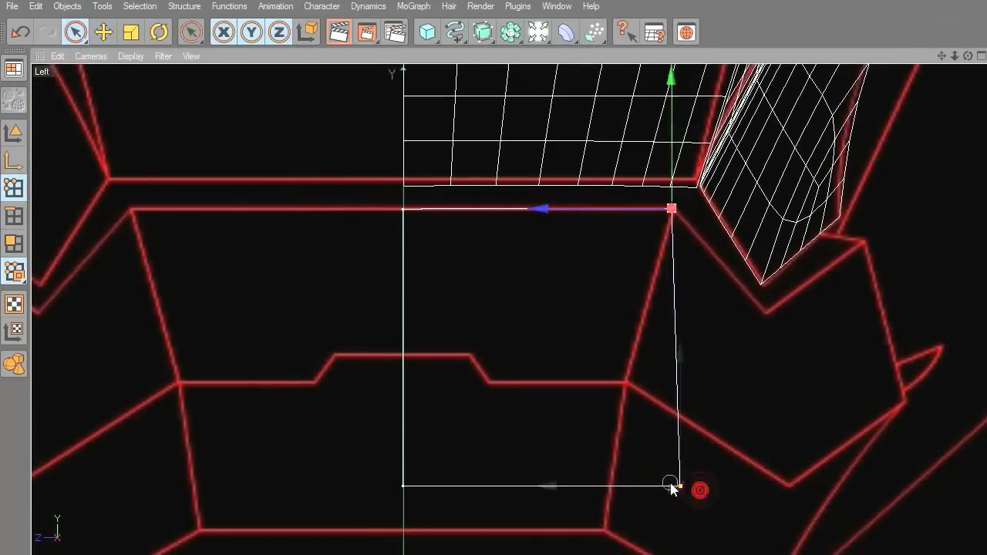
left_click_drag(678, 485, 628, 381)
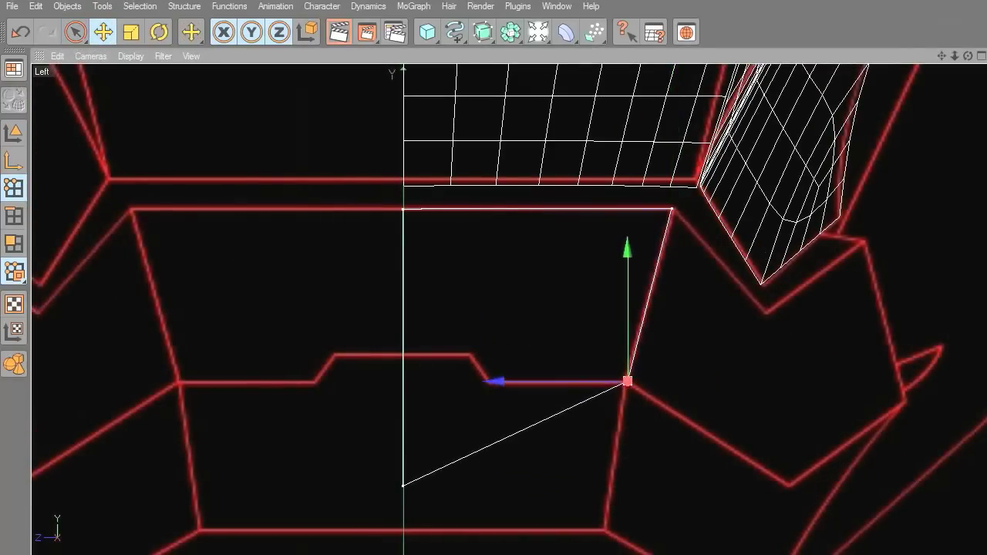
Step: Raise the cube's lower centre points onto the raised middle line of the blueprint's mouth notch
left_click(75, 33)
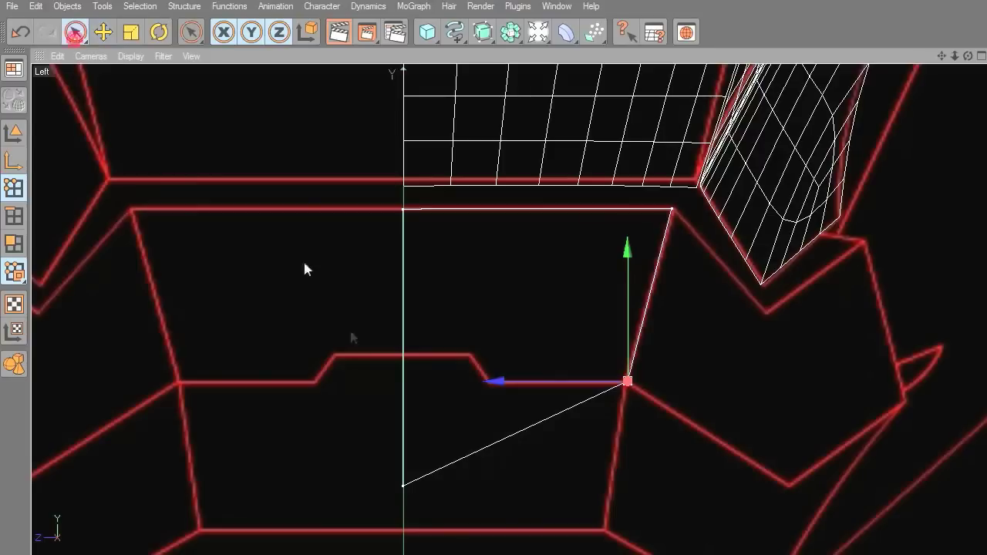
left_click(401, 487)
left_click(103, 32)
left_click_drag(739, 381, 741, 259)
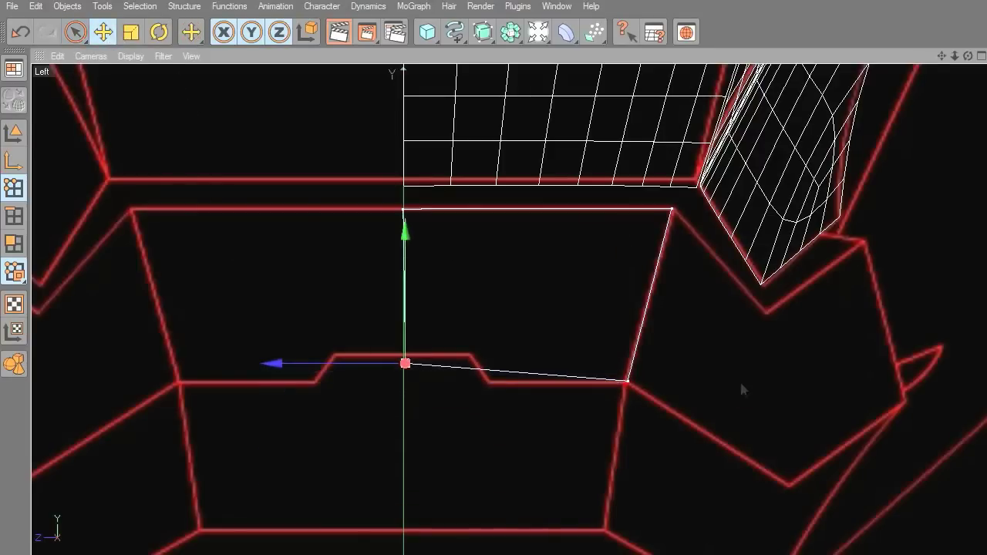
key("ctrl+z")
left_click_drag(404, 344, 404, 214)
left_click_drag(407, 371, 409, 372)
right_click(489, 297)
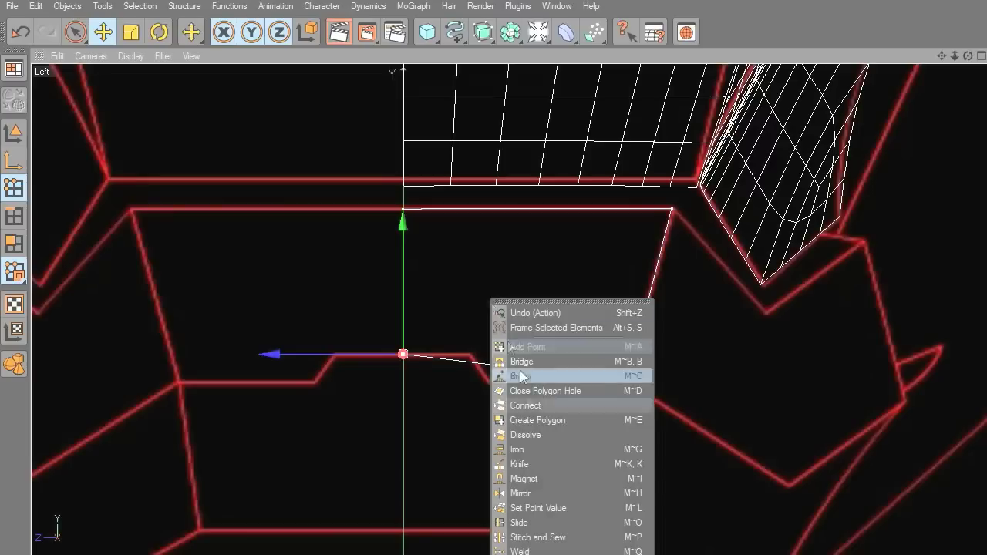
left_click(524, 465)
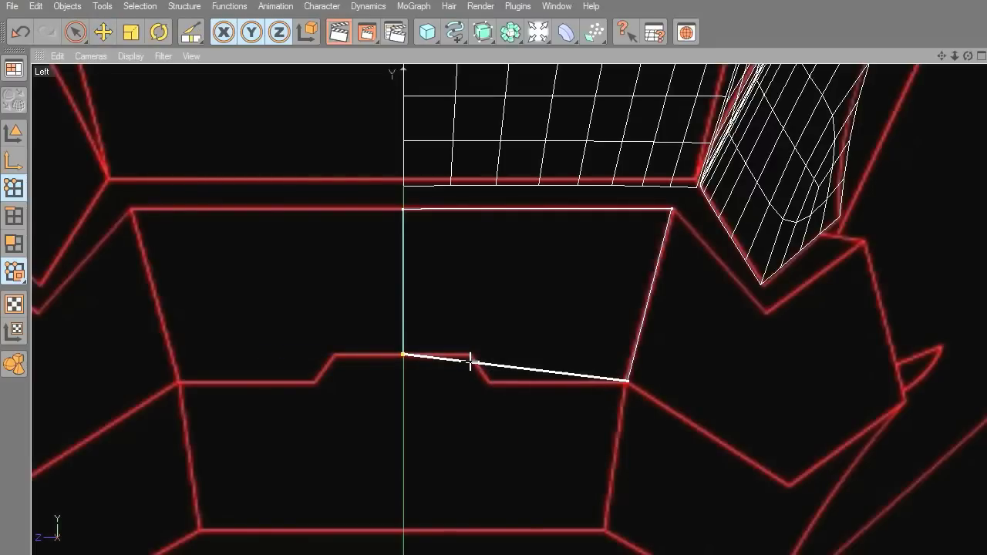
left_click_drag(470, 362, 458, 189)
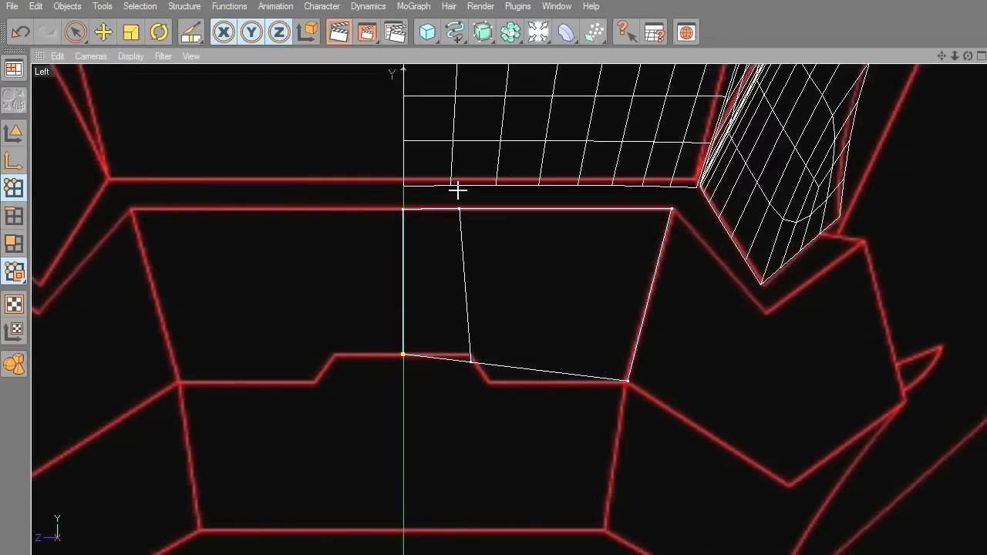
left_click(82, 33)
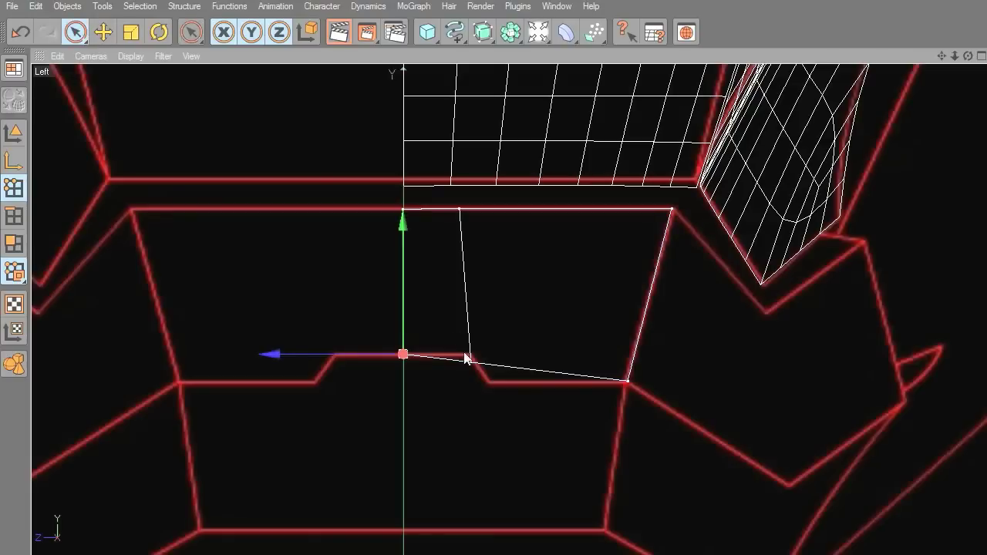
left_click(460, 366)
left_click(104, 32)
left_click_drag(472, 284, 472, 278)
key("ctrl+z")
key("ctrl+z")
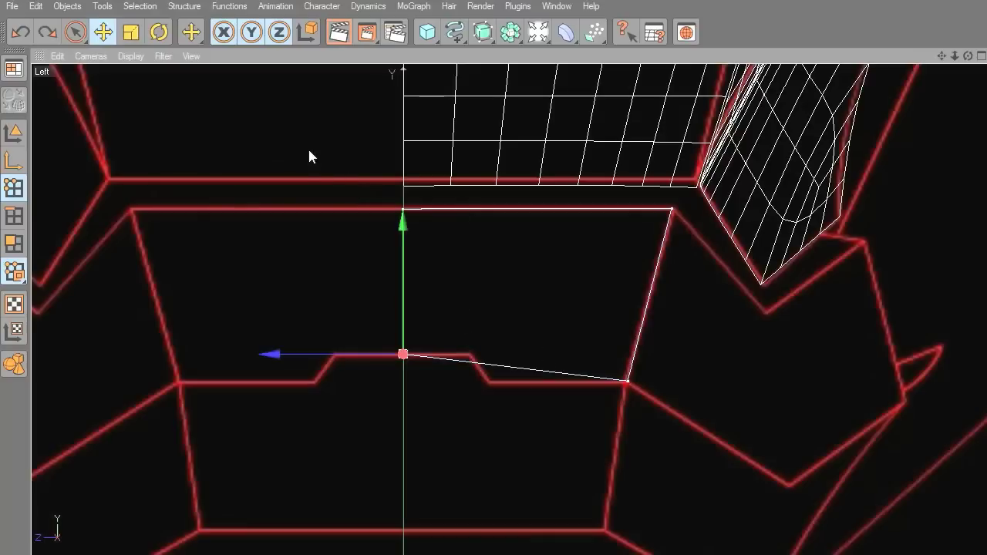
Step: Knife two near-vertical line cuts through the cube at the notch's slope, with Restrict To Selection and Visible Only turned off
right_click(309, 151)
left_click(364, 300)
left_click_drag(363, 311, 876, 311)
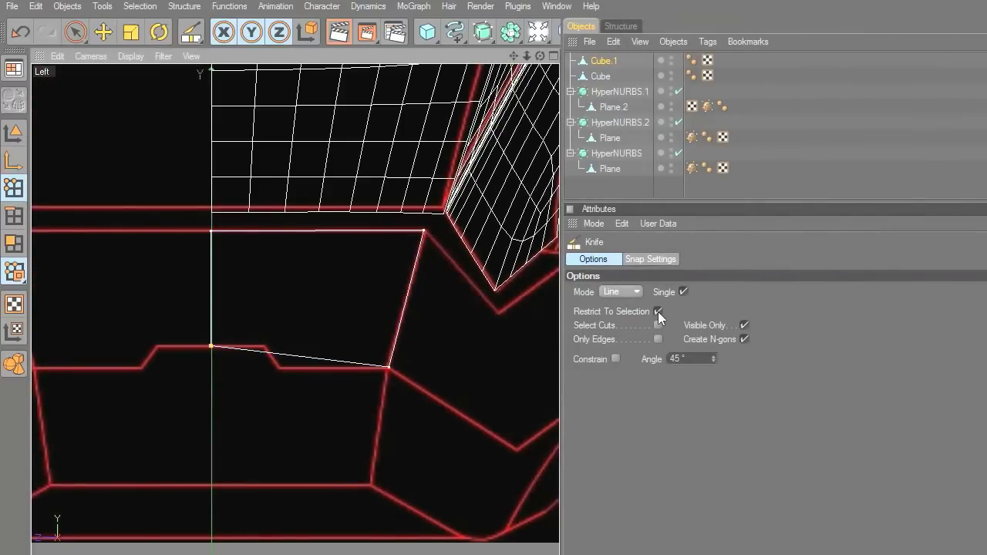
left_click(658, 311)
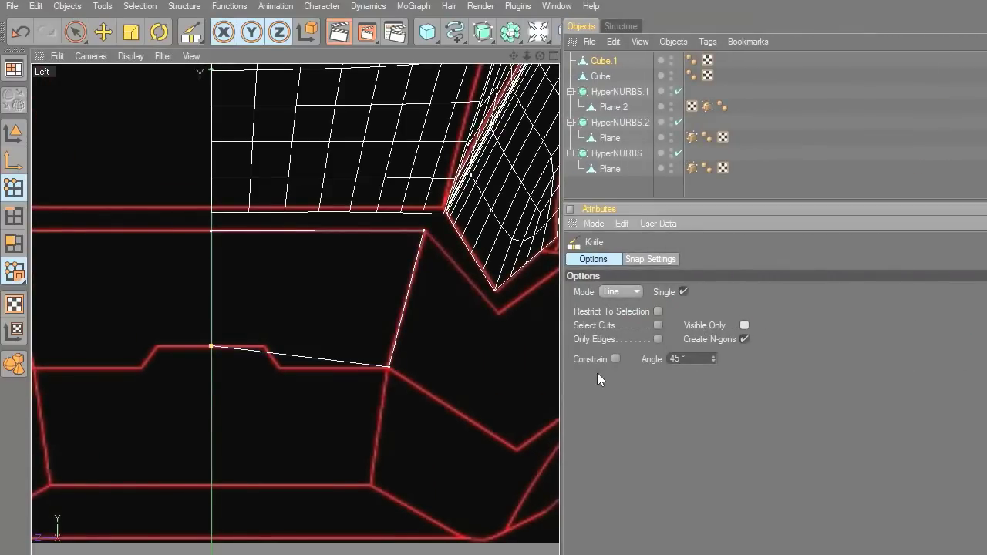
left_click_drag(561, 389, 906, 393)
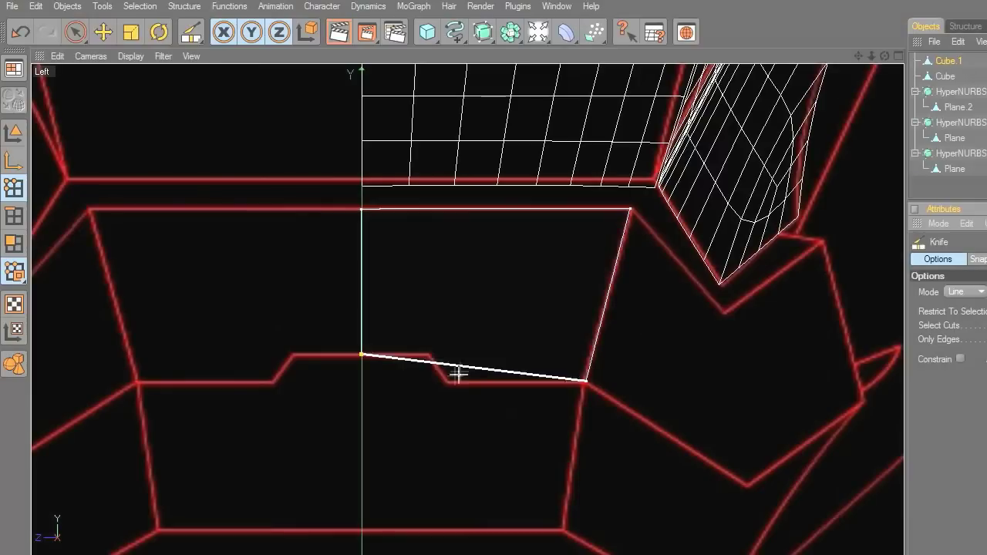
left_click_drag(429, 382, 409, 185)
left_click_drag(449, 383, 434, 168)
Step: Move the lower points of the two new cuts onto the upper and lower corners of the blueprint's mouth notch
key("space")
scroll(449, 471, "up", 4)
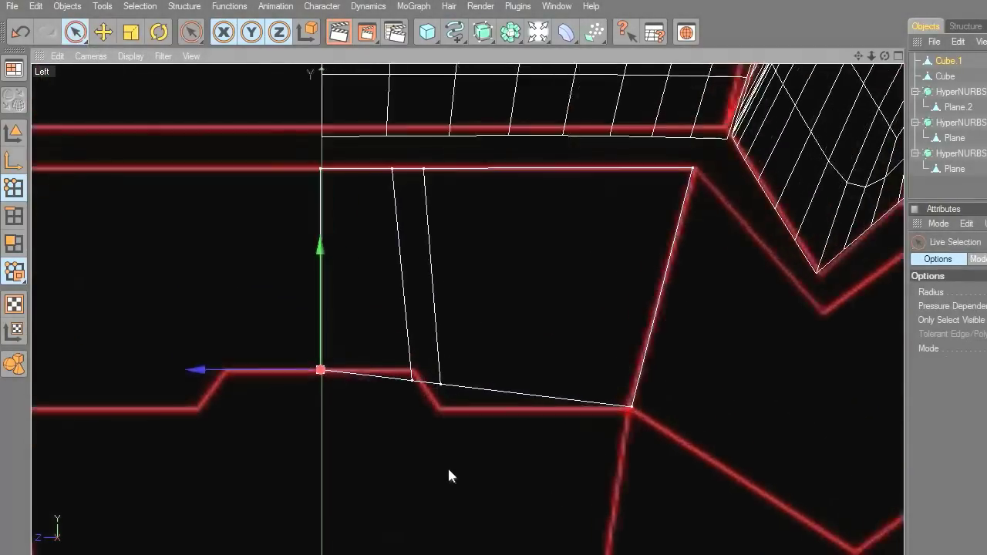
left_click(405, 390)
left_click(104, 32)
left_click_drag(404, 266, 404, 255)
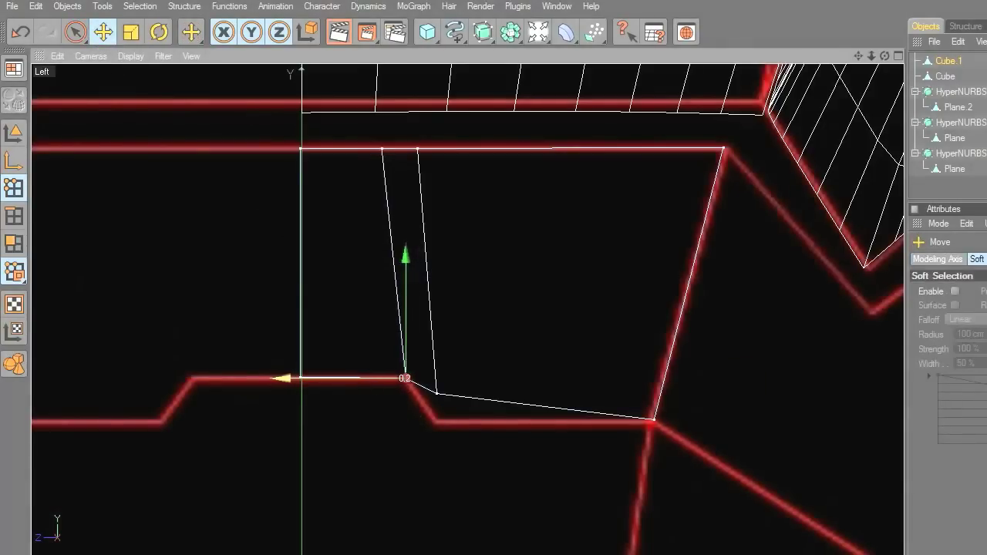
key("space")
left_click(437, 395)
key("e")
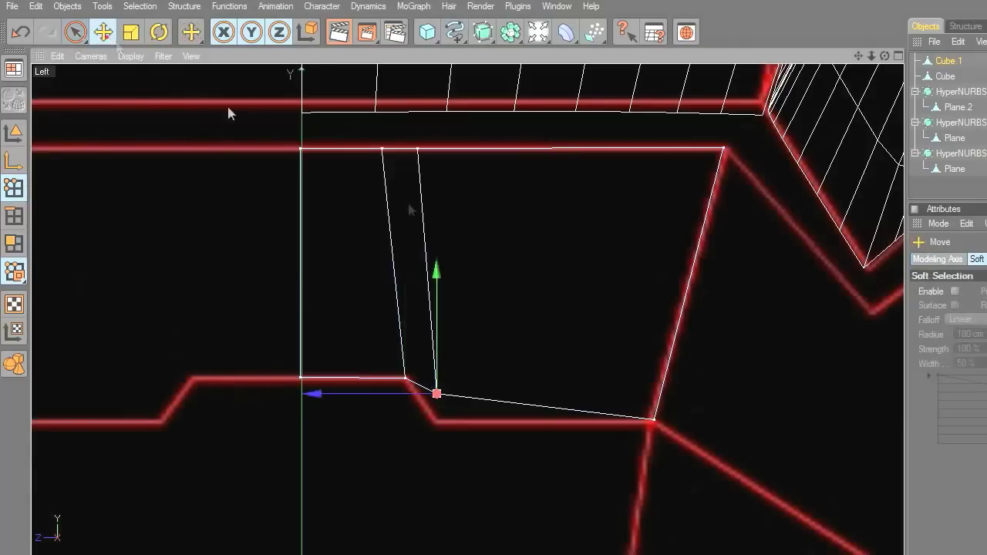
left_click_drag(440, 266, 442, 289)
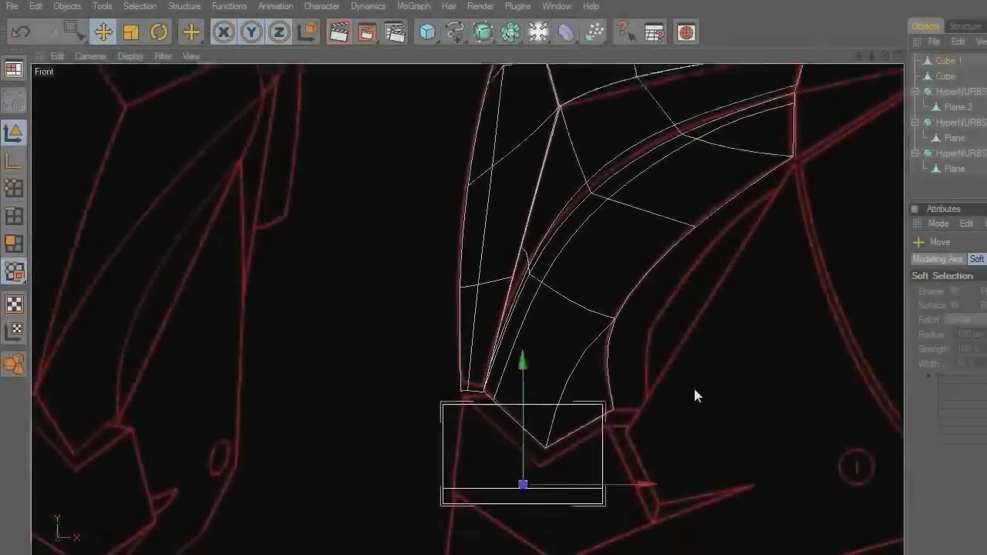
Step: Narrow the cube along X in the Front view and move it against the mouthpiece outline just below the faceplate
scroll(695, 390, "up", 3)
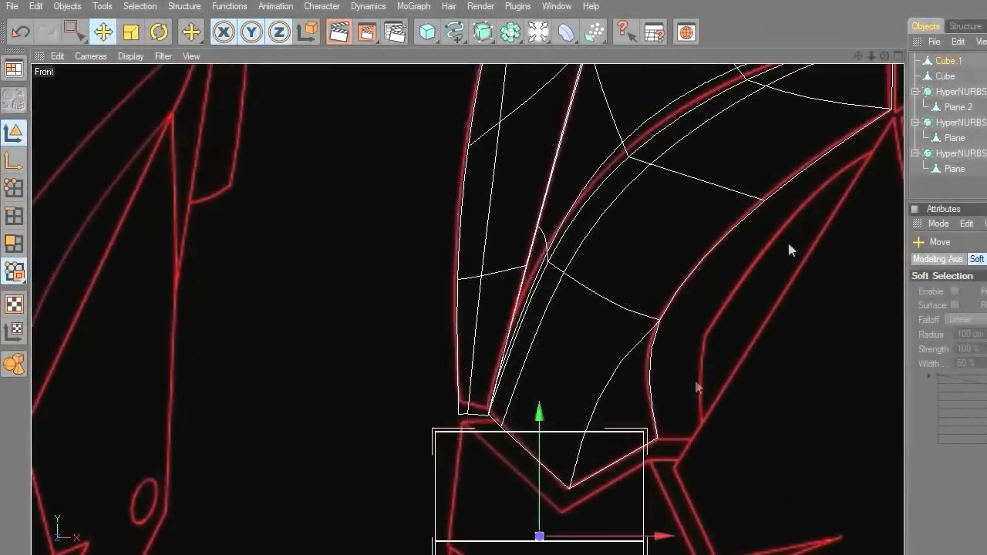
left_click_drag(858, 56, 888, 0)
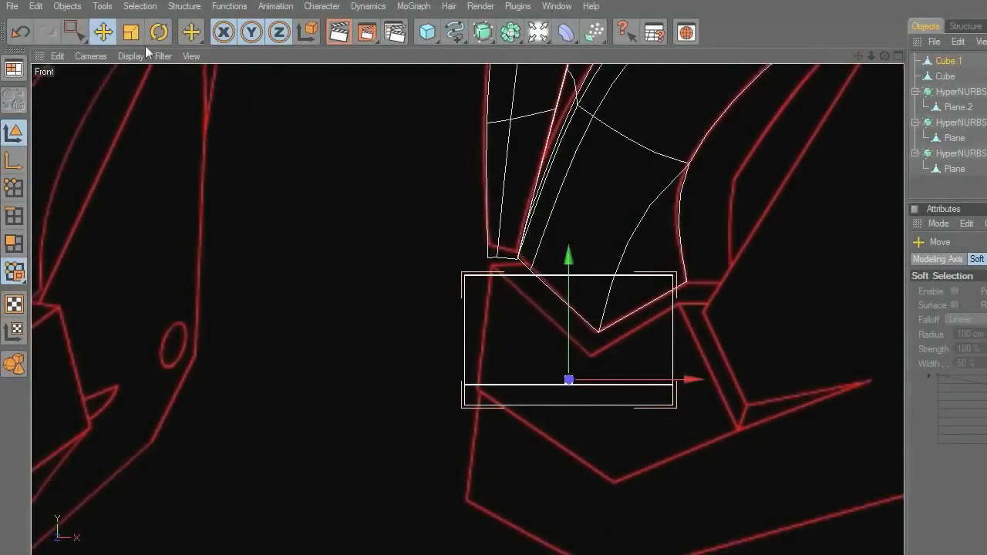
left_click_drag(655, 380, 586, 379)
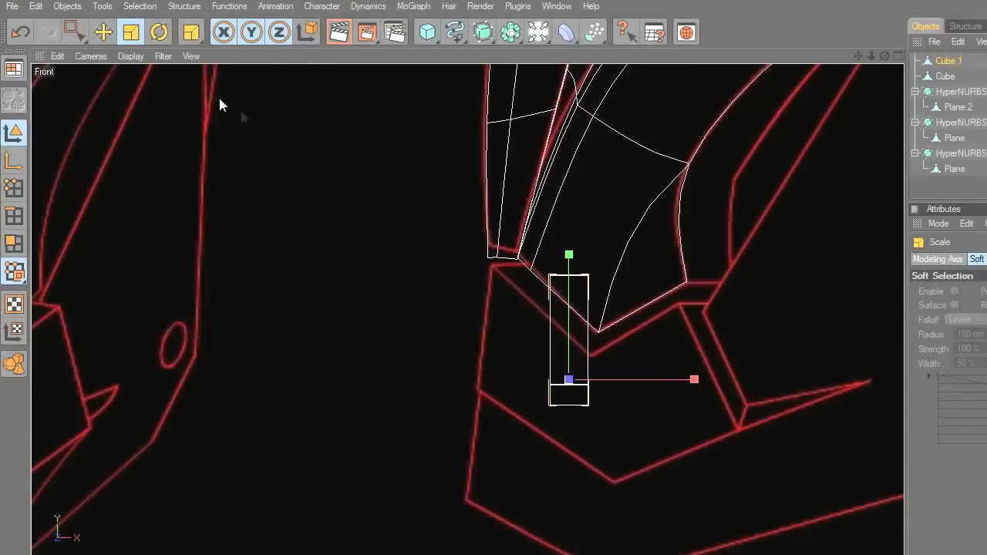
left_click(102, 33)
left_click_drag(693, 380, 637, 380)
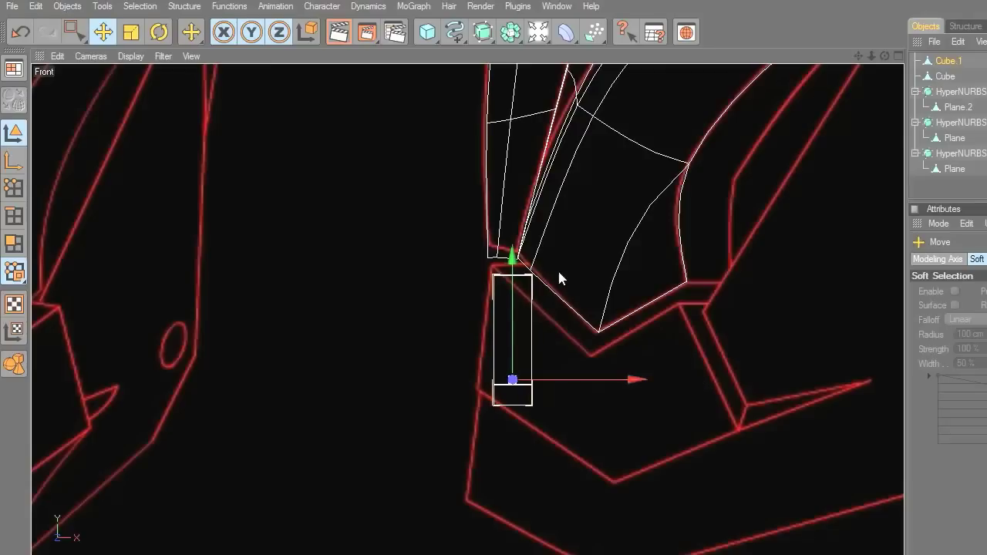
left_click_drag(512, 257, 512, 253)
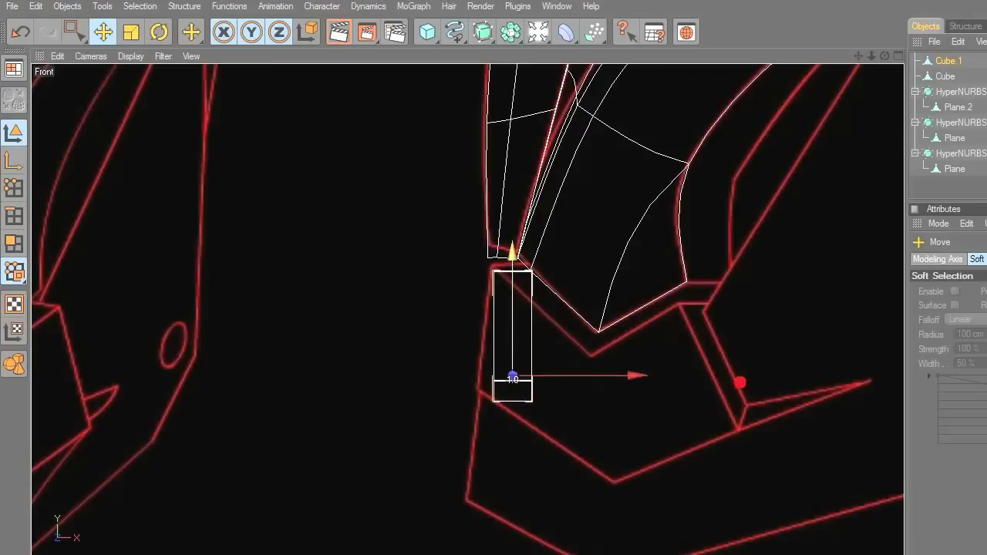
Step: Examine the narrowed cube in the Left view and close up in perspective against the faceplate's lower edge
middle_click(583, 371)
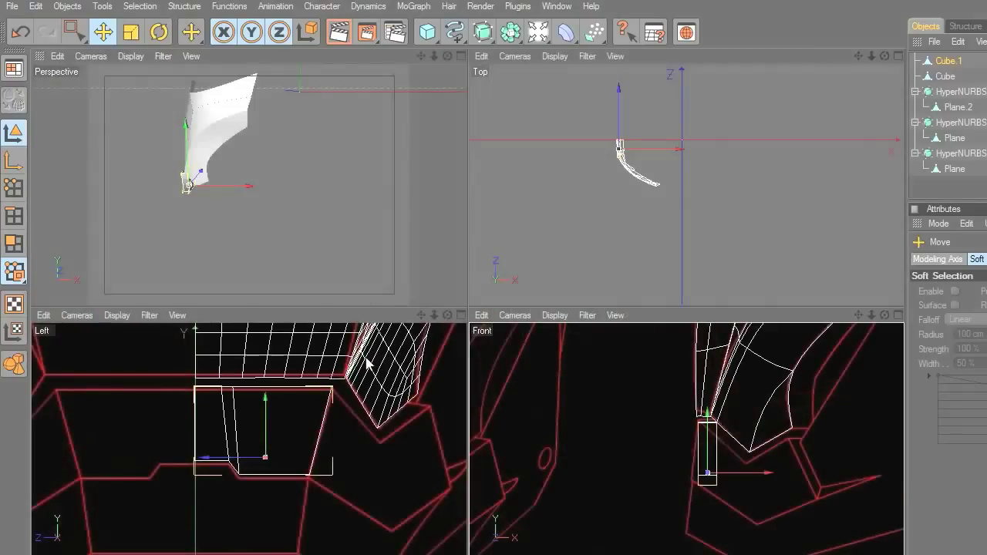
middle_click(367, 364)
scroll(617, 381, "up", 5)
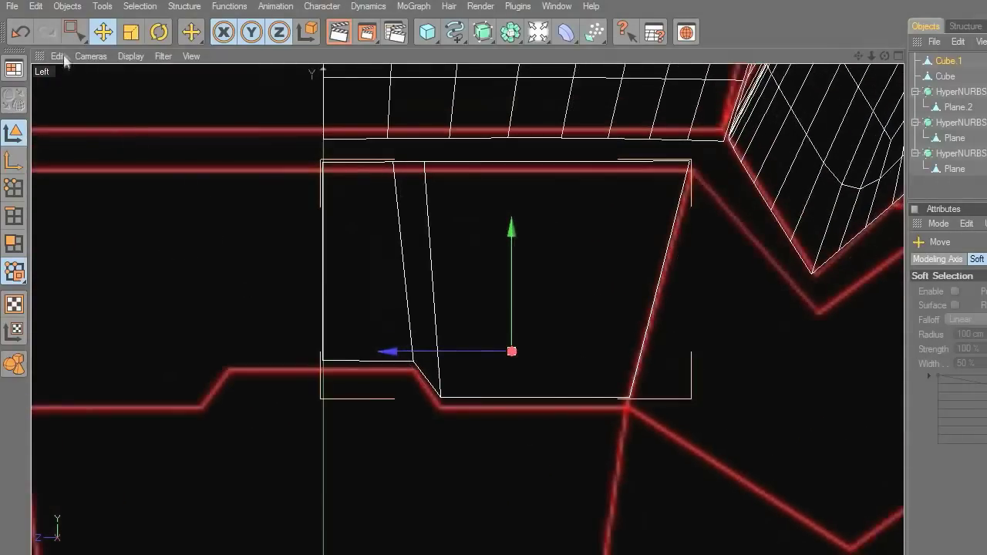
middle_click(629, 332)
middle_click(343, 261)
scroll(536, 303, "up", 4)
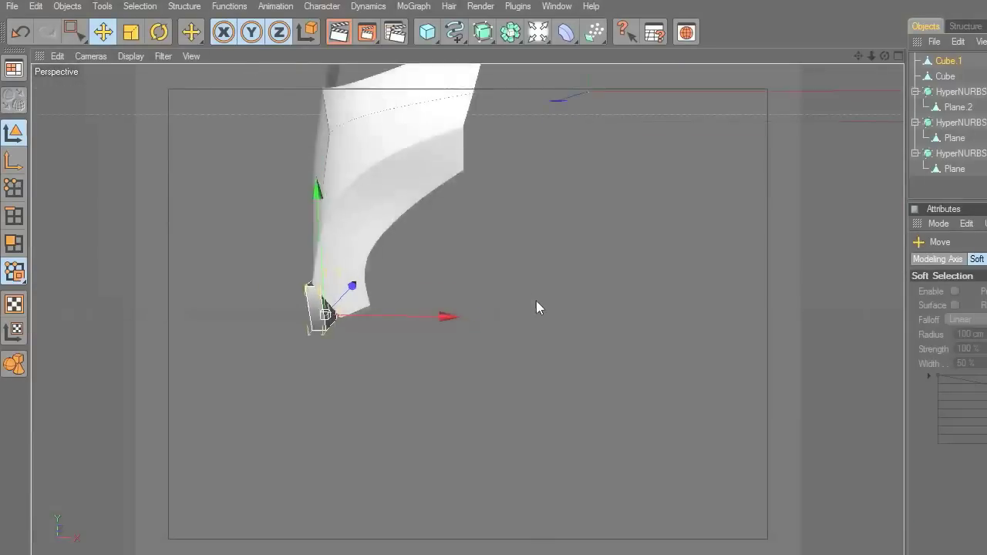
left_click_drag(858, 56, 986, 93)
mouse_move(885, 56)
left_mouse_down()
mouse_move(849, 61)
mouse_move(888, 59)
left_mouse_up()
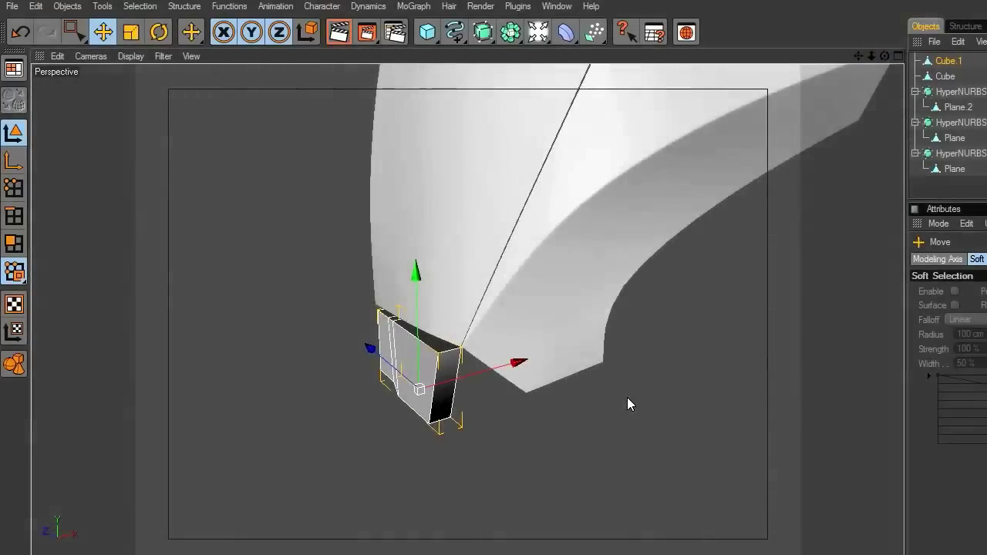
Step: Select the points at the cube's outer end with Rectangle Selection, including the hidden ones
left_click_drag(81, 37, 131, 46)
left_click(14, 187)
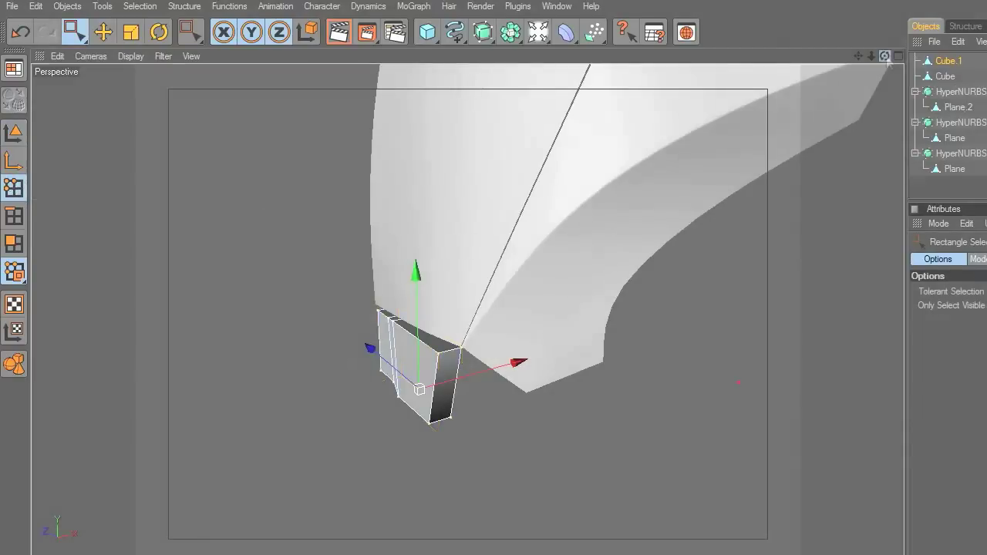
left_click_drag(887, 62, 895, 64)
left_click_drag(905, 296, 839, 295)
left_click_drag(526, 283, 408, 470)
Step: Rotate the selected outer-end points in the Front view to the mouthpiece outline's slope and shift them forward onto it
middle_click(585, 423)
middle_click(593, 338)
left_click_drag(589, 335, 587, 335)
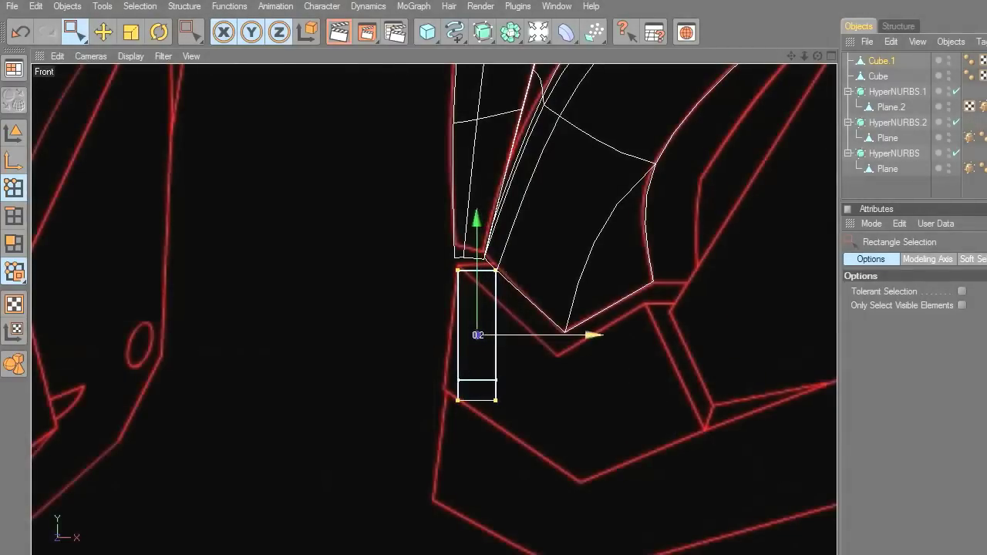
left_click(159, 34)
left_click_drag(522, 276, 535, 287)
key("e")
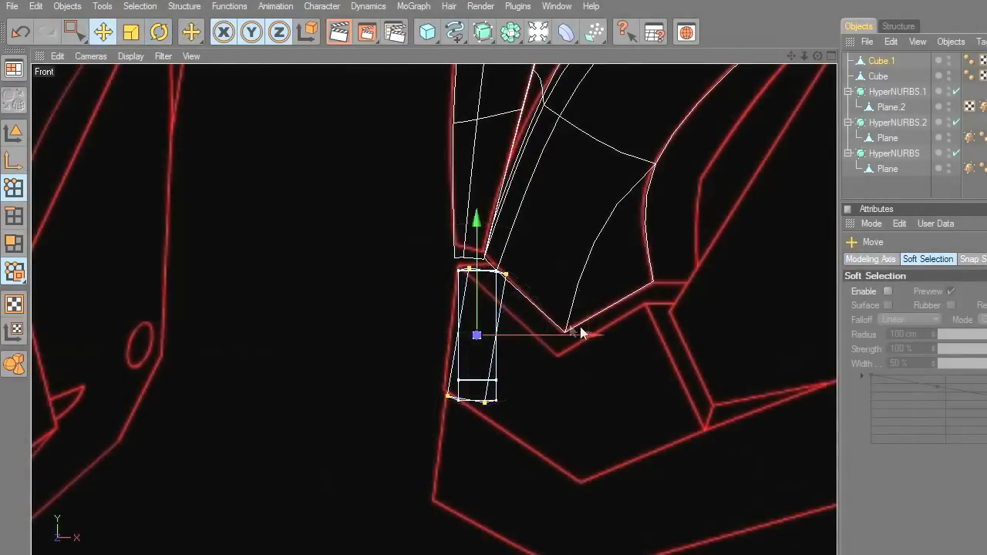
left_click_drag(594, 334, 589, 334)
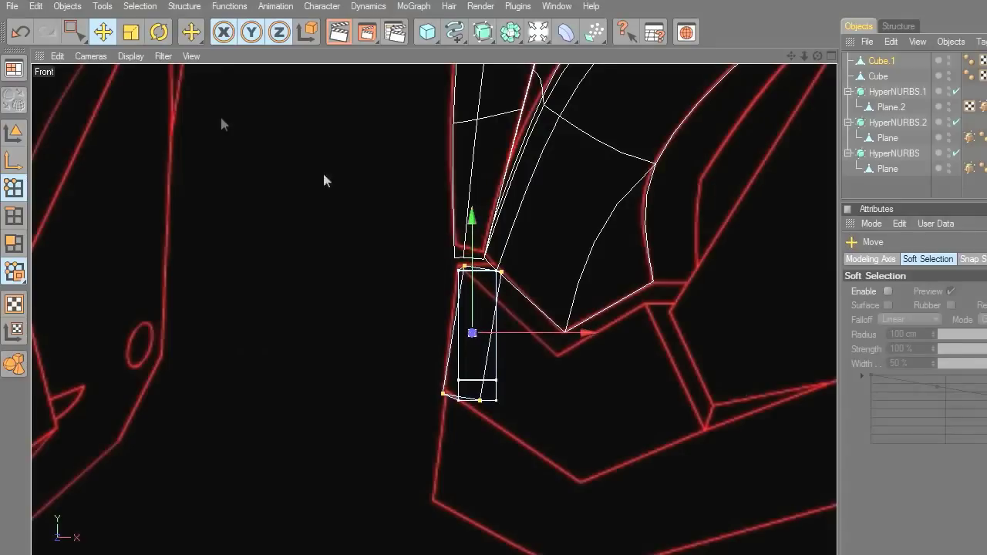
Step: Fine-tune the rotation and X position of the cube's outer-end points in the Front view to follow the mouthpiece outline
key("r")
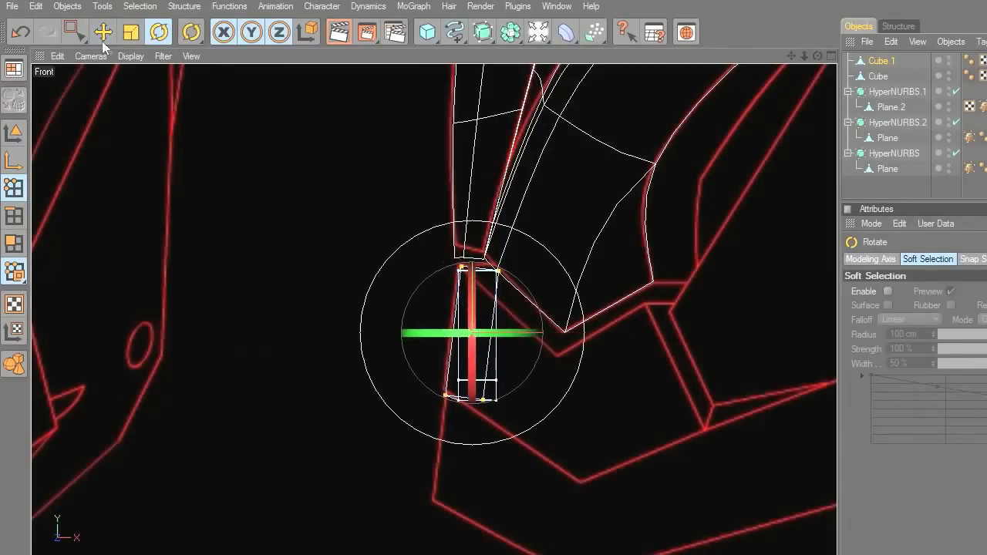
left_click(103, 33)
left_click_drag(582, 333, 580, 333)
left_click(158, 32)
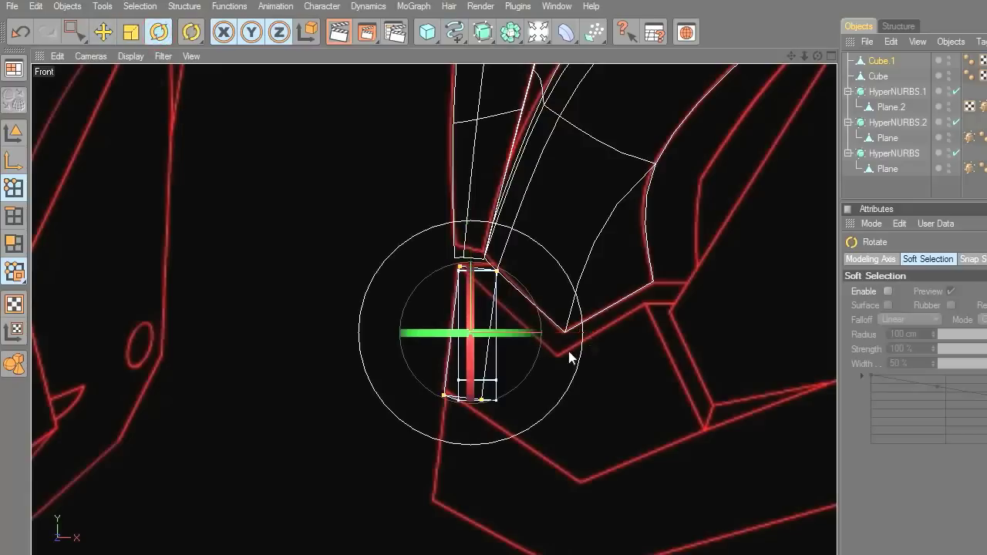
left_click_drag(535, 362, 543, 364)
key("e")
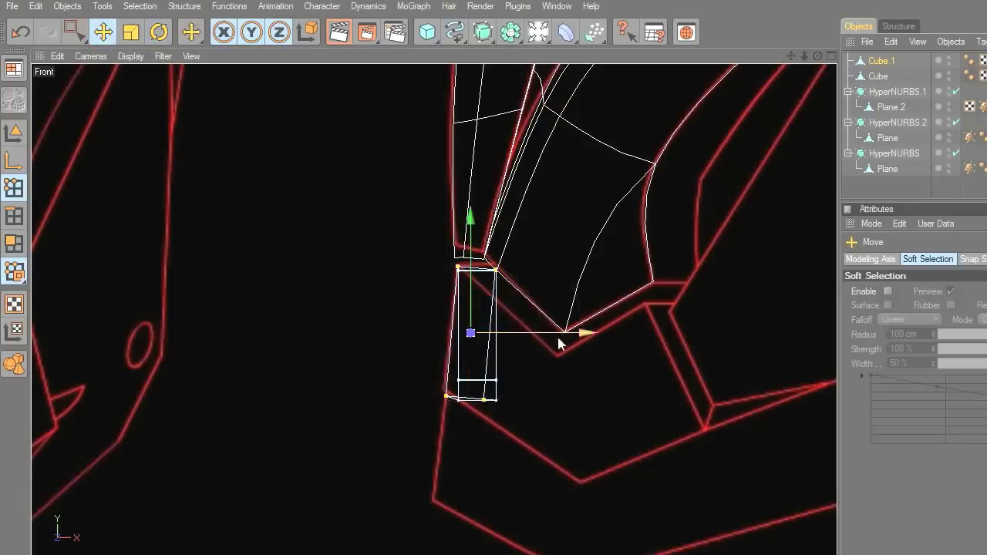
Step: Select the two rear points at the cube's outer end with Live Selection and move them inward to thin that end
middle_click(615, 306)
middle_click(350, 224)
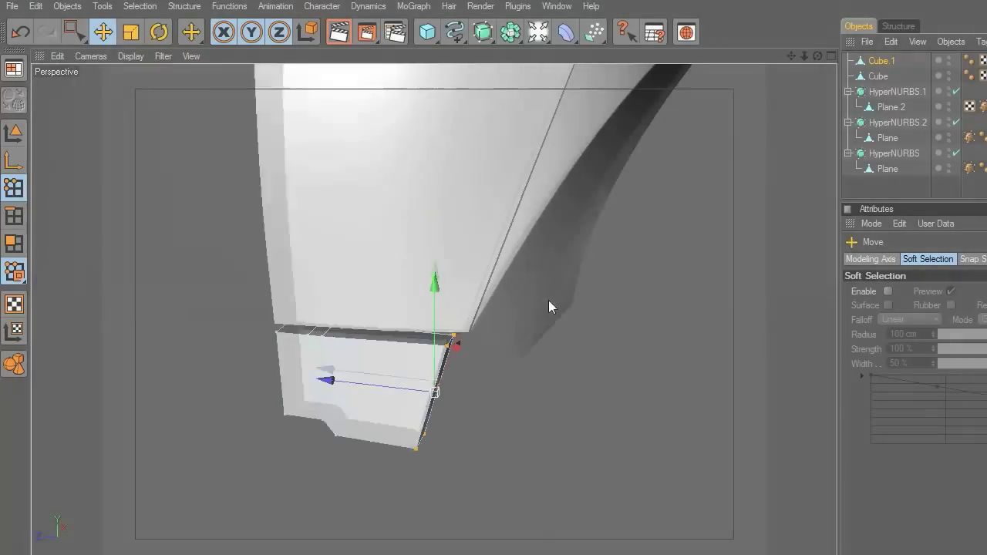
left_click_drag(818, 55, 748, 55)
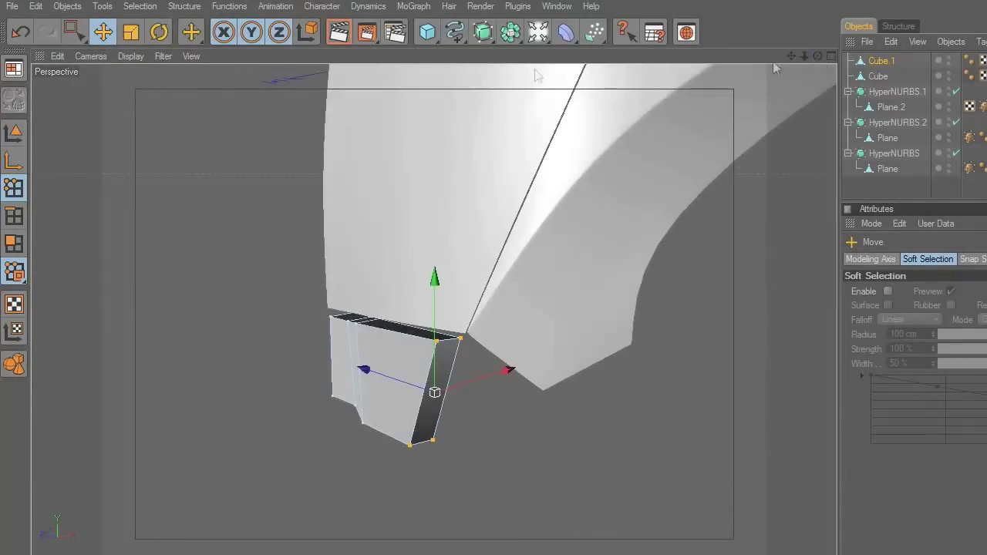
left_click_drag(75, 35, 99, 48)
left_click(549, 443)
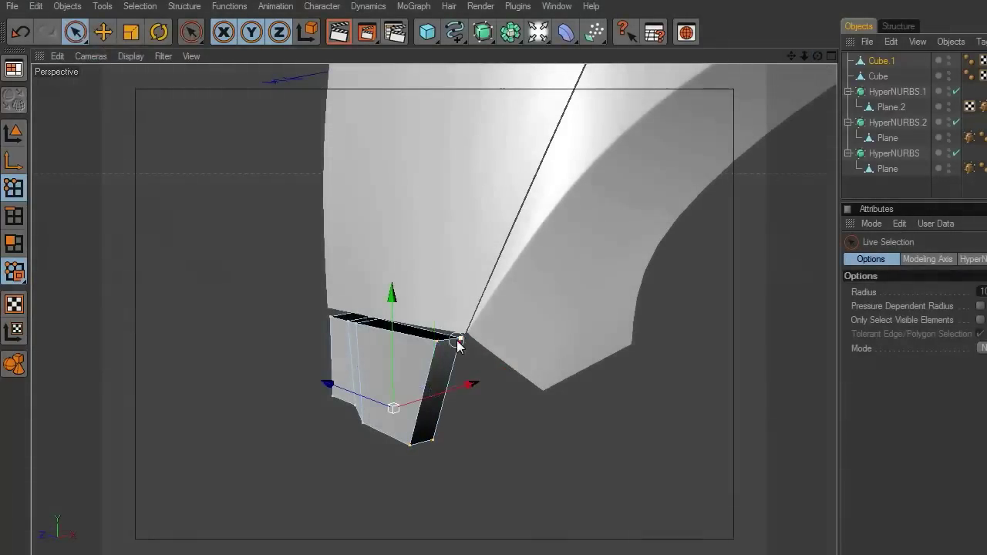
left_click_drag(438, 445, 435, 442)
left_click_drag(427, 382, 414, 379)
Step: Select the cube's outer-end polygon with Only Select Visible Elements enabled and extrude it about 34.8 cm outward
left_click(11, 240)
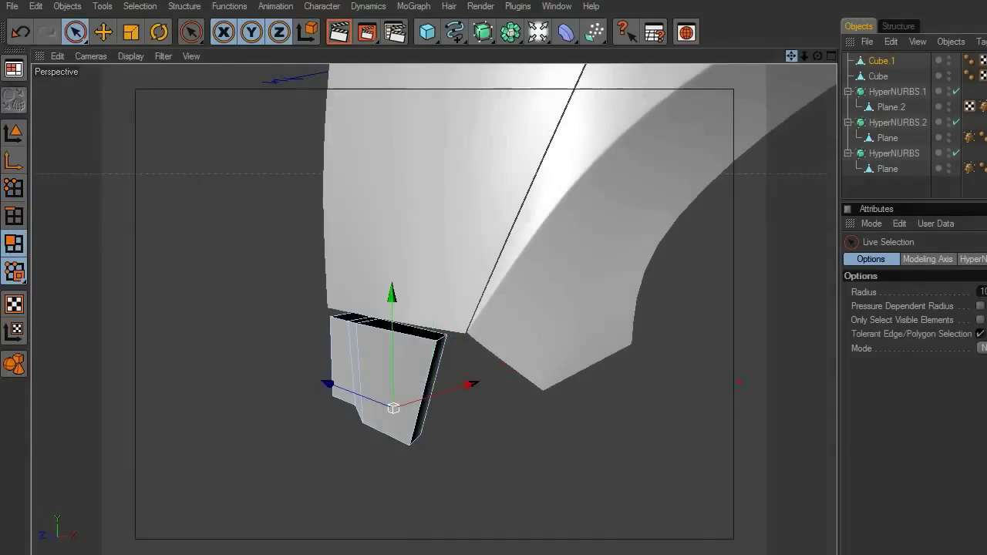
middle_click_drag(739, 382, 672, 287, "alt")
left_click_drag(819, 56, 872, 56)
left_click(340, 235)
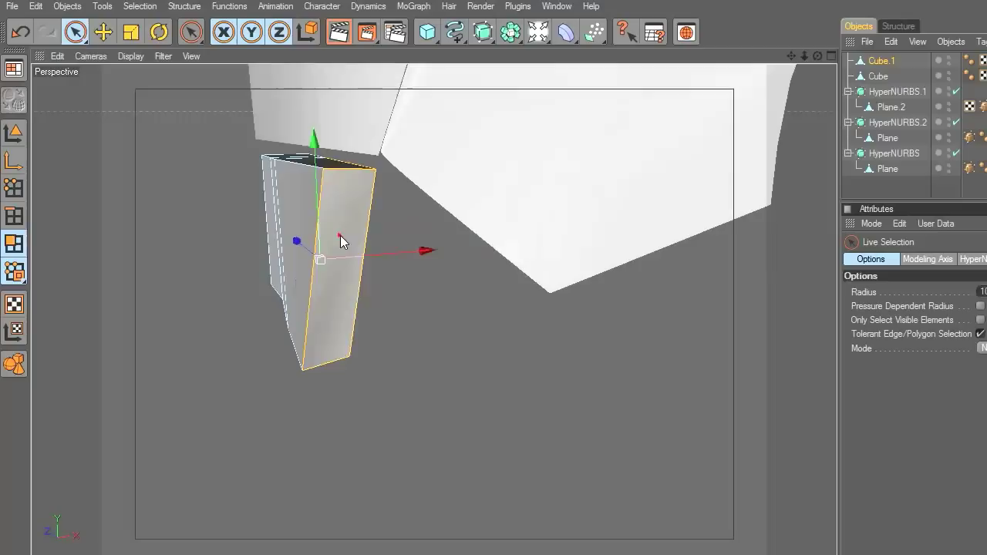
left_click(980, 320)
left_click_drag(839, 336, 822, 331)
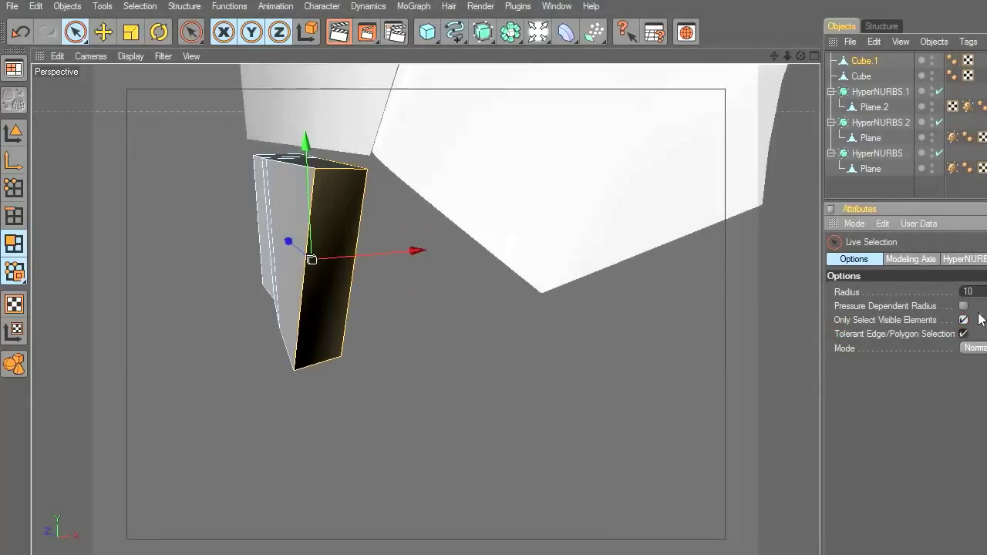
left_click(343, 272)
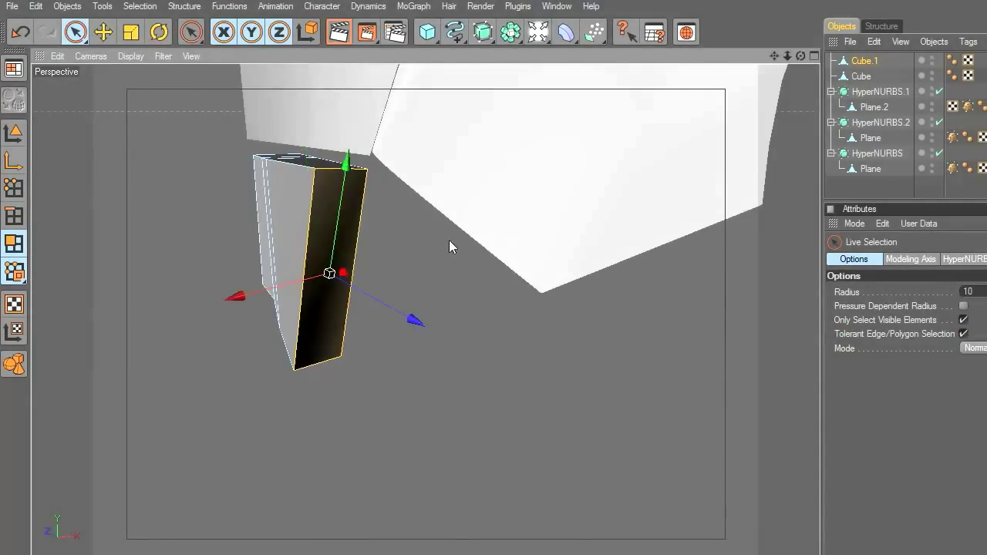
right_click(453, 236)
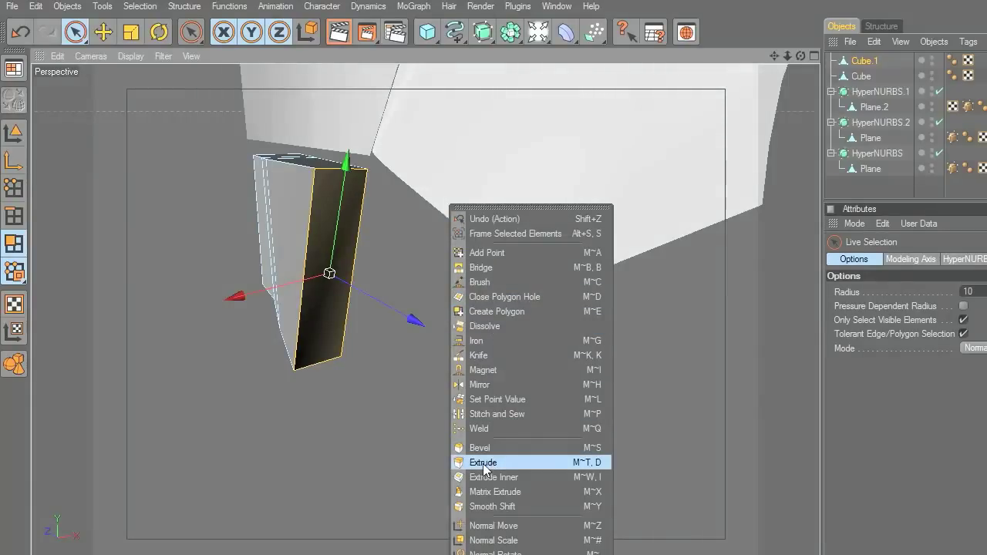
left_click(484, 465)
left_click_drag(483, 465, 547, 373)
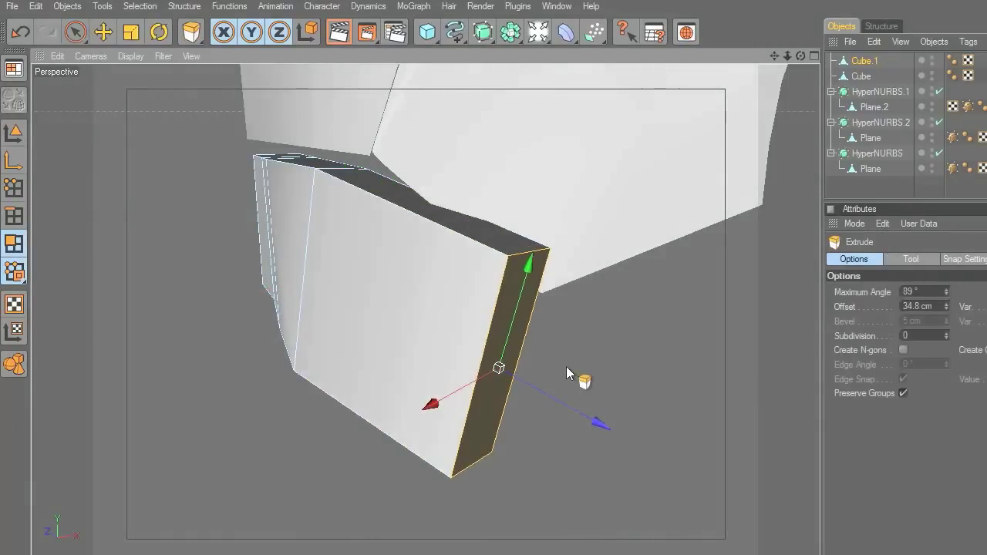
Step: Move and rotate the extruded end face in the Front view to the slanted mouthpiece outline below the cheek panel's corner
middle_click(588, 359)
middle_click(683, 415)
left_click_drag(535, 299, 562, 374)
mouse_move(569, 438)
left_mouse_down()
mouse_move(584, 441)
mouse_move(555, 432)
left_mouse_up()
key("r")
left_click_drag(627, 486, 638, 452)
left_click_drag(503, 433, 515, 450)
left_click(105, 36)
left_click_drag(727, 386, 745, 384)
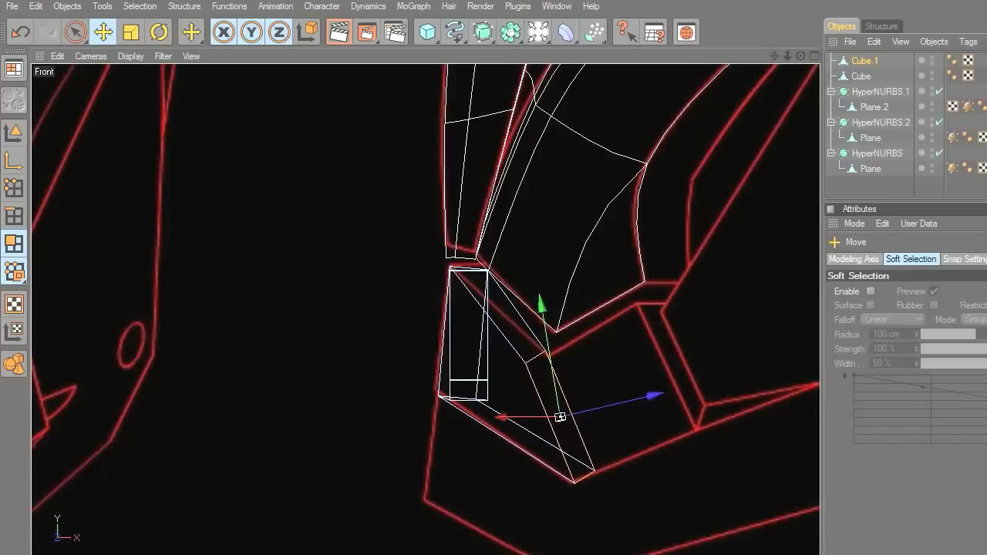
Step: Select the upper points of the extruded end and shift them in the Front view toward the blueprint corner
middle_click(636, 352)
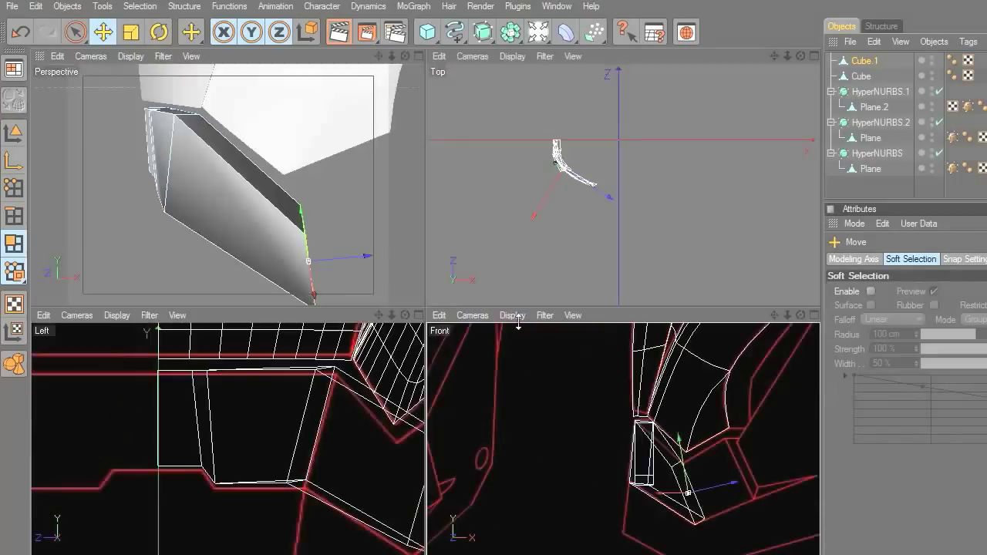
middle_click(344, 273)
left_click_drag(801, 57, 678, 80)
left_click(14, 188)
left_click(75, 31)
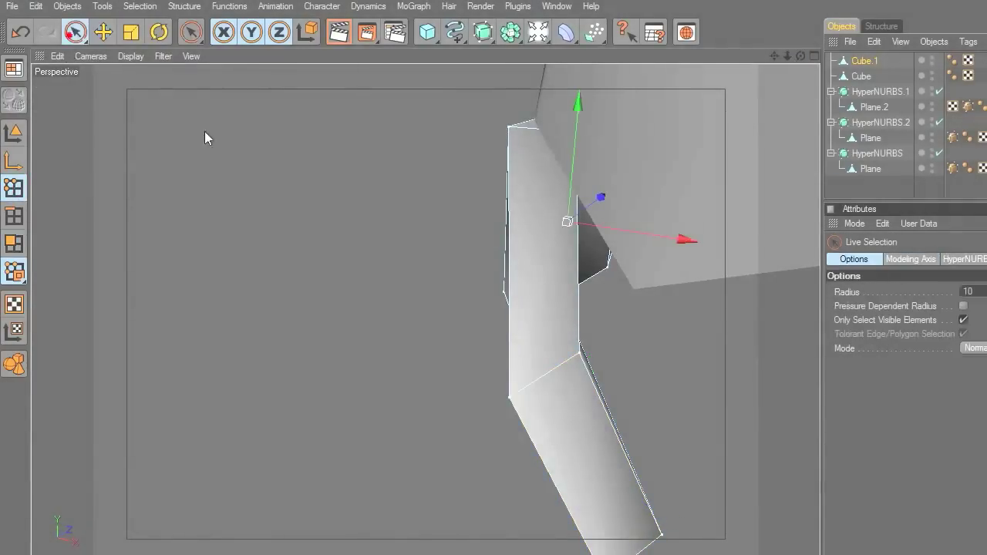
middle_click(641, 351)
middle_click(685, 359)
left_click(103, 33)
left_click_drag(731, 383, 756, 374)
Step: Move the upper and lower points of the extruded end along Z in the Left view onto the mouthpiece outline
middle_click(632, 284)
middle_click(409, 364)
scroll(529, 356, "down", 2)
left_click_drag(774, 55, 694, 65)
left_click_drag(637, 316, 543, 313)
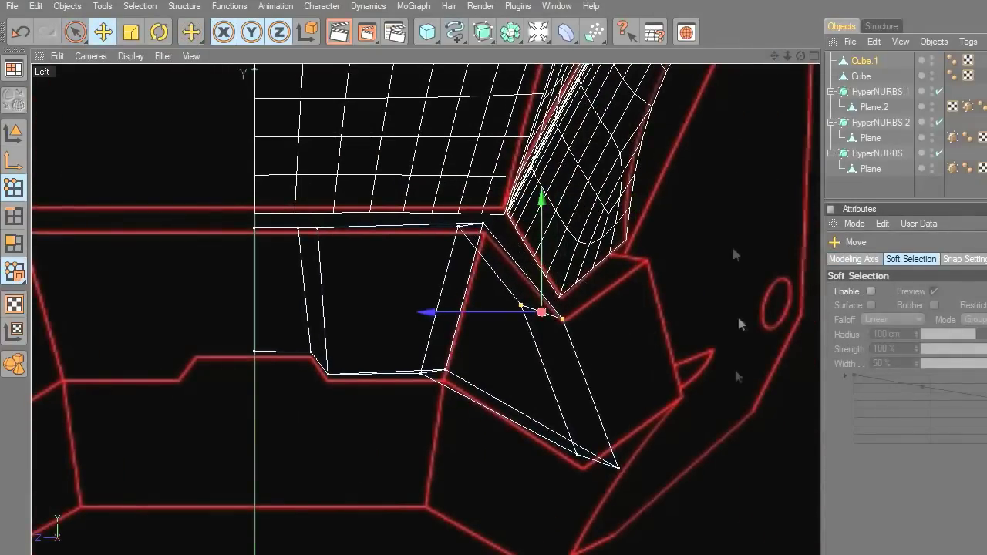
key("space")
key("space")
left_click_drag(570, 466, 538, 466)
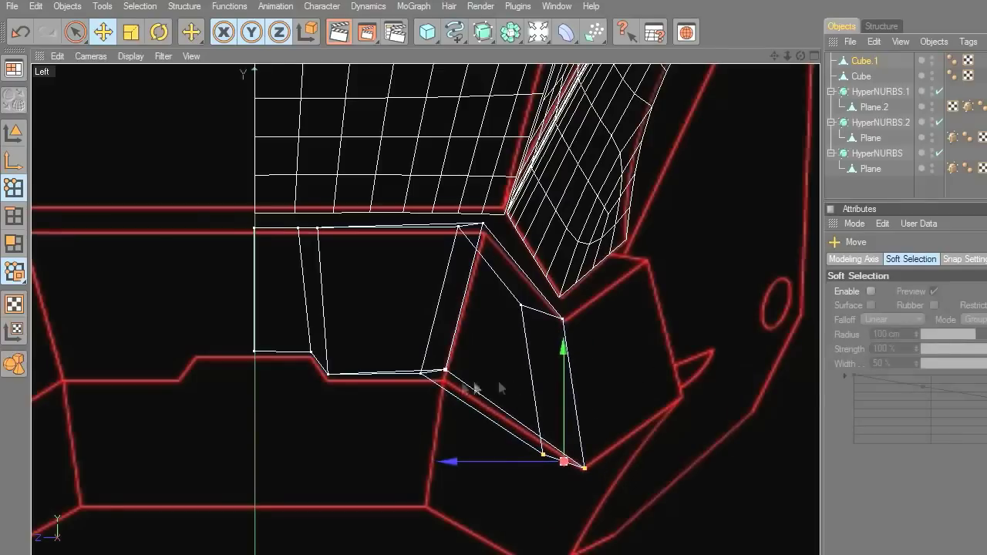
Step: Shift the two inner points at the bend outward in the Left view and nudge the extrusion's lower end points along Z
left_click(420, 374)
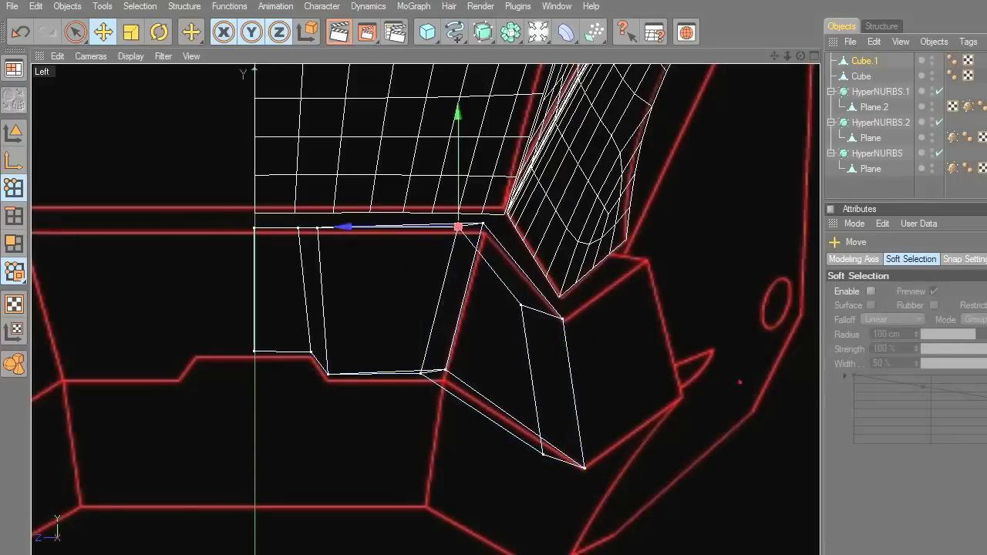
key("space")
left_click(963, 319)
mouse_move(423, 372)
left_mouse_down()
mouse_move(445, 370)
mouse_move(458, 228)
left_mouse_up()
left_click(103, 32)
left_click_drag(490, 346, 521, 356)
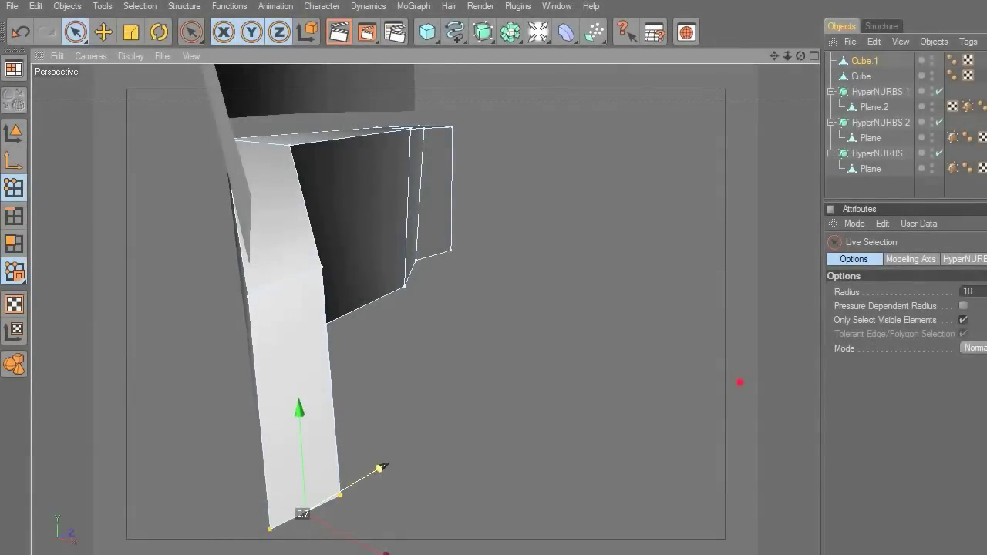
left_click_drag(380, 467, 386, 464)
Step: Select the polygon at the mouthpiece's outer end and extrude it to form the next side segment
left_click(14, 244)
left_click(319, 350)
scroll(528, 419, "down", 4)
left_click_drag(800, 55, 941, 62)
middle_click_drag(590, 287, 685, 323, "alt")
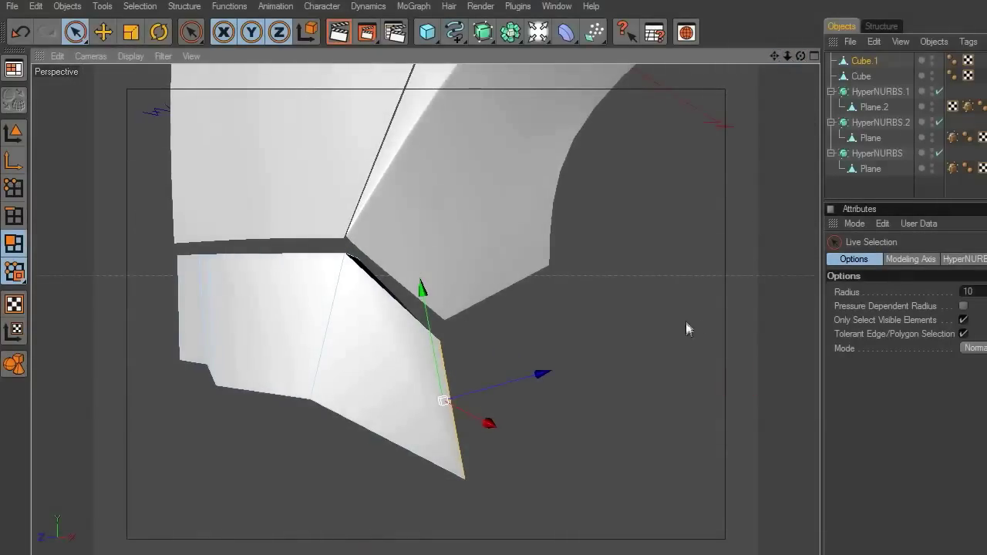
right_click(661, 283)
left_click(660, 458)
left_click_drag(661, 458, 172, 131)
Step: Raise the new segment's end face along Y and pull it back slightly along its normal
left_click(104, 31)
left_click_drag(800, 55, 637, 156)
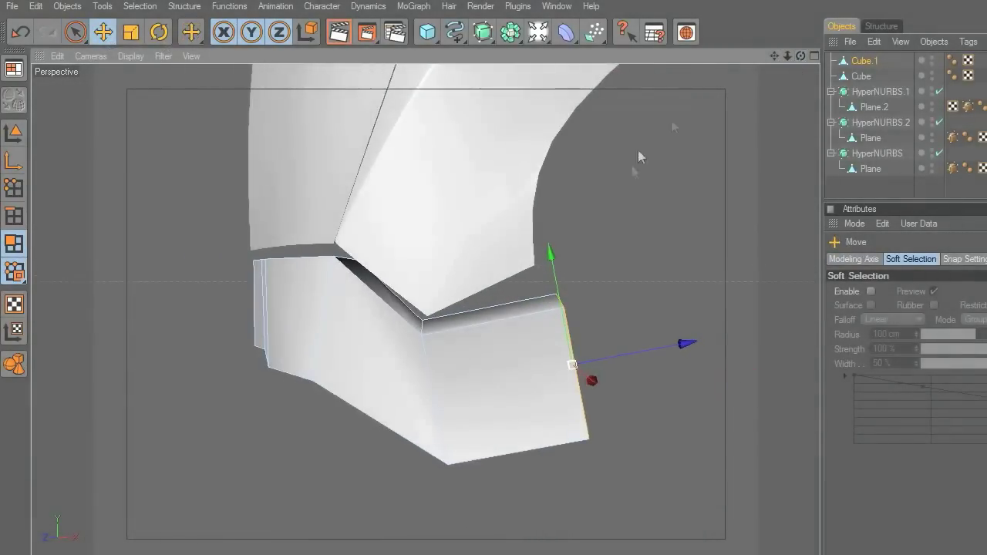
left_click_drag(549, 254, 542, 224)
left_click_drag(681, 313, 665, 315)
Step: Pull the new segment's end face inward in the Front view to meet the side outline of the mouthpiece
middle_click(686, 362)
middle_click(686, 410)
scroll(751, 288, "up", 1)
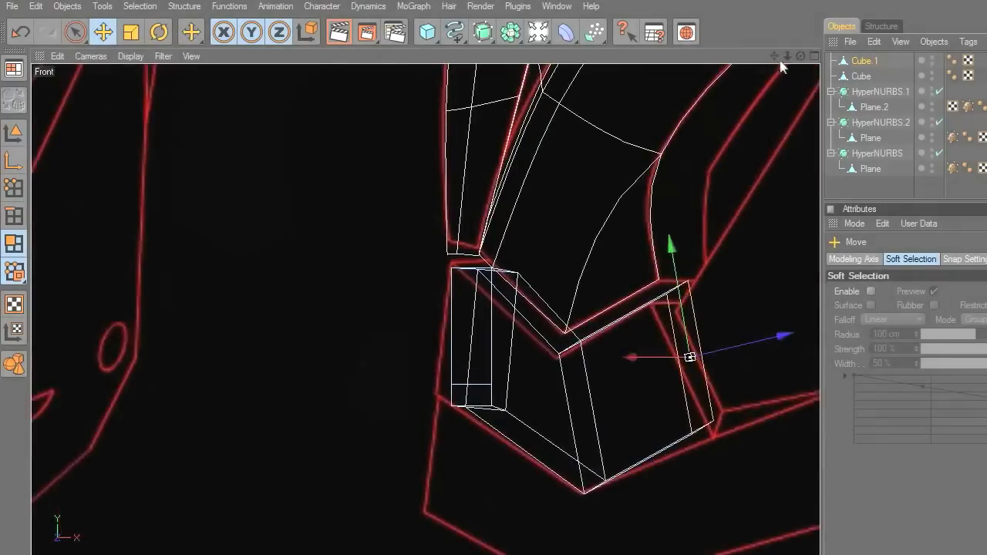
left_click_drag(774, 56, 642, 330)
scroll(644, 334, "up", 2)
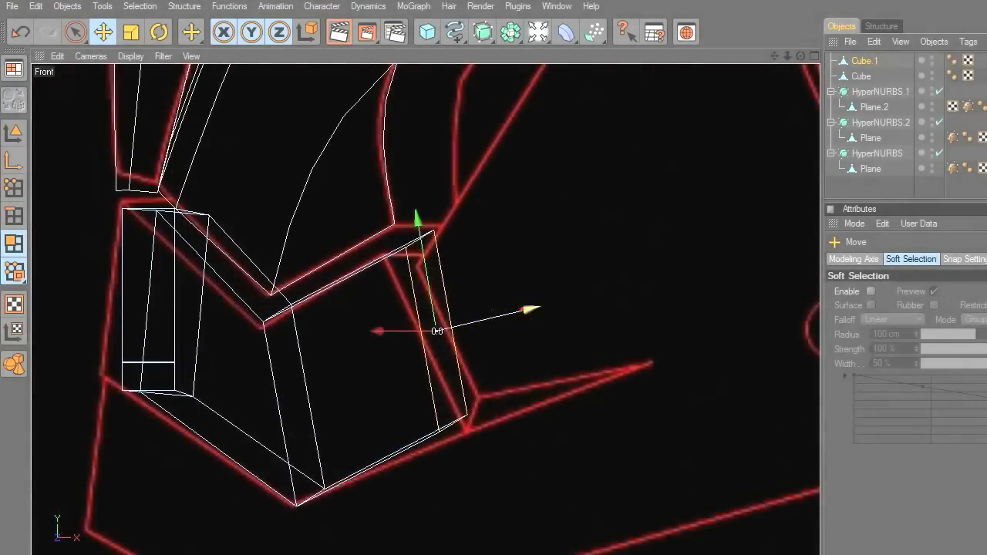
left_click_drag(524, 314, 505, 318)
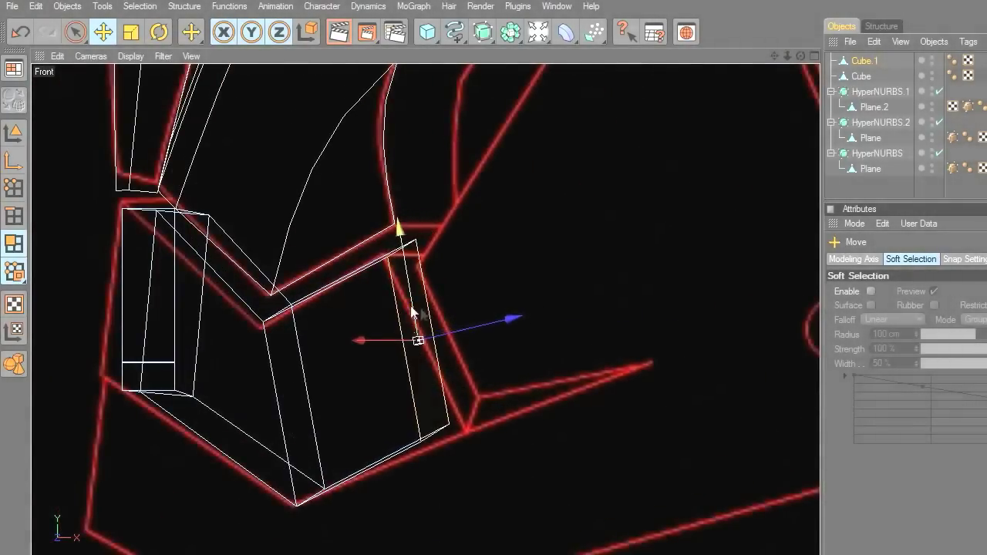
Step: Select the lower points of the segment's end in the Front view and move them onto the outline's lower outer corner
scroll(607, 363, "down", 2)
left_click(740, 382)
left_click(75, 32)
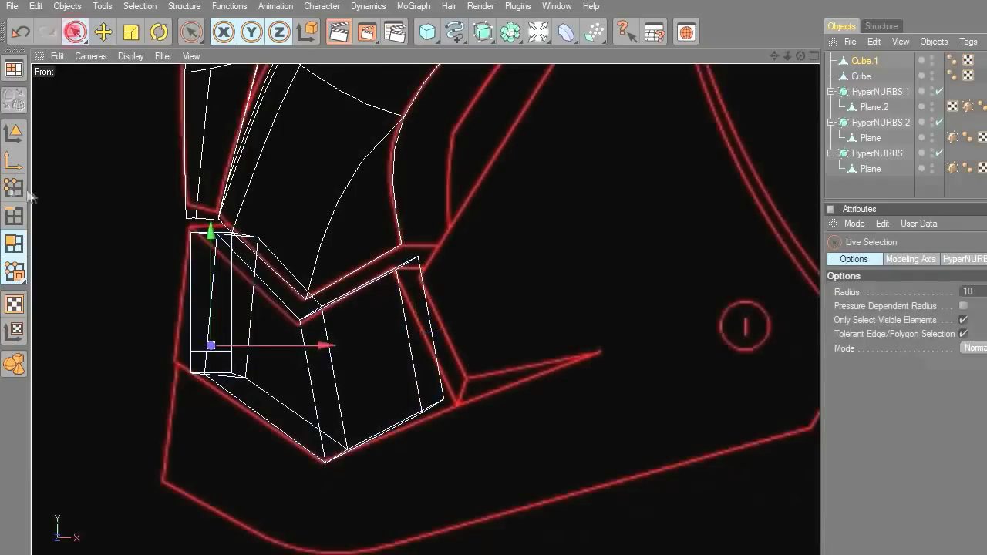
left_click(14, 189)
left_click_drag(413, 415, 446, 400)
left_click(103, 32)
left_click_drag(555, 369, 589, 359)
Step: Move the segment's rear lower and rear upper points individually in the Front view onto the inner blueprint line
left_click(75, 33)
left_click(547, 230)
left_click(479, 388)
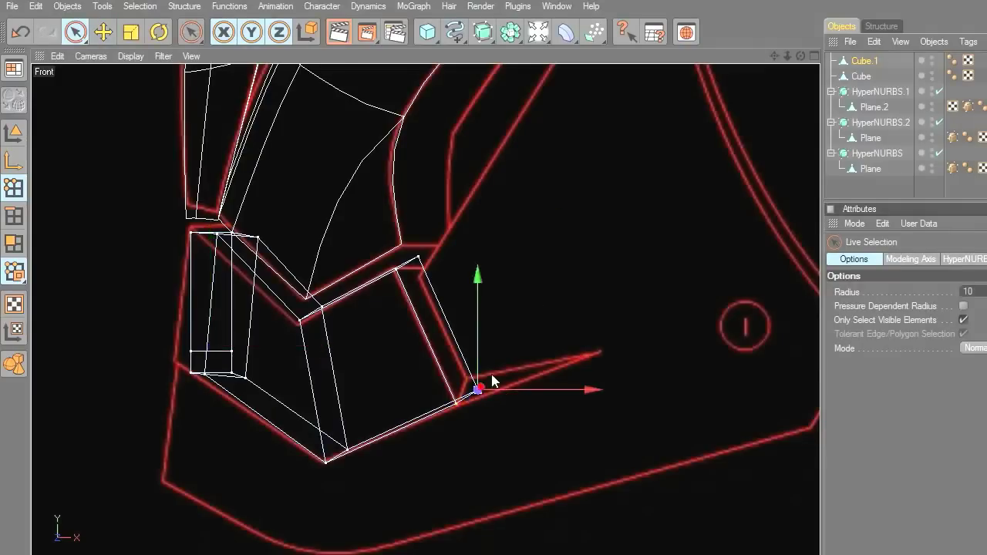
left_click_drag(478, 274, 477, 260)
left_click_drag(520, 376, 510, 376)
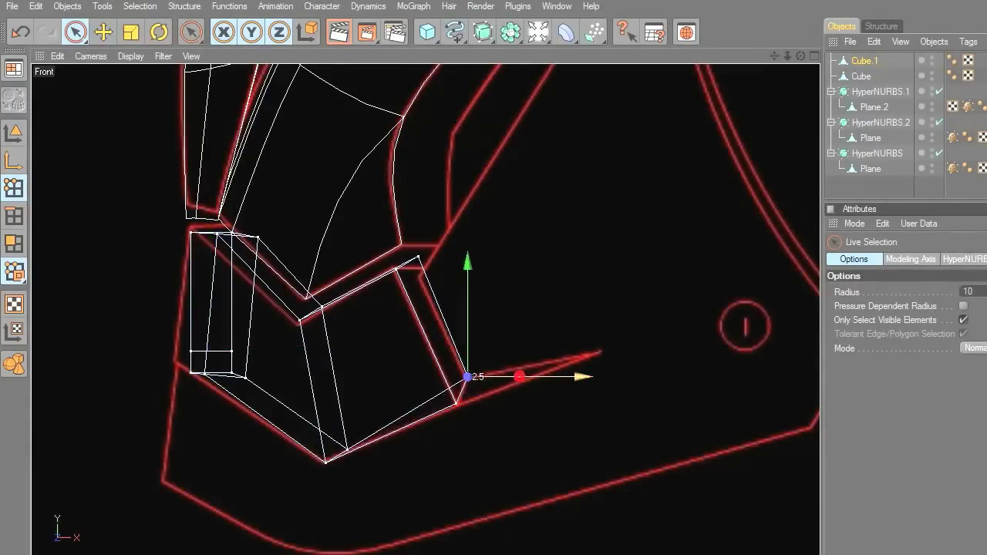
left_click_drag(417, 143, 418, 156)
left_click_drag(534, 270, 537, 269)
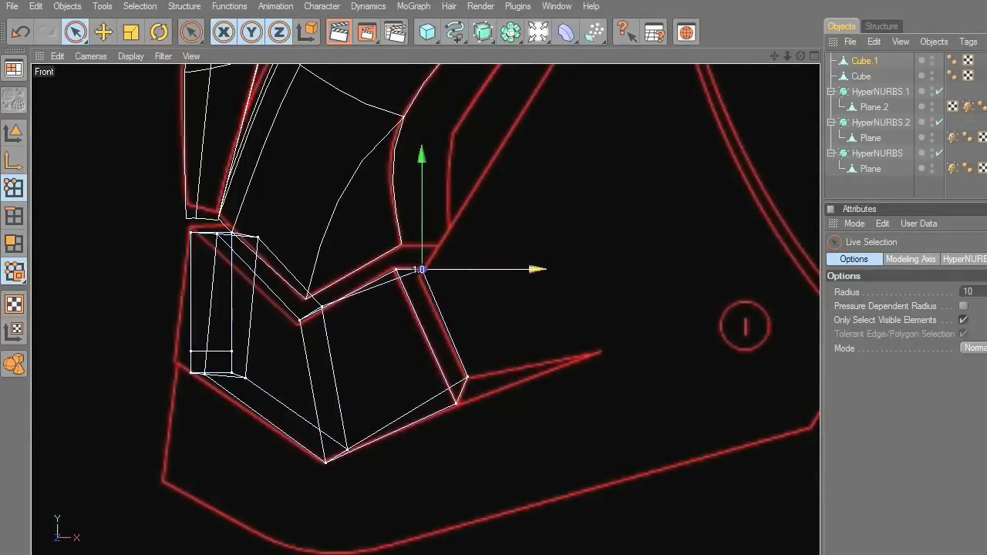
left_click(556, 265)
Step: Select the front upper edges of the mouthpiece object Cube.1 in edge mode in the Perspective view
middle_click(588, 333)
middle_click(333, 261)
scroll(549, 351, "down", 3)
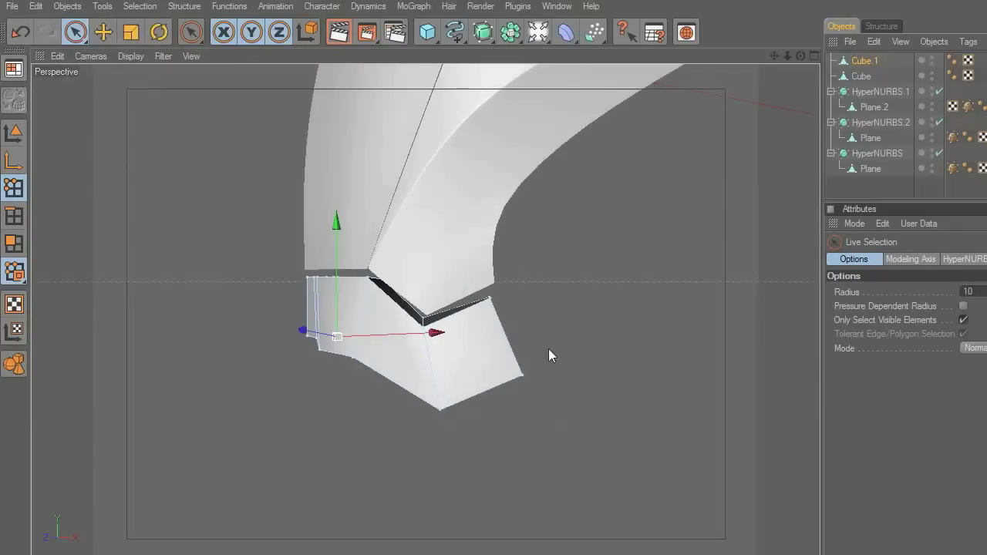
left_click_drag(816, 72, 797, 137, "alt")
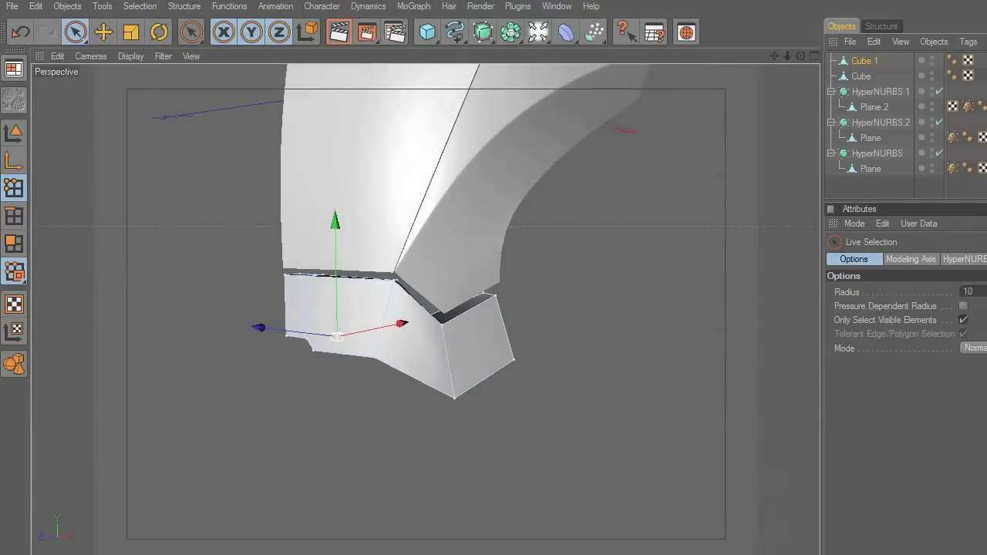
left_click_drag(493, 324, 440, 297, "alt")
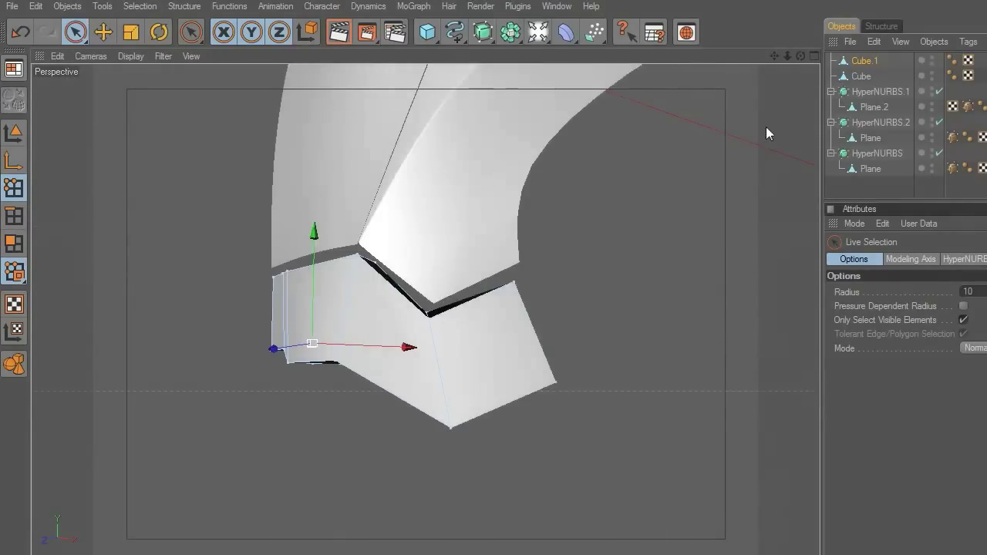
left_click_drag(803, 58, 738, 386)
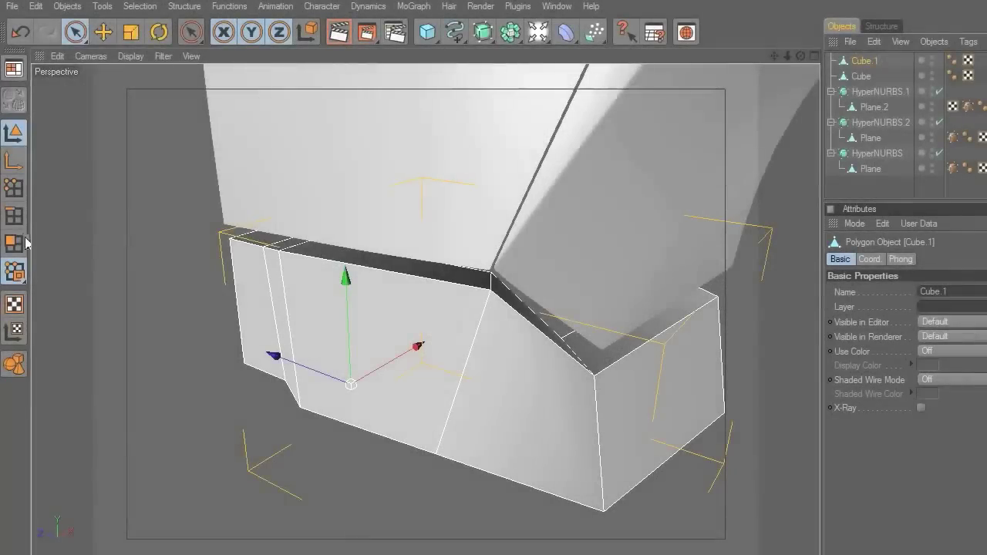
left_click(14, 216)
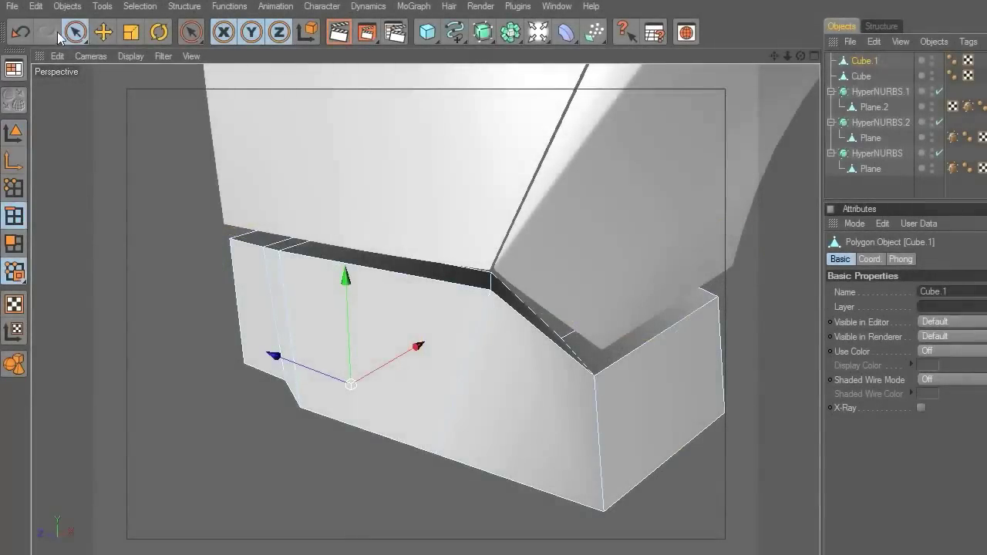
left_click(76, 33)
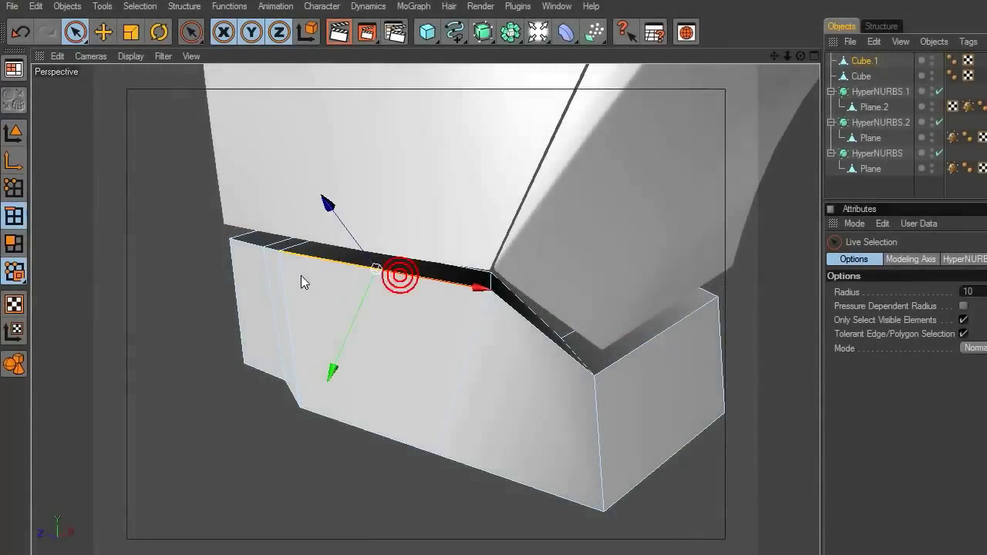
left_click(397, 280)
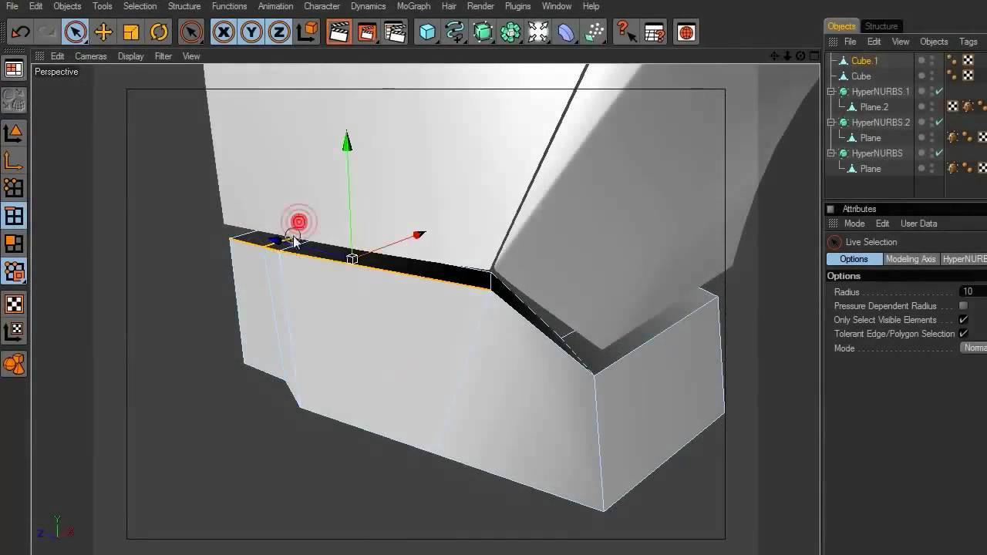
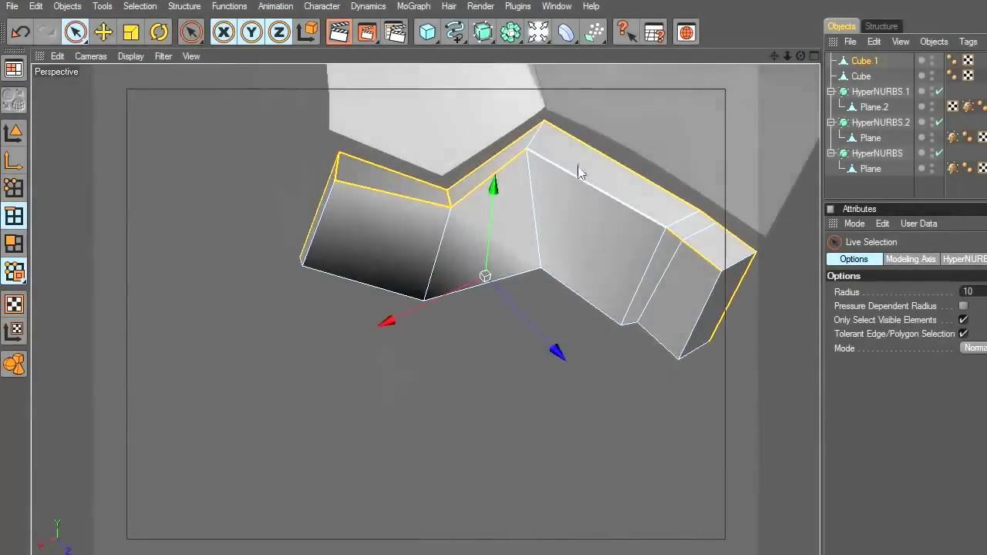
Step: Add the mouthpiece's remaining outline edges, around both ends and along the bottom, to the edge selection
left_click_drag(774, 55, 665, 14)
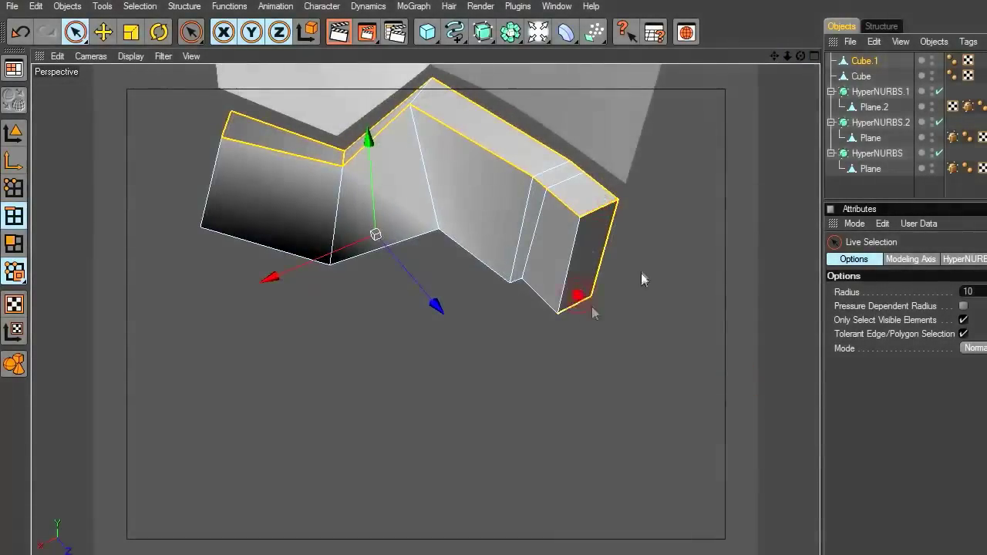
left_click(231, 205, "shift")
left_click_drag(801, 55, 813, 117)
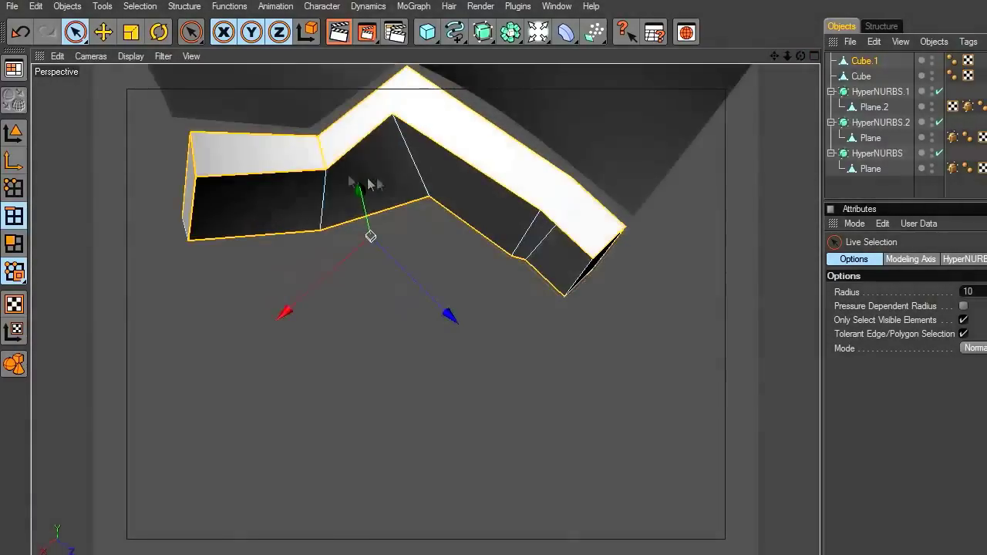
left_click_drag(787, 56, 789, 30)
left_click(394, 178, "shift")
left_click_drag(805, 62, 801, 56)
left_click(272, 302, "shift")
left_click(328, 359, "shift")
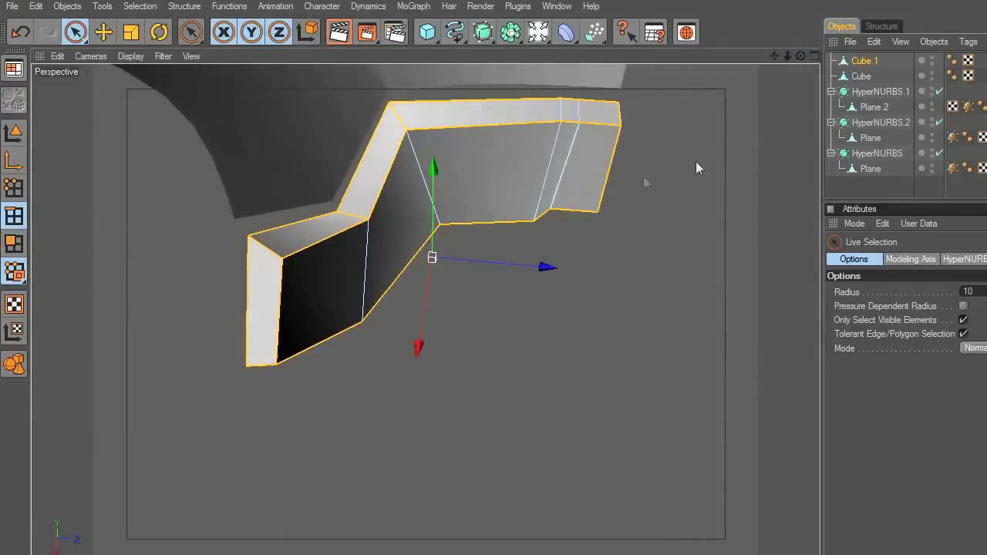
left_click_drag(800, 56, 668, 98)
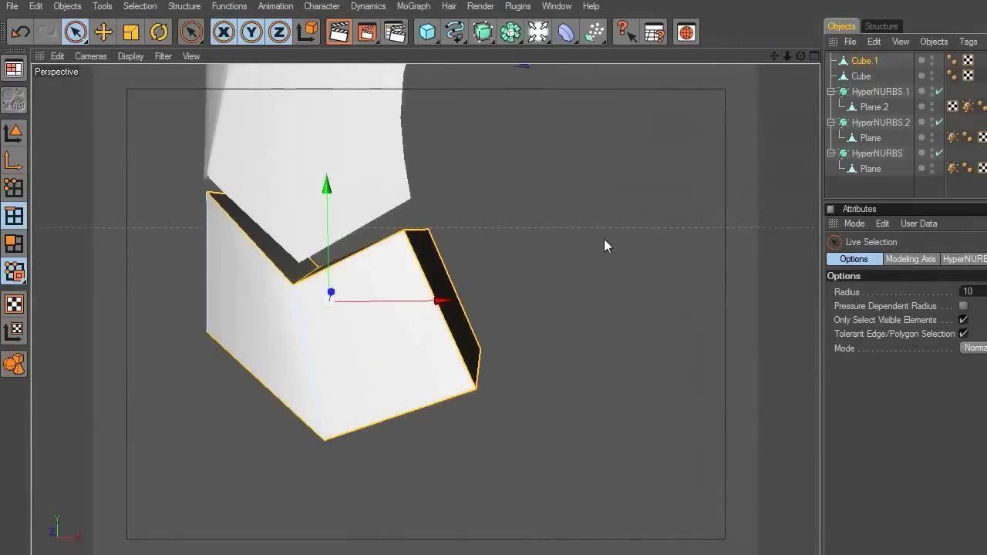
Step: Bevel the selected outline edges of the mouthpiece slightly, with one subdivision and the Linear type
left_click_drag(621, 222, 634, 229, "alt")
right_click(496, 145)
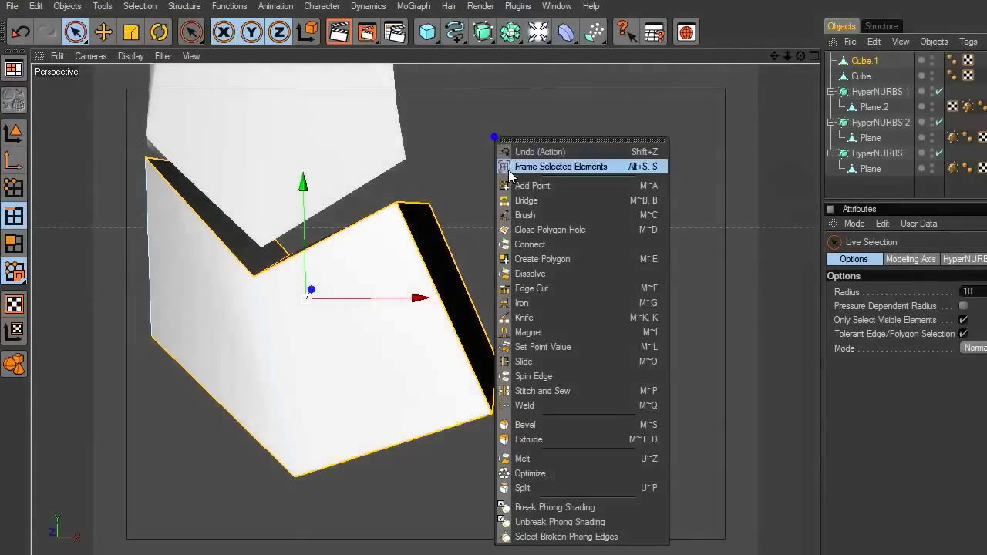
left_click(548, 426)
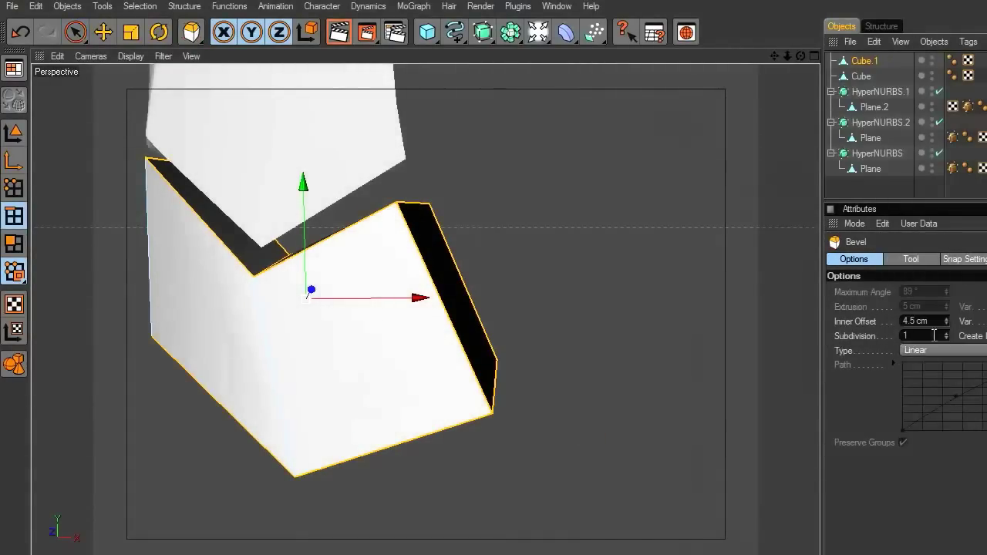
left_click_drag(800, 57, 738, 381)
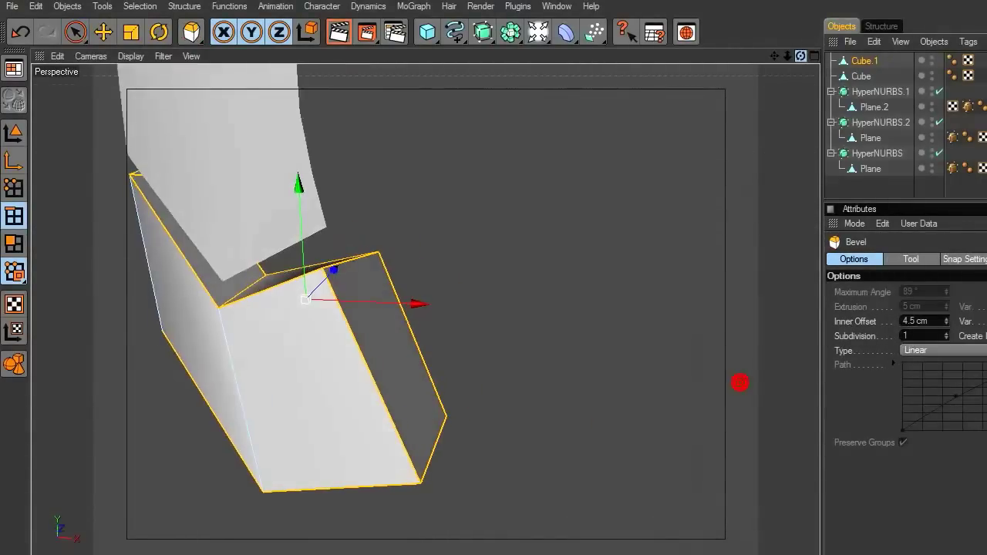
left_click_drag(775, 55, 910, 51)
left_click_drag(703, 109, 715, 109)
right_click_drag(637, 271, 71, 104, "alt")
Step: Return to whole-object mode, deselect the mouthpiece and examine its bevelled edges beside the face panels
left_click(75, 32)
left_click(120, 138)
left_click(14, 133)
left_click(145, 168)
scroll(174, 184, "down", 5)
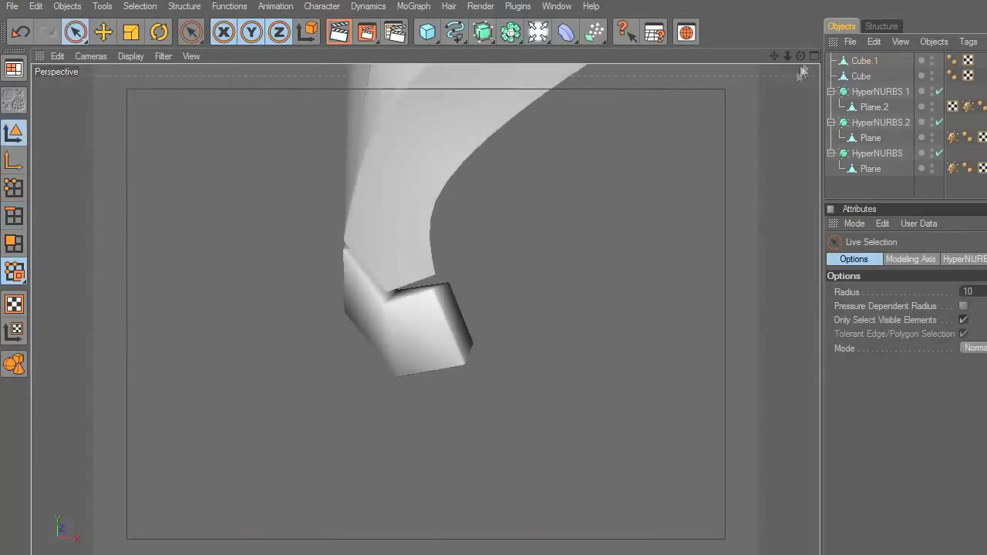
left_click_drag(800, 56, 879, 62)
scroll(731, 207, "down", 4)
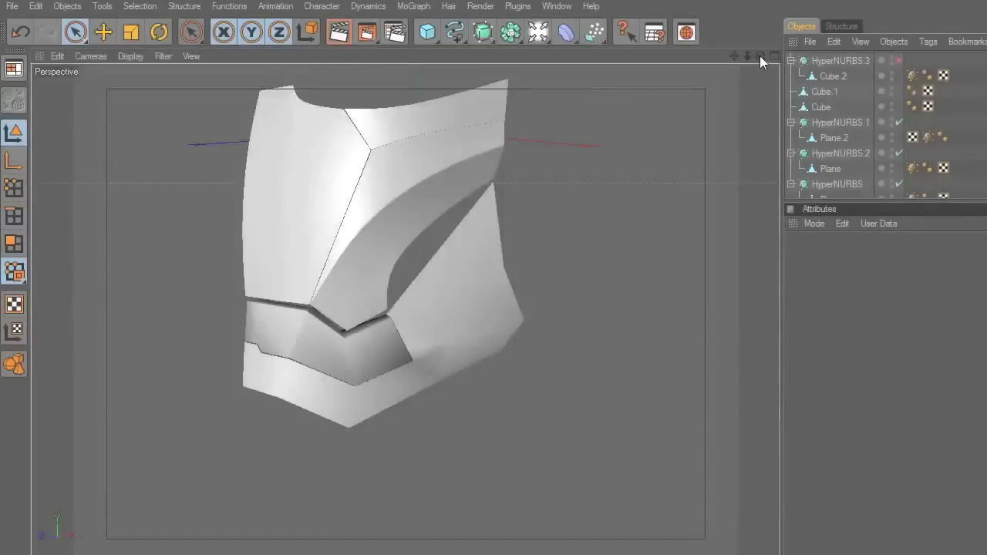
Step: Enable HyperNURBS.3 to smooth the chin and jaw panel, and check it from several angles
left_click_drag(761, 56, 738, 392)
left_click(394, 316)
left_click_drag(733, 55, 670, 229)
left_click(664, 229)
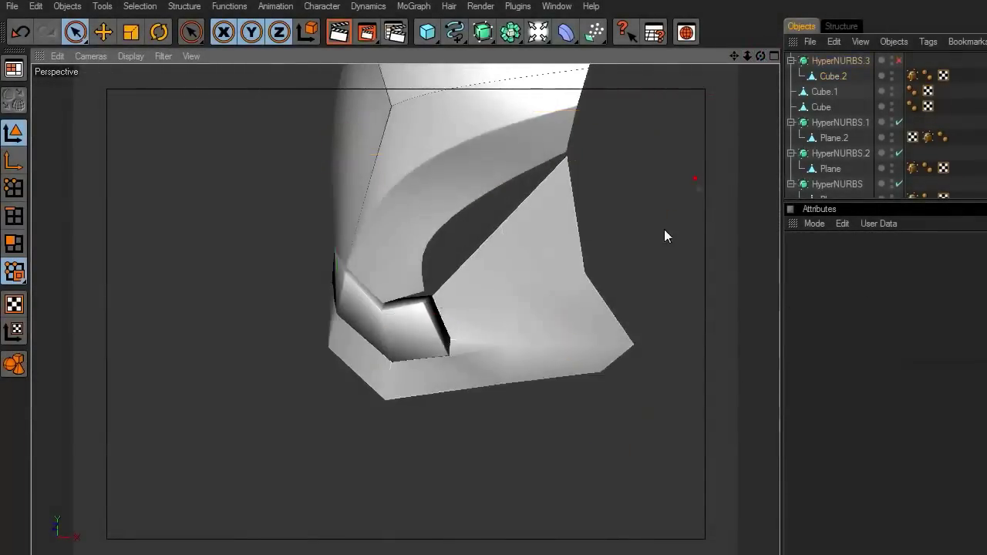
scroll(534, 434, "up", 5)
left_click_drag(747, 56, 668, 185)
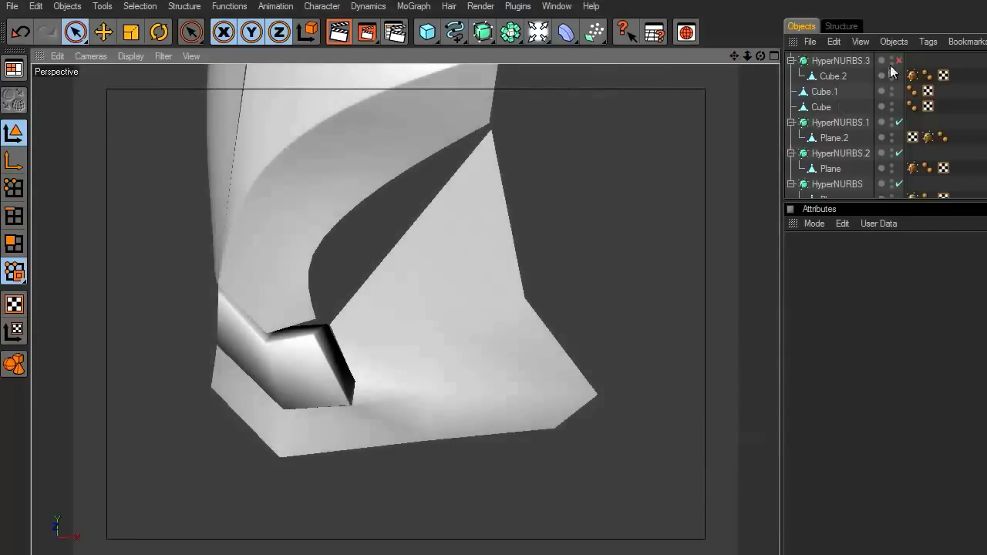
left_click(897, 61)
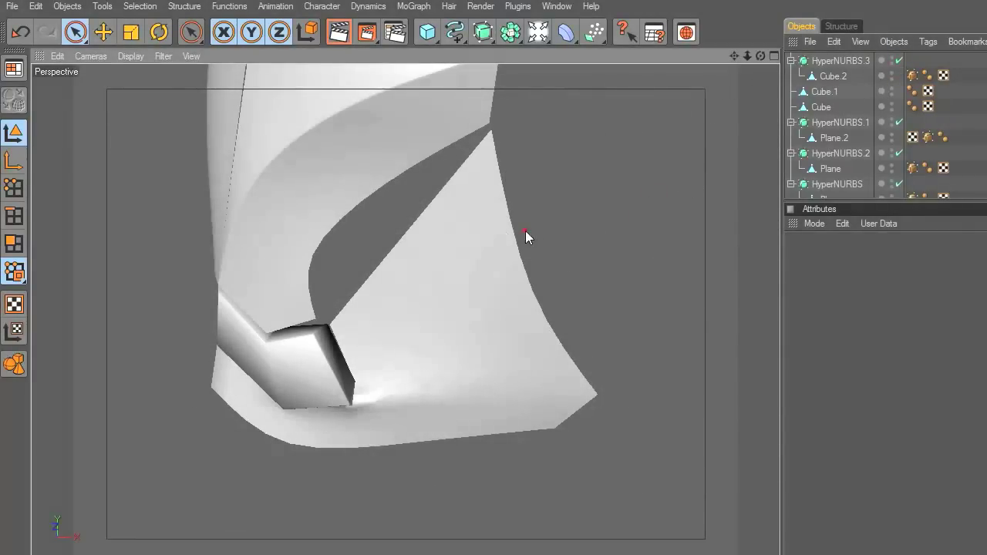
left_click(498, 239)
left_click_drag(760, 55, 694, 138)
left_click(692, 140)
left_click(432, 327)
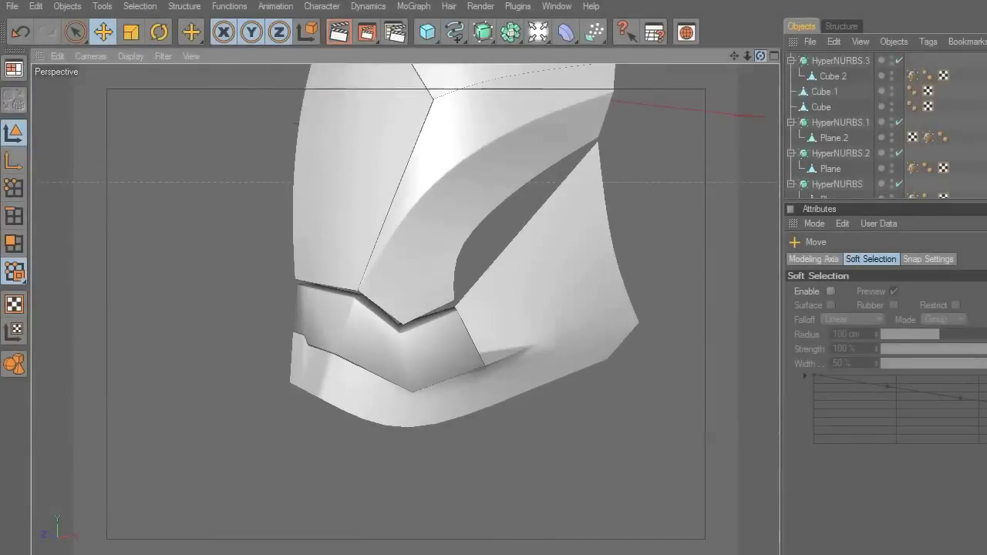
Step: Add a Sphere in the Front view and move it over the side-view helmet dome of the blueprint
left_click_drag(740, 57, 701, 532)
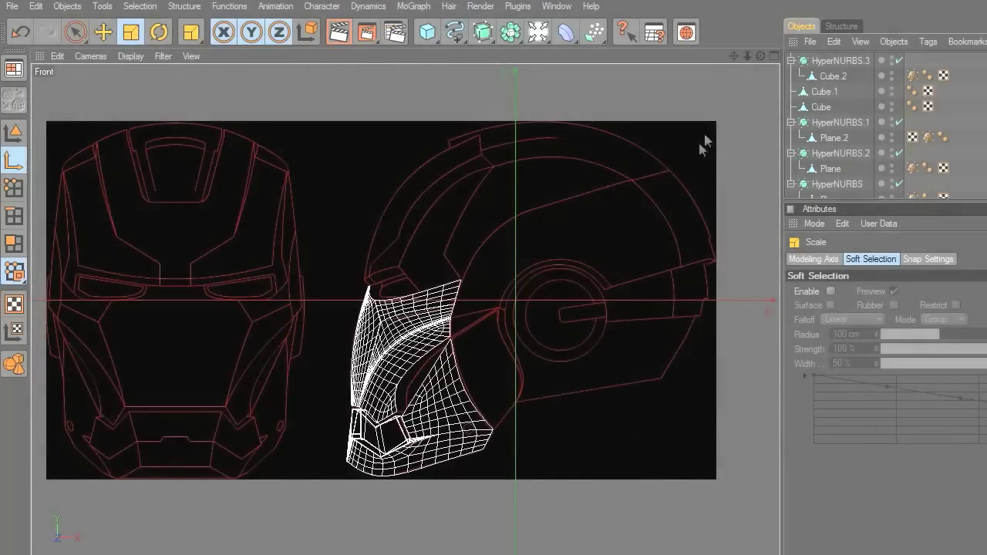
left_click_drag(734, 56, 714, 94)
left_click_drag(430, 35, 572, 50)
left_click(108, 35)
left_click_drag(496, 337, 520, 302)
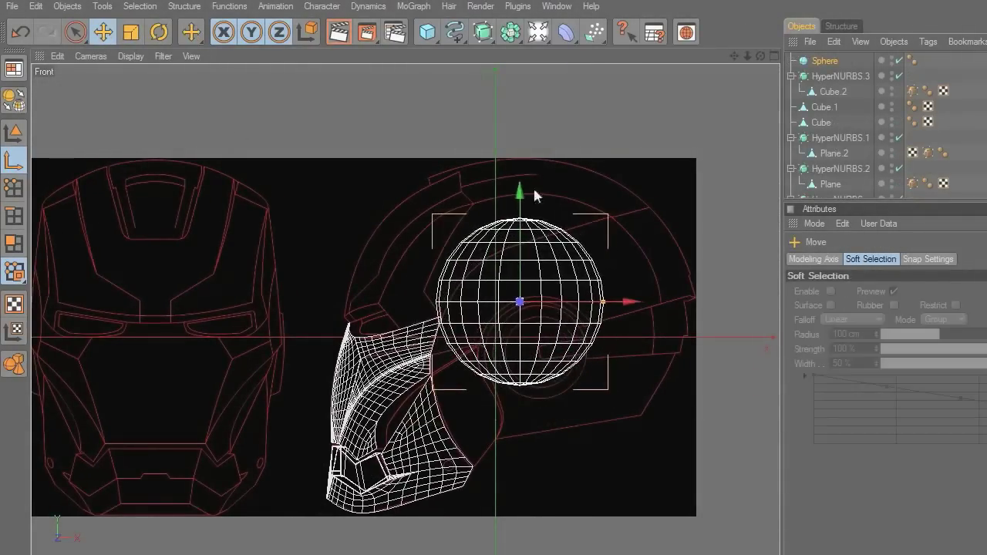
Step: Scale the sphere up uniformly and raise it slightly so its top reaches the blueprint's dome outline
left_click(132, 36)
left_click_drag(610, 355, 723, 383)
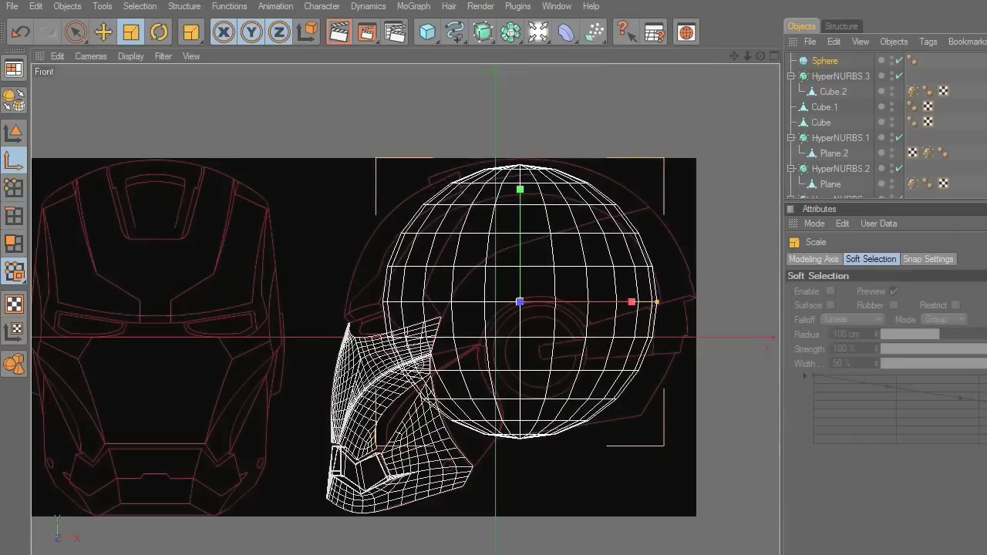
left_click(103, 36)
left_click_drag(519, 191, 520, 185)
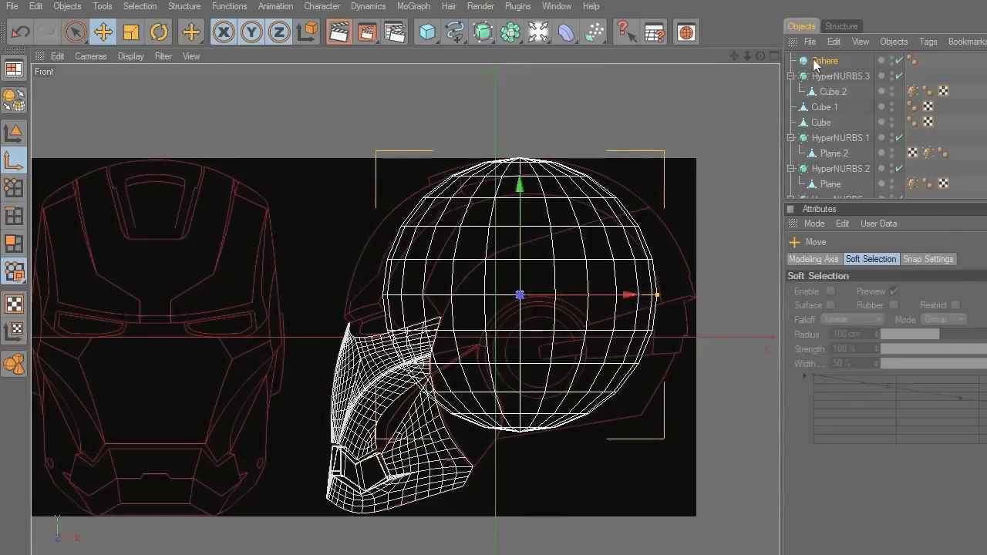
Step: Set the sphere's type to Hexahedron with 10 segments and make it editable
left_click(819, 61)
left_click(887, 322)
left_click(895, 360)
left_click_drag(900, 307, 901, 315)
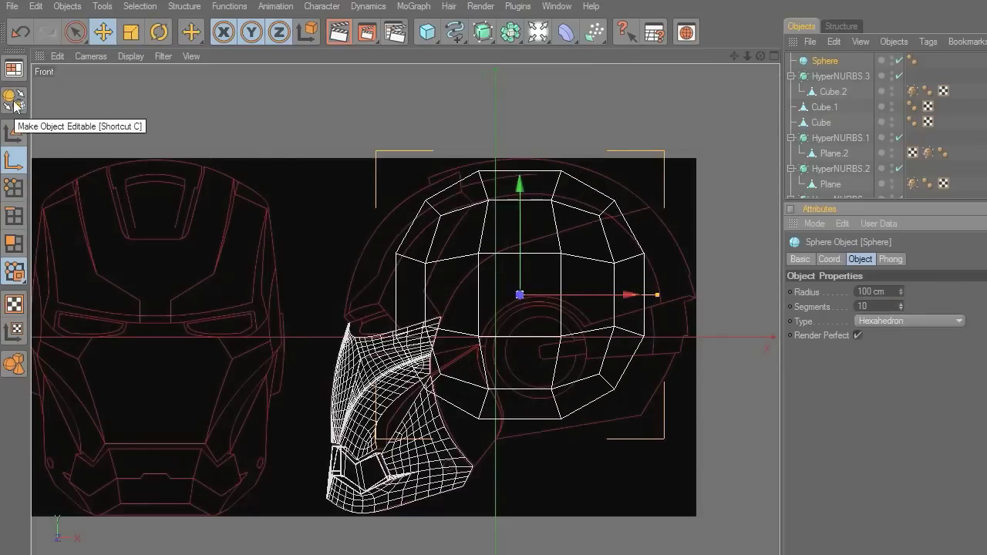
left_click(14, 101)
Step: Stretch the editable sphere along X and slightly along Y to fit the side outline of the helmet dome
left_click(130, 32)
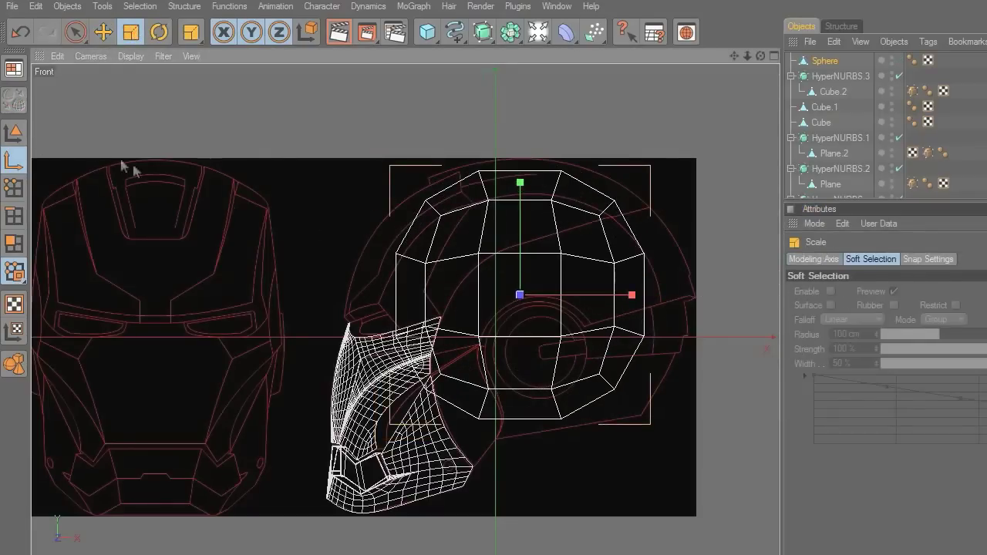
left_click(14, 133)
left_click_drag(569, 295, 589, 295)
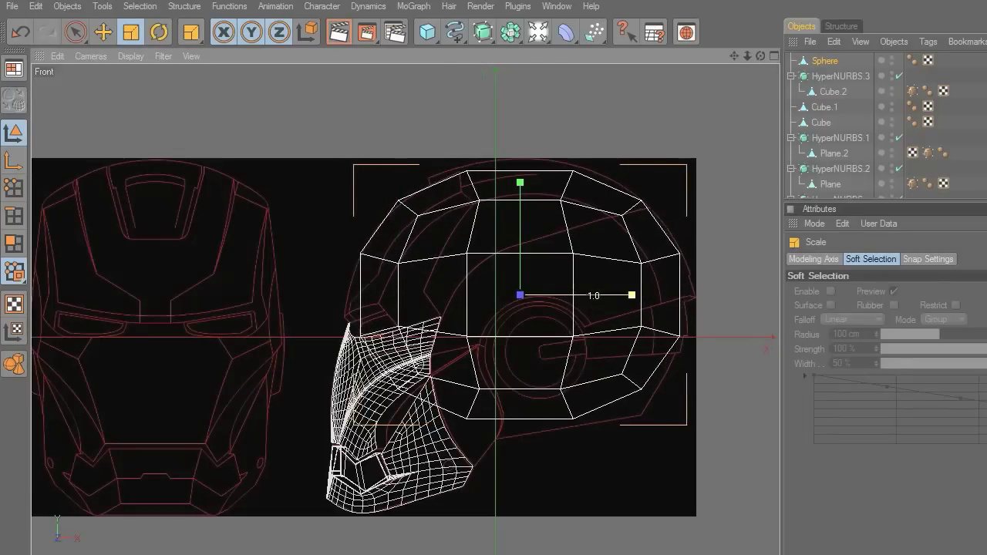
left_click_drag(522, 239, 522, 228)
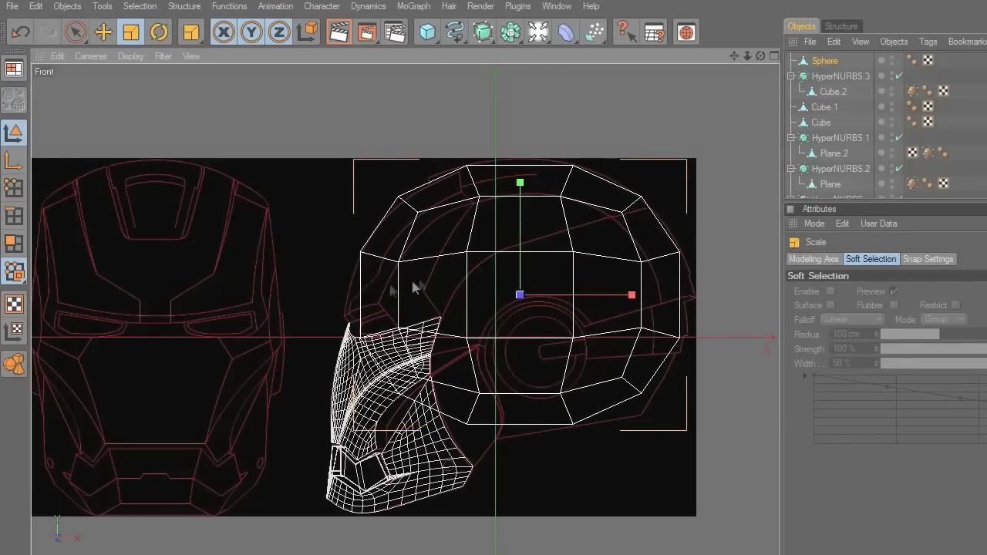
Step: Select the sphere's lower points with a rectangle selection in point mode and raise them along Y
left_click_drag(77, 40, 128, 45)
left_click(14, 188)
left_click_drag(703, 467, 289, 297)
left_click_drag(519, 265, 520, 237)
Step: Select the sphere's lower front points and move them onto the blueprint's front brow corner
left_click_drag(357, 296, 378, 312)
scroll(405, 318, "up", 8)
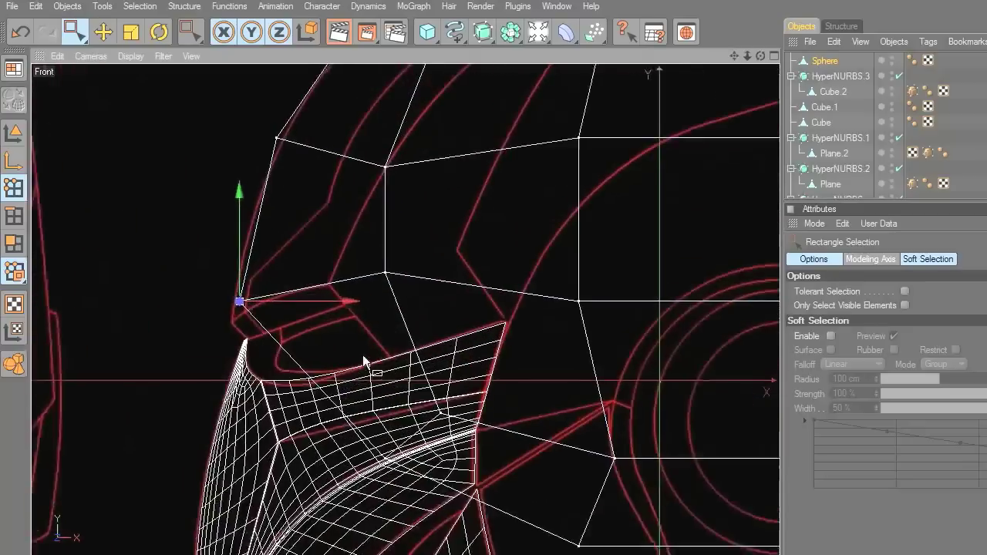
left_click_drag(229, 182, 227, 209)
left_click_drag(229, 262, 228, 271)
left_click_drag(301, 324, 294, 324)
scroll(437, 316, "down", 5)
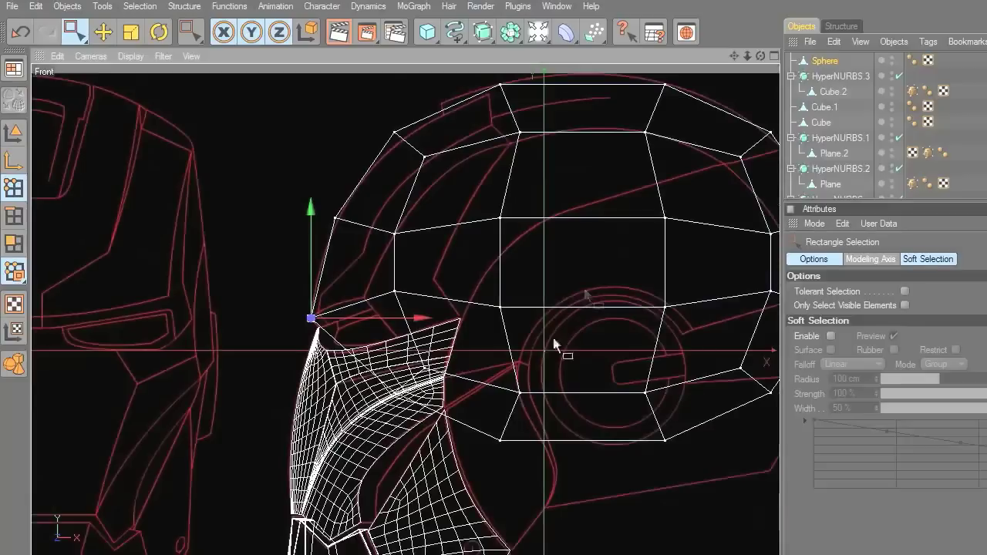
Step: Delete the sphere's lower front and lower middle polygons with Live Selection in polygon mode
left_click_drag(734, 56, 641, 25)
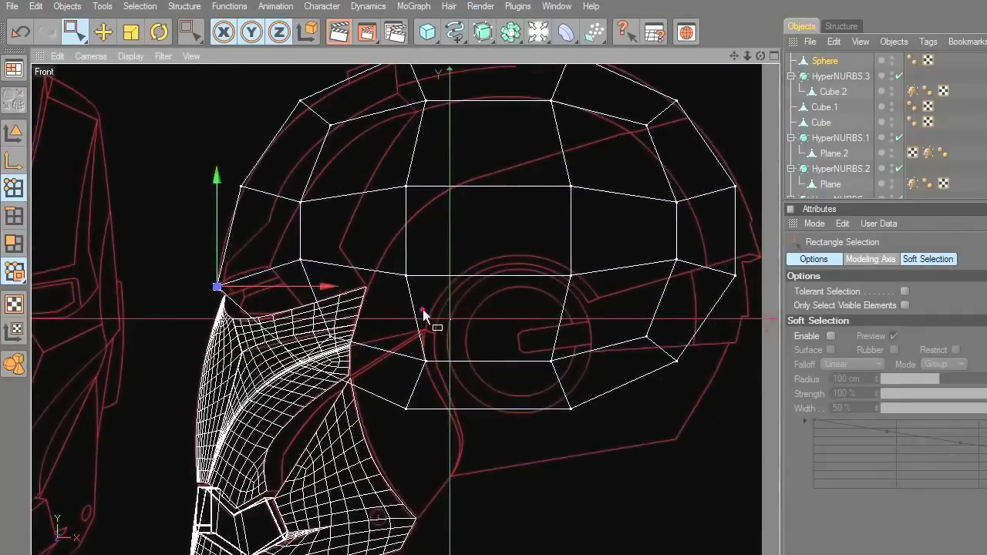
left_click(13, 244)
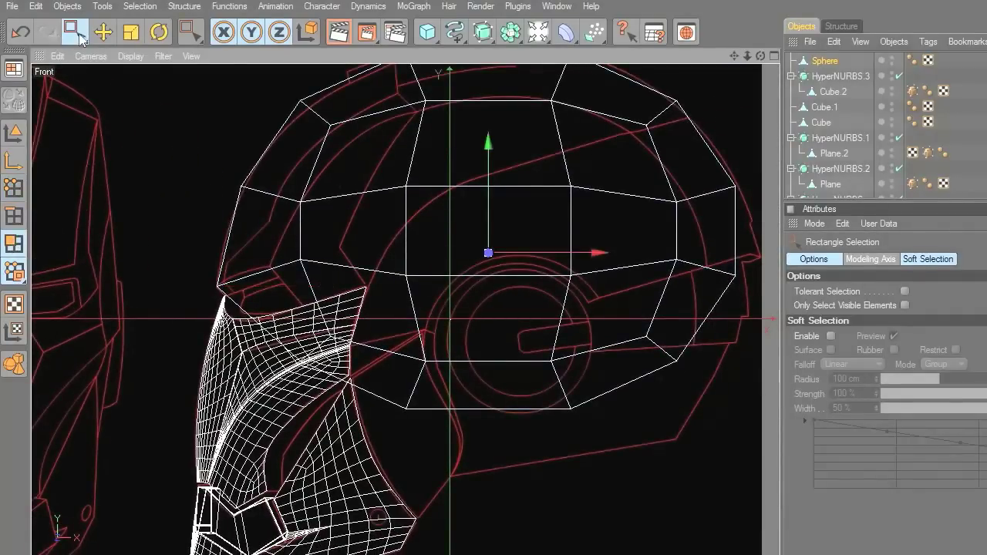
left_click_drag(79, 38, 94, 47)
left_click(270, 324)
key("Delete")
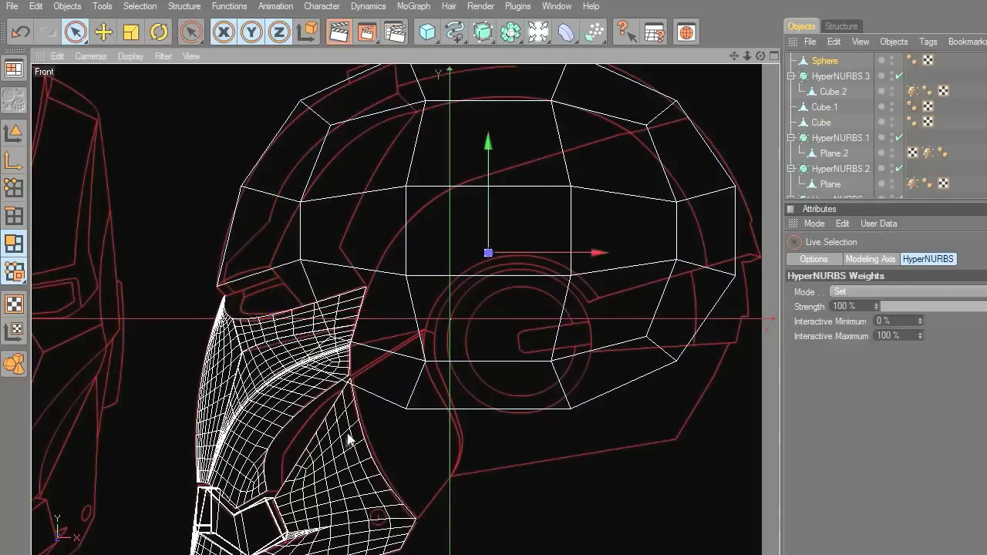
left_click(363, 392)
key("Delete")
left_click_drag(497, 342, 496, 367)
key("Delete")
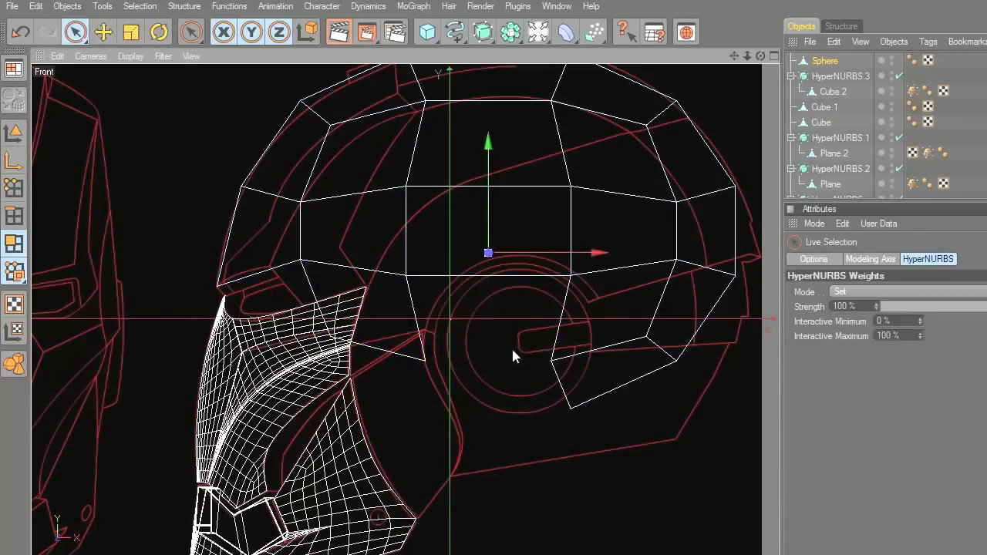
Step: In point mode, select the dome's lower rear points and move them back toward the blueprint's rear helmet outline
left_click(14, 185)
left_click_drag(80, 37, 95, 60)
left_click_drag(527, 337, 611, 461)
left_click_drag(615, 386, 636, 386)
left_click_drag(586, 366, 614, 346)
left_click_drag(598, 399, 600, 398)
left_click_drag(681, 372, 762, 361)
left_click_drag(734, 282, 756, 276)
left_click_drag(690, 272, 691, 272)
left_click_drag(639, 320, 679, 307)
Step: Move the points of the dome's lower middle edge back and up so the opening arches over the ear circle
left_click_drag(583, 294, 601, 283)
left_click(608, 282)
left_click_drag(445, 286, 446, 286)
left_click_drag(428, 278, 590, 266)
left_click_drag(517, 165, 517, 154)
left_click_drag(75, 32, 108, 60)
left_click(173, 93)
Step: Cut a vertical loop through the middle of the dome in the Left view with the Knife in Loop mode at 50% offset
scroll(471, 296, "down", 2)
middle_click(471, 296)
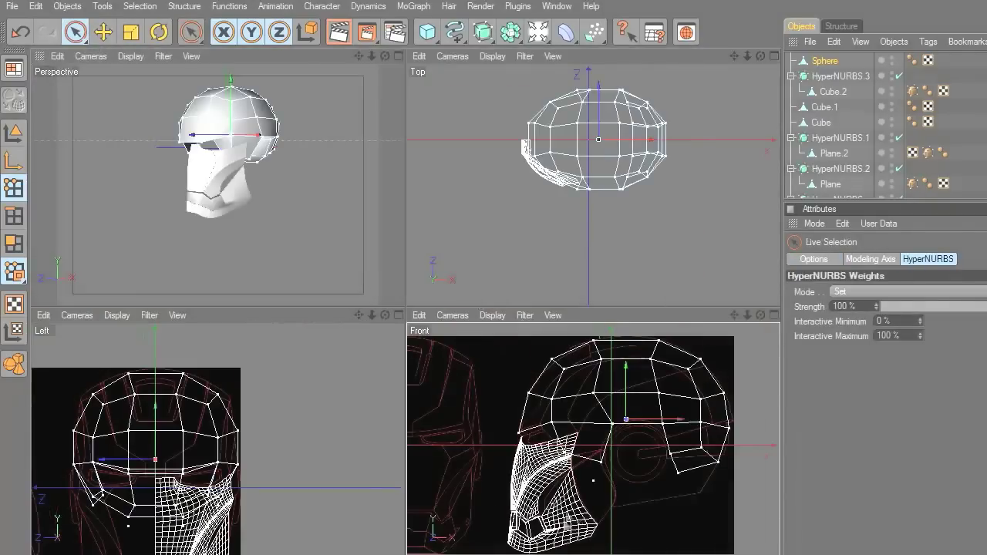
middle_click(304, 390)
left_click_drag(735, 59, 573, 146)
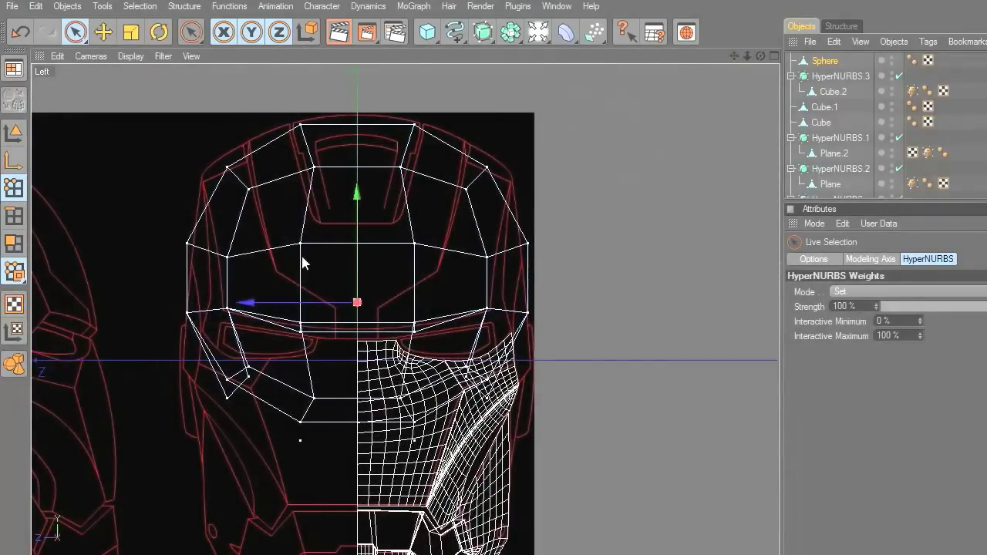
right_click(485, 140)
left_click(543, 304)
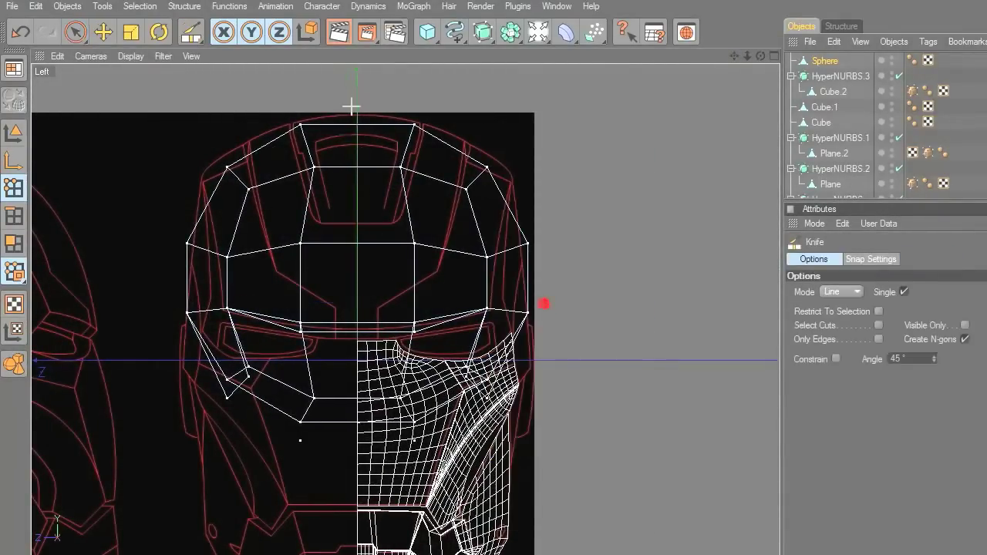
left_click(840, 292)
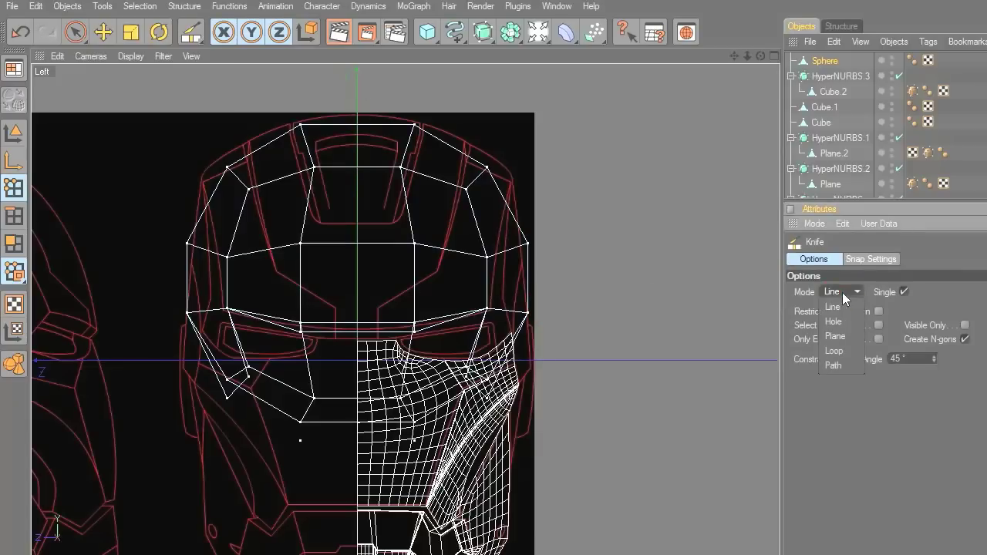
left_click(849, 351)
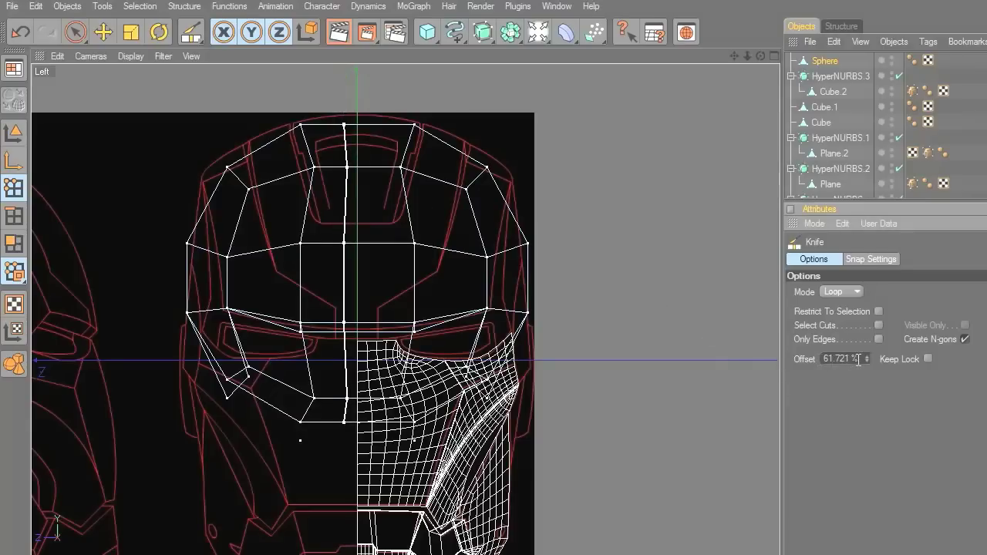
type("50")
key("Return")
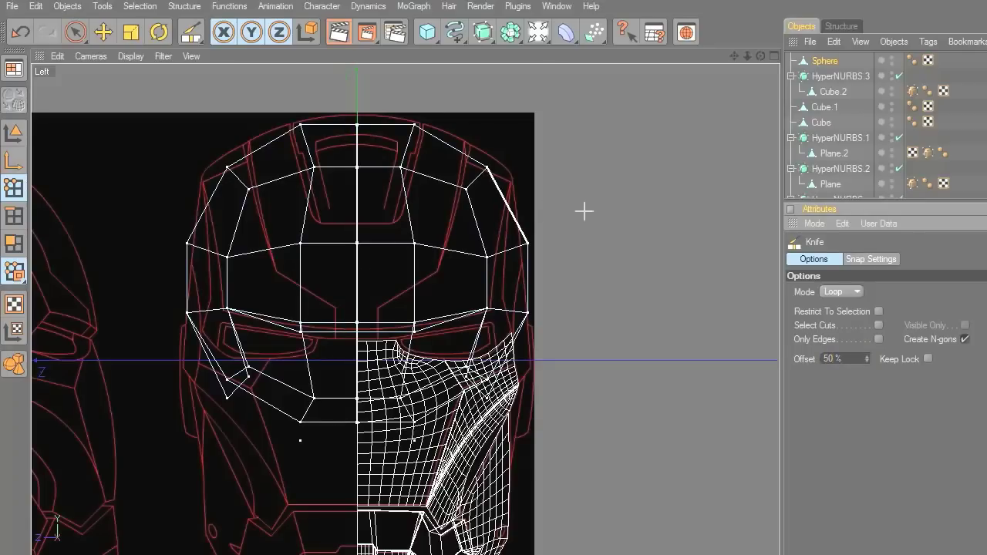
Step: Rectangle-select the dome points on the side opposite the modelled half faceplate and delete them, keeping the centre loop
left_click_drag(75, 31, 121, 41)
left_click_drag(157, 91, 332, 469)
key("Delete")
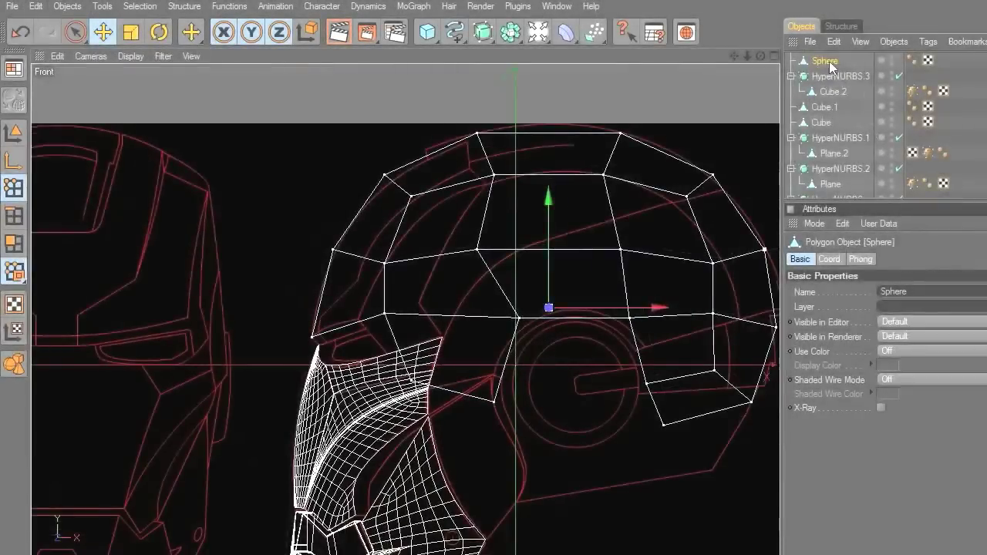
Step: Duplicate the halved sphere by copy and paste, hide the original, and select the copy
left_click(833, 41)
left_click(848, 110)
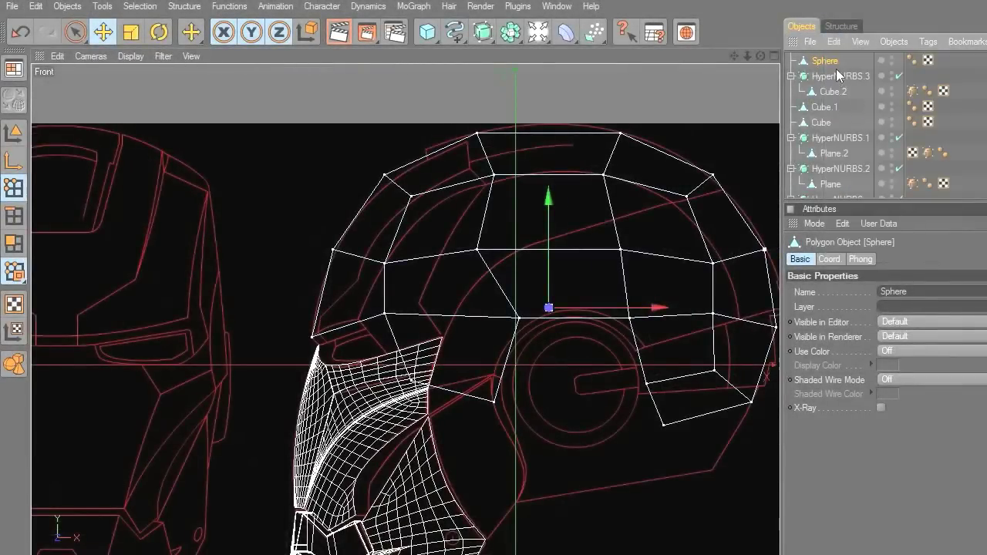
key("ctrl+v")
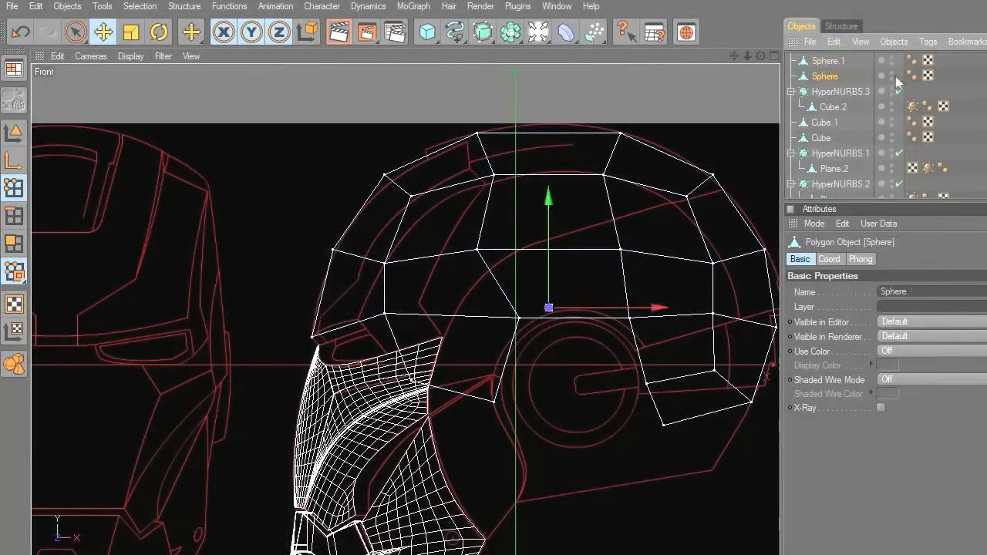
left_click(829, 65)
scroll(554, 264, "up", 1)
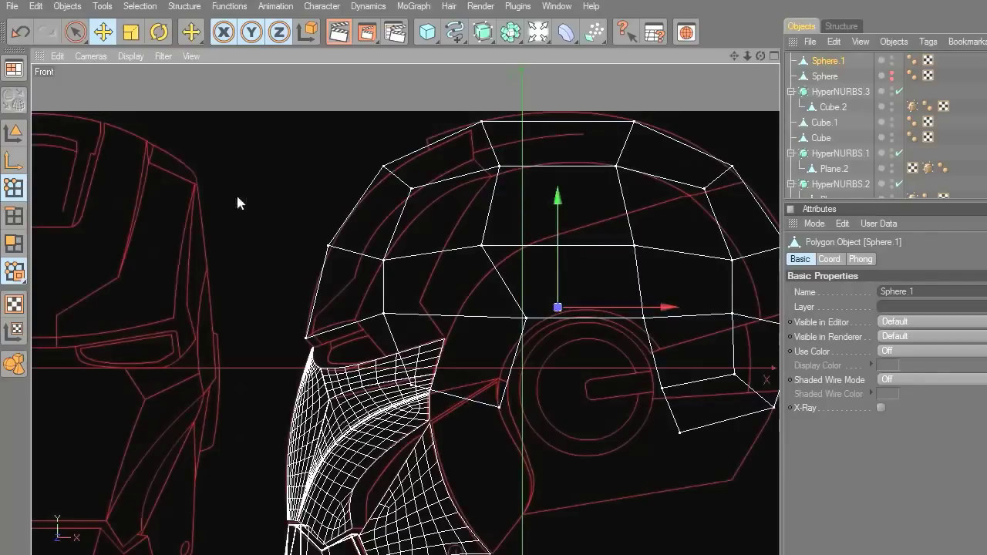
Step: Rectangle-select the rear points of the copied sphere in the Front view and delete them, leaving only the forehead section
left_click_drag(77, 32, 127, 49)
scroll(462, 154, "down", 2)
left_click_drag(554, 141, 767, 449)
key("Delete")
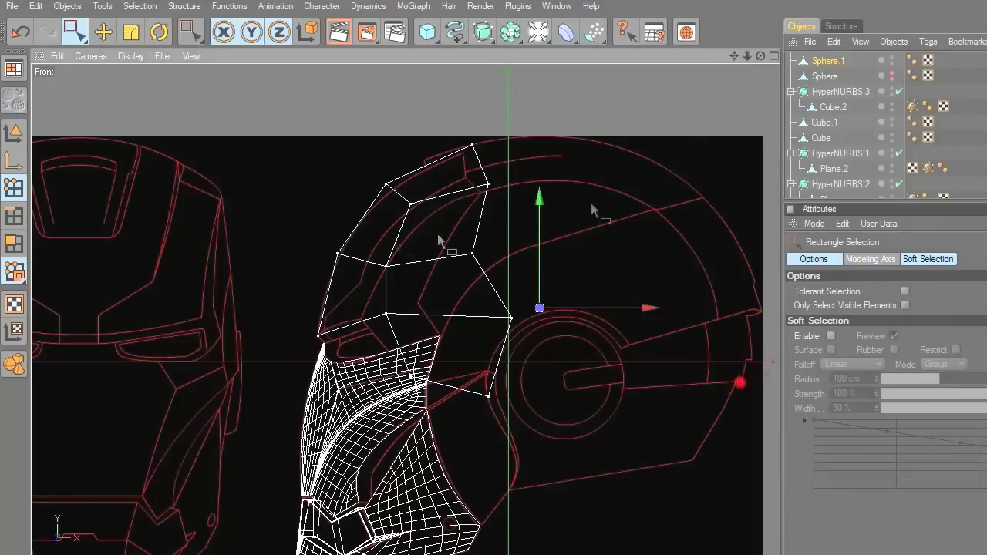
Step: Move the forehead panel's brow point onto the blueprint line and its two lowest side points onto the faceplate's upper edge
scroll(394, 318, "up", 3)
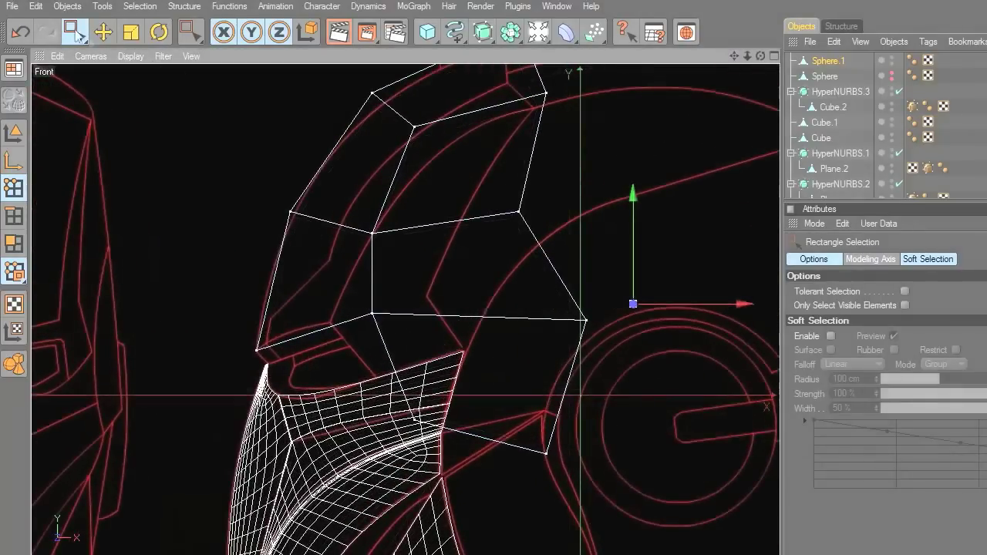
left_click_drag(345, 279, 415, 334)
left_click_drag(735, 55, 782, 32)
scroll(489, 315, "up", 5)
left_click(103, 31)
left_click_drag(462, 223, 397, 238)
left_click_drag(494, 446, 434, 379)
left_click_drag(694, 498, 570, 339)
Step: Move the points along the forehead panel's rear edge onto the blueprint's panel line, from the temple up to the crown
scroll(711, 247, "down", 3)
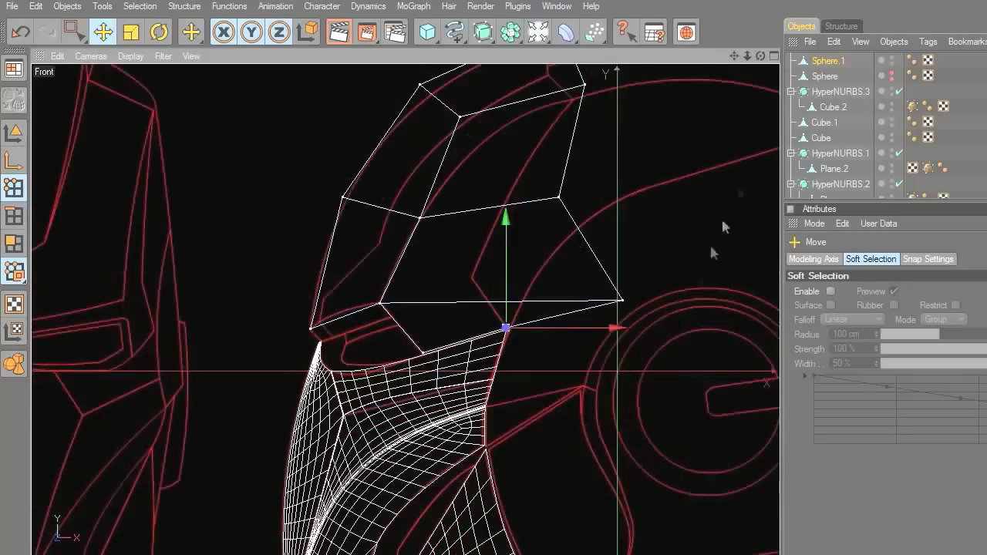
scroll(683, 233, "up", 4)
left_click_drag(689, 362, 500, 333)
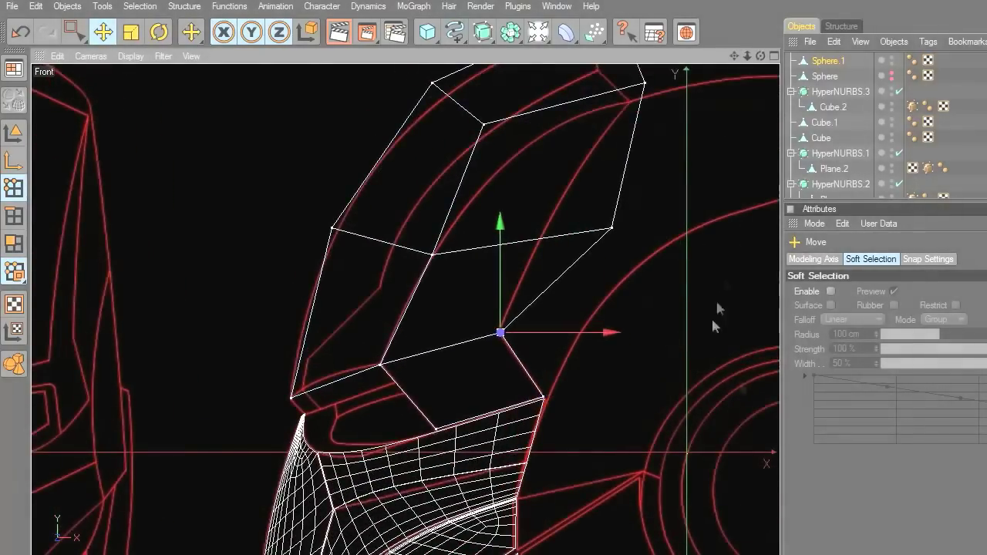
left_click_drag(614, 228, 548, 226)
left_click_drag(734, 57, 720, 209)
left_click(631, 236)
left_click_drag(631, 236, 615, 253)
left_click(598, 154)
left_click_drag(643, 173, 627, 183)
key("ctrl+z")
Step: With rectangle selections, move the forehead panel's top points and its two upper front points to match the blueprint in the side profile
left_click(79, 35)
left_click_drag(559, 171, 623, 149)
left_click(105, 35)
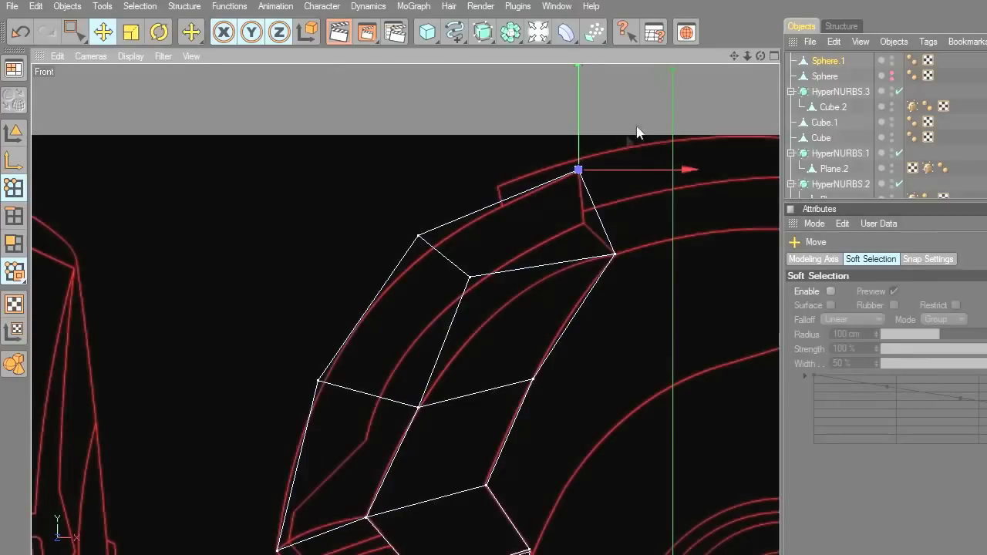
left_click(75, 32)
left_click_drag(367, 168, 437, 239)
left_click_drag(473, 283, 473, 283)
key("e")
left_click_drag(281, 151, 288, 159)
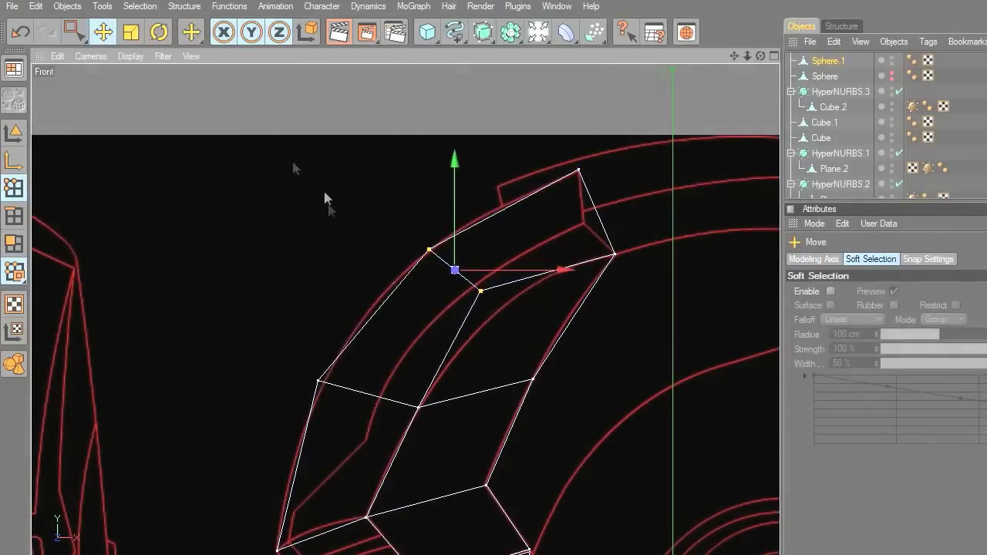
Step: Select the panel's two lowest side points and move them in the Left view onto the faceplate's upper edge beside the eye
left_click_drag(735, 56, 764, 0)
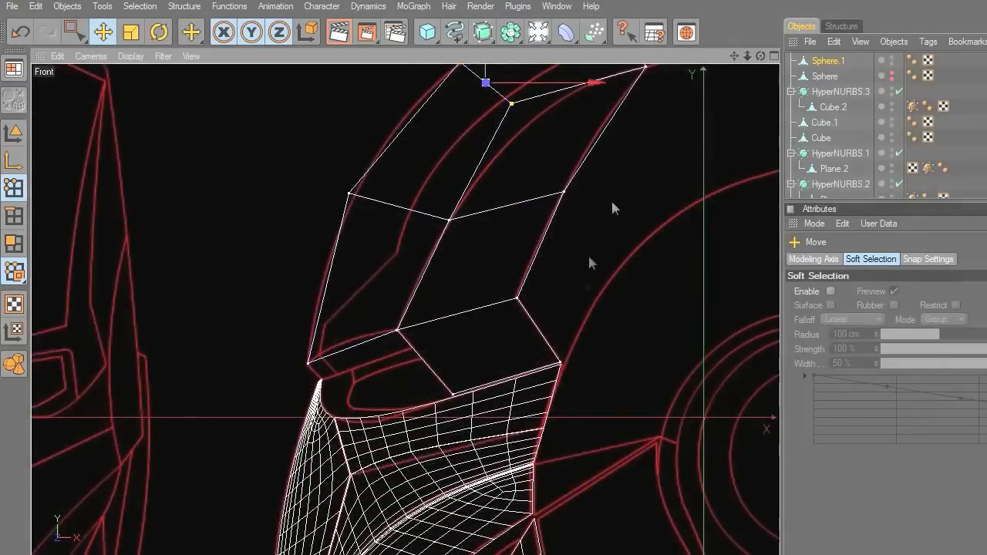
middle_click(553, 284)
middle_click(360, 244)
left_click_drag(759, 58, 841, 69)
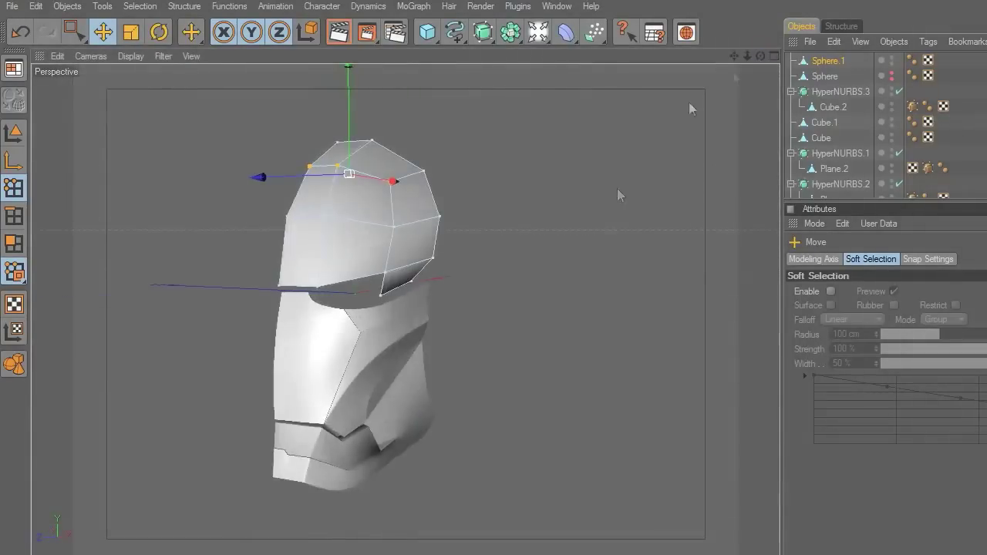
scroll(527, 258, "up", 5)
left_click_drag(75, 31, 100, 45)
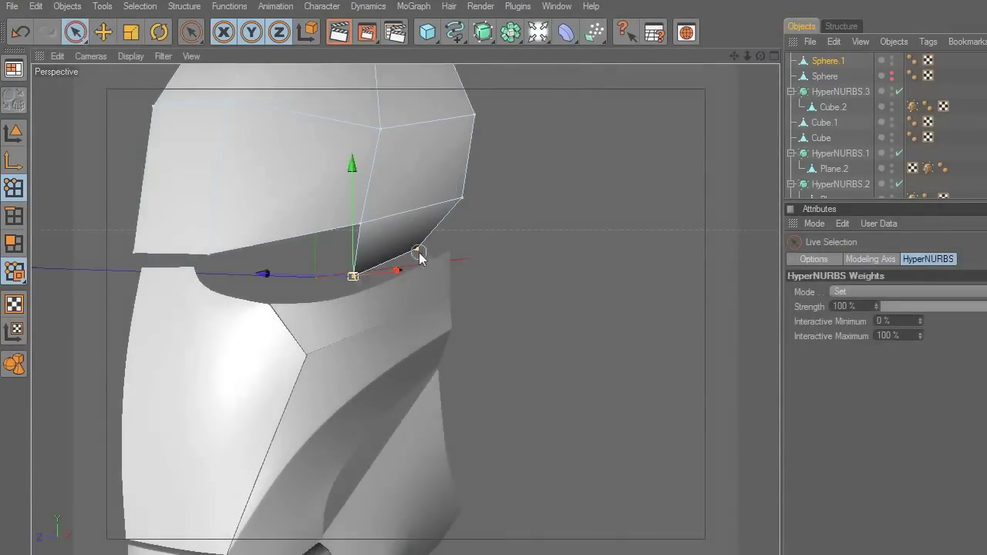
middle_click(420, 258)
middle_click(474, 408)
scroll(557, 375, "up", 4)
left_click_drag(733, 56, 559, 31)
left_click_drag(351, 349, 437, 368)
left_click(423, 368)
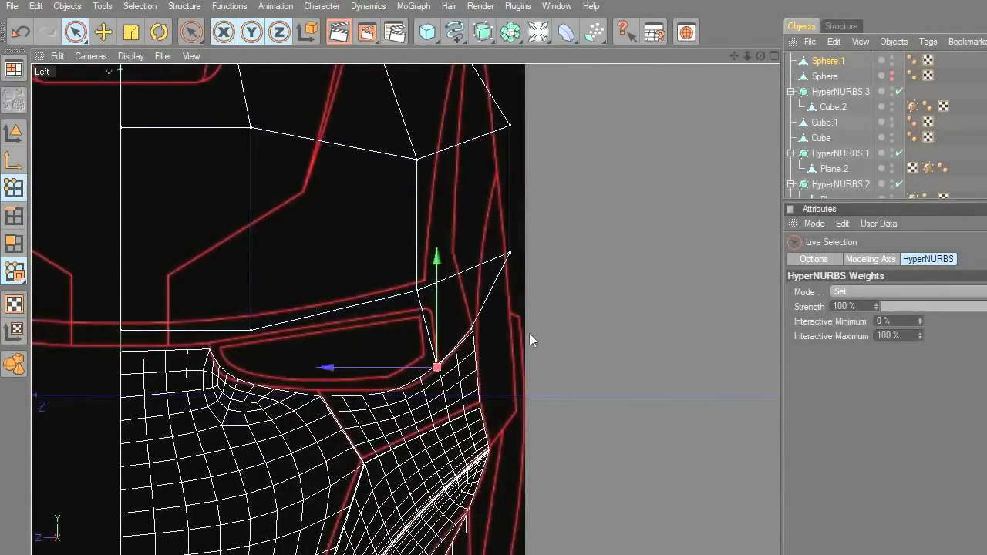
Step: Move the forehead panel's upper outer point onto the blueprint's upper side corner in the Left view
scroll(530, 334, "down", 3)
scroll(530, 333, "down", 1)
middle_click_drag(561, 414, 592, 473, "alt")
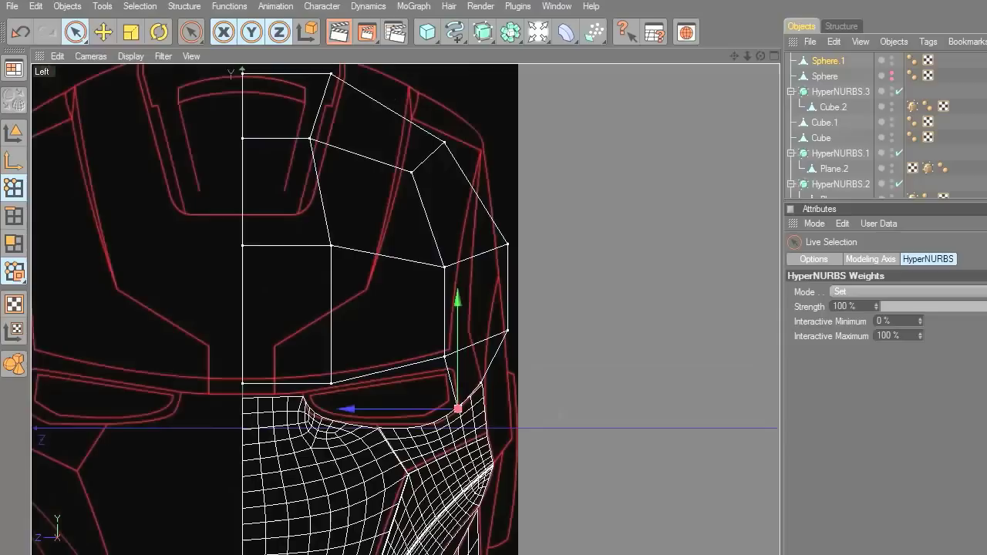
left_click_drag(736, 66, 738, 100)
left_click(444, 167)
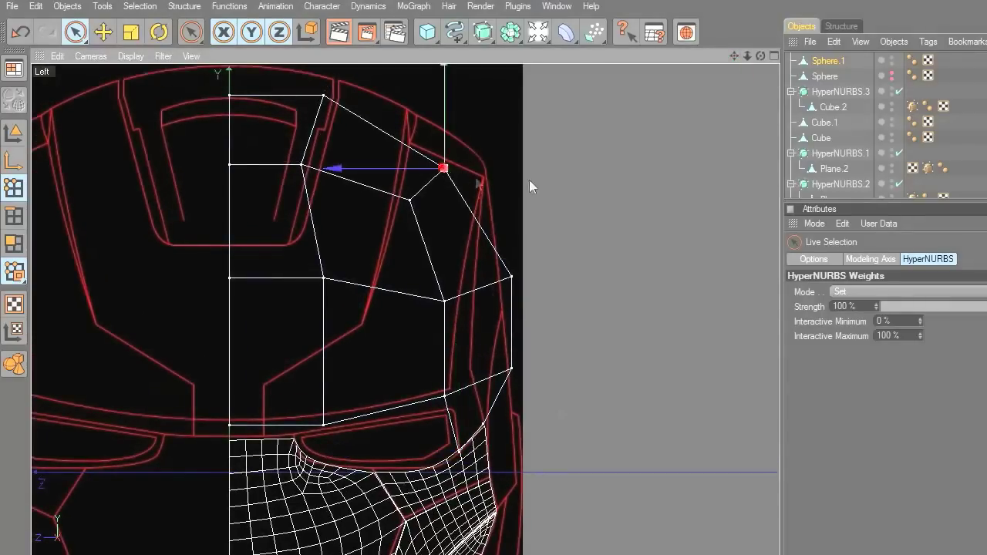
key("e")
left_click_drag(444, 168, 482, 177)
Step: Move the two outer side points below the upper corner inward along Z onto the blueprint's side line
left_click_drag(734, 56, 733, 0)
scroll(652, 214, "up", 2)
left_click_drag(431, 192, 375, 192)
left_click(539, 308)
left_click_drag(482, 312, 427, 312)
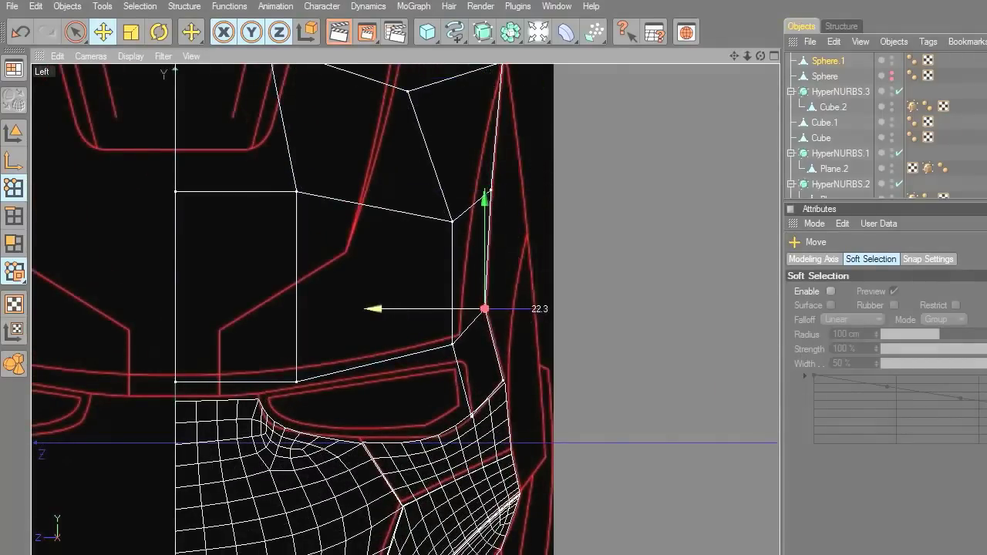
left_click(620, 309)
Step: Cut a Knife line in the Left view from the upper inner side point up across the forehead panel's top edge
scroll(620, 309, "down", 8)
left_click_drag(734, 56, 760, 55)
middle_click(735, 75)
middle_click(317, 203)
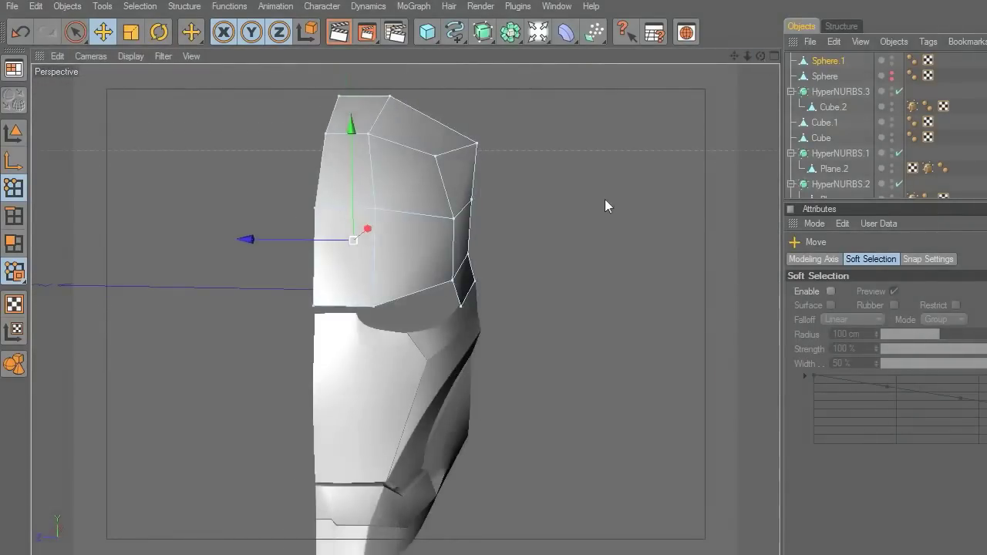
middle_click(607, 198)
middle_click(370, 362)
right_click(498, 186)
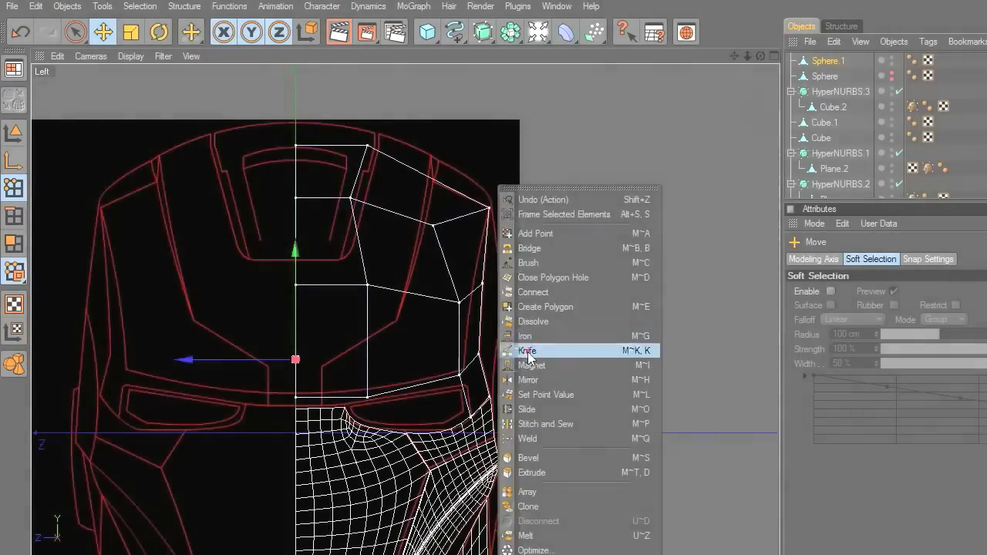
left_click(526, 353)
left_click_drag(433, 225, 447, 138)
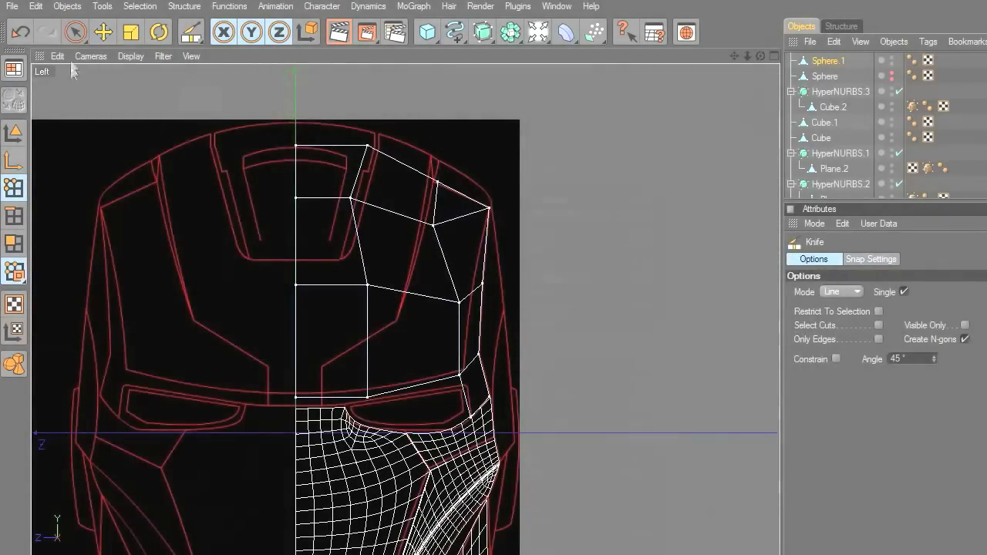
Step: Shift the panel's upper inner points sideways along Z with Live Selection to straighten the vertical edges and even the spacing
left_click(76, 32)
scroll(483, 257, "up", 3)
left_click_drag(331, 199, 355, 165)
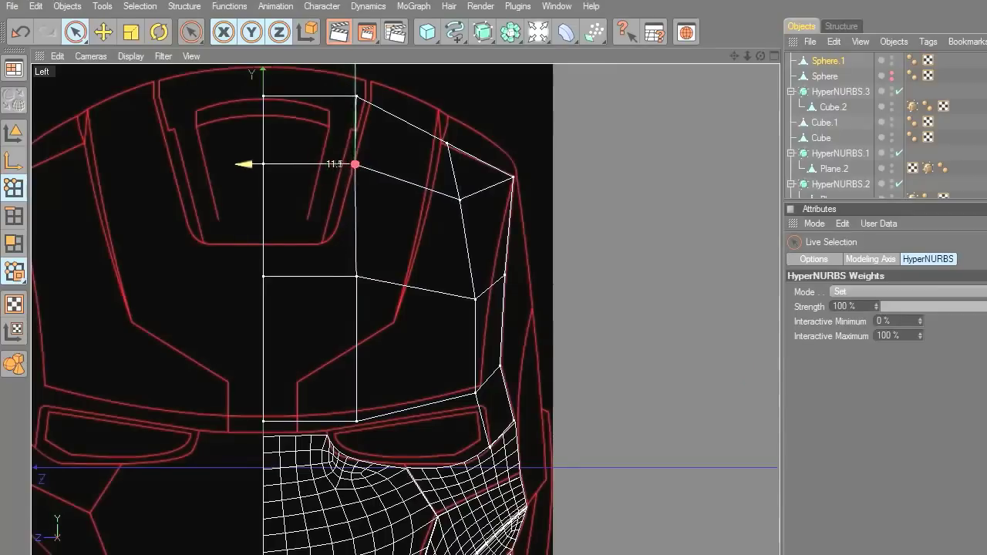
scroll(603, 221, "down", 1)
left_click(362, 124)
left_click_drag(362, 123, 359, 123)
left_click(442, 165)
left_click(577, 161)
scroll(575, 261, "up", 2)
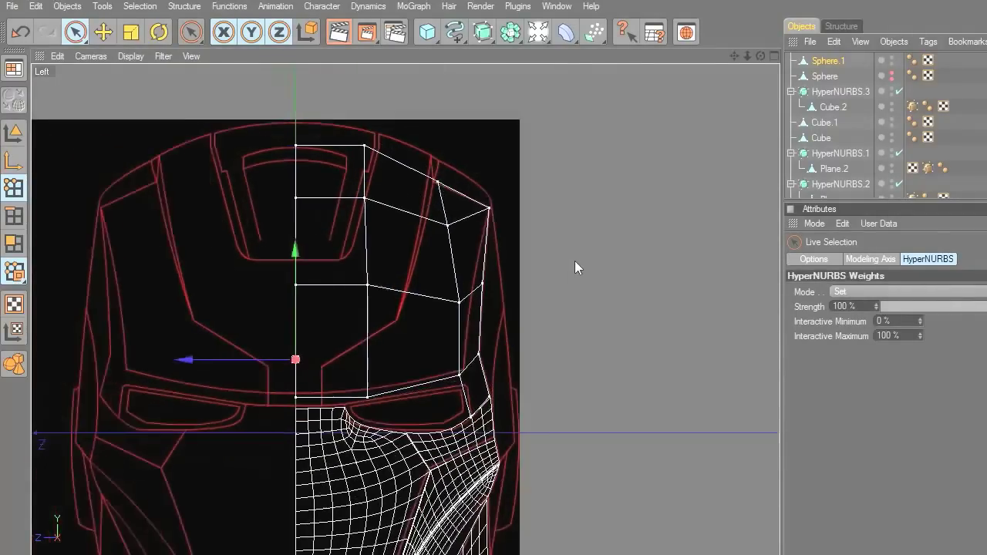
scroll(427, 198, "down", 2)
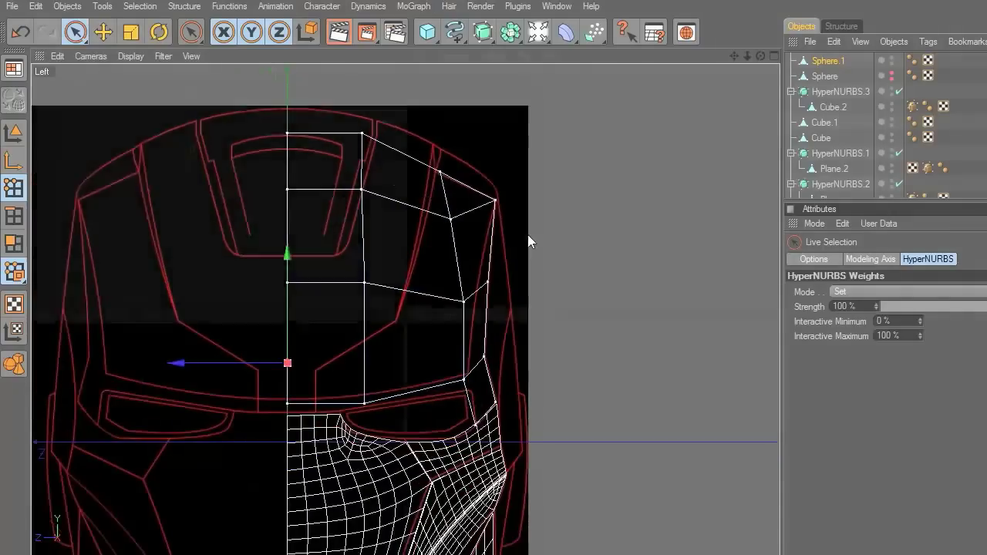
Step: Place the forehead panel inside a new HyperNURBS object in the Perspective view
key("F1")
mouse_move(517, 177)
left_mouse_down("alt")
mouse_move(532, 179)
mouse_move(600, 247)
left_mouse_up("alt")
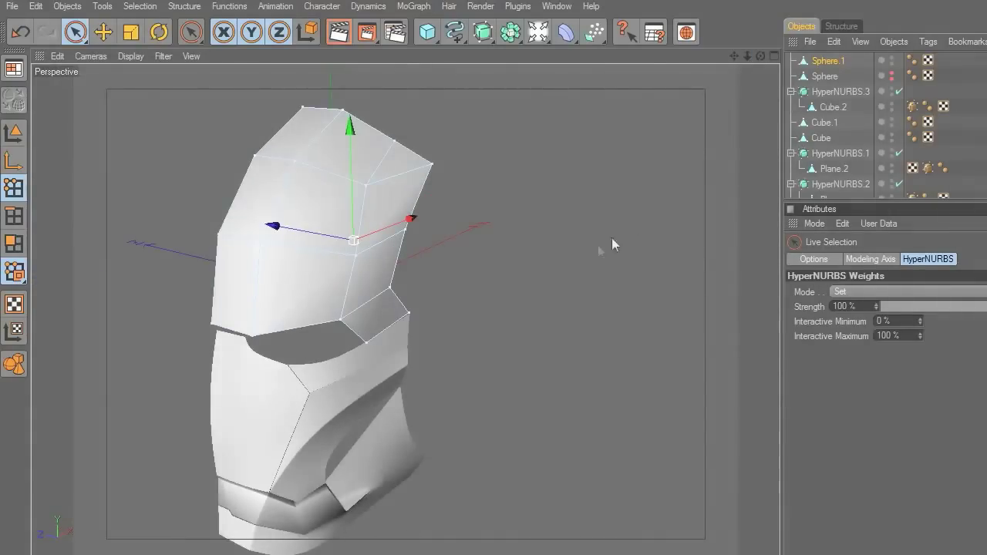
left_click(483, 32, "alt")
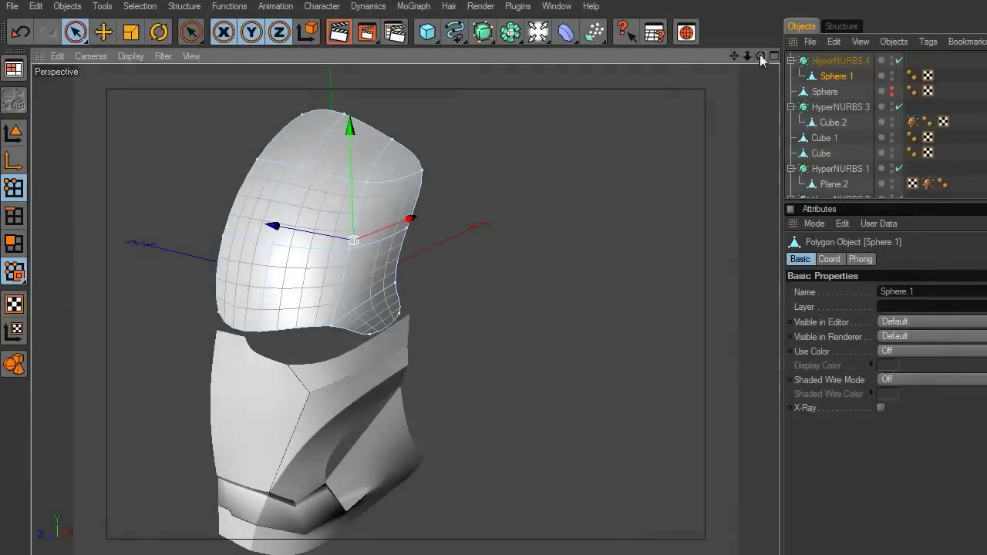
Step: Select the panel's lower front point and add a HyperNURBS Weight tag to the copied sphere
left_click_drag(760, 57, 787, 57)
left_click(376, 277)
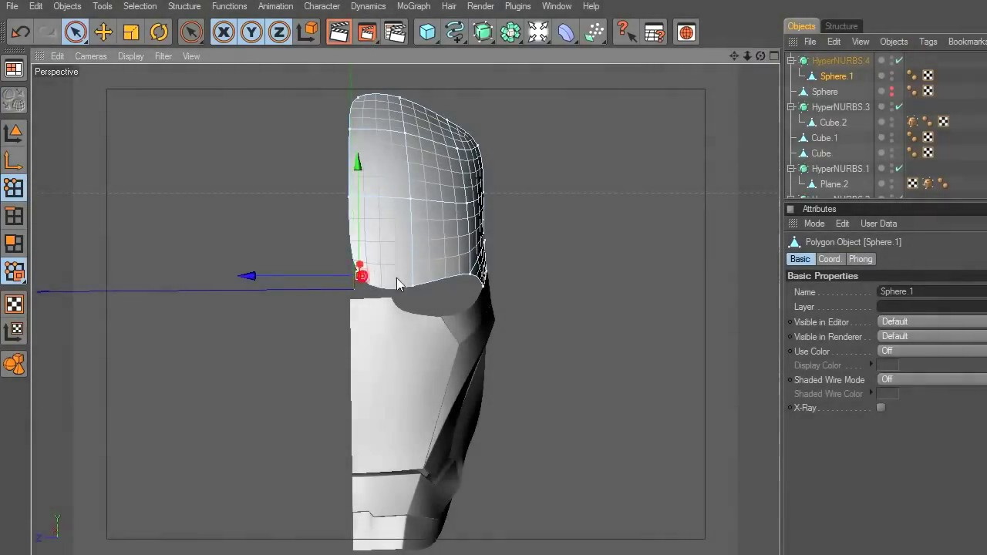
left_click_drag(781, 101, 597, 100)
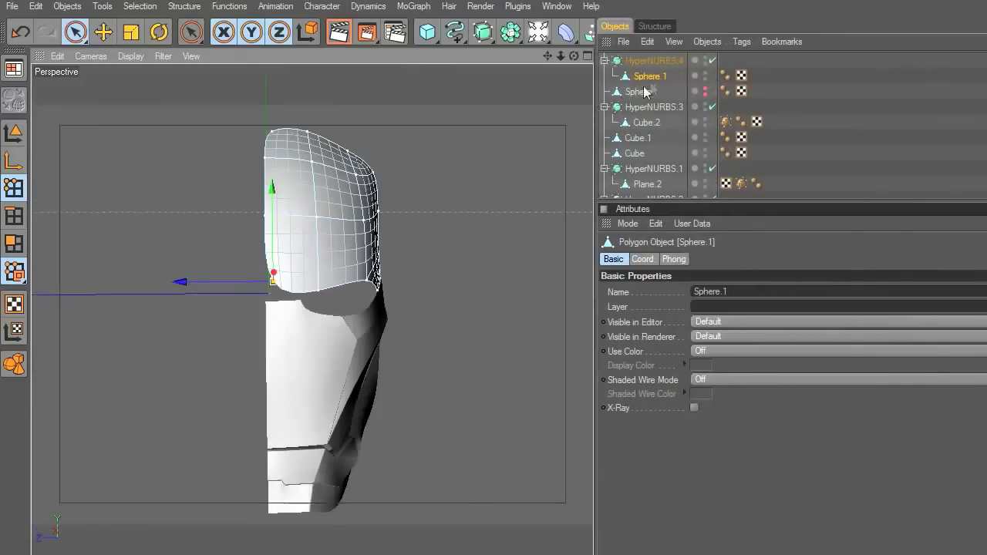
right_click(655, 78)
mouse_move(702, 93)
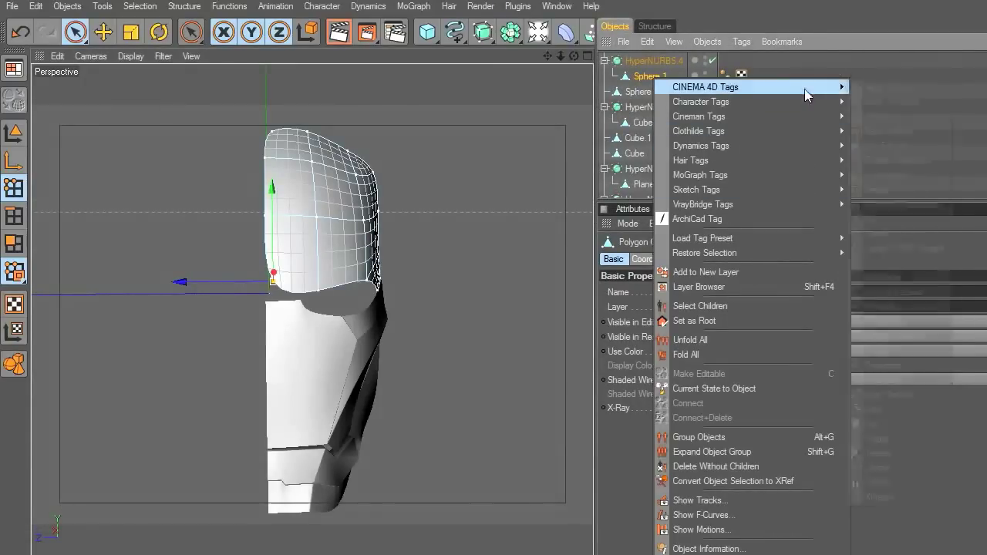
left_click(895, 248)
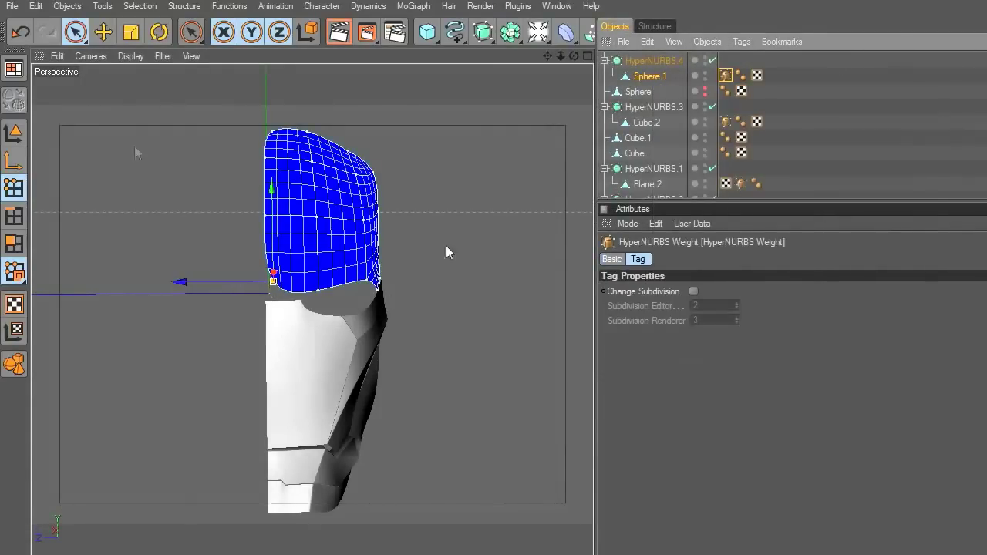
Step: Set the HyperNURBS weight of the forehead panel's lower front point to 100% with Live Selection and compare the panel with smoothing off and on
left_click(81, 33)
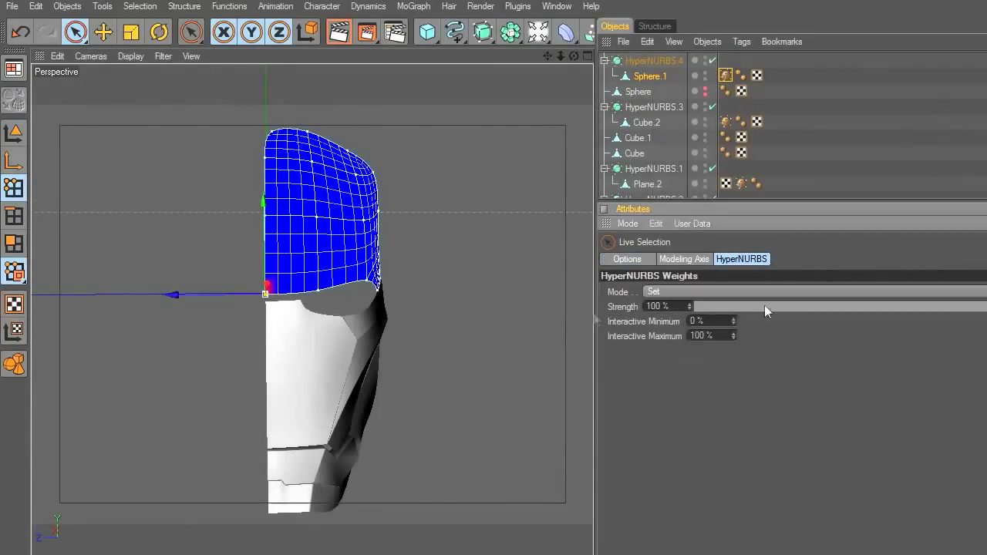
scroll(486, 282, "up", 3)
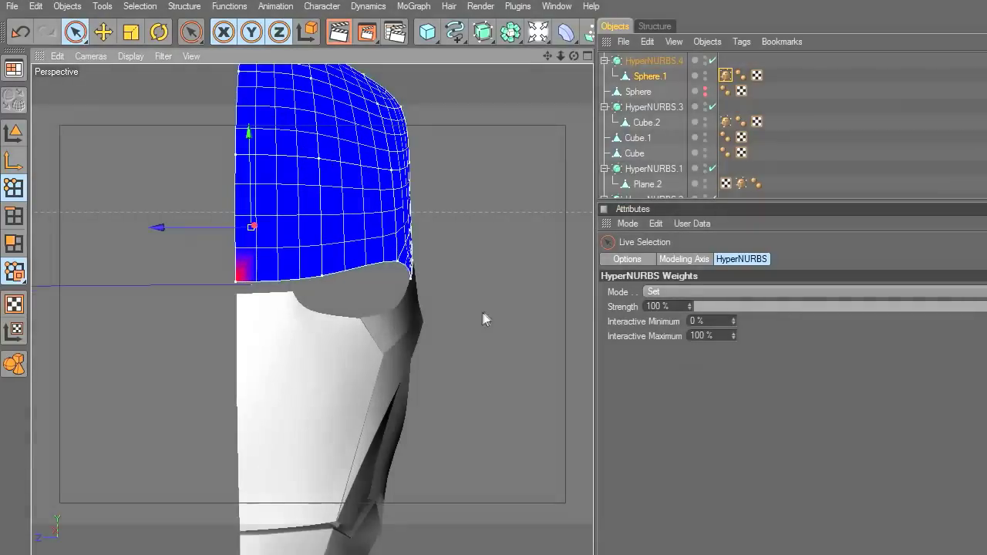
left_click(711, 61)
left_click(711, 61)
Step: Raise the two inner points of the forehead panel's lower edge slightly along Y in the Left view
middle_click(398, 231)
middle_click(255, 208)
middle_click(397, 269)
middle_click(247, 368)
scroll(492, 326, "up", 3)
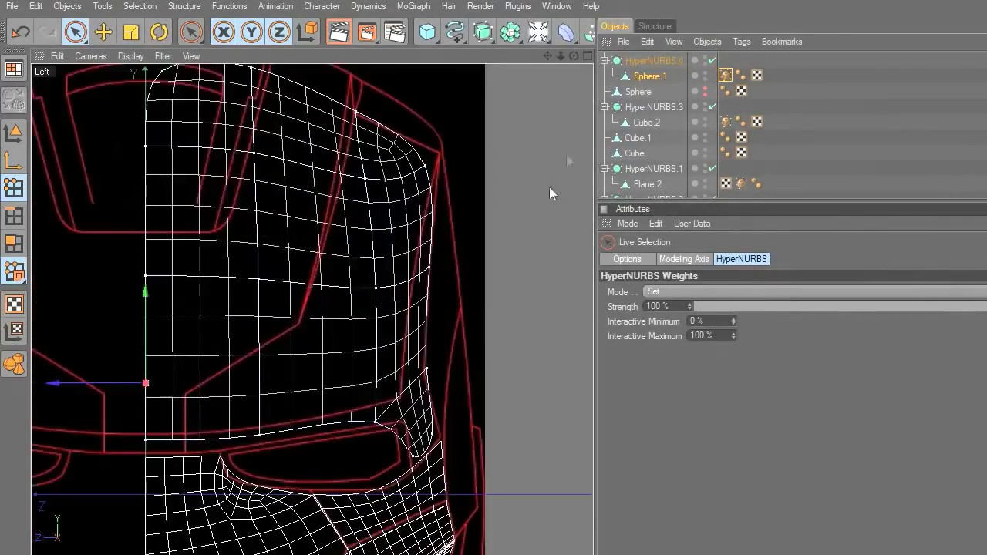
middle_click_drag(504, 299, 549, 200, "alt")
left_click(307, 336, "shift")
left_click_drag(249, 312, 249, 304)
Step: Select the lower-edge point above the eye's outer corner and examine its position on the panel in the Perspective view
left_click(419, 322)
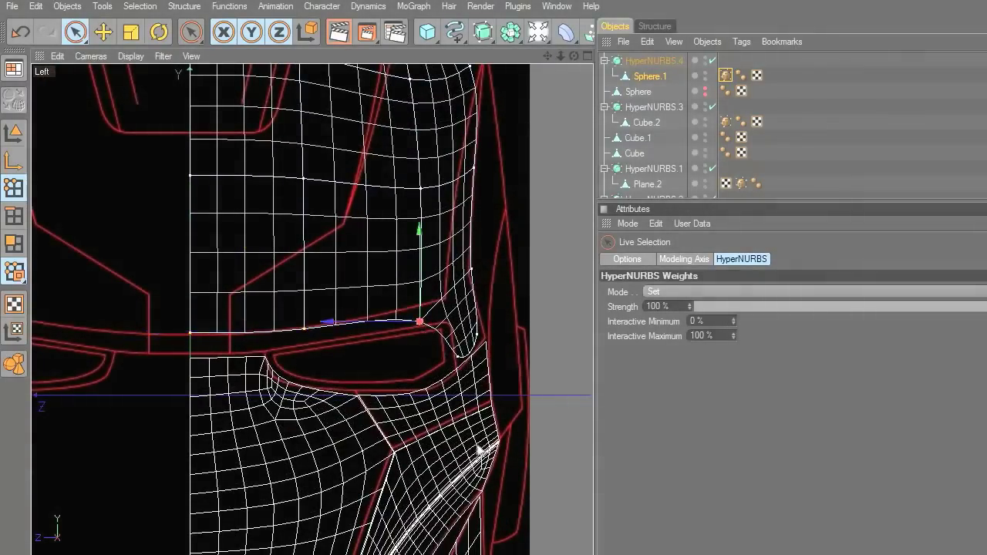
middle_click(518, 286)
middle_click(299, 272)
left_click_drag(575, 56, 578, 99)
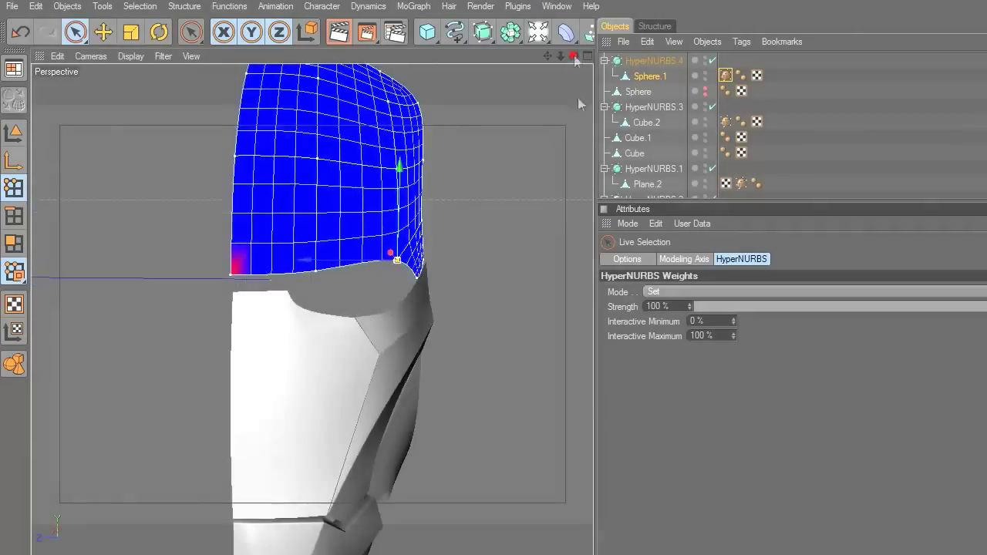
Step: Select the three points around the forehead panel's lower rear corner in the Front view
middle_click(567, 147)
middle_click(509, 397)
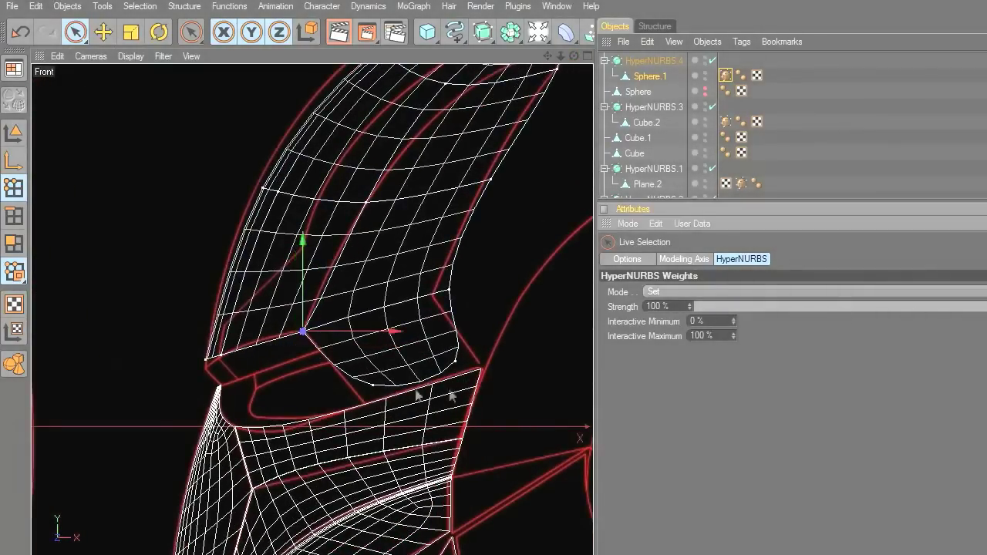
left_click(373, 385)
left_click(455, 361, "shift")
left_click(450, 288, "shift")
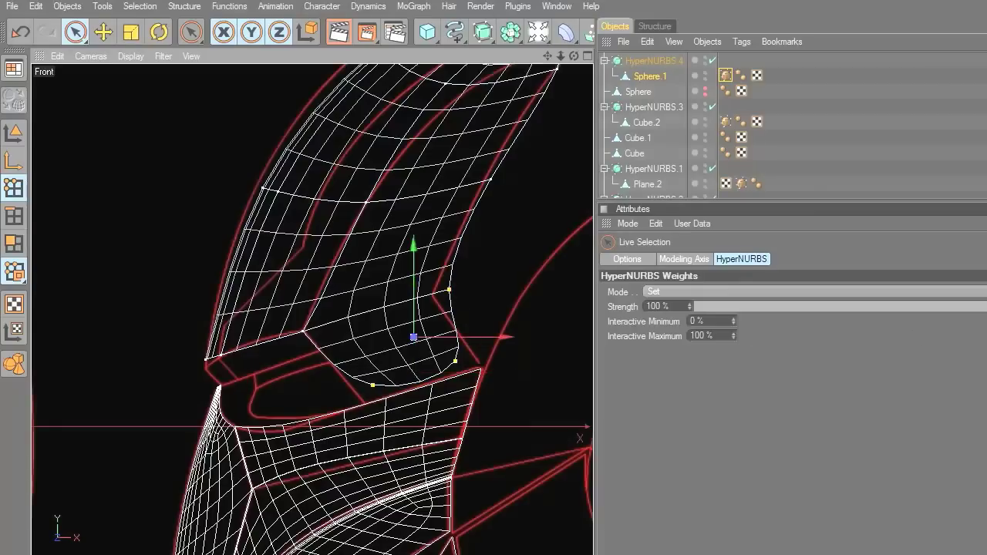
Step: Apply 100% HyperNURBS weight to the selected corner points on the lower flap of Sphere.1
left_click(527, 299)
left_click(434, 297)
middle_click(441, 298)
middle_click(290, 219)
left_click_drag(573, 55, 471, 103)
left_click(14, 216)
scroll(353, 273, "up", 1)
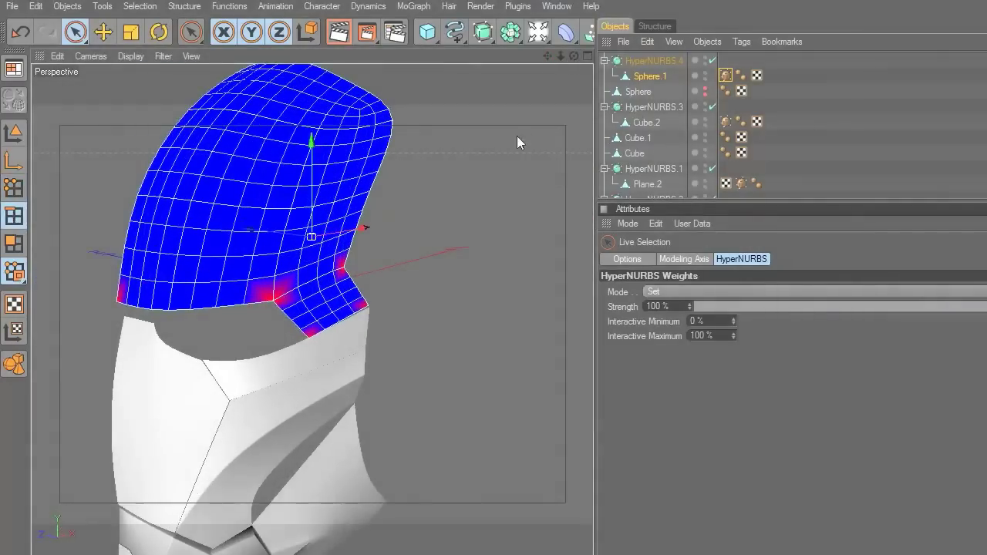
left_click(9, 137)
left_click(72, 126)
scroll(321, 251, "up", 4)
left_click(320, 252)
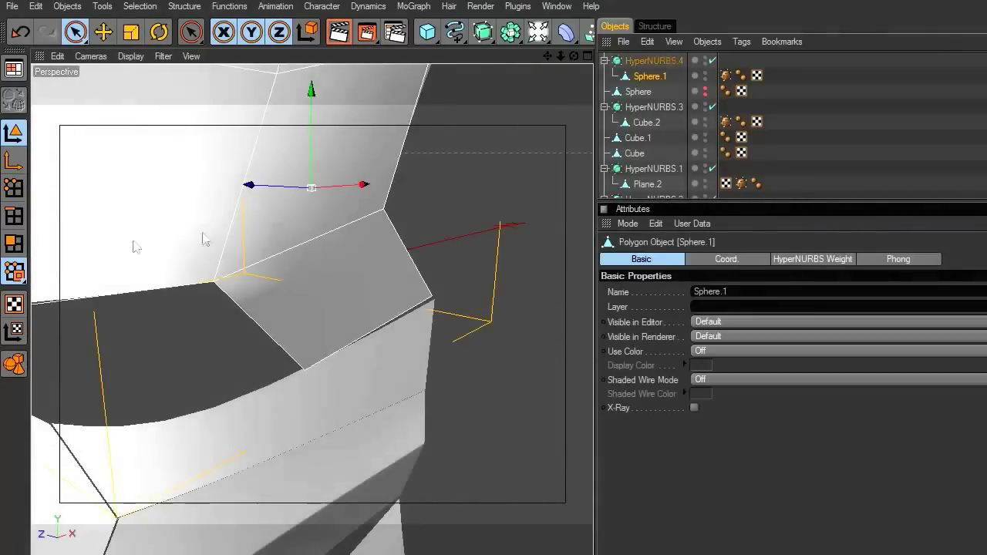
Step: Select the crease edge of Sphere.1 where the upper shell meets the lower flap, using Live Selection
left_click(12, 216)
left_click(13, 218)
left_click(271, 255)
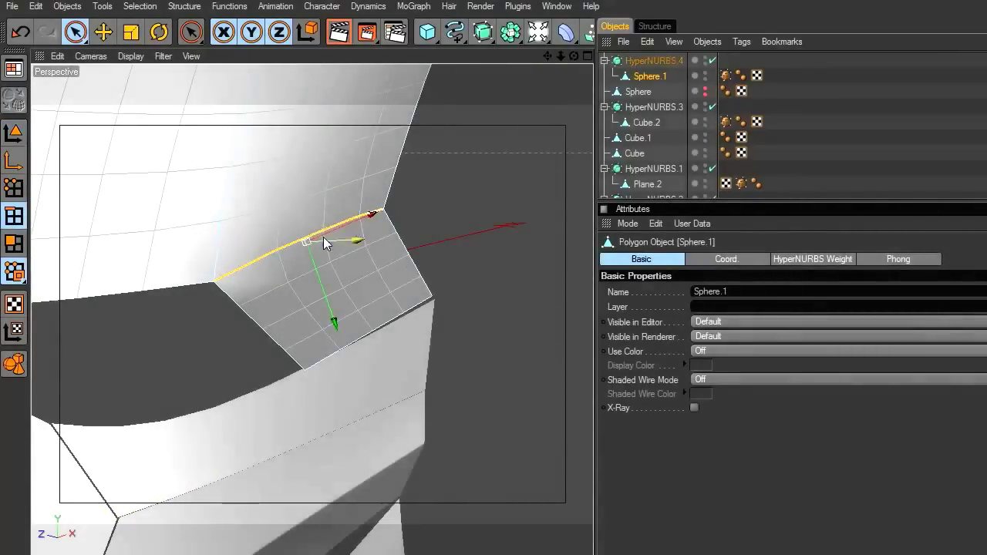
left_click(74, 32)
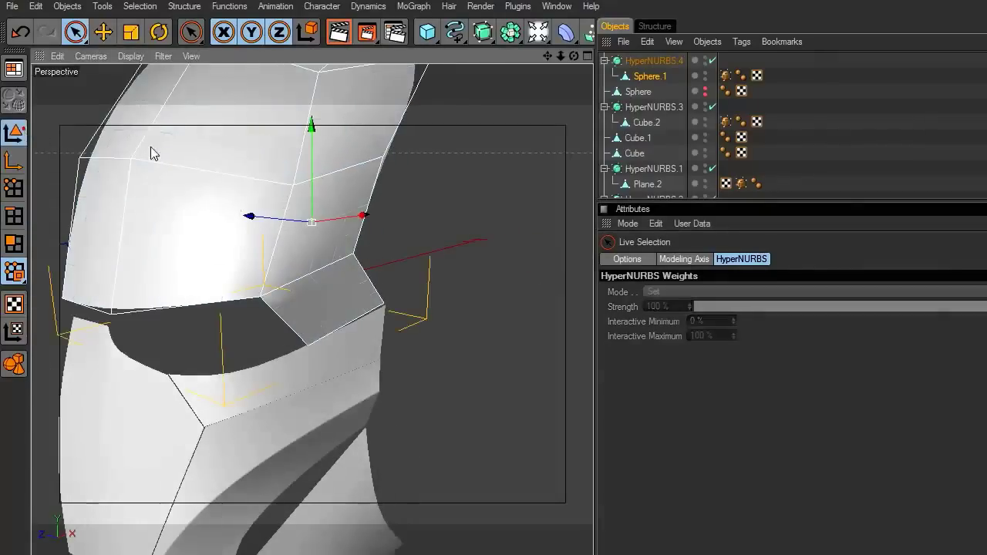
Step: Deselect Sphere.1 and widen the perspective viewport around the gap between the upper shell and the lower mask
left_click(425, 200)
scroll(442, 225, "down", 2)
left_click_drag(574, 56, 628, 56)
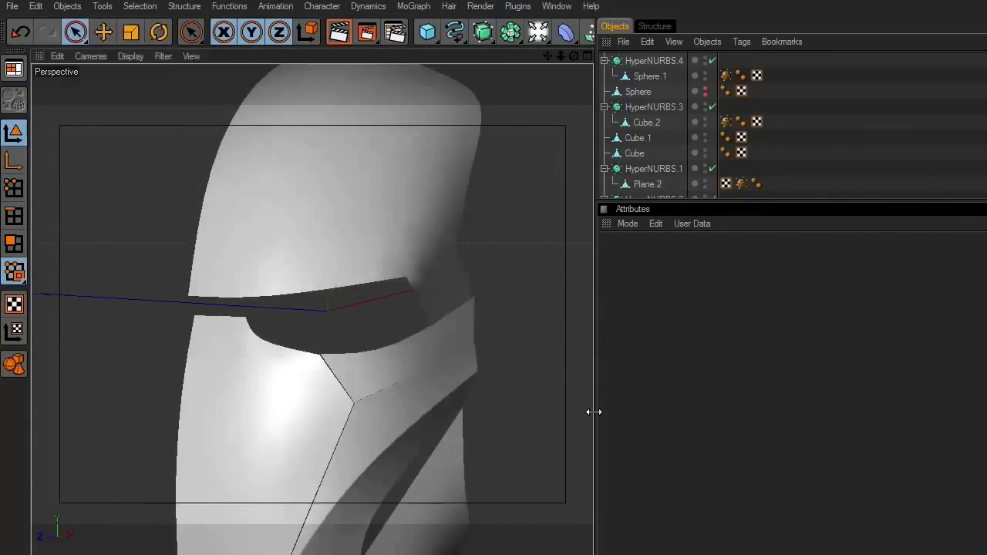
left_click_drag(591, 410, 769, 424)
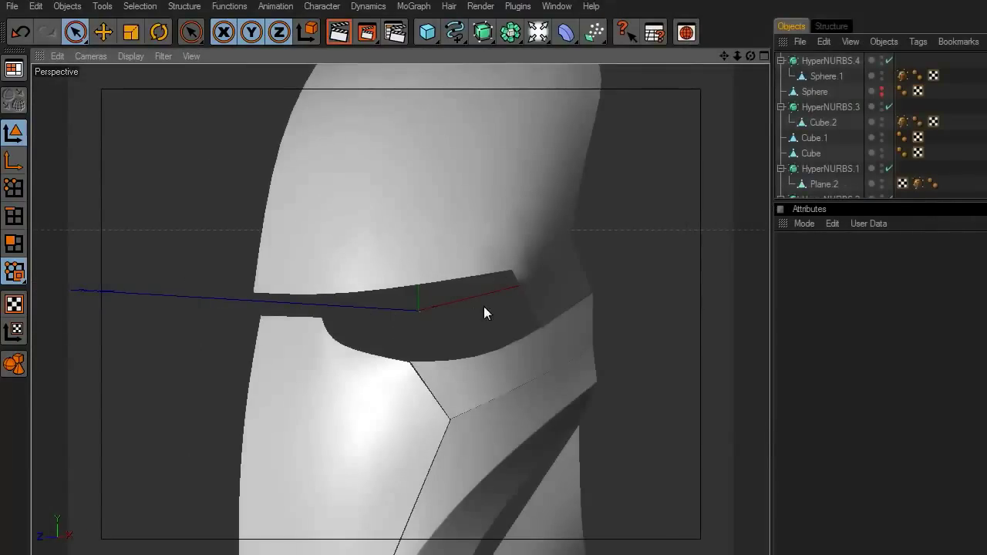
Step: Turn off HyperNURBS.4 smoothing and select the open border edges of Sphere.1 along the gap, including the flap's slanted edge
left_click(503, 210)
left_click(888, 60)
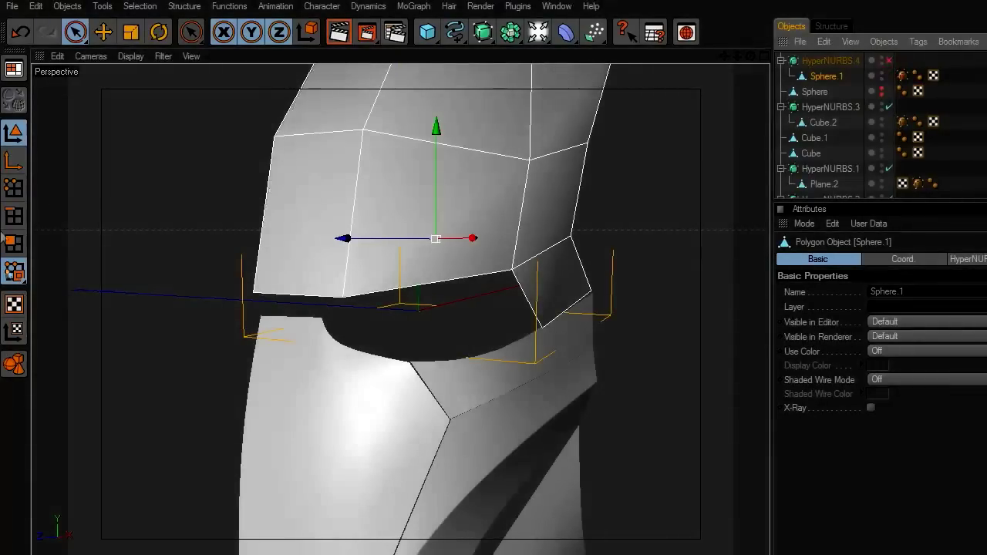
left_click(297, 295)
left_click(394, 288, "shift")
left_click(531, 307, "shift")
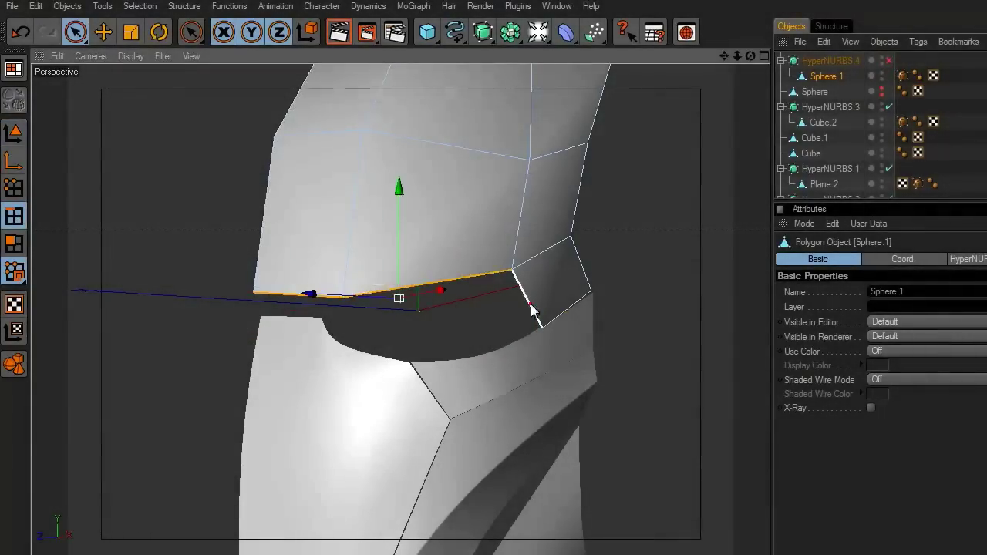
scroll(556, 340, "up", 3)
left_click_drag(557, 346, 643, 237, "alt")
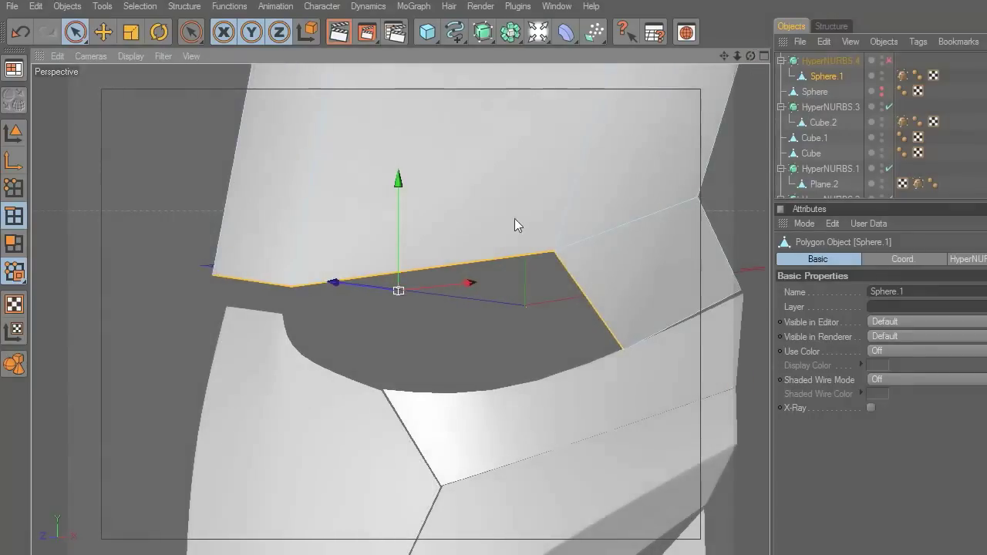
Step: Extrude the selected border edges of Sphere.1 with an offset of about 5.2 cm
mouse_move(749, 58)
left_mouse_down()
mouse_move(725, 131)
mouse_move(656, 123)
mouse_move(586, 62)
mouse_move(744, 63)
left_mouse_up()
middle_click(587, 224)
middle_click(292, 257)
right_click(484, 283)
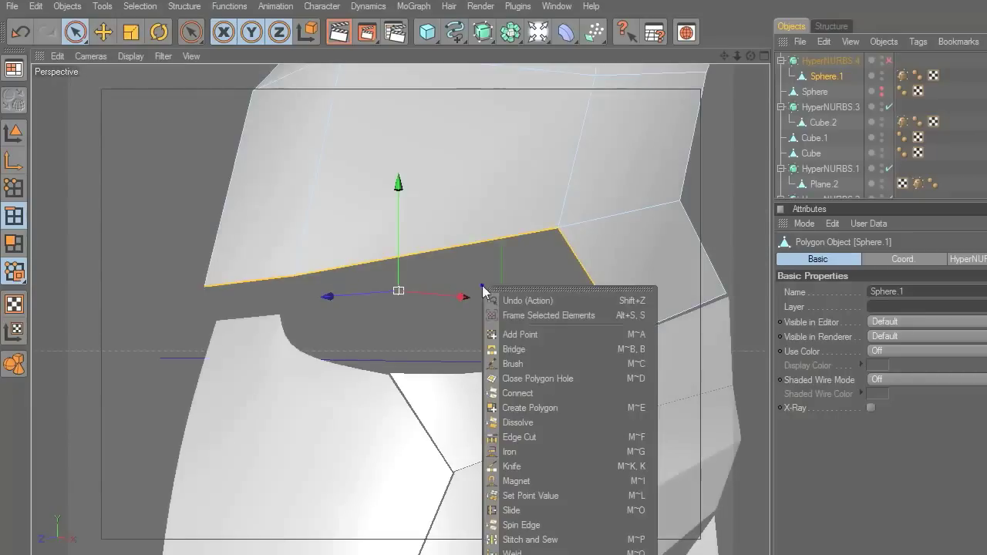
right_click(515, 144)
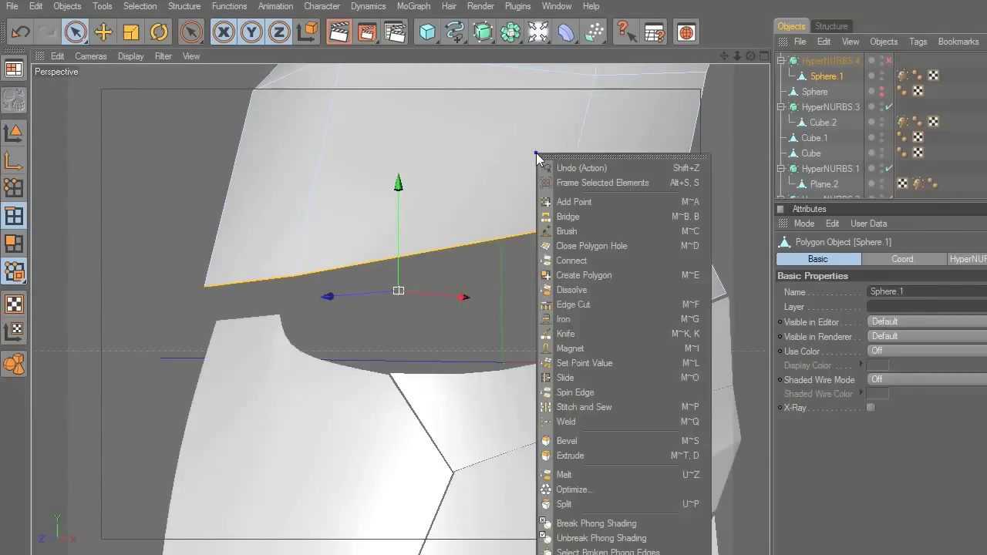
left_click(559, 446)
left_click_drag(561, 452, 564, 465)
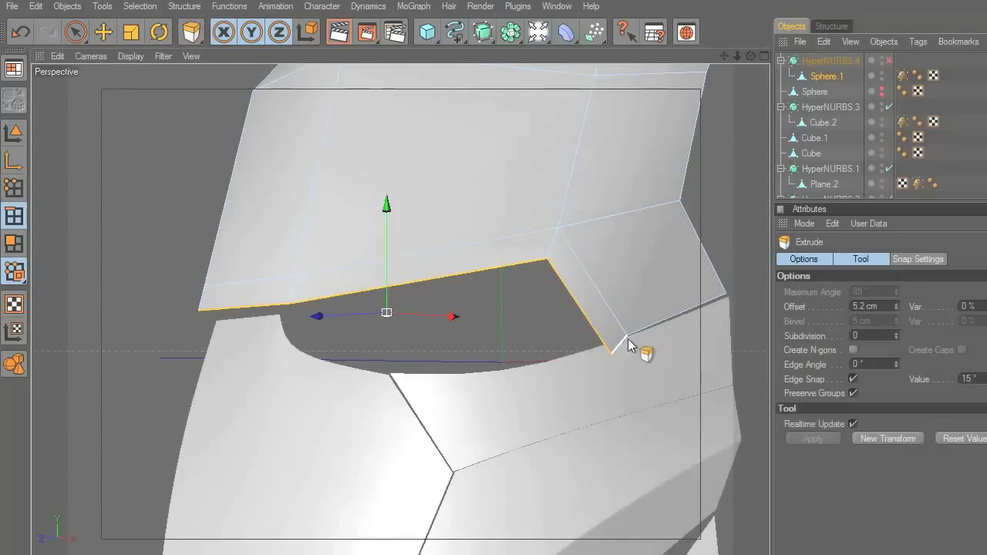
Step: Move the extruded edges in the Front view so their outer end meets the corner of the lower mask
middle_click(628, 346)
middle_click(555, 484)
scroll(463, 353, "up", 3)
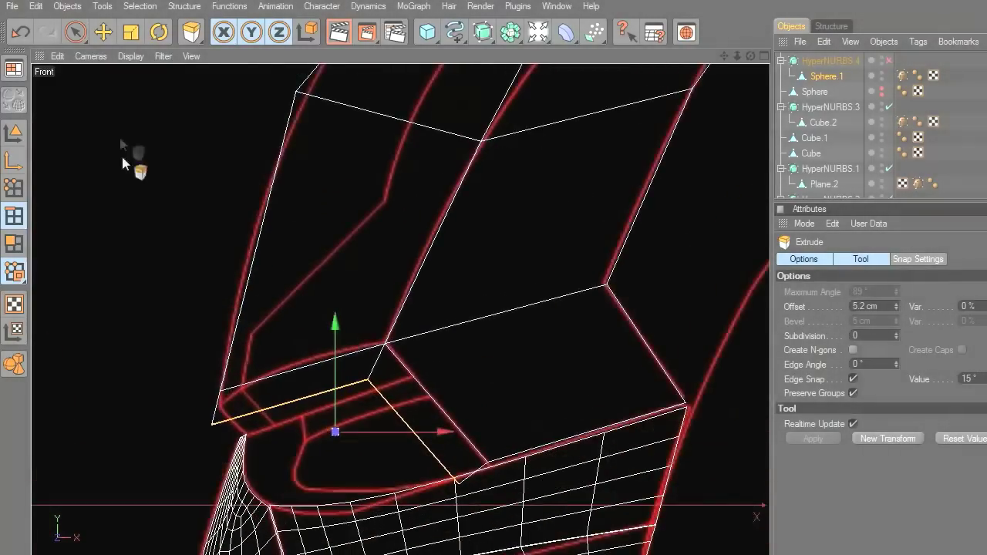
key("e")
left_click_drag(340, 375, 340, 382)
mouse_move(435, 438)
left_mouse_down()
mouse_move(414, 437)
mouse_move(430, 437)
left_mouse_up()
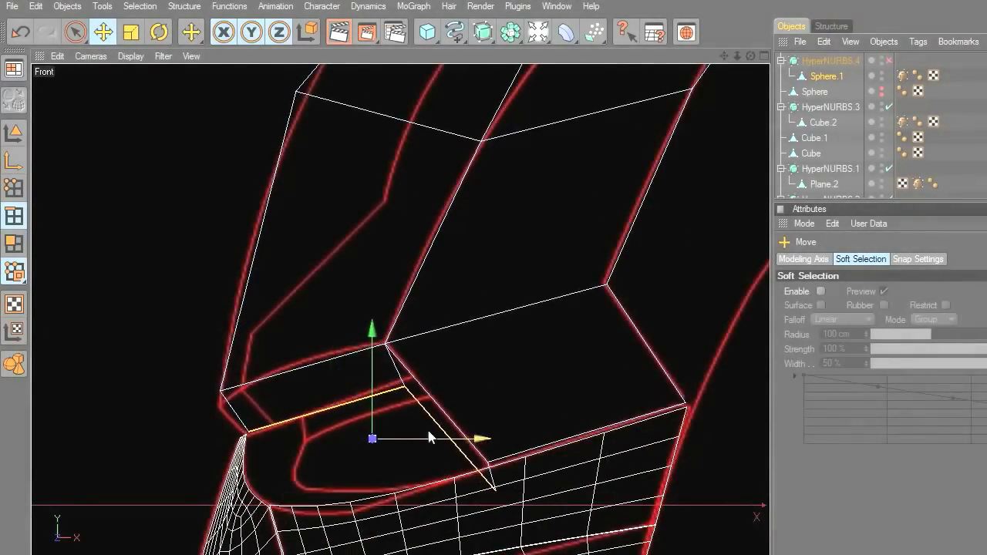
left_click_drag(372, 426, 372, 430)
Step: Lower the outer corner points of the shell's original border to match the red reference outline in the Front view
left_click(14, 187)
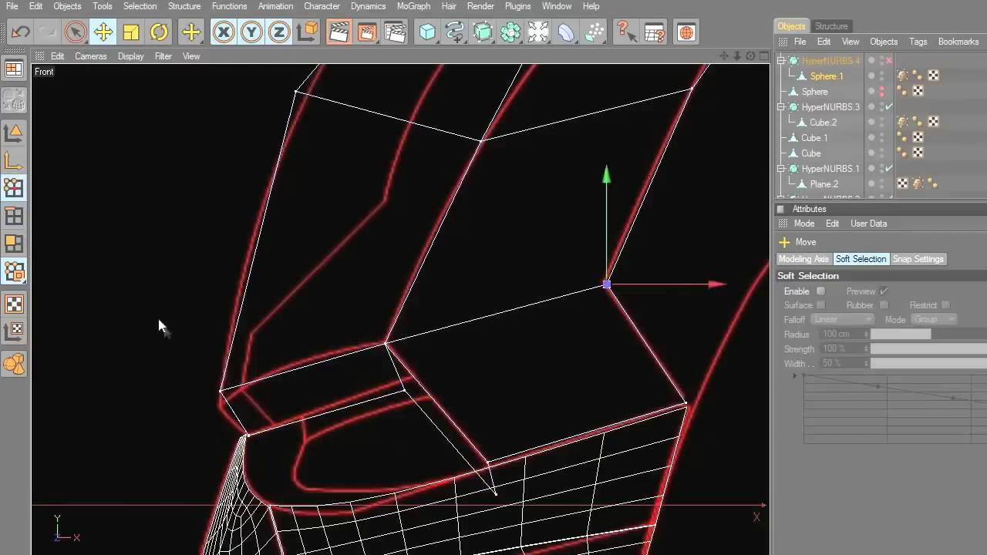
left_click(221, 392)
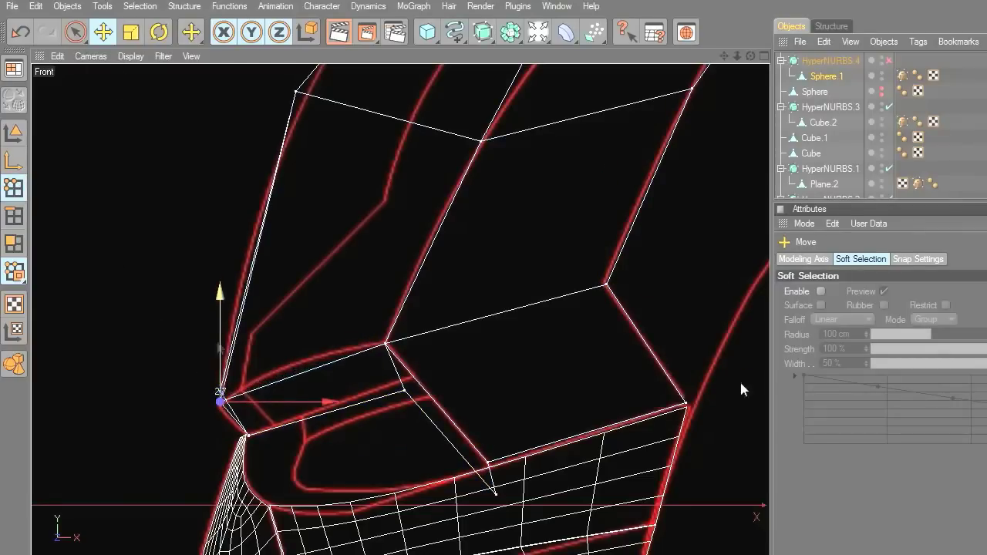
left_click_drag(80, 39, 127, 46)
left_click_drag(172, 319, 239, 396)
left_click_drag(219, 282, 220, 295)
Step: Move the two inner points of the extruded rim outward along X and up in the Front view
left_click_drag(394, 383, 408, 404)
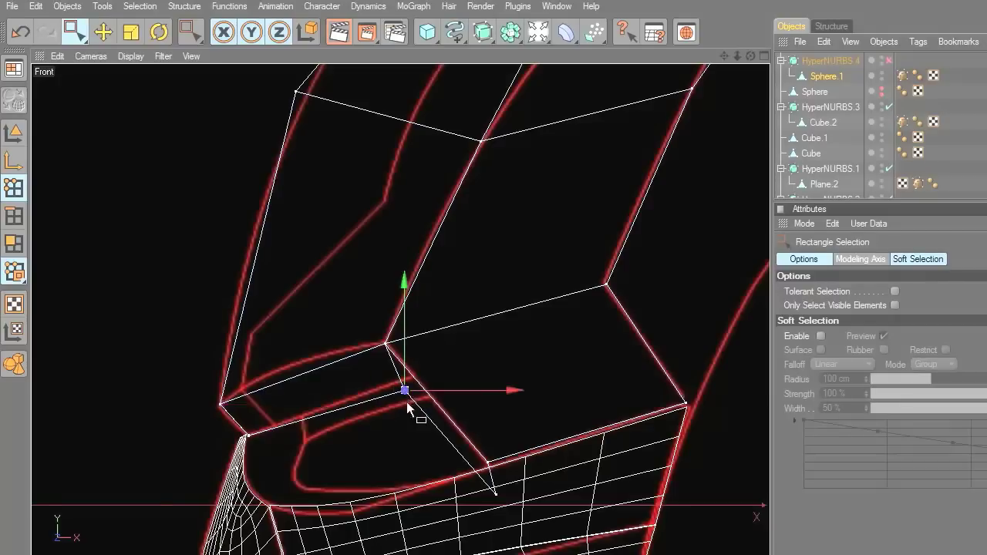
left_click_drag(503, 494, 506, 499, "shift")
left_click_drag(517, 445, 537, 445)
left_click_drag(471, 392, 472, 378)
middle_click(522, 352)
middle_click(358, 242)
left_click_drag(751, 56, 725, 73)
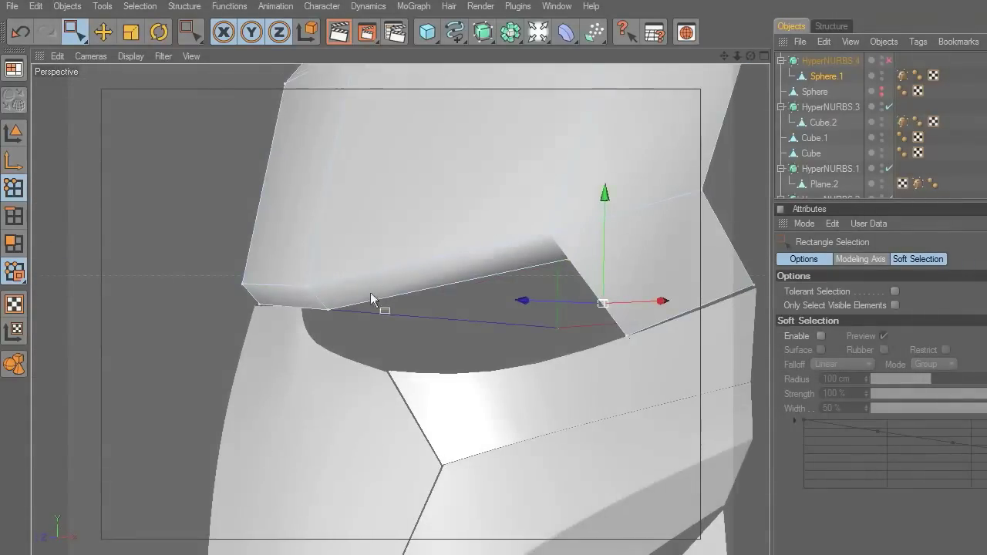
Step: Nudge the outer lower points of the extruded rim slightly along X in the Front view
middle_click(412, 330)
middle_click(502, 479)
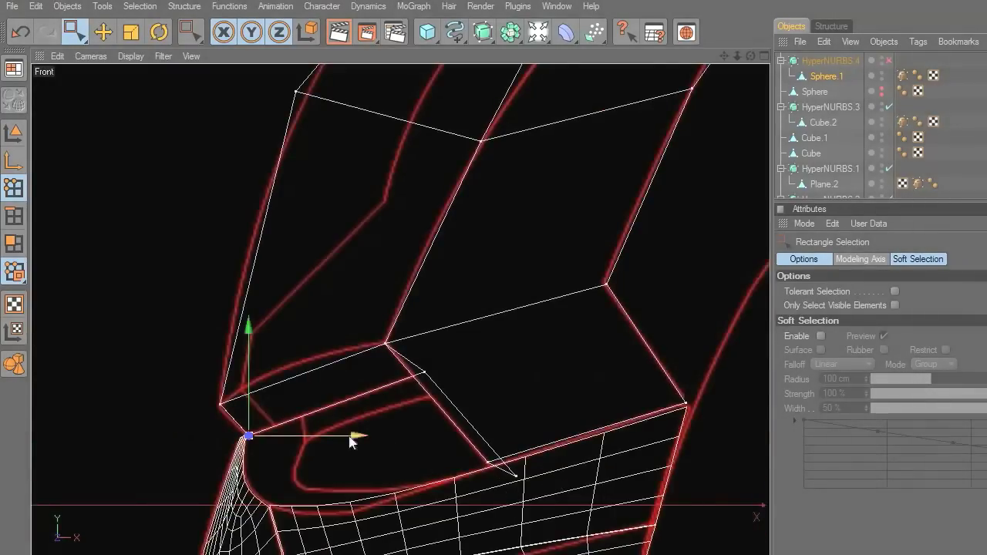
middle_click(418, 391)
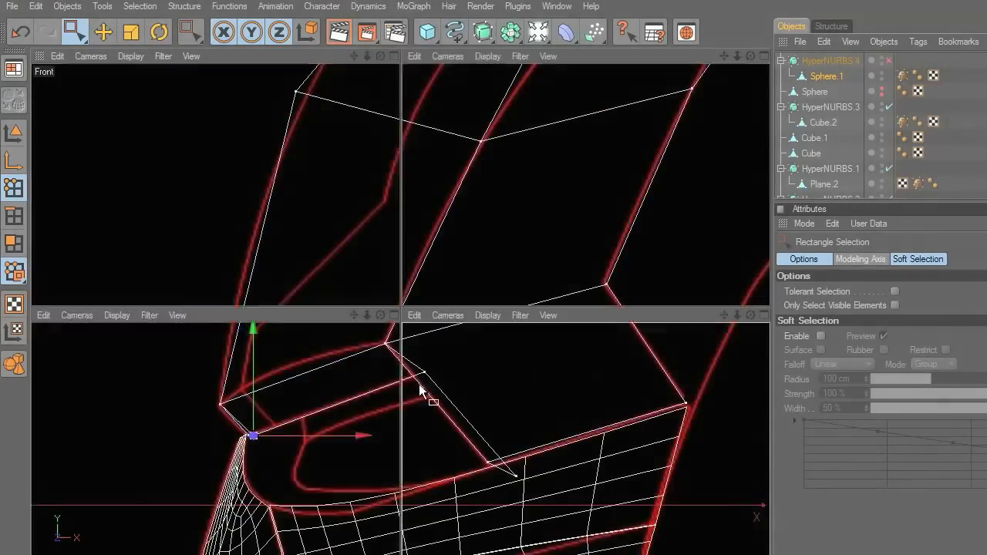
middle_click(394, 285)
left_click_drag(751, 56, 733, 380)
scroll(490, 339, "up", 3)
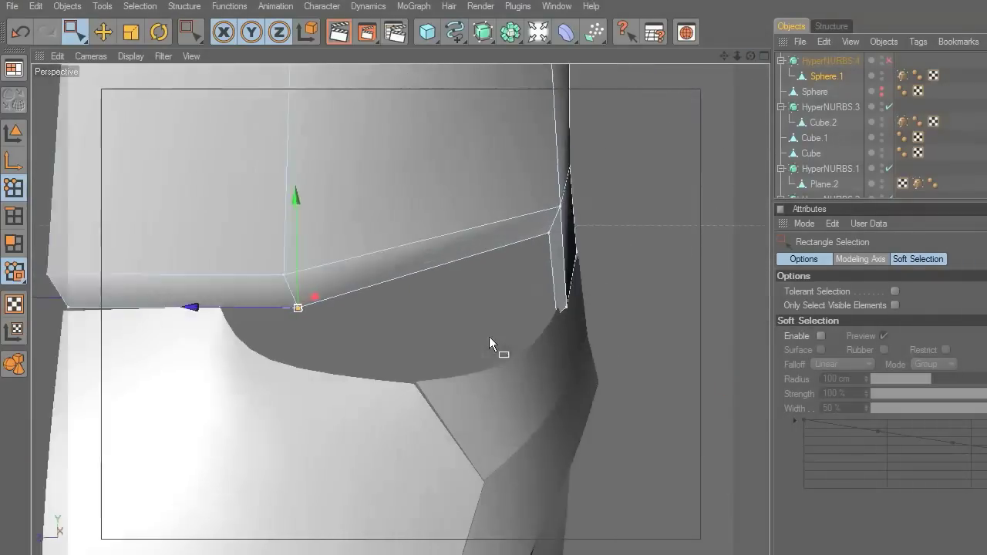
Step: Adjust the rim's end point next to the flap corner and turn HyperNURBS.4 smoothing back on
left_click_drag(84, 31, 101, 34)
left_click(593, 320)
left_click_drag(592, 302, 591, 292)
left_click_drag(736, 57, 722, 139)
left_click(888, 60)
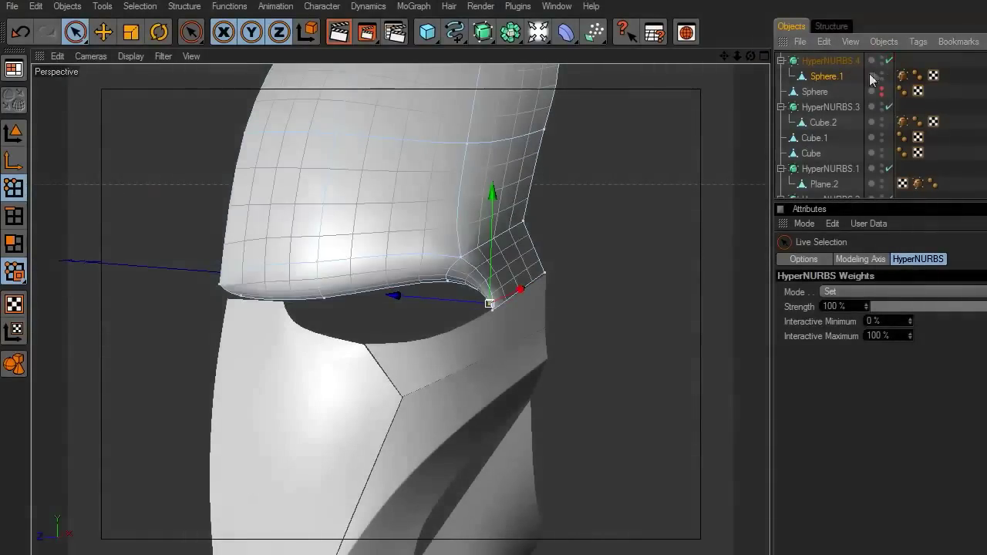
Step: Select the points along the free lower edge of Sphere.1's extruded rim
left_click_drag(773, 88, 700, 88)
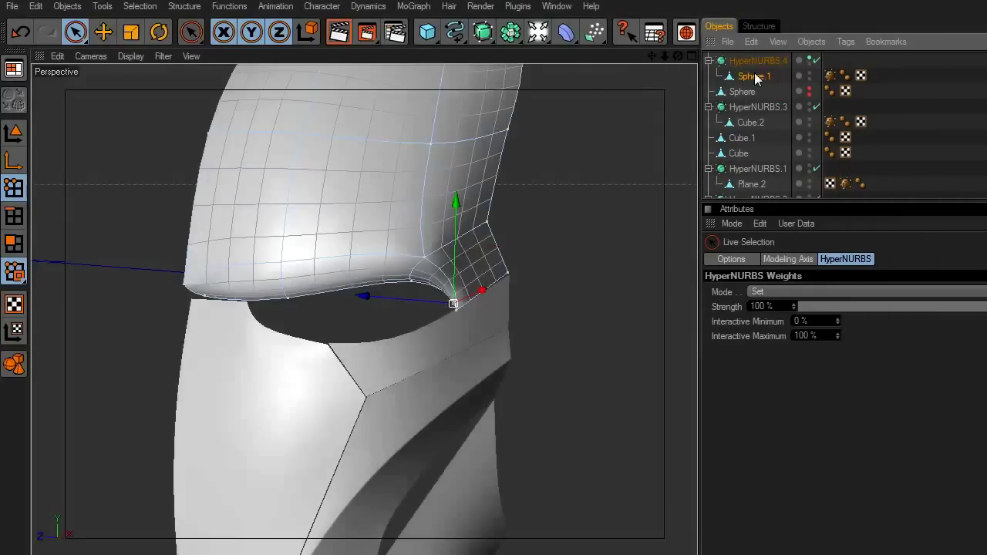
left_click(754, 76)
left_click(13, 217)
scroll(322, 342, "up", 3)
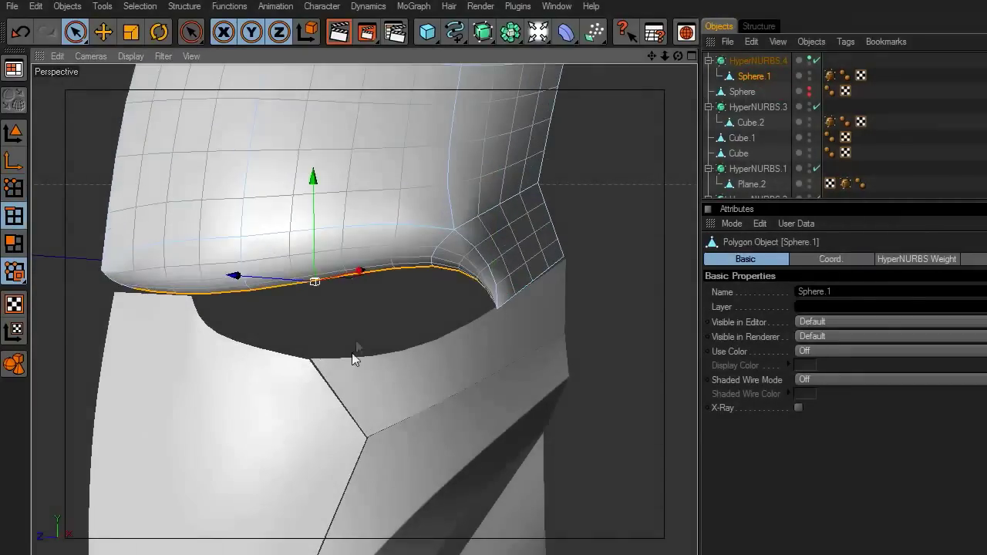
left_click(9, 194)
left_click(74, 30)
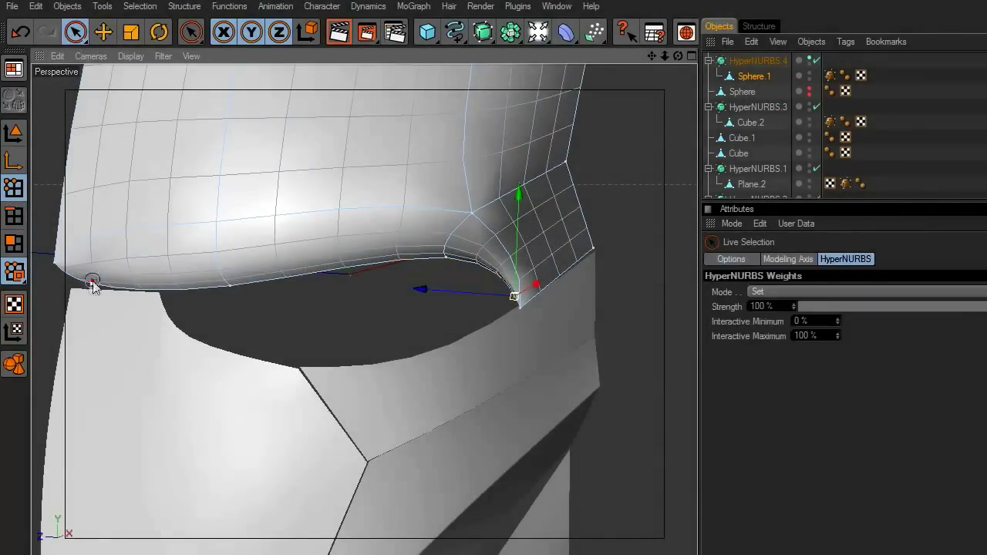
mouse_move(450, 259)
left_mouse_down()
mouse_move(512, 312)
mouse_move(503, 317)
left_mouse_up()
left_click_drag(678, 57, 700, 57)
left_click(474, 291, "shift")
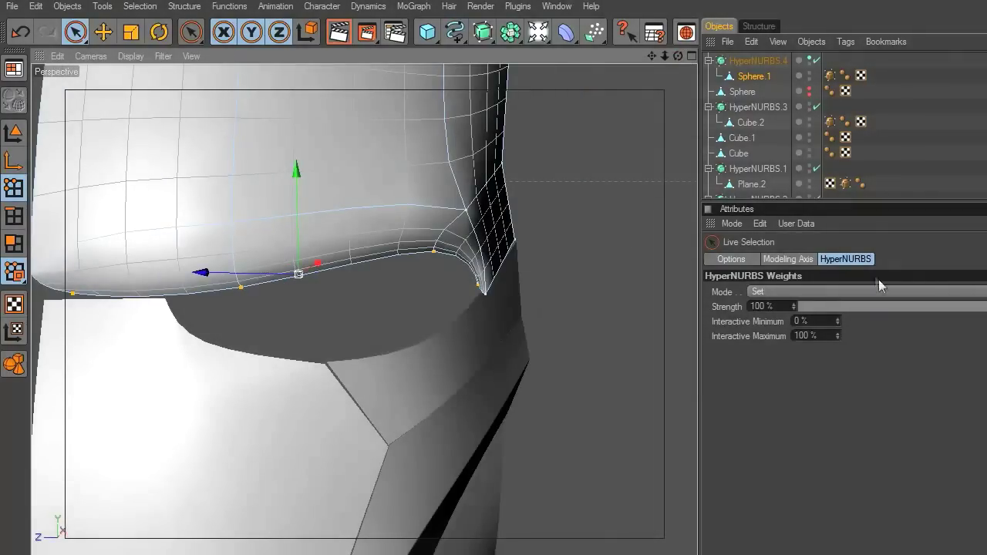
Step: Set the HyperNURBS weight of the selected rim points to 100%
left_click(827, 259)
key("period")
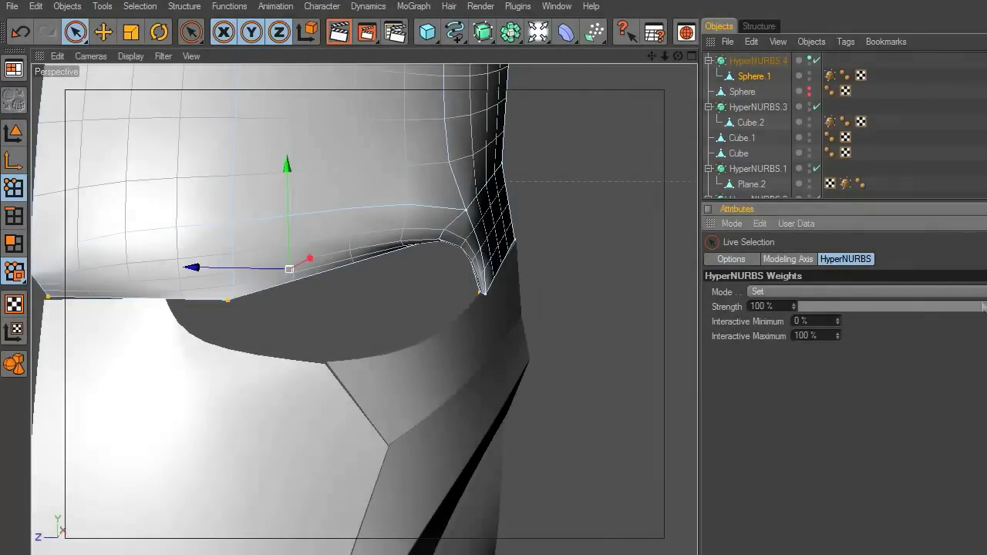
left_click_drag(678, 56, 681, 63)
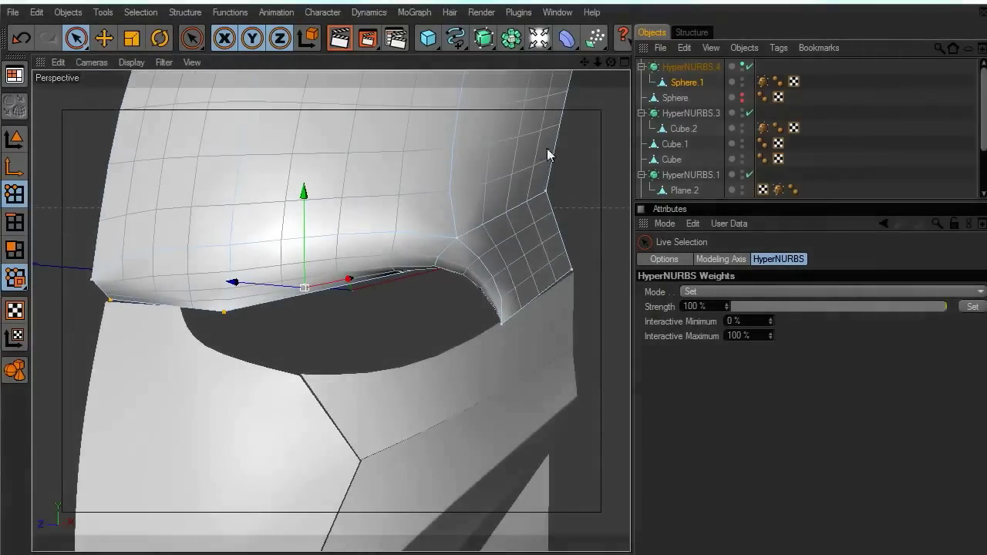
left_click_drag(610, 61, 610, 67)
Step: Turn off HyperNURBS.4 smoothing and select the edges along the upper fold of the extruded rim
left_click(747, 67)
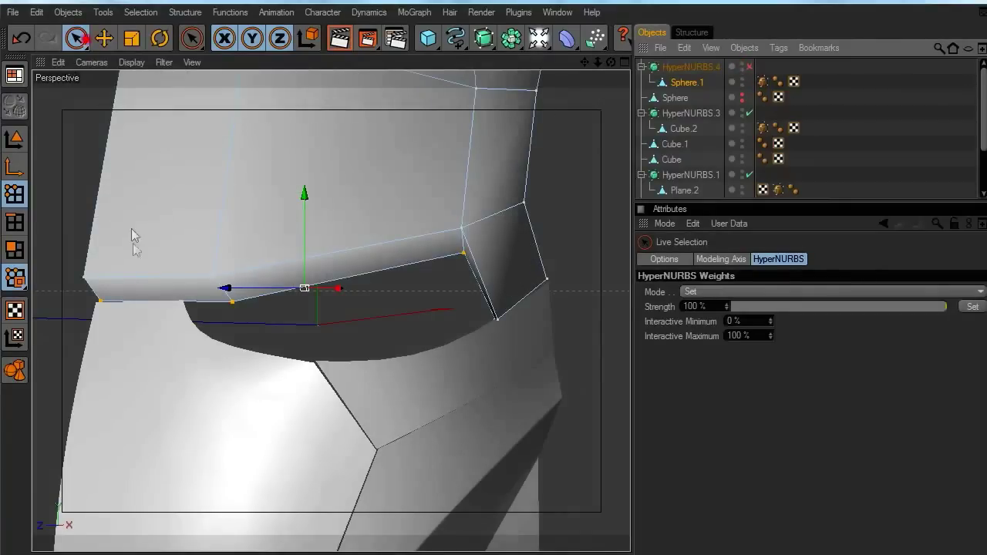
left_click(15, 222)
left_click(165, 279)
left_click(230, 275, "shift")
left_click_drag(461, 283, 480, 264)
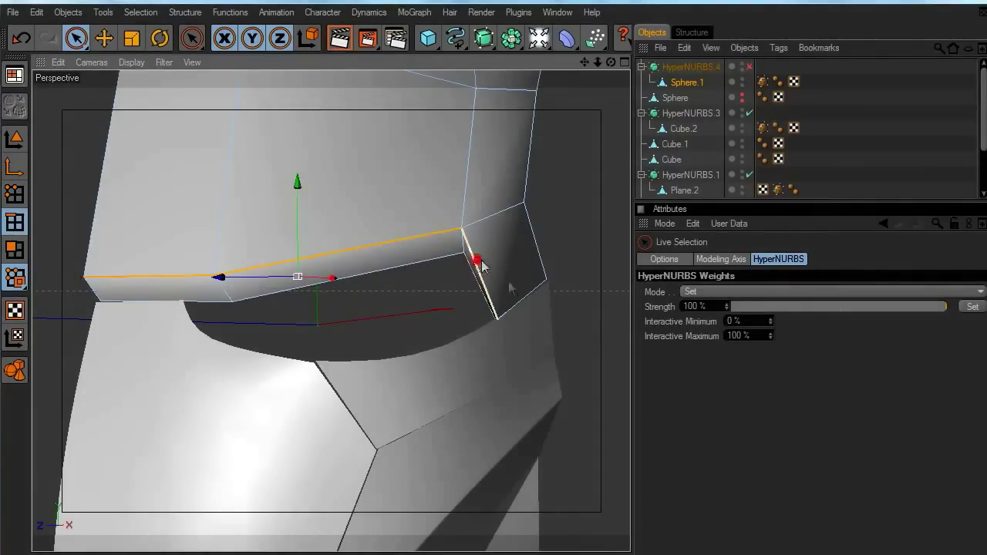
Step: Turn HyperNURBS.4 smoothing back on and apply 100% HyperNURBS weight to the selected fold edges
left_click(749, 68)
left_click(778, 259)
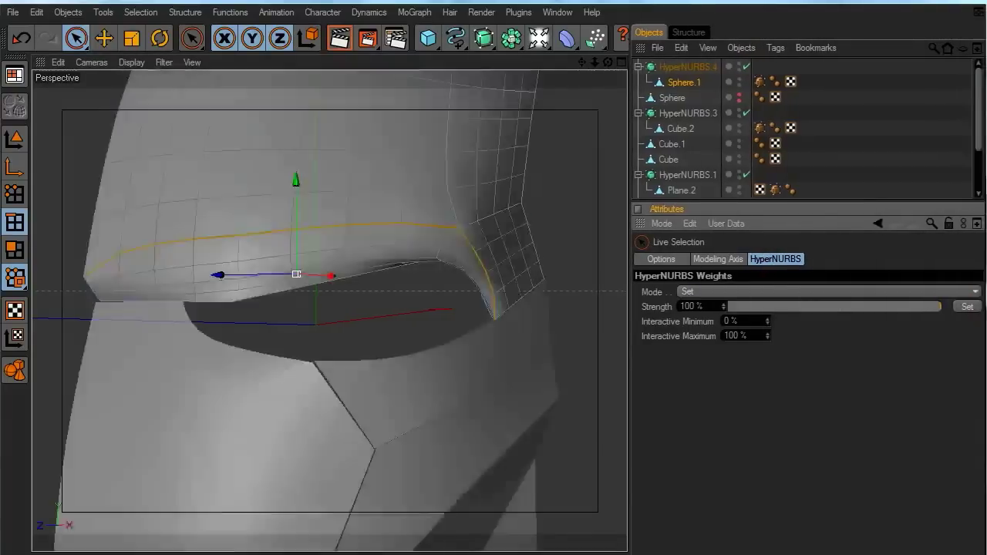
left_click(972, 306)
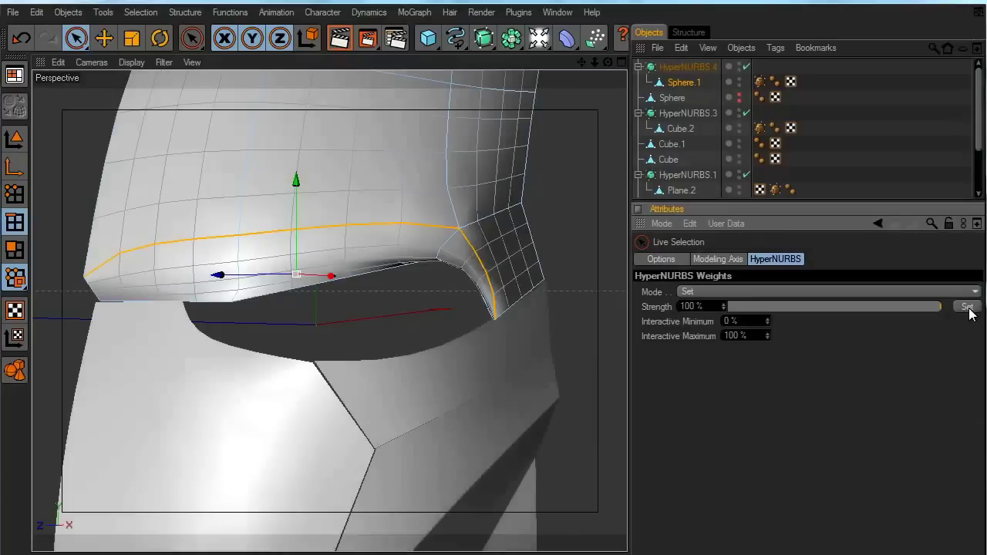
Step: Apply 100% HyperNURBS weight to the short edge at the rim's inner corner, then deselect Sphere.1
left_click(452, 251)
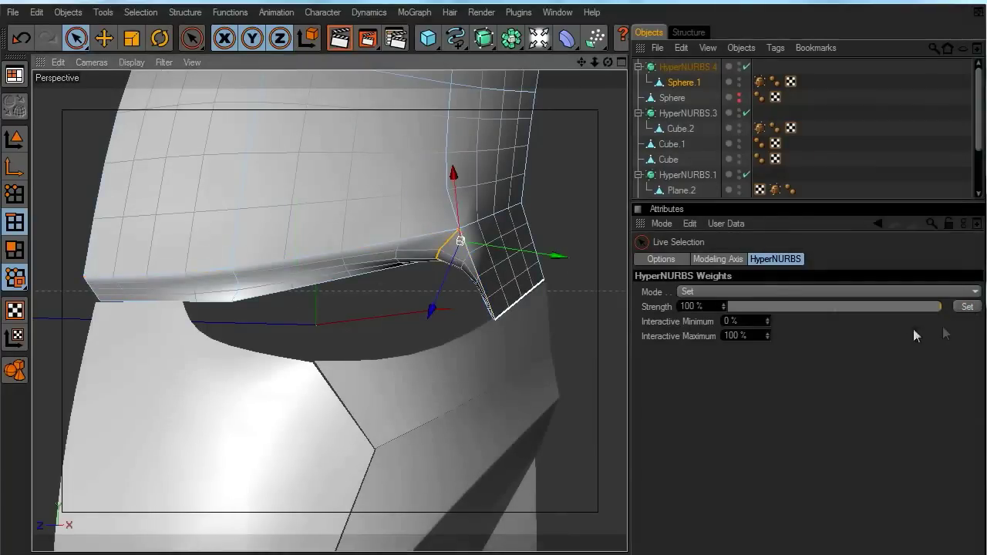
left_click(967, 307)
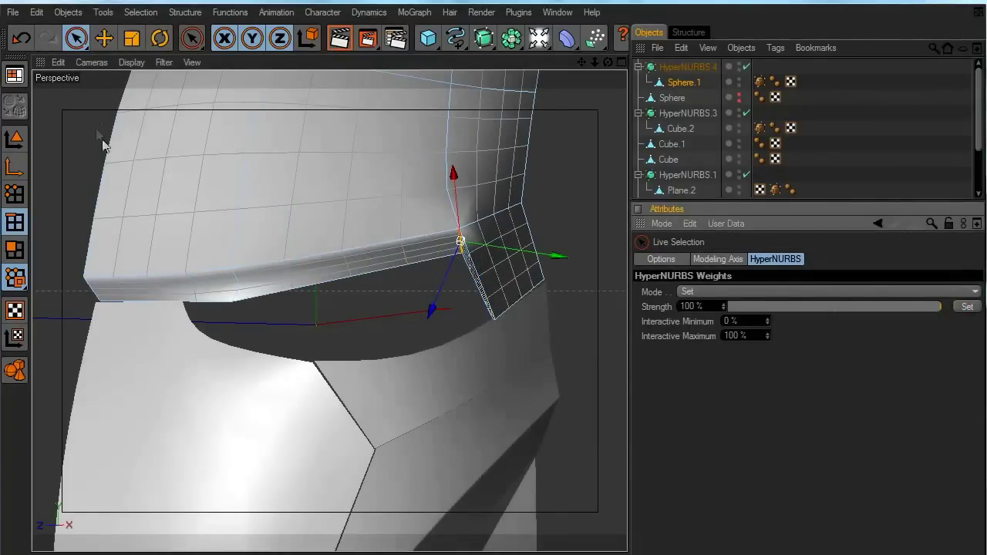
left_click(35, 159)
mouse_move(583, 64)
left_mouse_down()
mouse_move(646, 64)
mouse_move(575, 69)
mouse_move(585, 68)
left_mouse_up()
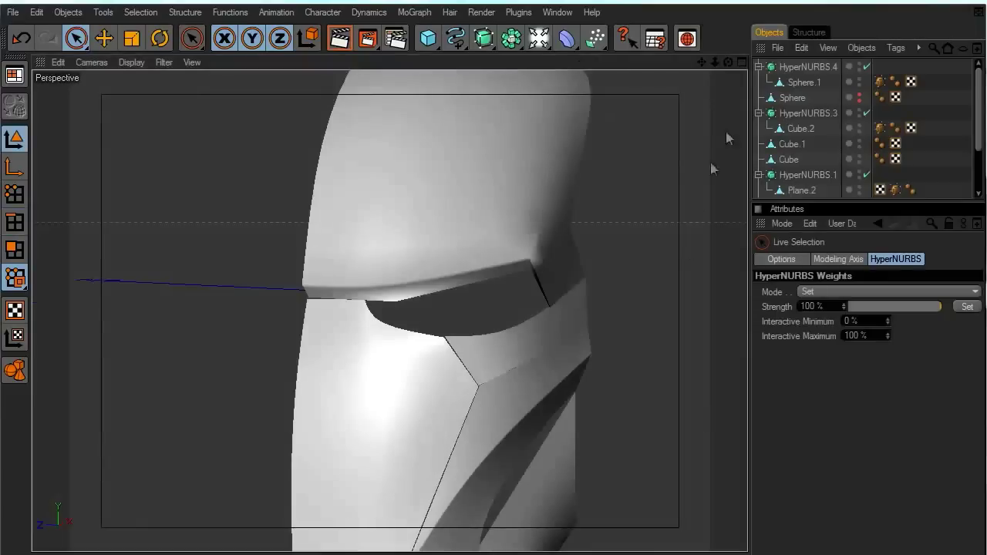
Step: Select the point at the bend of the rim's lower edge and set its HyperNURBS weight to 0%
left_click_drag(728, 62, 731, 96)
scroll(428, 302, "up", 2)
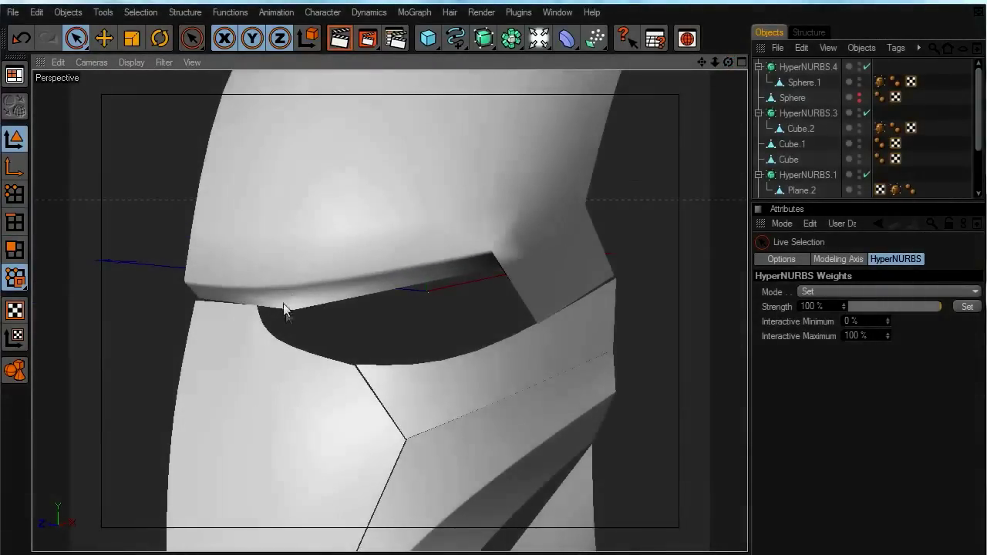
left_click(304, 260)
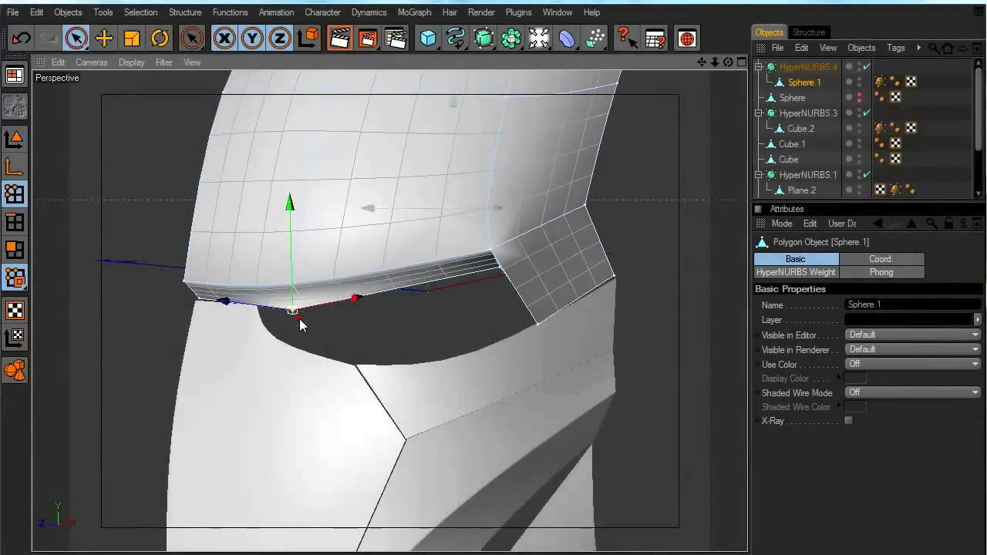
scroll(436, 316, "up", 2)
left_click_drag(753, 323, 571, 342)
left_click(78, 38)
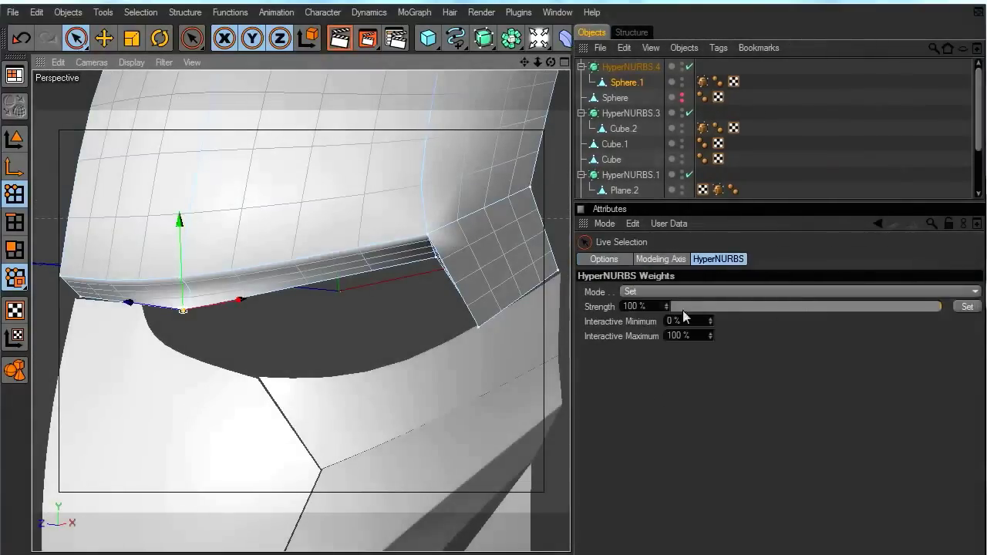
left_click_drag(917, 307, 686, 308)
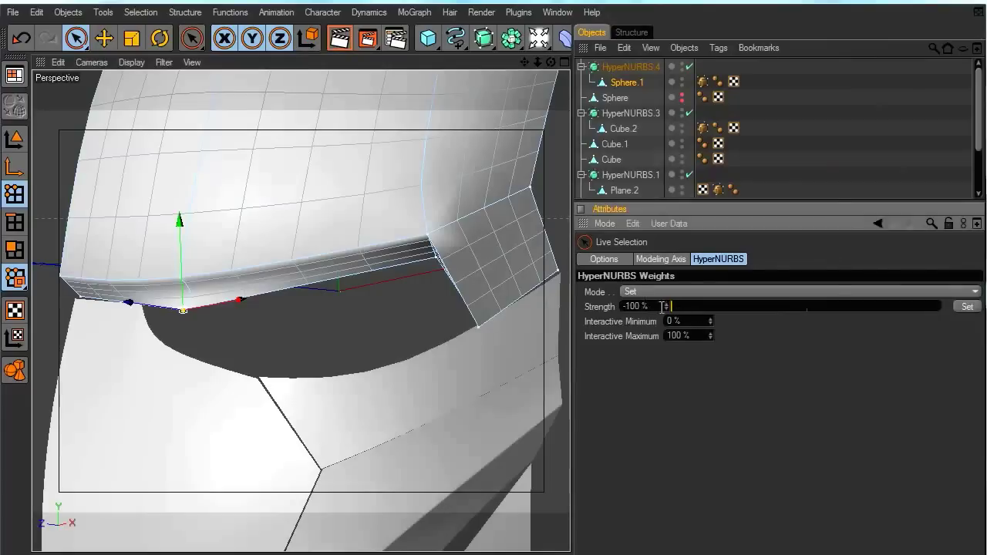
type("0")
key("Return")
left_click(967, 308)
Step: Inspect the smoothed upper shell in perspective and compare its outline with the reference drawing in the front view
left_click(395, 310)
scroll(400, 316, "down", 3)
scroll(504, 267, "up", 1)
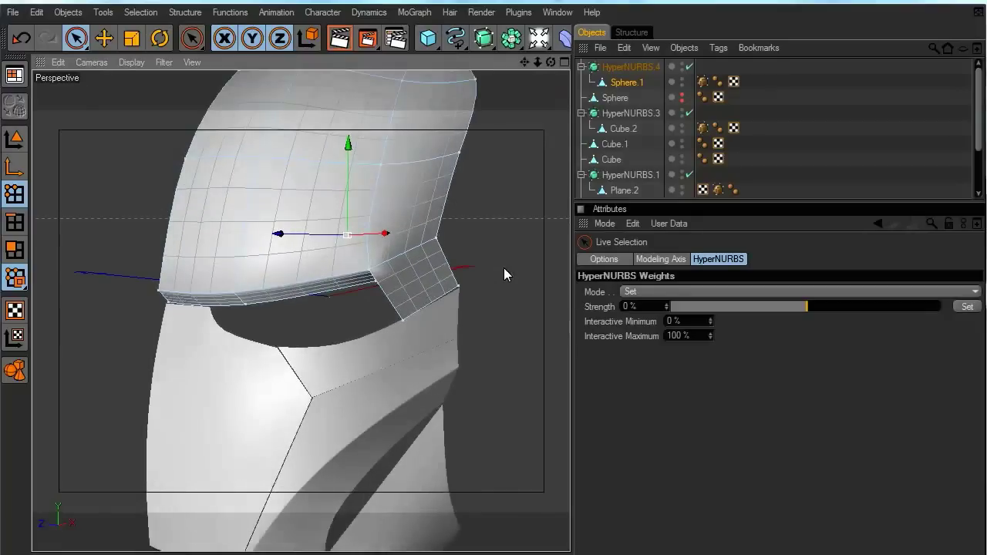
left_click_drag(551, 62, 526, 100)
left_click_drag(551, 62, 557, 37)
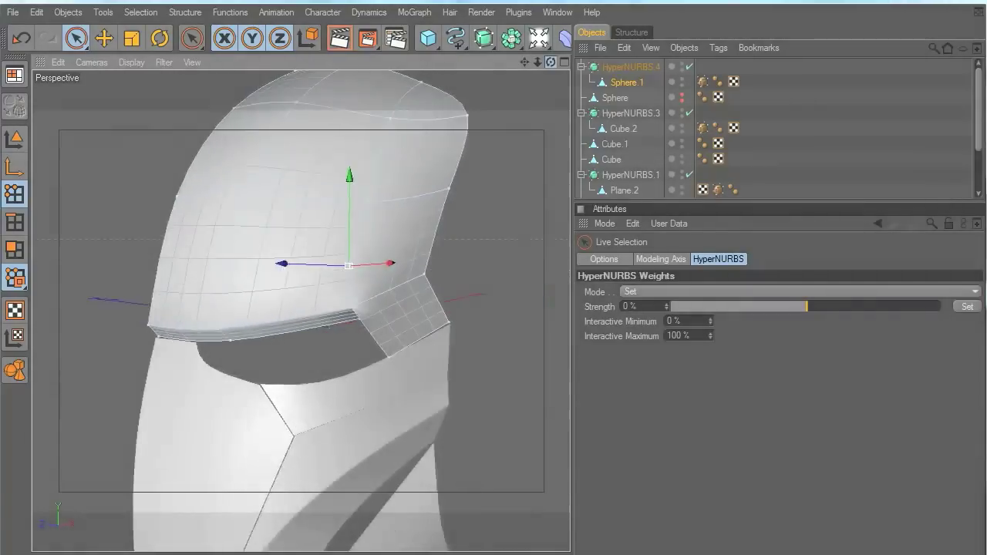
scroll(491, 238, "up", 2)
scroll(491, 237, "down", 1)
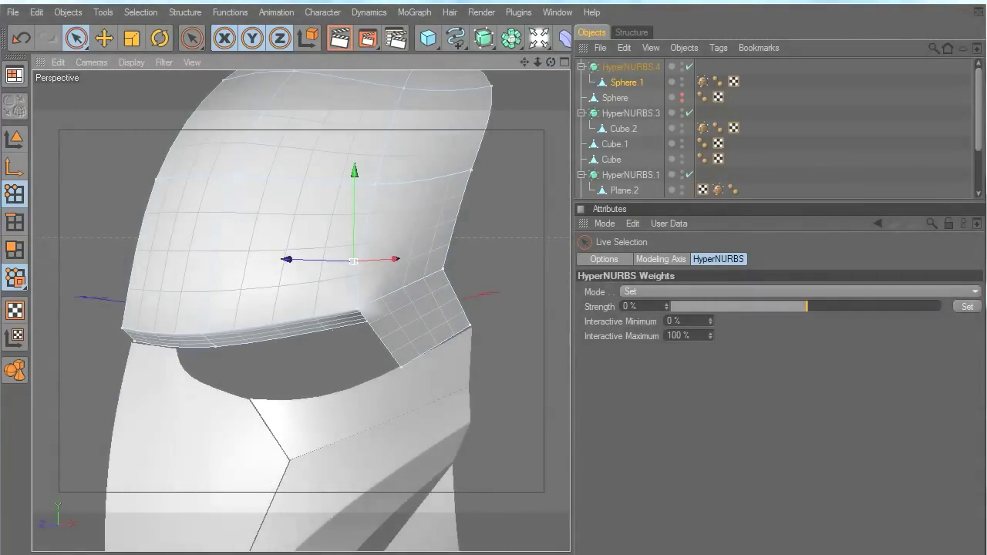
key("F4")
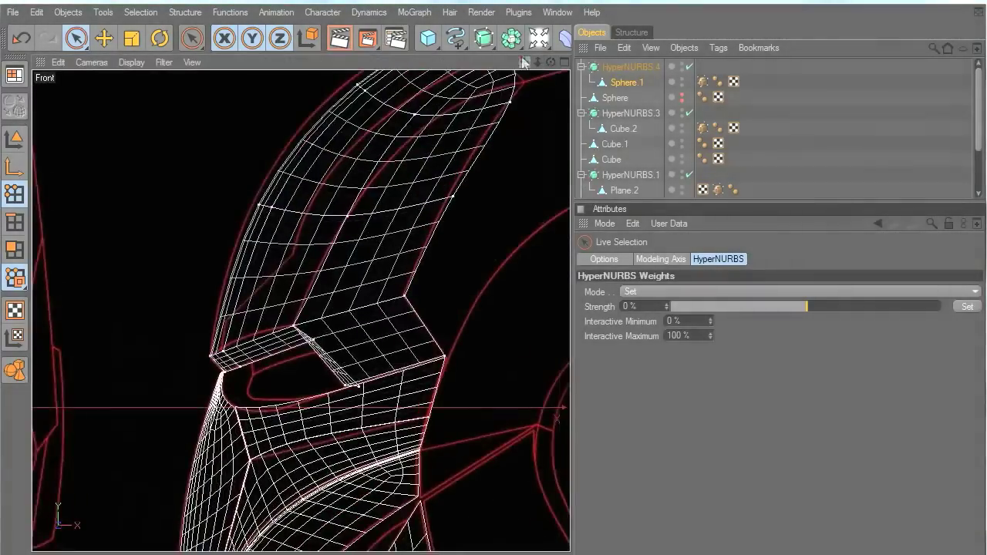
left_click_drag(524, 62, 486, 173)
left_click(682, 67)
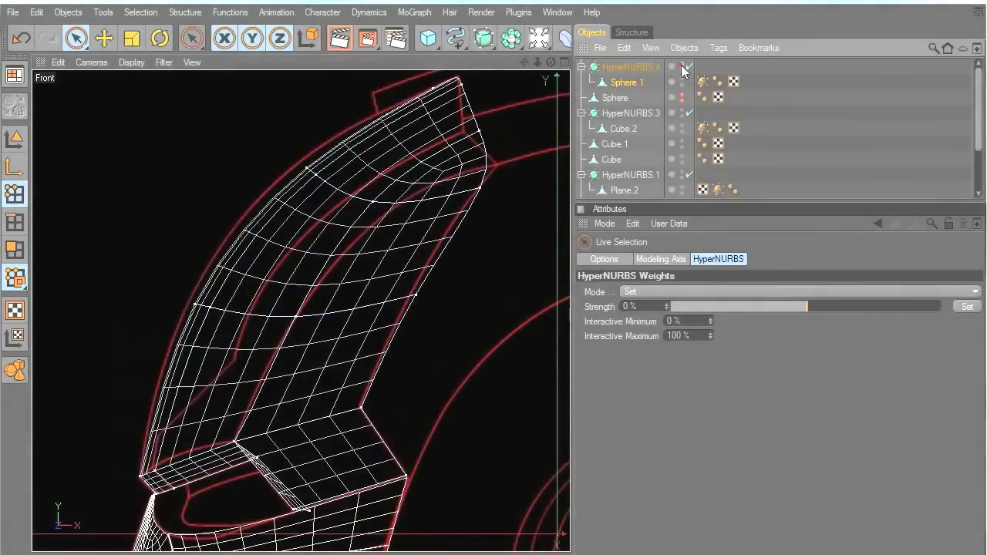
left_click(681, 67)
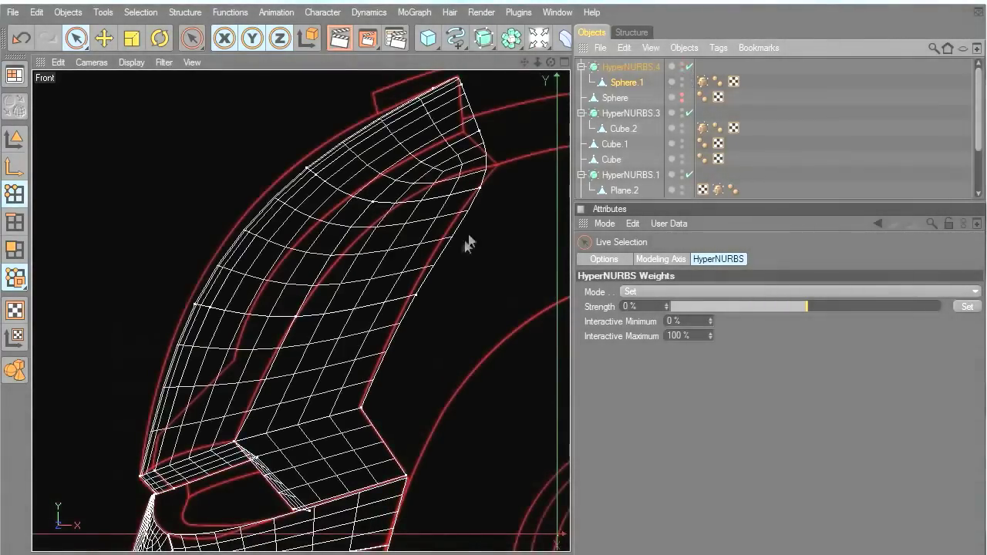
Step: Move the points at the upper rear end of Sphere.1 onto the reference lines in the front view
left_click(616, 82)
left_click_drag(479, 101, 479, 128)
left_click_drag(512, 158, 526, 158)
left_click_drag(492, 108, 492, 114)
left_click(376, 208)
mouse_move(376, 176)
left_mouse_down()
mouse_move(376, 205)
mouse_move(376, 189)
left_mouse_up()
left_click(492, 168)
left_click(484, 193)
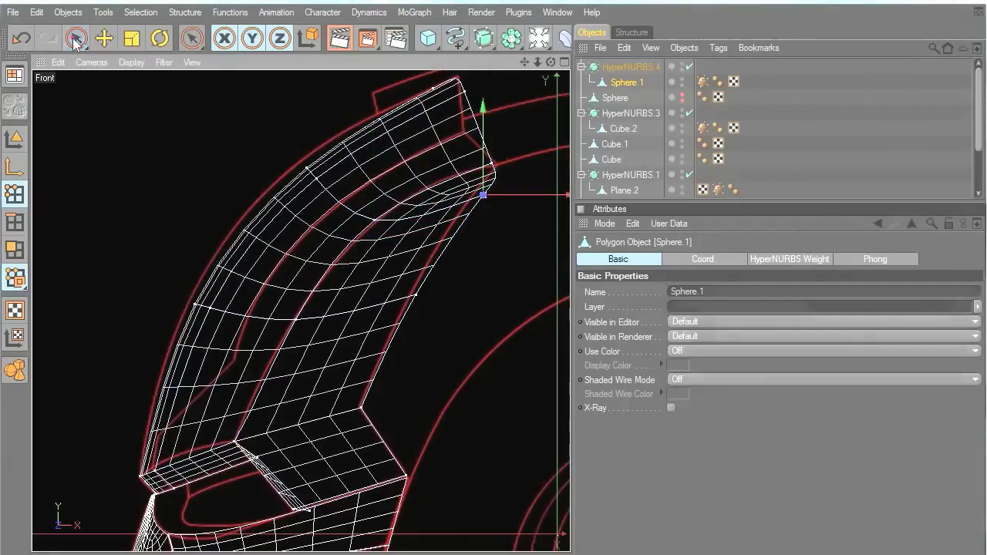
Step: Apply 0% HyperNURBS weight to the upper rear corner point and fit the corner points to the reference corner
left_click(75, 40)
left_click(492, 162)
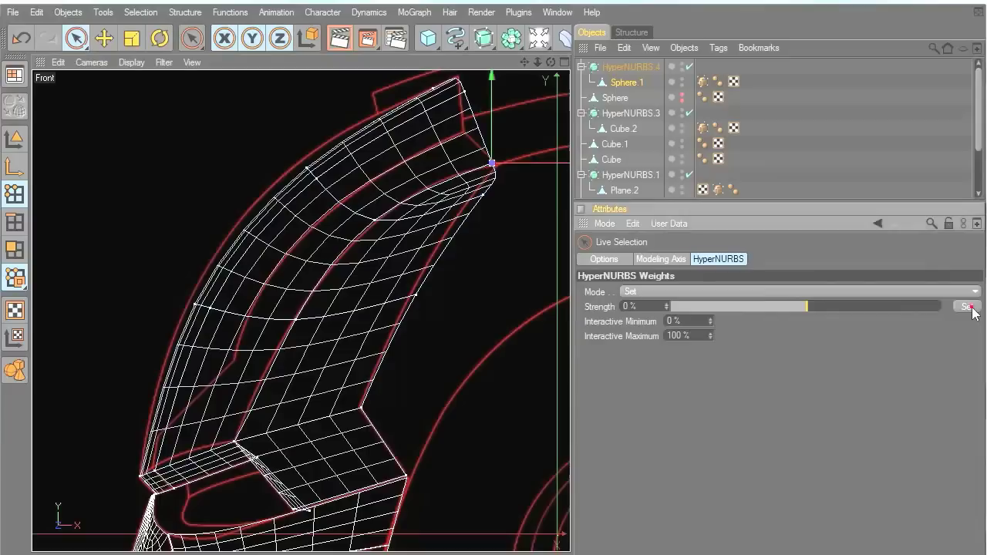
left_click(532, 302)
scroll(506, 209, "up", 1)
left_click(495, 188)
left_click_drag(495, 180, 503, 152)
left_click(505, 155)
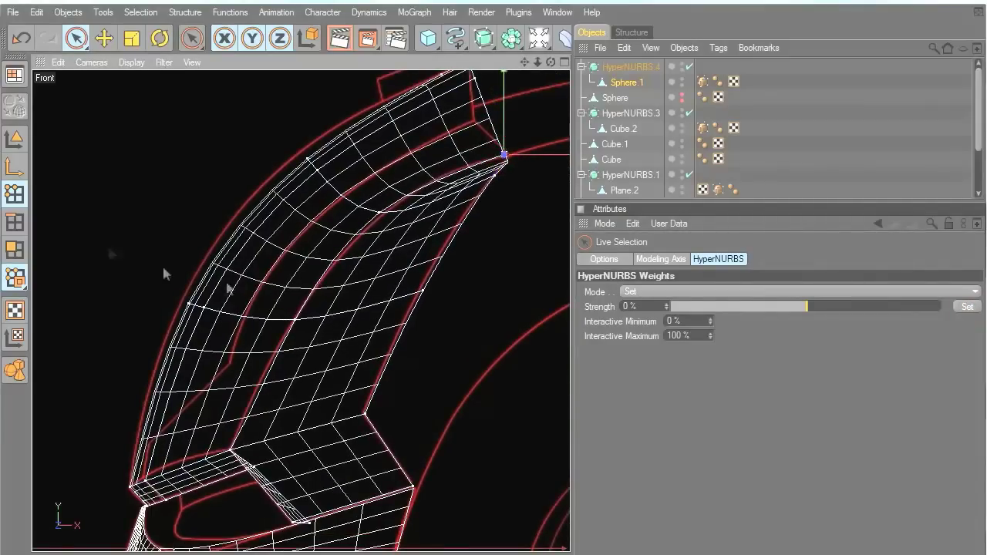
Step: Select the edges along the crease between the shell's front and side faces
left_click(23, 223)
mouse_move(282, 362)
left_mouse_down()
mouse_move(315, 293)
mouse_move(405, 203)
mouse_move(476, 213)
left_mouse_up()
middle_click(529, 208)
middle_click(297, 166)
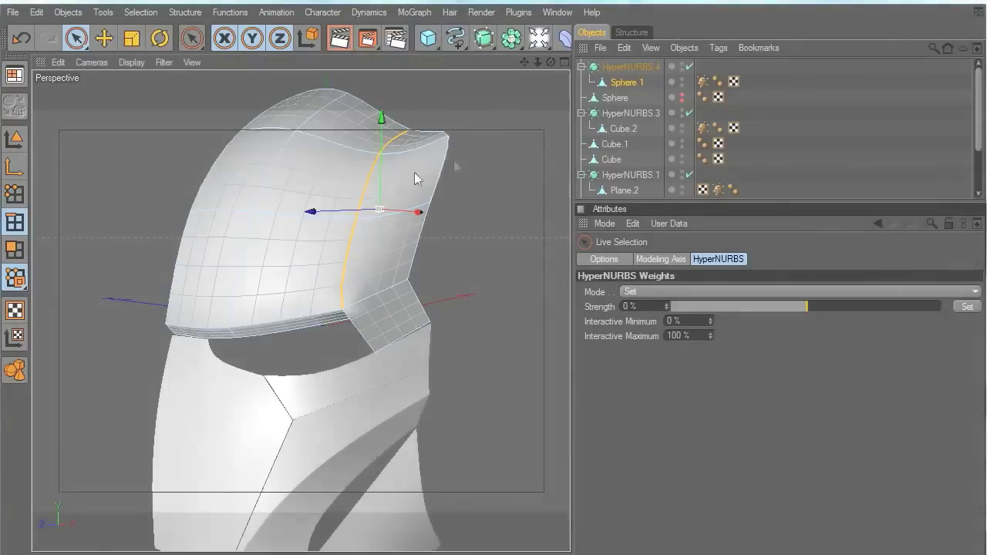
left_click_drag(550, 62, 482, 88)
left_click_drag(538, 61, 584, 62)
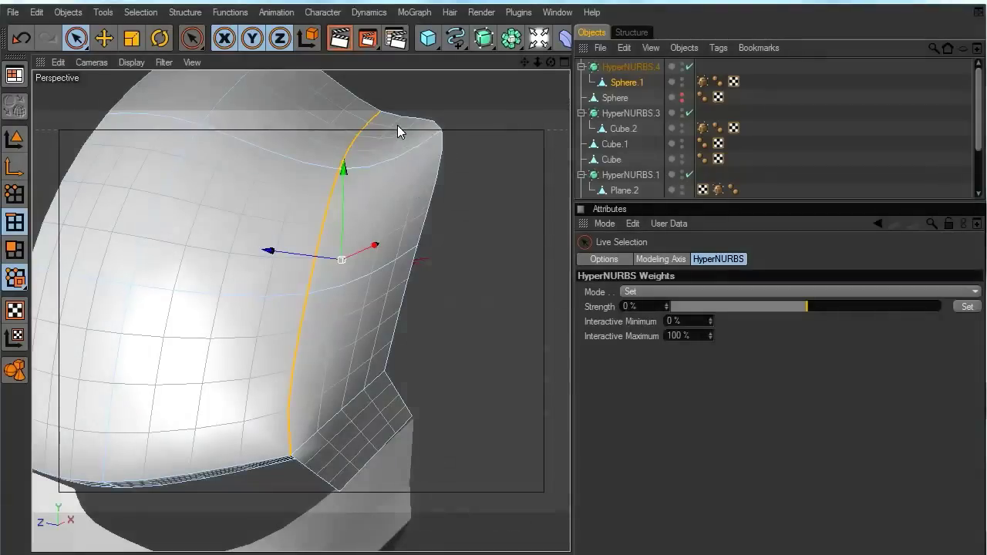
Step: Try to bevel the selected crease edges with an inner offset of 0.34 cm
right_click(398, 125)
left_click(428, 413)
scroll(471, 355, "up", 4)
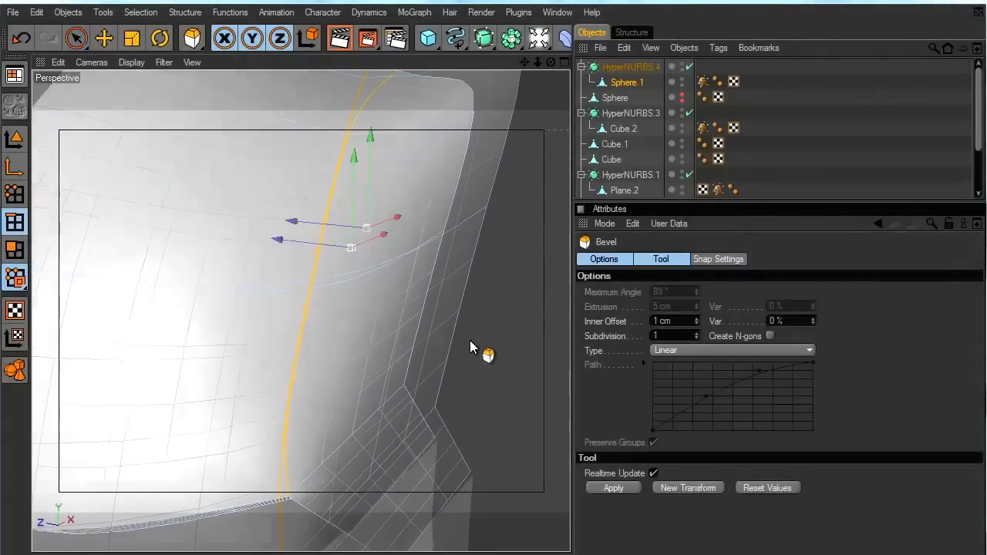
left_click_drag(382, 313, 382, 319)
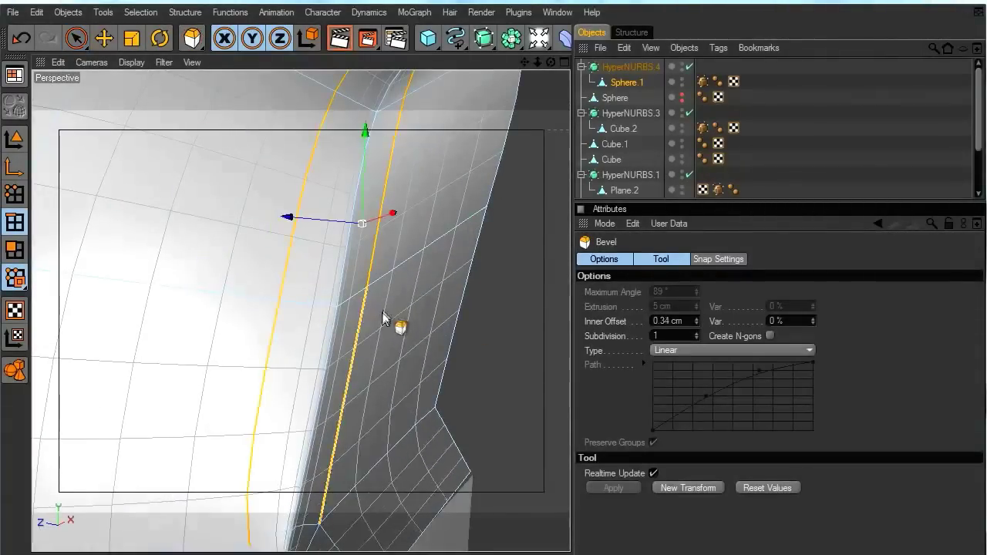
key("ctrl+z")
Step: Bevel the crease edges with an inner offset of 0.23 cm while HyperNURBS.4 smoothing is off, and turn smoothing back on
left_click(689, 66)
left_click_drag(462, 208, 478, 208)
left_click(689, 67)
scroll(513, 244, "down", 4)
left_click_drag(551, 61, 570, 43)
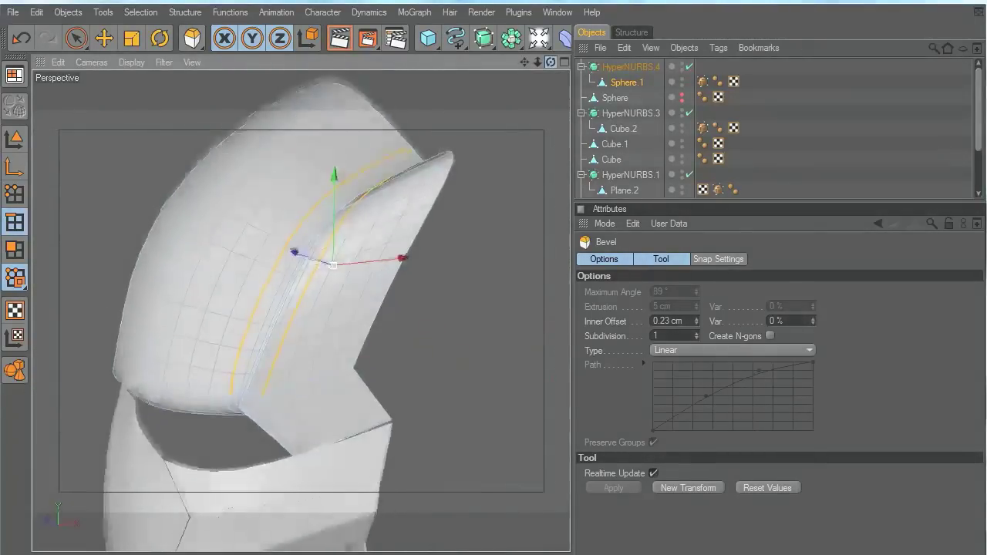
left_click_drag(516, 355, 573, 389)
Step: Adjust the points near the shell's upper rear corner in the left view to follow the reference drawing
left_click(8, 193)
left_click(443, 157)
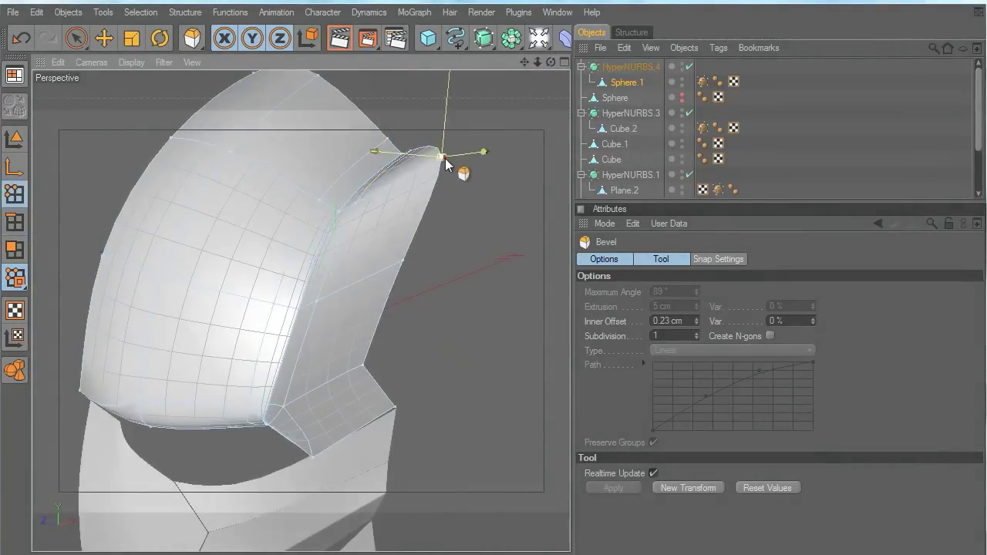
left_click(76, 39)
middle_click(320, 157)
middle_click(285, 362)
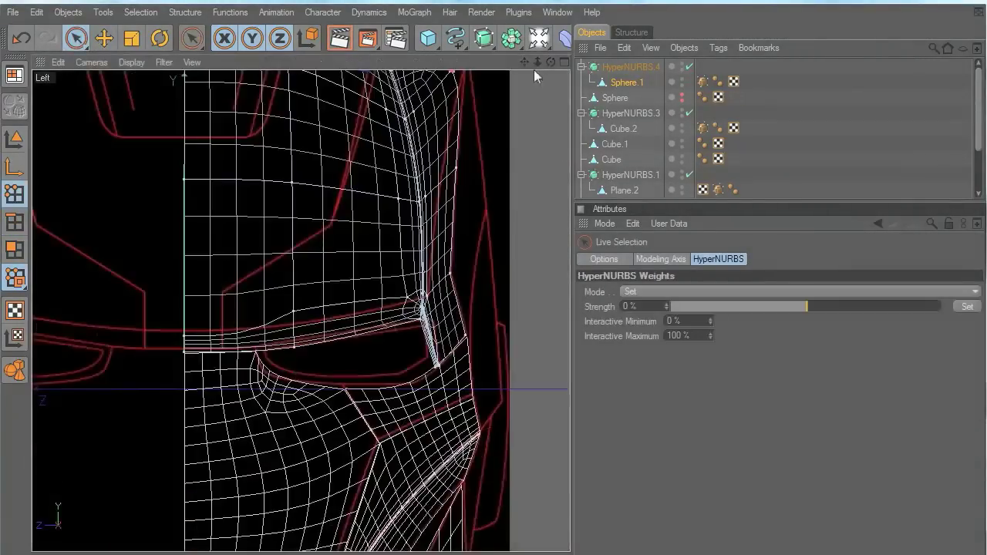
left_click_drag(525, 62, 500, 212)
left_click_drag(339, 267, 282, 268)
left_click_drag(387, 268, 359, 245)
left_click(502, 225)
left_click(432, 267)
Step: Turn HyperNURBS.4 smoothing off to refine the upper corner against the reference, and turn it back on in perspective
left_click(689, 67)
middle_click(462, 324)
middle_click(480, 346)
left_click_drag(511, 121, 513, 179)
middle_click(540, 225)
middle_click(295, 214)
left_click(689, 66)
Step: Select the point just below the shell's beveled upper corner and turn off HyperNURBS.4 smoothing
left_click(14, 139)
left_click(466, 192)
scroll(466, 192, "up", 2)
left_click(409, 177)
mouse_move(521, 65)
left_mouse_down()
mouse_move(491, 135)
mouse_move(566, 73)
mouse_move(505, 50)
mouse_move(515, 55)
left_mouse_up()
left_click(15, 195)
left_click(346, 148)
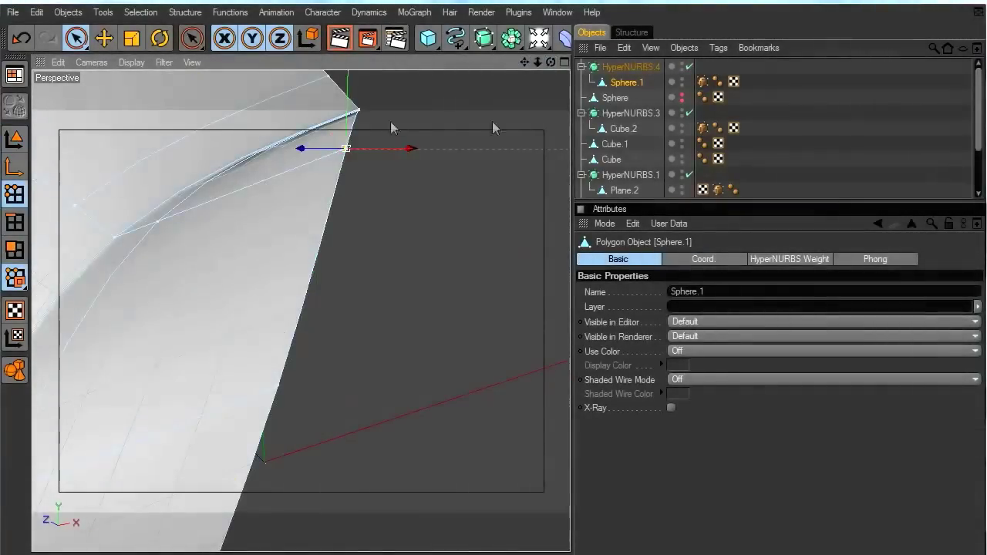
left_click(690, 66)
left_click(690, 65)
left_click_drag(355, 101, 355, 123)
Step: Weld the point below the bevel and the shell's upper corner point together at the corner
left_click_drag(524, 63, 475, 254)
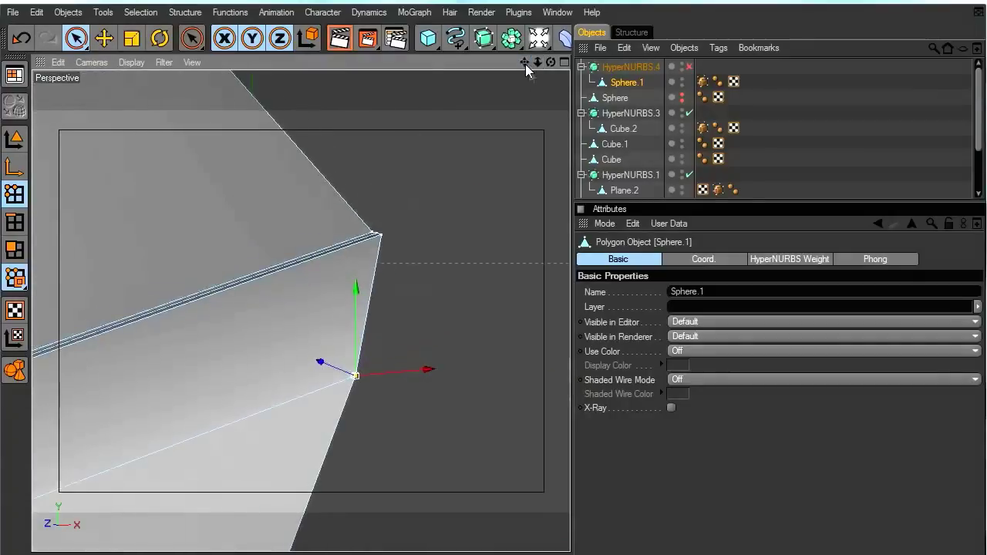
left_click_drag(538, 62, 473, 119)
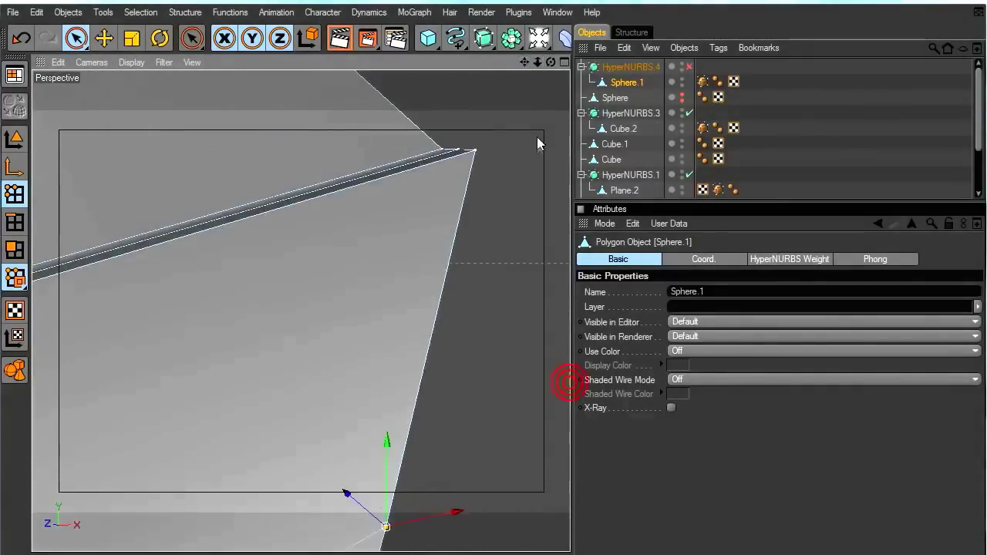
right_click(507, 170)
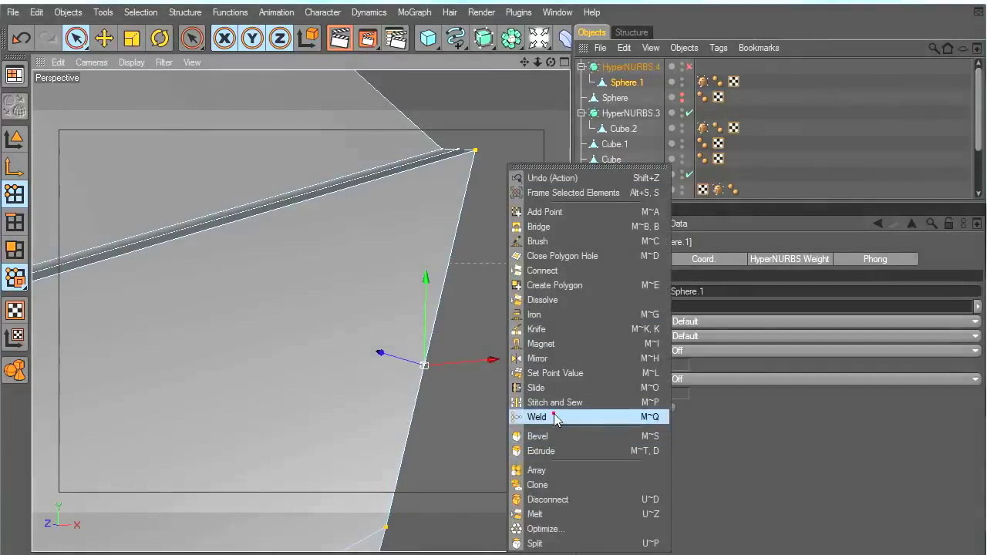
left_click(568, 417)
left_click(474, 152)
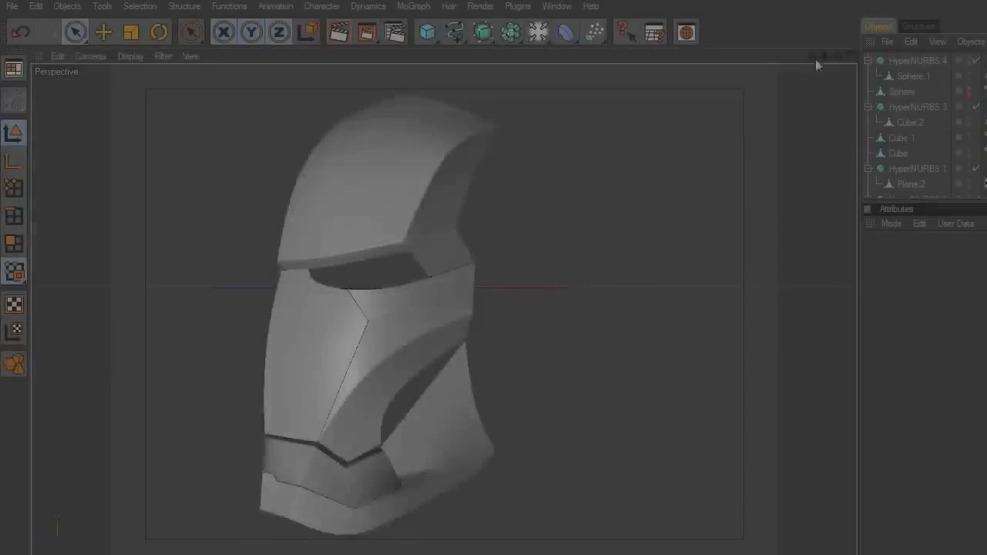
Step: Select the upper shell and turn off its HyperNURBS.4 smoothing for editing in the left view
left_click_drag(815, 59, 837, 55)
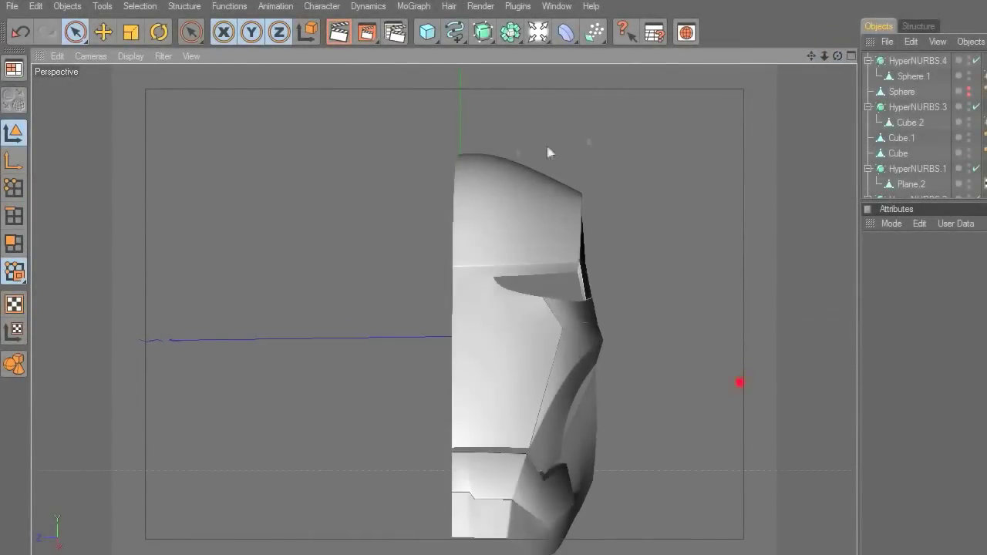
left_click(562, 205)
middle_click(647, 269)
middle_click(389, 363)
left_click(976, 60)
left_click(976, 60)
scroll(599, 316, "up", 2)
Step: Move the shell's middle column of points outward along Z in the left view
left_click(14, 187)
left_click(422, 309)
left_click_drag(458, 316, 483, 317)
left_click_drag(420, 198, 461, 197)
left_click_drag(418, 131, 469, 130)
Step: Try raising the two topmost front points toward the reference's outer outline and check the shape in perspective
left_click(323, 121)
left_click(330, 130)
left_click(468, 130, "shift")
left_click(392, 109)
left_click(331, 131)
left_click(469, 130, "shift")
left_click_drag(399, 109, 399, 110)
middle_click(624, 215)
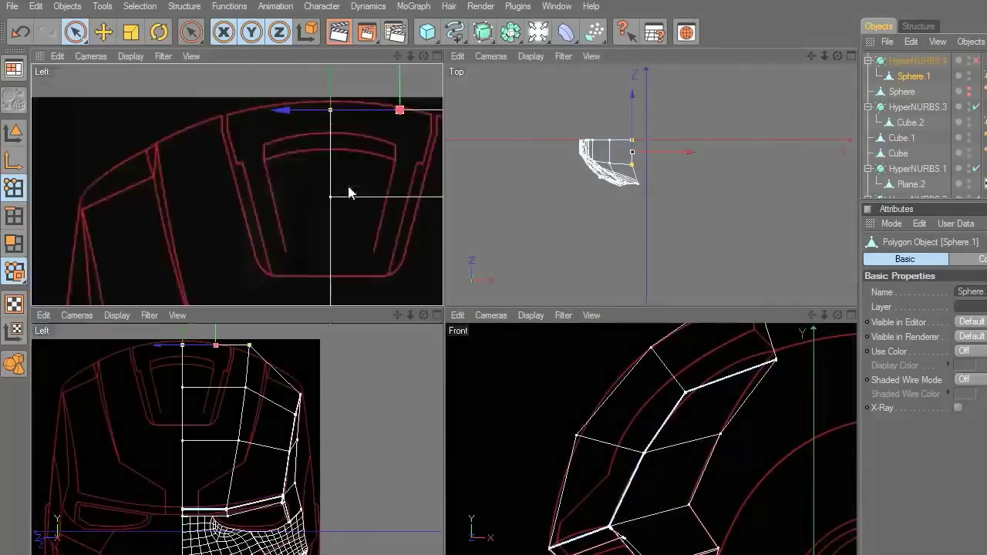
middle_click(348, 192)
left_click_drag(837, 55, 858, 57)
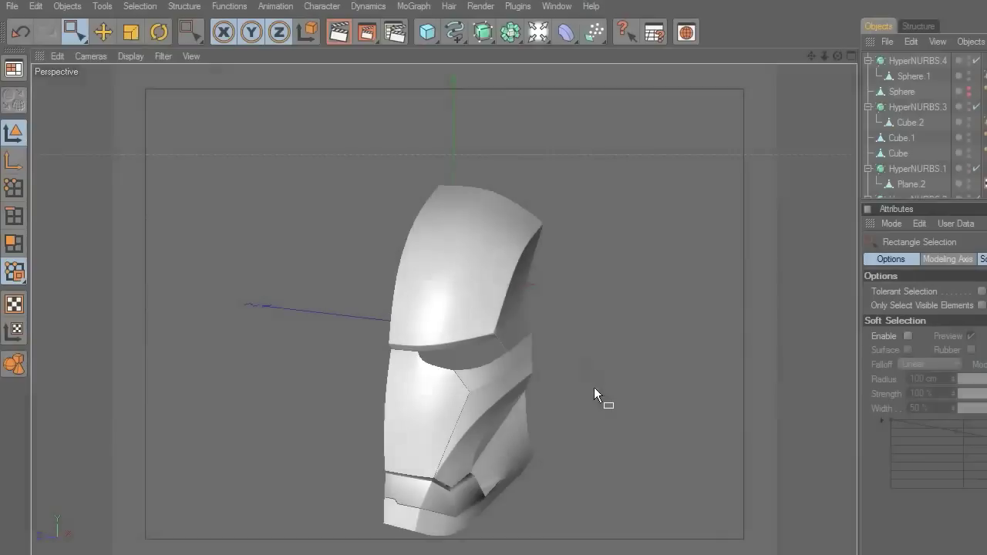
Step: Turn off HyperNURBS.4 smoothing, add a 200 cm cube, and move it up over the forehead in the left view
middle_click(539, 338)
middle_click(396, 389)
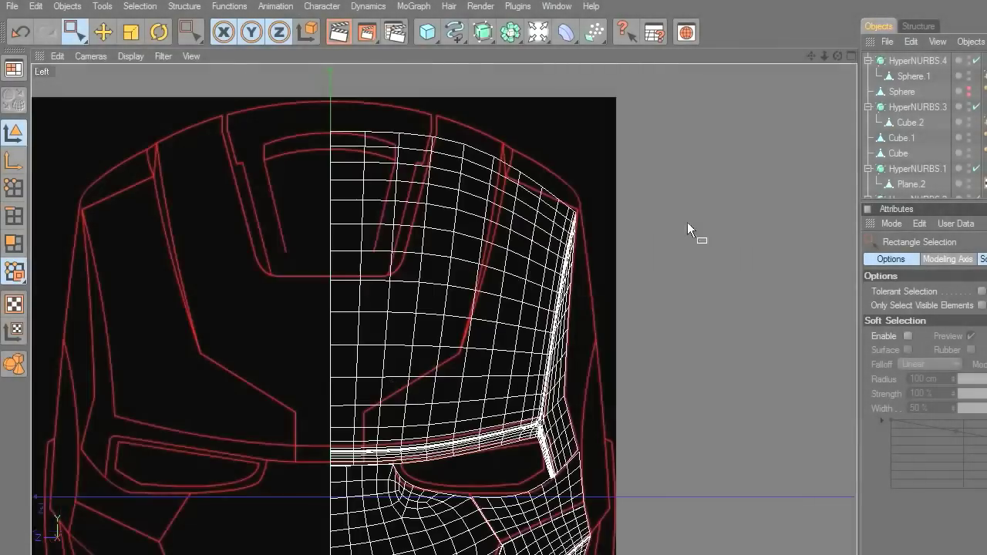
left_click(976, 61)
scroll(551, 285, "down", 2)
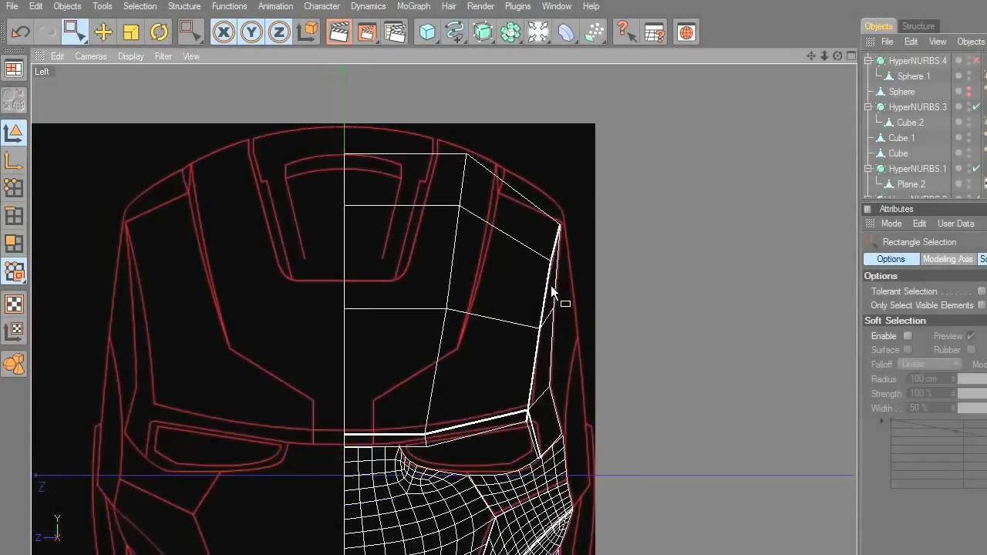
left_click_drag(429, 34, 470, 53)
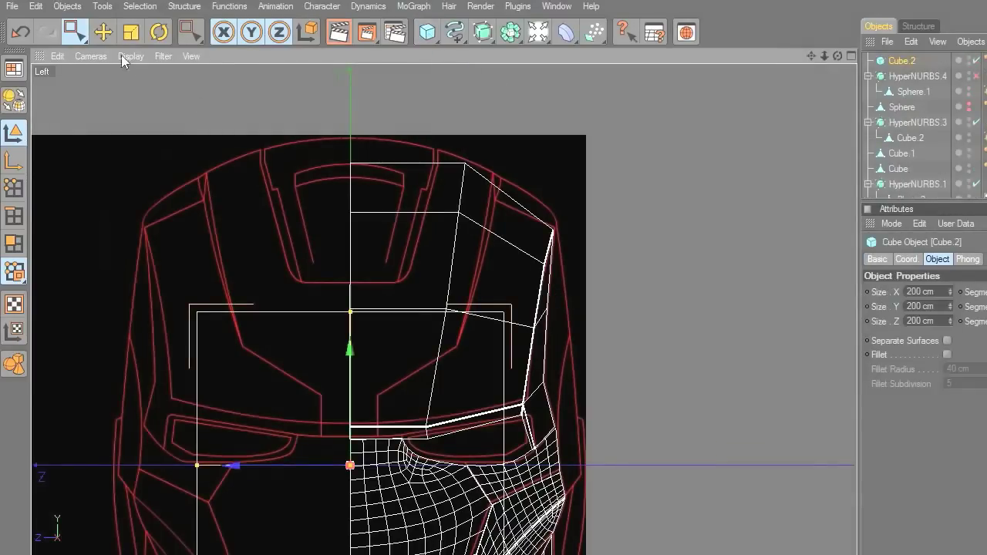
left_click(103, 35)
mouse_move(352, 351)
left_mouse_down()
mouse_move(355, 324)
mouse_move(359, 360)
left_mouse_up()
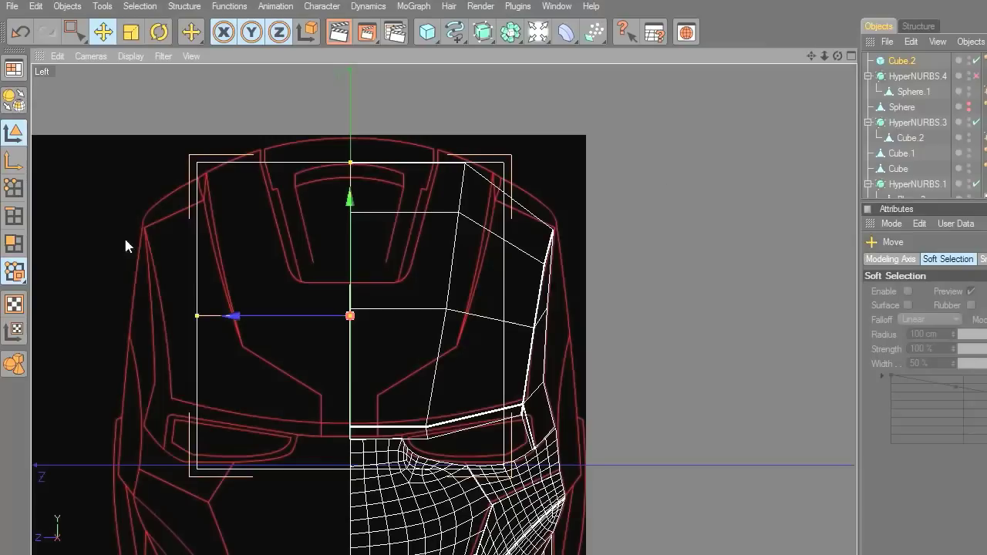
Step: Make the forehead cube editable and knife two horizontal cuts across its lower half at the reference outline's corner heights
left_click(16, 106)
left_click(12, 189)
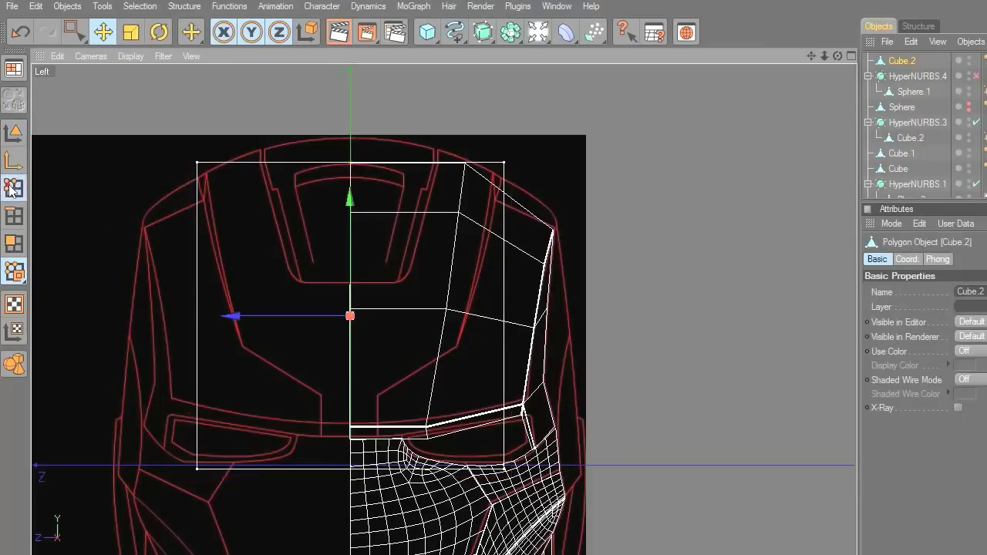
right_click(273, 354)
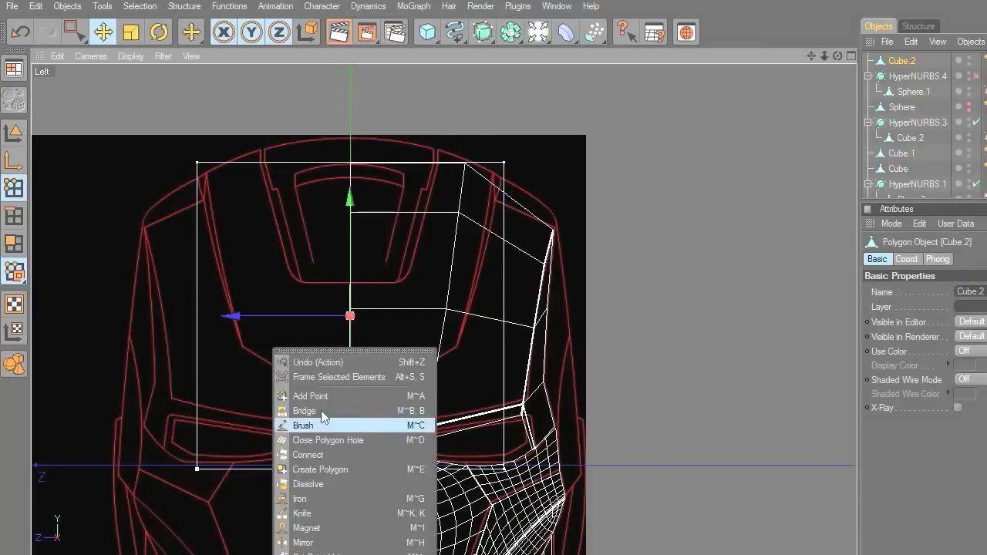
left_click(346, 513)
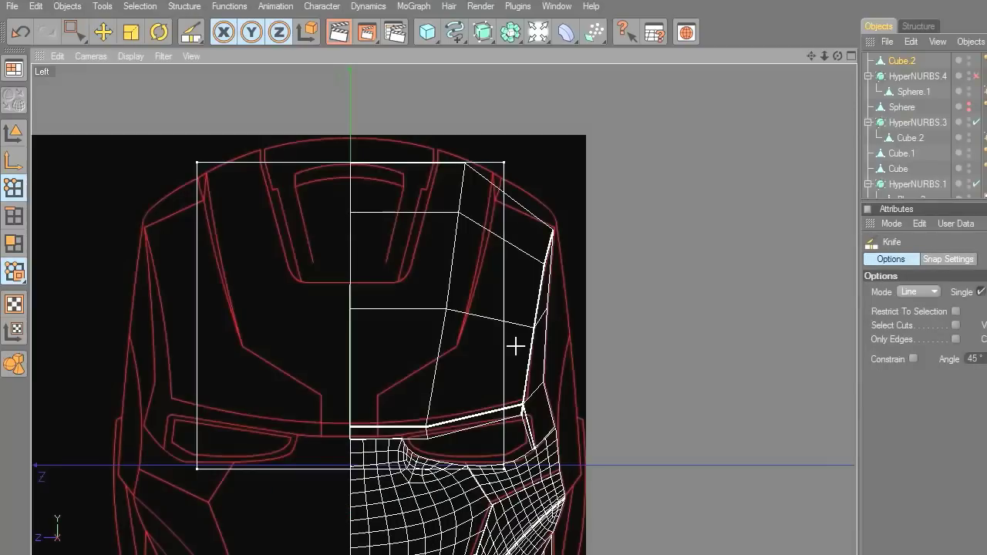
left_click_drag(163, 331, 23, 335)
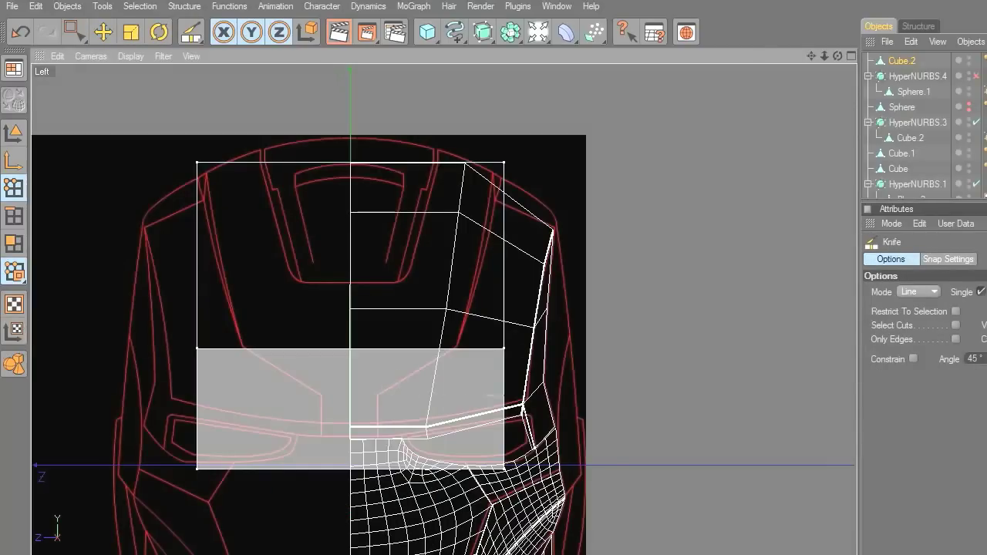
left_click(513, 394)
left_click_drag(521, 394, 123, 402)
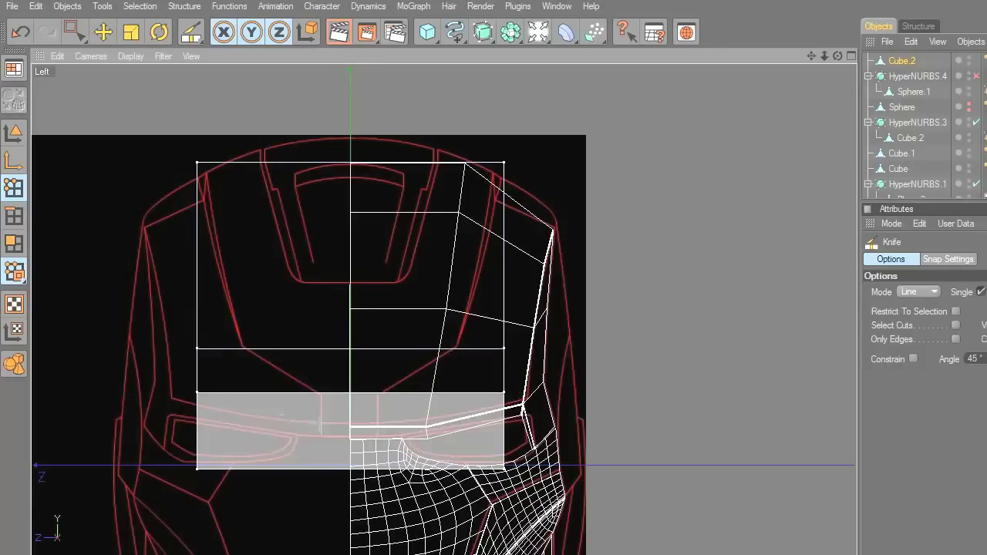
Step: Nudge the cube's lower point rows vertically so the two cuts line up with the corners of the reference outline
scroll(348, 460, "up", 2)
left_click_drag(812, 55, 889, 19)
mouse_move(74, 34)
left_mouse_down()
mouse_move(125, 47)
mouse_move(123, 38)
left_mouse_up()
left_click_drag(632, 373, 49, 522)
left_click_drag(396, 400, 396, 405)
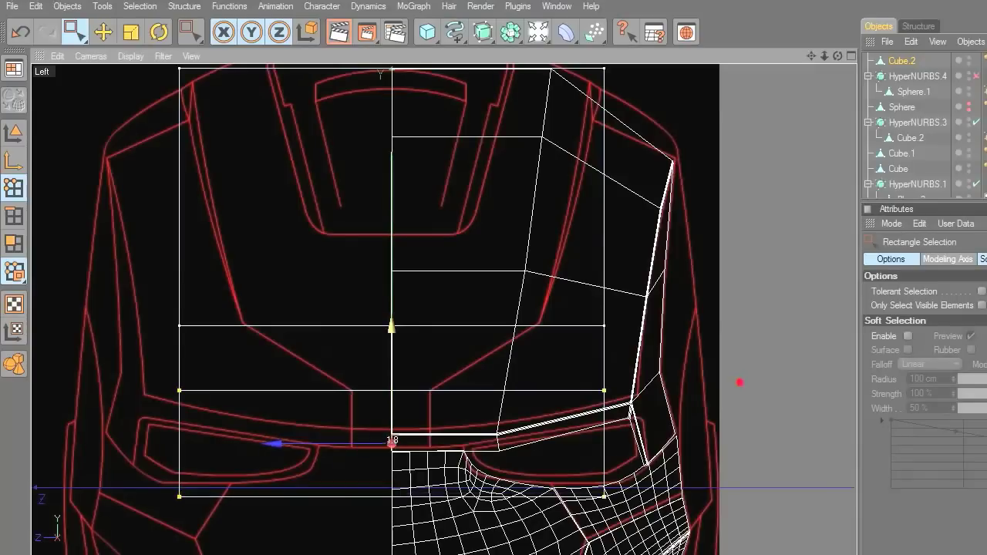
left_click_drag(412, 325, 100, 342)
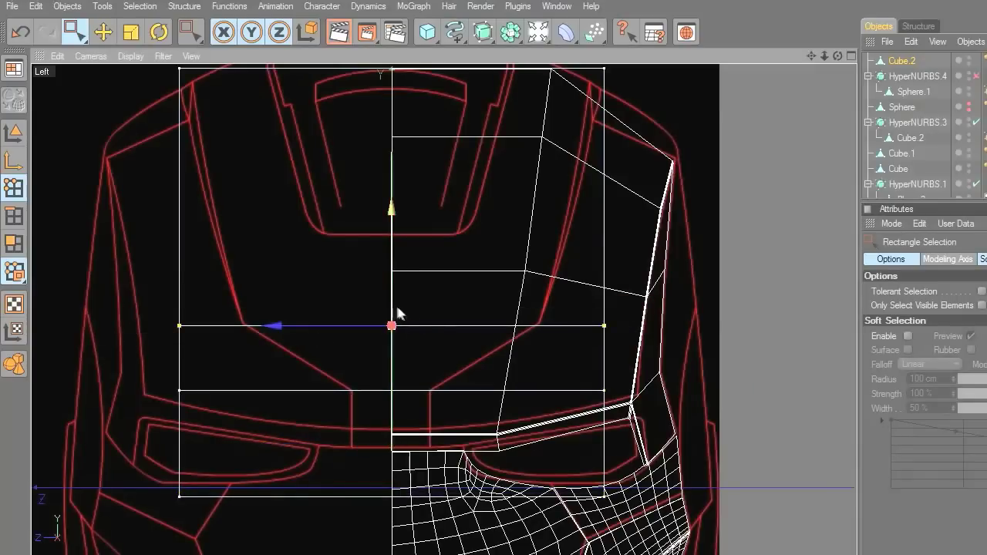
Step: Move one side's points inward along Z to follow the red outline, the lowest by about 82.3 and the middle by about 30.1
left_click_drag(634, 381, 493, 523)
left_click_drag(571, 448, 368, 445)
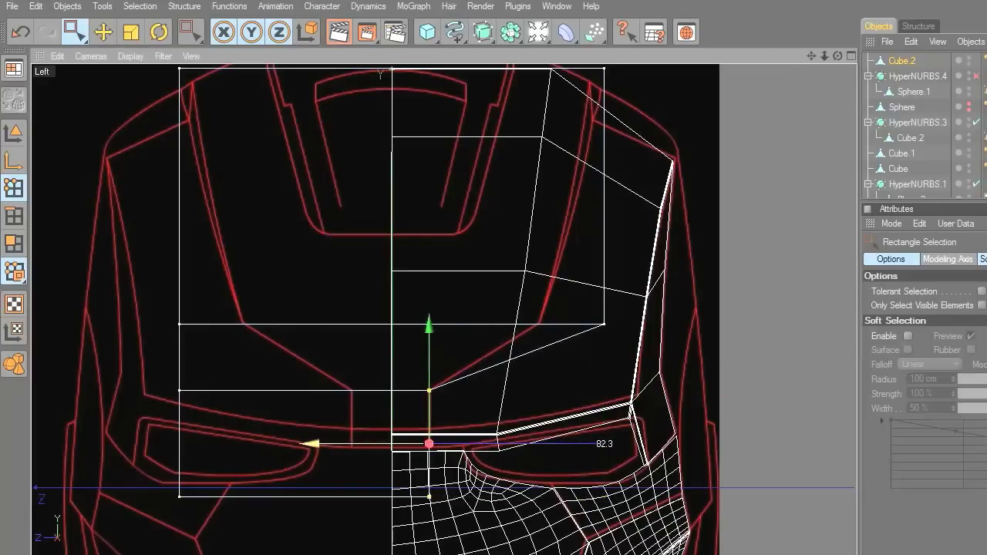
scroll(664, 371, "down", 1)
left_click_drag(614, 88, 555, 119)
left_click_drag(611, 241, 508, 322)
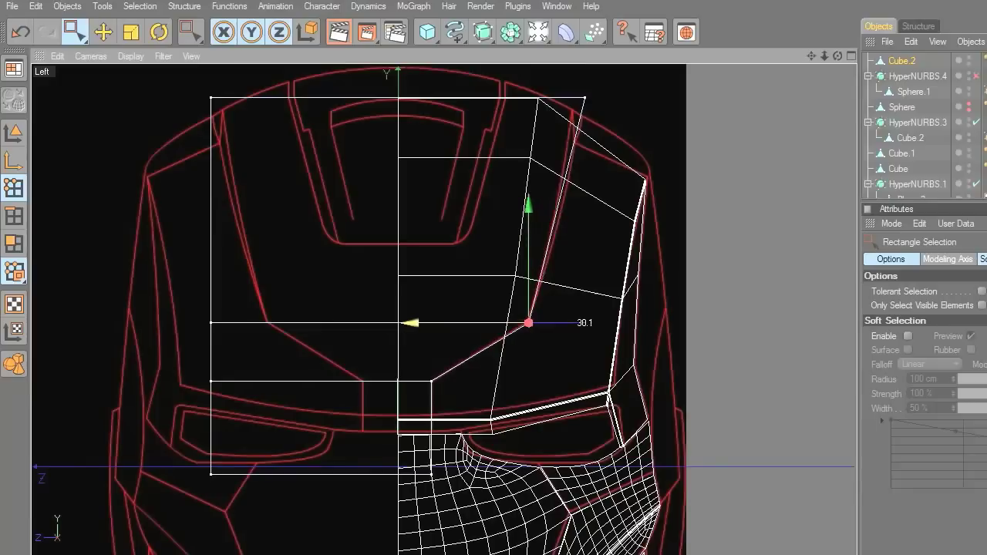
left_click_drag(572, 78, 564, 97)
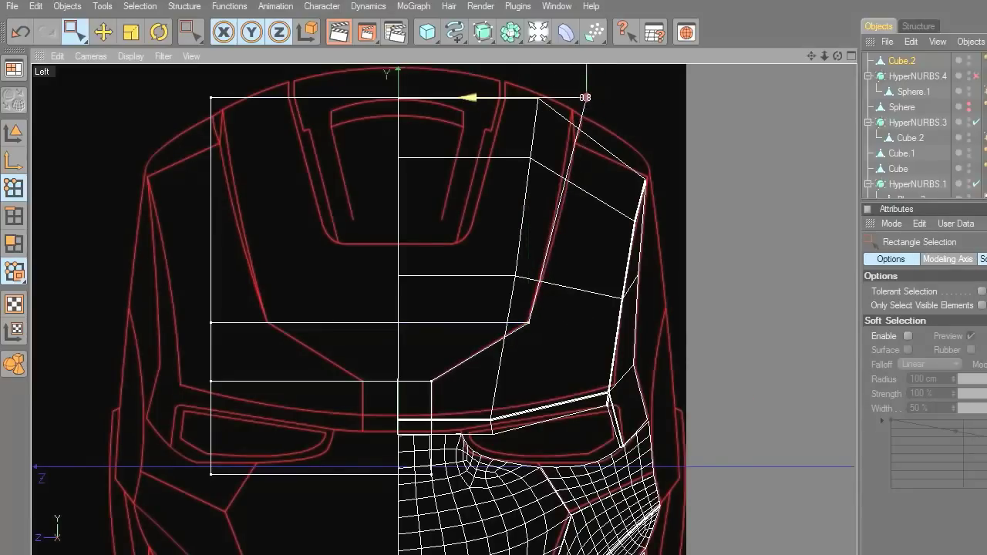
left_click_drag(471, 97, 473, 97)
Step: Move the whole cube along X in the perspective view so it passes through the front of the upper shell
middle_click(631, 314)
middle_click(357, 219)
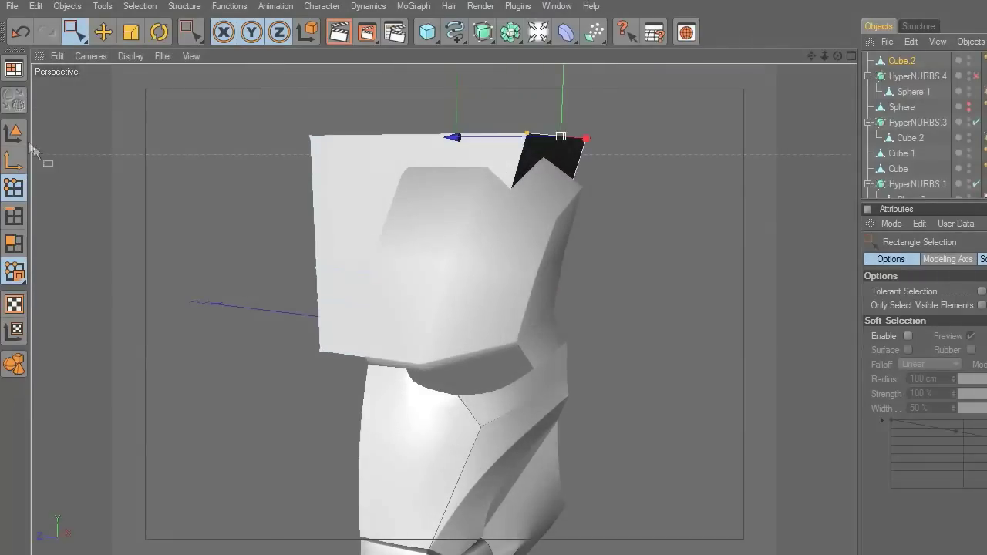
left_click(14, 132)
left_click_drag(75, 32, 92, 37)
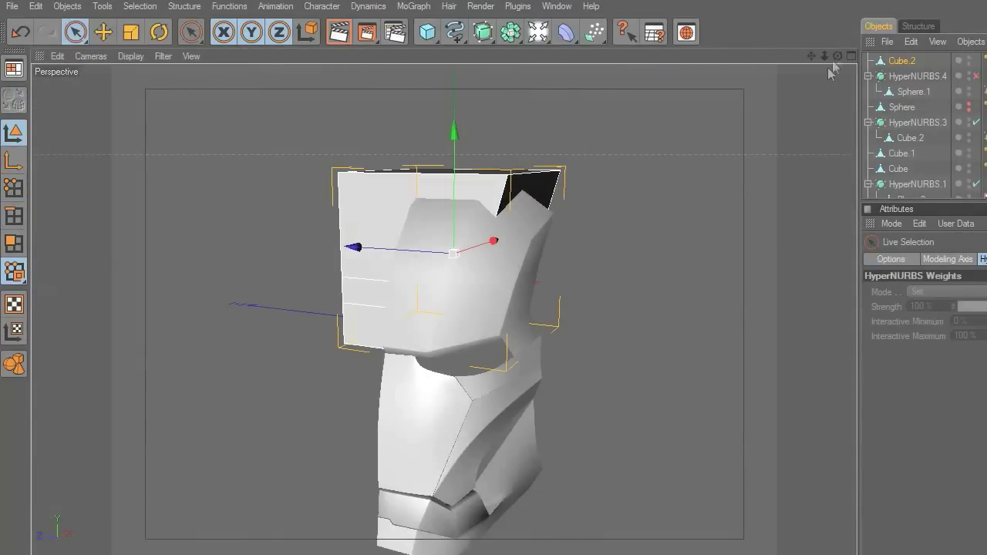
left_click_drag(837, 56, 738, 381)
left_click_drag(544, 240, 465, 254)
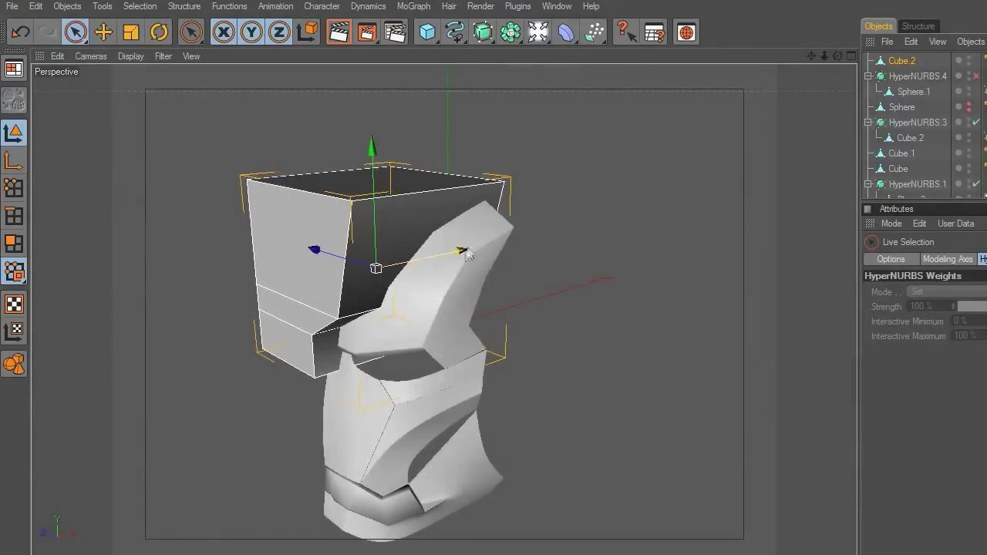
left_click_drag(838, 55, 841, 59)
Step: Take Sphere.1 out of HyperNURBS.4 and add a Boole object to the scene
left_click(912, 92)
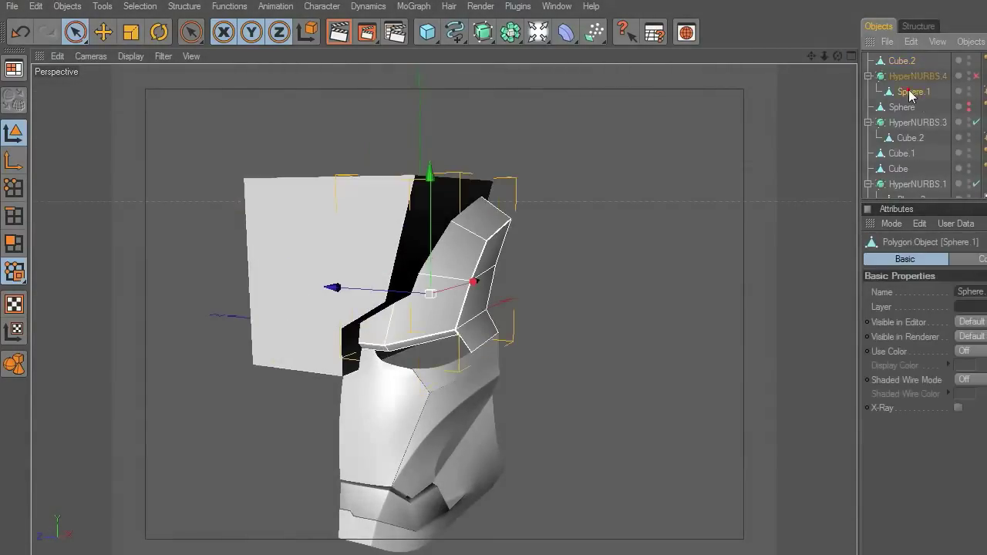
left_click_drag(907, 87, 900, 74)
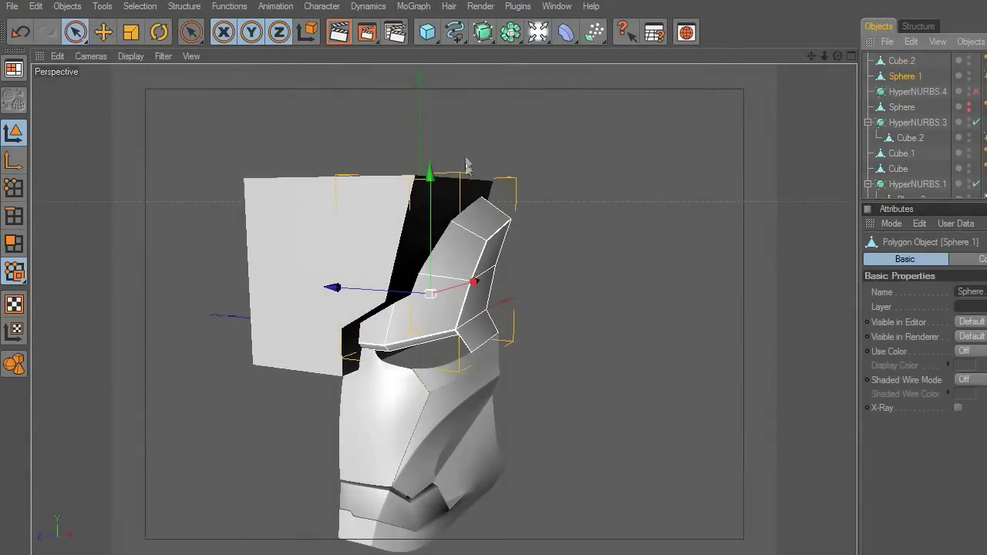
left_click(481, 33)
left_click(510, 33)
left_click(679, 44)
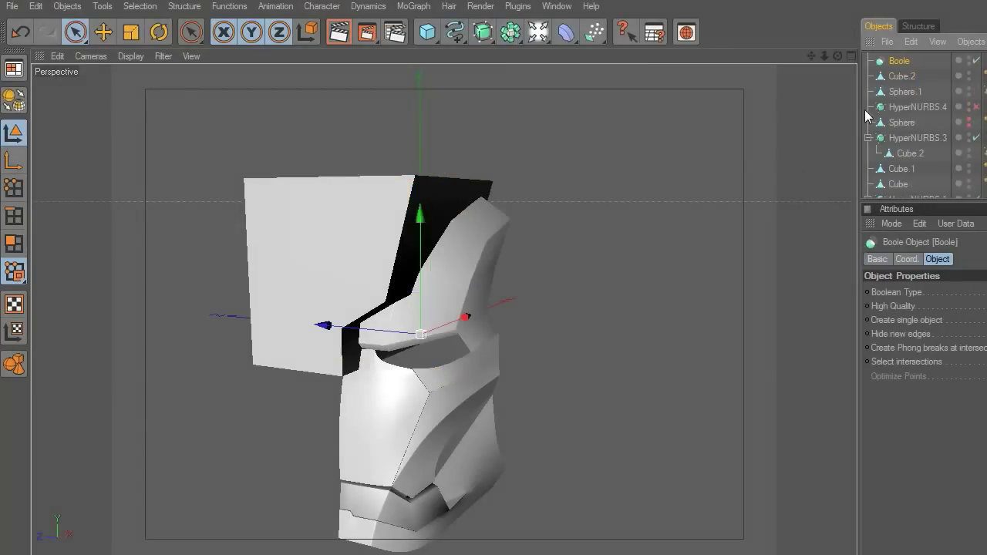
Step: Nest Sphere.1 and Cube.2 under the Boole, with Sphere.1 first, so the cube is subtracted from the shell
left_click_drag(865, 110, 733, 109)
left_click(765, 79)
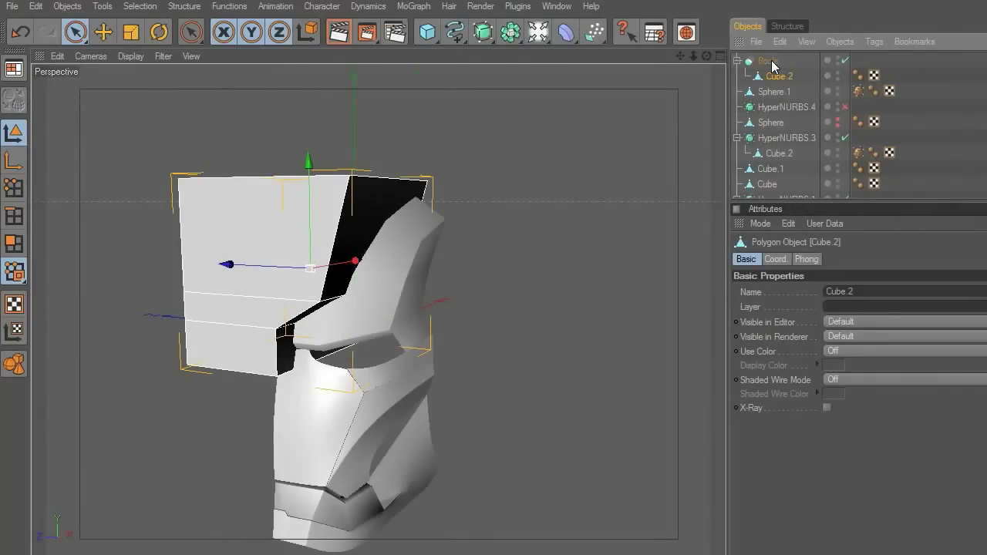
left_click_drag(773, 74, 774, 74)
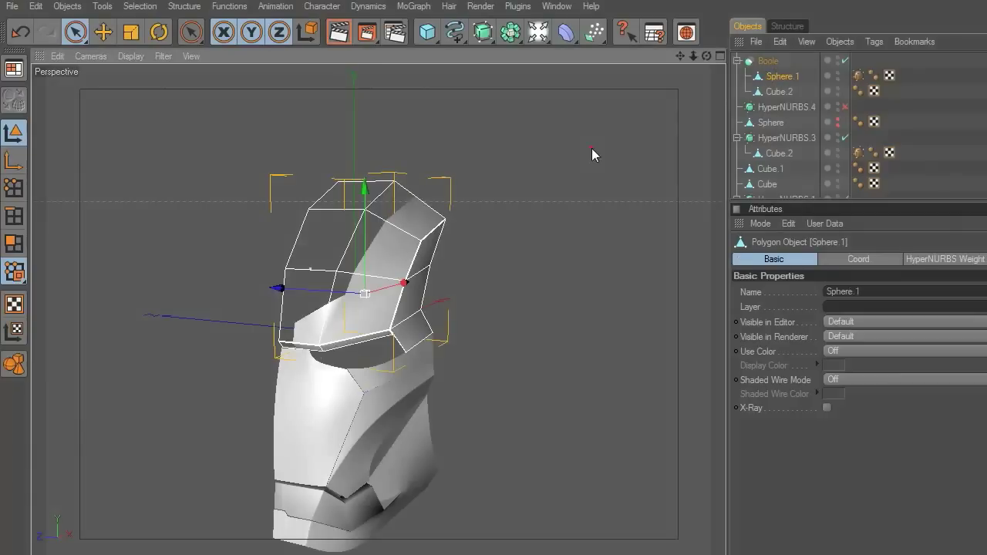
left_click(592, 151)
scroll(599, 259, "up", 4)
mouse_move(706, 59)
left_mouse_down()
mouse_move(787, 61)
mouse_move(690, 55)
mouse_move(706, 58)
left_mouse_up()
left_click(375, 230)
left_click(532, 250)
scroll(532, 250, "down", 2)
Step: Duplicate the Boole and set the copy's Boolean Type to A intersect B
left_click(770, 62)
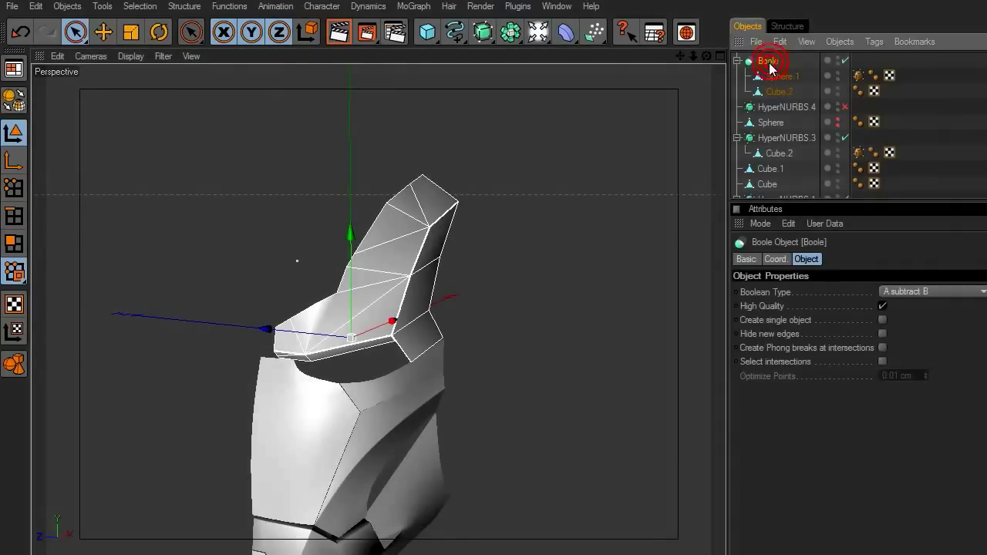
key("ctrl+c")
key("ctrl+v")
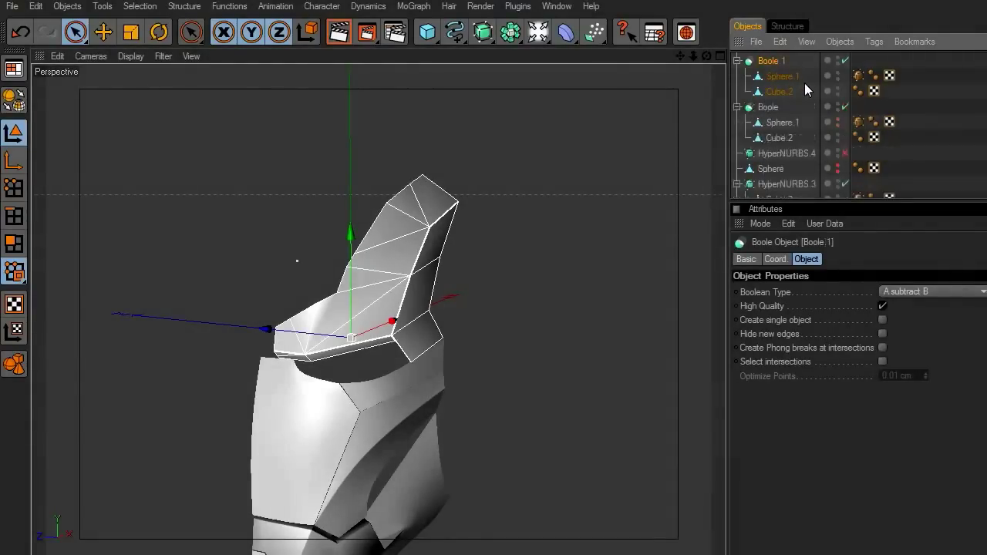
left_click(917, 293)
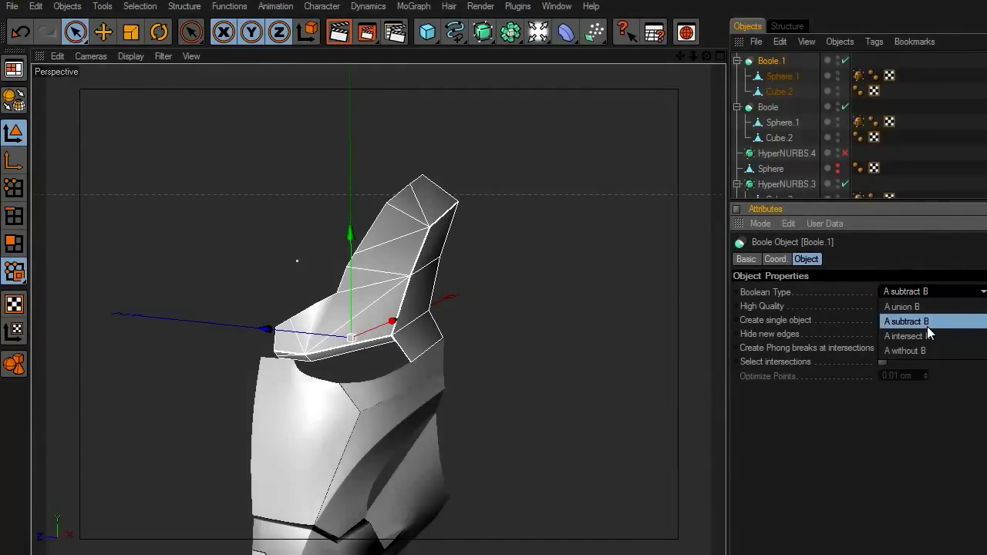
left_click(906, 337)
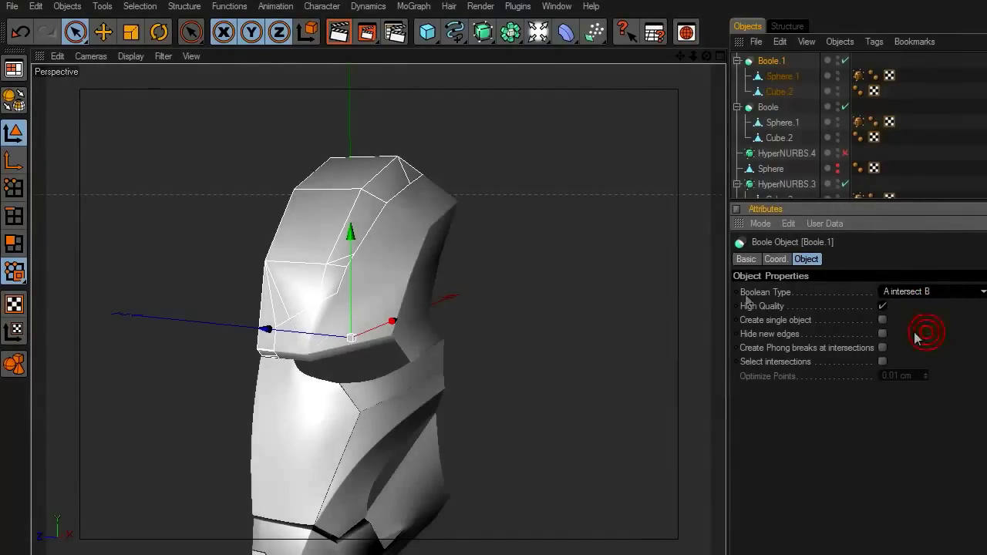
left_click(601, 286)
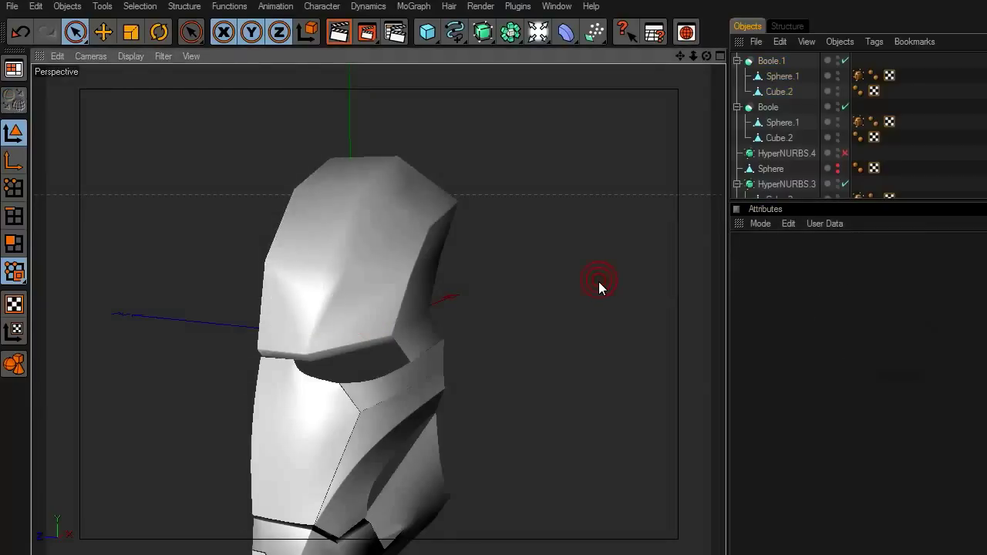
Step: Examine the forehead piece in the copied Boole and the side piece in the original from several angles
scroll(601, 287, "up", 2)
scroll(601, 288, "up", 2)
left_click(324, 215)
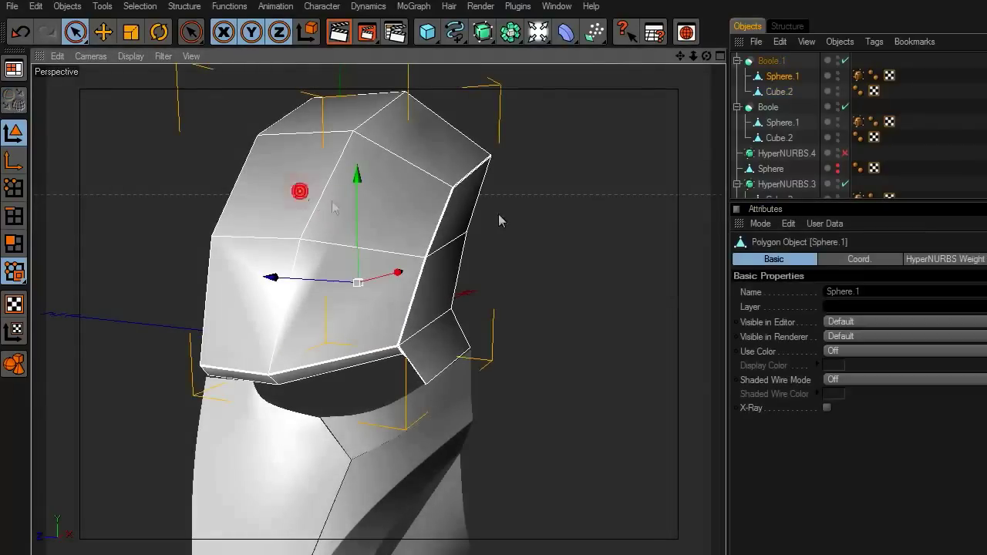
left_click(771, 61)
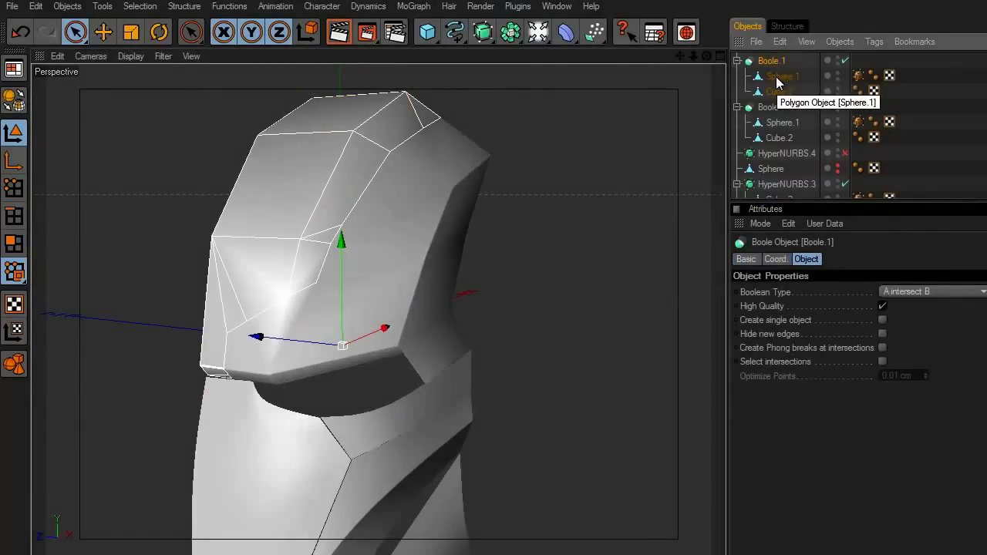
left_click(779, 77)
left_click(771, 107)
mouse_move(706, 56)
left_mouse_down()
mouse_move(687, 68)
mouse_move(723, 65)
mouse_move(711, 69)
left_mouse_up()
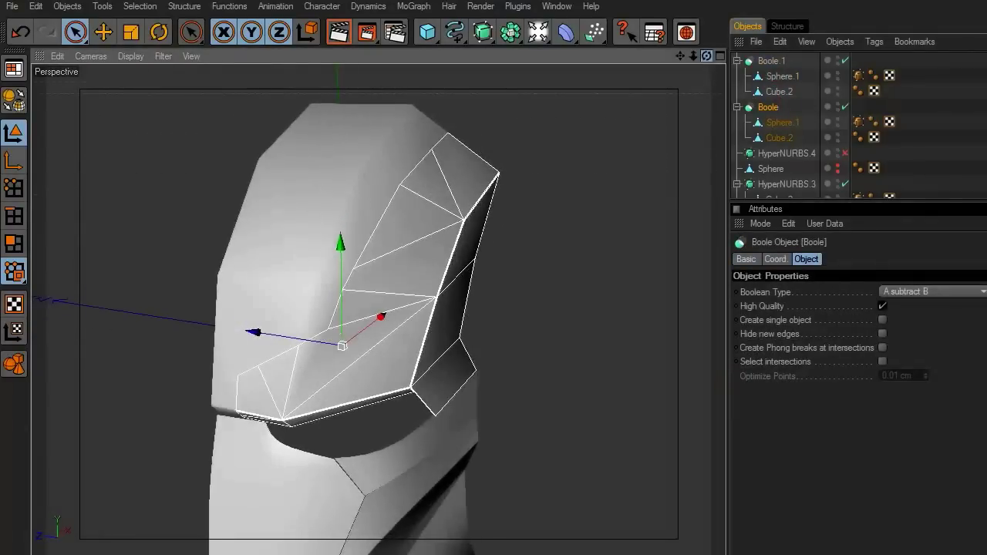
left_click(645, 128)
left_click(780, 91)
left_click(782, 77)
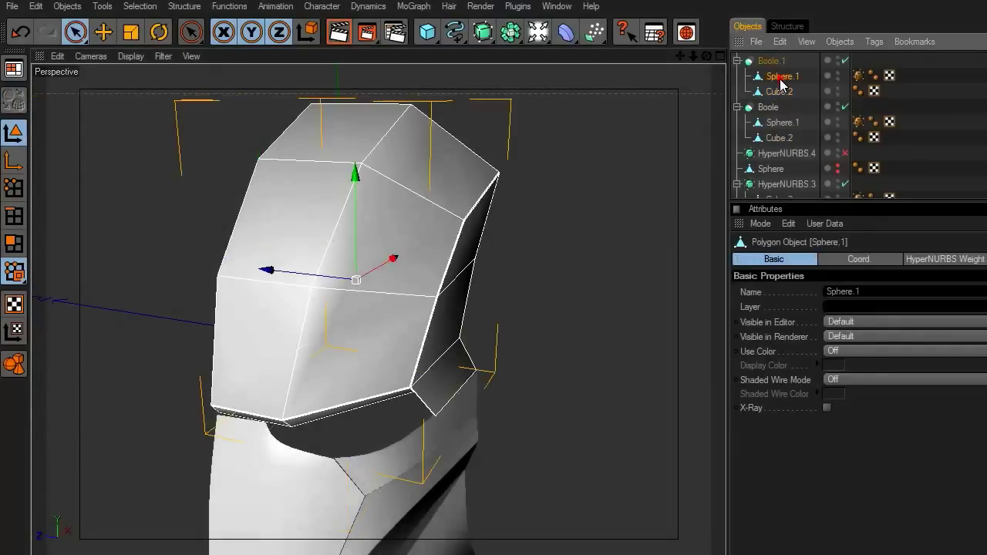
left_click(606, 168)
Step: Convert both Boole objects into editable geometry and expand their hierarchies
left_click(768, 61)
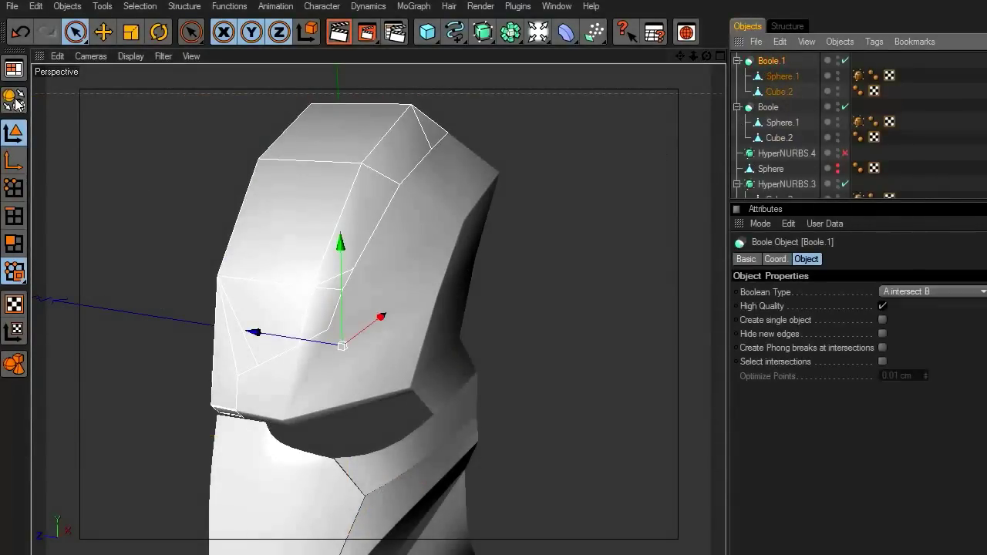
left_click(14, 100)
left_click(764, 77)
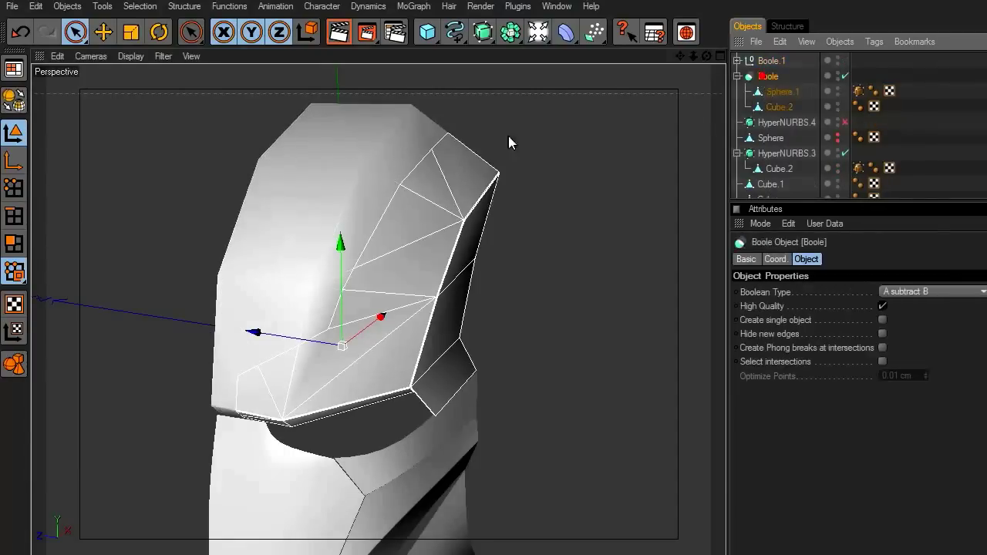
left_click(18, 107)
left_click(737, 77)
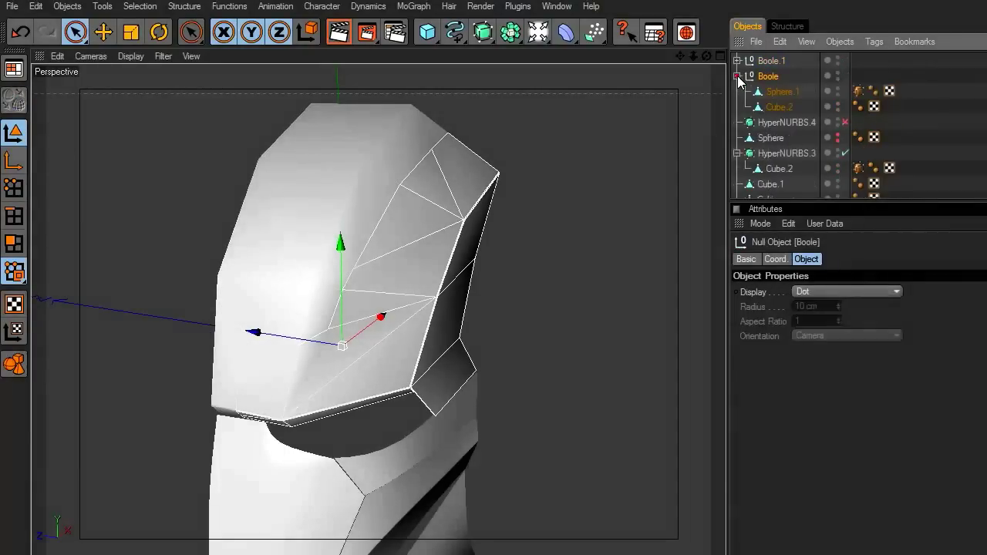
left_click(737, 61)
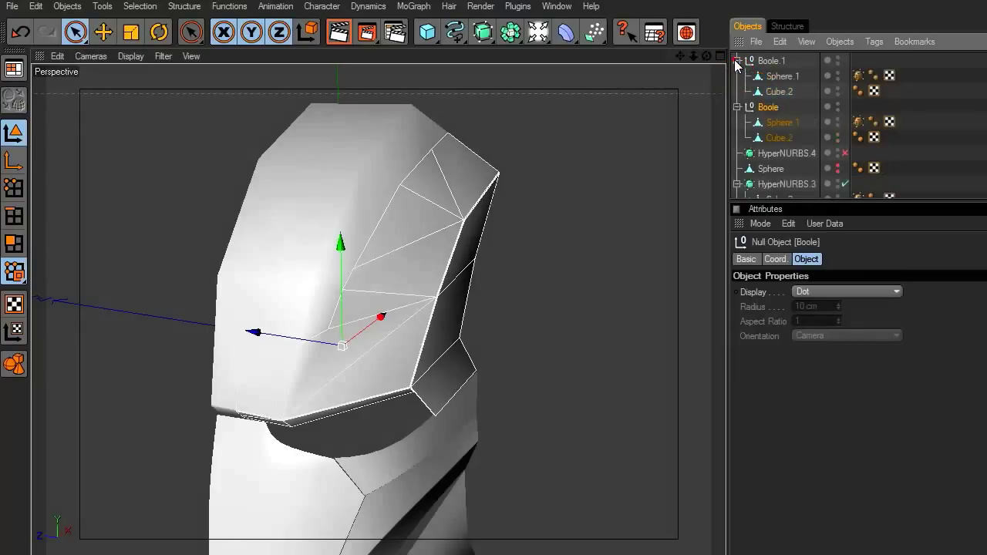
Step: Delete the leftover Cube.2 from both converted Booles and move both Sphere.1 pieces out to the top level
left_click(776, 92)
left_click_drag(706, 55, 802, 120)
key("Delete")
left_click(782, 106)
left_click(780, 122)
key("Delete")
left_click(782, 77)
left_click_drag(706, 56, 761, 81)
left_click(668, 88)
left_click(662, 112)
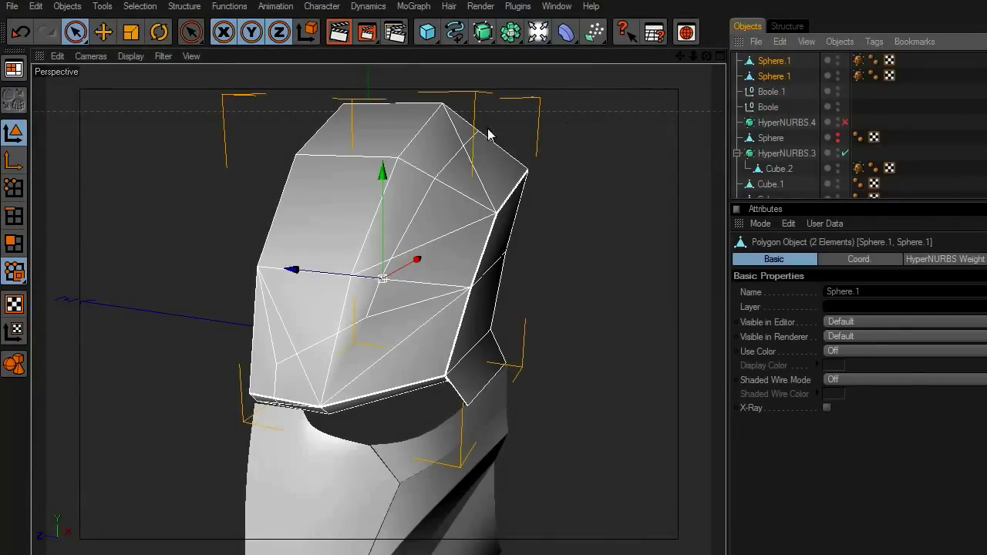
Step: On the forehead piece, weld the extra point near the top of the cut edge onto the neighbouring outer corner point
left_click_drag(706, 56, 722, 381)
scroll(639, 227, "up", 4)
left_click_drag(706, 55, 593, 144)
left_click(409, 169)
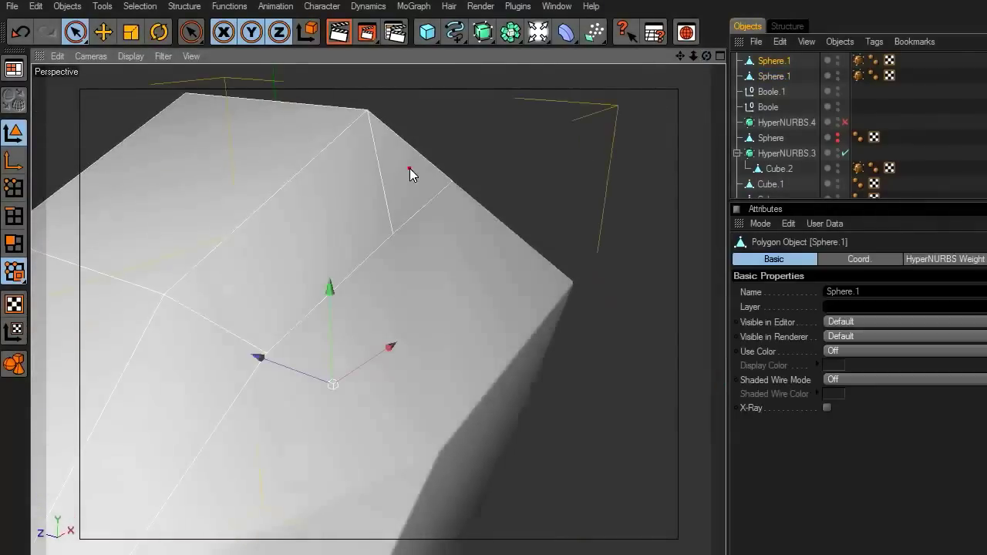
left_click(14, 188)
left_click(392, 232)
left_click(452, 181, "shift")
right_click(499, 158)
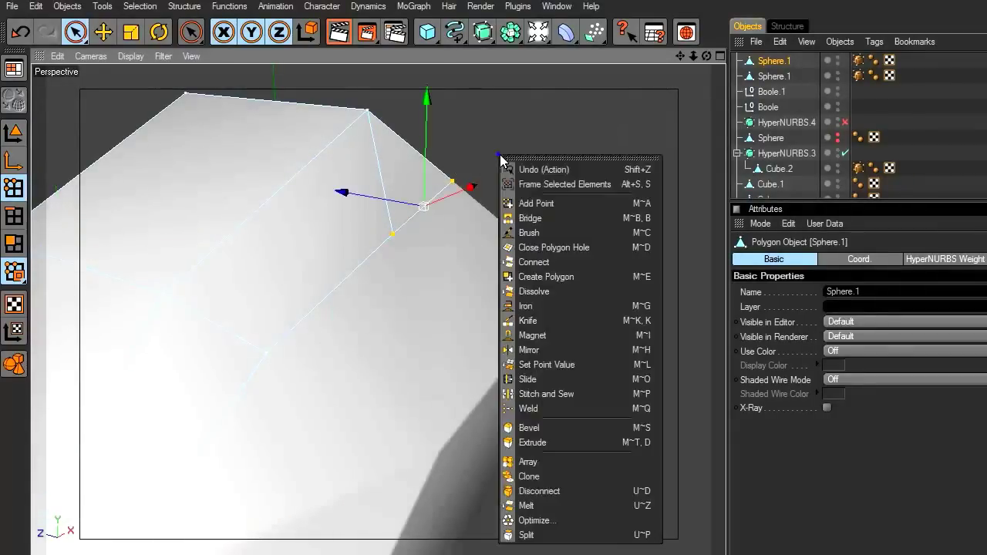
left_click(534, 407)
left_click(454, 182)
left_click_drag(681, 56, 824, 0)
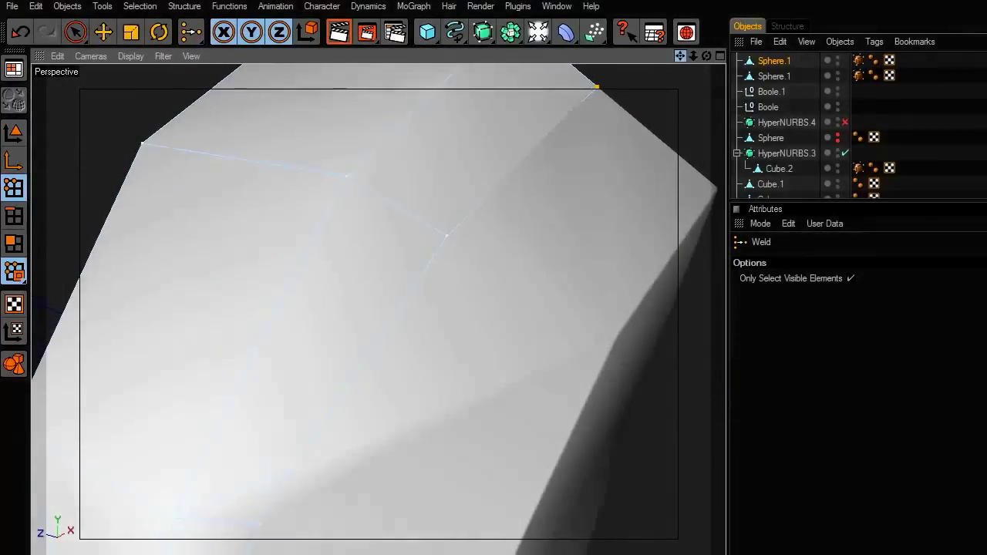
Step: On the forehead piece, weld the two close points midway down the cut edge, beside the brow corner, onto the lower one
left_click_drag(694, 74, 760, 71)
left_click(26, 136)
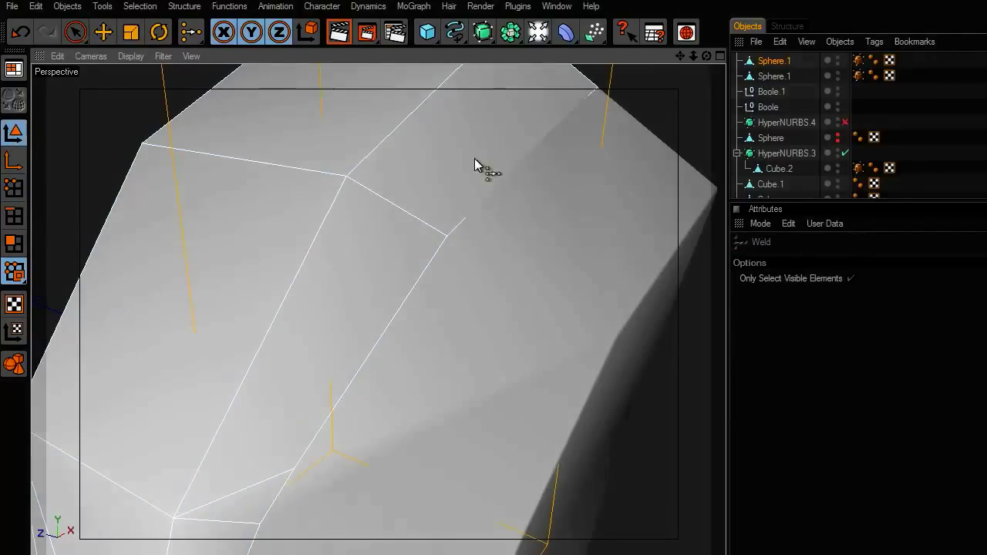
left_click_drag(680, 56, 731, 104)
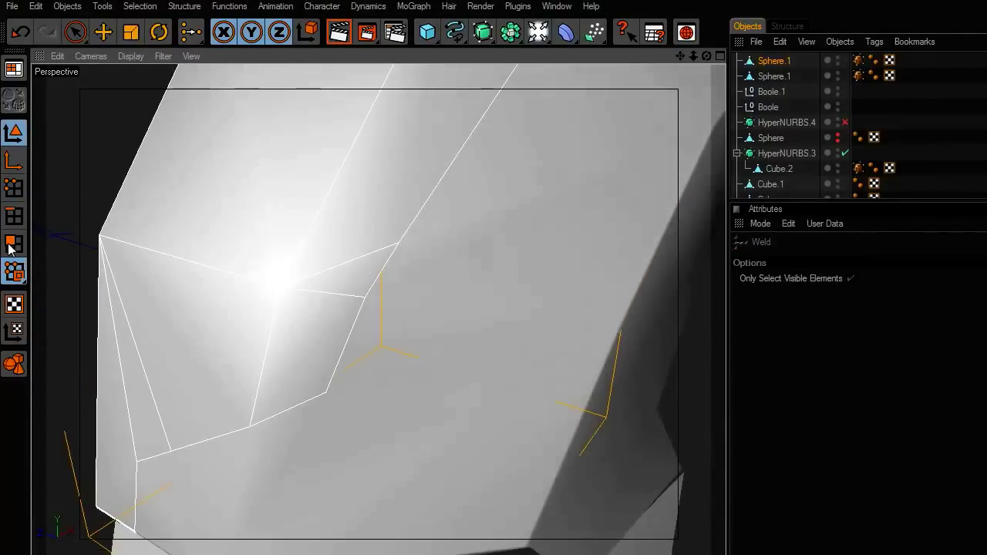
left_click(13, 187)
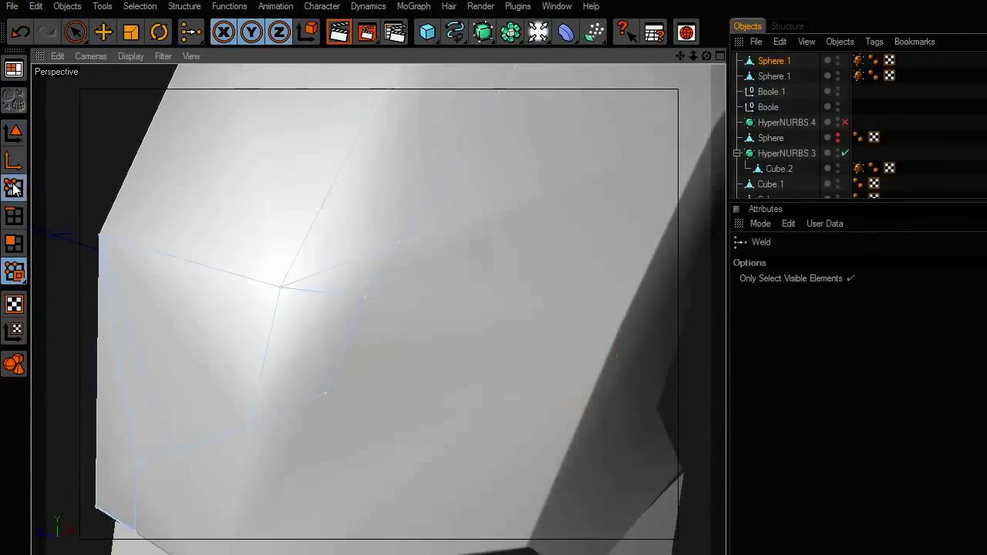
left_click(76, 32)
left_click(371, 299, "shift")
right_click(424, 285)
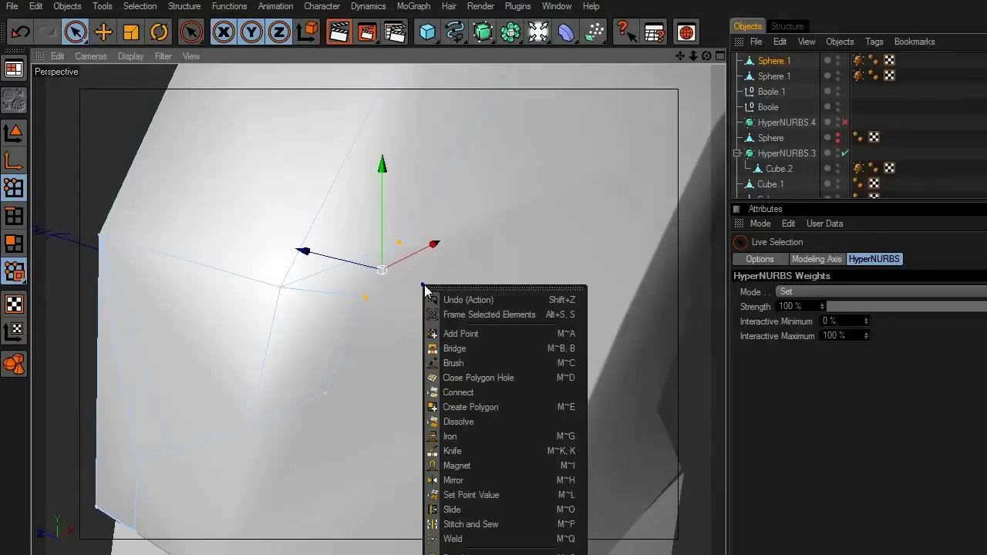
left_click(461, 540)
left_click(367, 293)
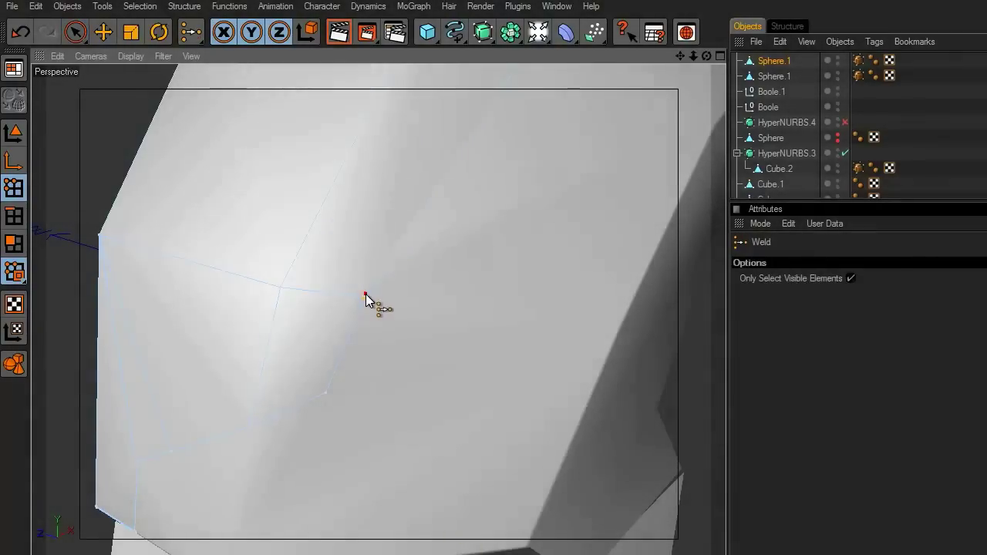
Step: Weld the two points where the forehead's slanted cut meets the narrow centre strip onto the lower point
left_click_drag(430, 303, 639, 164, "alt")
left_click_drag(704, 57, 873, 0)
left_click(75, 33)
left_click(349, 369)
right_click(409, 396)
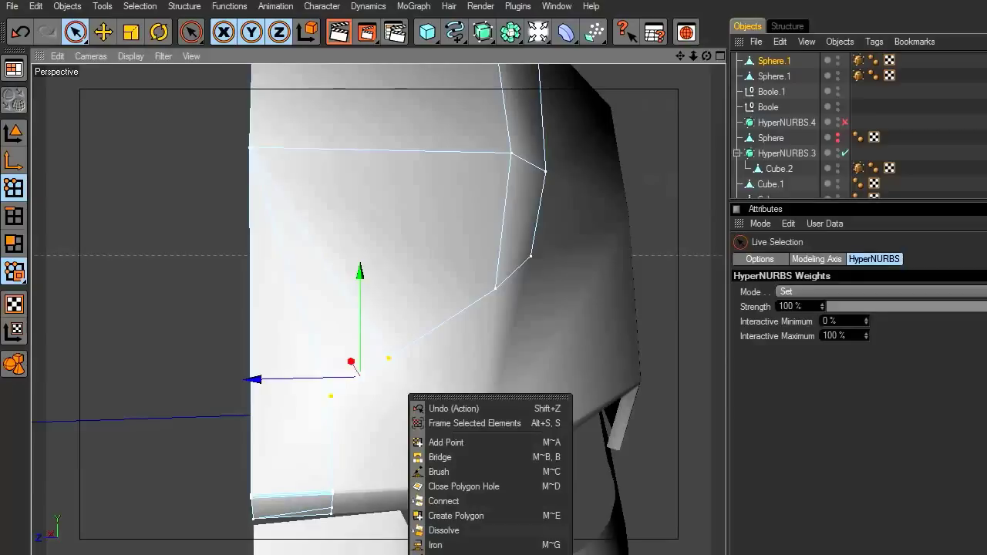
left_click(436, 554)
left_click(332, 397)
Step: Weld the extra point on the underside of the forehead's narrow centre strip onto the bottom corner point
left_click_drag(680, 56, 739, 0)
scroll(567, 224, "up", 5)
scroll(572, 267, "down", 3)
left_click_drag(680, 57, 703, 38)
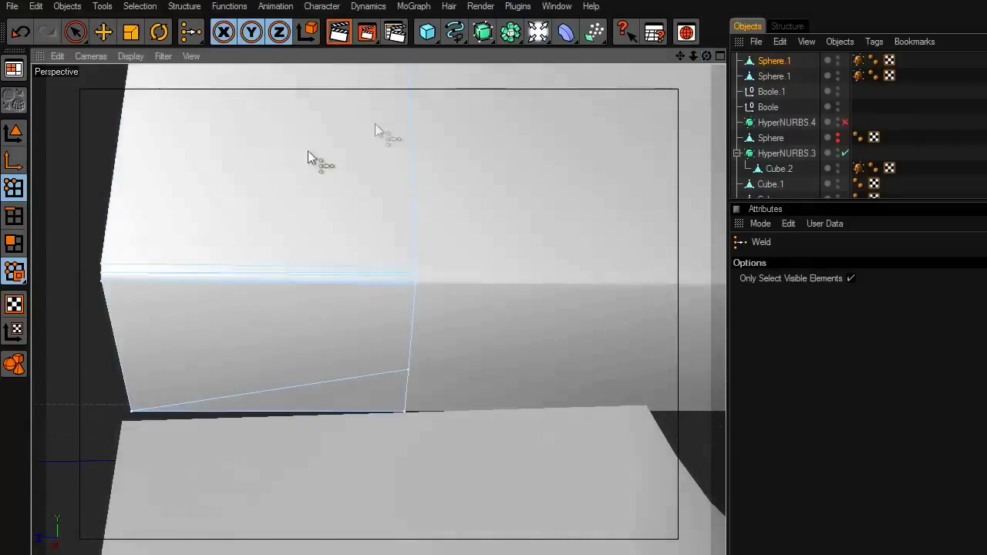
left_click(79, 34)
left_click_drag(417, 368, 410, 418)
key("space")
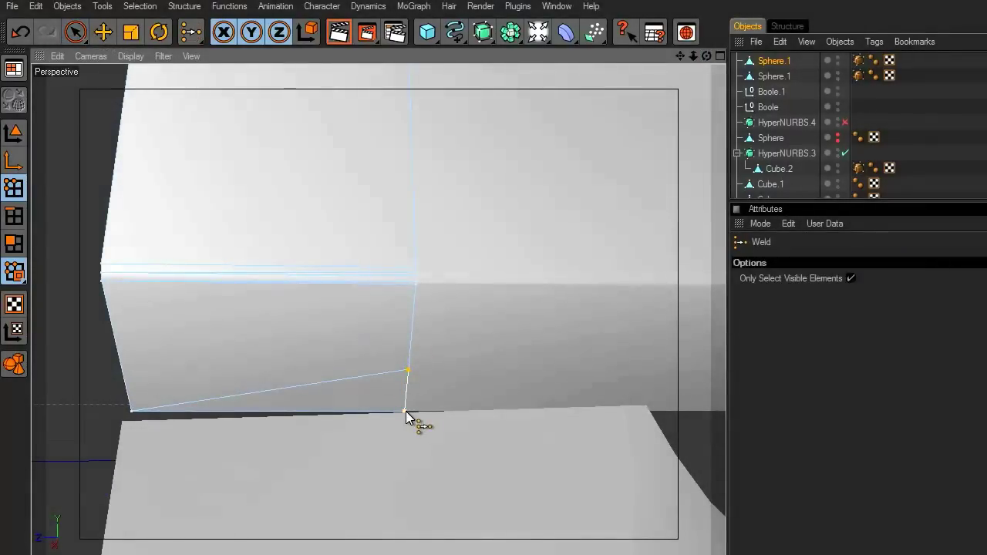
left_click(406, 411)
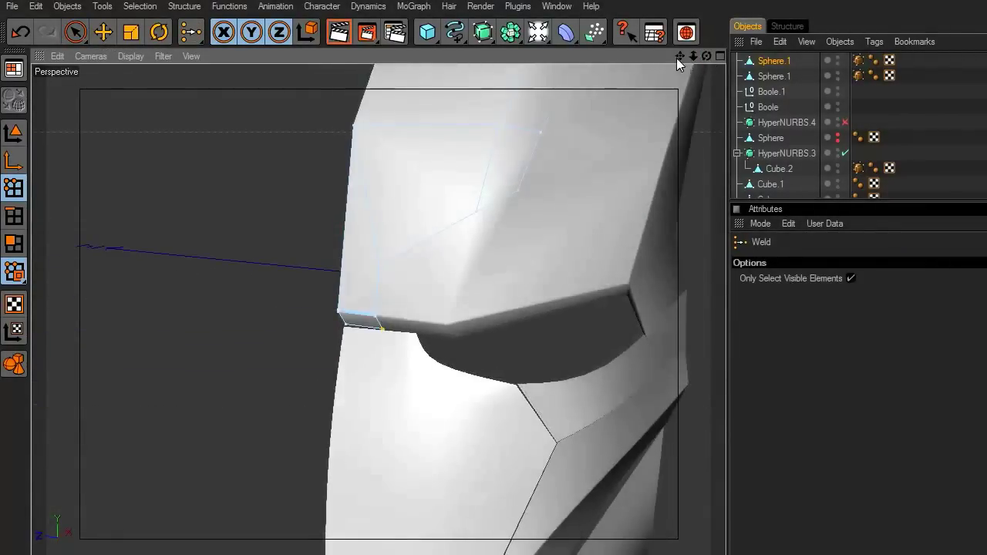
Step: Add two HyperNURBS objects and place one Sphere.1 piece under each to smooth the forehead and side pieces separately
left_click_drag(676, 58, 559, 141)
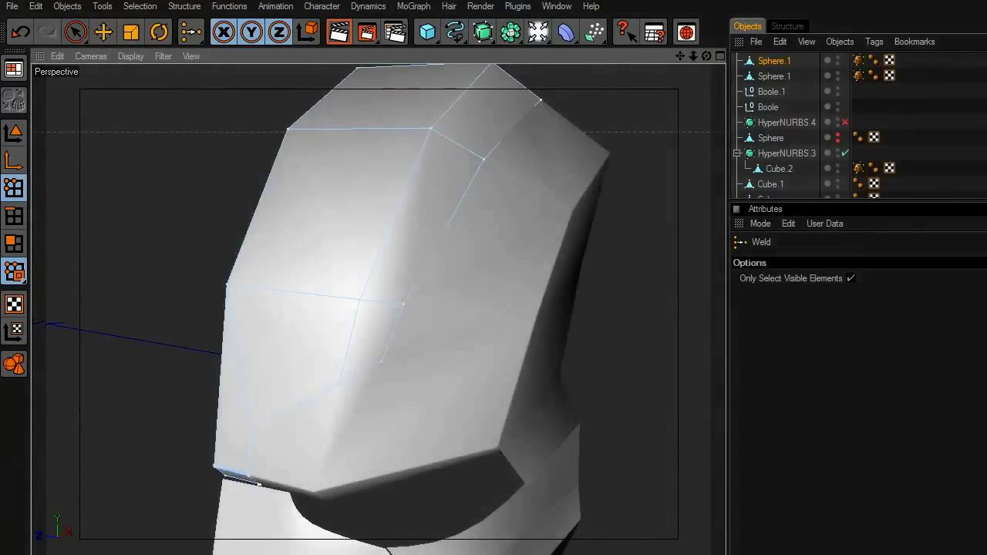
left_click(435, 309)
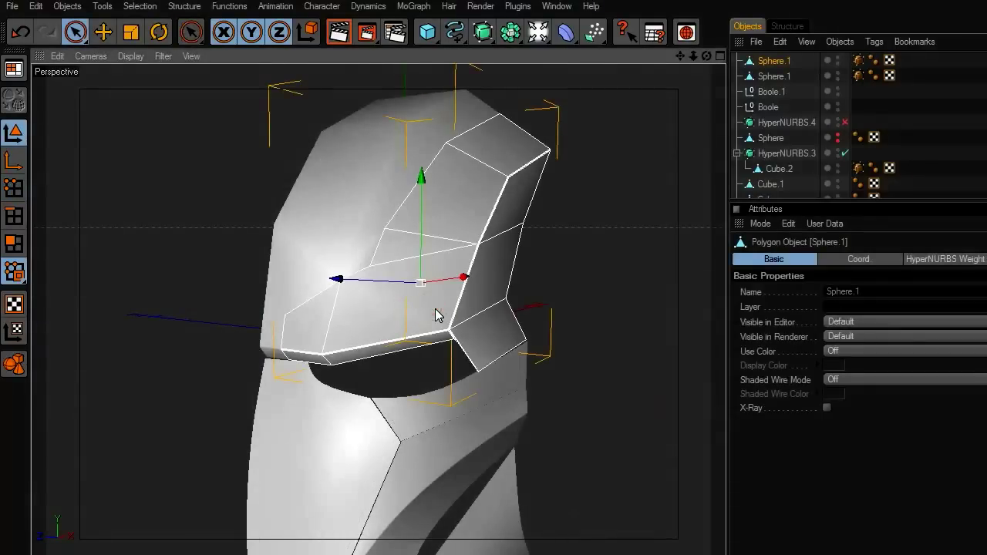
left_click(346, 206)
left_click(463, 296)
left_click(615, 244)
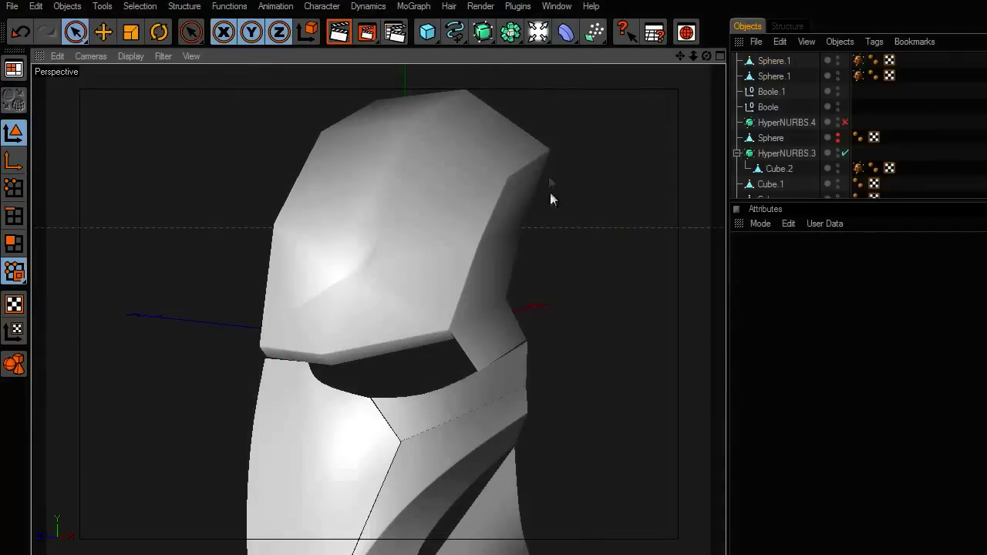
left_click(490, 33)
left_click_drag(773, 96, 779, 63)
left_click(668, 168)
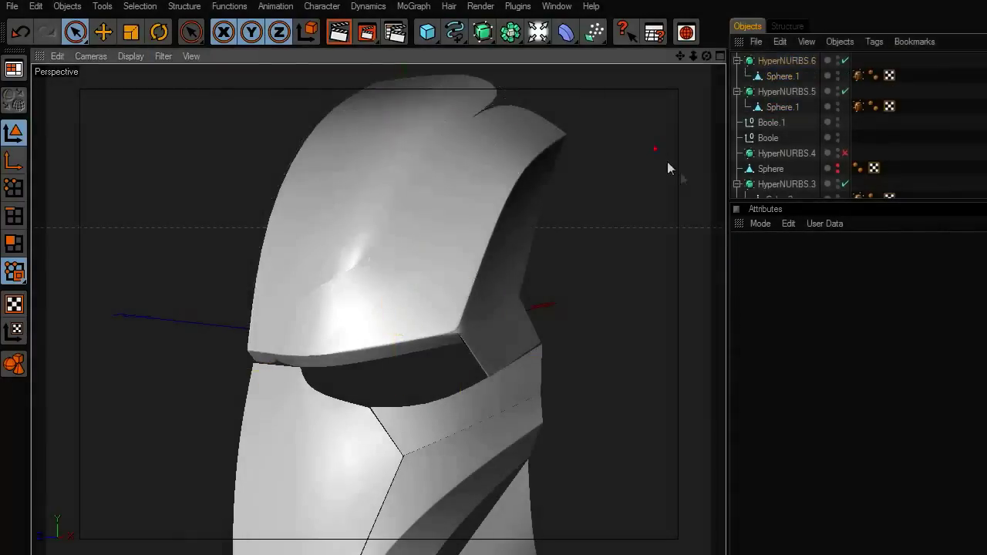
Step: With HyperNURBS.5 hidden, set the HyperNURBS weight of the forehead piece's middle cut corner point to 100%
left_click(780, 76)
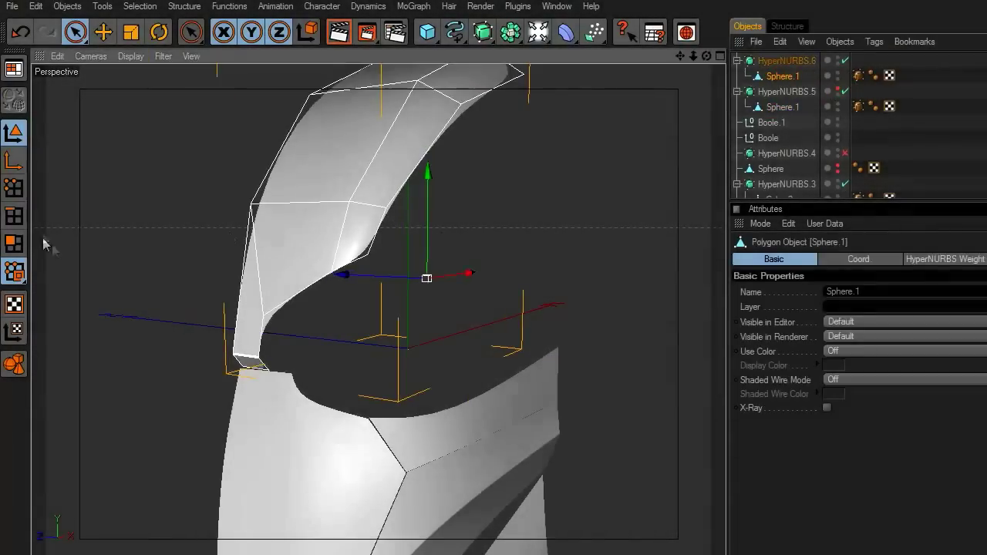
left_click(13, 188)
left_click(362, 252)
left_click(78, 38)
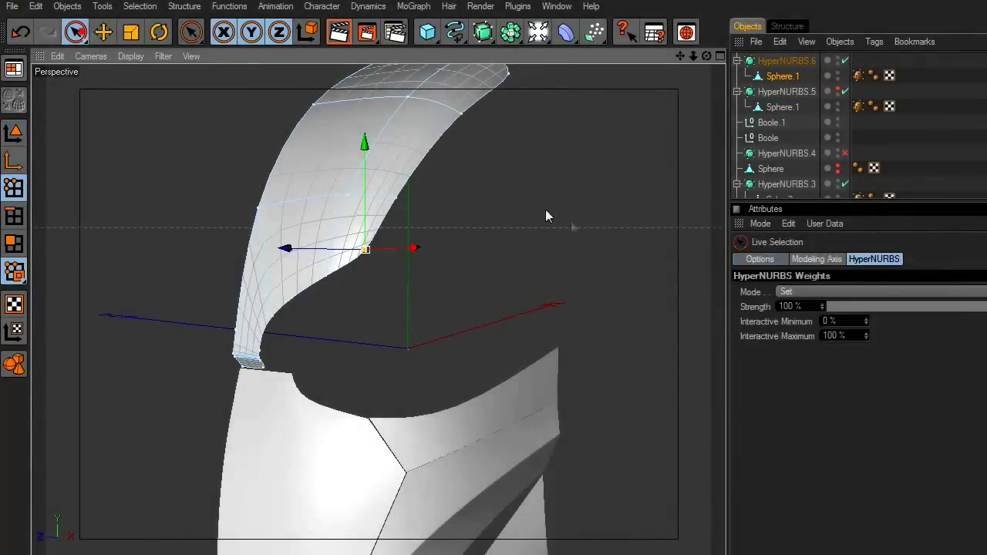
left_click(551, 292)
scroll(551, 292, "up", 1)
left_click_drag(681, 55, 844, 46)
left_click(844, 60)
left_click(845, 61)
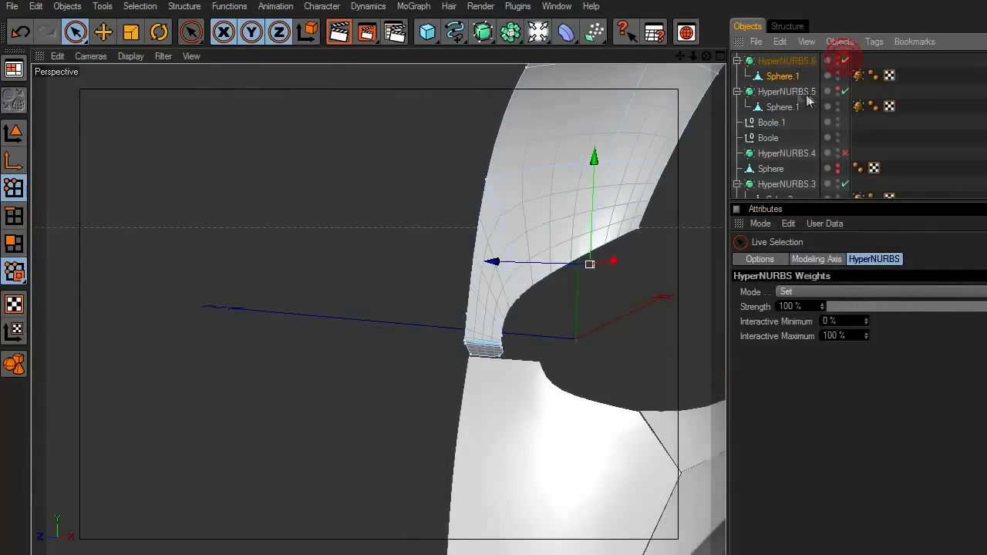
Step: Apply a 100% HyperNURBS weight to the cut-side corner points at the bottom end of the forehead's centre strip
left_click_drag(683, 57, 590, 30)
scroll(464, 270, "up", 4)
left_click(280, 310)
left_click_drag(278, 308, 321, 340)
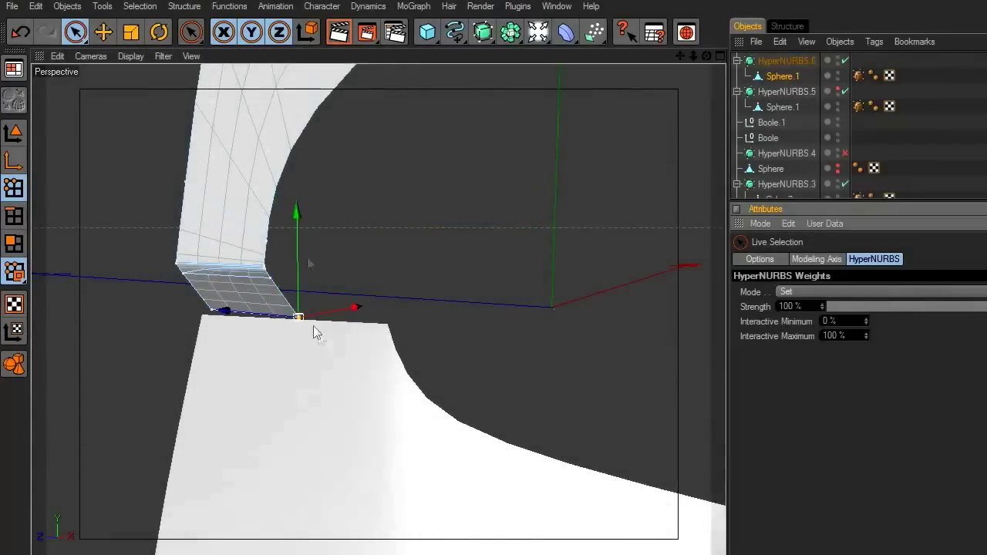
left_click(335, 172)
Step: Apply a 100% HyperNURBS weight to the forehead point where the slanted cut meets the narrow centre strip, and clear the selection
left_click(319, 108)
left_click(984, 306)
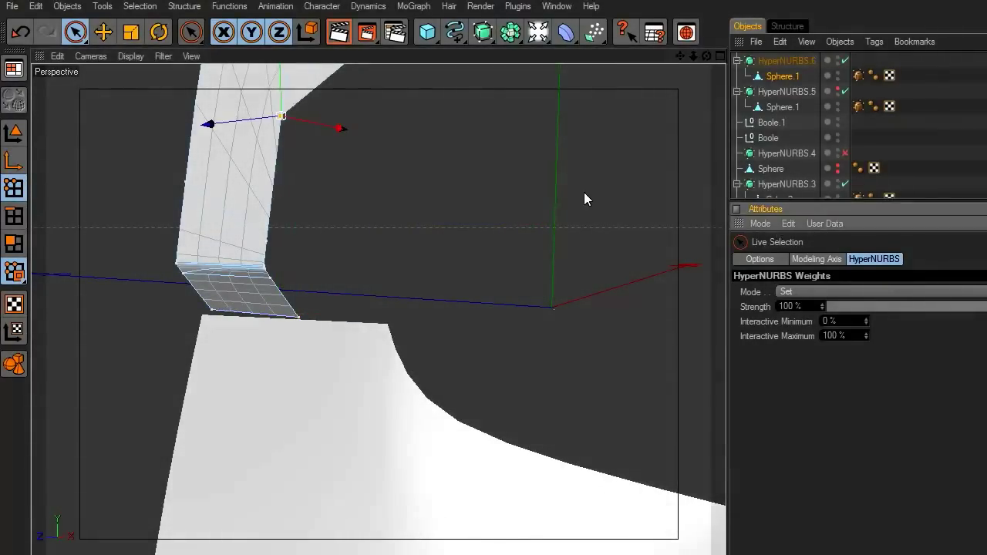
left_click(583, 194)
scroll(580, 206, "down", 3)
scroll(580, 205, "down", 1)
left_click_drag(683, 57, 683, 94)
left_click(14, 134)
left_click(107, 163)
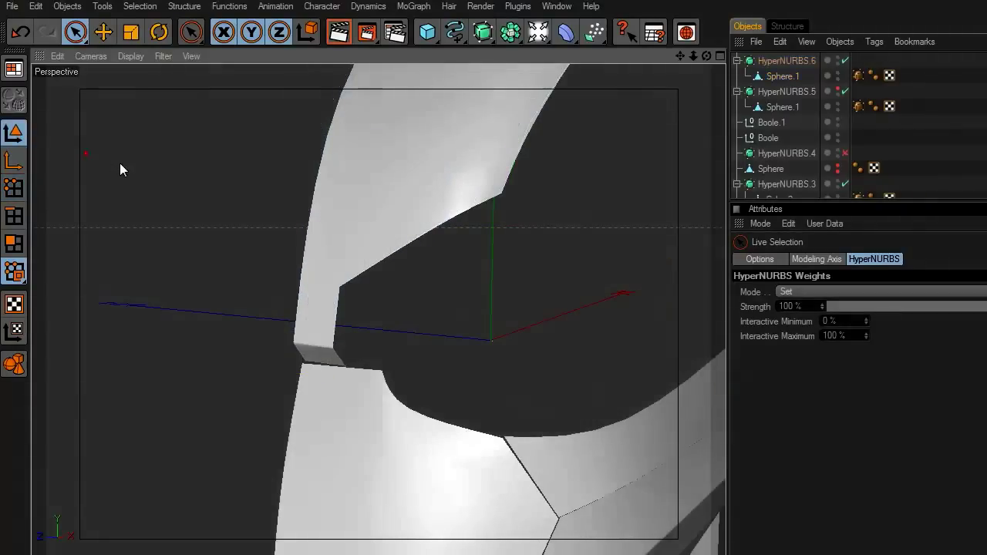
Step: Sharpen the rounded top corner of the forehead piece with a 100% HyperNURBS weight on its corner point
left_click_drag(706, 56, 521, 188)
left_click(474, 256)
left_click(19, 188)
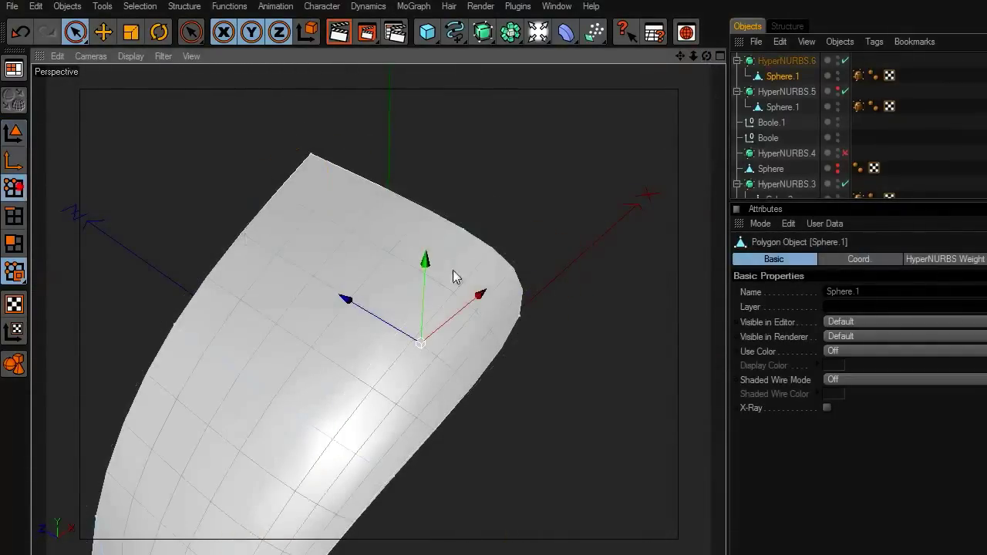
left_click_drag(515, 322, 519, 315)
left_click(85, 33)
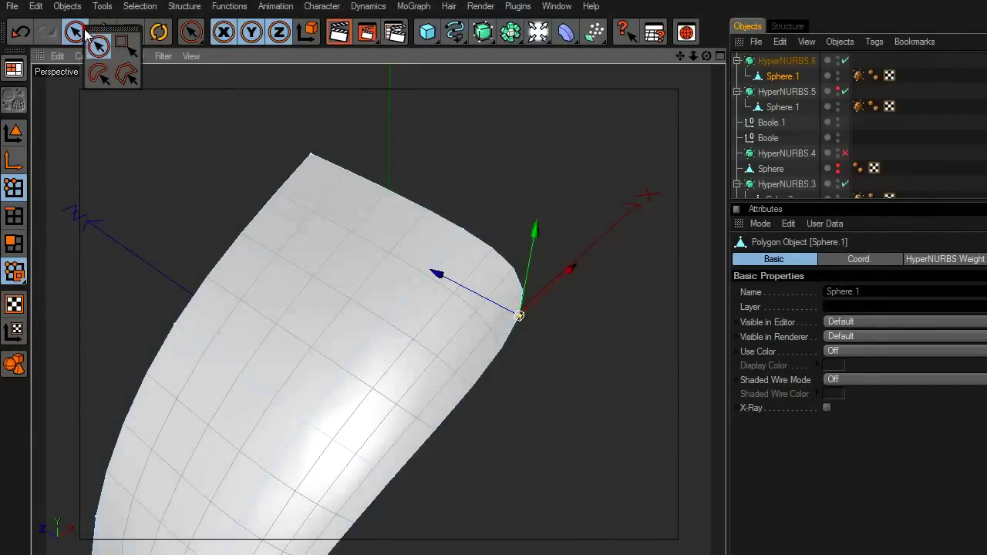
left_click(95, 43)
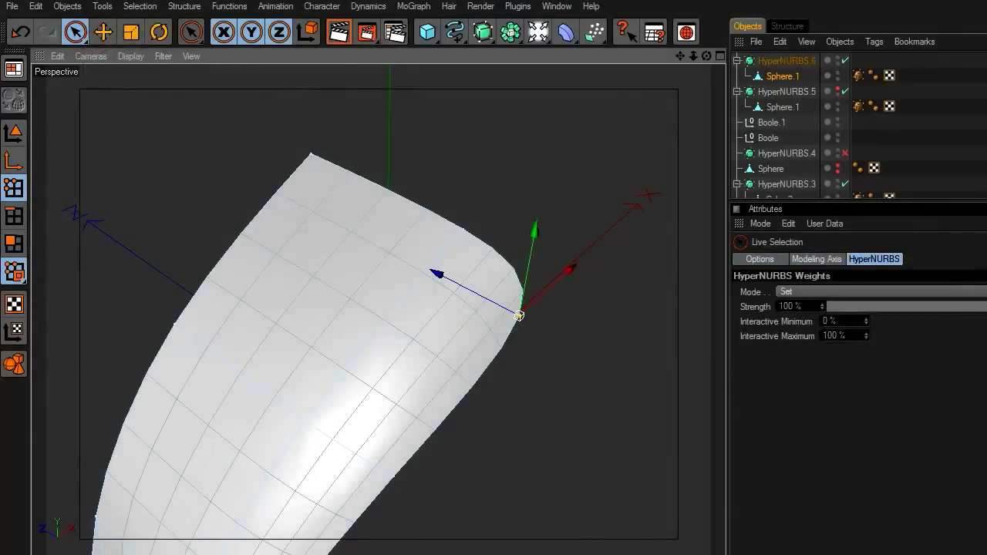
left_click_drag(470, 332, 516, 331)
left_click(544, 382)
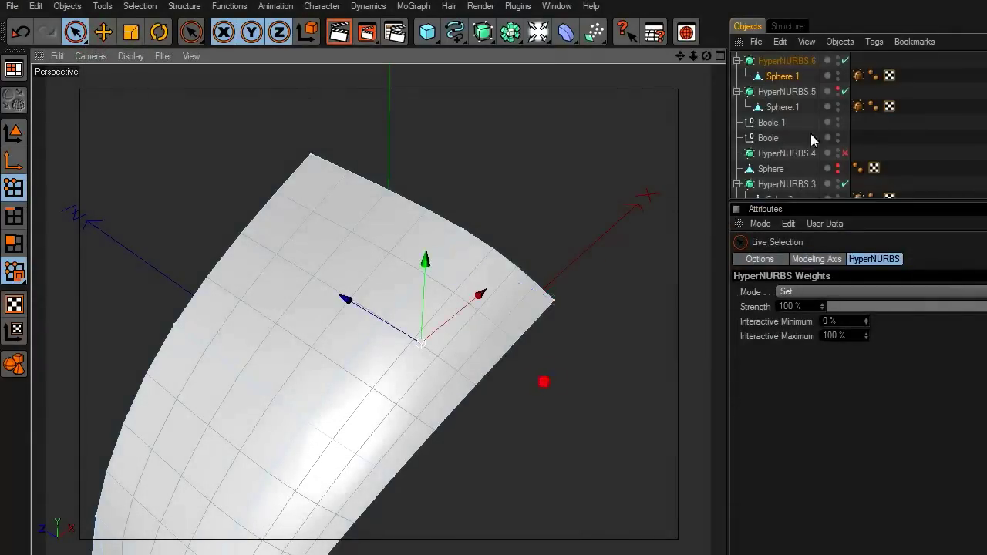
Step: Hide HyperNURBS.6, show HyperNURBS.5, and apply a 100% HyperNURBS weight to the side piece's top cut corner point
left_click(838, 60)
left_click(839, 91)
left_click_drag(679, 55, 578, 316)
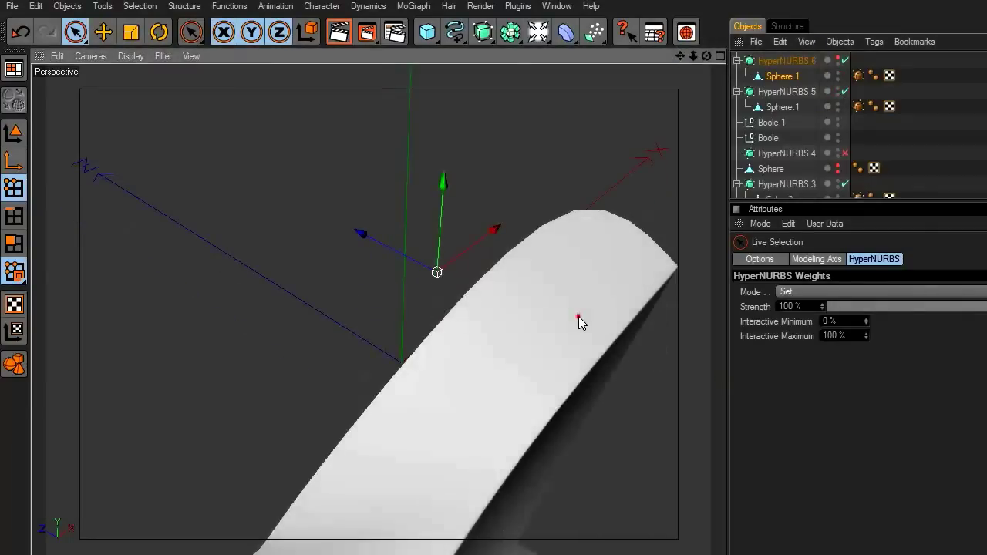
left_click(782, 107)
left_click(575, 210)
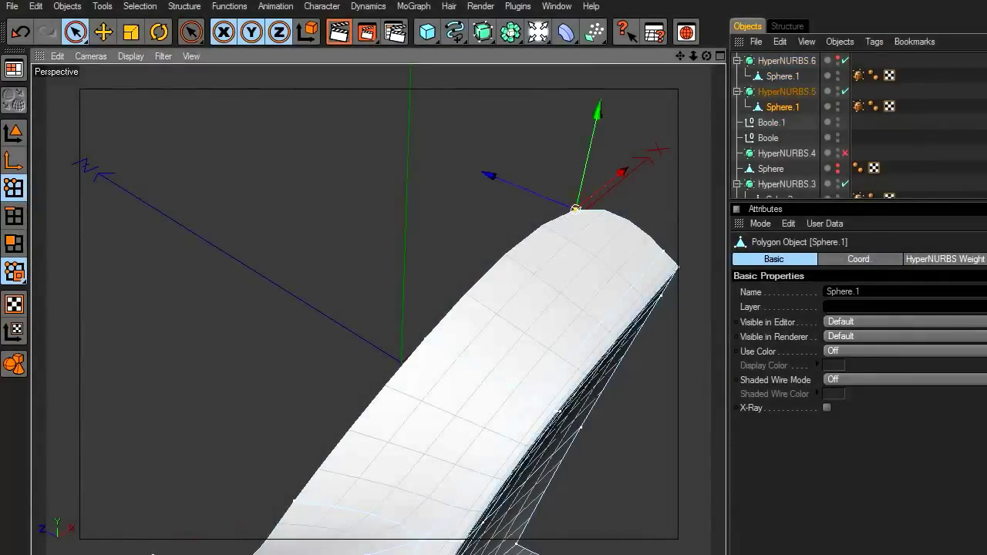
left_click(75, 32)
left_click(986, 306)
Step: Set a 100% HyperNURBS weight on the side piece's inner cut corner and compare it with the smoothing off and on
left_click_drag(680, 56, 727, 394)
left_click(527, 318)
left_click(985, 306)
scroll(565, 393, "down", 3)
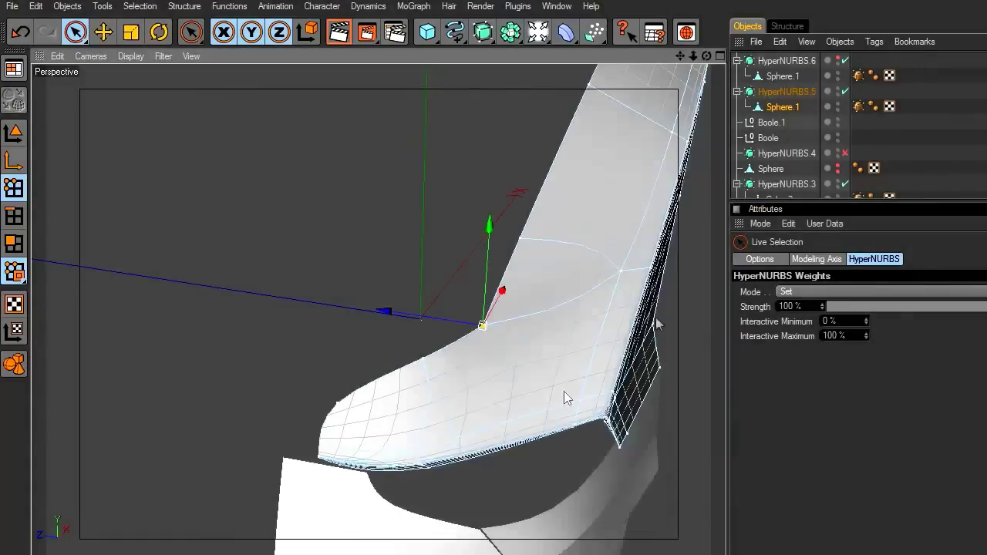
left_click(844, 91)
left_click(843, 91)
left_click(844, 90)
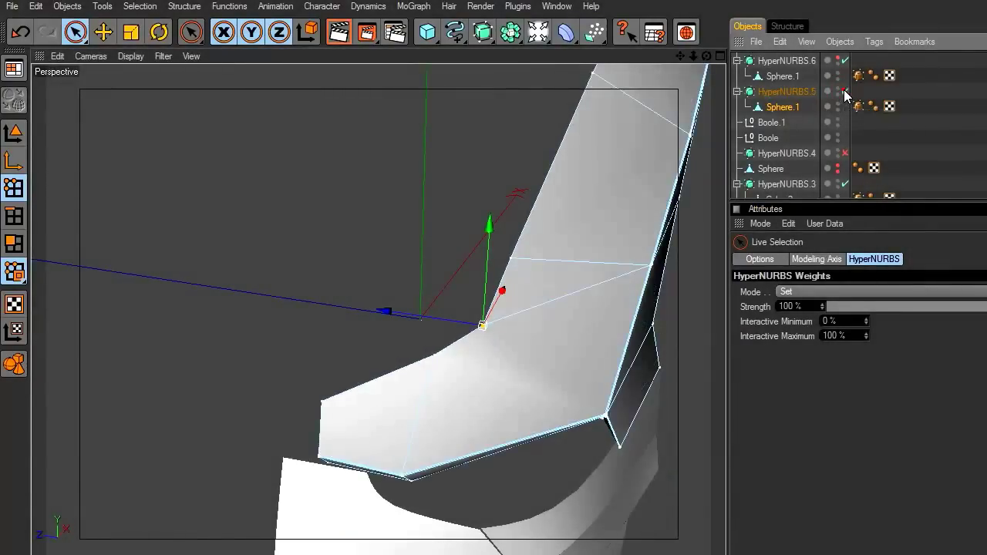
left_click(844, 91)
Step: Sharpen the remaining cut-edge and front tip points at the side piece's lower end with 100% HyperNURBS weights
scroll(484, 271, "up", 5)
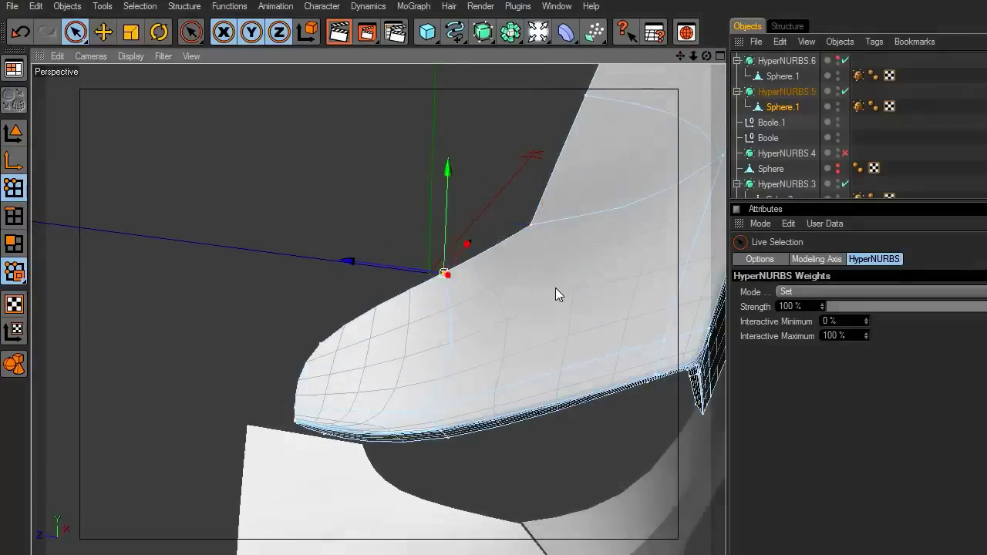
left_click_drag(449, 283, 466, 275)
mouse_move(706, 56)
left_mouse_down()
mouse_move(729, 49)
mouse_move(704, 57)
left_mouse_up()
left_click(320, 357)
left_click_drag(320, 357, 298, 356)
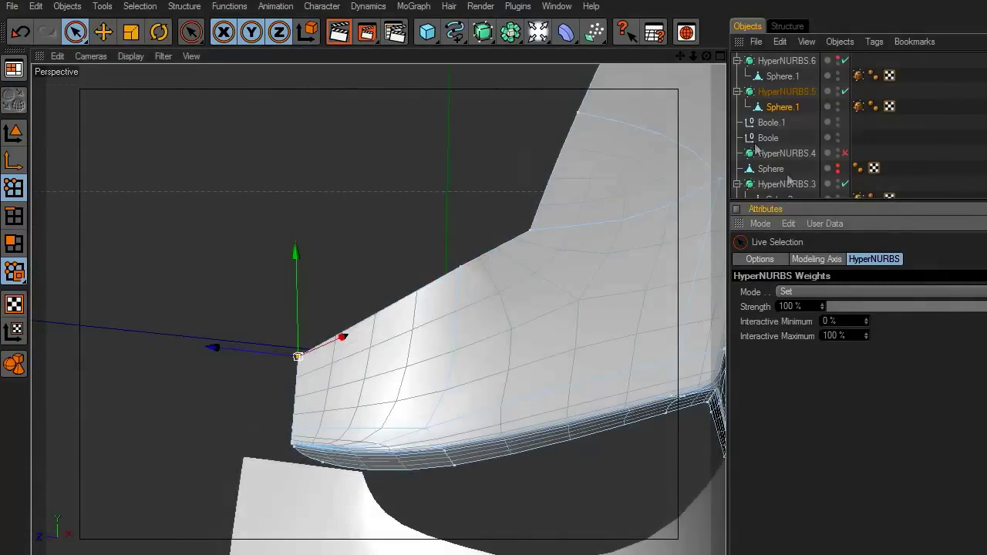
mouse_move(708, 57)
left_mouse_down()
mouse_move(733, 53)
mouse_move(706, 56)
left_mouse_up()
left_click_drag(320, 470, 301, 473)
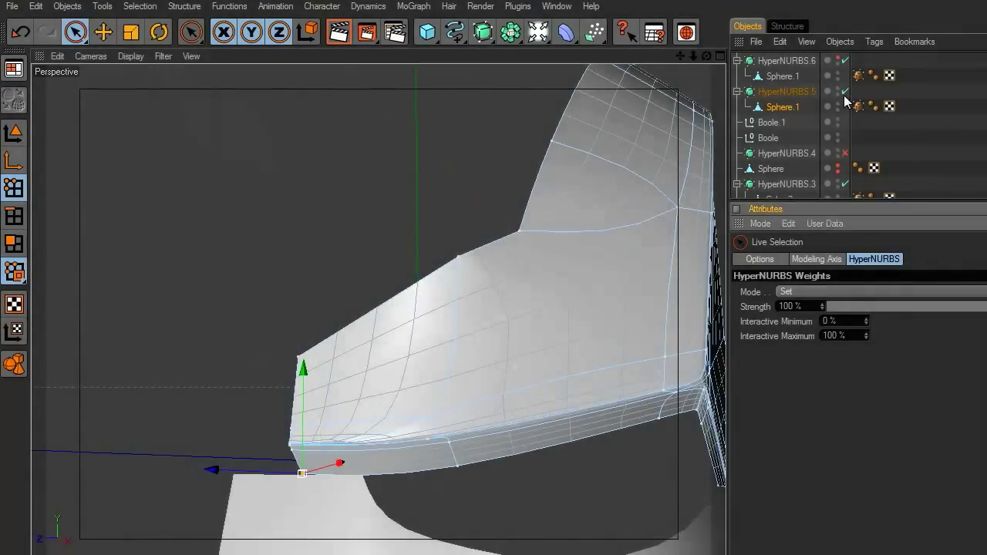
Step: Show the forehead piece again beside the side piece, check their join up close, and clear the selection in model mode
left_click(838, 58)
left_click_drag(706, 56, 701, 81)
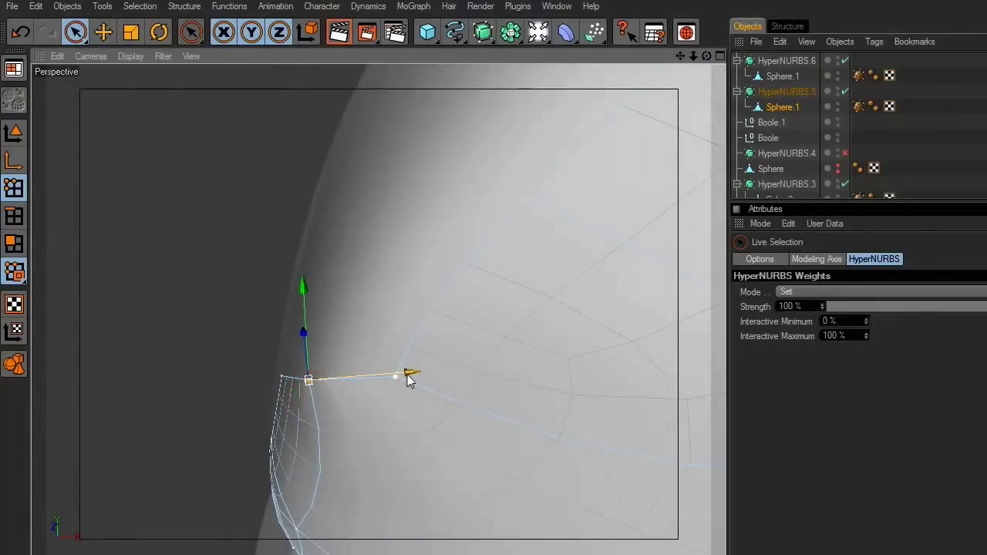
scroll(700, 190, "down", 5)
left_click_drag(706, 55, 676, 87)
left_click(168, 224)
scroll(168, 225, "down", 2)
left_click(13, 134)
left_click(168, 145)
Step: Select the side piece and examine how it fits the forehead piece from several angles
scroll(167, 145, "down", 2)
scroll(534, 189, "down", 2)
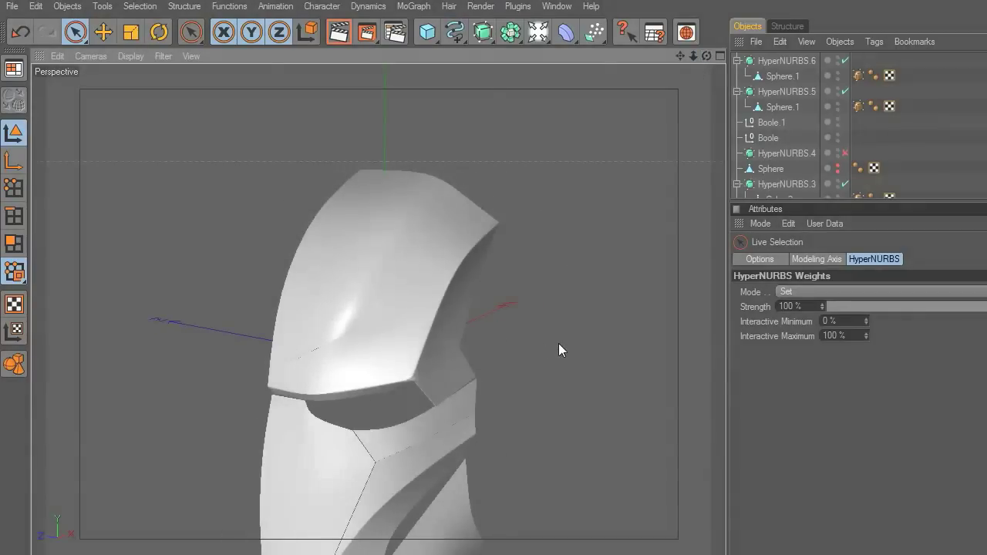
left_click_drag(537, 376, 499, 284, "alt")
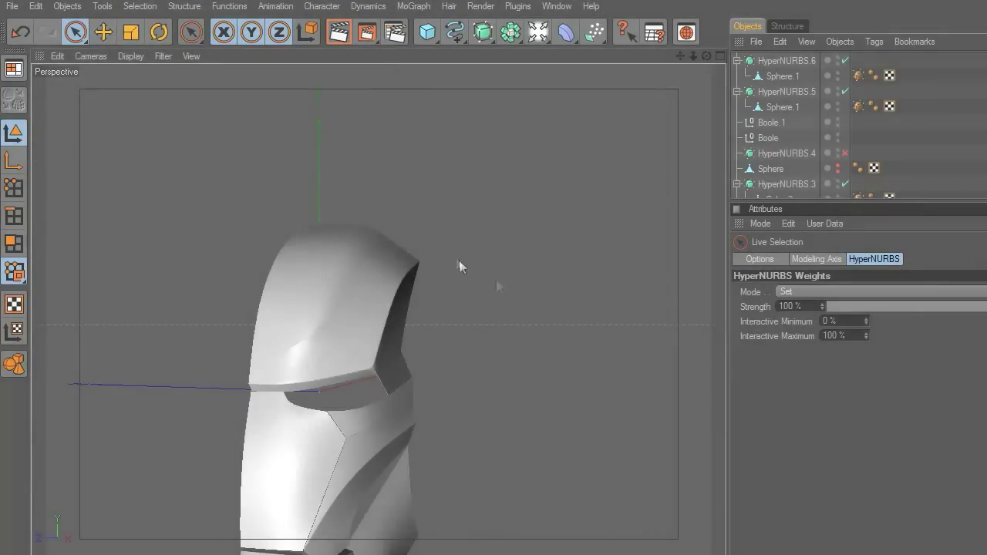
left_click(405, 283)
scroll(460, 296, "up", 3)
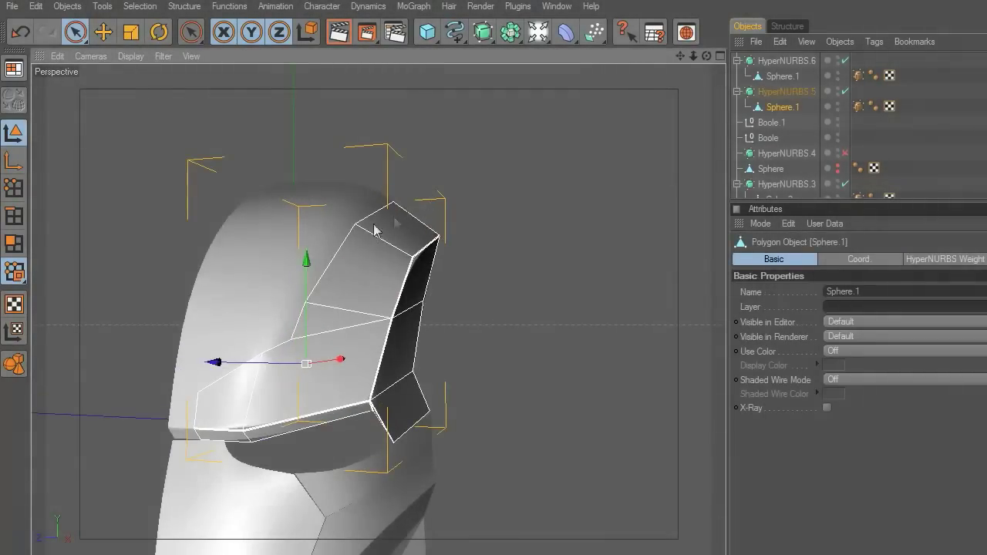
left_click_drag(706, 56, 573, 210)
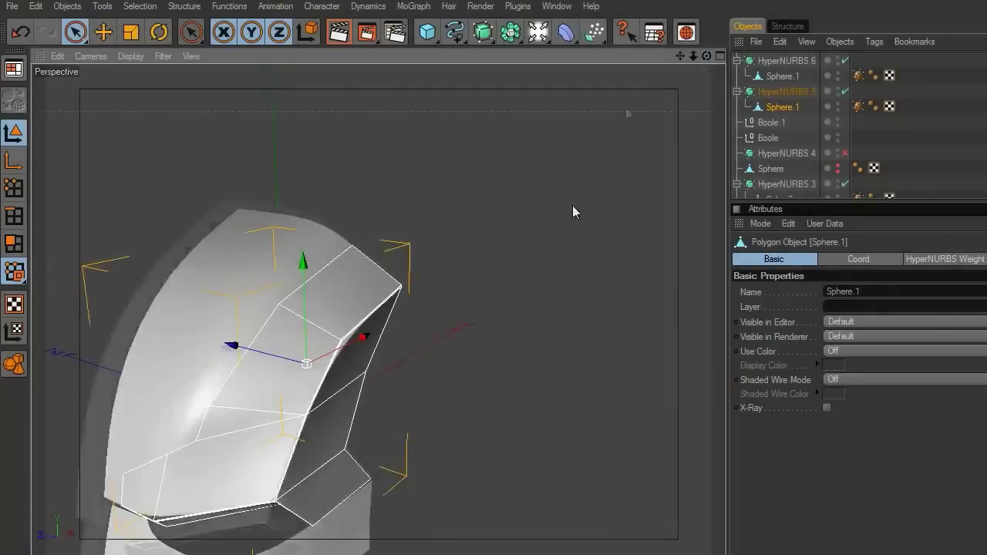
Step: Knife a straight line across the side piece's upper panel, running alongside its inner cut edge
scroll(573, 206, "up", 3)
left_click_drag(680, 56, 445, 162)
right_click(444, 163)
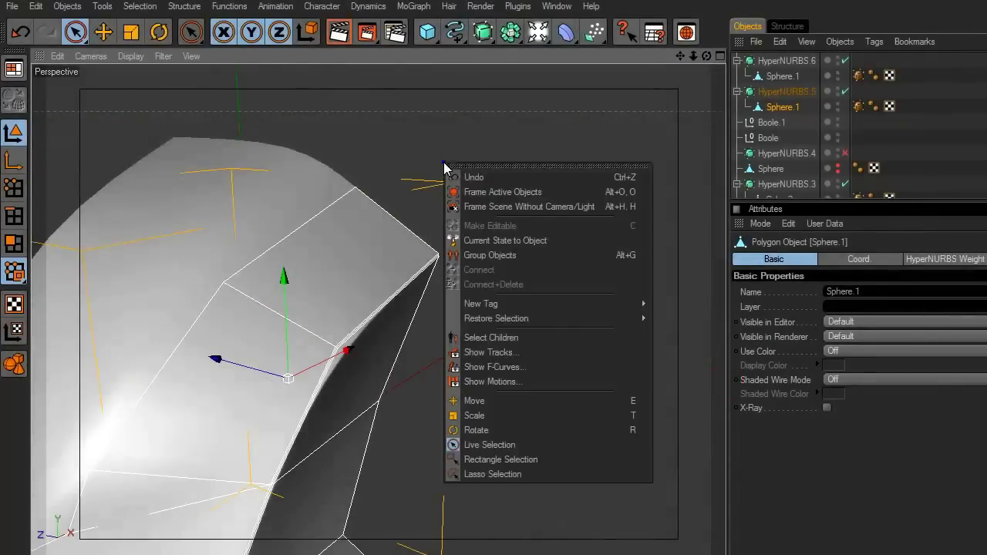
left_click(17, 192)
right_click(410, 146)
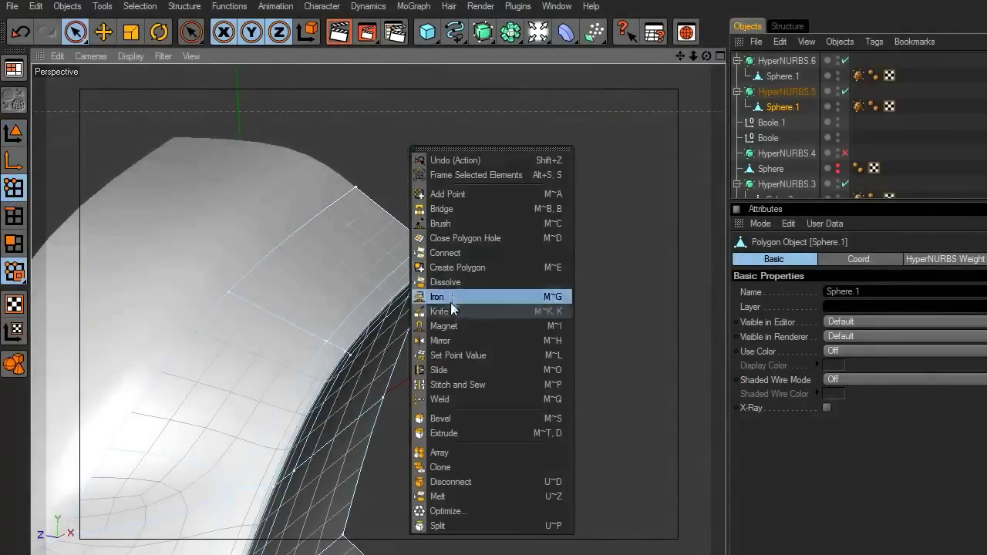
left_click(441, 295)
left_click_drag(252, 303, 417, 183)
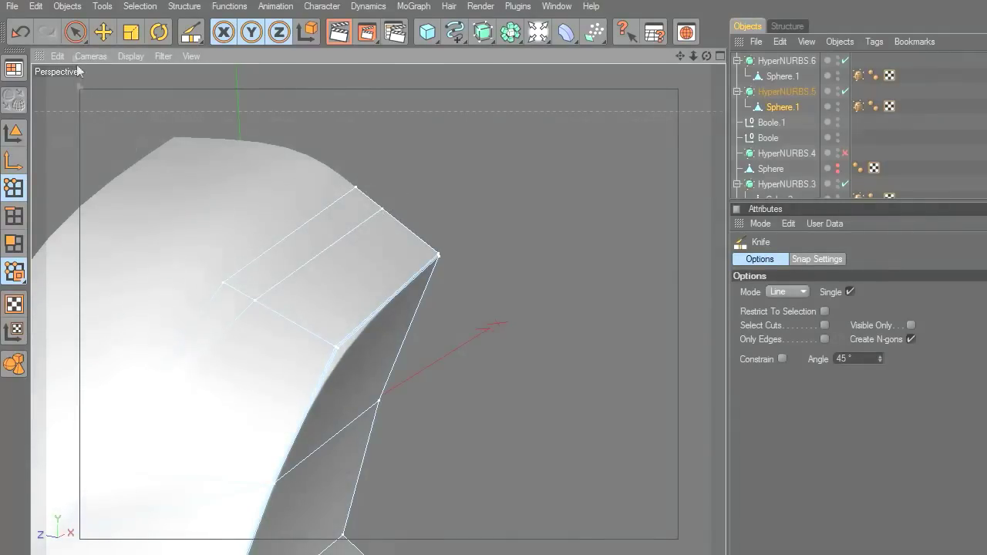
Step: Select the new cut's two points and, with the smoothing off, move them in the left view toward the forehead join
left_click(75, 31)
left_click(392, 220, "shift")
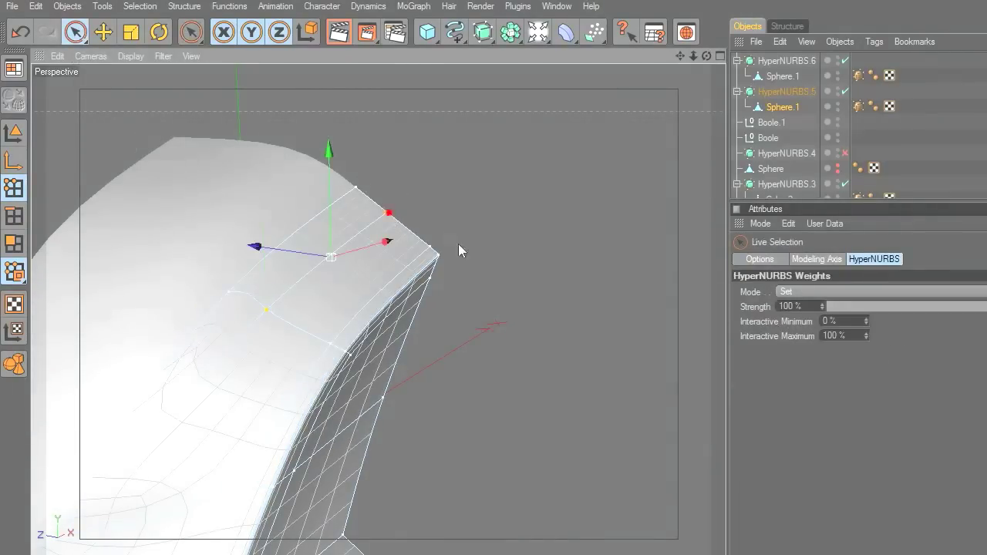
left_click(844, 94)
middle_click(624, 240)
middle_click(329, 375)
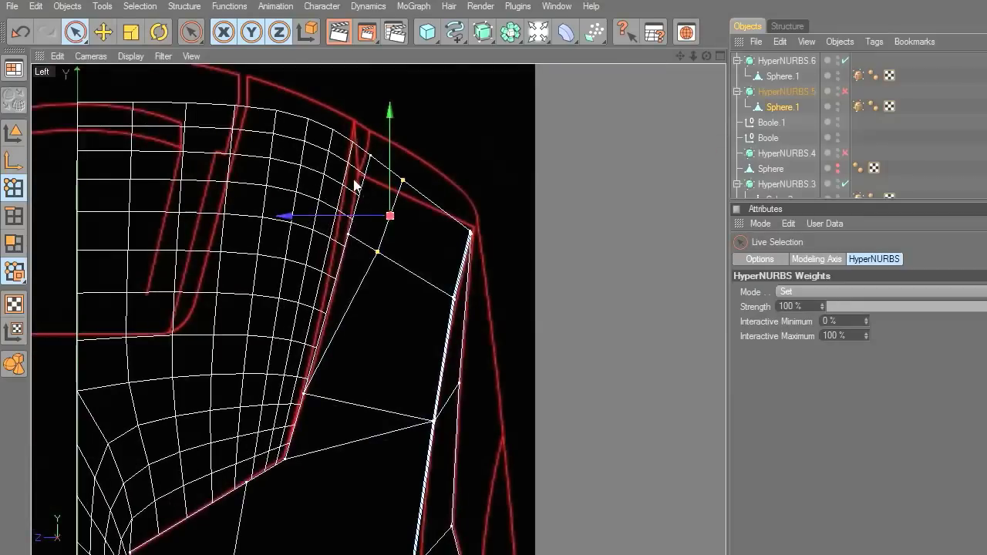
left_click_drag(356, 225, 317, 225)
middle_click(551, 262)
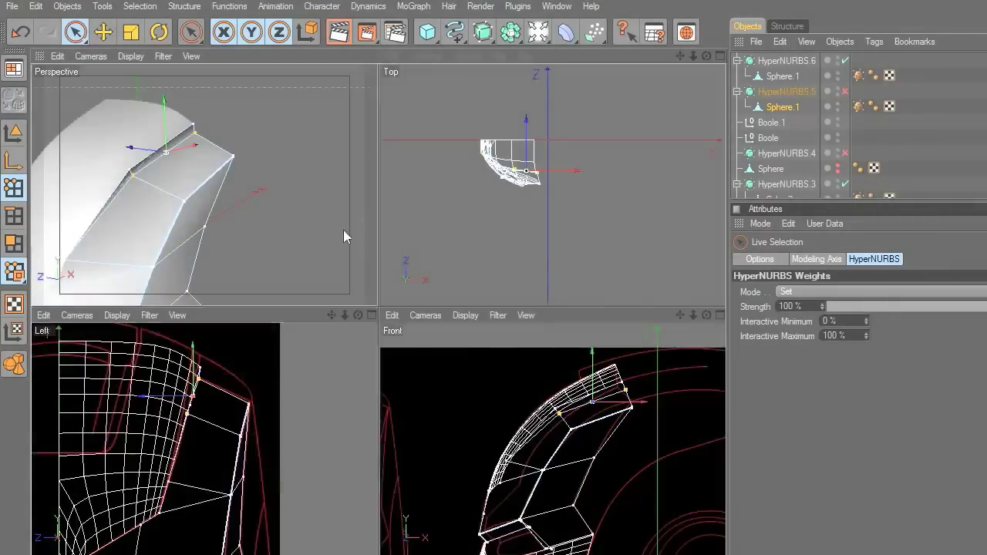
Step: Turn the side piece's smoothing back on in model mode and examine its join with the forehead from several angles
middle_click(344, 229)
left_click(14, 133)
left_click(505, 233)
scroll(505, 234, "down", 2)
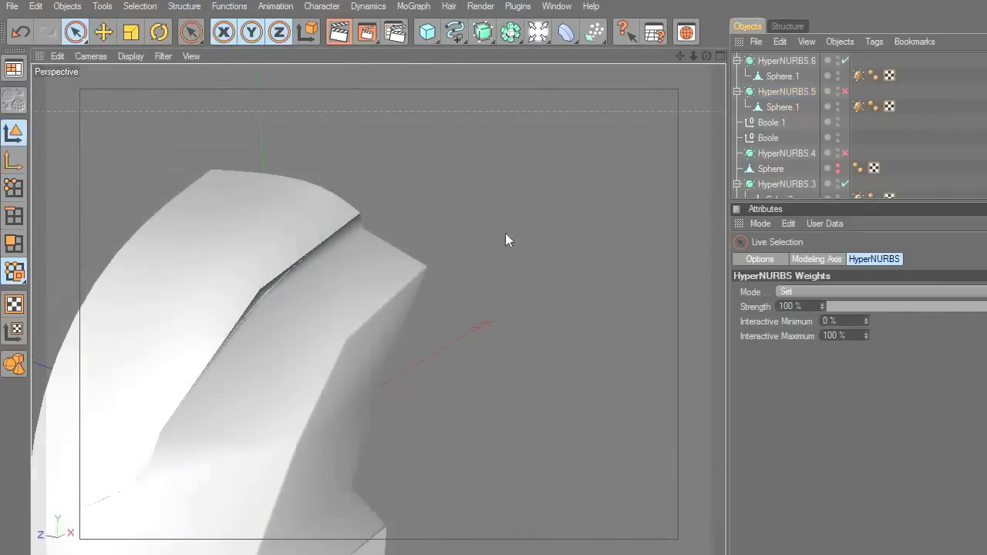
left_click(844, 92)
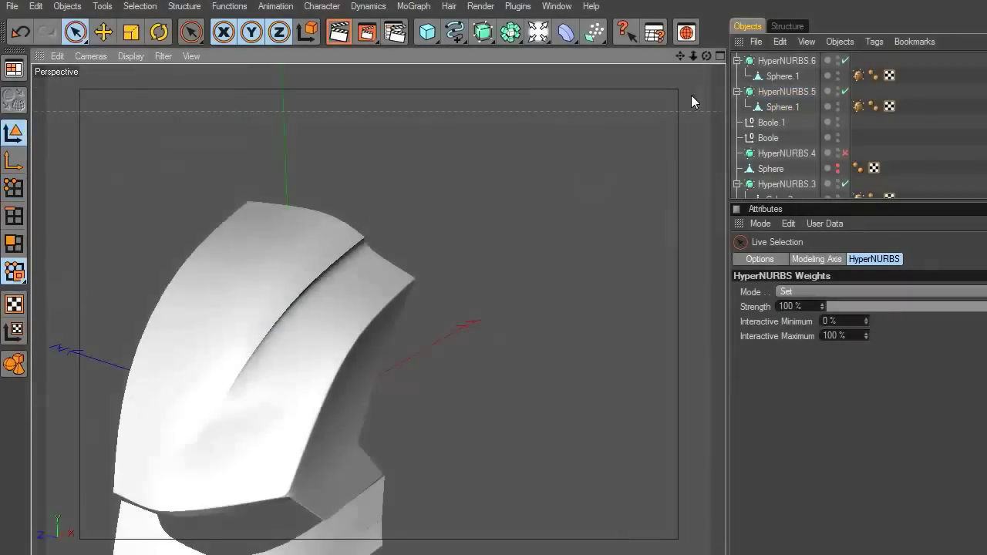
left_click_drag(707, 56, 745, 56)
left_click_drag(607, 165, 688, 120, "alt")
middle_click_drag(386, 254, 501, 202, "alt")
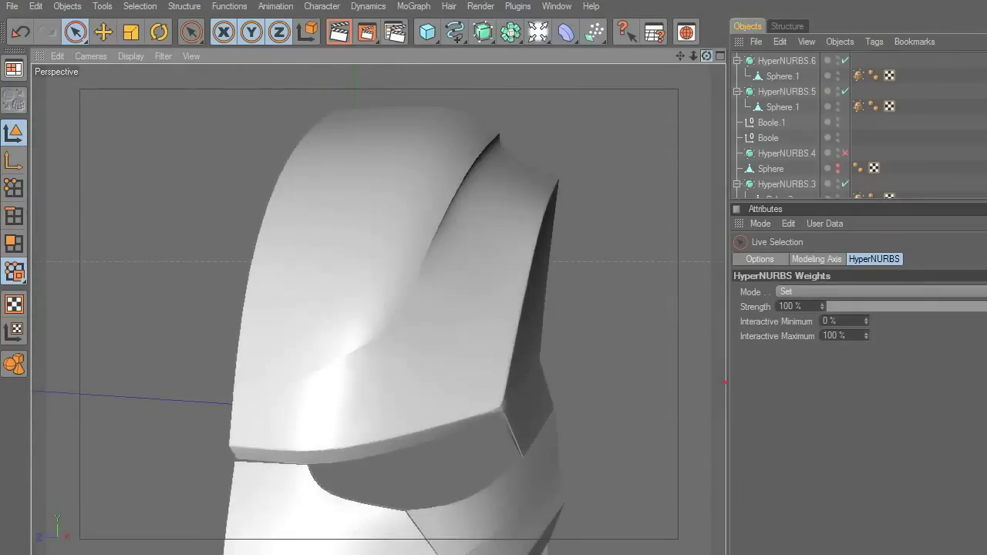
left_click_drag(501, 203, 428, 201, "alt")
Step: Select the forehead piece, turn off its smoothing, and rectangle-select its two upper cut-edge points in the left view
left_click(423, 199)
middle_click(423, 198)
middle_click(298, 382)
scroll(599, 228, "down", 2)
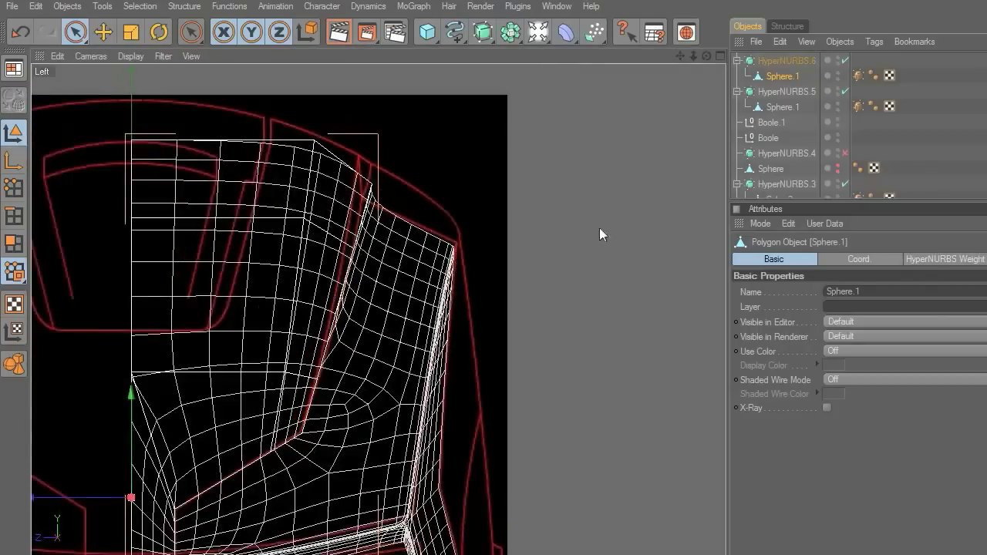
left_click(843, 60)
left_click(14, 190)
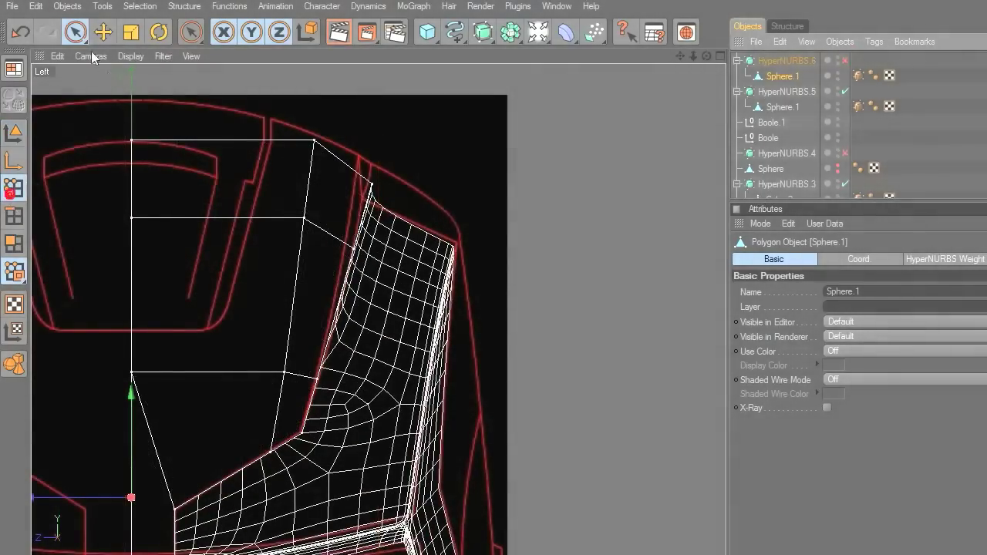
left_click_drag(80, 33, 116, 49)
left_click_drag(446, 137, 353, 283)
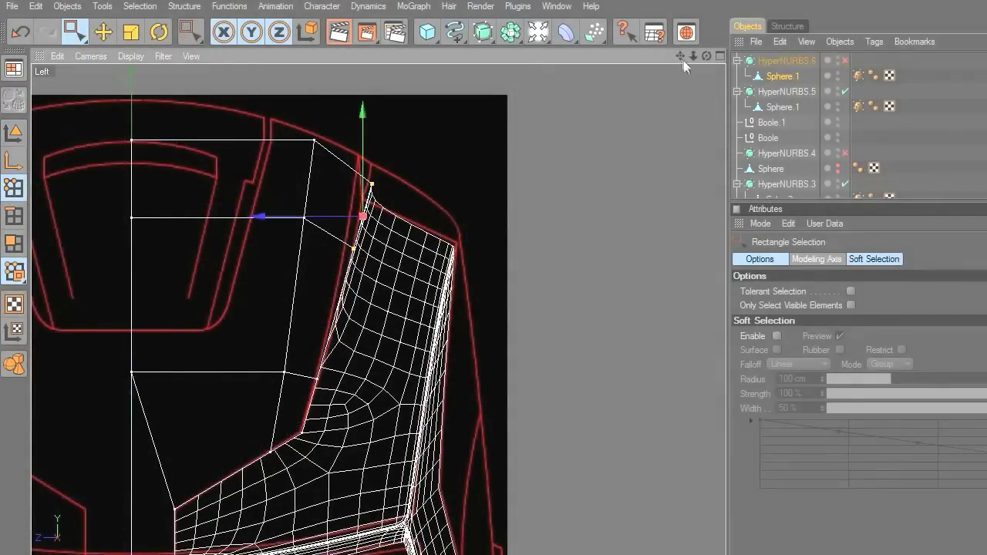
Step: Include the lower cut-edge points in the forehead selection and nudge them all sideways to line up with the side piece
left_click_drag(681, 57, 760, 0)
left_click_drag(456, 240, 239, 495)
left_click_drag(680, 56, 679, 81)
left_click_drag(352, 290, 349, 290)
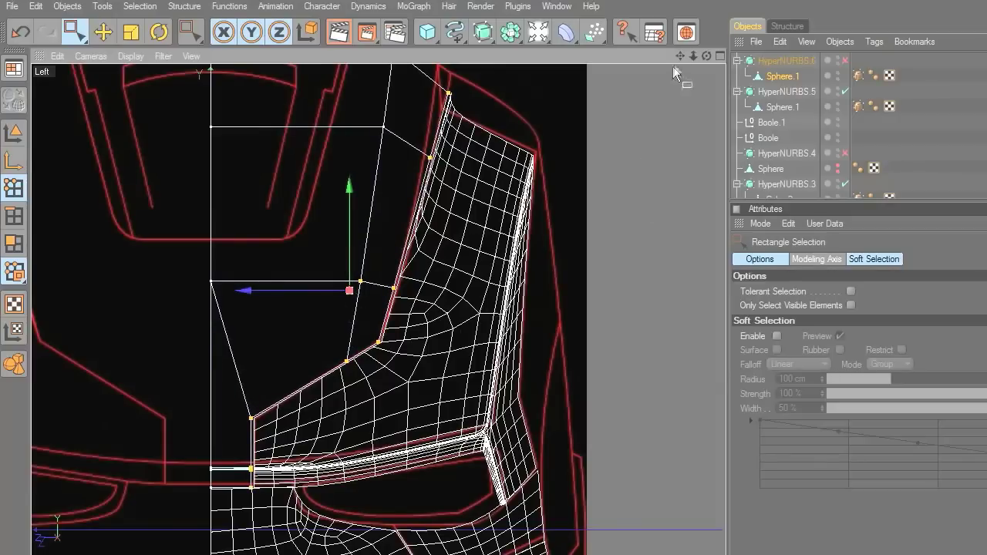
left_click_drag(681, 56, 694, 23)
scroll(565, 324, "up", 3)
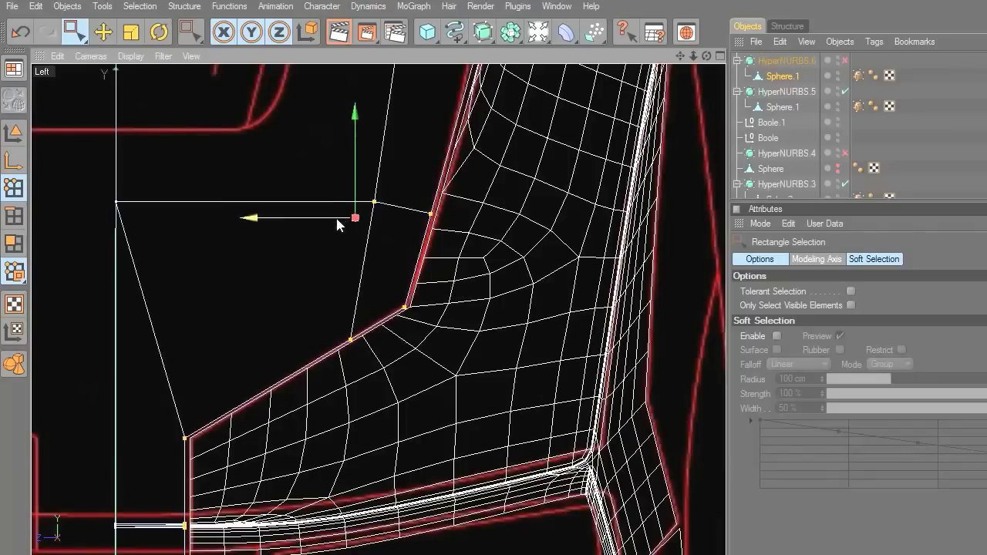
left_click_drag(355, 218, 357, 217)
Step: Select the points along the forehead's lower diagonal cut edge and raise them slightly to fit the side piece
left_click_drag(190, 410, 228, 468)
left_click_drag(157, 419, 224, 459)
left_click_drag(320, 293, 449, 355, "shift")
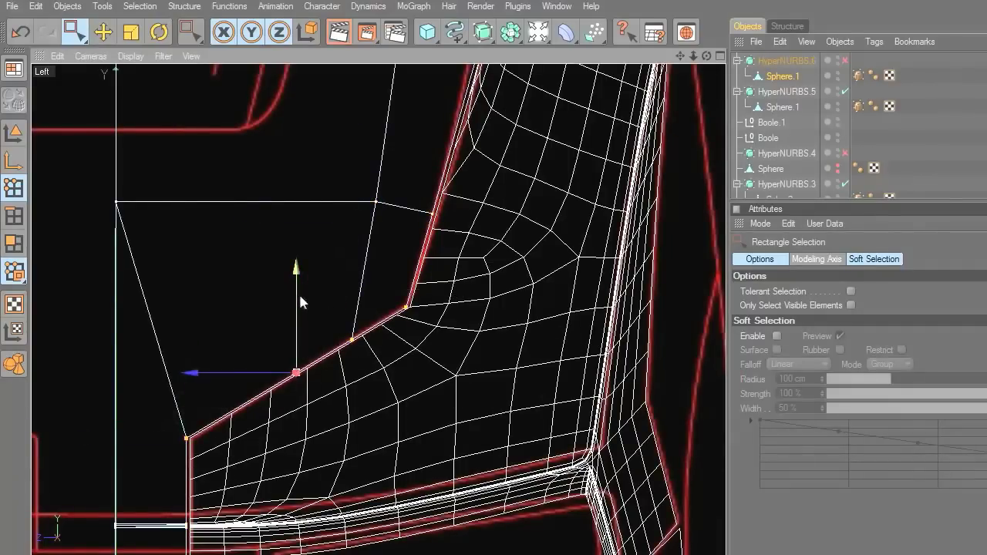
left_click_drag(297, 295, 297, 293)
Step: Return to the perspective view in model mode and turn the forehead piece's smoothing back on
middle_click(472, 333)
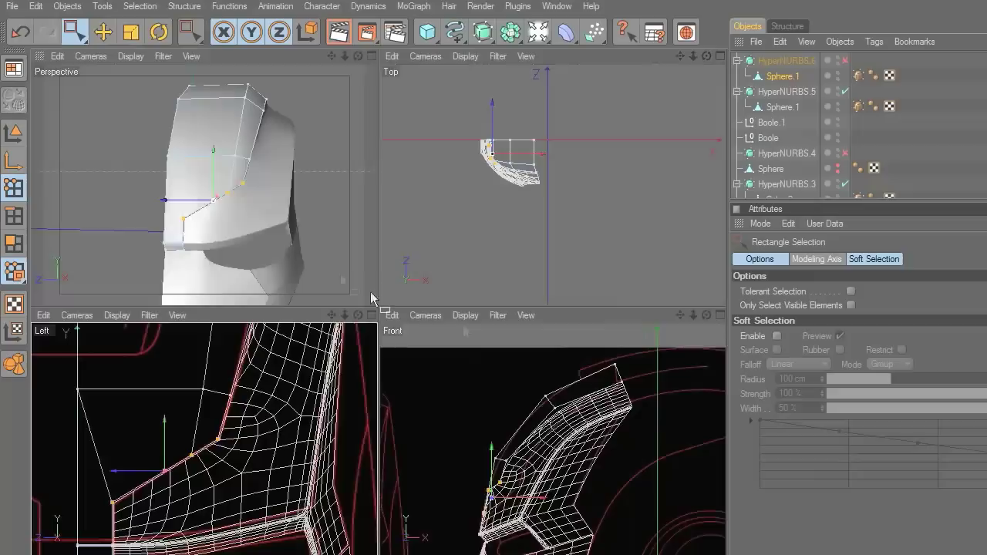
middle_click(110, 161)
left_click(14, 133)
left_click(162, 167)
scroll(463, 298, "down", 5)
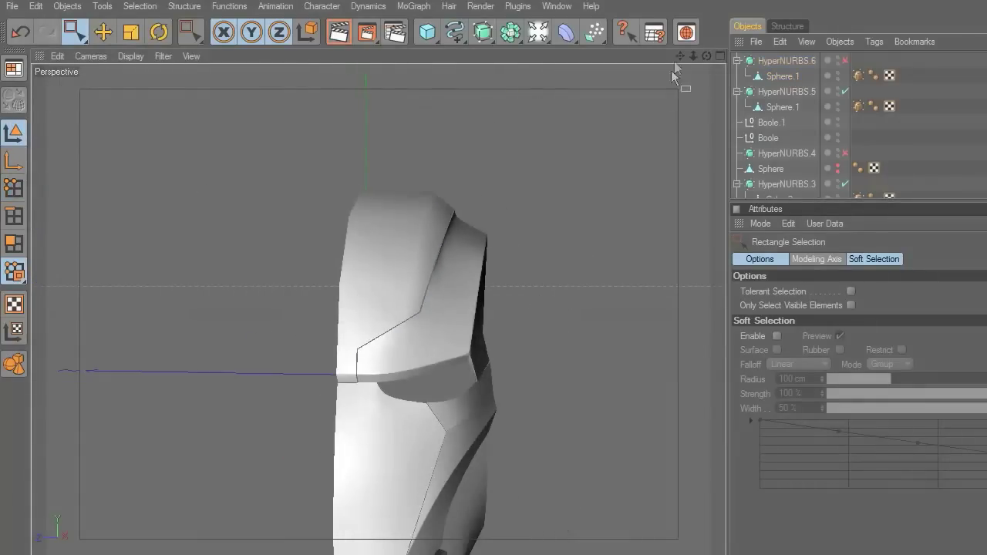
left_click_drag(706, 55, 665, 68)
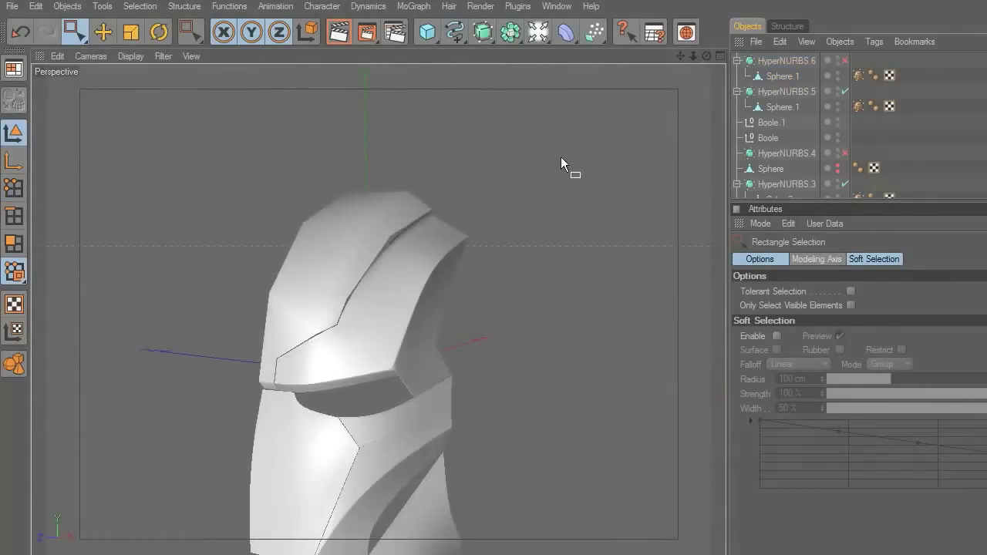
left_click(420, 208)
left_click(844, 60)
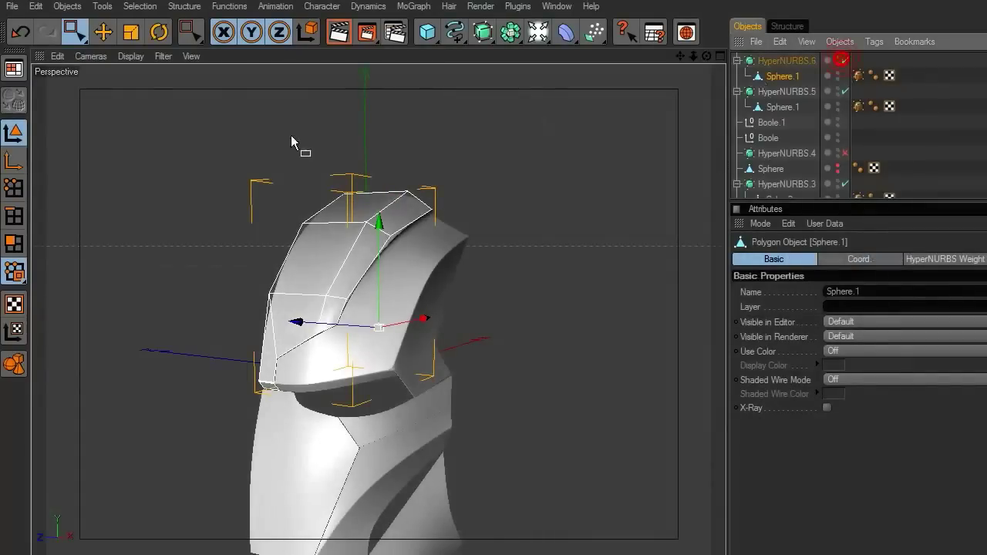
Step: Clear the selection and examine the smoothed forehead and side pieces on the helmet from several angles
left_click(188, 131)
left_click_drag(706, 56, 629, 266)
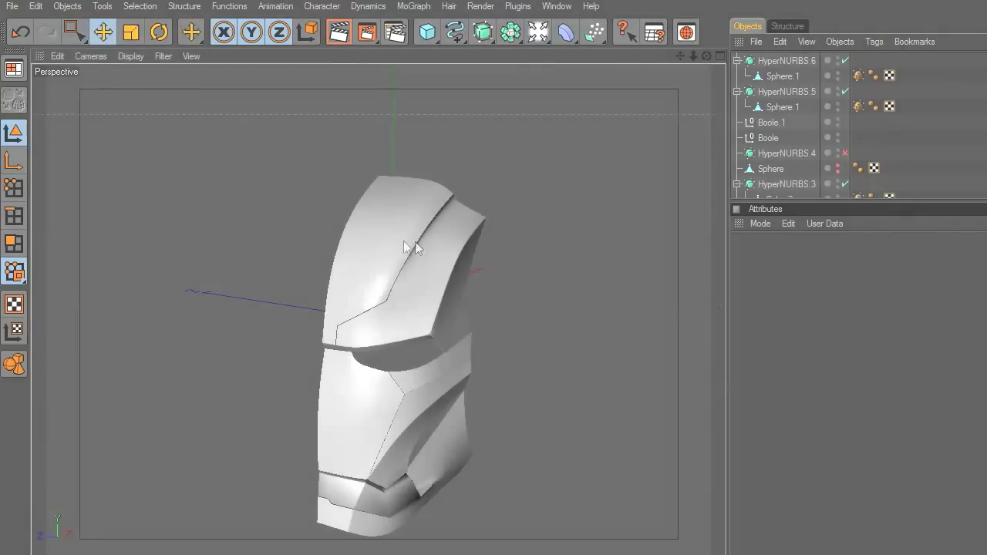
left_click(415, 245)
left_click(520, 333)
left_click_drag(707, 56, 706, 374)
Step: Turn off the forehead piece's smoothing and prepare its cage for point editing over the blueprint in the left view
middle_click(595, 317)
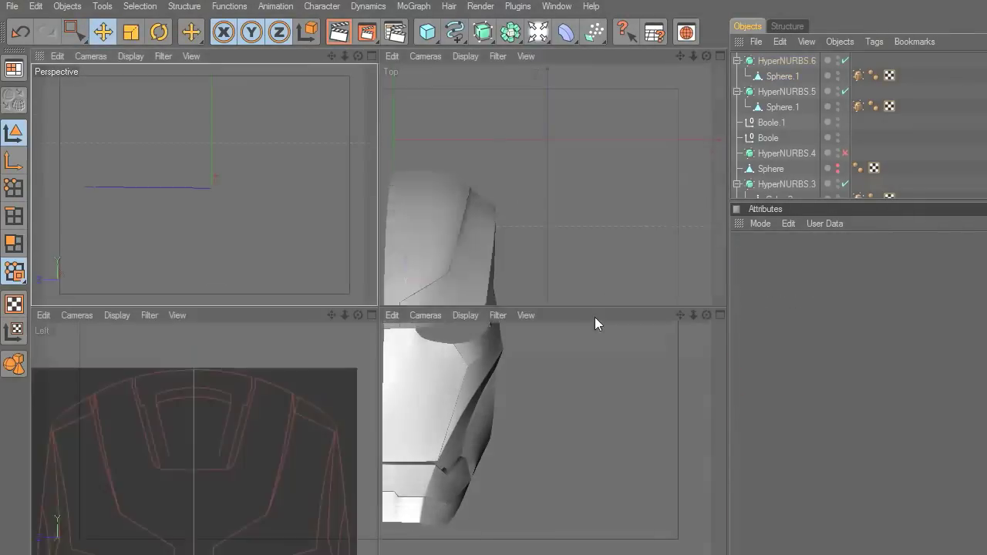
middle_click(354, 417)
left_click(487, 292)
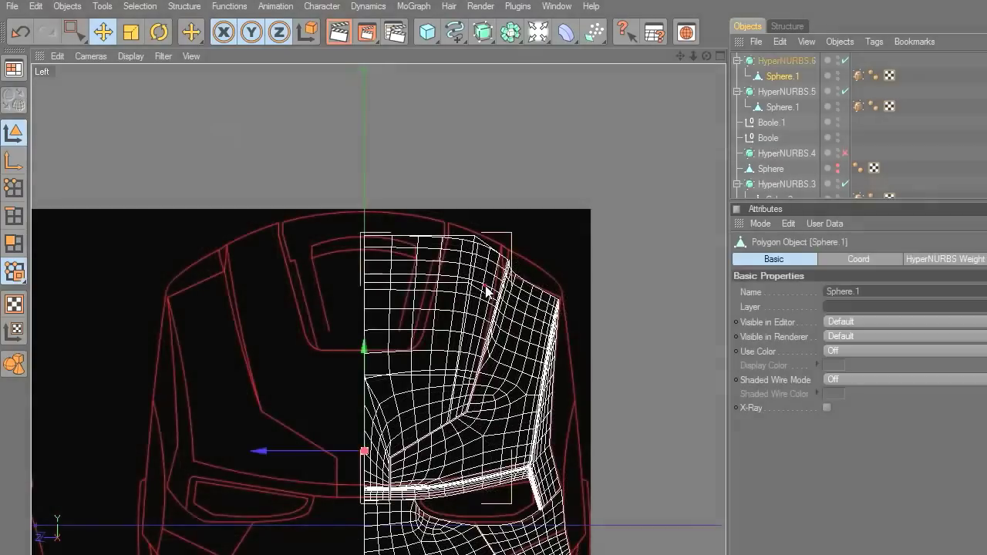
left_click(837, 60)
left_click(844, 61)
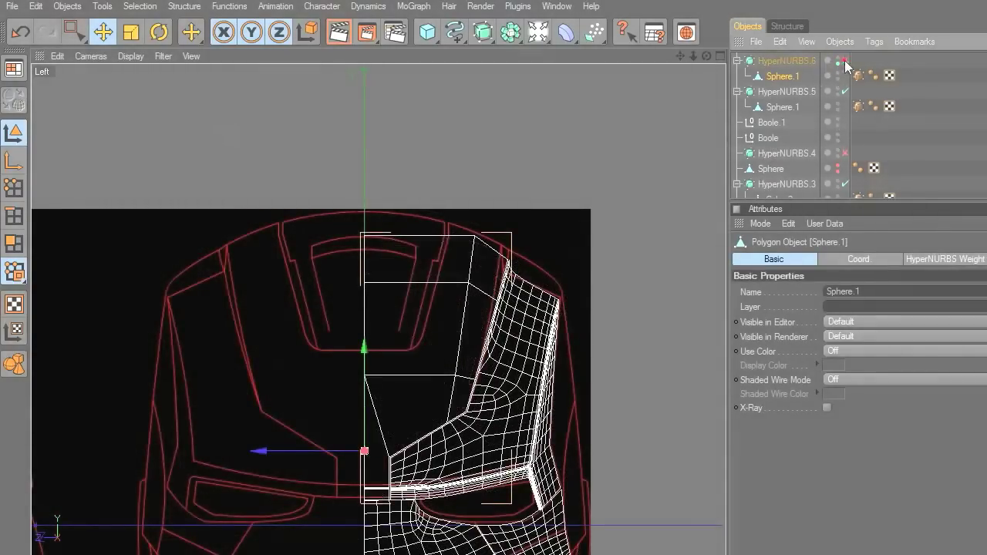
scroll(661, 258, "up", 4)
left_click(552, 226)
scroll(552, 226, "up", 1)
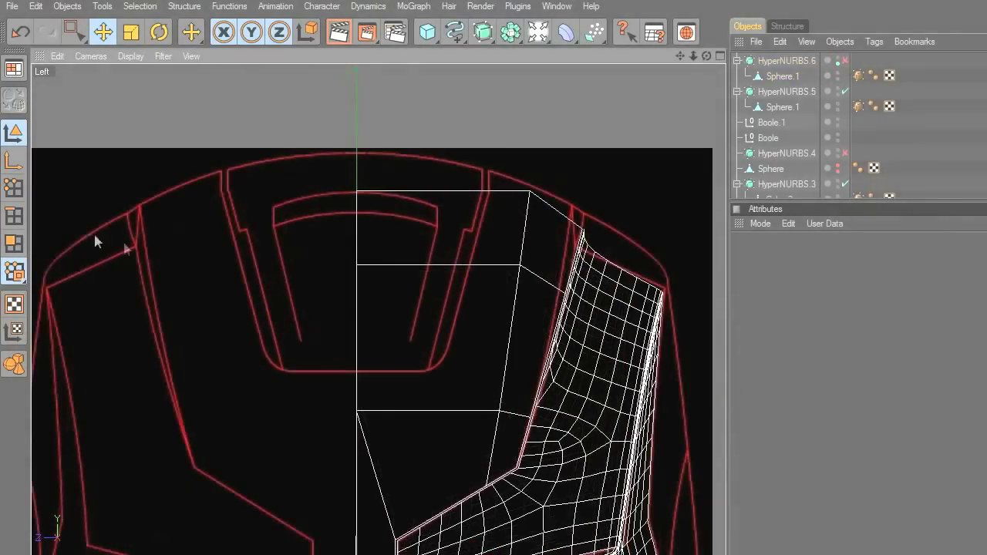
scroll(504, 230, "up", 1)
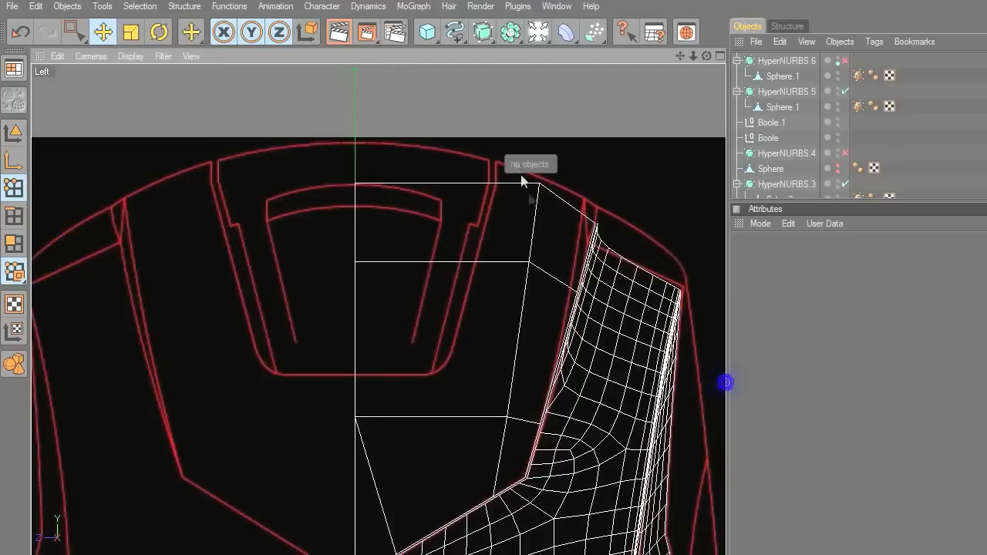
left_click(777, 77)
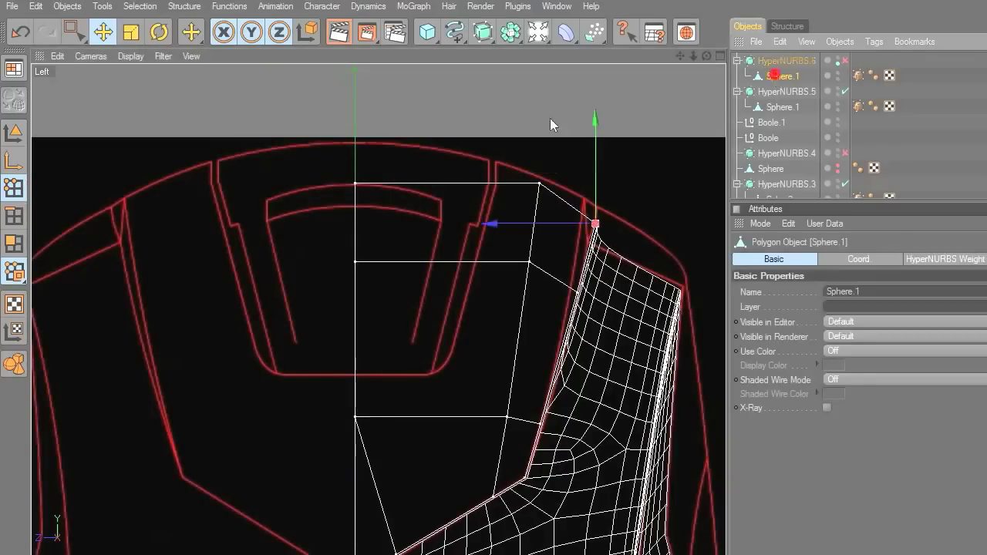
Step: Knife the forehead cage along the blueprint centre panel's slanted side and straight across its lower edge
right_click(513, 106)
left_click(556, 239)
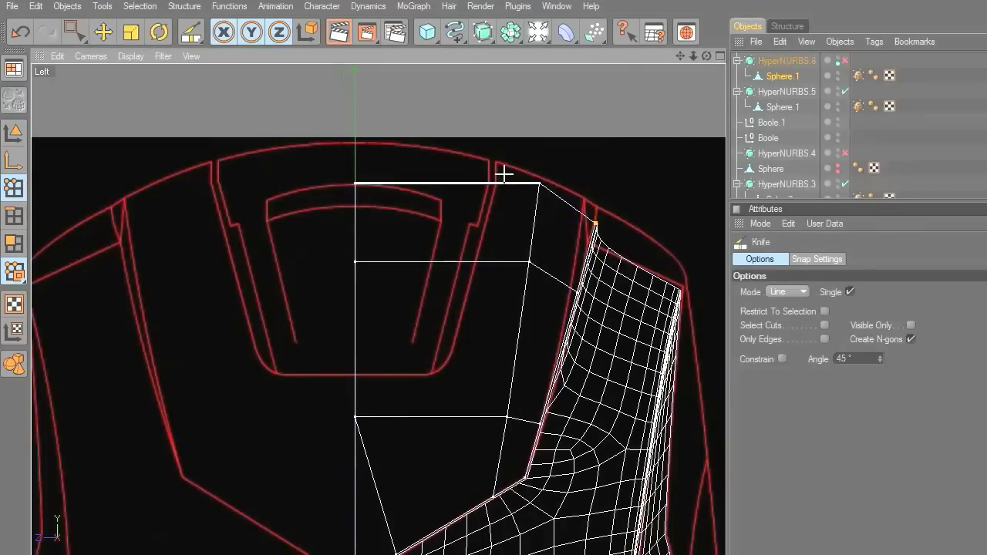
left_click_drag(498, 182, 433, 417)
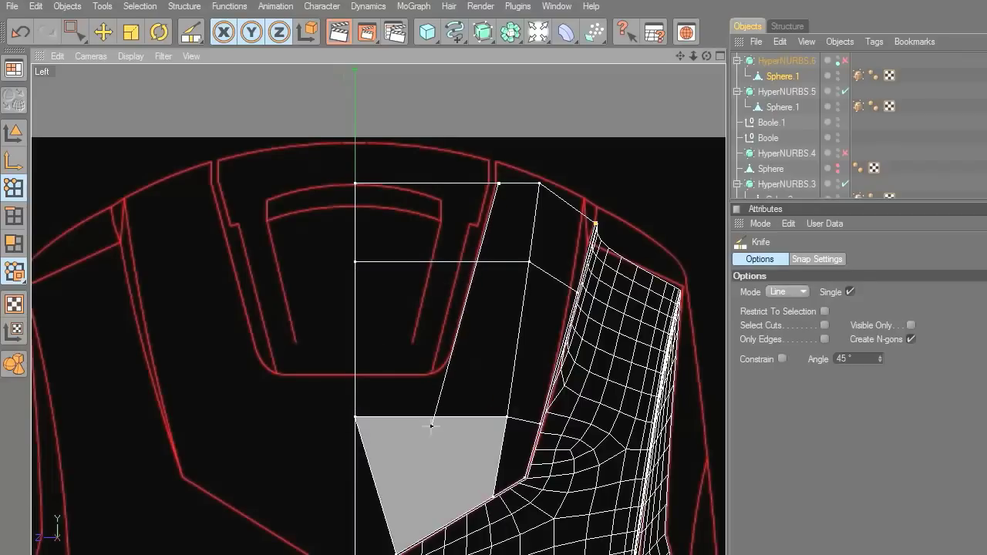
left_click_drag(355, 375, 451, 375)
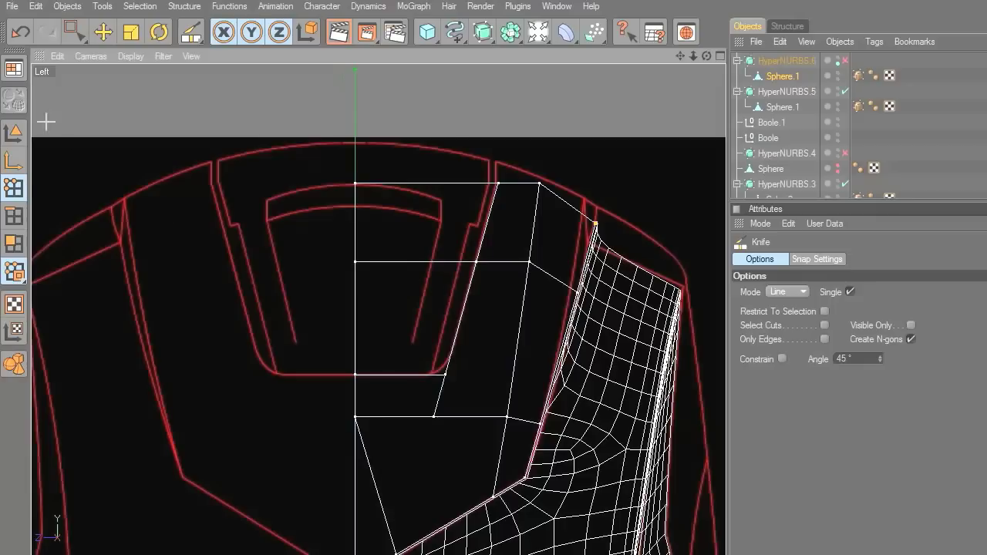
Step: Delete the forehead polygons inside the centre panel outline and the leftover point on the centre line
left_click(6, 244)
left_click_drag(66, 24, 99, 46)
left_click_drag(416, 191, 364, 306)
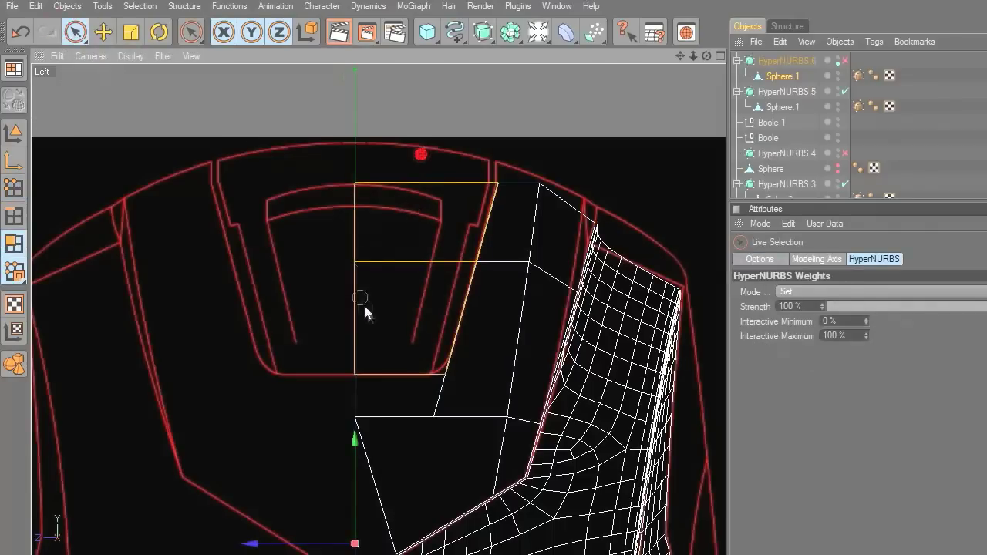
key("Delete")
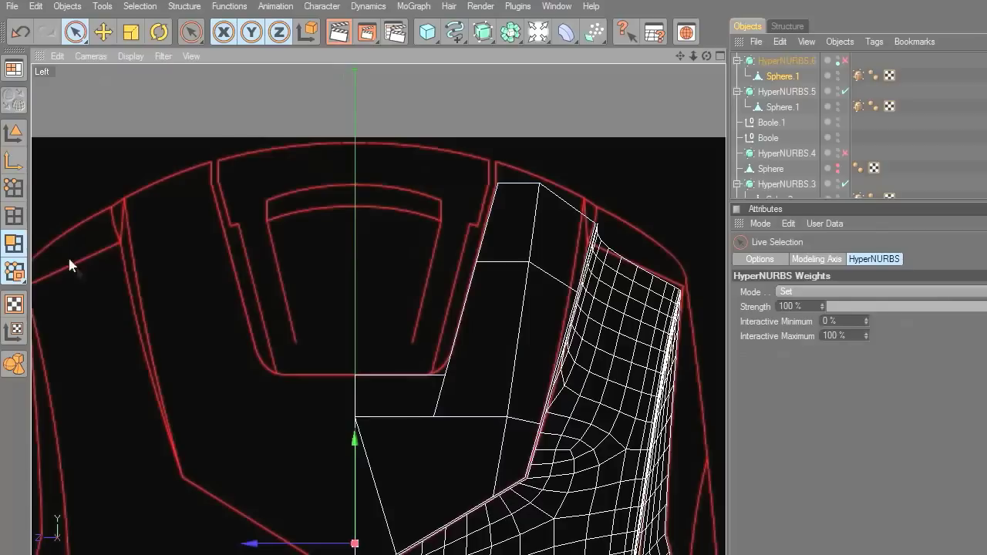
left_click(14, 187)
left_click_drag(353, 251, 356, 267)
key("Delete")
Step: Turn the forehead piece's smoothing back on and bring its new cut-out close in the perspective view
middle_click(463, 301)
middle_click(331, 260)
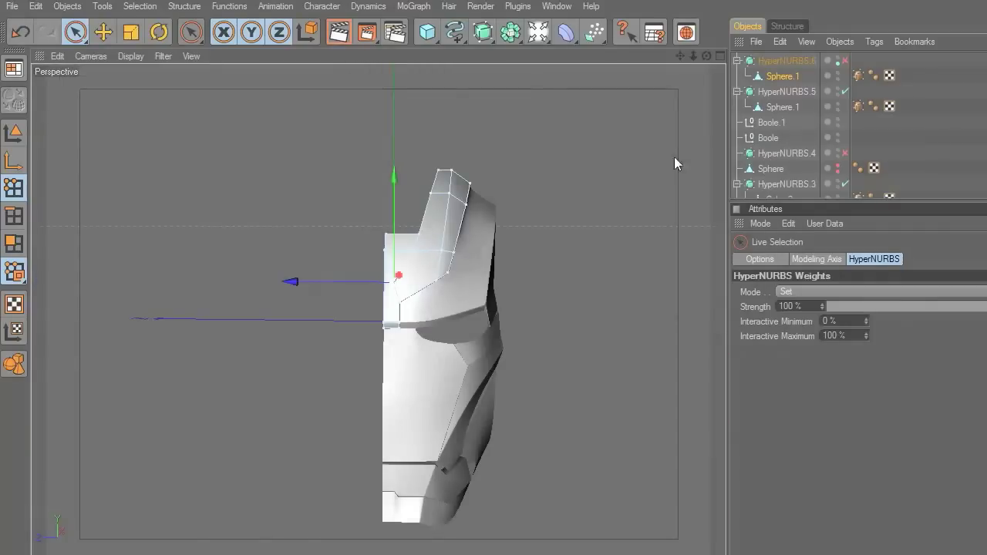
left_click(844, 60)
scroll(667, 129, "up", 3)
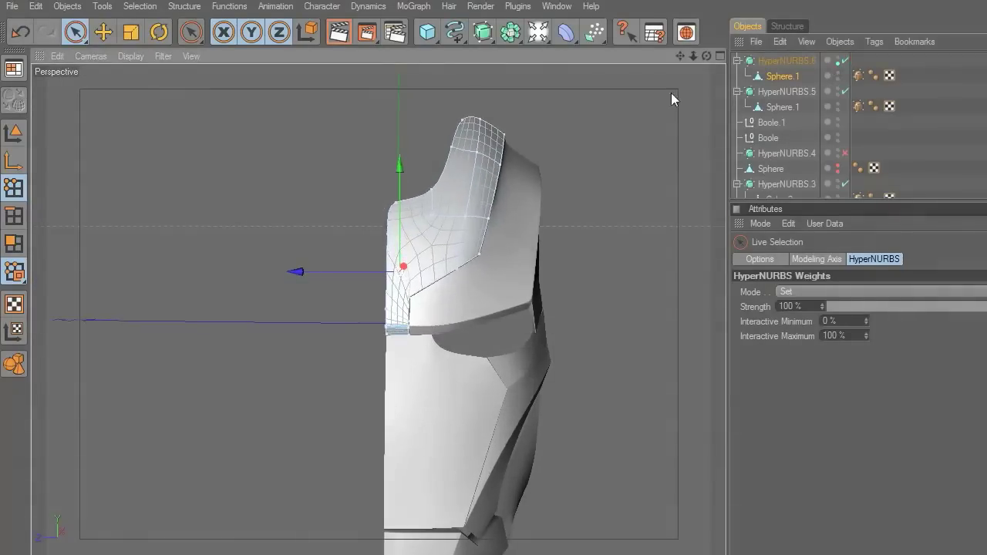
left_click_drag(680, 56, 448, 229)
Step: Sharpen the forehead cut-out's upper corner point and its centre-line corner point with HyperNURBS weights
left_click(408, 200)
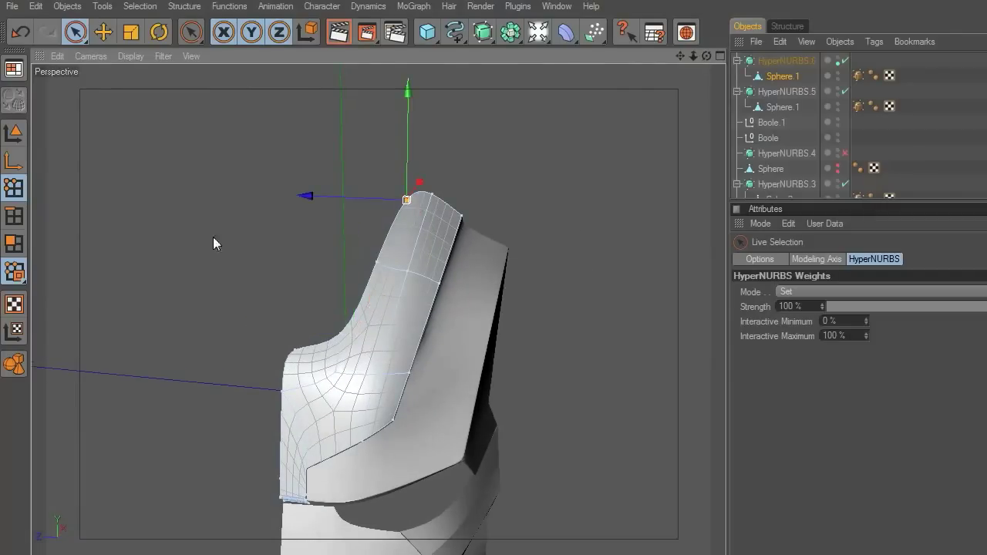
left_click(79, 37)
left_click_drag(406, 200, 718, 355)
left_click(296, 349)
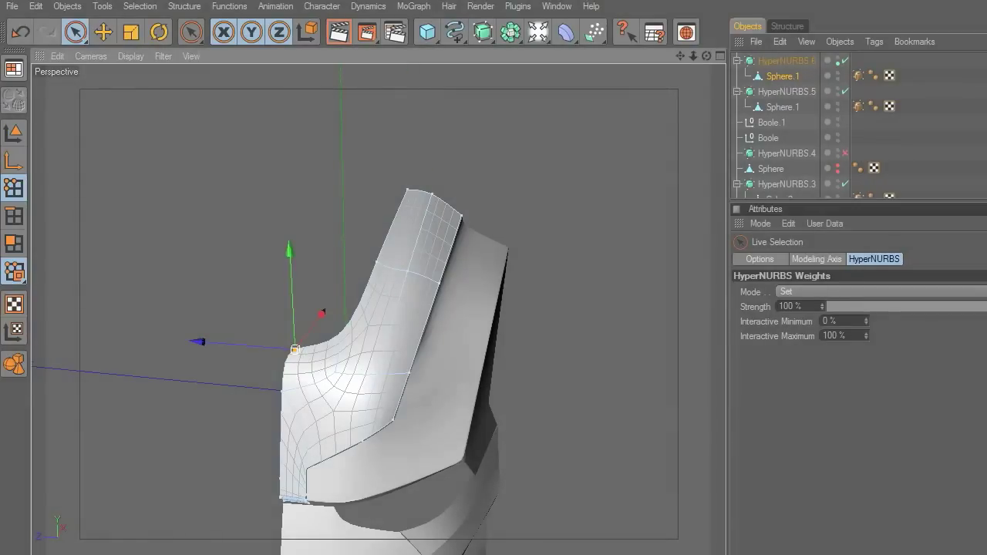
left_click_drag(295, 349, 287, 344)
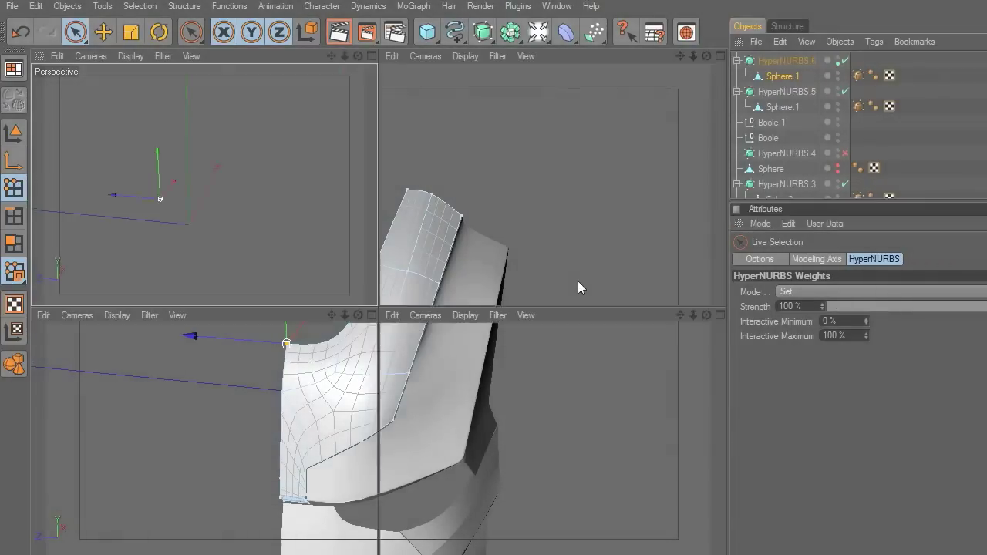
Step: Weight the cut-out's lower corner point at 50 % strength and move it onto the blueprint's rounded corner in the left view
middle_click(577, 284)
middle_click(309, 359)
scroll(474, 370, "up", 2)
scroll(474, 370, "up", 1)
left_click(454, 372)
mouse_move(455, 351)
left_mouse_down()
mouse_move(447, 381)
mouse_move(460, 364)
mouse_move(461, 376)
left_mouse_up()
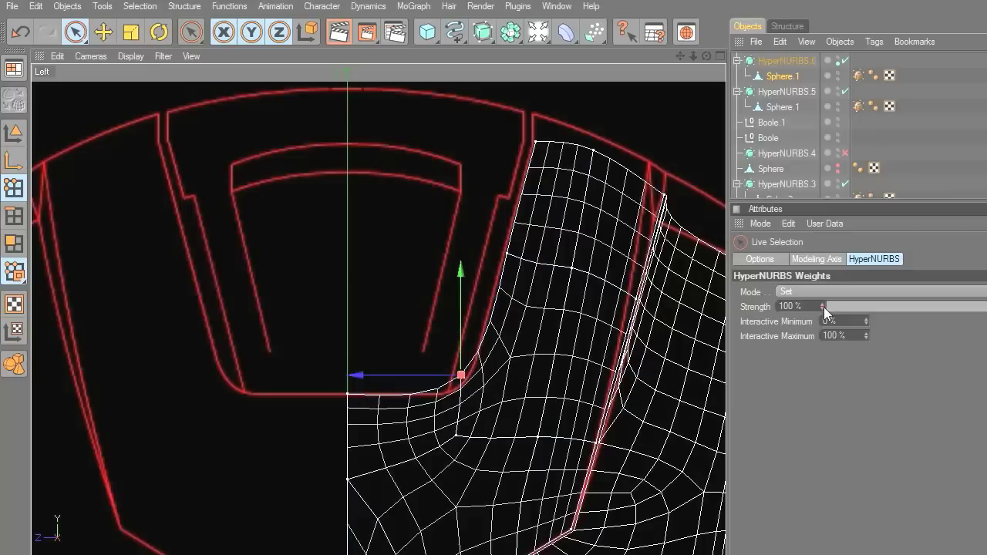
left_click_drag(822, 307, 816, 307)
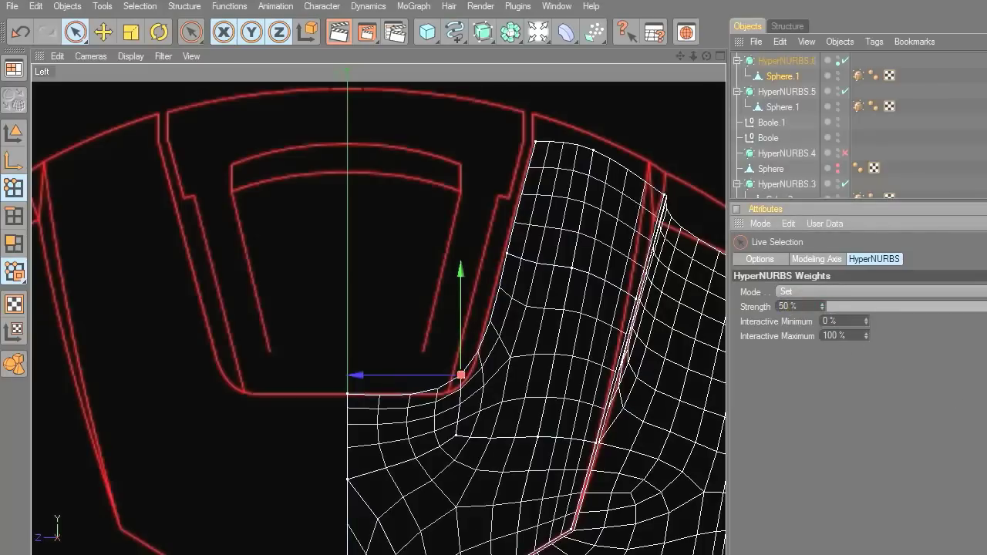
left_click_drag(461, 375, 467, 386)
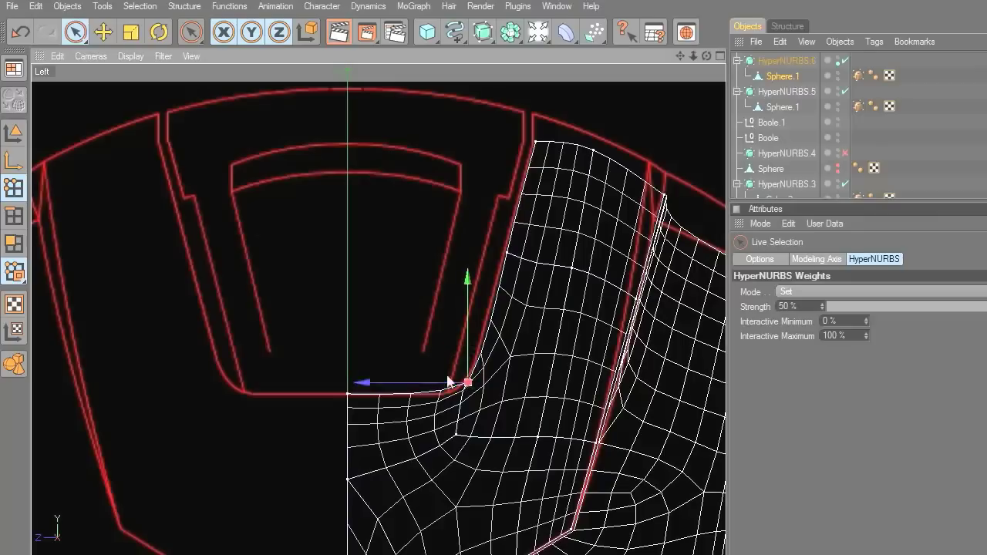
left_click_drag(453, 379, 464, 364)
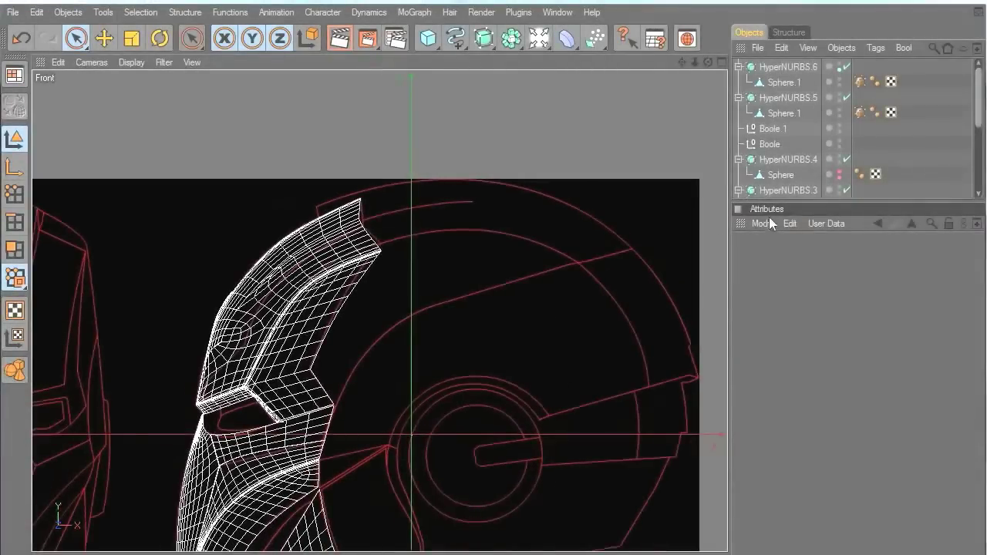
Step: Show the hidden skull Sphere in the front view and turn off smoothing for it and for the helmet's side piece
left_click(783, 178)
left_click(840, 171)
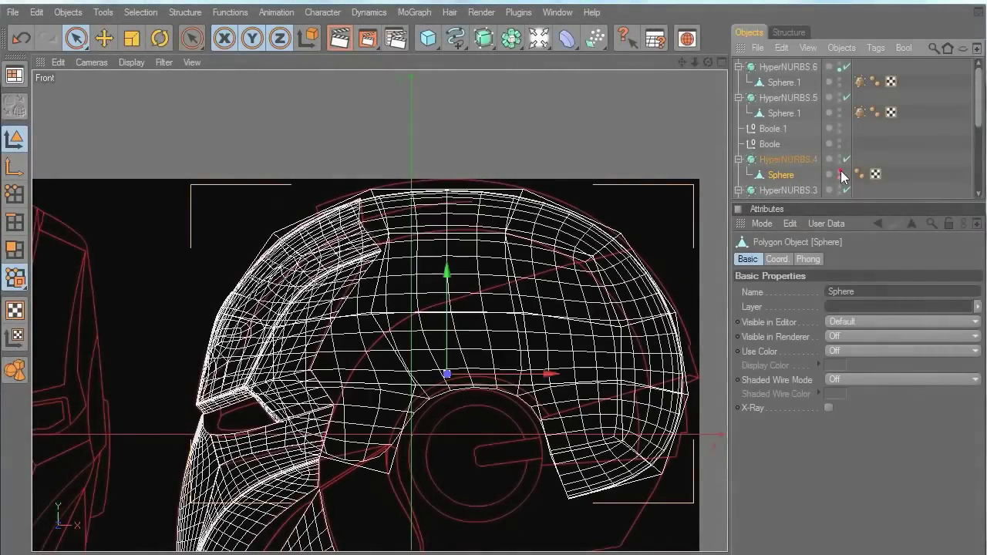
left_click(840, 177)
left_click(844, 159)
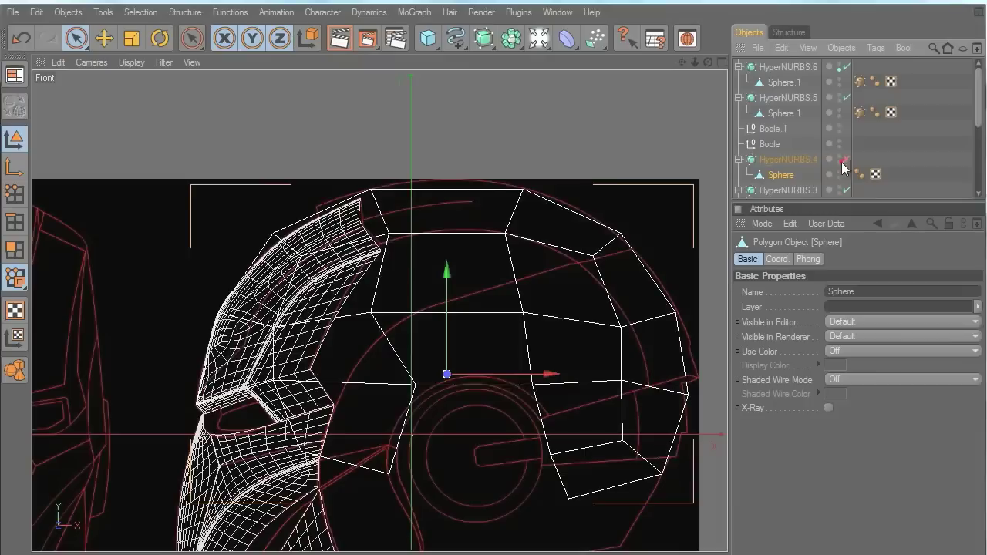
left_click(336, 259)
left_click(846, 98)
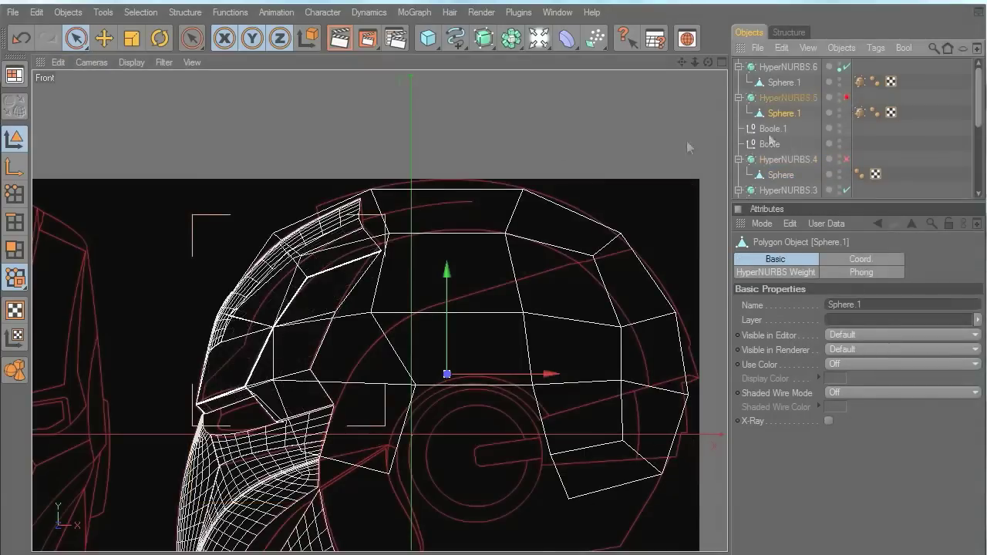
Step: Delete the skull Sphere's front polygons that overlap the forehead piece
left_click(498, 154)
scroll(487, 254, "up", 3)
left_click(373, 309)
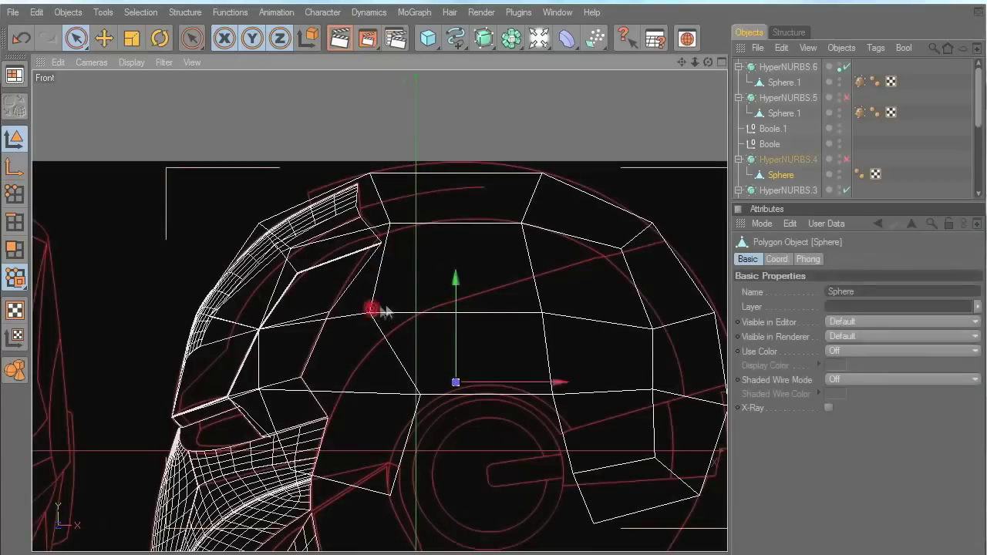
left_click(14, 249)
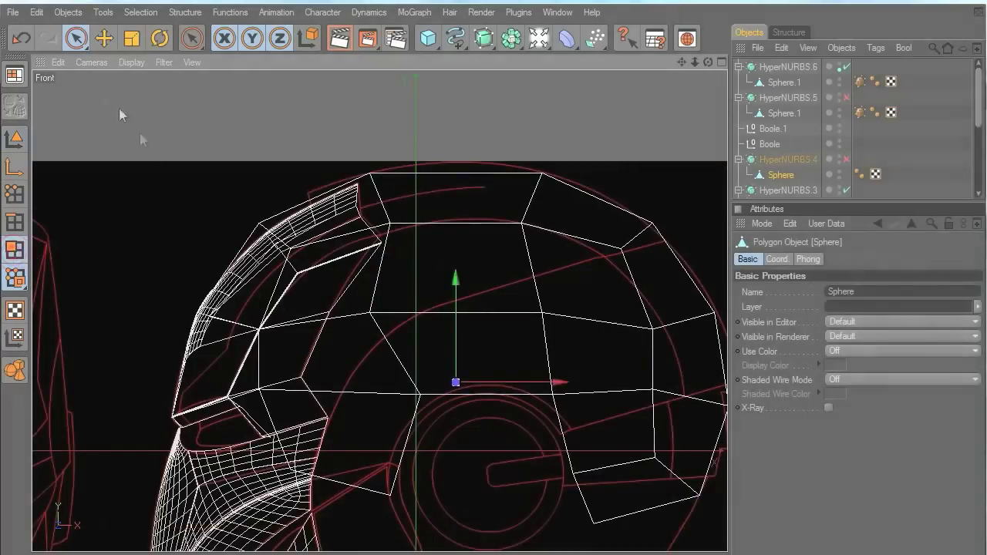
mouse_move(266, 254)
left_mouse_down()
mouse_move(242, 316)
mouse_move(242, 451)
left_mouse_up()
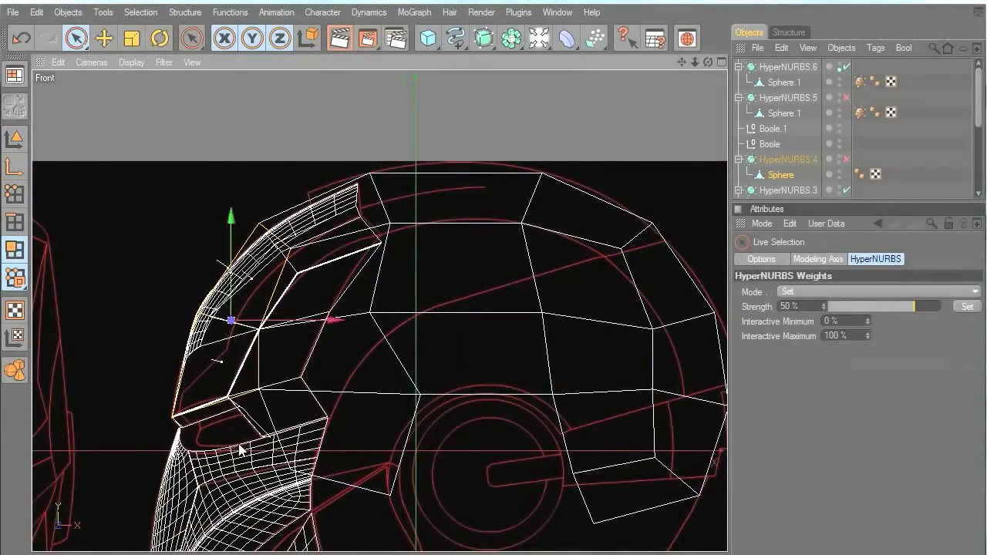
left_click(276, 465)
scroll(311, 425, "up", 1)
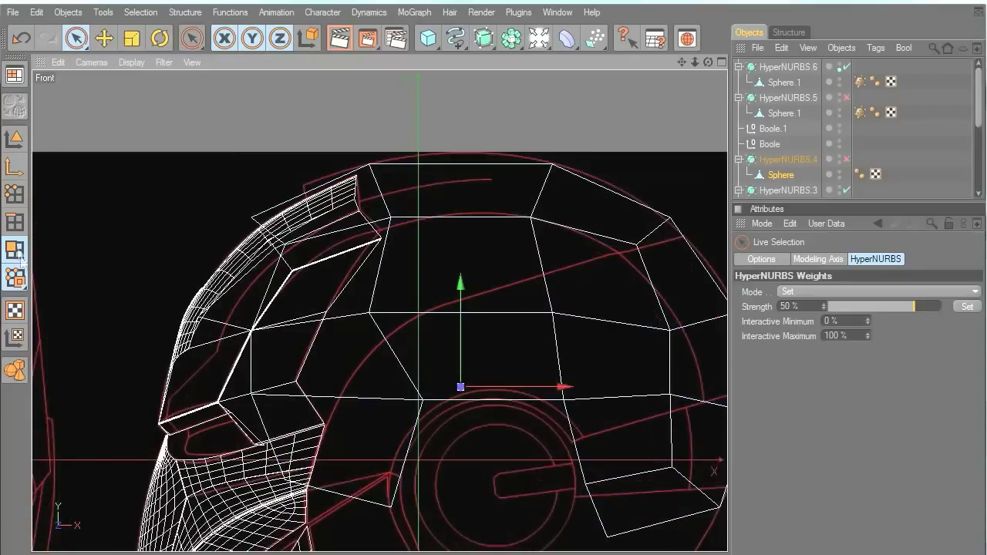
Step: Move the skull cage's upper front-edge points back so they sit just behind the rear edge of the forehead and side pieces
left_click(16, 198)
left_click(251, 218)
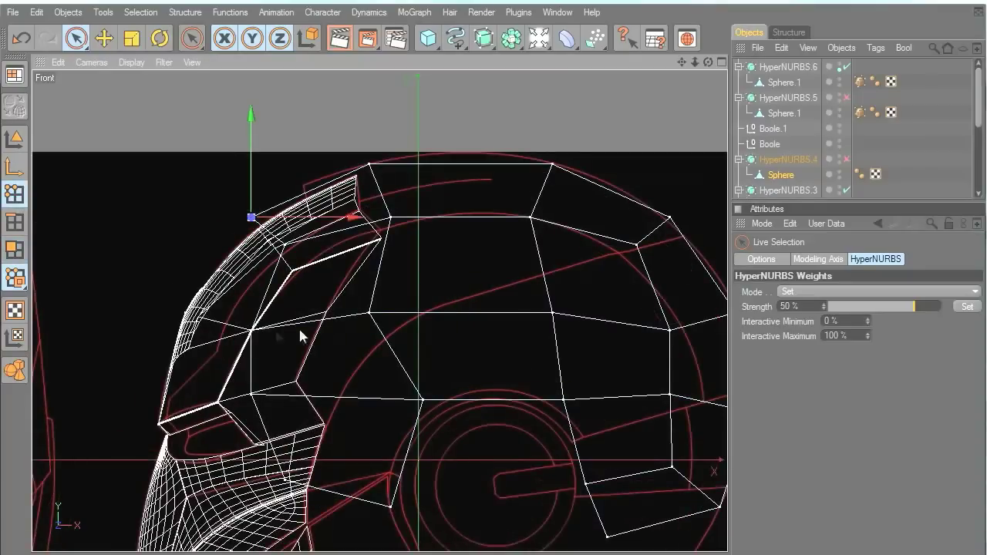
left_click_drag(254, 219, 249, 213)
left_click_drag(337, 273, 421, 273)
left_click_drag(351, 245, 357, 196)
left_click(327, 205)
left_click(334, 194)
left_click(382, 242)
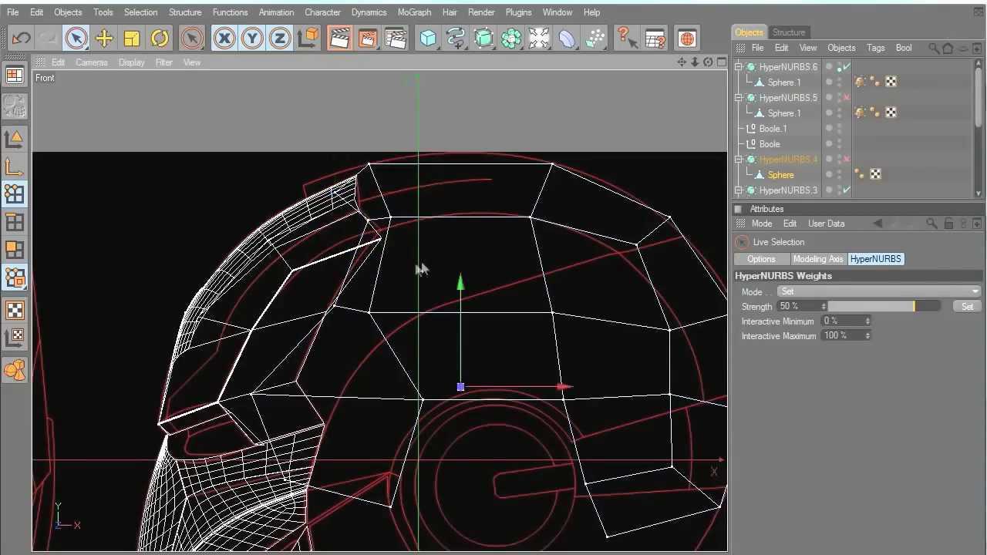
left_click(356, 220)
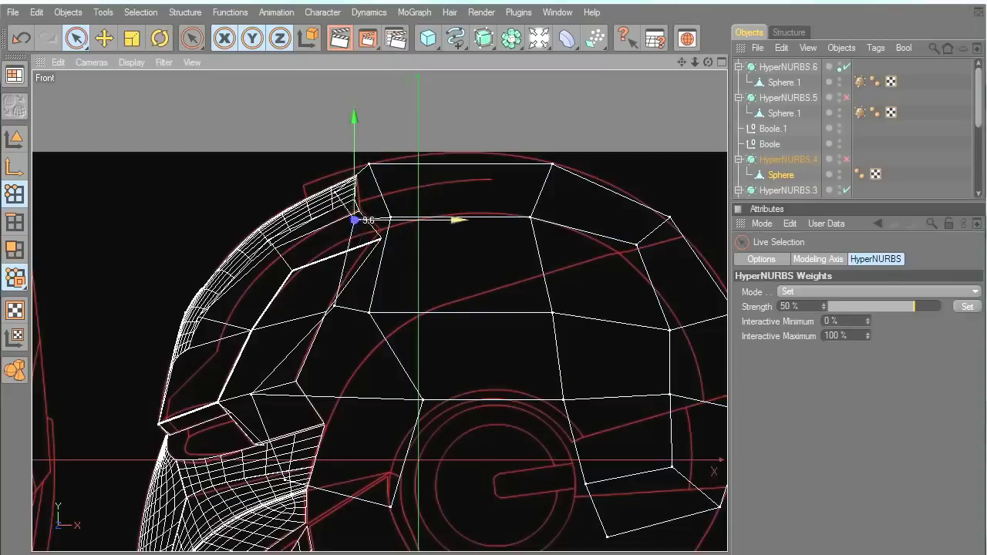
left_click_drag(354, 219, 354, 235)
left_click_drag(682, 62, 684, 69)
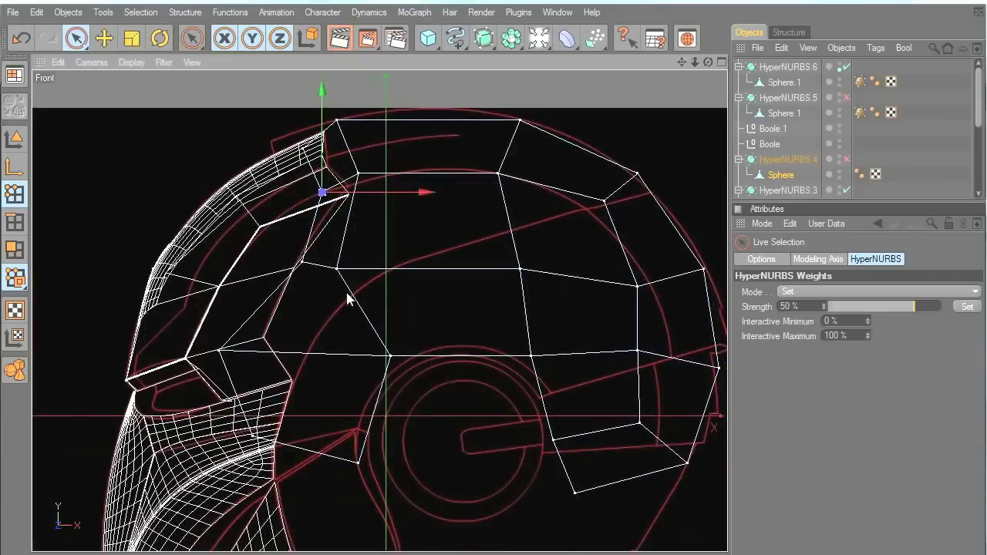
Step: Adjust the skull cage's middle and lower front-edge points horizontally so they tuck just under the side piece's rear edge
left_click(301, 263)
left_click_drag(334, 266, 316, 266)
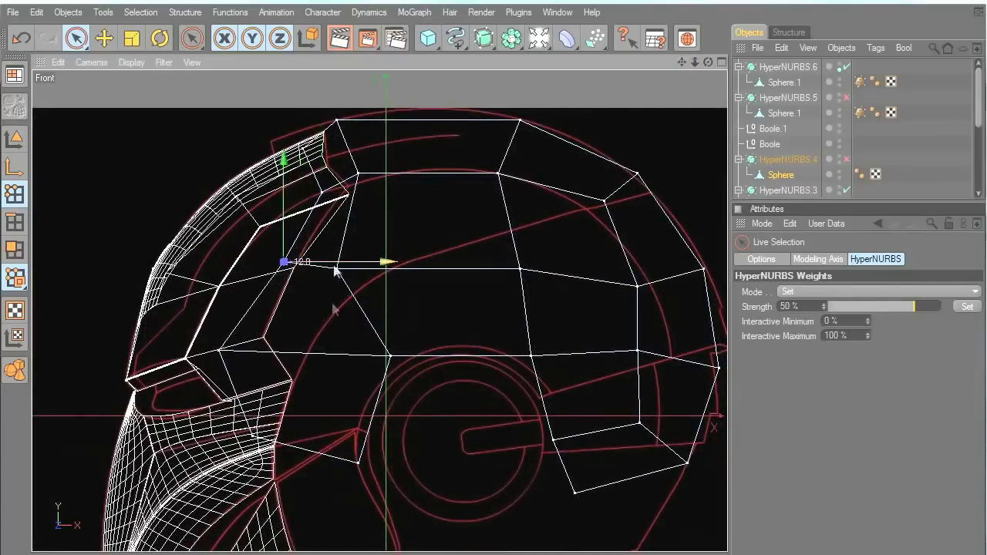
left_click(220, 350)
left_click_drag(262, 352, 285, 352)
left_click(260, 435)
Step: Move the skull cage point behind the middle front-edge point back by about 28 units to even out the polygons
left_click(337, 270)
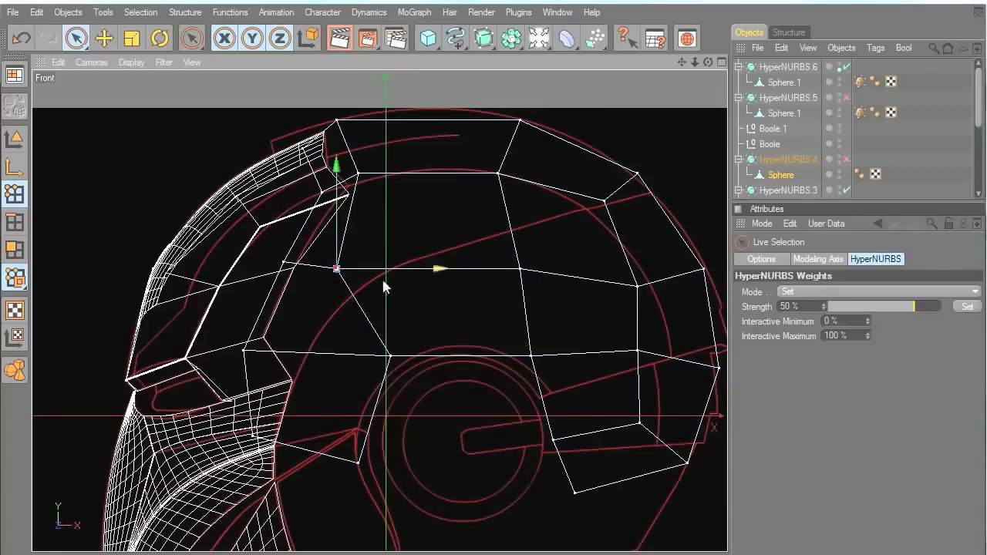
left_click_drag(432, 276, 471, 276)
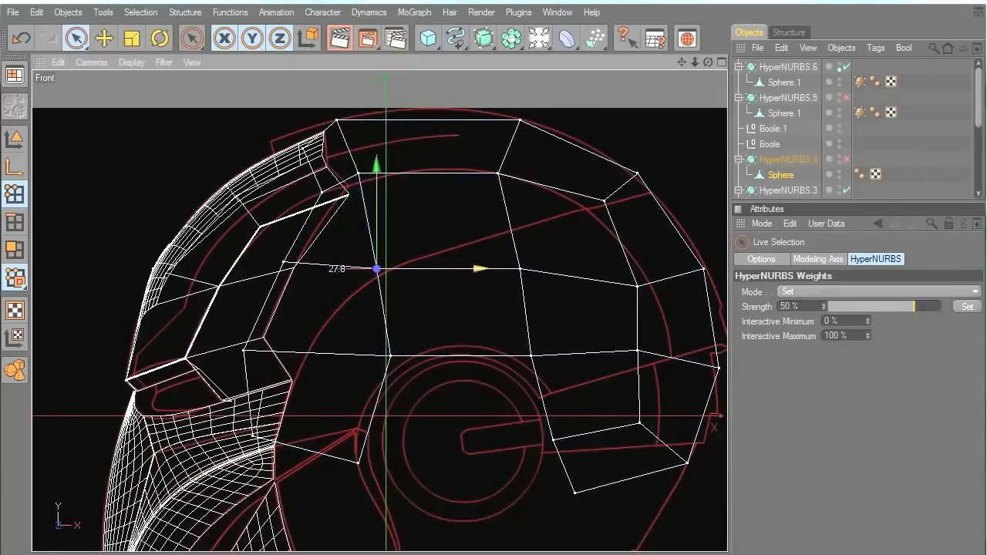
left_click(521, 269)
left_click(470, 254)
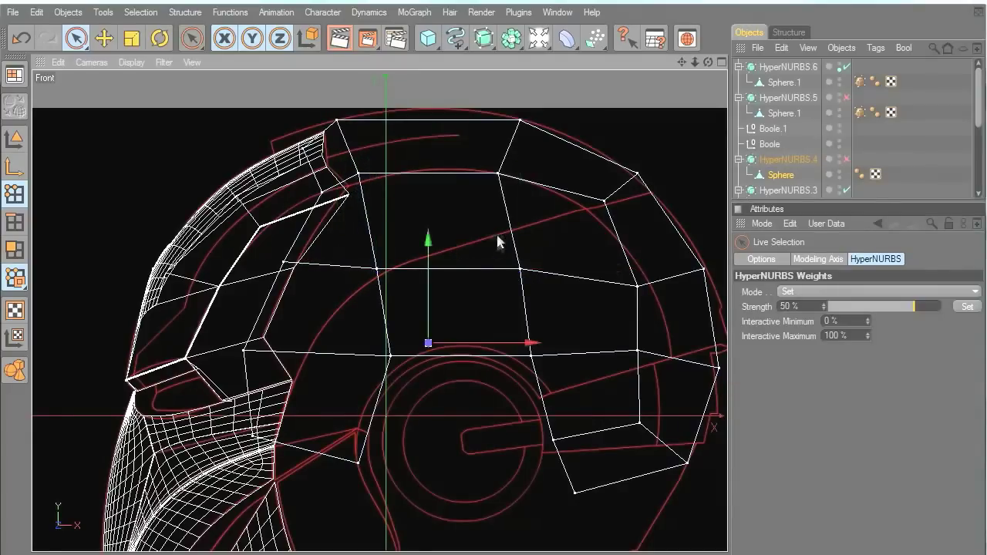
scroll(392, 202, "up", 2)
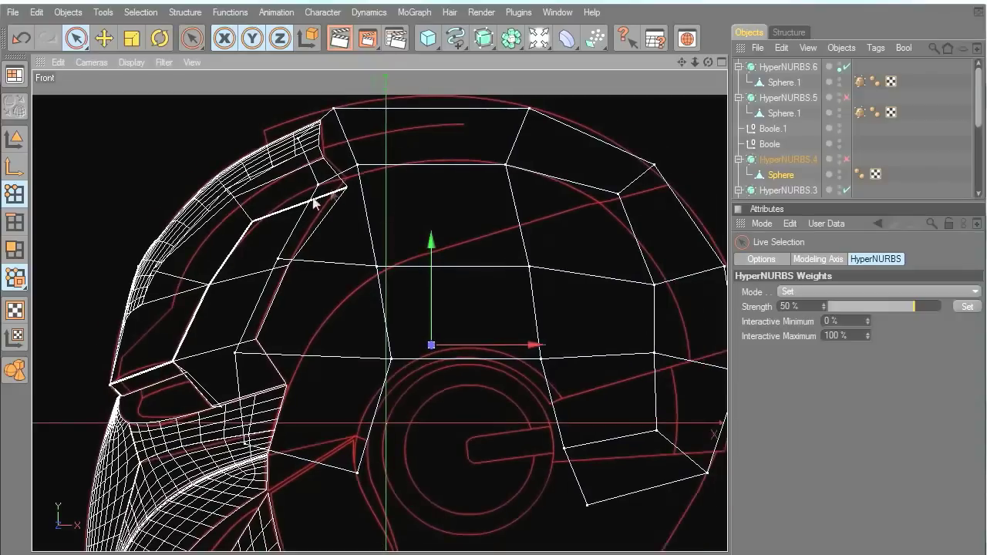
Step: Turn the side piece's smoothing back on and lower the skull cage's upper side-row points at the front and rear
left_click(846, 98)
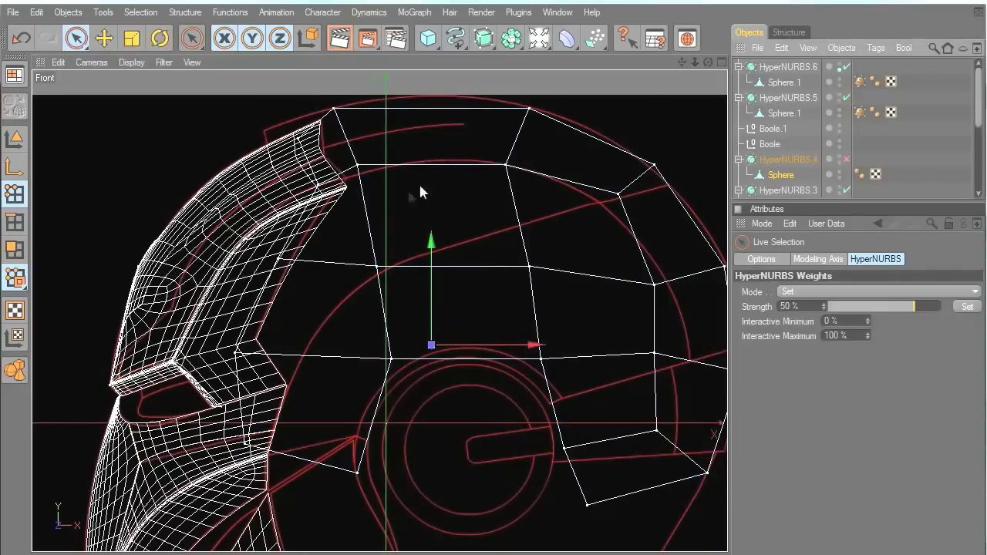
left_click(358, 165)
left_click_drag(358, 141, 358, 161)
left_click(318, 192)
left_click(507, 166)
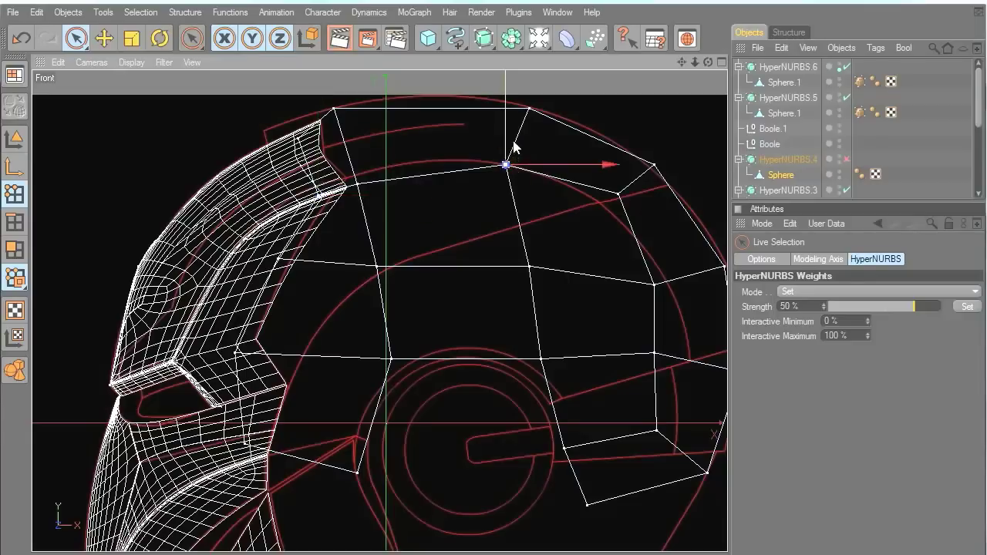
left_click(621, 194)
left_click_drag(621, 142, 630, 163)
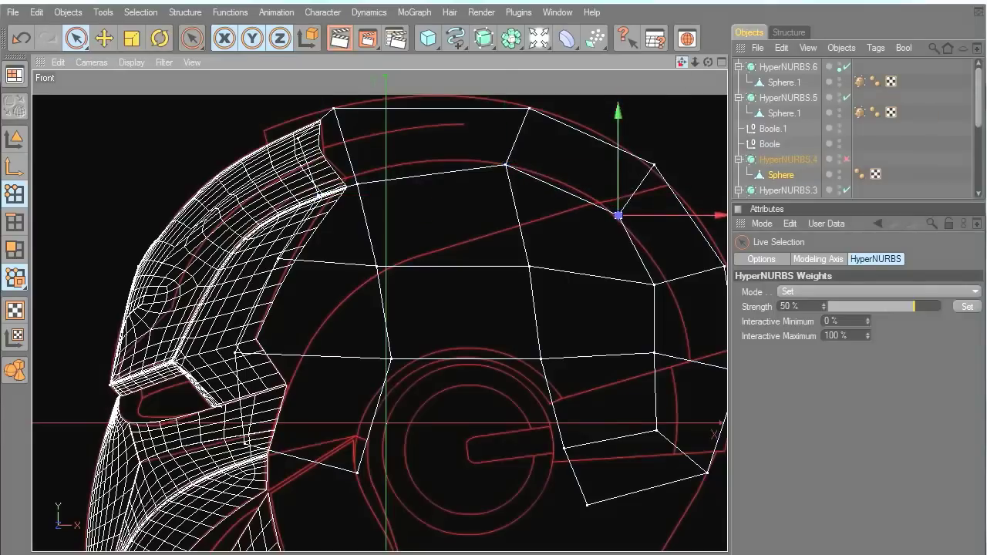
Step: Move the skull cage's rear side-column points backward toward the blueprint curve and pull its lowest point slightly forward
left_click_drag(681, 63, 583, 29)
left_click(557, 251)
mouse_move(577, 253)
left_mouse_down()
mouse_move(597, 254)
mouse_move(593, 263)
left_mouse_up()
left_click(556, 317)
left_click_drag(558, 319, 597, 324)
left_click(559, 396)
left_click_drag(560, 396, 602, 396)
left_click(489, 468)
left_click_drag(520, 473, 509, 473)
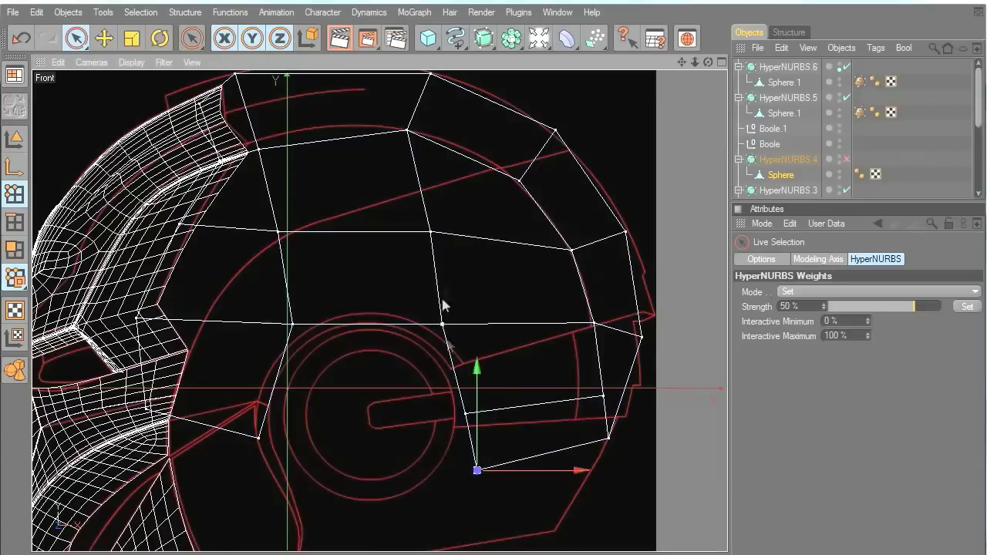
Step: Raise the two central side points of the skull cage above the ear circle and shift them slightly forward
left_click(431, 230)
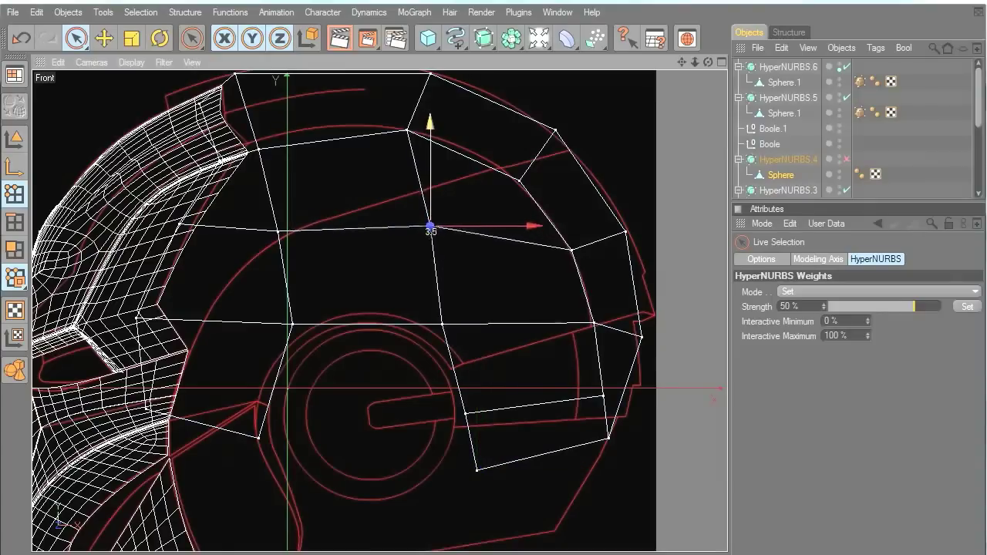
left_click(443, 323)
left_click_drag(448, 294, 445, 283)
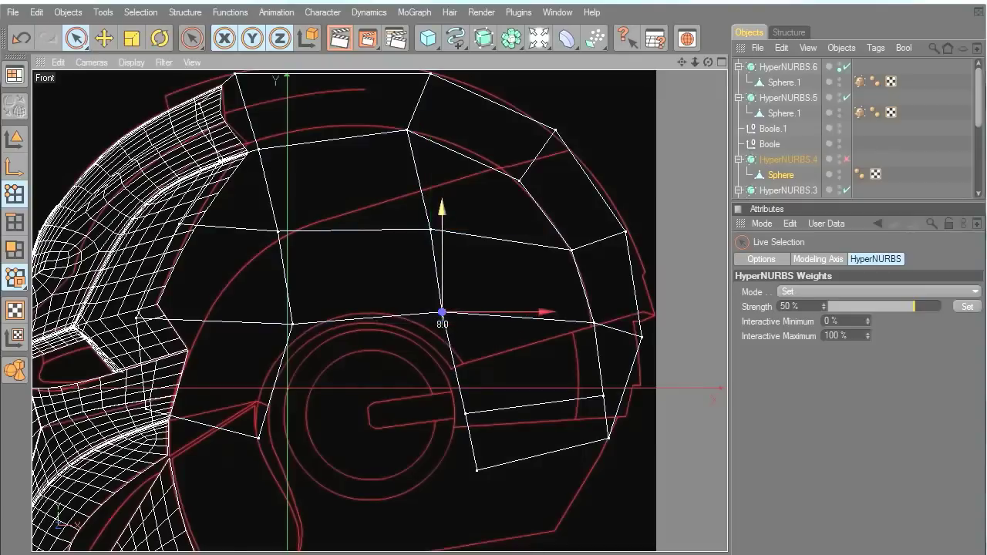
left_click_drag(475, 313, 461, 313)
left_click(420, 231)
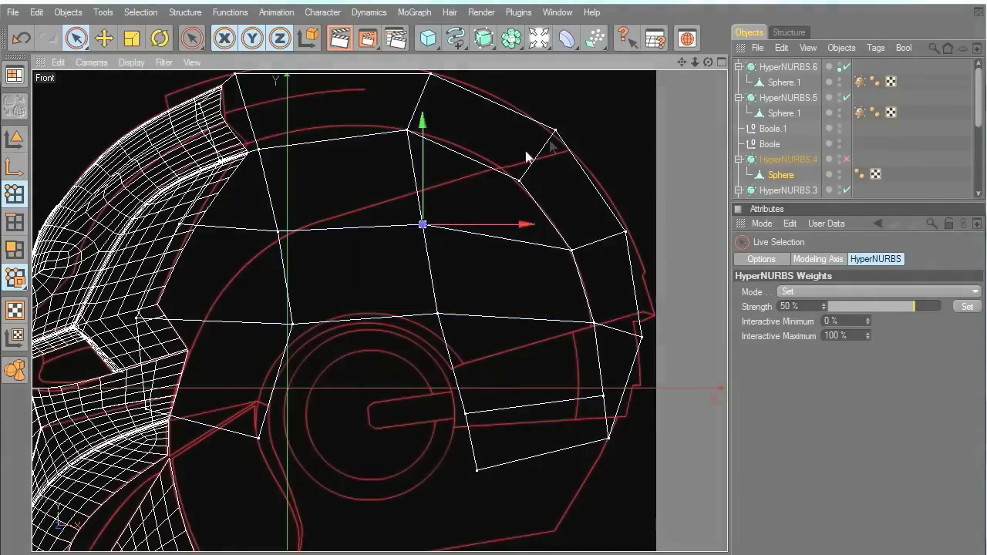
Step: Select the skull cage's side polygons in the perspective view with Live Selection
left_click_drag(680, 63, 715, 94)
middle_click(450, 165)
middle_click(274, 223)
left_click_drag(694, 63, 725, 63)
mouse_move(149, 178)
left_mouse_down("alt")
mouse_move(231, 178)
mouse_move(150, 178)
left_mouse_up("alt")
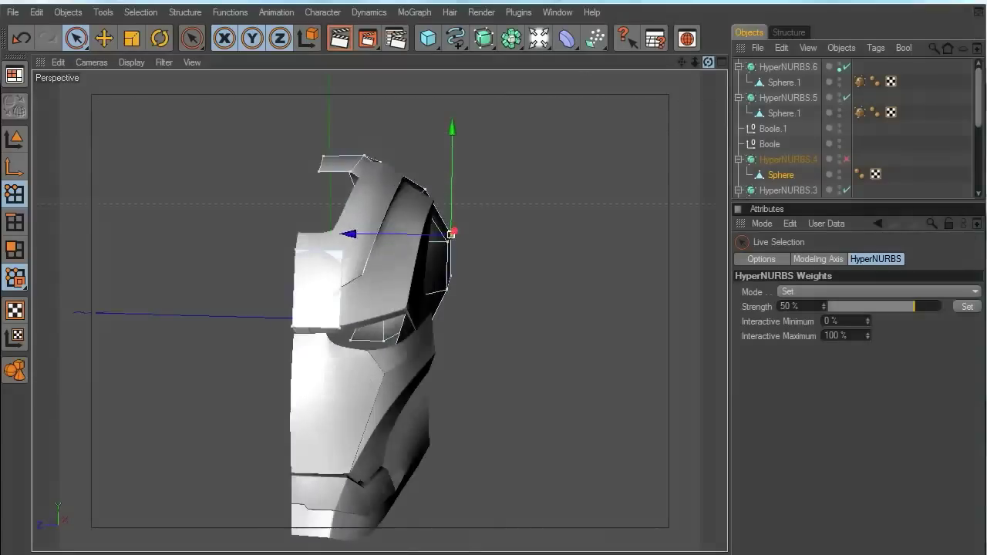
left_click(13, 249)
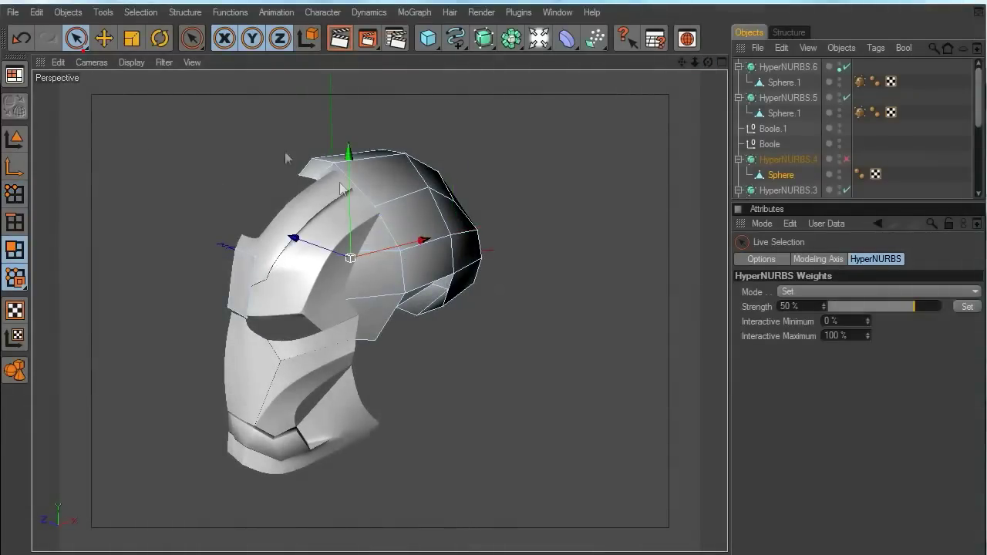
left_click(394, 250)
left_click_drag(390, 246, 386, 278)
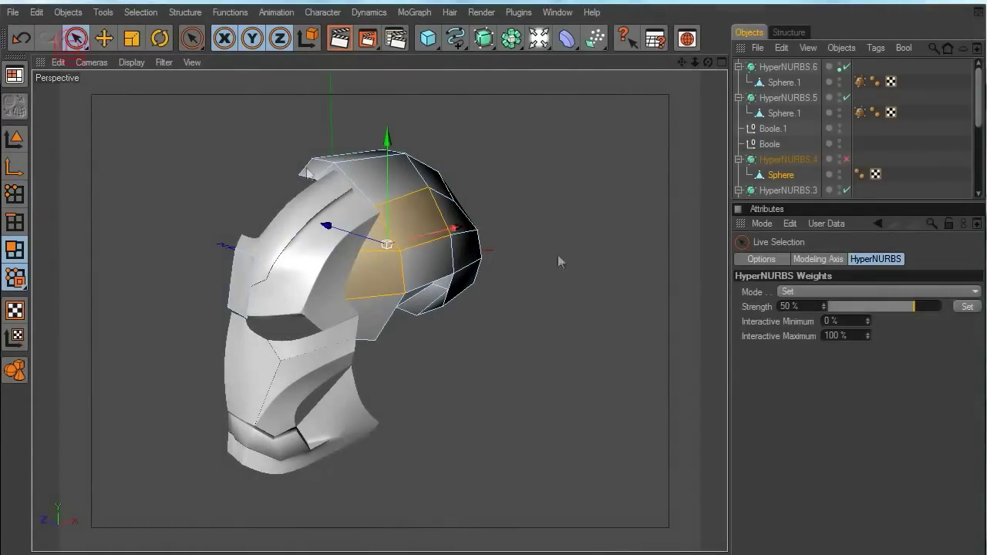
left_click(754, 259)
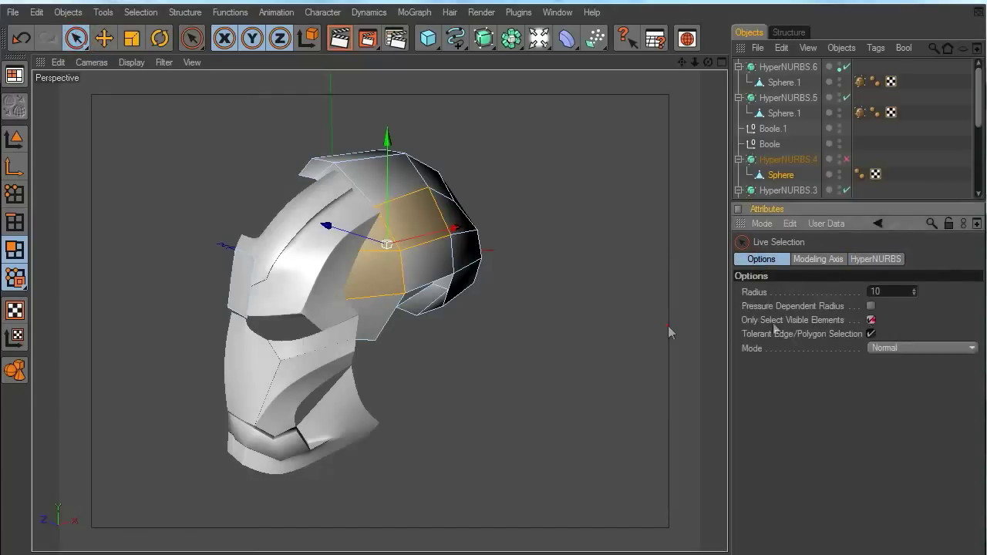
scroll(462, 278, "up", 2)
mouse_move(432, 271)
left_mouse_down()
mouse_move(392, 296)
mouse_move(363, 286)
left_mouse_up()
Step: Flatten the selected side polygons of the skull cage into one plane along the Z axis
left_click_drag(708, 62, 647, 63)
mouse_move(524, 309)
left_mouse_down()
mouse_move(495, 240)
mouse_move(515, 300)
left_mouse_up()
left_click_drag(708, 62, 617, 63)
left_click_drag(523, 307, 702, 306, "alt")
middle_click(523, 308)
middle_click(329, 407)
left_click_drag(682, 62, 728, 383)
left_click(131, 37)
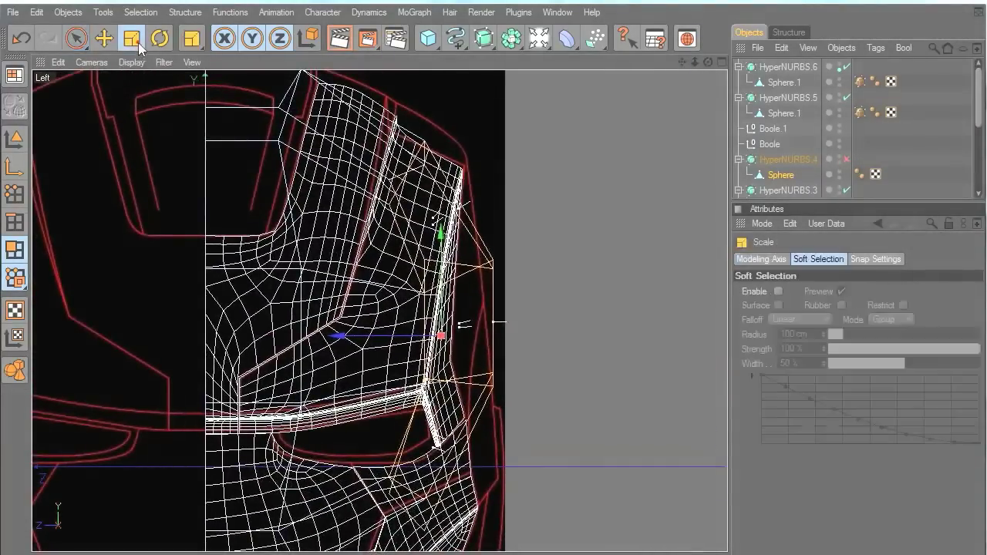
left_click_drag(461, 324, 450, 324)
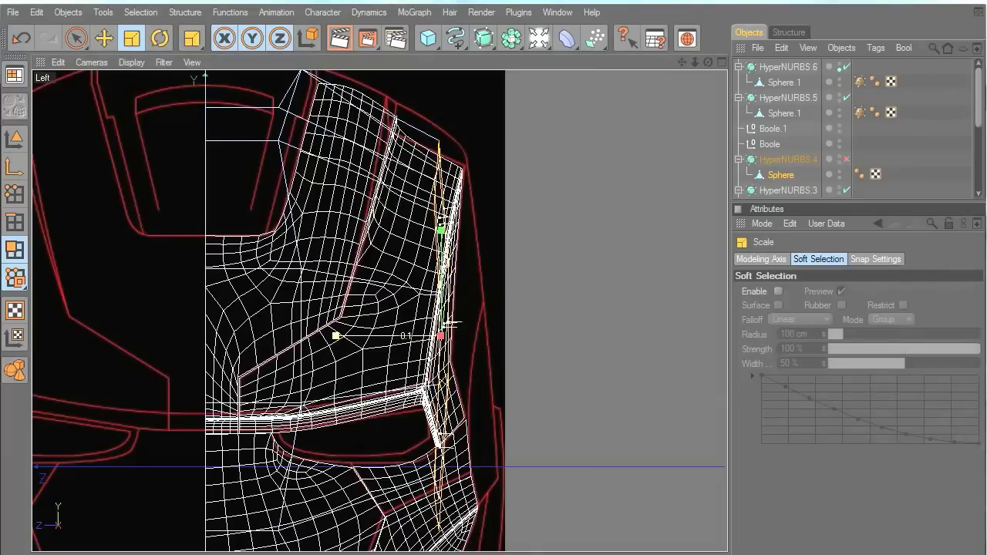
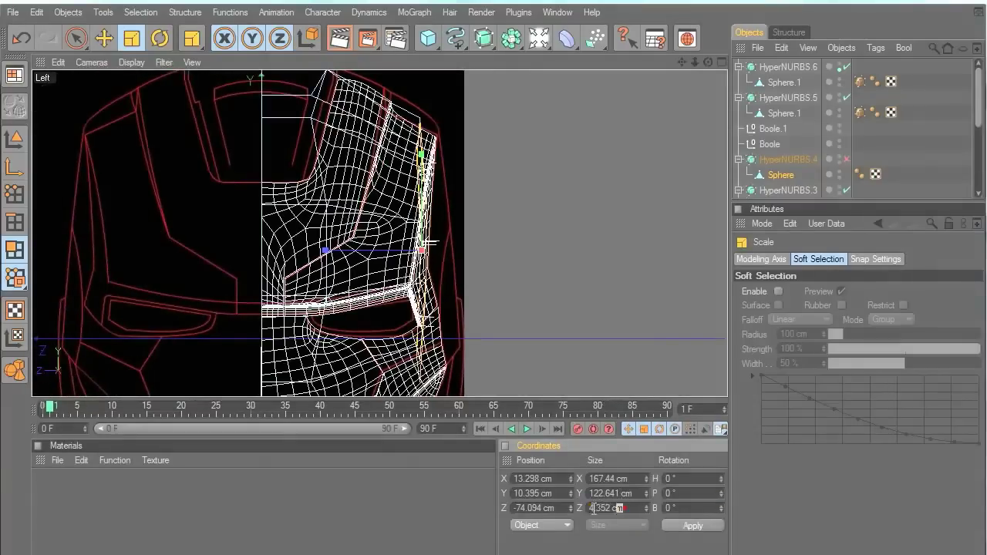
left_click(690, 527)
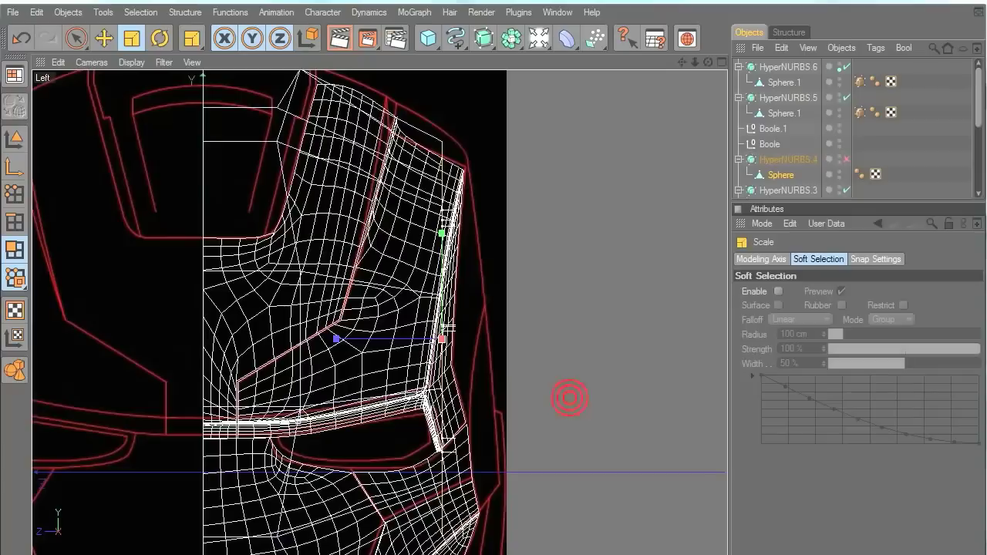
Step: Move the flattened side polygons outward along Z and tilt them toward the blueprint's slanted side line
left_click(105, 37)
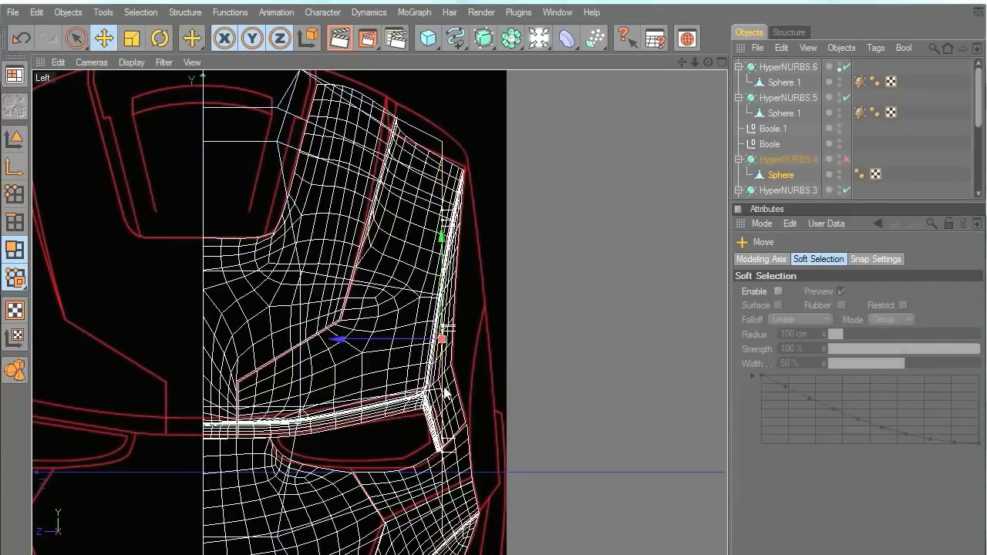
left_click_drag(338, 339, 362, 340)
left_click(160, 37)
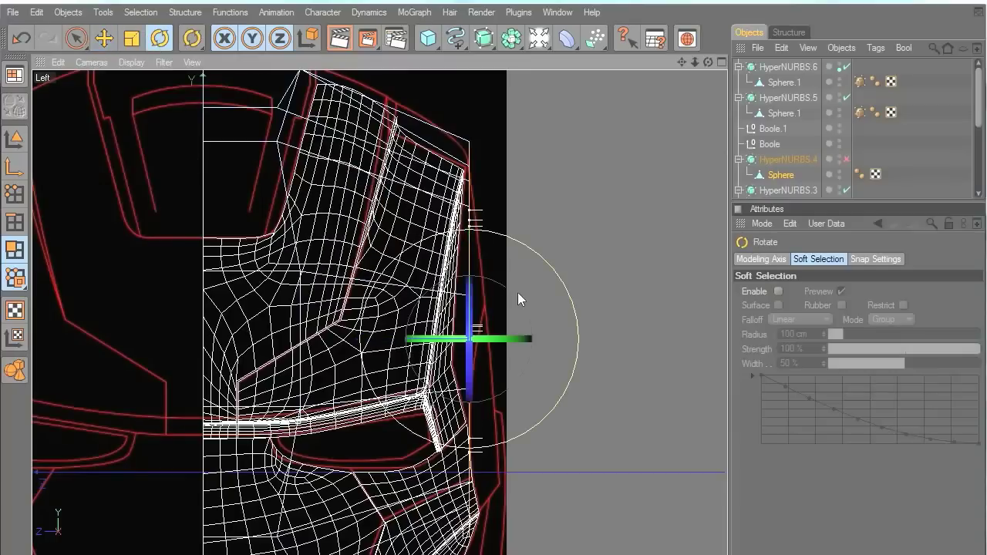
left_click_drag(519, 295, 512, 295)
key("e")
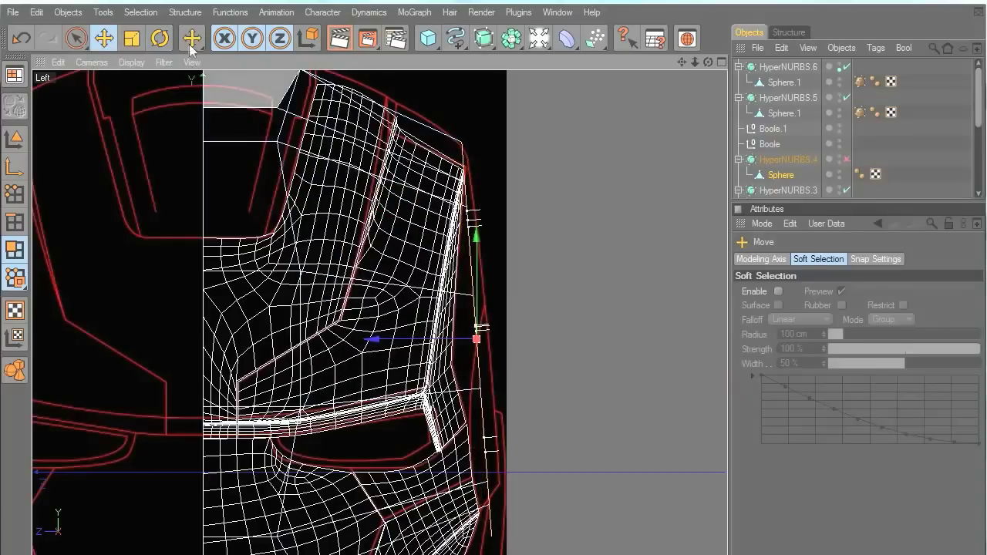
key("r")
left_click_drag(511, 308, 531, 302)
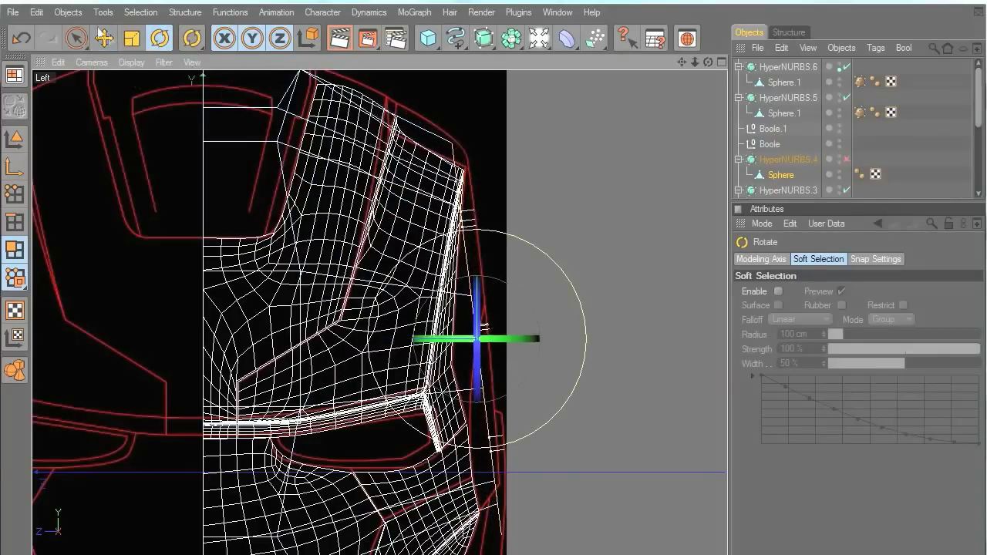
Step: Shift the tilted side polygons slightly further outward along Z and fine-tune their tilt against the blueprint
left_click(102, 35)
left_click_drag(373, 339, 371, 339)
key("r")
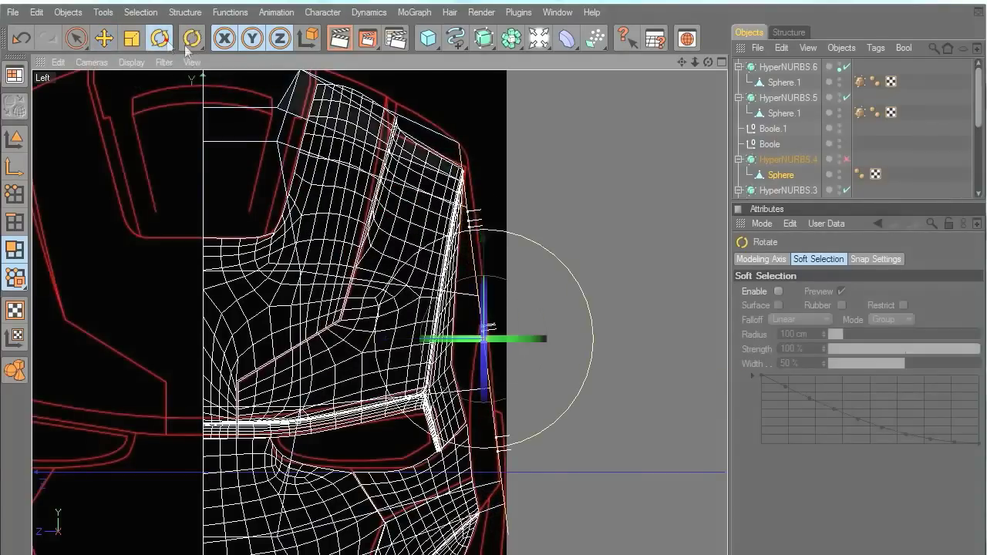
left_click_drag(522, 285, 522, 286)
left_click(102, 38)
Step: Deselect the side polygons and examine the gap between the skull cage and the side piece in the perspective view
scroll(685, 333, "down", 4)
left_click(602, 321)
middle_click(380, 282)
middle_click(306, 246)
left_click_drag(708, 62, 605, 86)
scroll(505, 310, "up", 5)
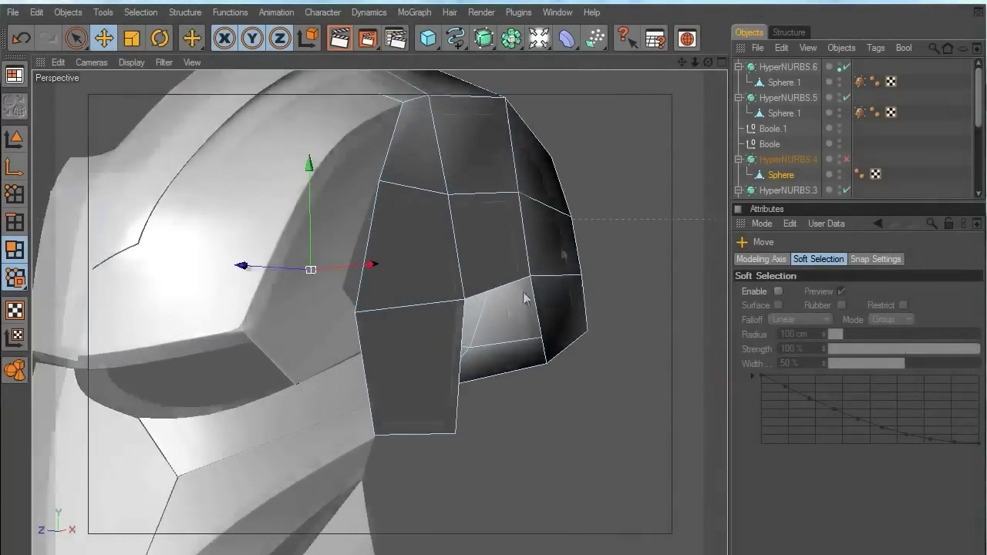
left_click_drag(708, 63, 648, 81)
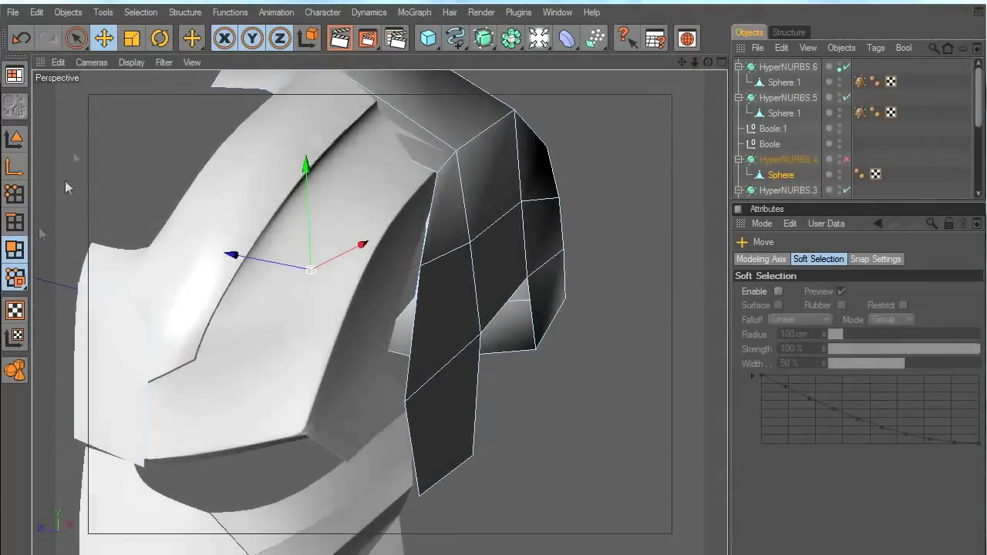
Step: Restore the side polygon selection and rotate it slightly around the vertical axis to line up with the side piece
left_click(23, 38)
left_click(158, 39)
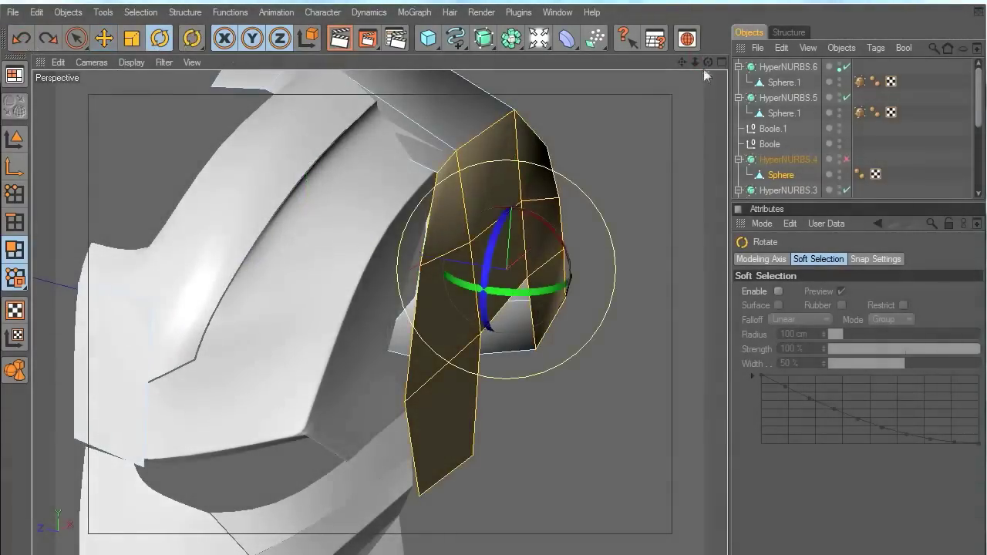
left_click_drag(708, 63, 752, 65)
left_click_drag(556, 309, 601, 316, "alt")
left_click_drag(552, 290, 540, 288)
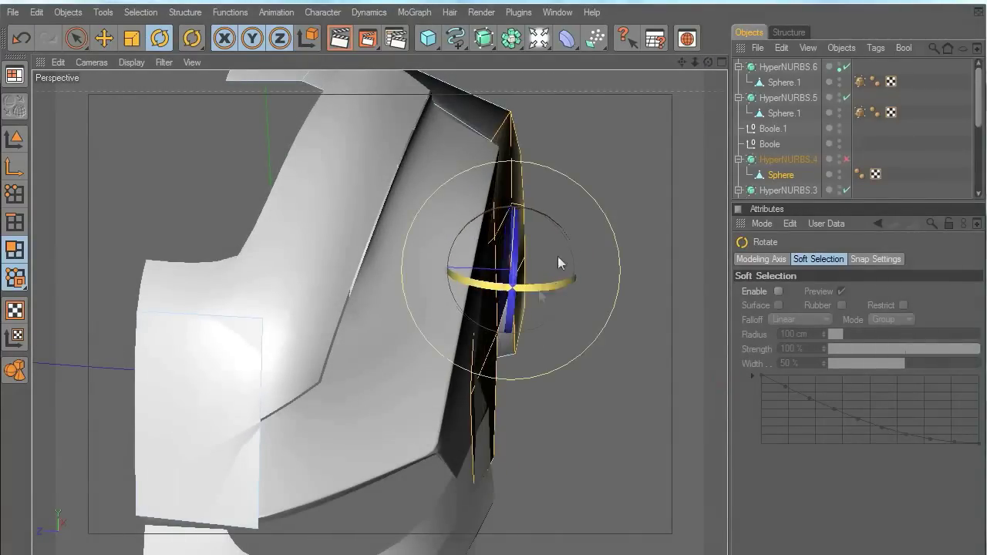
Step: Nudge the rotated side polygons to sit against the side piece and deselect them
left_click_drag(709, 63, 639, 64)
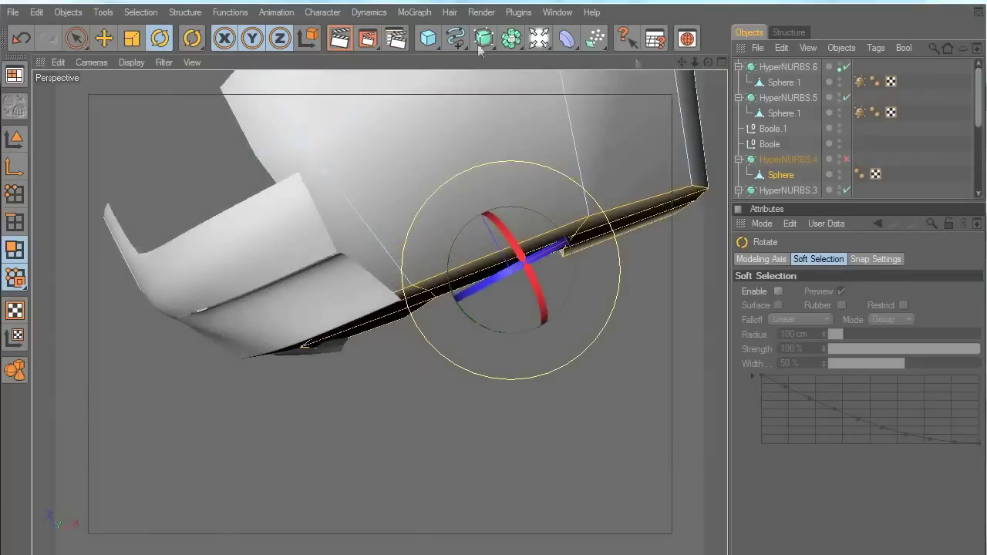
left_click(99, 39)
left_click_drag(512, 270, 510, 270)
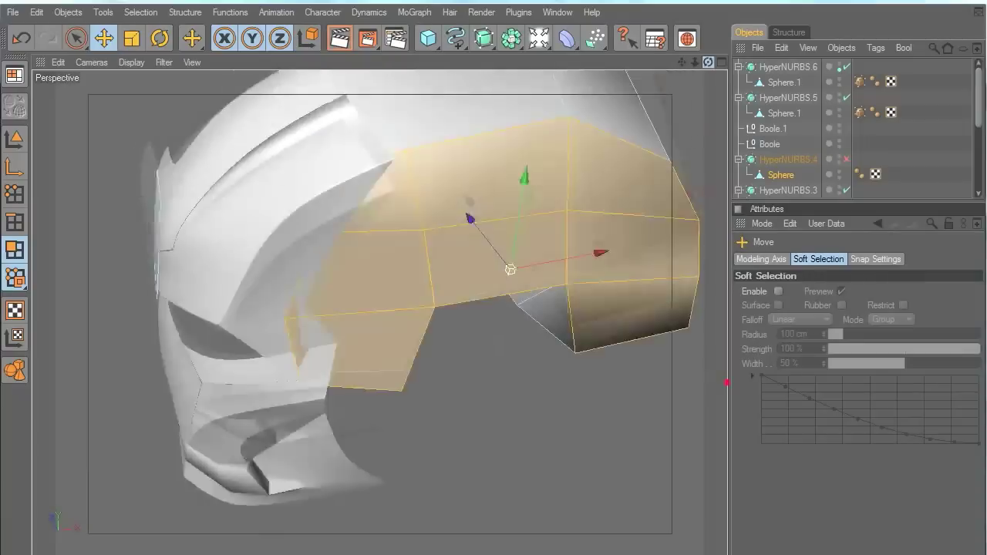
left_click_drag(469, 203, 514, 179, "alt")
left_click_drag(462, 267, 452, 267)
left_click_drag(708, 62, 555, 62)
left_click(670, 221)
Step: Move the four lower points of the middle column on the skull cage's back about 35 cm outward along Z
scroll(671, 221, "down", 3)
mouse_move(708, 63)
left_mouse_down()
mouse_move(540, 71)
mouse_move(707, 53)
left_mouse_up()
left_click(14, 194)
left_click(370, 258)
left_click(370, 349, "shift")
left_click(372, 418, "shift")
left_click(379, 454, "shift")
left_click_drag(466, 363, 420, 361)
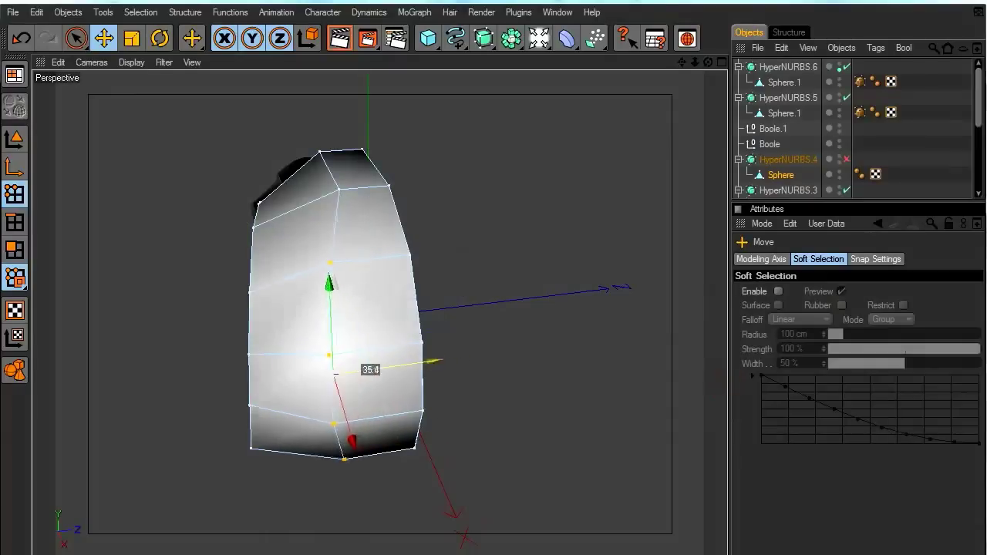
Step: Shift the upper point of the back's middle column and its lowest point slightly outward along Z
left_click(339, 188)
left_click_drag(431, 179, 424, 180)
left_click_drag(708, 62, 707, 86)
left_click(352, 427)
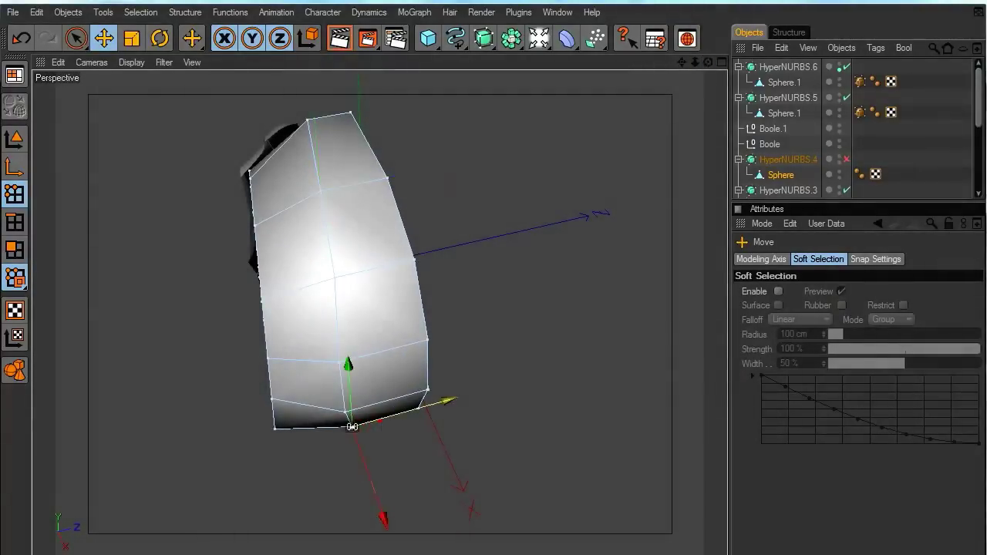
left_click_drag(384, 428, 375, 430)
Step: Preview the skull shell smoothed and compare it with the blueprint in the perspective and front views
left_click_drag(708, 62, 779, 63)
left_click_drag(679, 85, 658, 136)
left_click(846, 159)
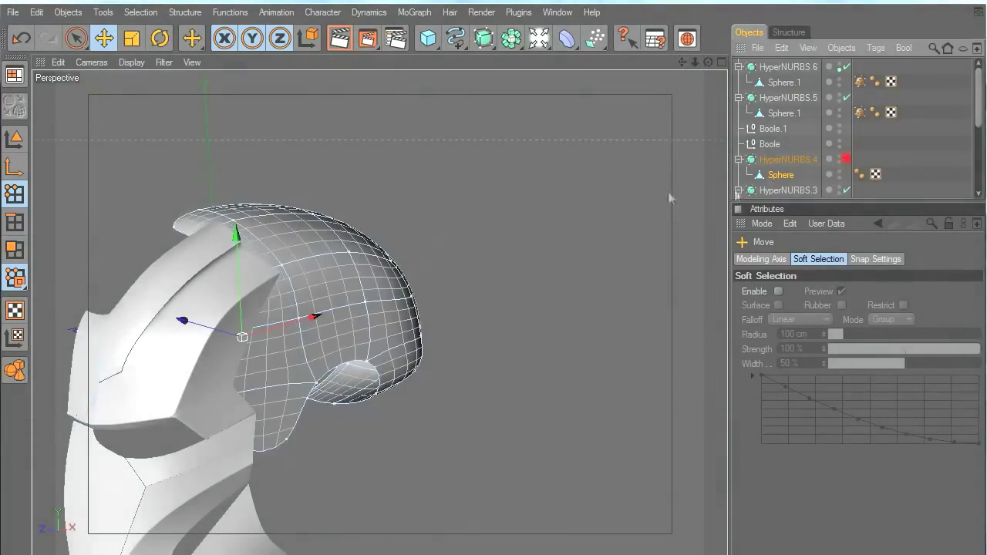
left_click_drag(708, 62, 680, 60)
left_click_drag(726, 382, 643, 260)
middle_click(643, 260)
middle_click(617, 365)
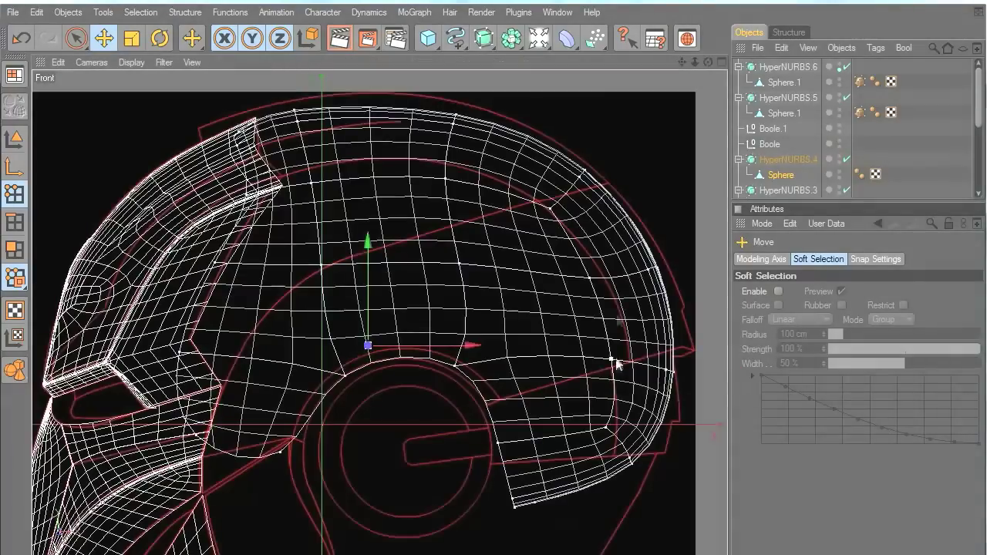
left_click(846, 158)
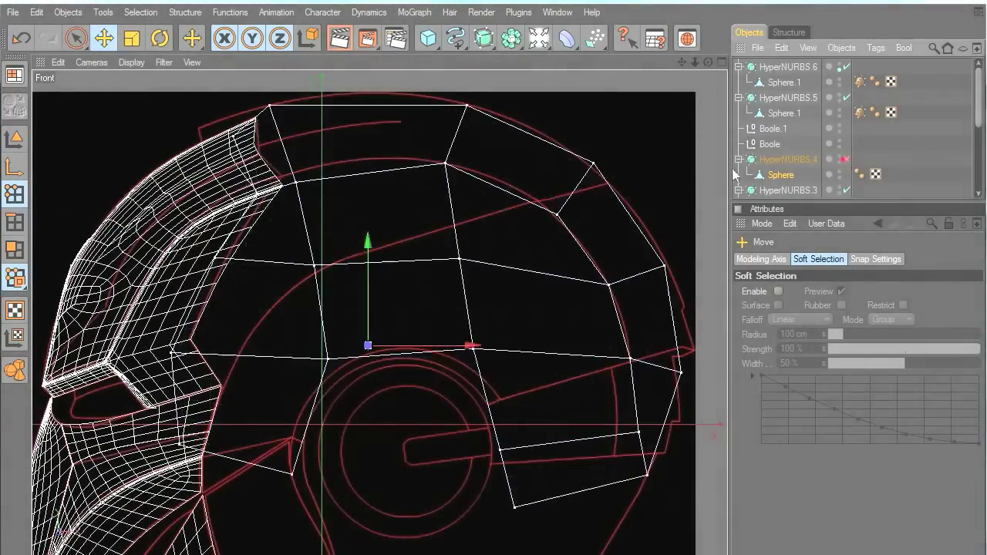
Step: Select the chain of edges around the skull's flat side, from behind the forehead to the lower rear corner
left_click(13, 222)
left_click(326, 180)
left_click(517, 195, "shift")
left_click(582, 249, "shift")
left_click(621, 323, "shift")
left_click(639, 409, "shift")
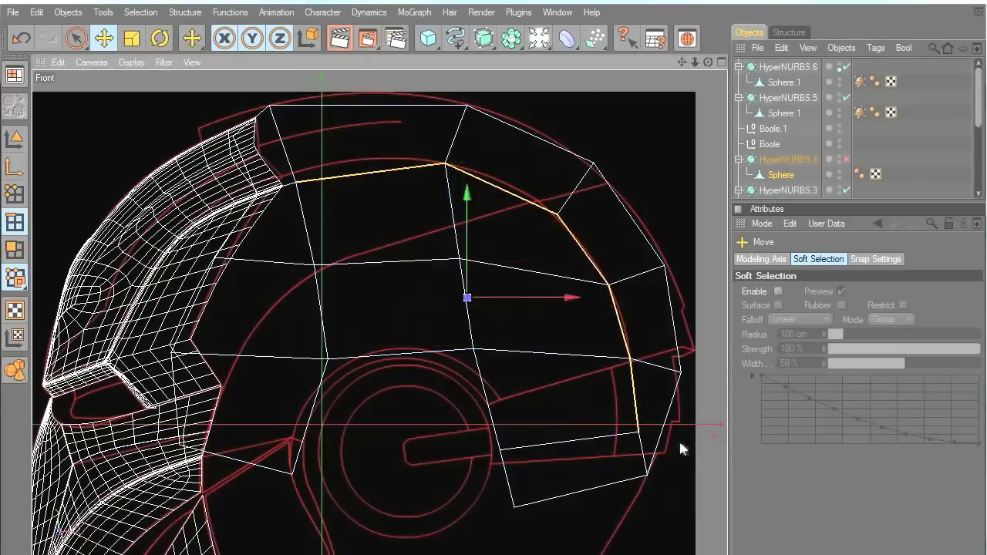
left_click(270, 191, "shift")
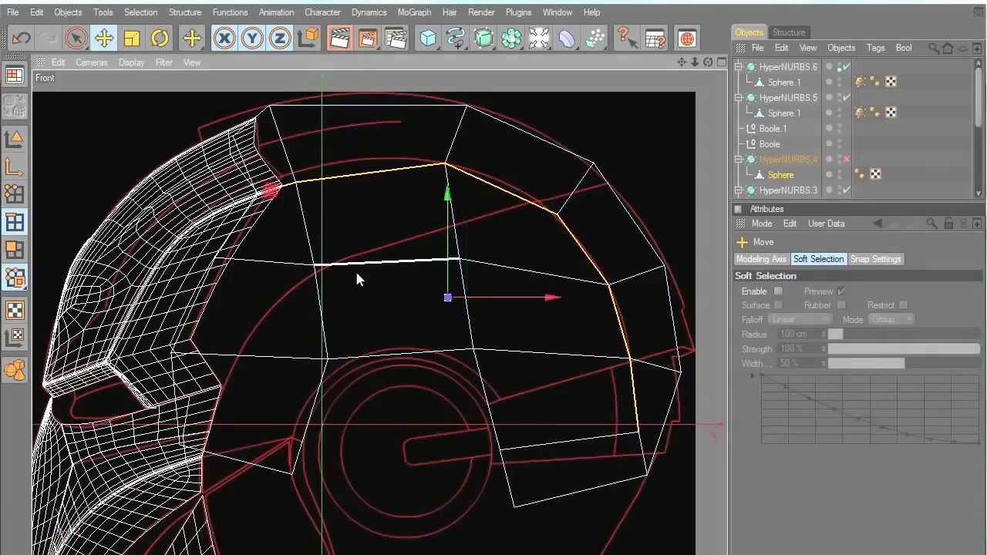
Step: Turn the skull's smoothing back on and set the HyperNURBS weight of the selected edges to 100%
middle_click(581, 323)
middle_click(311, 233)
left_click_drag(708, 61, 603, 65)
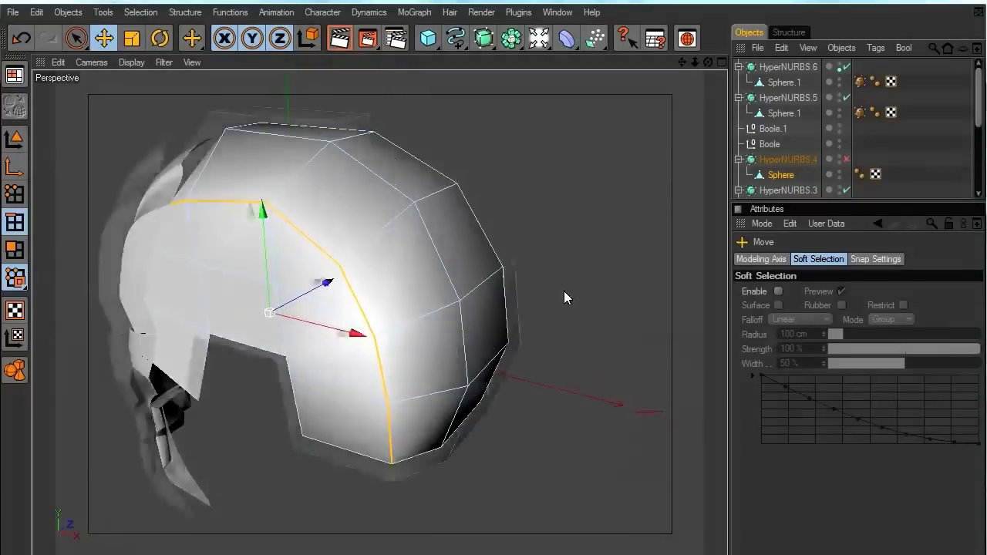
scroll(563, 290, "up", 3)
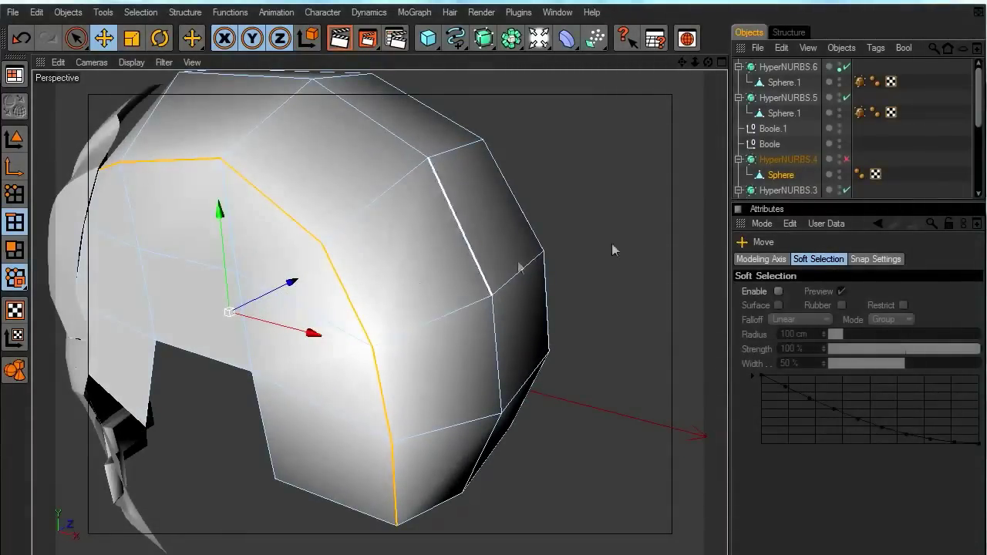
left_click(846, 159)
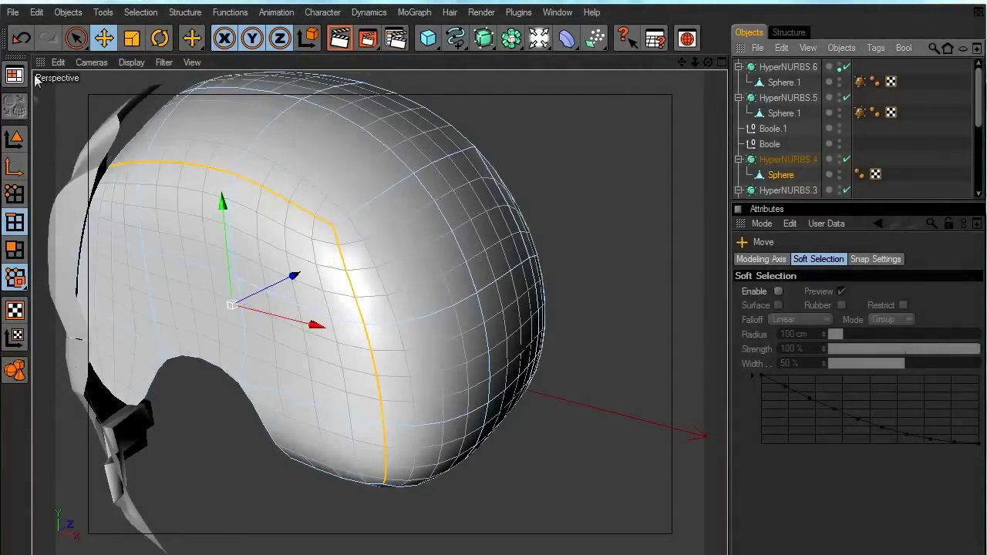
left_click(74, 39)
left_click_drag(730, 345, 615, 346)
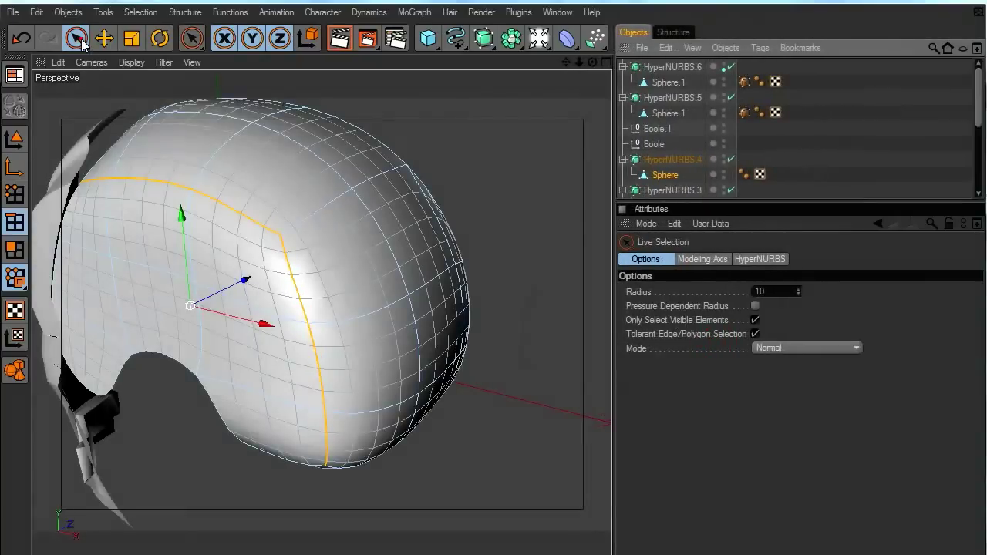
left_click(749, 260)
left_click_drag(876, 313, 972, 316)
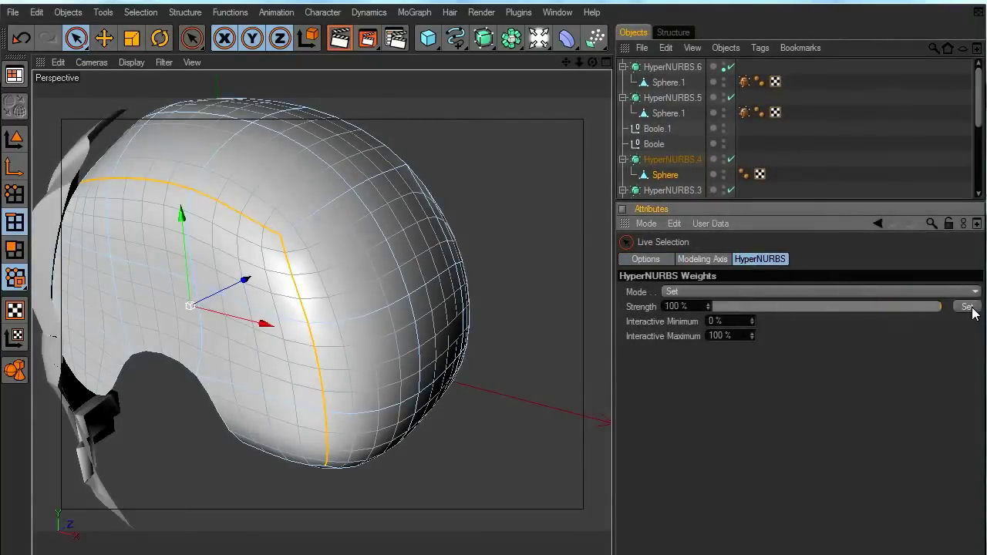
left_click(967, 307)
Step: Turn the skull's smoothing off and bevel the selected edge chain with an inner offset of about 1.1 cm
left_click_drag(566, 62, 613, 63)
scroll(476, 233, "up", 3)
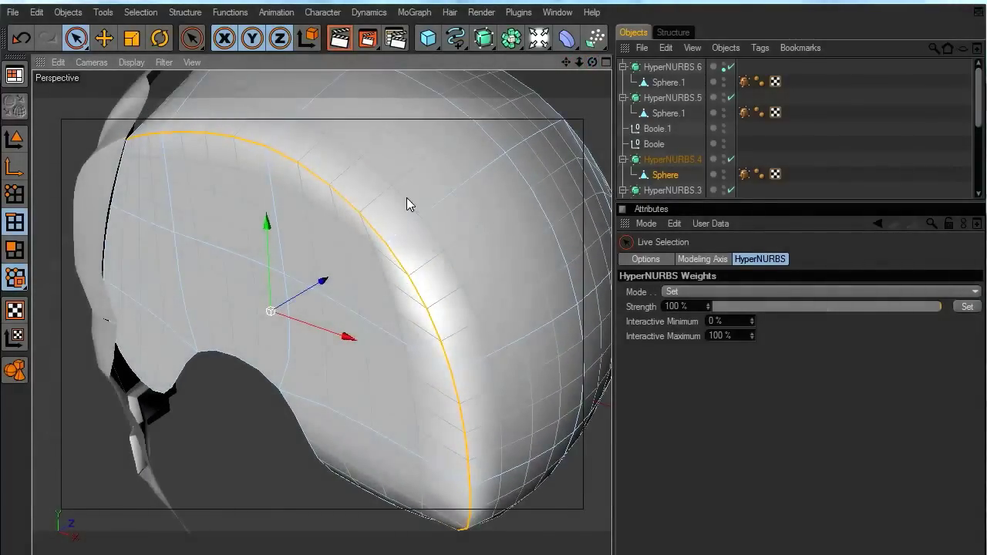
right_click(406, 199)
left_click(462, 499)
left_click(729, 159)
scroll(518, 273, "up", 5)
right_click(465, 251)
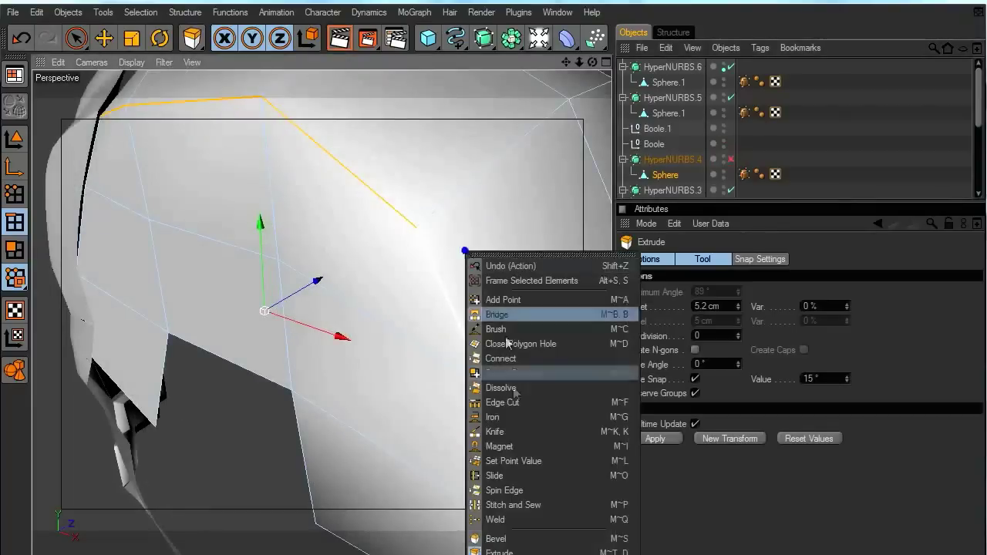
left_click(525, 537)
left_click_drag(485, 269, 495, 269)
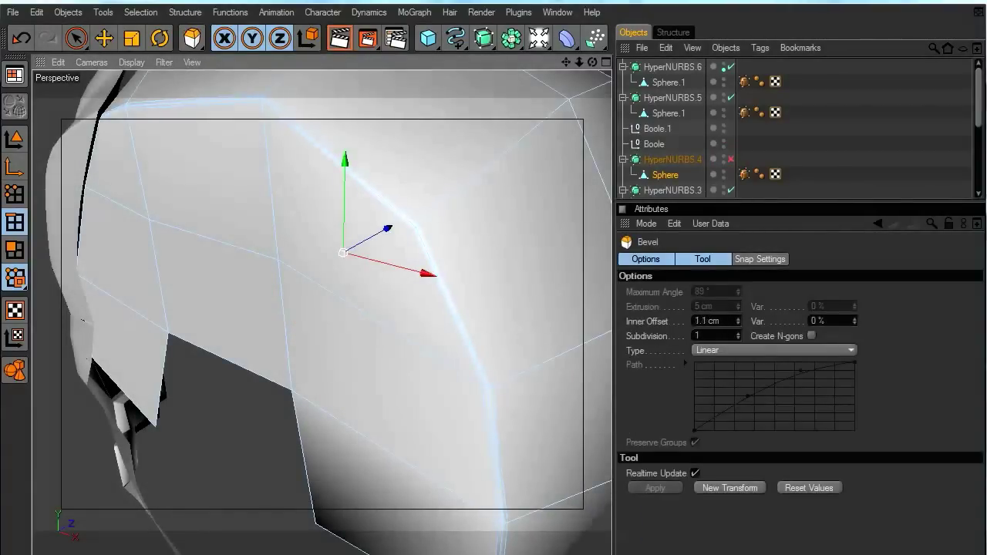
Step: Preview the beveled ridge on the smoothed skull shell in object mode
left_click(730, 159)
scroll(395, 257, "down", 8)
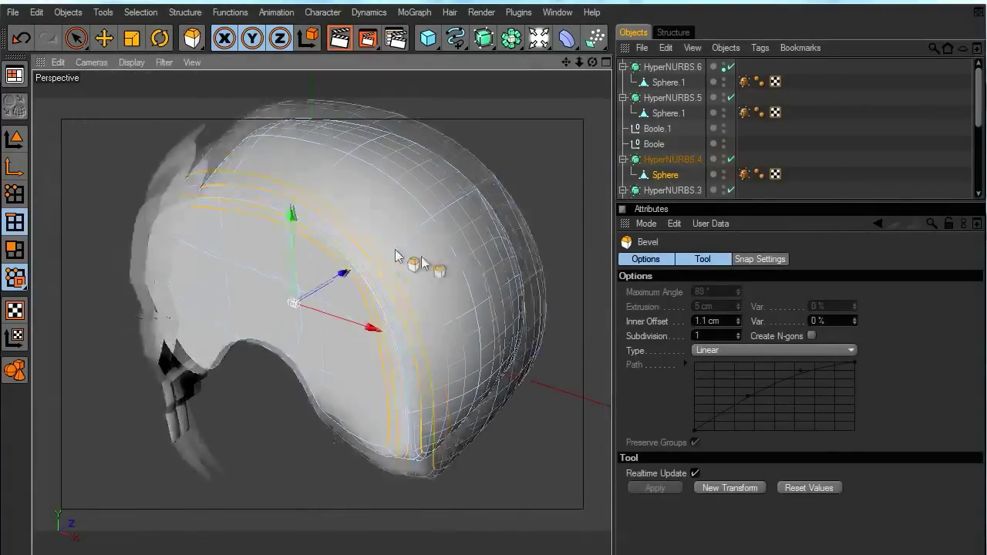
left_click(14, 139)
key("e")
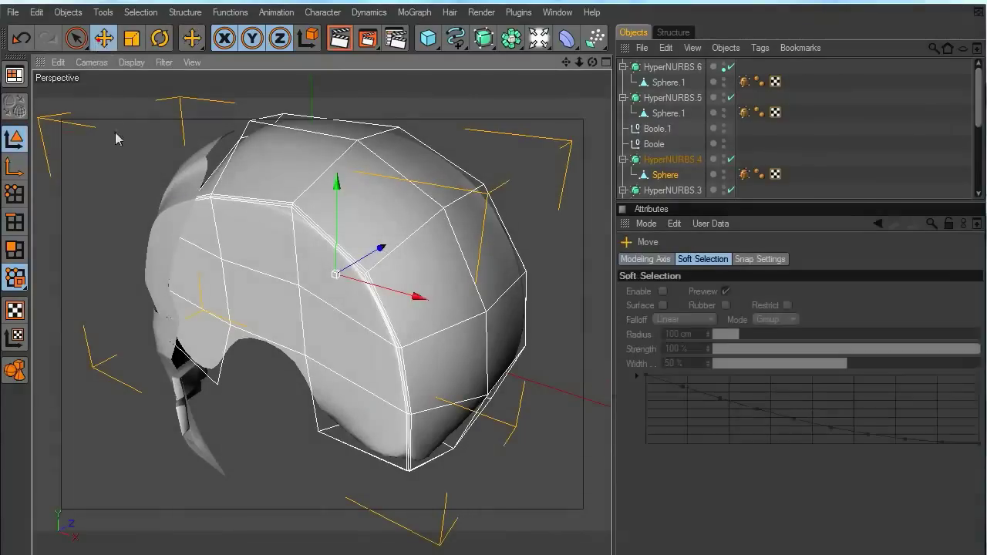
left_click(115, 132)
mouse_move(592, 63)
left_mouse_down()
mouse_move(694, 62)
mouse_move(563, 62)
mouse_move(580, 62)
left_mouse_up()
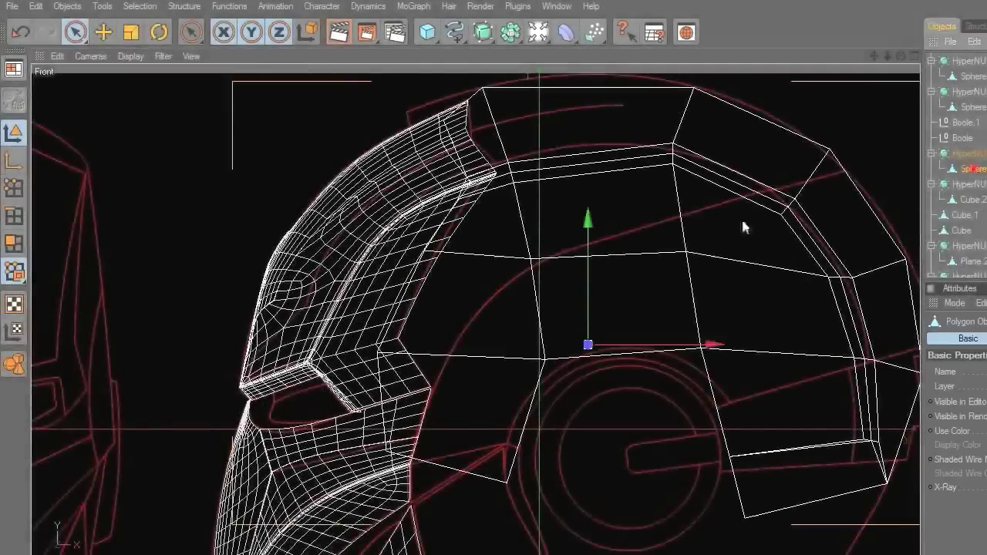
Step: Cut the skull shell with the Knife along the side piece's rear edge, continuing past its corner to the lower front edge
scroll(672, 259, "up", 1)
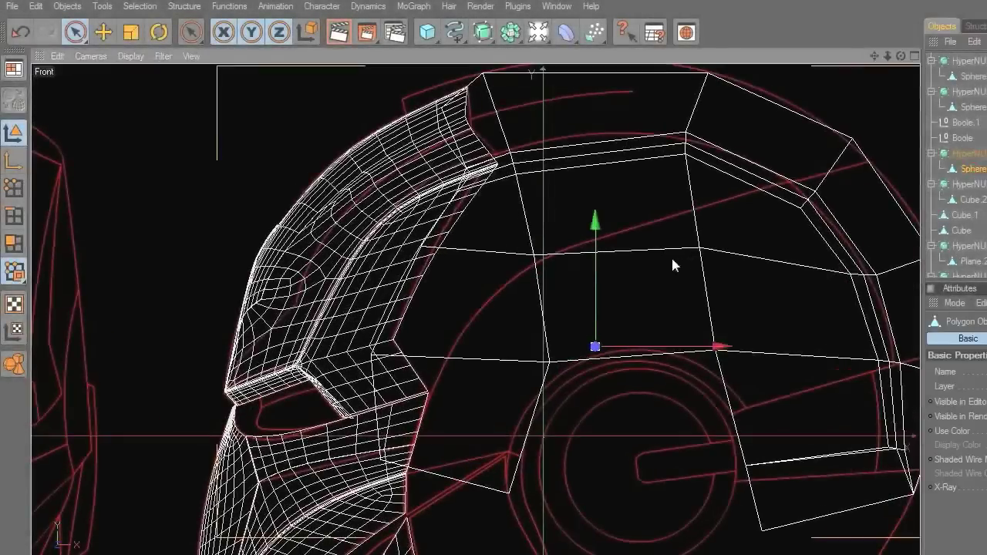
left_click(14, 244)
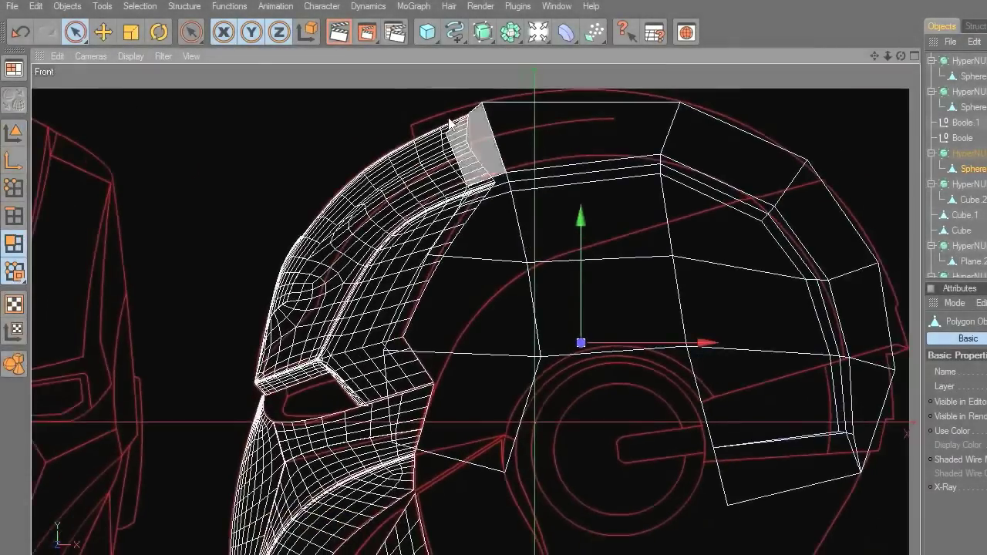
right_click(392, 107)
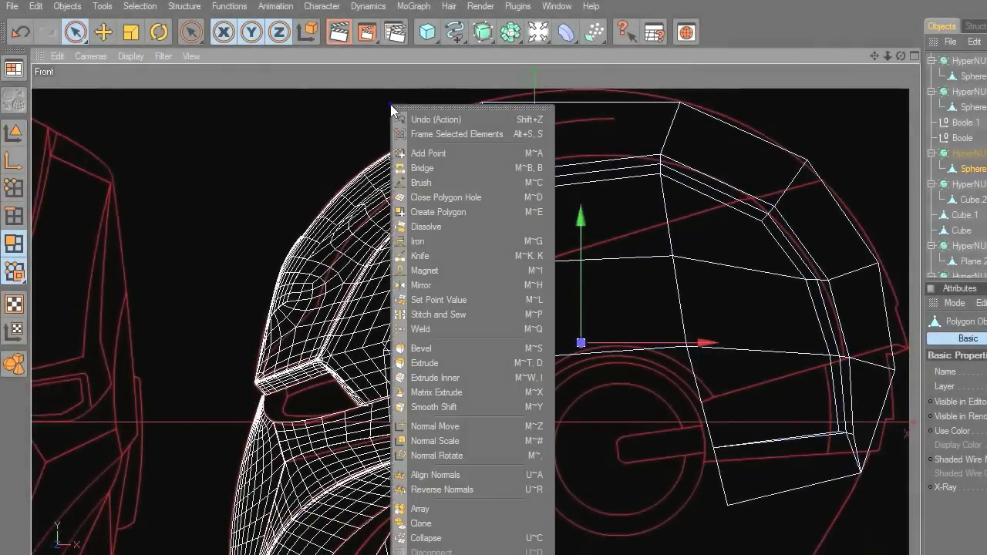
left_click(420, 256)
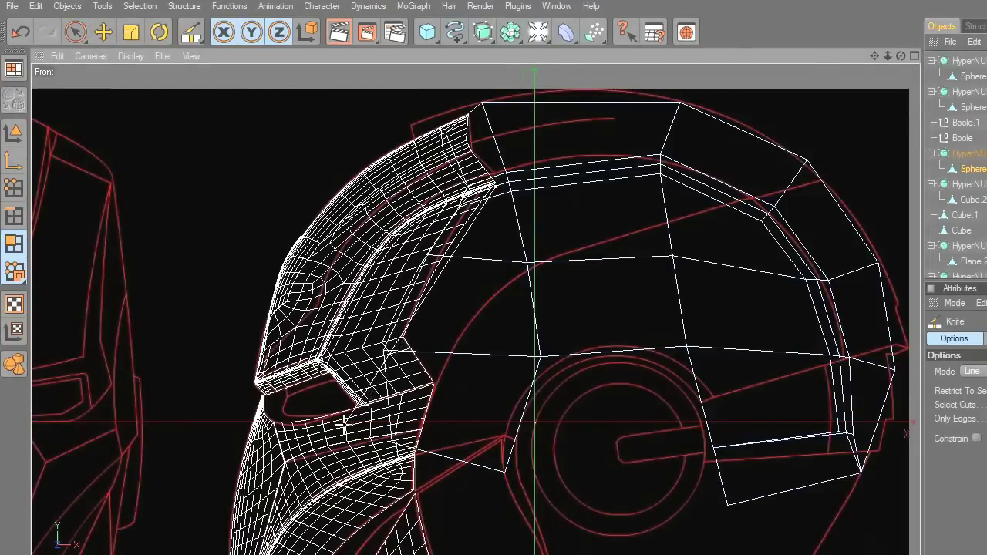
left_click(444, 260)
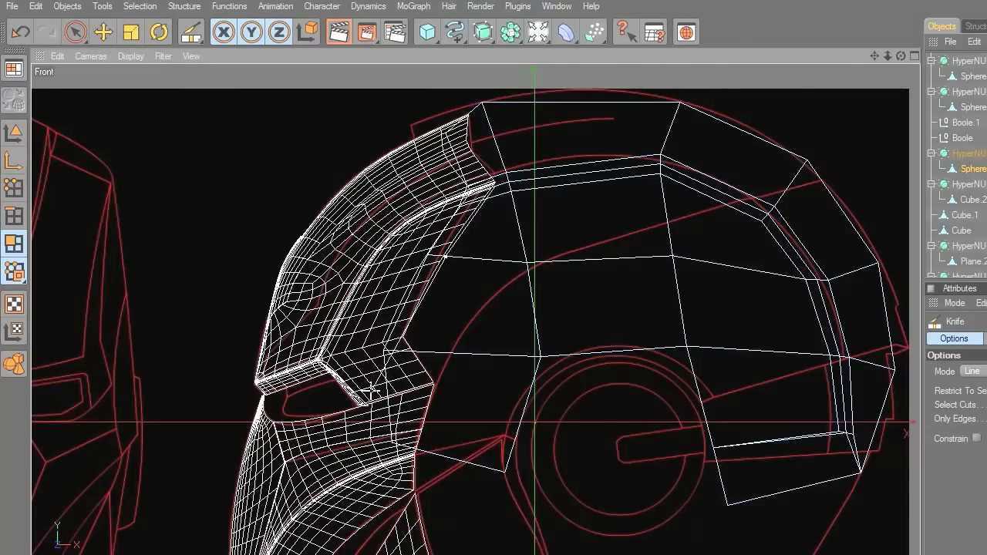
mouse_move(402, 339)
left_mouse_down()
mouse_move(440, 414)
mouse_move(529, 523)
left_mouse_up()
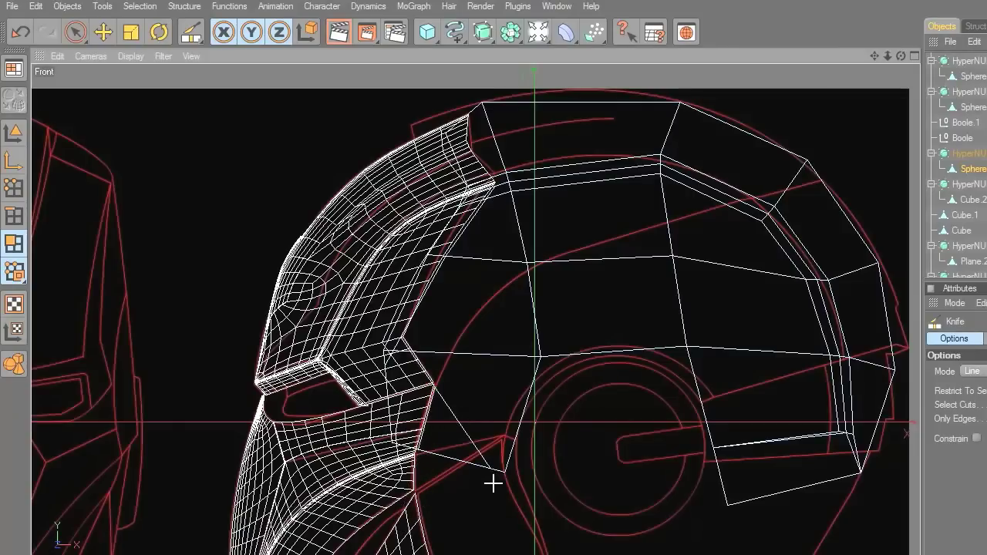
Step: Hide the world axis in the viewports through the viewport filter settings and return to the Front view
middle_click(522, 324)
middle_click(717, 260)
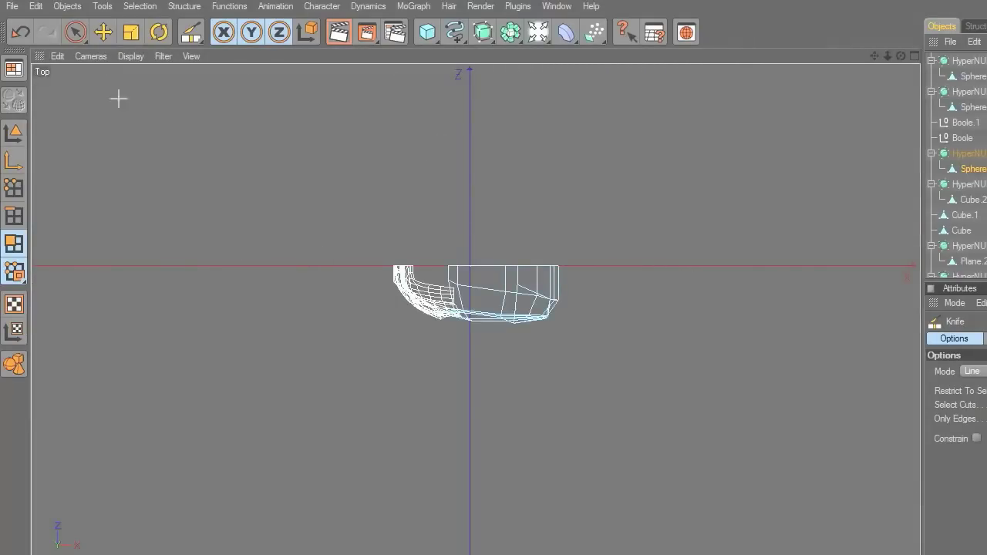
left_click(62, 57)
left_click(255, 322)
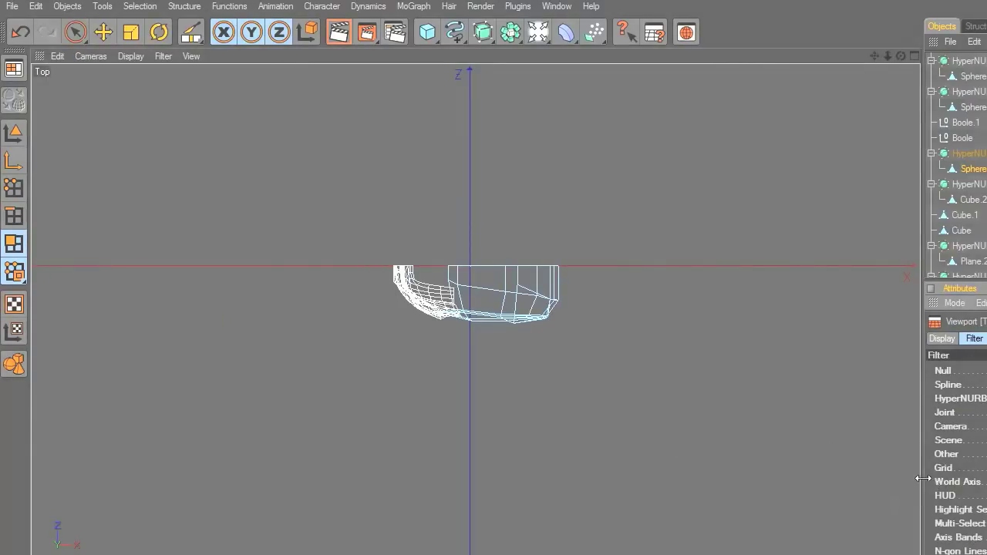
left_click_drag(923, 480, 746, 496)
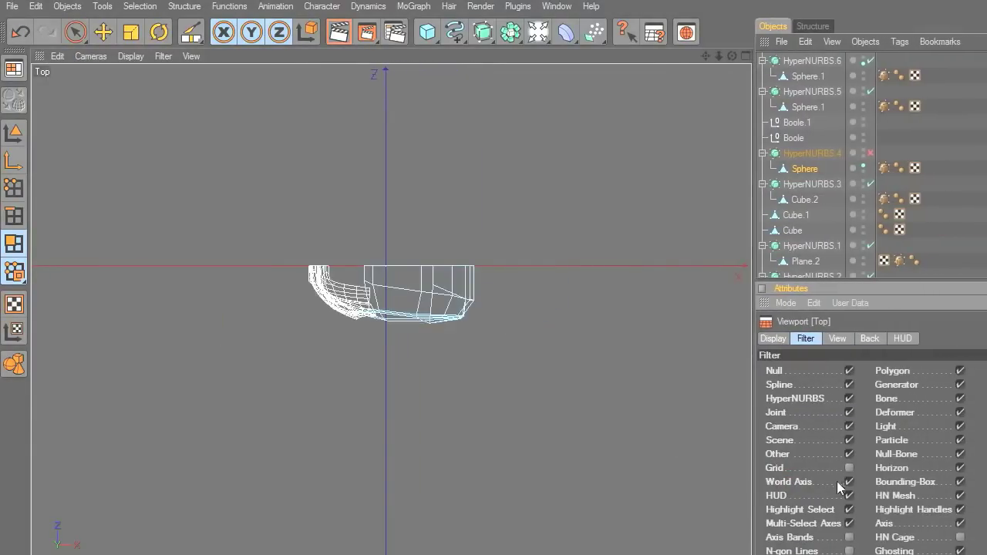
left_click(848, 482)
middle_click(563, 352)
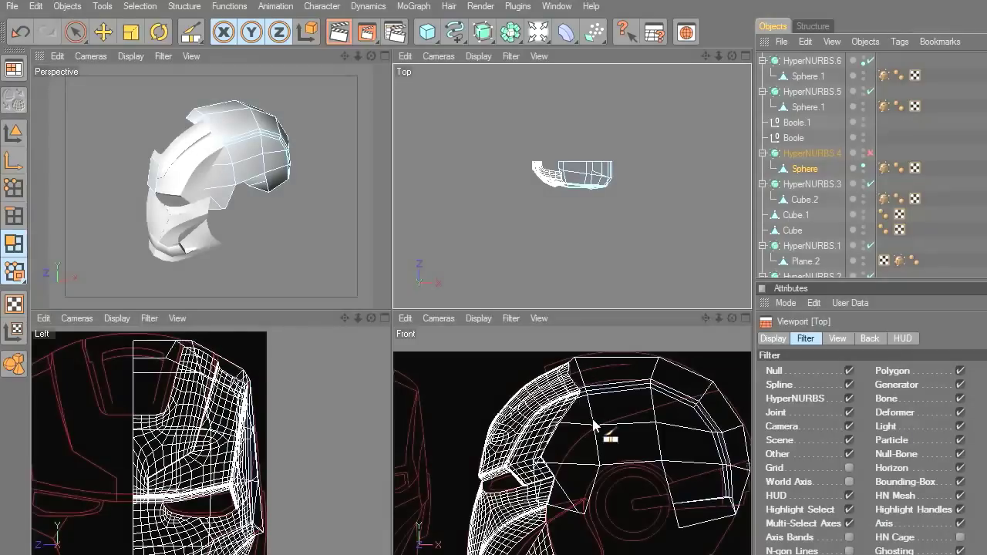
middle_click(592, 417)
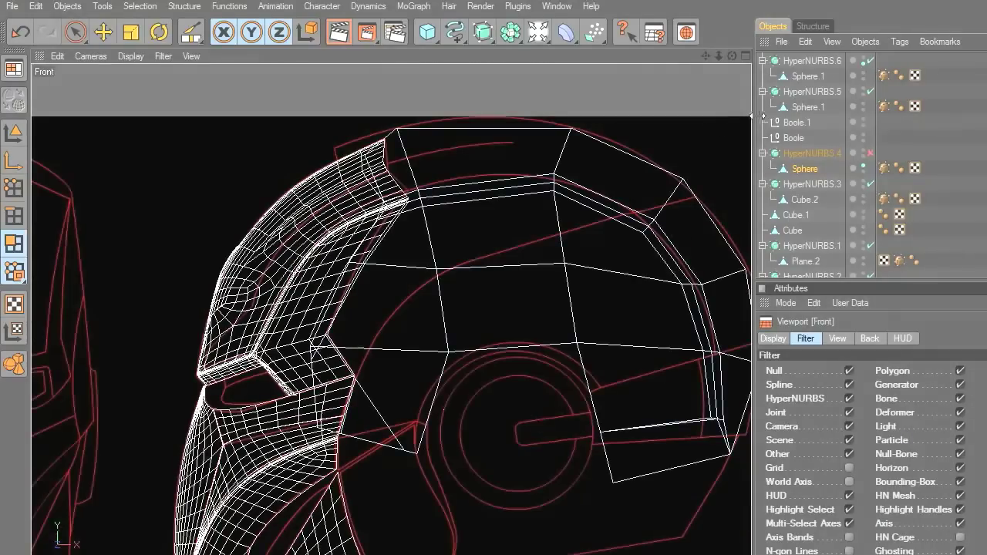
left_click_drag(755, 115, 889, 133)
Step: Move the skull shell's lower front corner points onto the blueprint line at the side piece's rear edge
left_click_drag(842, 55, 848, 0)
scroll(602, 392, "up", 2)
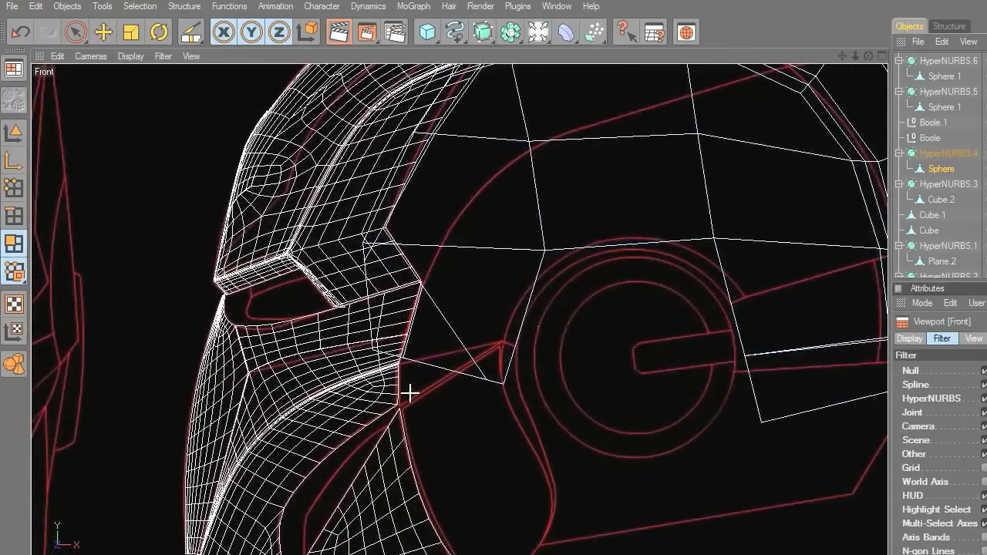
scroll(405, 388, "up", 1)
left_click(14, 187)
left_click_drag(74, 31, 100, 47)
left_click_drag(333, 322, 417, 368)
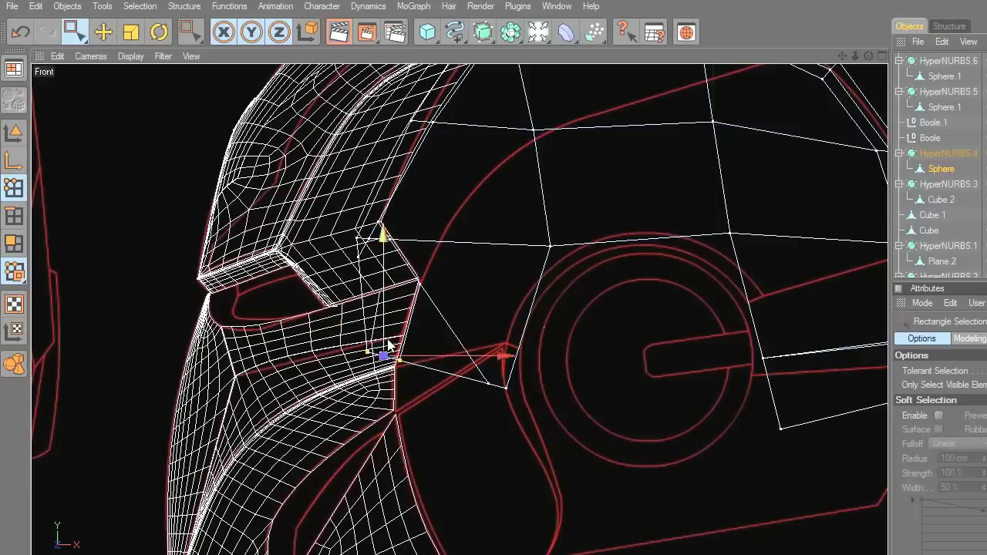
left_click_drag(428, 366, 424, 362)
Step: Cut the skull's lower front area along the blueprint's slanted line with the Knife and delete the points below the cut
scroll(577, 445, "up", 3)
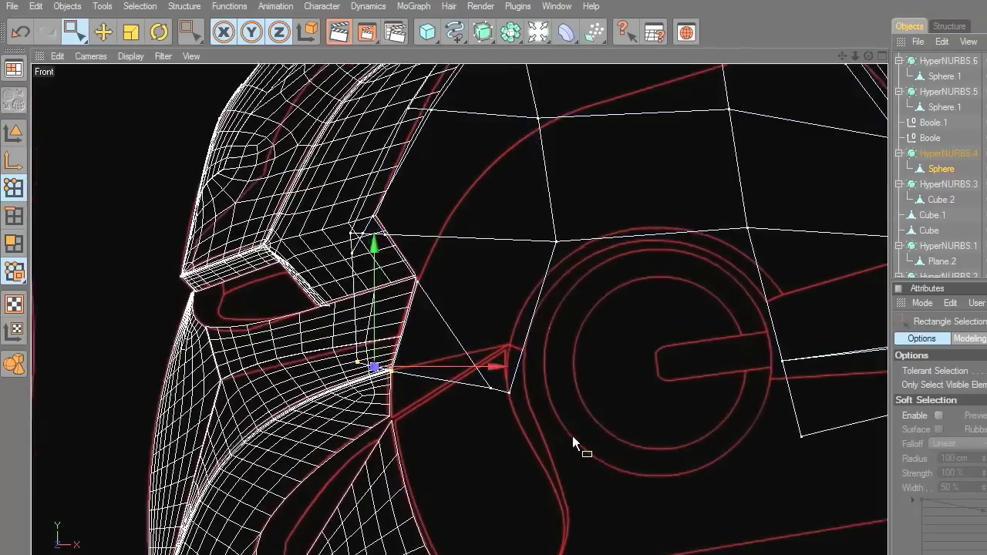
right_click(555, 401)
left_click(595, 551)
scroll(563, 472, "up", 2)
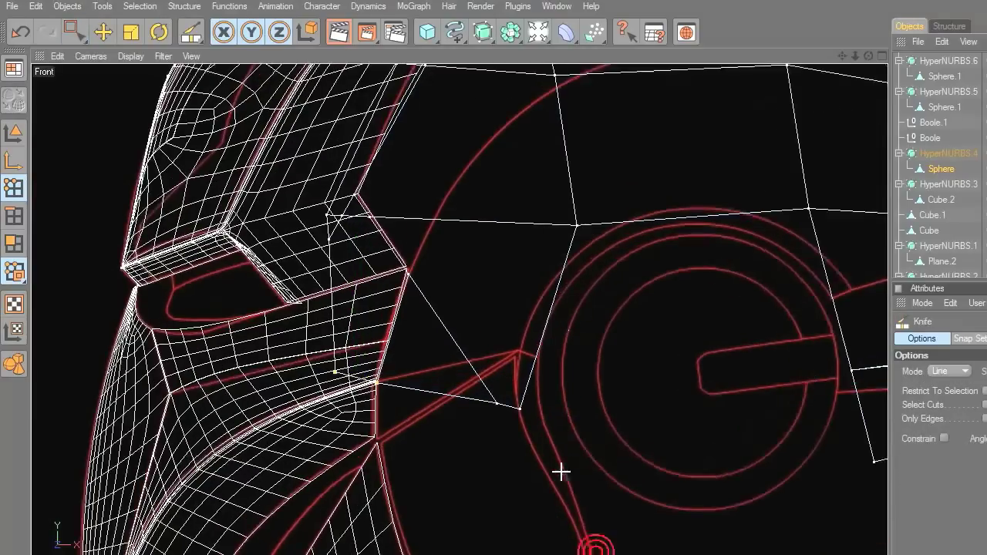
left_click_drag(374, 388, 589, 338)
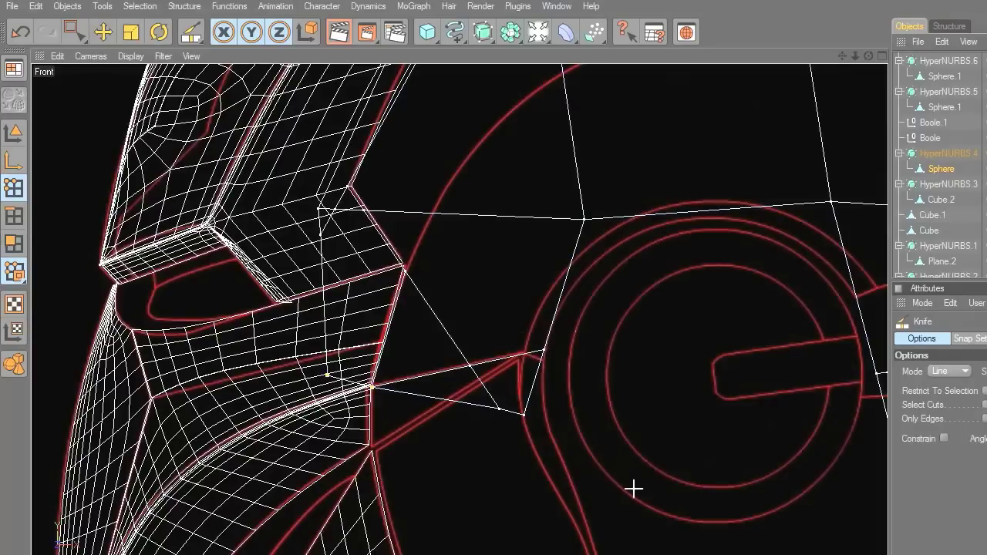
left_click(73, 32)
left_click_drag(487, 405, 488, 406)
key("Delete")
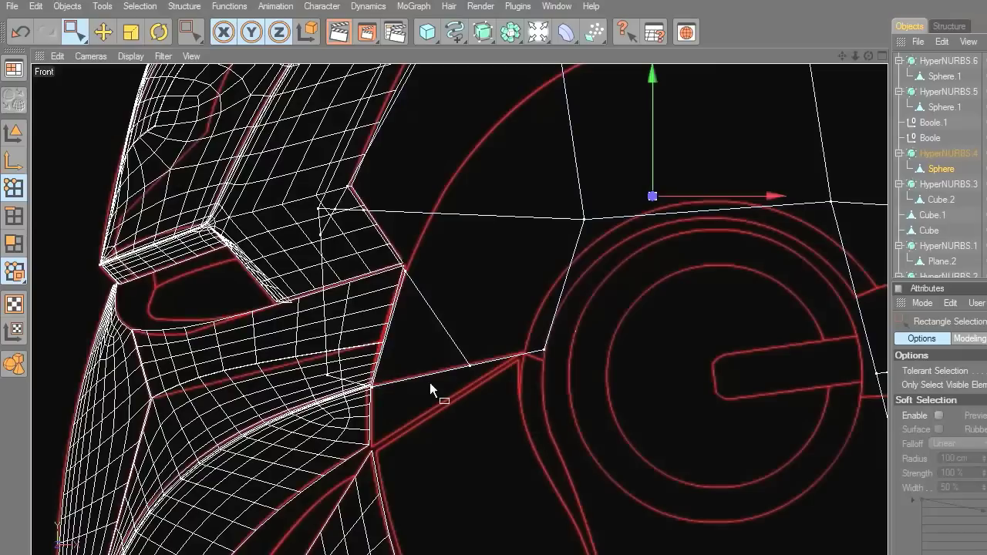
Step: Delete the skull polygons that overlap the side piece in front of the knife cut
middle_click_drag(739, 382, 721, 488, "alt")
left_click(17, 247)
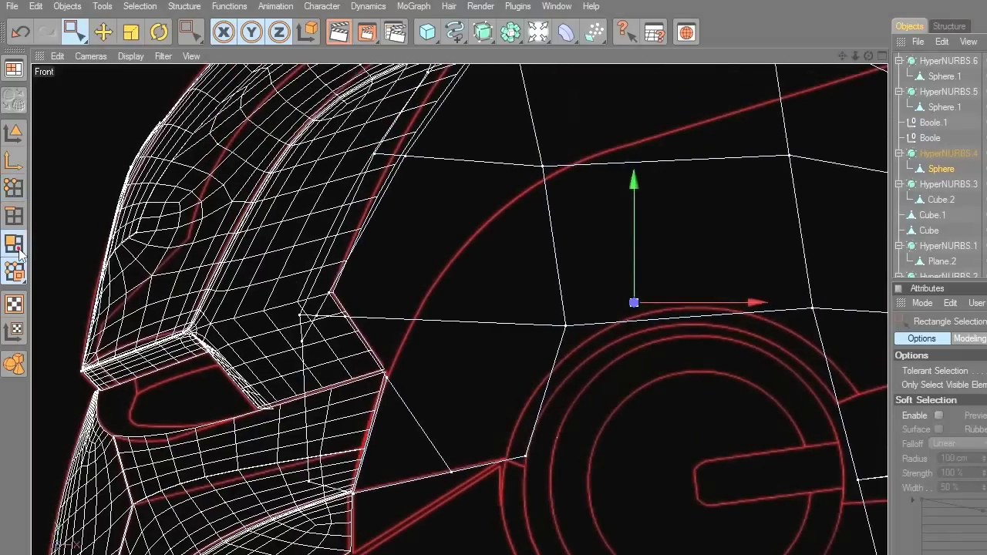
left_click_drag(74, 26, 99, 48)
left_click(312, 292)
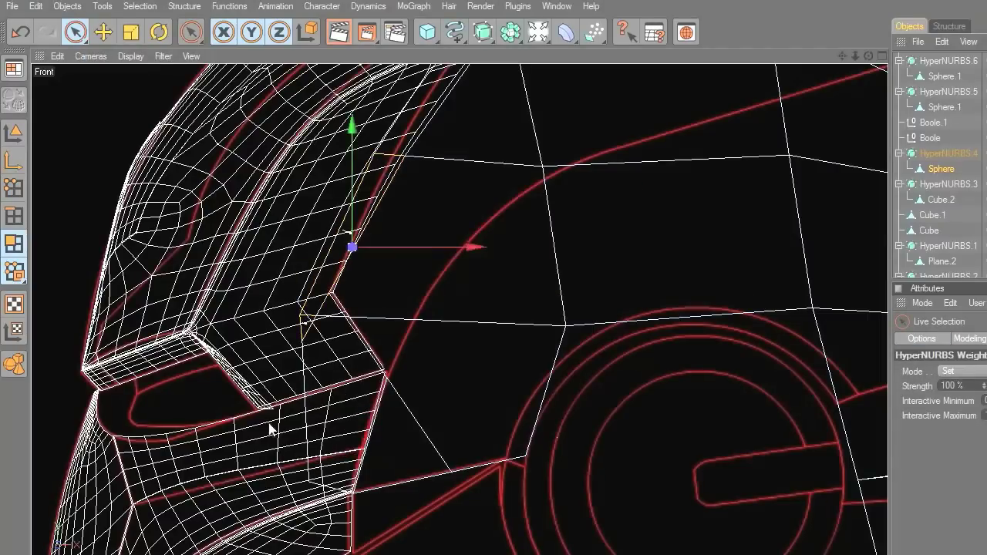
left_click(302, 356)
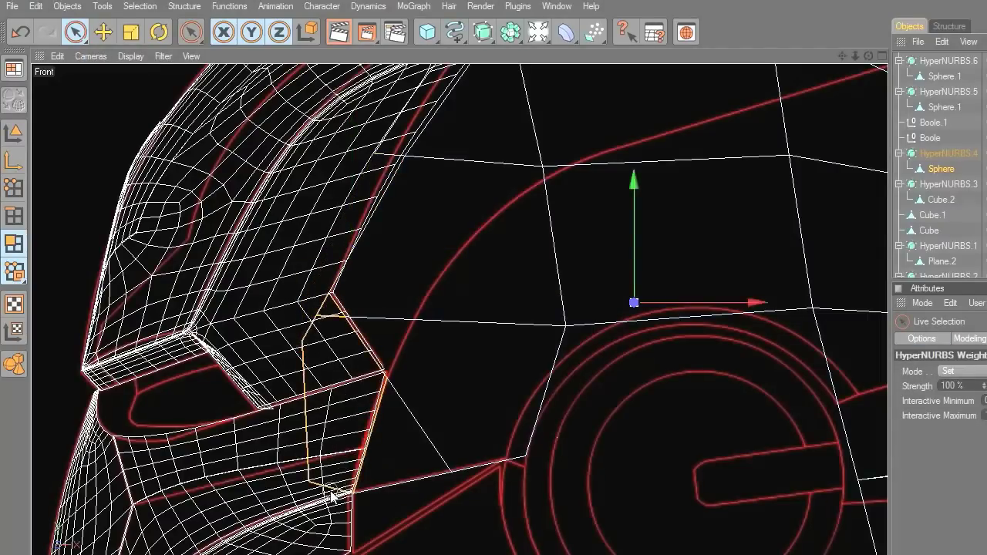
Step: Cut the skull's upper front polygons with the Knife, starting at the forehead piece's rear corner and running up past the forehead
scroll(540, 493, "down", 2)
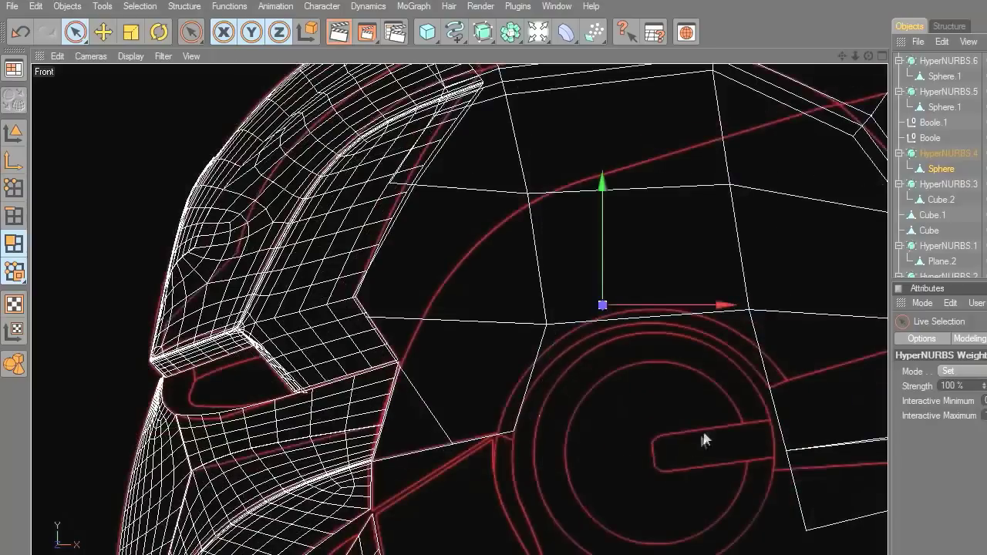
left_click_drag(842, 56, 783, 199)
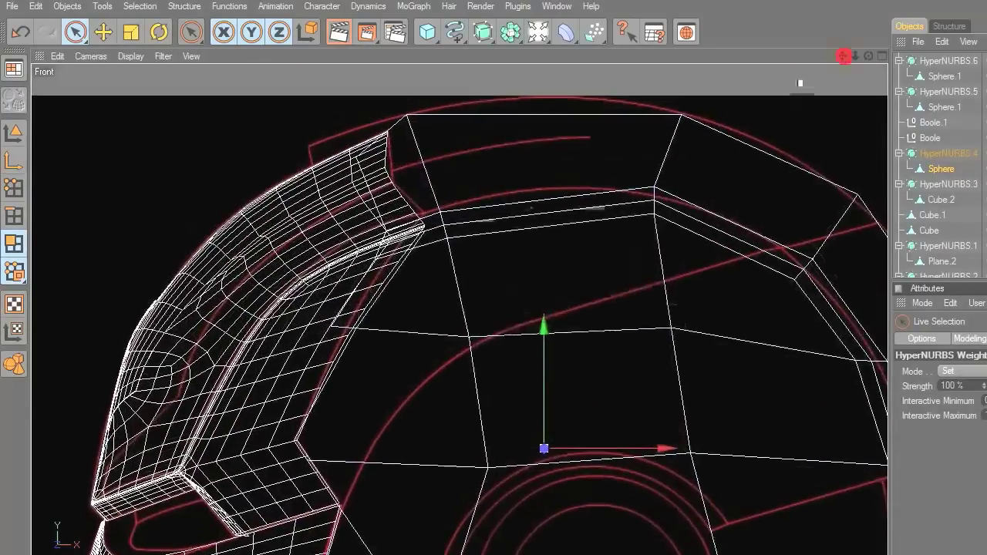
left_click(321, 203)
right_click(414, 221)
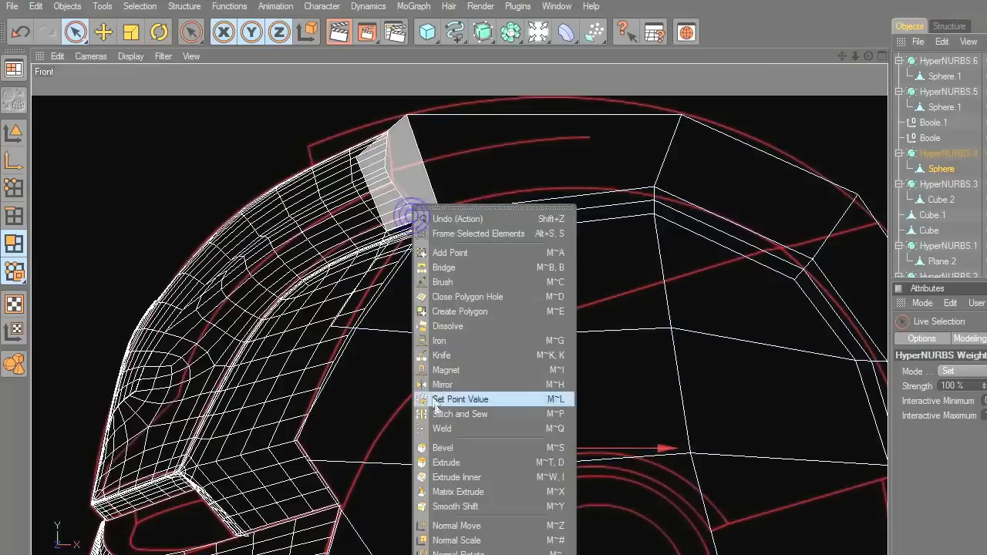
left_click(446, 357)
left_click_drag(426, 227, 323, 87)
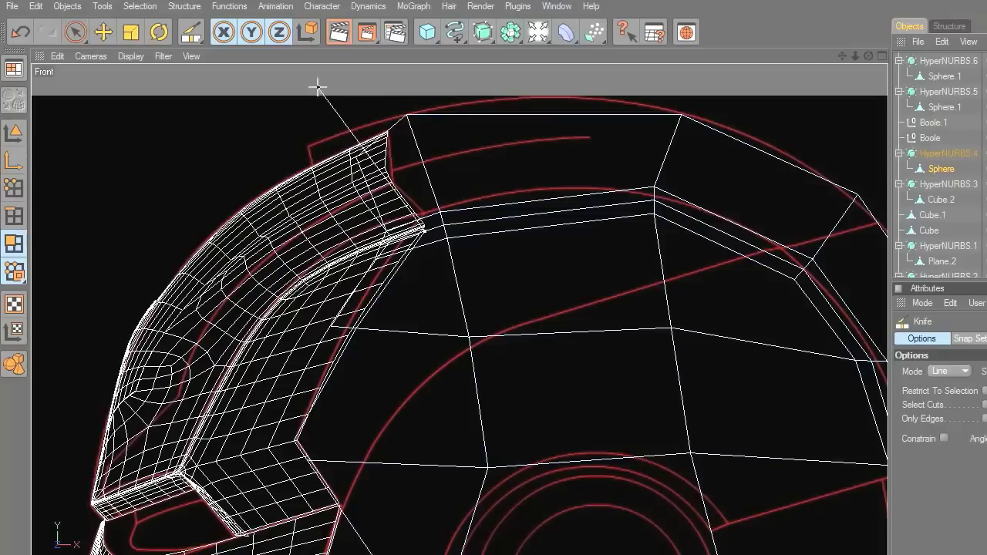
Step: Delete the remaining skull polygons overlapping the forehead and upper side piece in front of the cuts
left_click(77, 33)
left_click_drag(405, 216, 345, 139)
left_click_drag(371, 235, 378, 264)
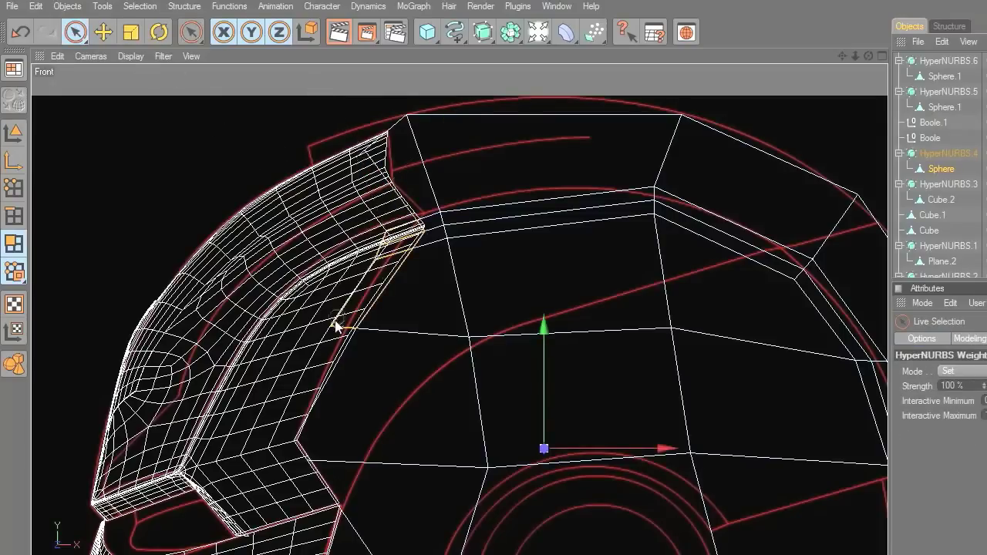
scroll(440, 334, "down", 3)
left_click(105, 34)
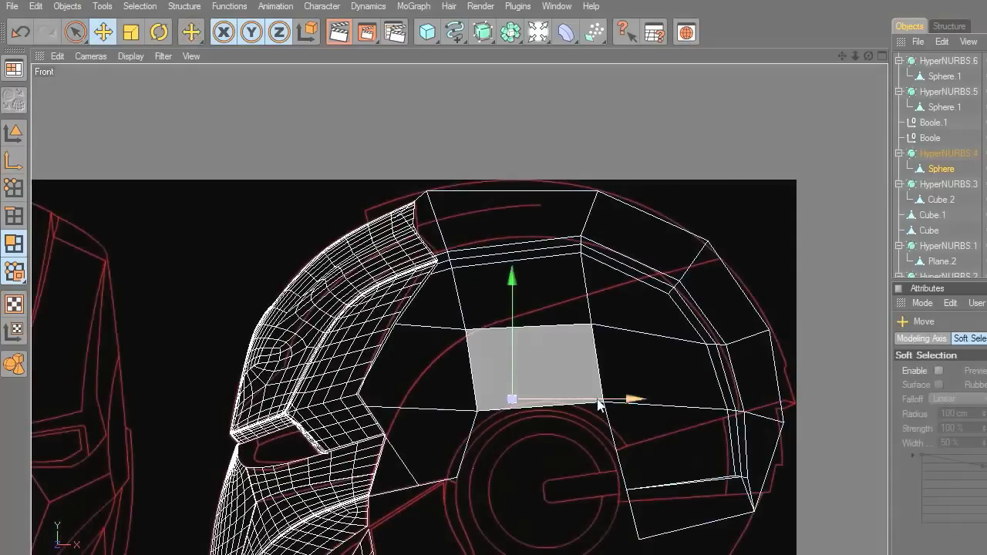
left_click(14, 132)
left_click_drag(581, 403, 597, 401)
key("ctrl+z")
Step: Examine the skull's front edge behind the forehead up close for leftover polygons and points
scroll(396, 288, "up", 3)
left_click(14, 243)
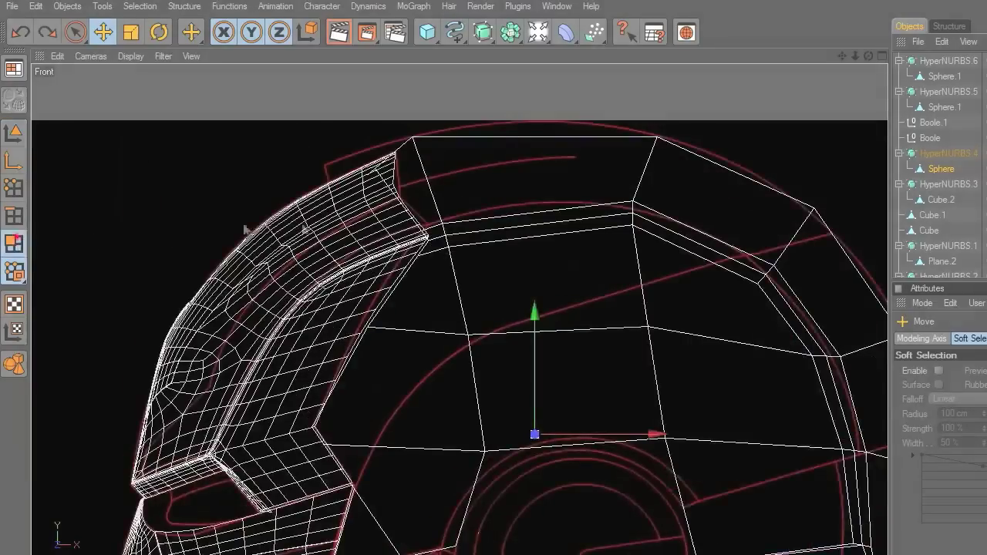
scroll(466, 301, "up", 2)
key("space")
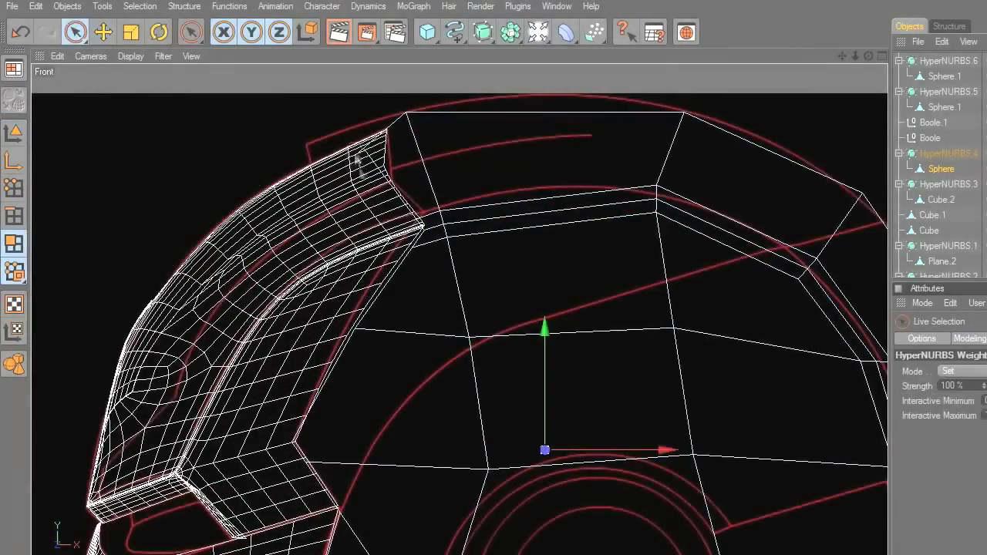
scroll(817, 117, "up", 4)
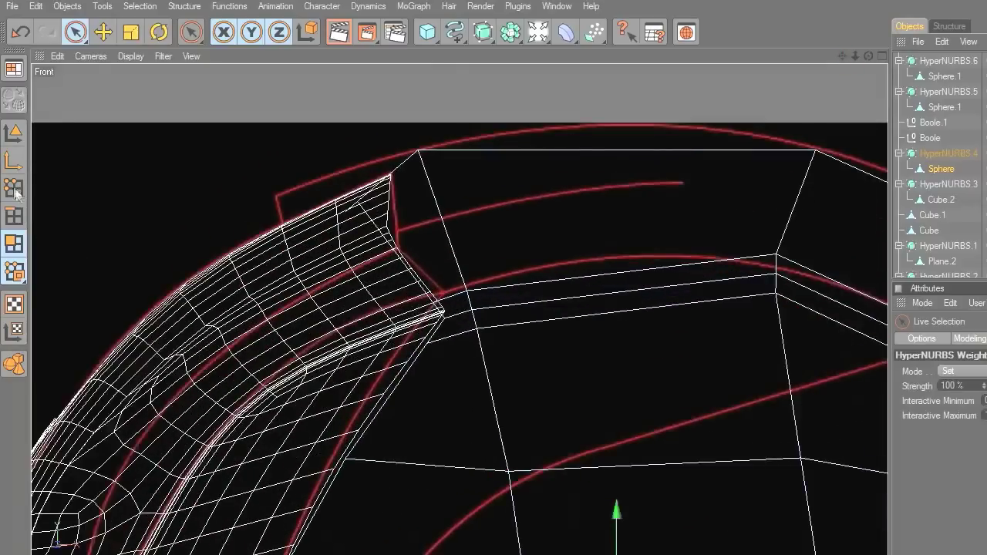
left_click(14, 188)
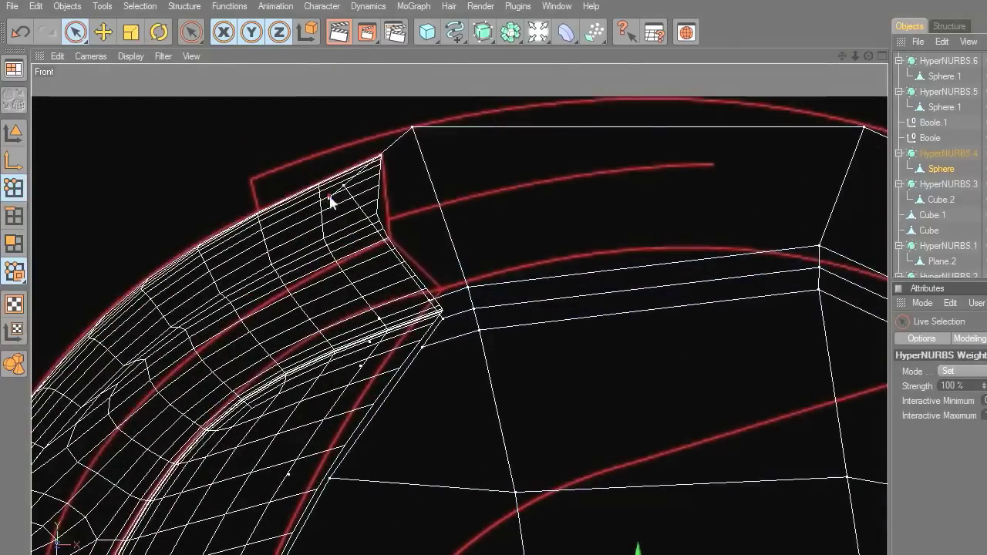
scroll(342, 227, "down", 5)
left_click_drag(842, 55, 825, 0)
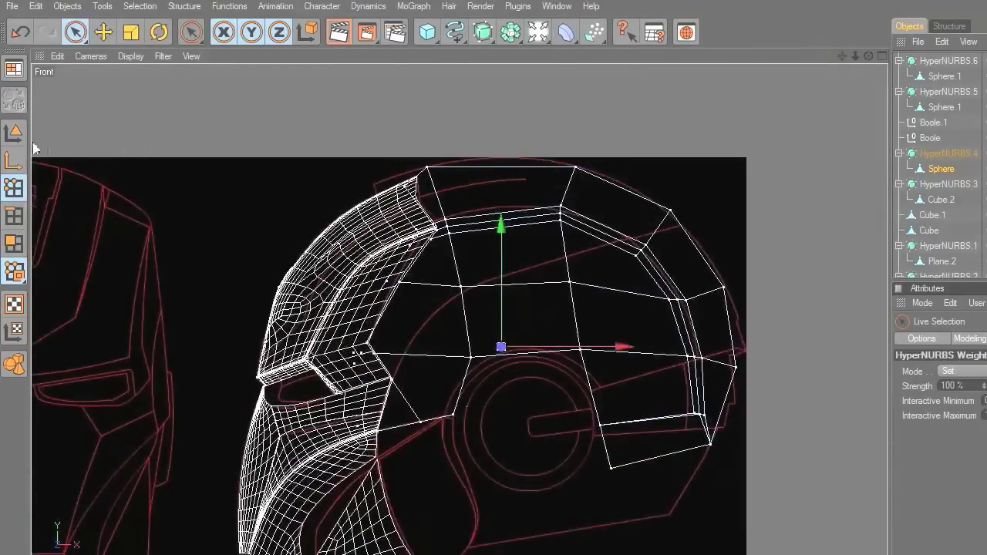
Step: Deselect the skull in object mode and turn its HyperNURBS smoothing back on
left_click(14, 133)
left_click(199, 171)
scroll(493, 209, "up", 3)
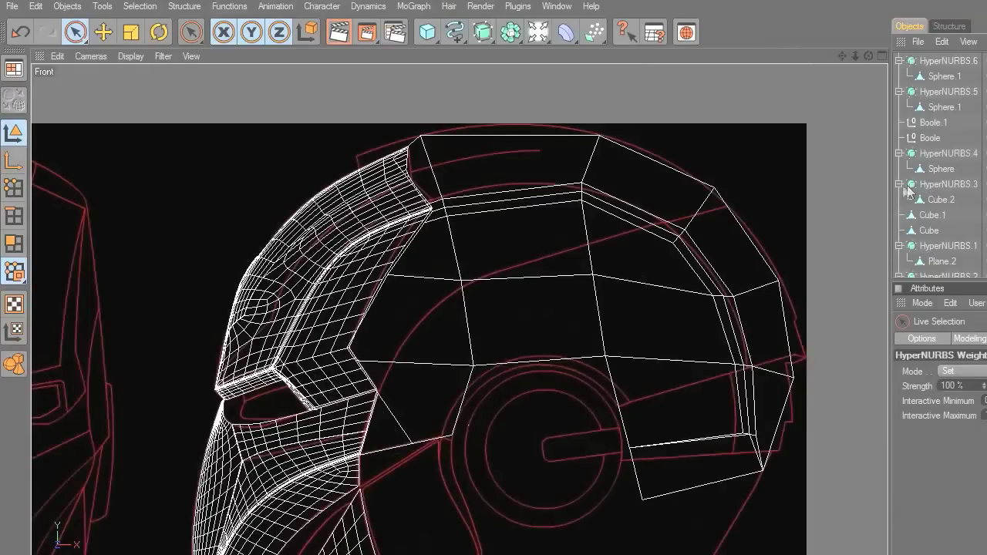
left_click_drag(888, 166, 831, 167)
left_click(950, 154)
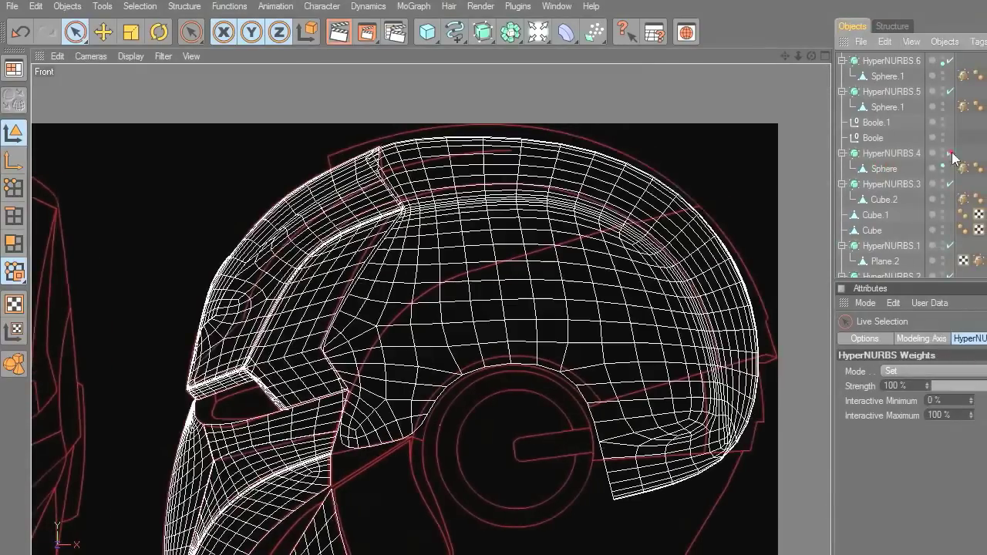
Step: Move the skull's lower front corner point and the ear opening's front corner point onto the blueprint corners
left_click(890, 170)
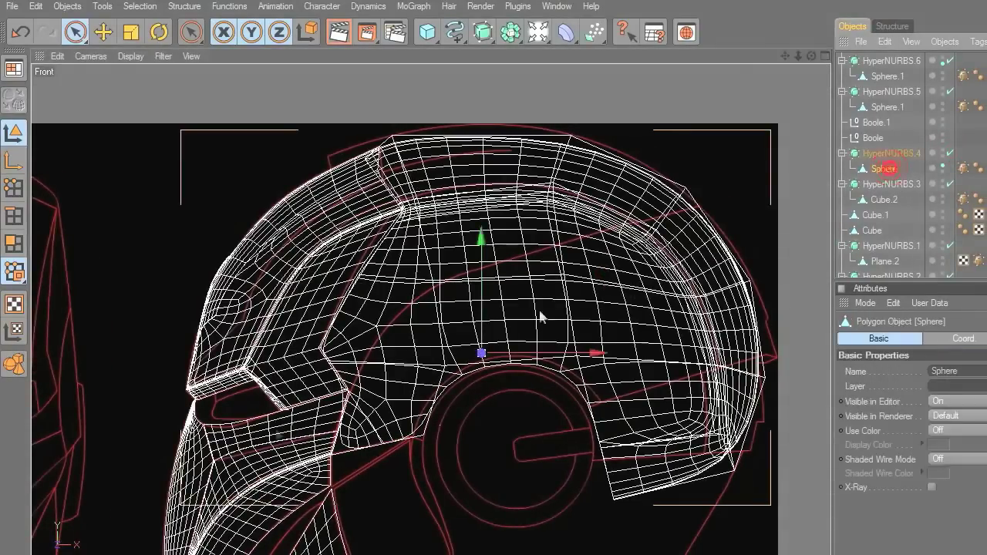
left_click(14, 188)
left_click(342, 444)
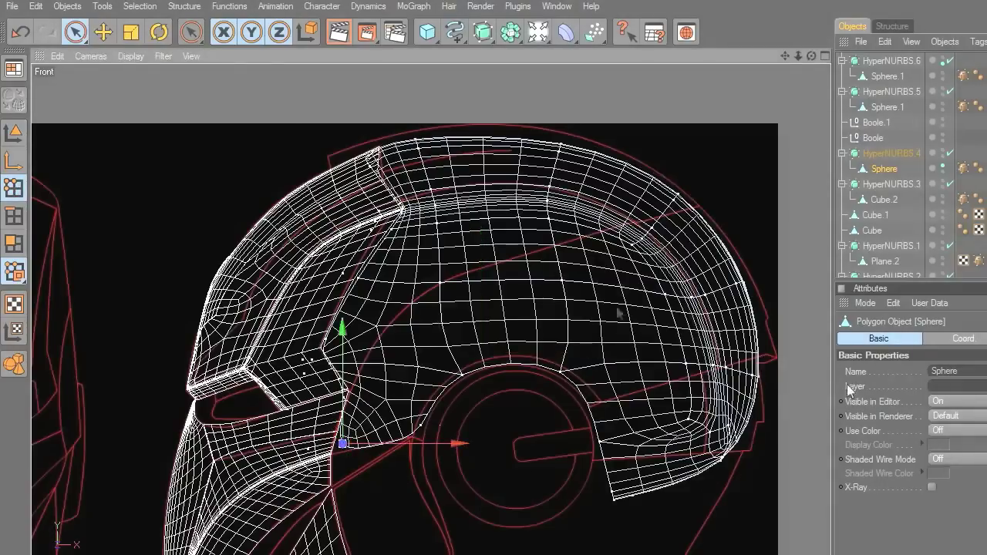
left_click(76, 32)
left_click_drag(835, 377, 698, 386)
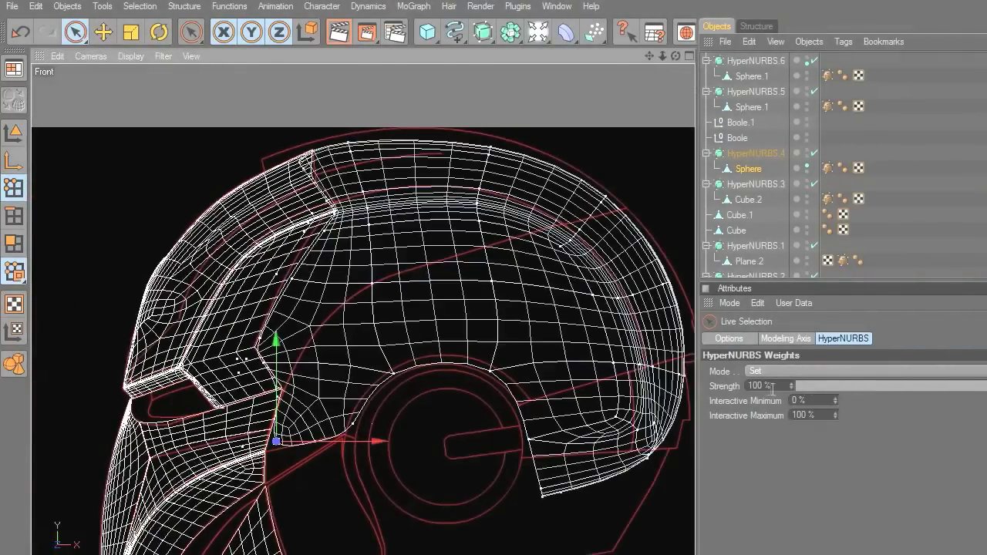
left_click_drag(276, 442, 265, 452)
left_click(353, 424)
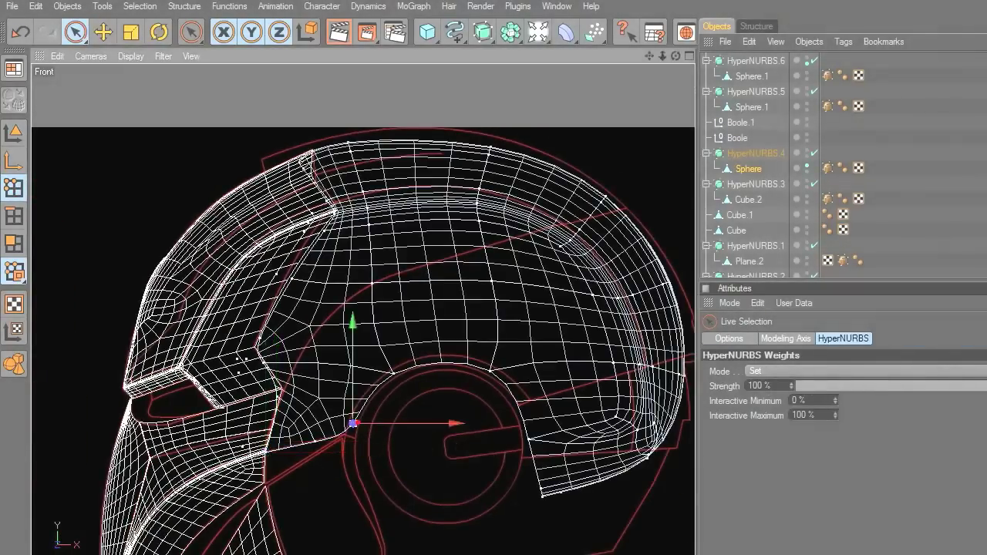
left_click_drag(352, 423, 356, 433)
scroll(528, 470, "up", 3)
left_click_drag(455, 469, 437, 469)
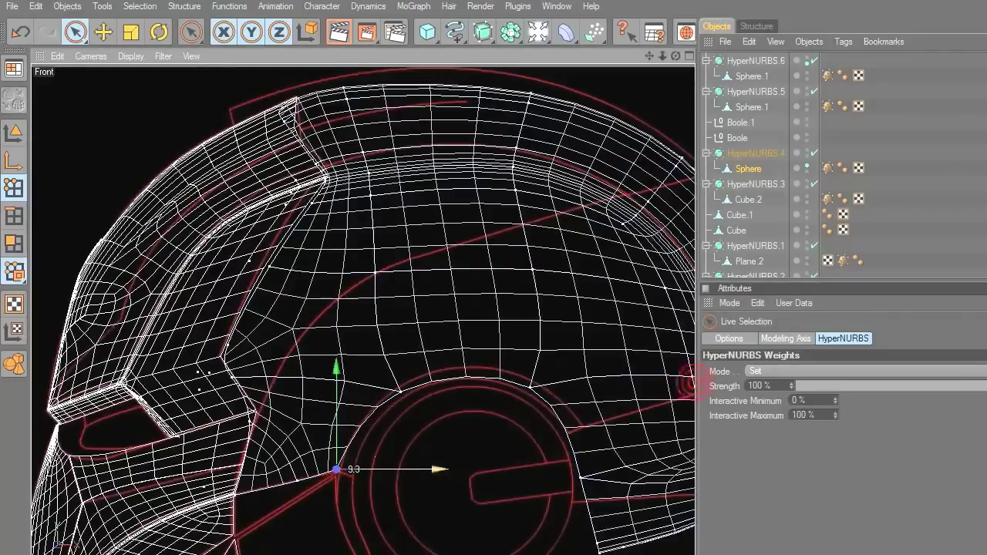
Step: Raise the two skull points along the top of the ear opening to follow the blueprint arc
left_click(403, 392)
left_click_drag(404, 371, 403, 366)
left_click(530, 384)
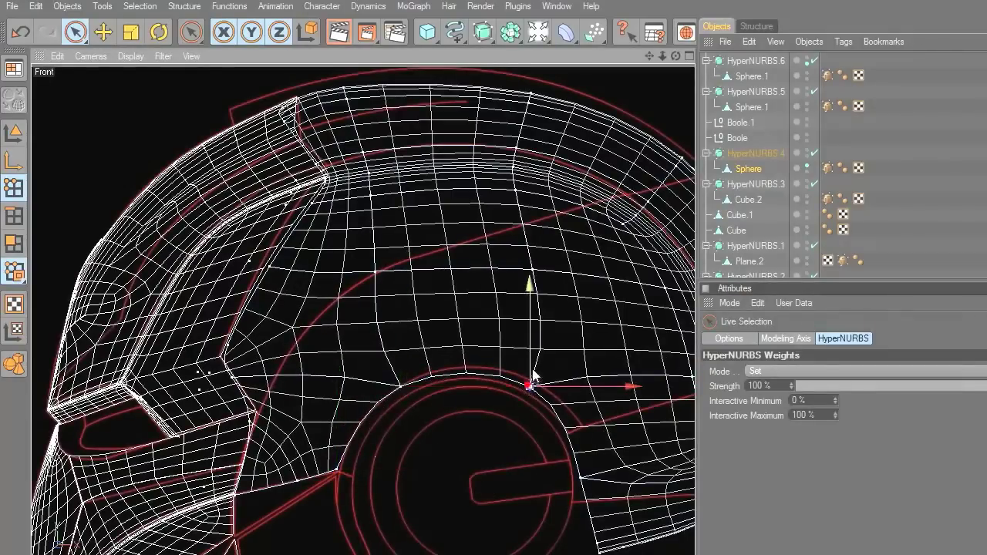
left_click_drag(532, 374, 532, 369)
left_click_drag(648, 56, 589, 11)
Step: Shift the skull point at the lower rear of the ear opening backward, clear of the ear disc
middle_click_drag(479, 523, 393, 457, "alt")
scroll(393, 457, "up", 1)
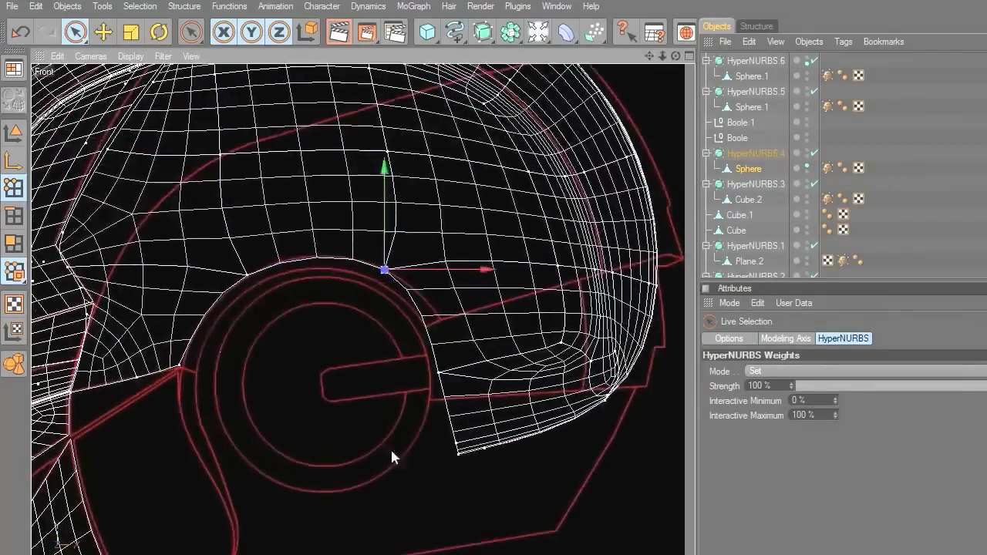
left_click(439, 374)
left_click_drag(523, 374, 516, 375)
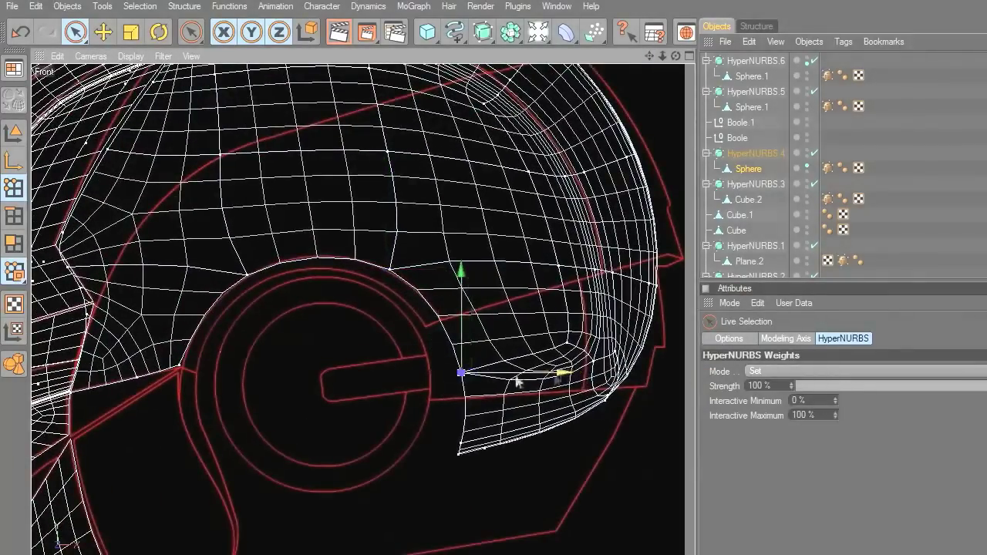
middle_click_drag(694, 110, 683, 103, "alt")
right_click_drag(683, 103, 676, 218, "alt")
middle_click_drag(676, 218, 629, 233, "alt")
right_click_drag(629, 234, 652, 273, "alt")
left_click(653, 273)
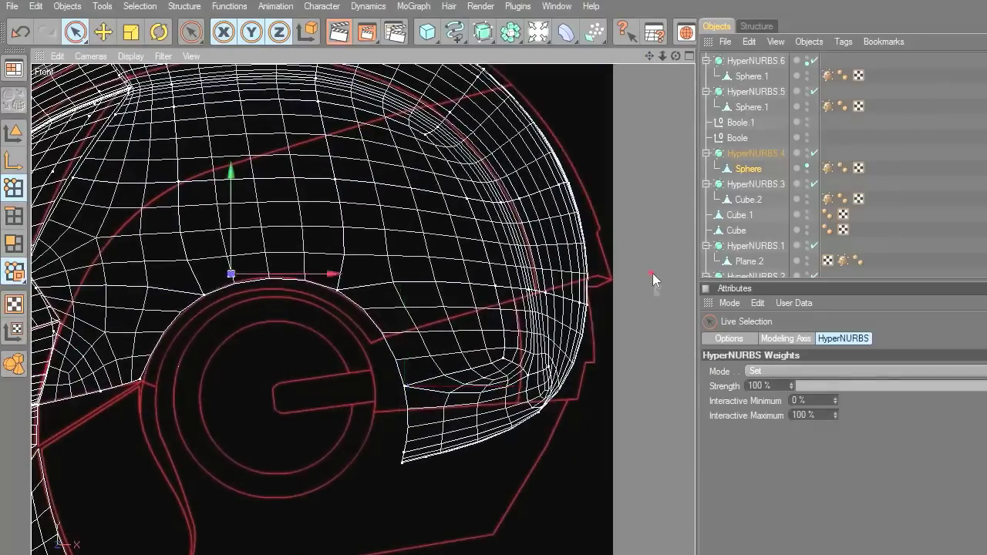
Step: Pull the skull's rearmost points backward so the smoothed outline follows the blueprint's back contour, using the unsmoothed cage to pick them
middle_click_drag(649, 71, 766, 104, "alt")
right_click_drag(654, 71, 609, 268, "alt")
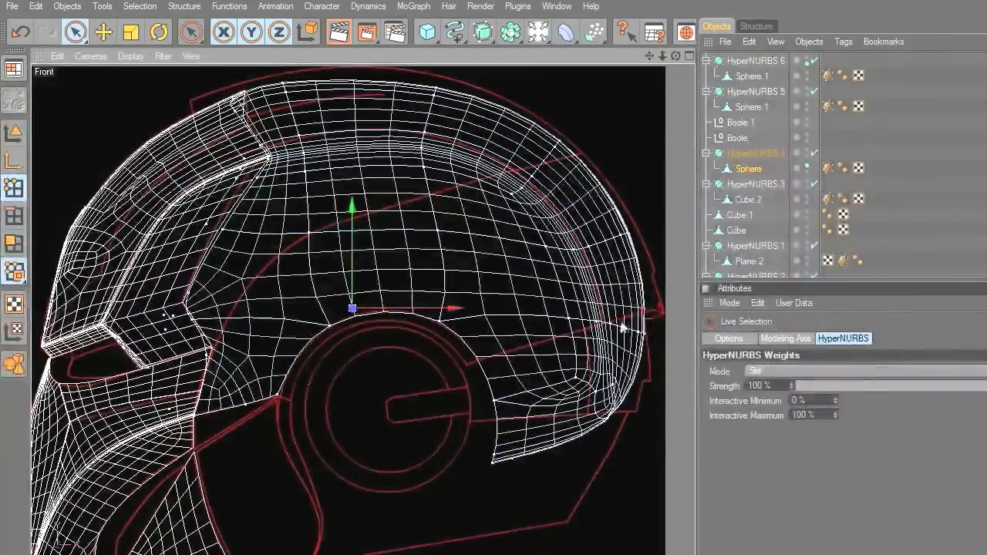
left_click(814, 153)
left_click(650, 335)
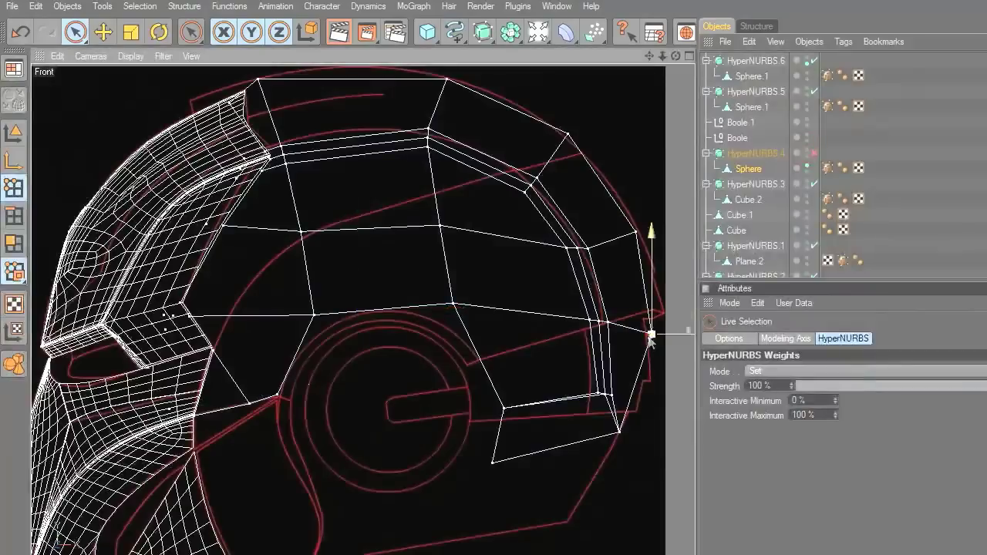
left_click(813, 154)
left_click_drag(650, 334, 645, 333)
left_click_drag(74, 31, 116, 44)
left_click_drag(656, 333, 675, 334)
Step: Deselect the skull in object mode and inspect the gap behind the side piece in the perspective view
middle_click(620, 155)
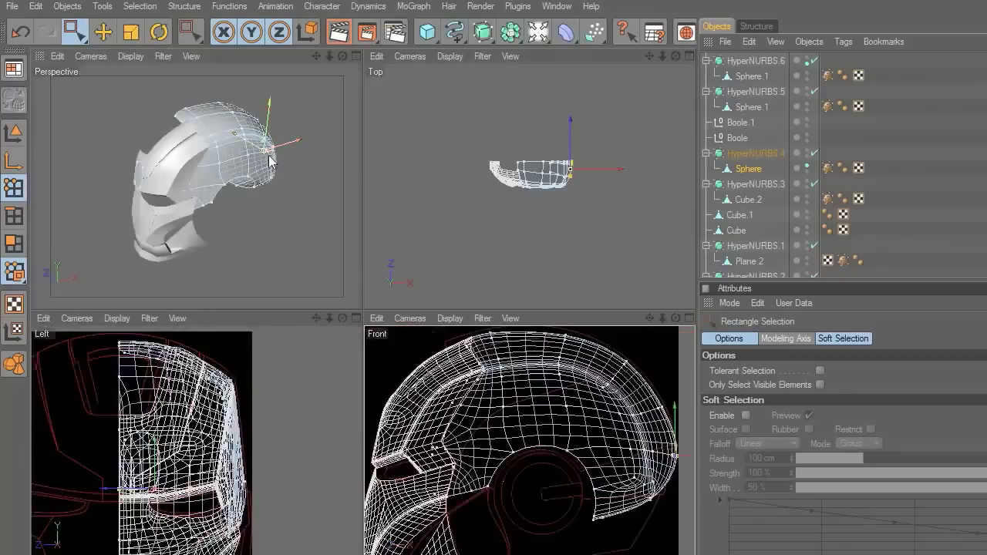
middle_click(269, 159)
left_click(14, 132)
left_click(205, 167)
mouse_move(675, 55)
left_mouse_down()
mouse_move(571, 46)
mouse_move(668, 68)
left_mouse_up()
left_click_drag(668, 68, 701, 77)
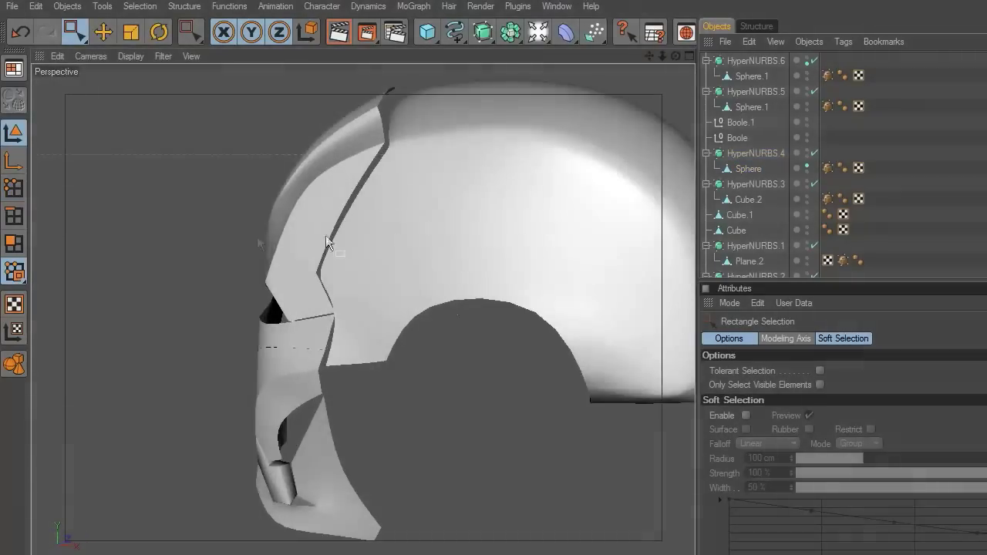
Step: Pick the skull's points at the upper side piece's rear notch and move them in depth and sideways against that piece
left_click(14, 188)
left_click(742, 169)
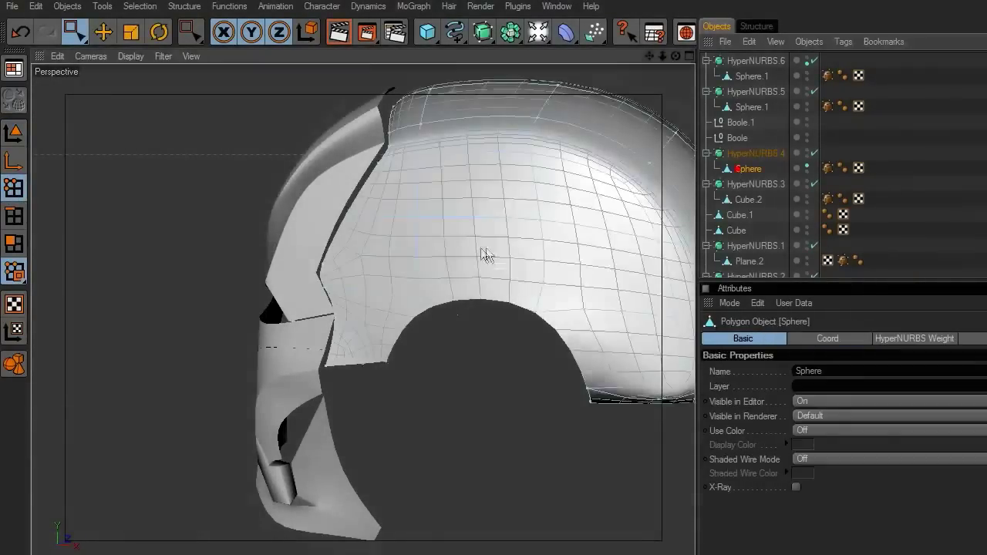
scroll(416, 262, "up", 3)
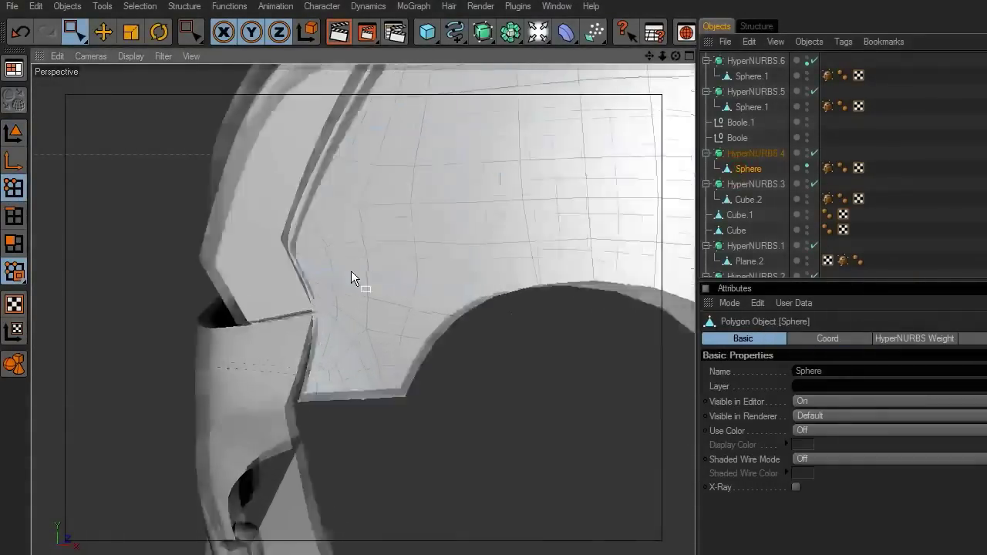
left_click(814, 153)
left_click_drag(278, 251, 279, 252)
left_click_drag(80, 41, 91, 42)
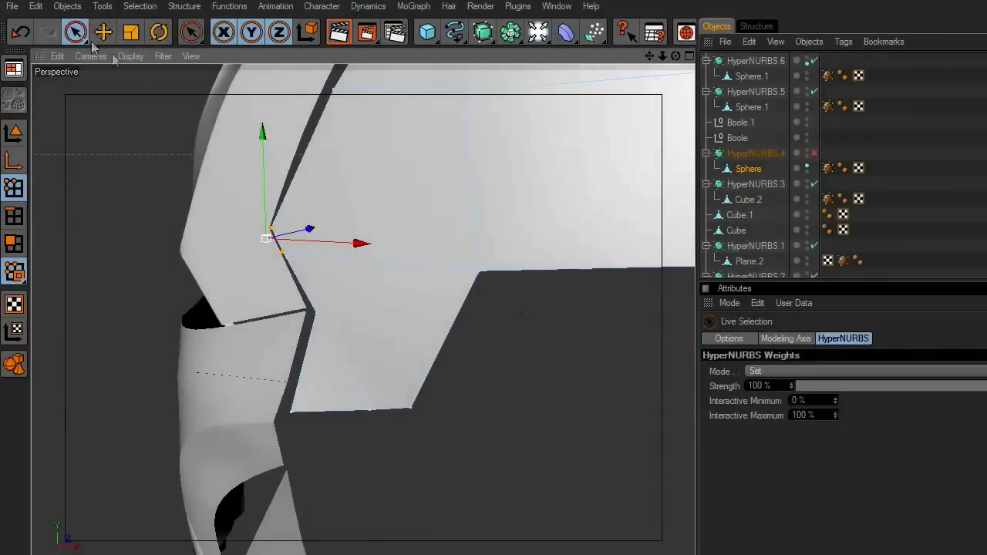
left_click(814, 153)
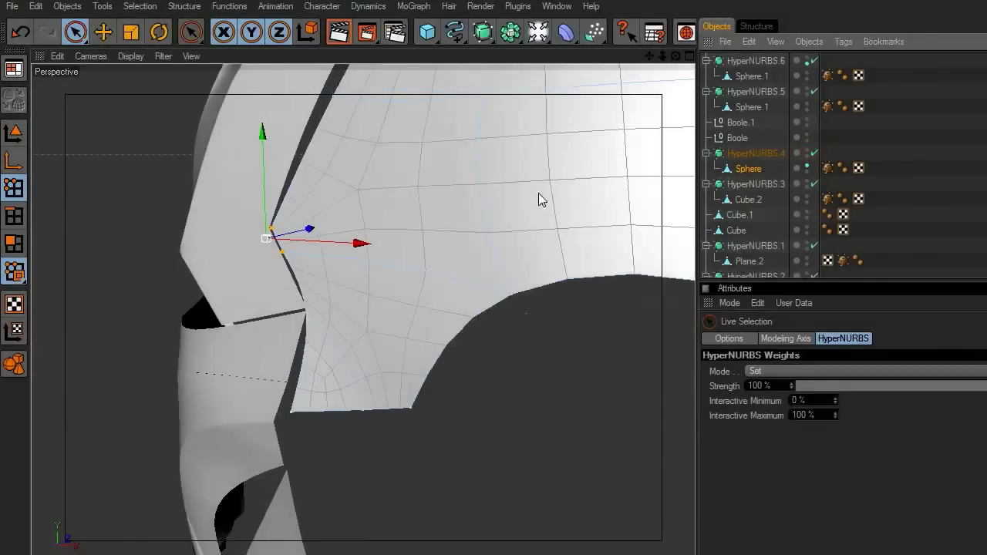
left_click_drag(649, 57, 493, 297)
left_click_drag(353, 369, 345, 370)
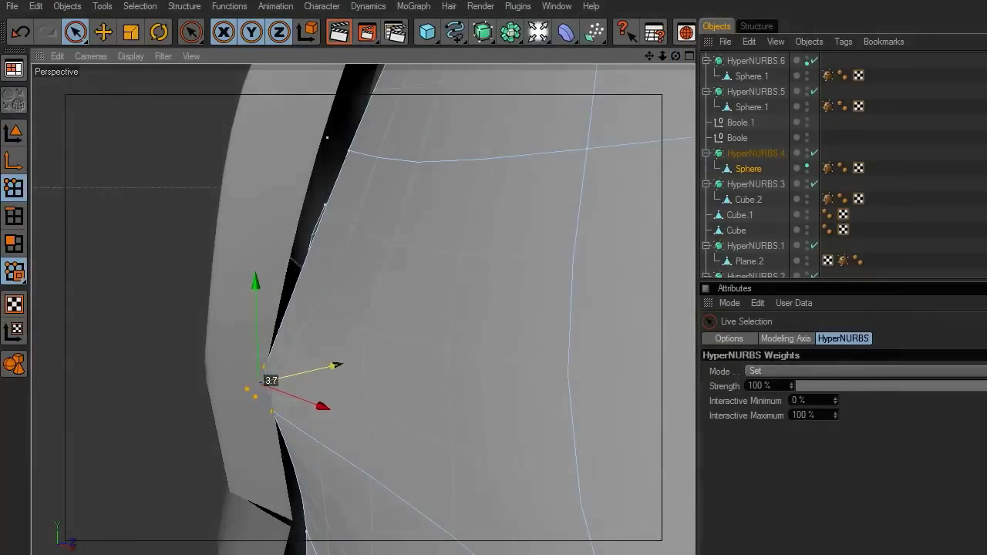
left_click_drag(633, 127, 455, 351, "alt")
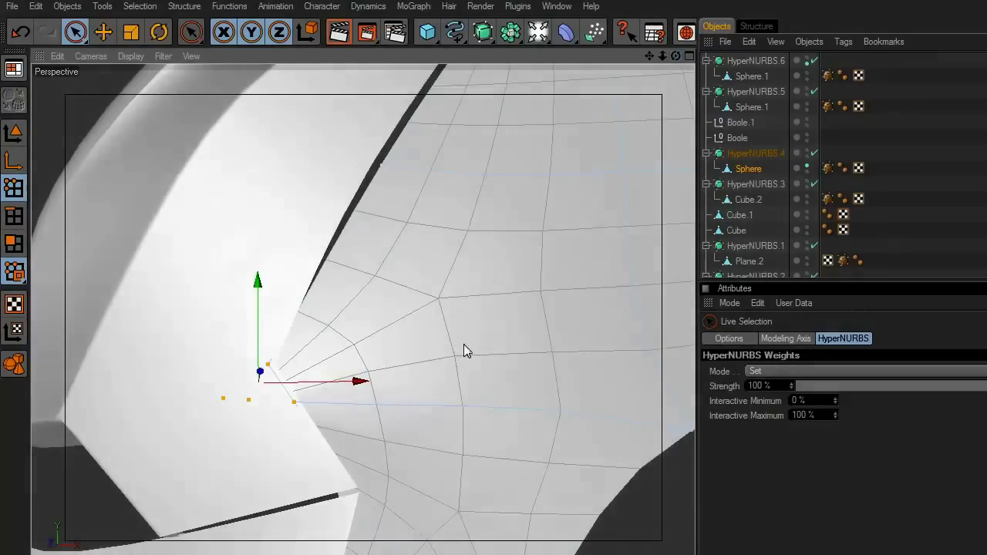
left_click_drag(366, 386, 370, 379)
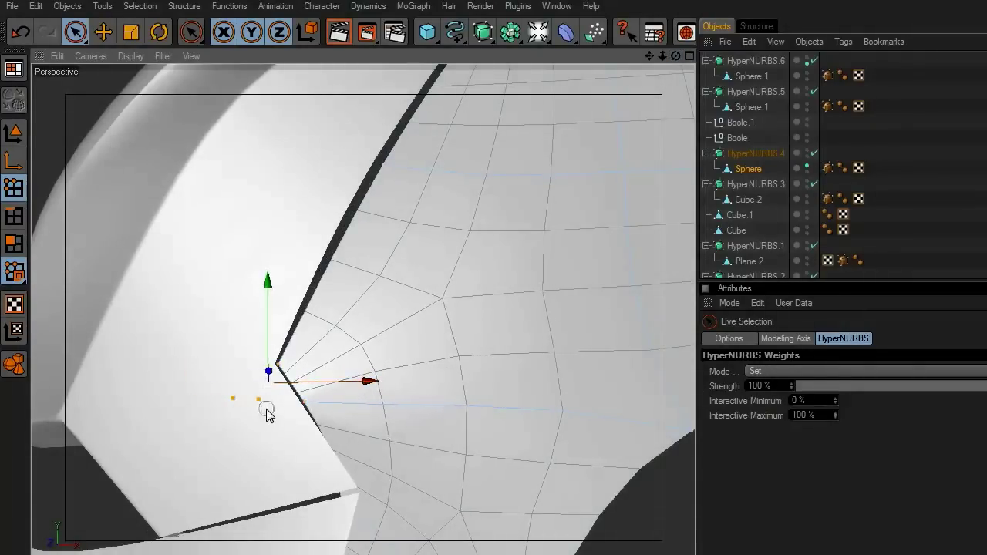
left_click_drag(270, 414, 266, 406)
Step: Move the skull's front point into the corner where the upper side piece meets the cheek piece, aligning it from several angles
left_click_drag(644, 135, 185, 389, "alt")
left_click(178, 430)
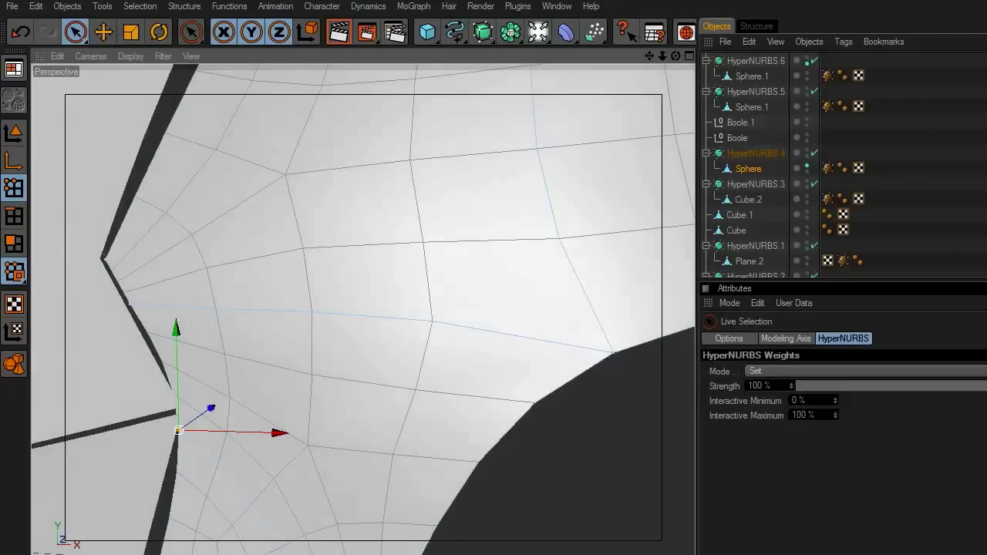
left_click_drag(179, 430, 197, 415)
left_click_drag(650, 58, 691, 132)
mouse_move(332, 314)
left_mouse_down()
mouse_move(327, 327)
mouse_move(334, 319)
left_mouse_up()
scroll(344, 313, "up", 4)
left_click_drag(675, 57, 567, 48)
left_click_drag(335, 409, 313, 414)
left_click_drag(679, 59, 605, 130)
left_click_drag(298, 374, 290, 376)
left_click_drag(277, 428, 283, 430)
left_click_drag(678, 57, 835, 2)
left_click_drag(491, 267, 483, 266)
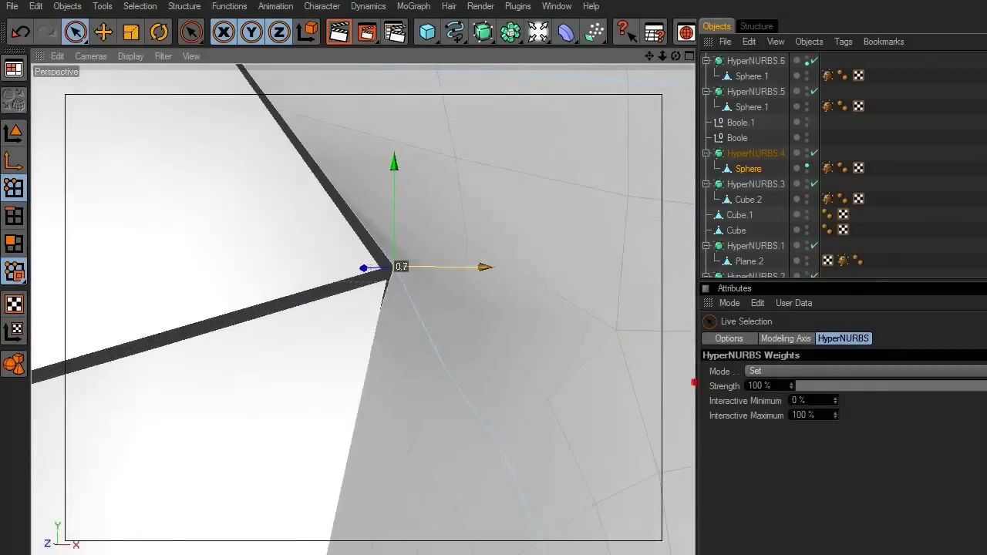
Step: Move the skull's lower front corner point in depth and sideways onto the cheek piece's rear edge
left_click_drag(651, 54, 524, 311)
left_click(331, 404)
left_click_drag(367, 392, 341, 397)
scroll(379, 421, "up", 4)
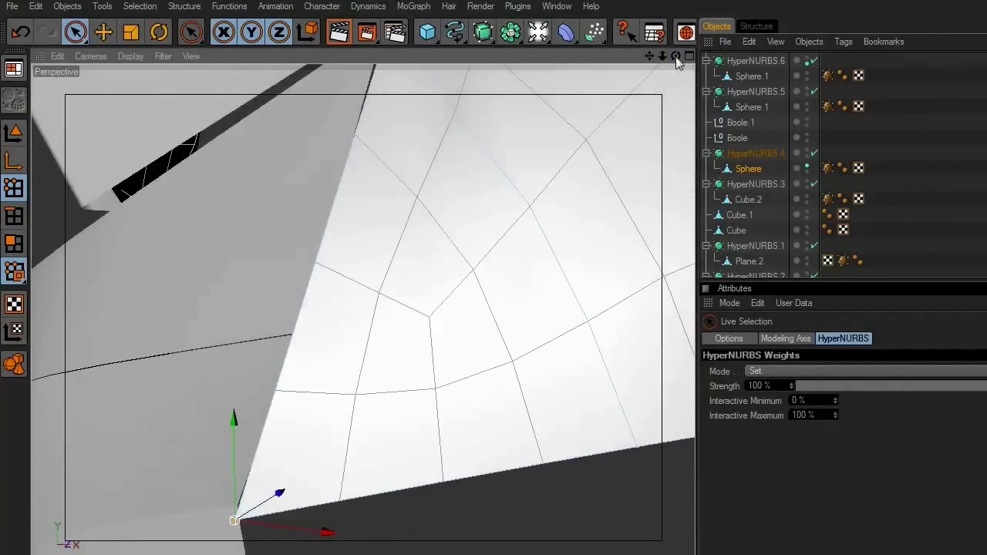
left_click_drag(675, 56, 540, 154)
mouse_move(315, 467)
left_mouse_down()
mouse_move(332, 455)
mouse_move(314, 468)
left_mouse_up()
left_click_drag(662, 56, 771, 58)
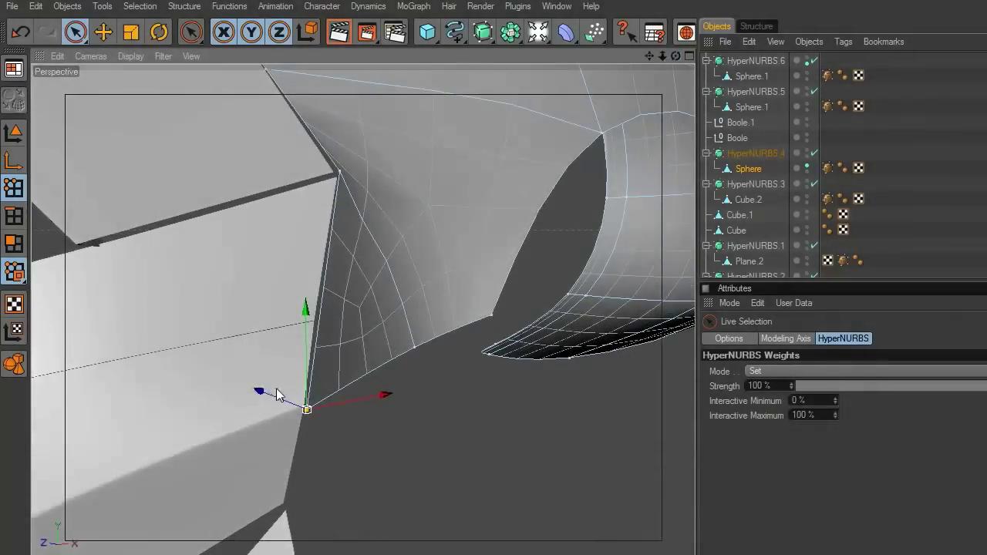
left_click_drag(263, 393, 256, 390)
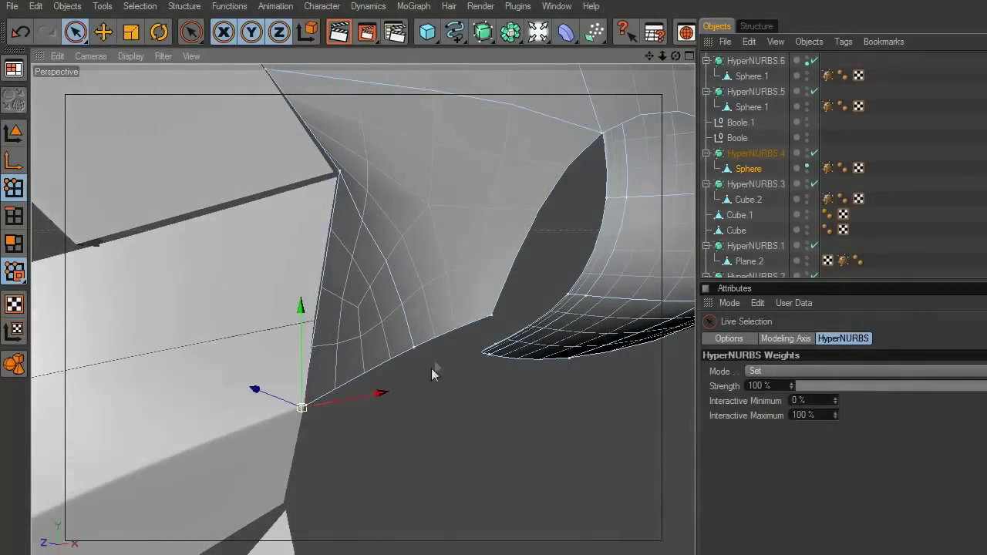
Step: Move the skull's front edge point midway up the side piece in depth to close the gap there
scroll(437, 390, "down", 4)
left_click(440, 405)
left_click_drag(650, 56, 771, 58)
left_click(166, 293)
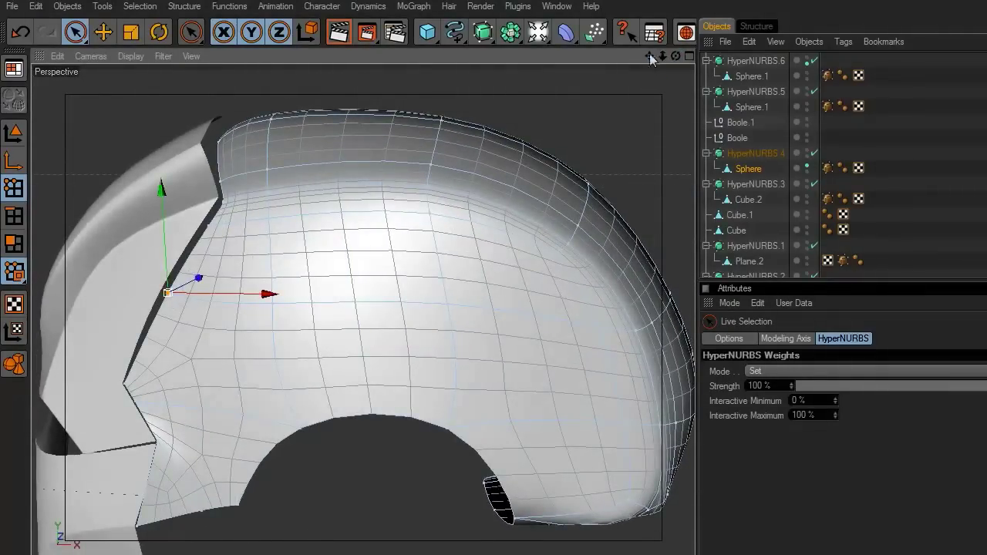
left_click_drag(653, 57, 770, 79)
scroll(607, 248, "up", 5)
left_click_drag(676, 66, 693, 384)
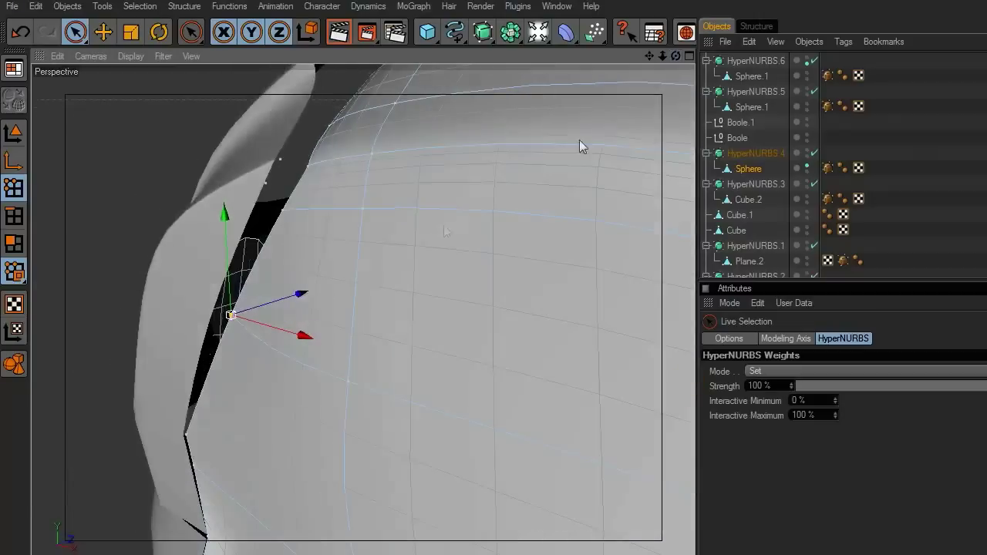
left_click_drag(300, 293, 278, 300)
Step: Move the upper front edge points of the skull in depth toward the side piece's rear edge, readjusting the midway point
left_click(278, 209)
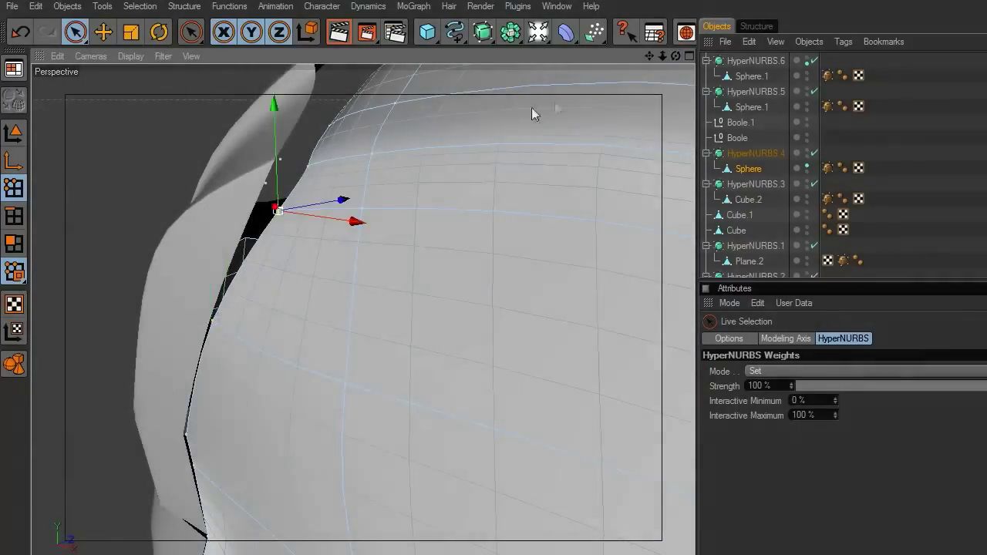
scroll(605, 124, "up", 3)
left_click_drag(649, 55, 683, 73)
left_click_drag(373, 223, 330, 244)
left_click(202, 363)
left_click_drag(281, 320, 297, 311)
left_click(333, 197)
left_click_drag(676, 56, 693, 100)
left_click_drag(358, 197, 330, 198)
Step: Deselect the skull in object mode and examine the whole helmet in perspective and against the side blueprint
scroll(446, 218, "down", 3)
left_click(14, 133)
left_click(404, 123)
scroll(486, 185, "down", 4)
left_click_drag(649, 56, 678, 56)
left_click_drag(629, 74, 615, 78)
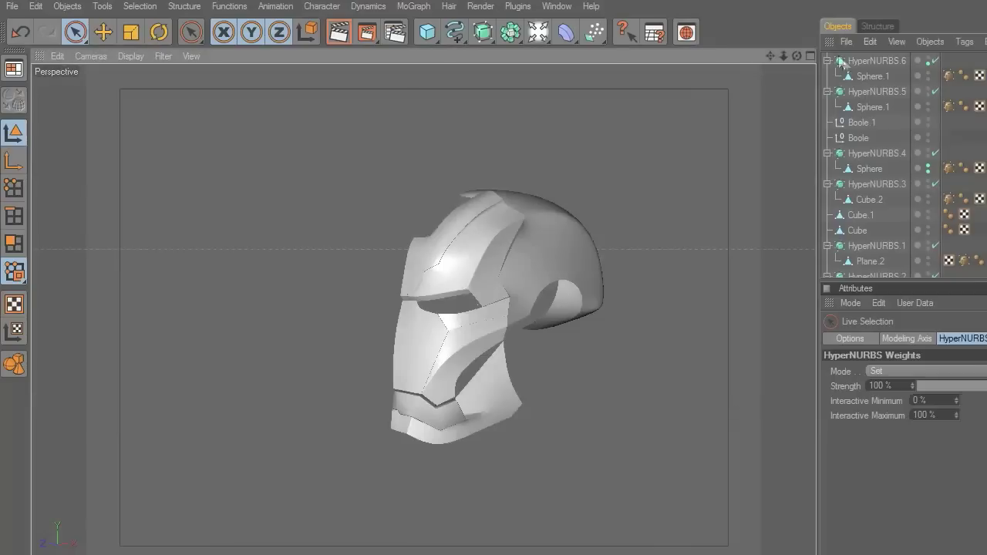
left_click_drag(797, 56, 756, 63)
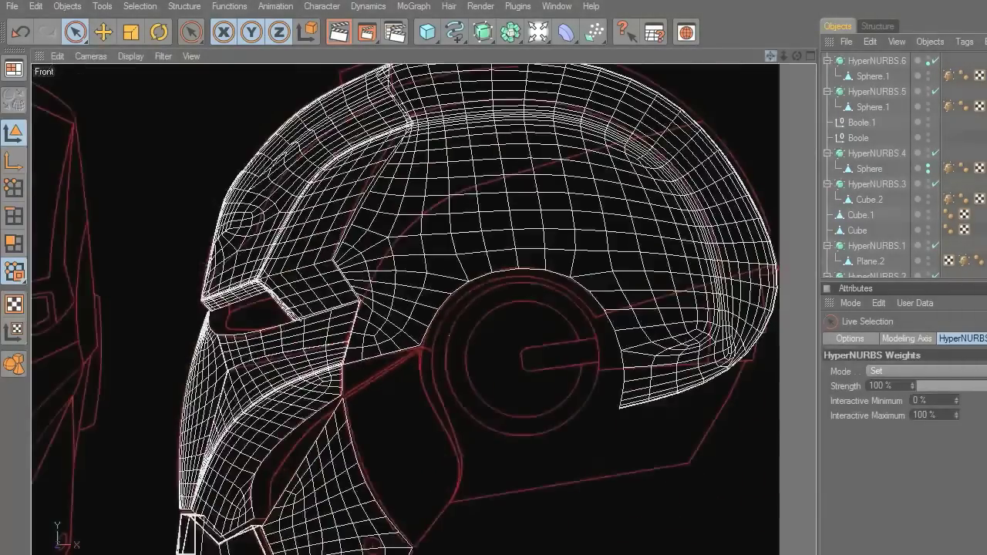
left_click_drag(770, 56, 615, 65)
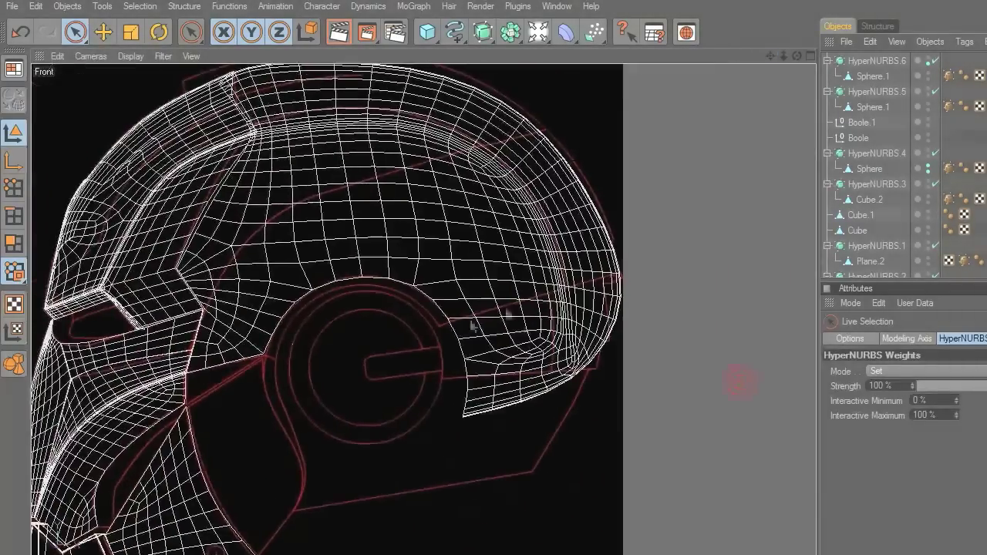
Step: Turn off the skull's HyperNURBS smoothing and switch to point mode, briefly hiding the skull to check the blueprint behind it
left_click(615, 292)
left_click(935, 153)
scroll(752, 240, "up", 2)
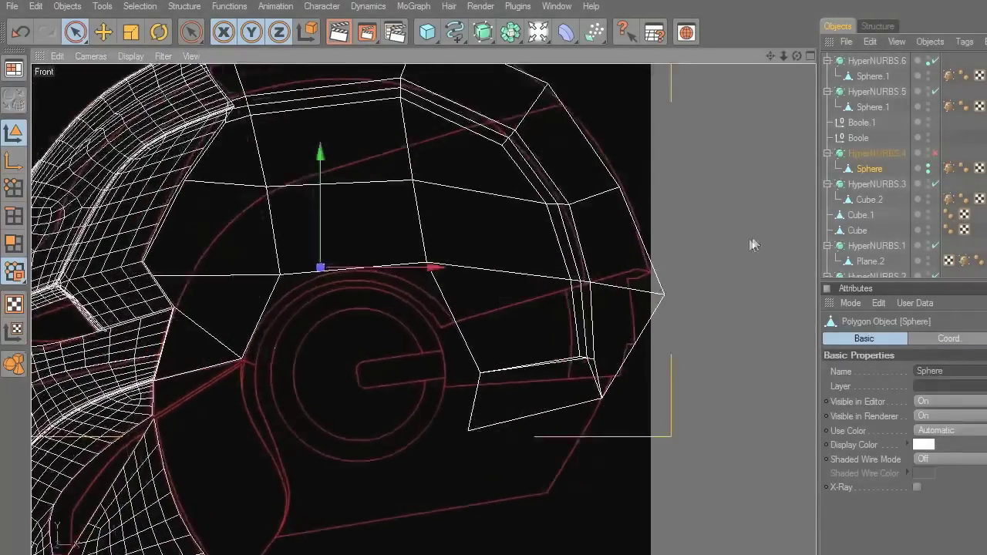
left_click(755, 236)
left_click(927, 166)
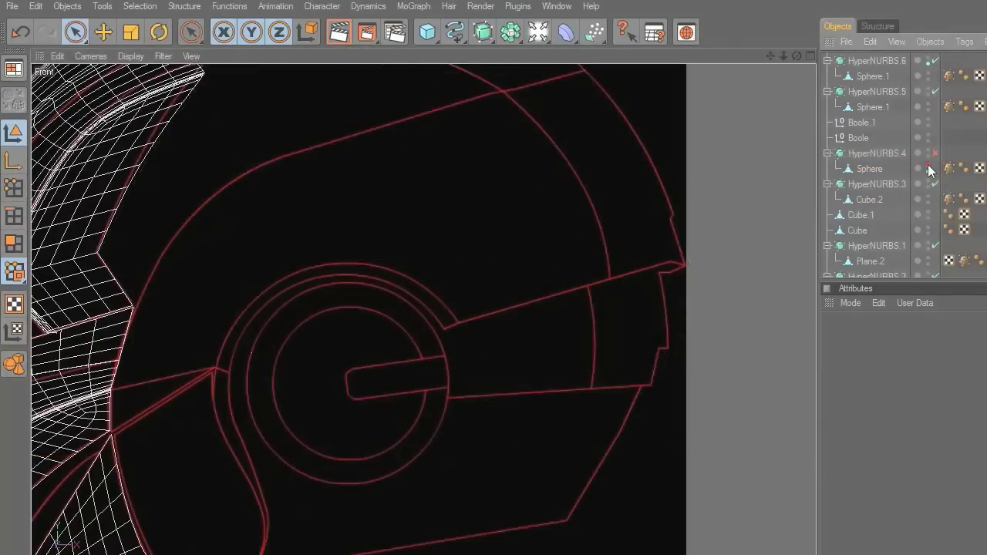
left_click(928, 166)
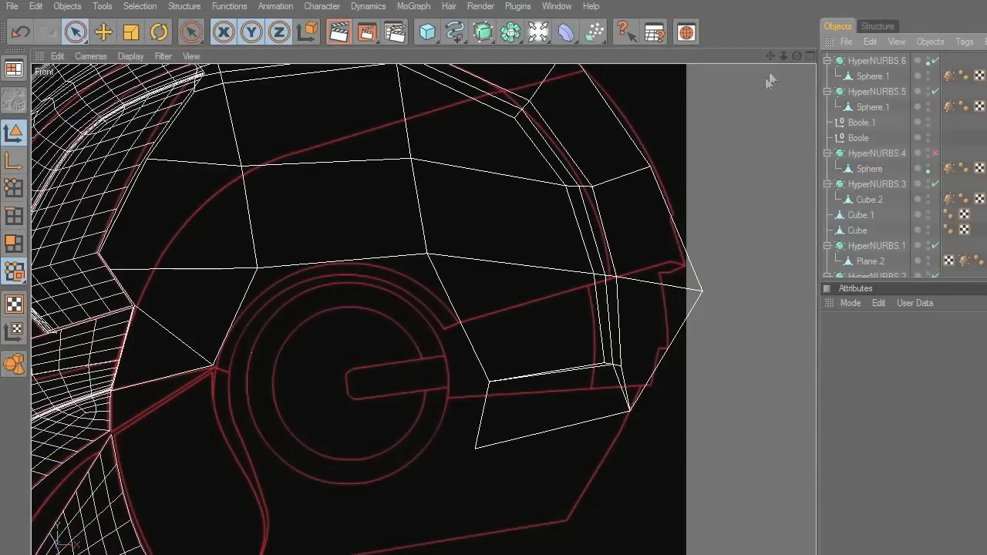
left_click_drag(771, 55, 689, 73)
left_click(17, 193)
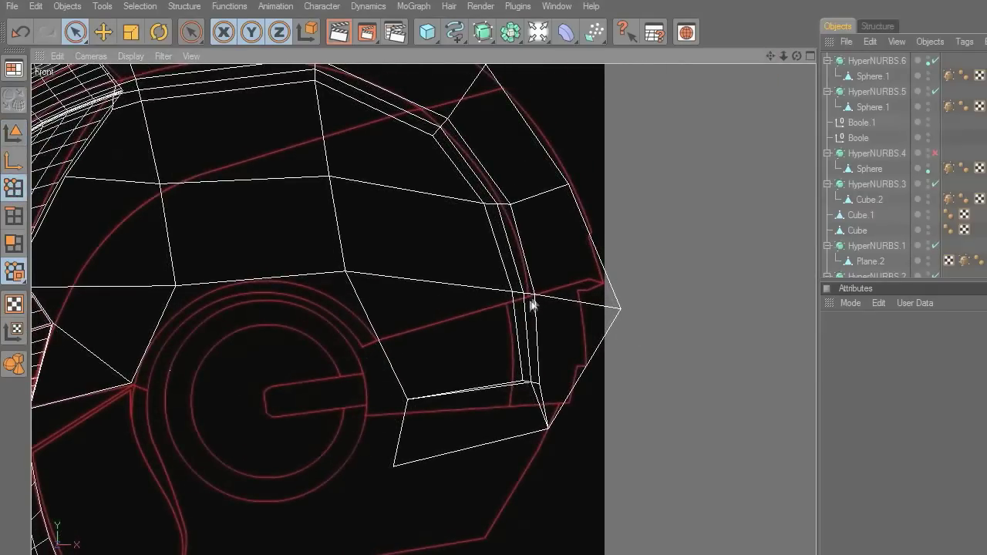
Step: Knife line cuts across the skull's rear lower polygons along the slanted blueprint line, from the ear opening's edge to the back contour
left_click(574, 248)
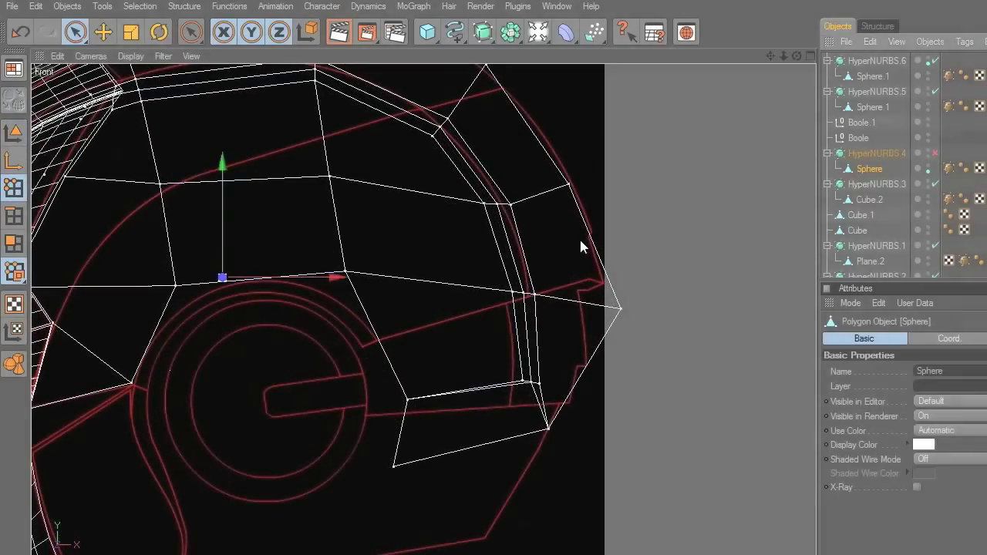
right_click(580, 241)
left_click(617, 407)
scroll(606, 383, "up", 4)
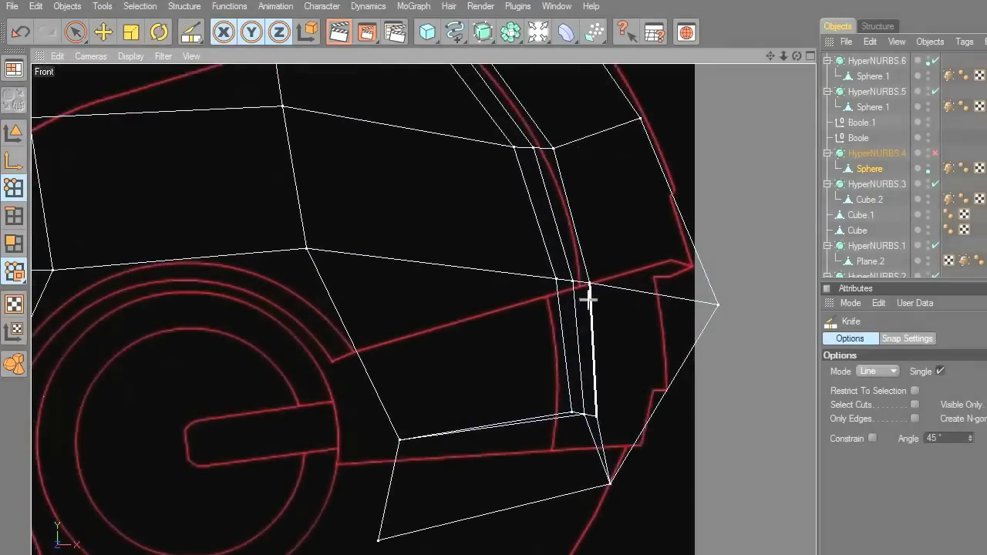
left_click_drag(588, 282, 269, 379)
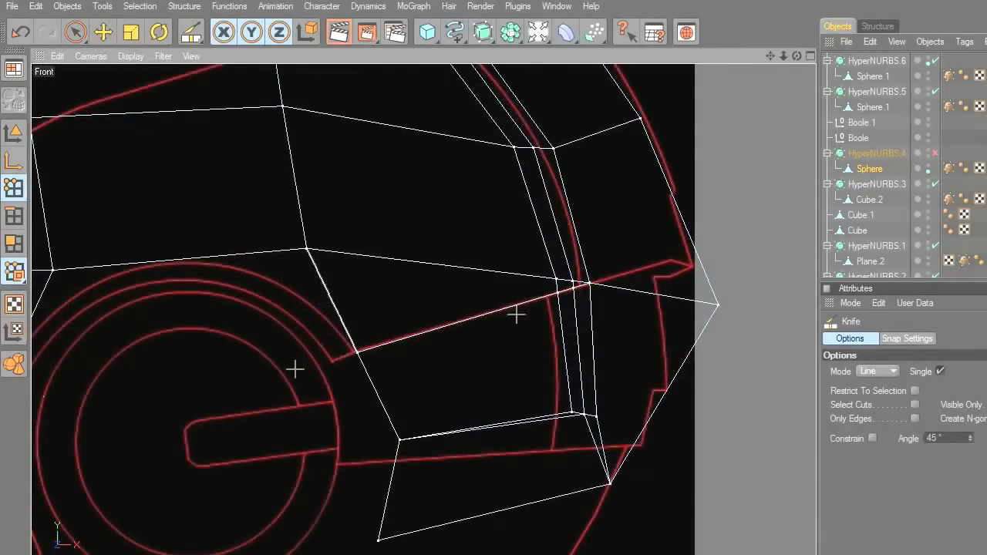
left_click_drag(589, 285, 781, 234)
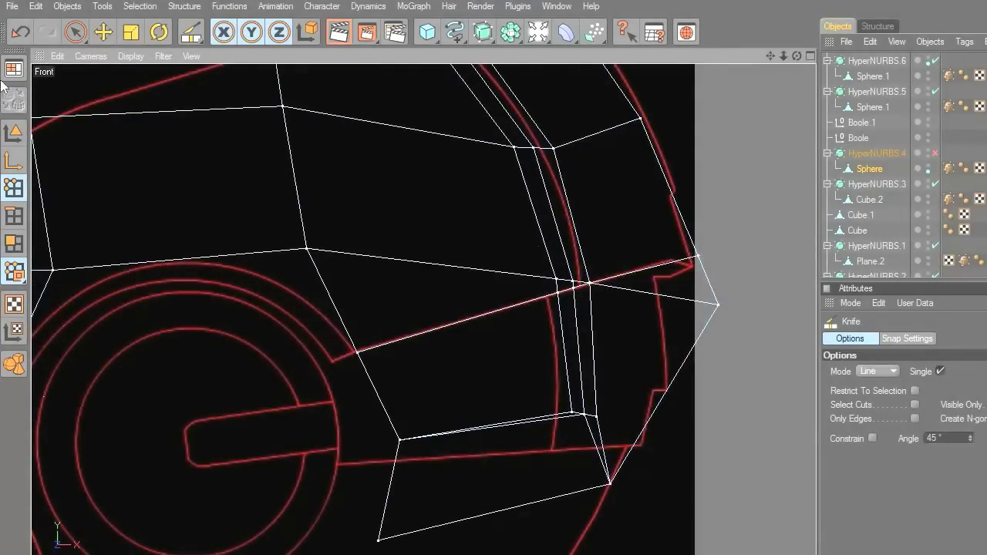
Step: Select the skull polygons below the slanted knife cut and delete them
left_click(75, 32)
left_click(14, 244)
left_click(398, 426)
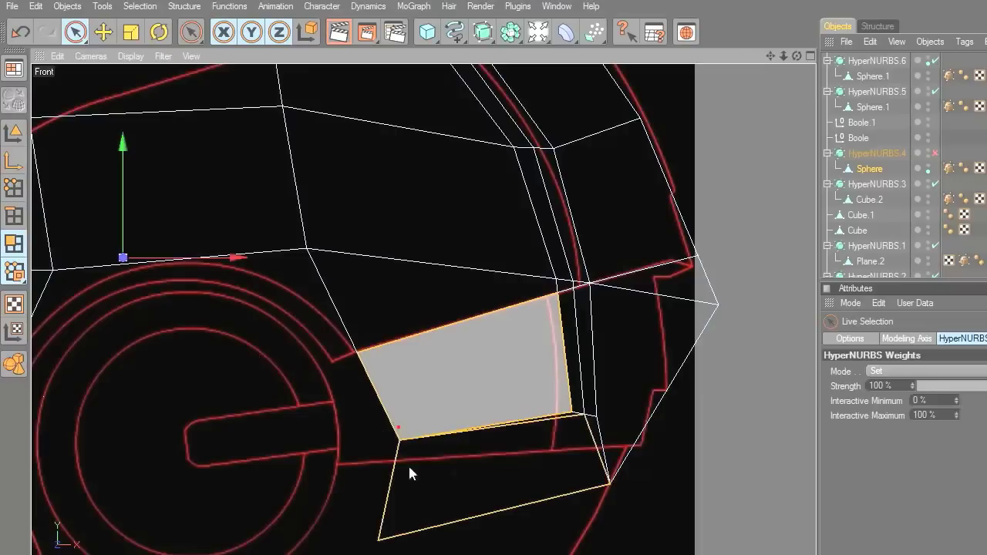
left_click(687, 275)
key("Delete")
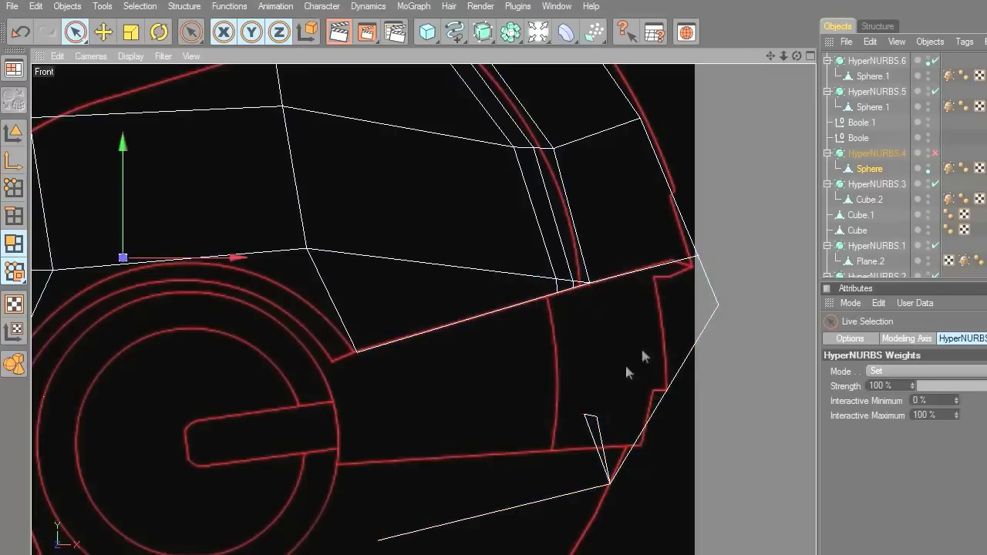
Step: Delete the stray points left below the slanted cut, including the one outside the helmet's back contour
left_click(14, 187)
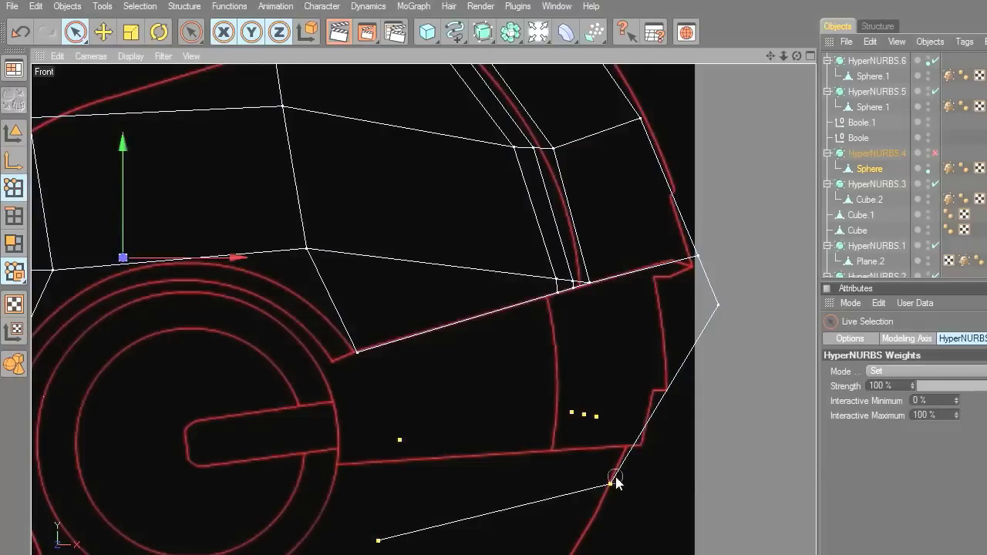
left_click_drag(718, 302, 718, 304)
key("Delete")
left_click(717, 306)
key("Delete")
left_click(849, 338)
left_click(717, 309)
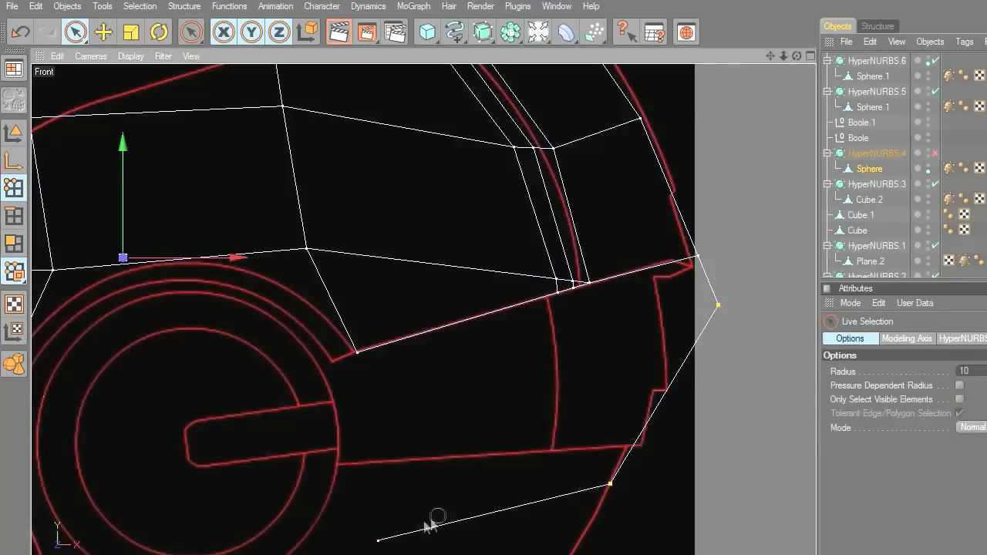
key("Delete")
Step: Turn the skull's HyperNURBS smoothing back on and sharpen the ear opening's rear corner point with a 100% HyperNURBS weight
scroll(563, 435, "down", 4)
left_click(934, 154)
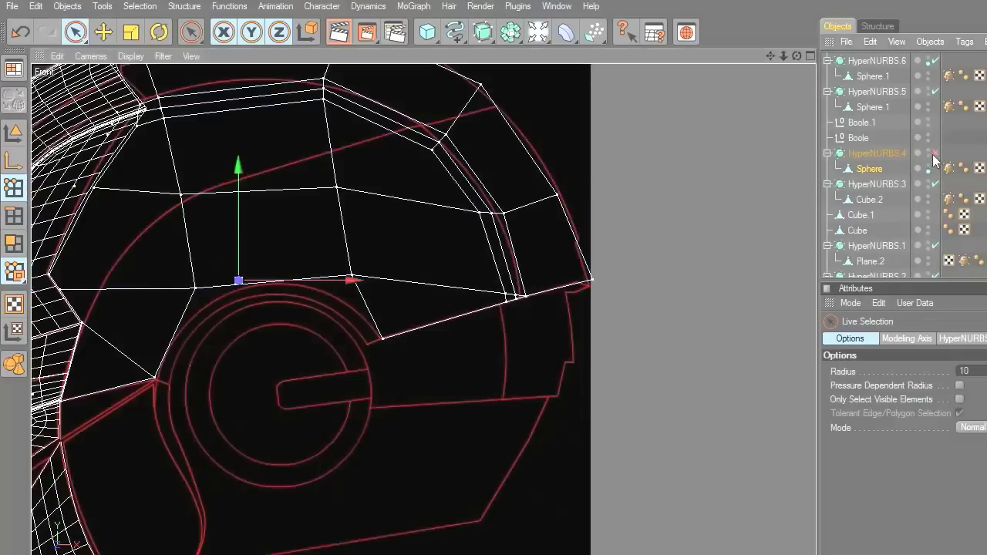
scroll(691, 299, "up", 2)
left_click(388, 324)
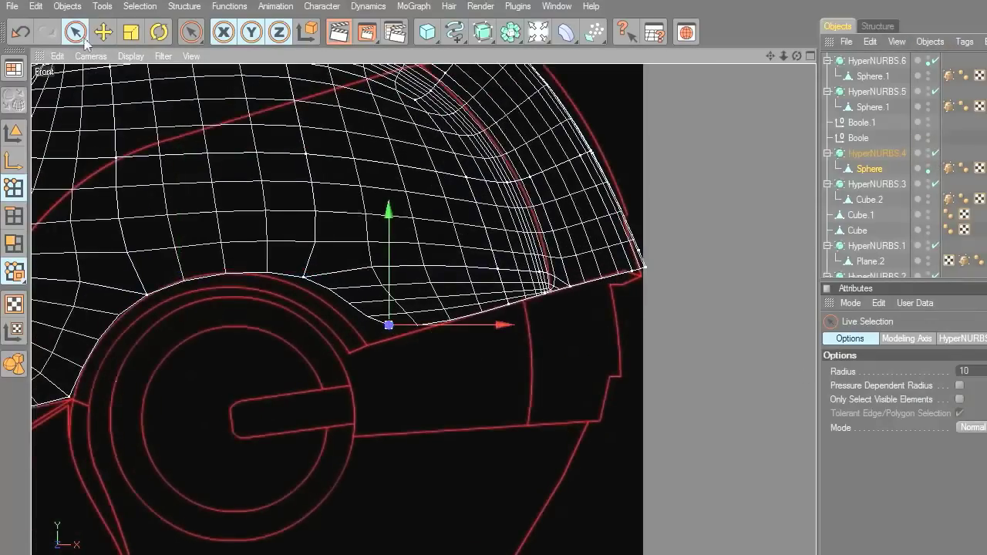
left_click(961, 339)
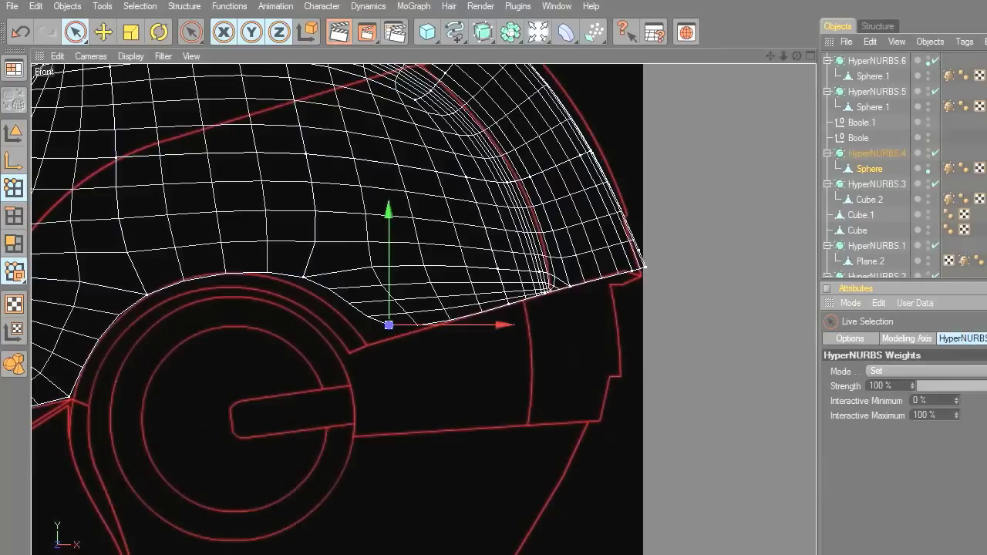
scroll(709, 293, "down", 4)
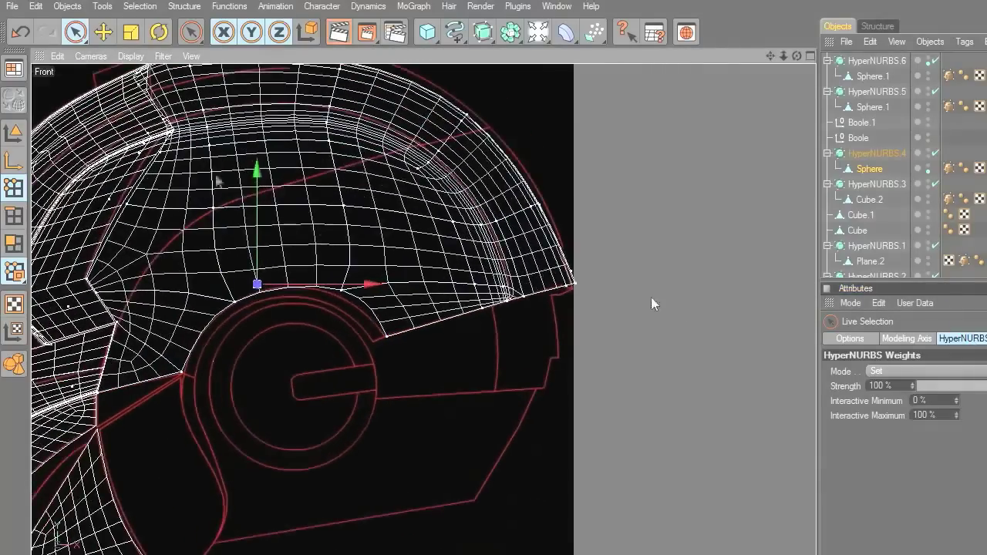
Step: Deselect the skull in object mode and examine its trimmed lower edge against the side blueprint
left_click(102, 32)
left_click(14, 132)
left_click(741, 381)
scroll(740, 324, "down", 3)
left_click(739, 382)
scroll(525, 282, "up", 4)
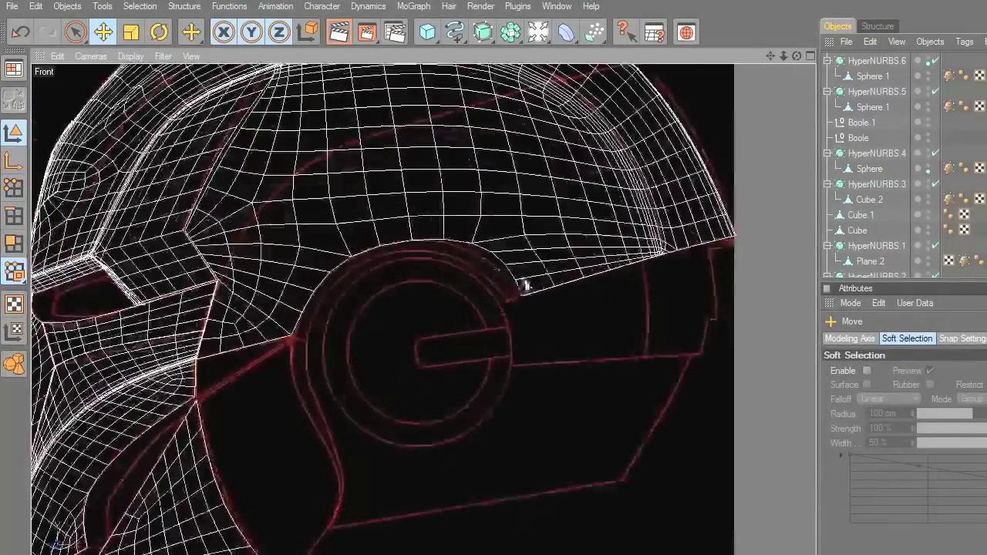
Step: Move the skull's upper rear point on the ear opening toward the front until the edge follows the blueprint arc
left_click(874, 169)
scroll(535, 273, "up", 3)
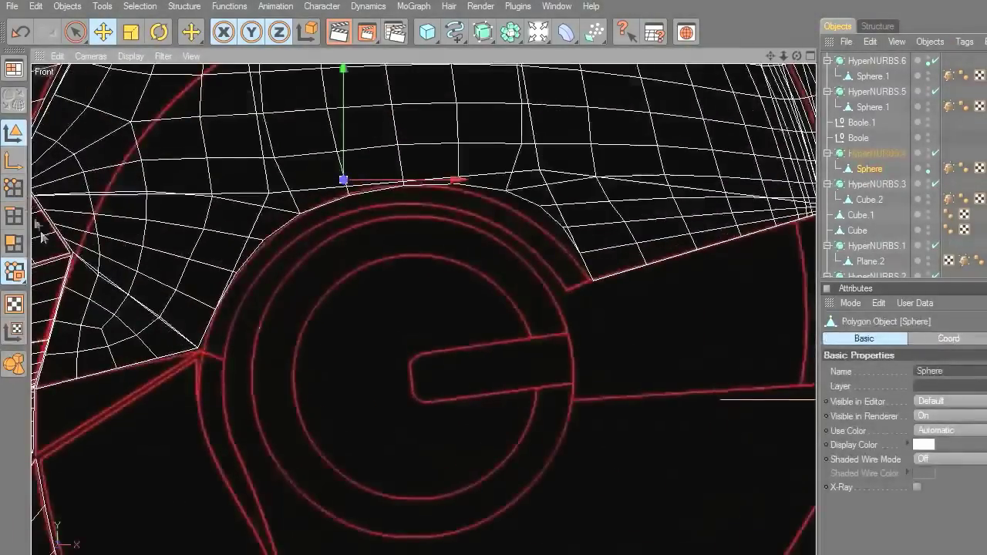
left_click(13, 189)
left_click(506, 191)
mouse_move(539, 190)
left_mouse_down()
mouse_move(503, 189)
mouse_move(523, 190)
left_mouse_up()
left_click_drag(489, 84, 490, 91)
left_click_drag(545, 189, 536, 190)
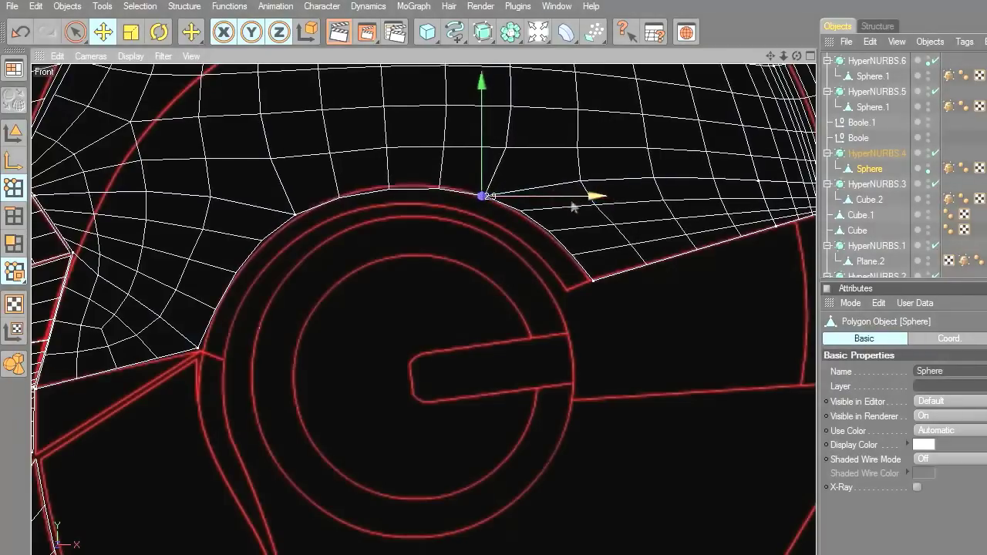
Step: Nudge the ear opening's upper front point vertically and align its lower front corner point horizontally with the blueprint circle
left_click(295, 216)
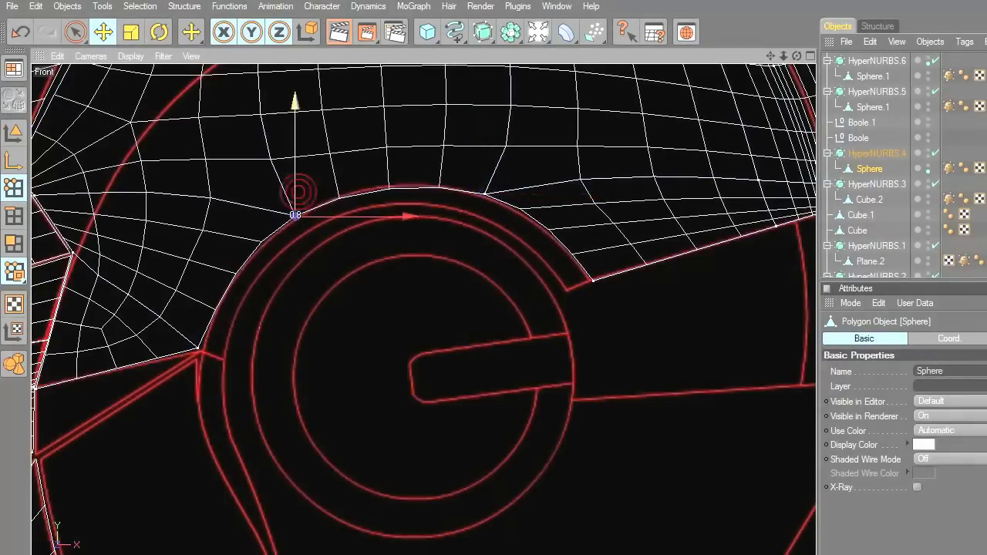
left_click(478, 267)
left_click(198, 349)
left_click_drag(225, 348, 227, 348)
left_click(334, 325)
scroll(415, 361, "down", 5)
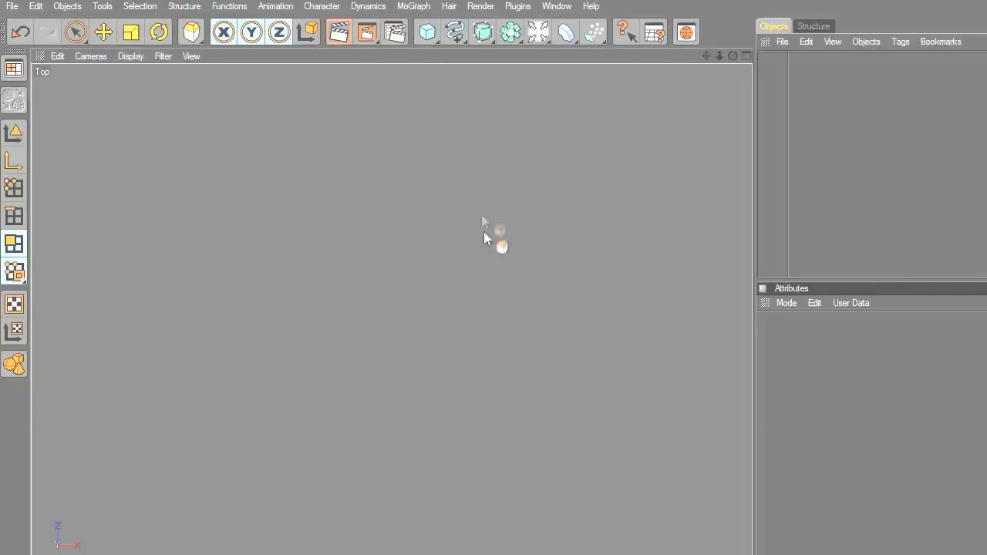
Step: Add a plane with 4 width segments and 4 height segments to the empty scene and make it editable
left_click(427, 31)
left_click(559, 81)
double_click(848, 400)
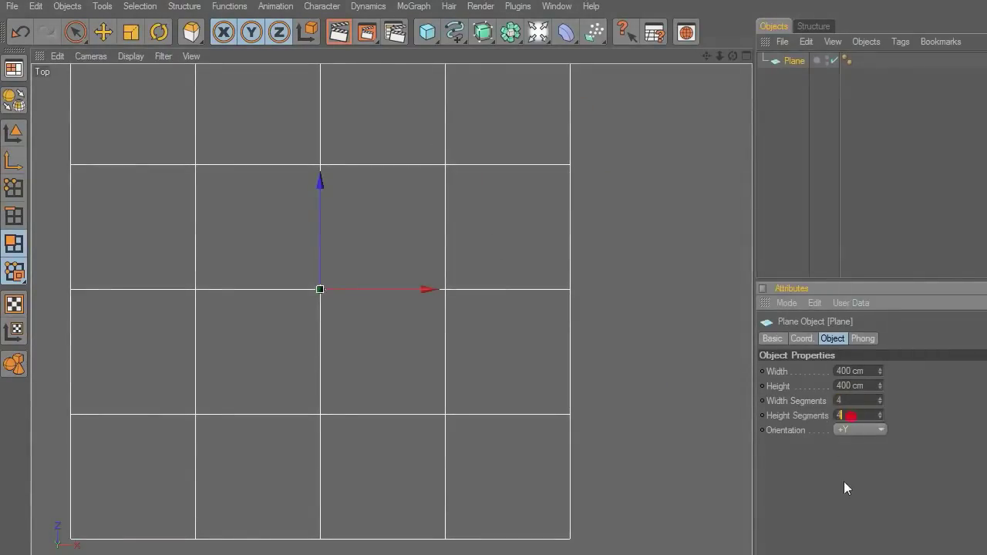
type("4")
left_click(844, 484)
left_click(22, 112)
Step: Add a circle spline over the plane as a rounding guide
middle_click(378, 223)
middle_click(385, 230)
left_click_drag(457, 34, 502, 102)
scroll(540, 125, "down", 1)
Step: Select all plane points except the four outer edge midpoints and scale them inward until the neighbouring edge points meet the circle
left_click(790, 79)
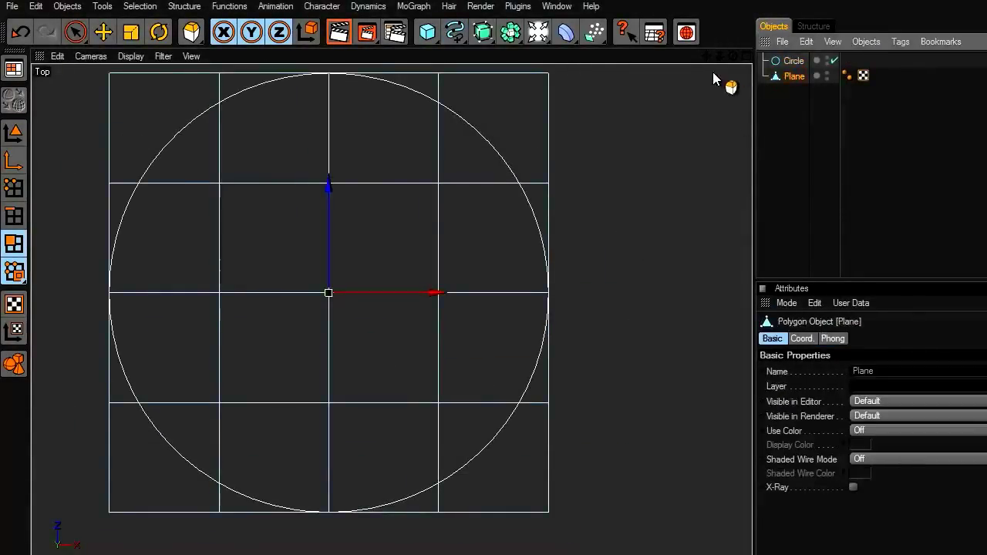
left_click_drag(707, 56, 771, 99)
left_click(18, 184)
left_click_drag(75, 32, 140, 55)
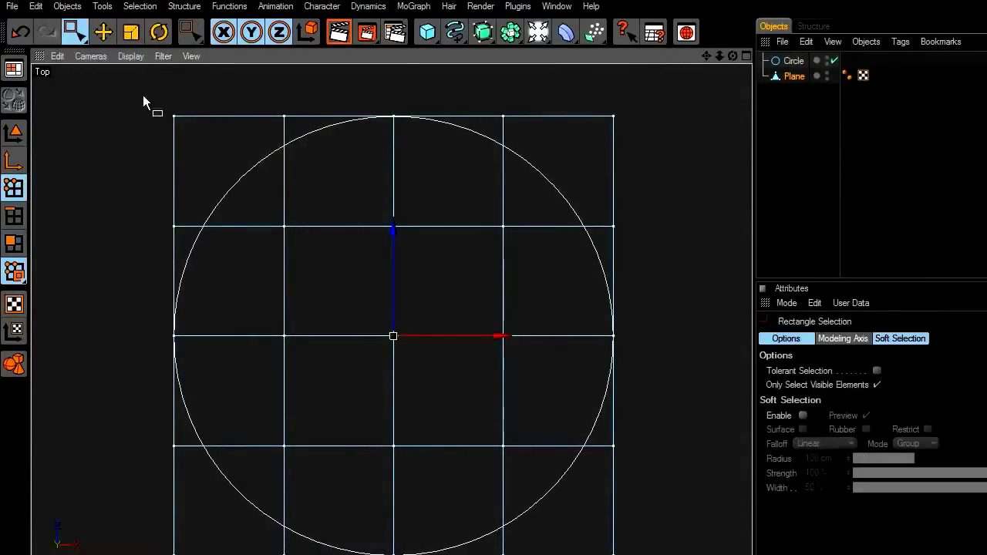
left_click_drag(137, 98, 638, 459)
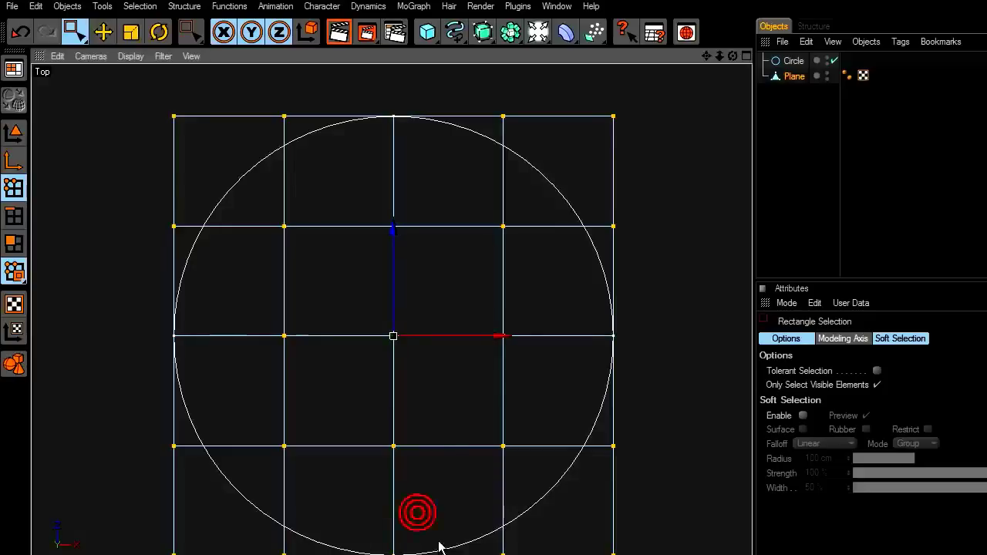
left_click(134, 37)
left_click_drag(739, 381, 717, 382)
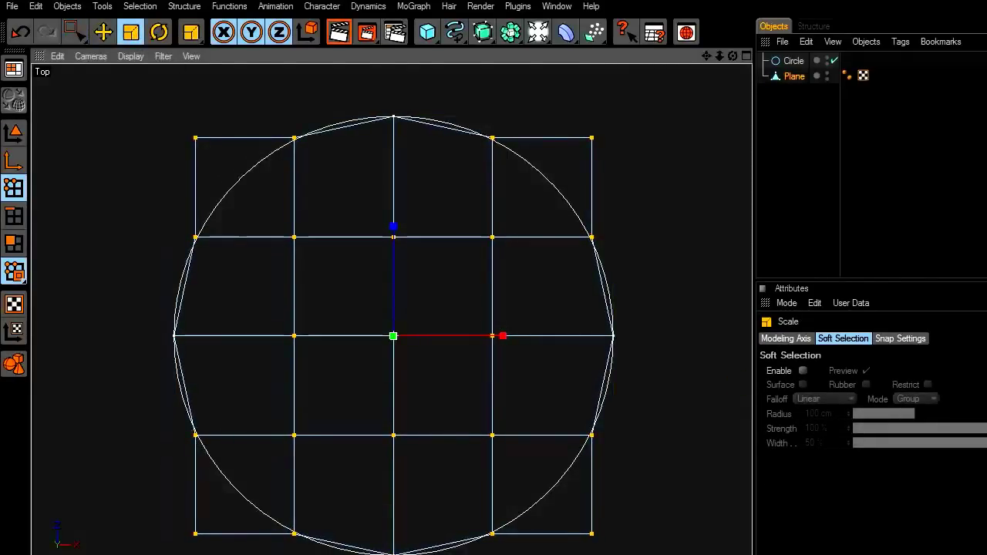
Step: Place the plane inside a HyperNURBS object and scale the selected points slightly inward
left_click(484, 32)
left_click_drag(794, 91, 802, 70)
left_click_drag(740, 381, 734, 381)
left_click_drag(76, 37, 107, 51)
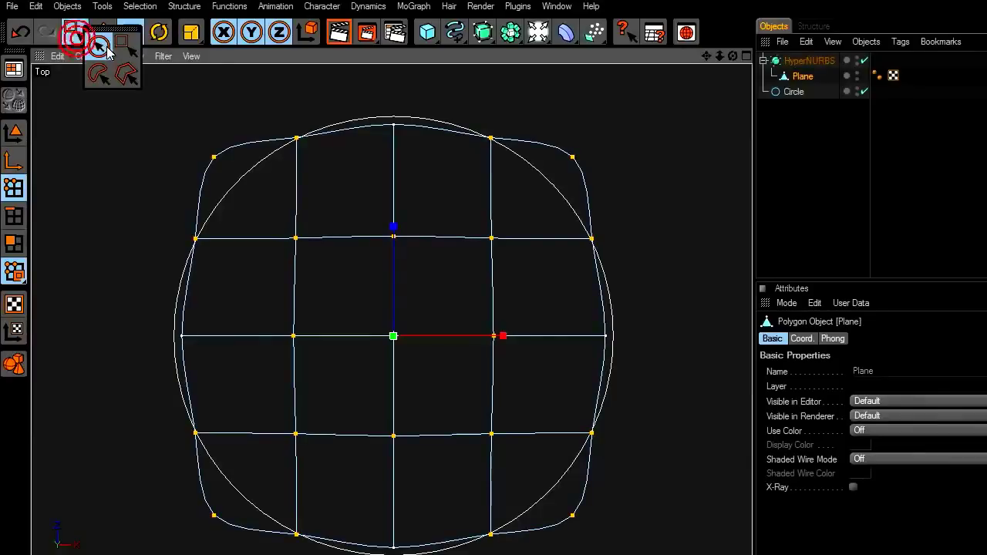
left_click(105, 49)
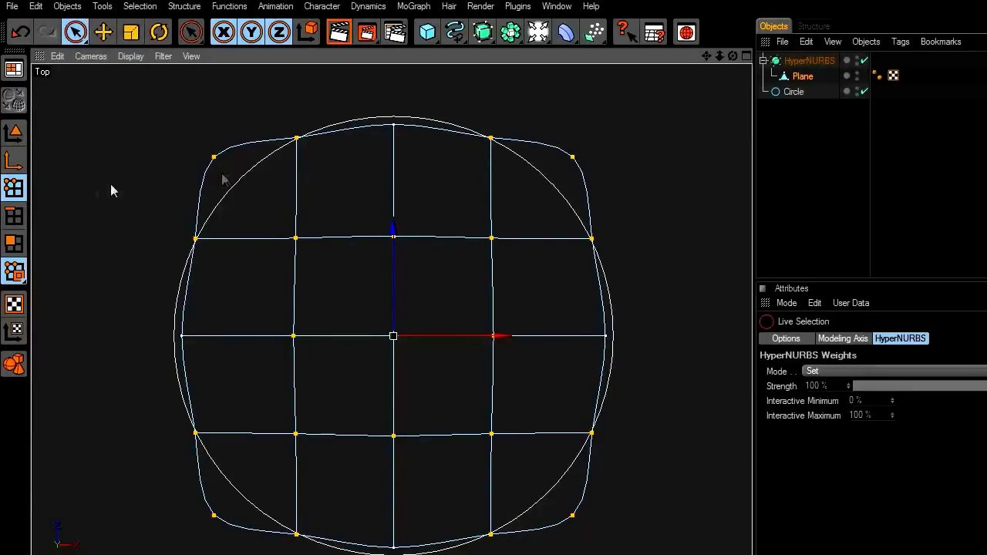
Step: Enlarge the whole plane slightly to bring its edge midpoints near the circle, and scale the selected points back inward
left_click(15, 134)
left_click(131, 33)
left_click_drag(517, 205, 528, 203)
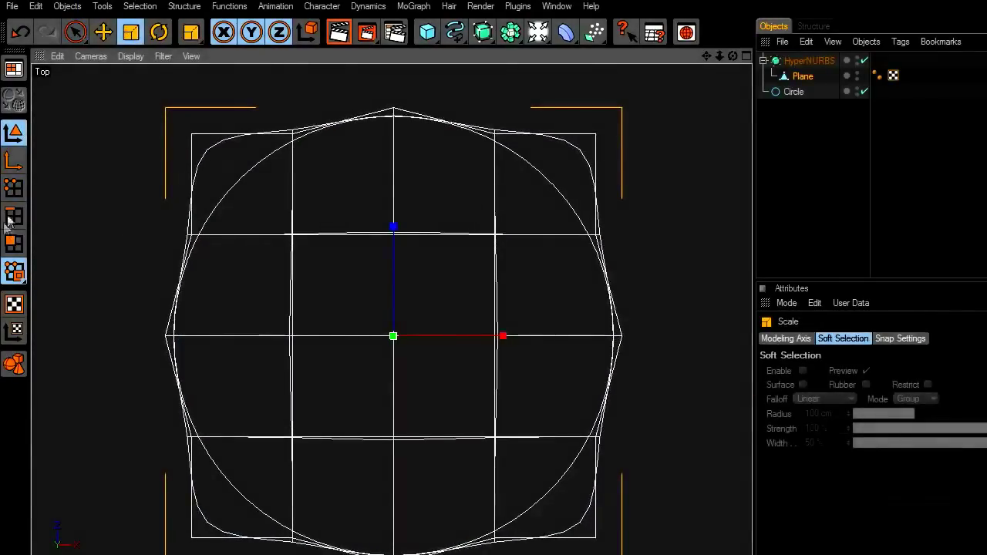
left_click(14, 189)
left_click_drag(476, 242, 458, 244)
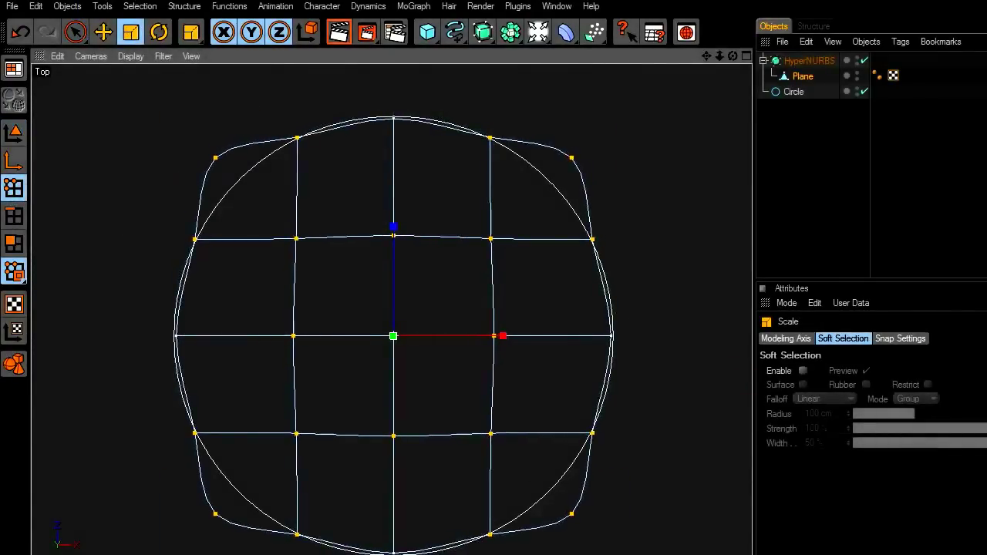
Step: Select the plane's four corner points and scale them inward onto the circle
left_click(75, 33)
left_click(571, 160)
left_click(216, 162, "shift")
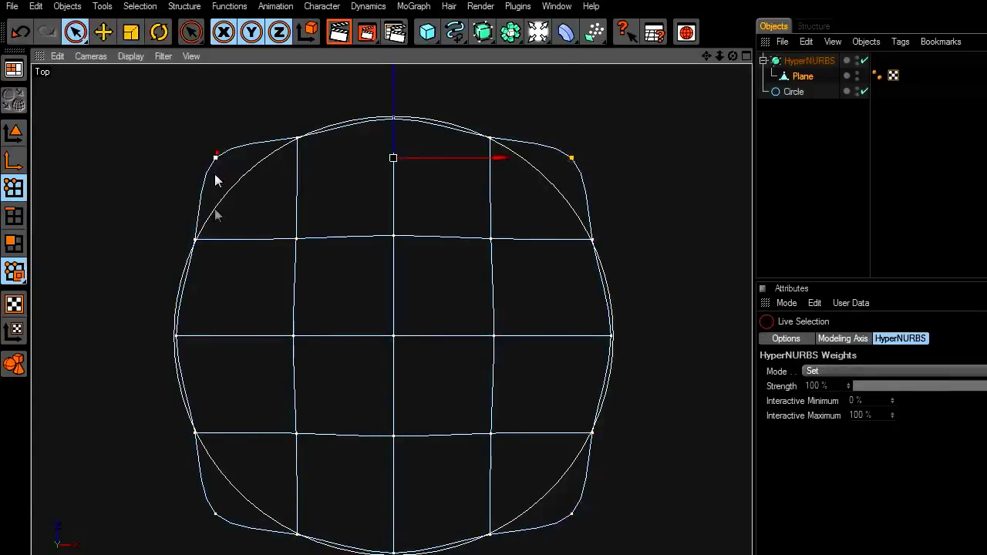
left_click(215, 515, "shift")
left_click(129, 37)
left_click_drag(746, 381, 720, 381)
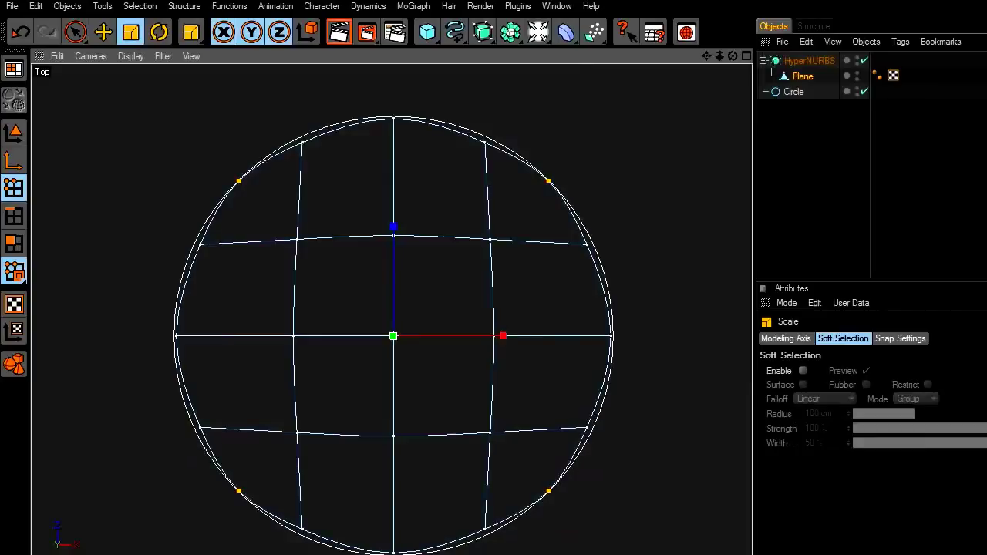
Step: Move the rim point pair beside the top midpoint upward and the pair beside the right midpoint outward onto the circle
left_click(75, 30)
left_click(484, 142)
left_click(303, 141, "shift")
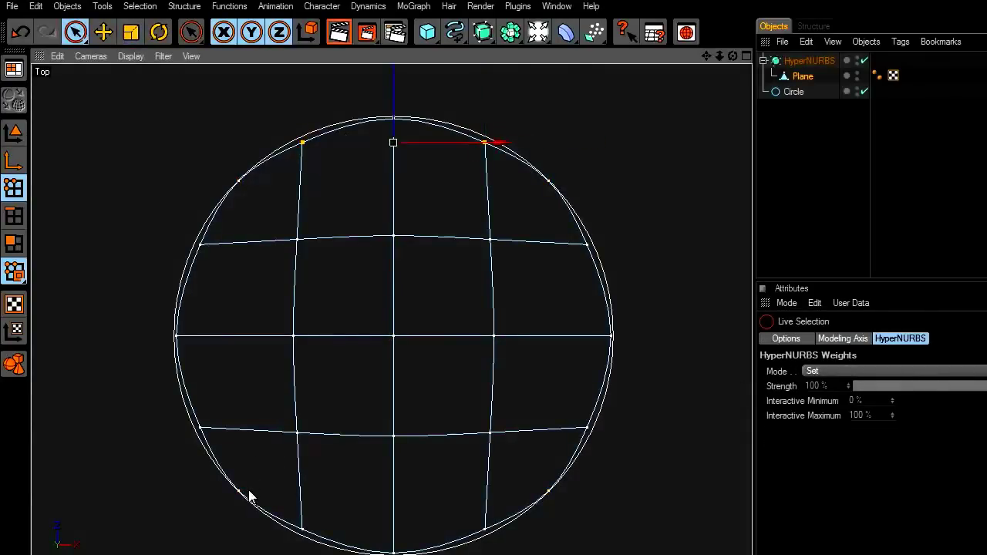
left_click_drag(393, 97, 394, 86)
left_click(410, 139)
left_click(588, 245)
left_click(586, 426, "shift")
left_click_drag(629, 334, 637, 336)
Step: Move the rim point pair beside the bottom midpoint downward and the pair beside the left midpoint outward onto the circle
left_click(485, 530)
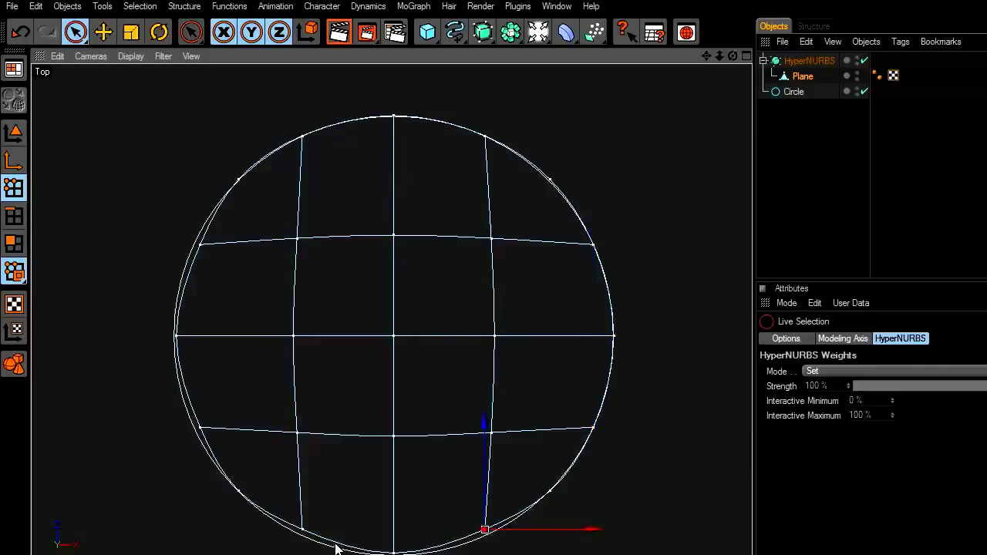
left_click(303, 531, "shift")
left_click_drag(393, 423, 393, 429)
left_click(279, 395)
left_click(202, 245)
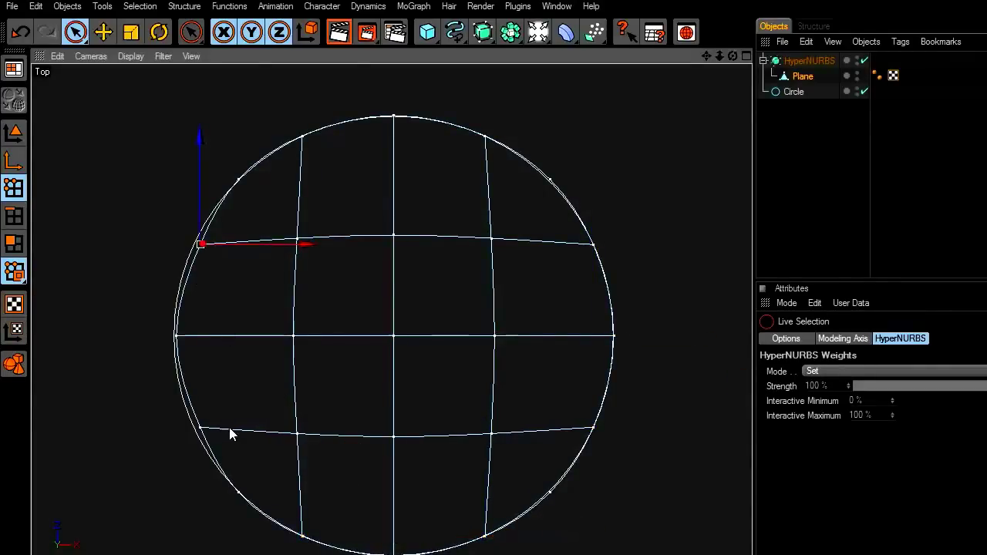
left_click(200, 429, "shift")
left_click_drag(282, 334, 272, 336)
left_click(420, 239)
scroll(496, 263, "down", 1)
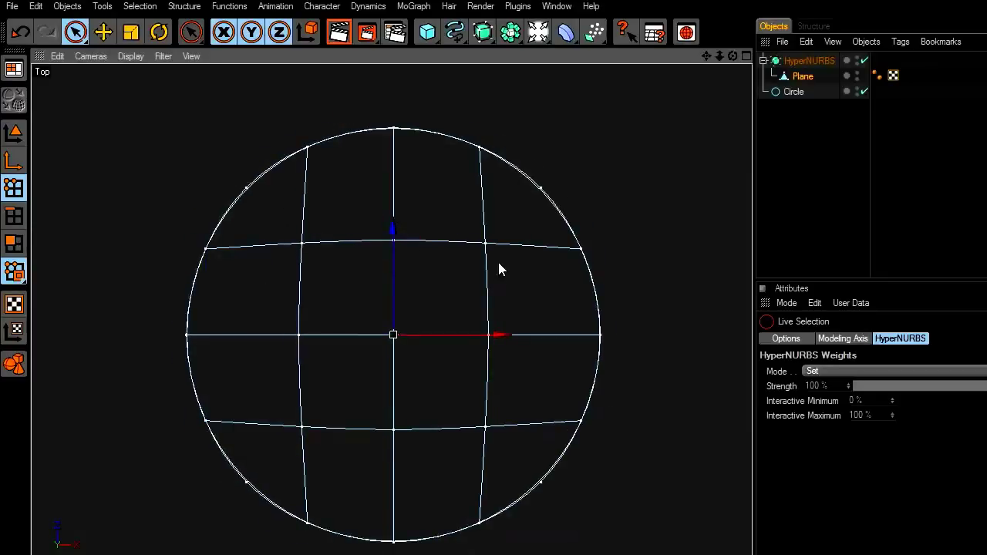
Step: Delete the Circle spline and turn off the HyperNURBS object's smoothing
left_click(790, 91)
key("Delete")
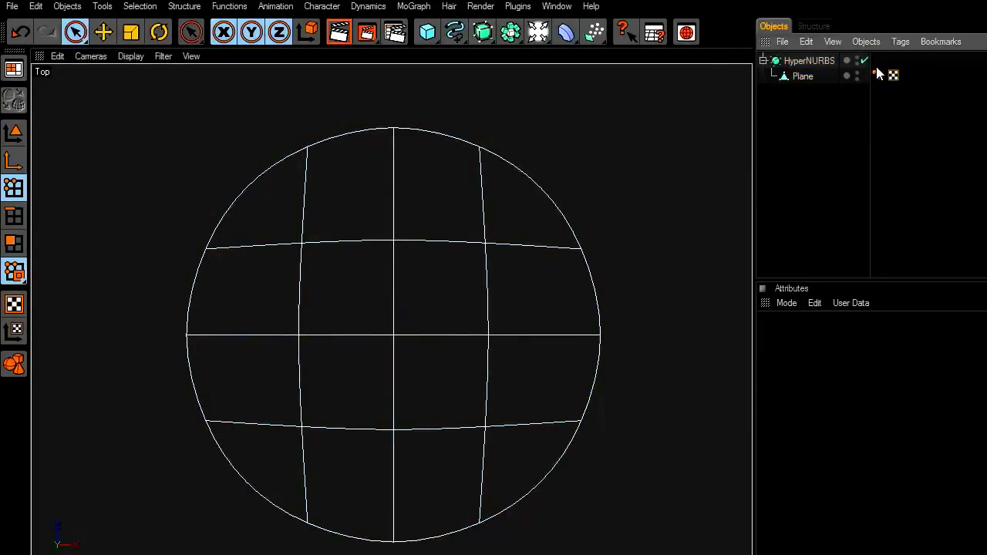
left_click(863, 61)
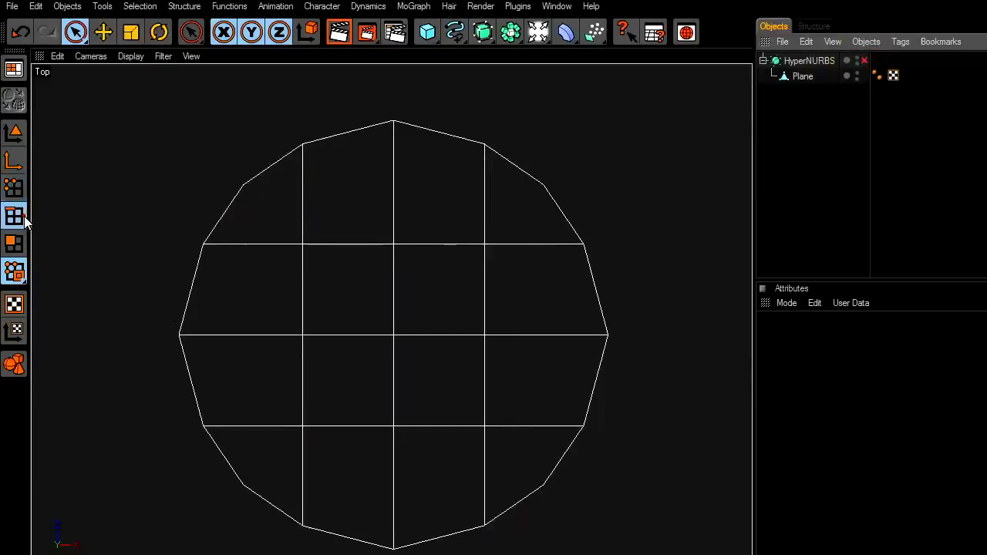
Step: Bevel the plane's two edges running from the centre to the rim along positive X, with subdivision 2 and about 42 cm inner offset
left_click(76, 31)
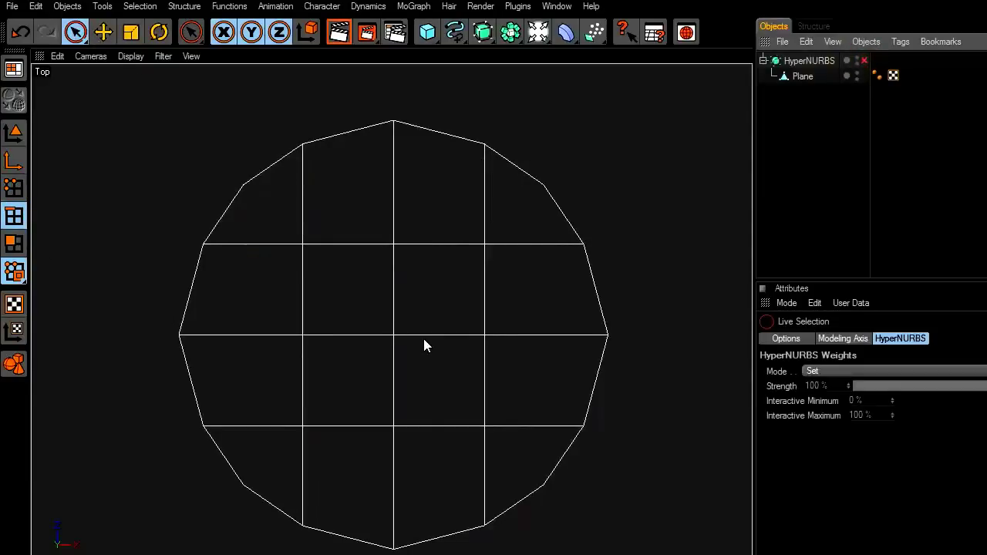
left_click(801, 75)
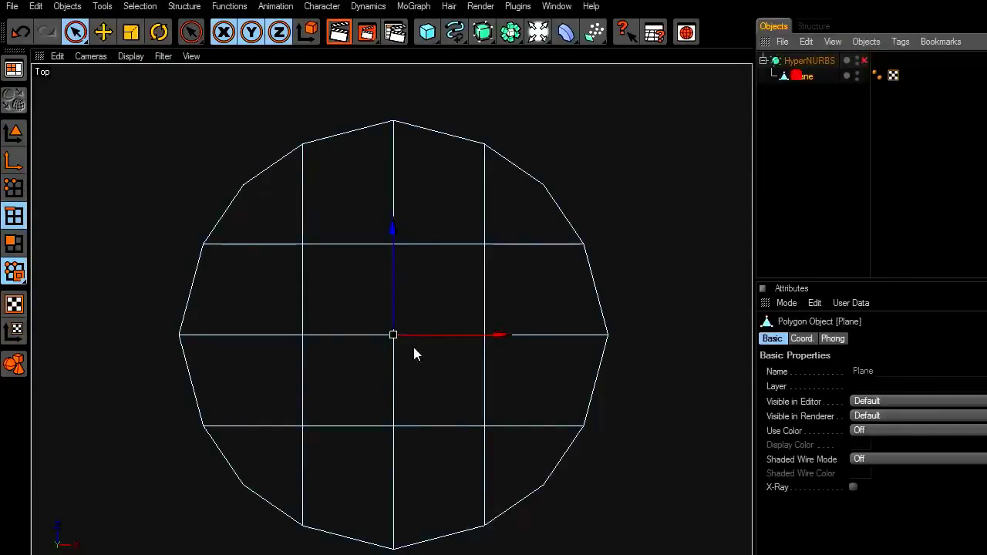
left_click(437, 337)
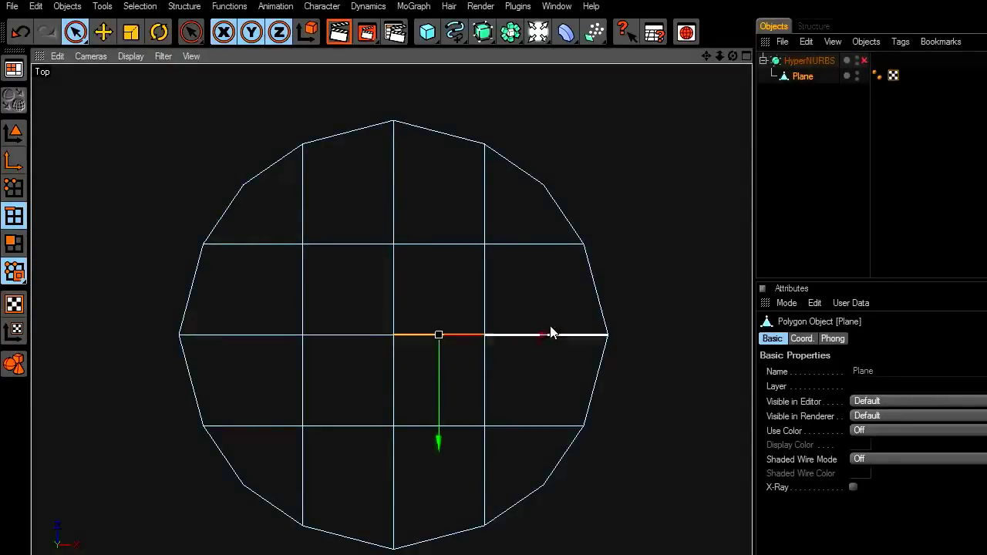
left_click(569, 336, "shift")
left_click_drag(708, 58, 600, 27)
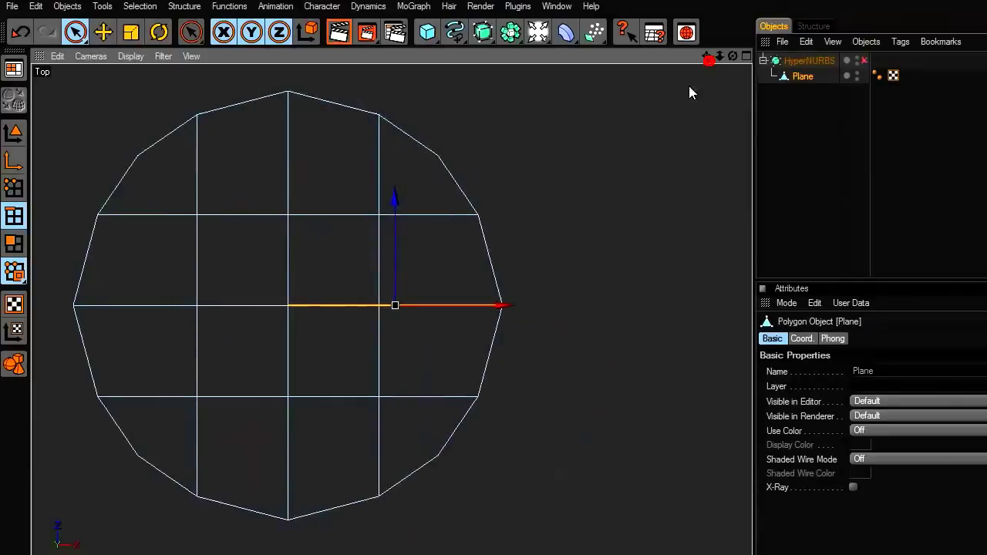
scroll(613, 297, "up", 3)
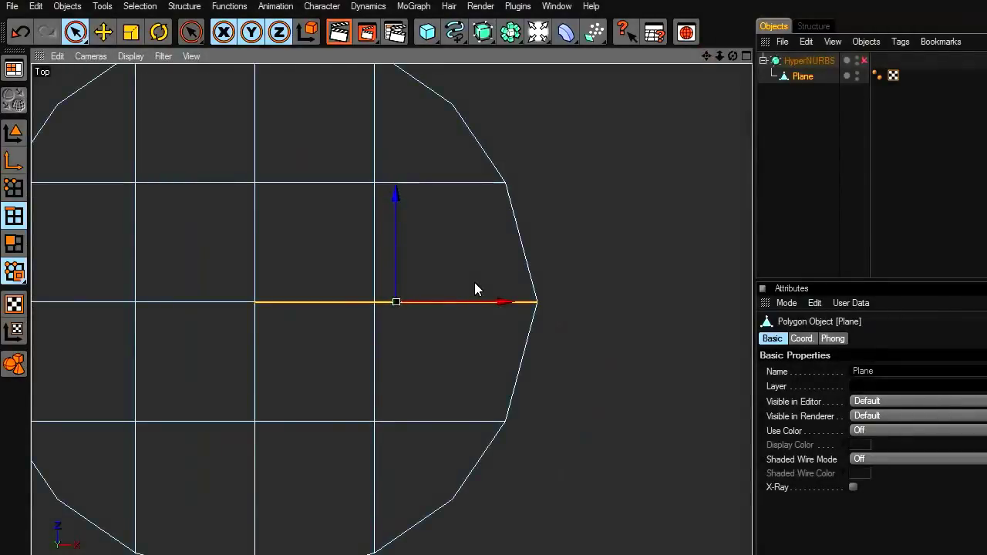
right_click(298, 269)
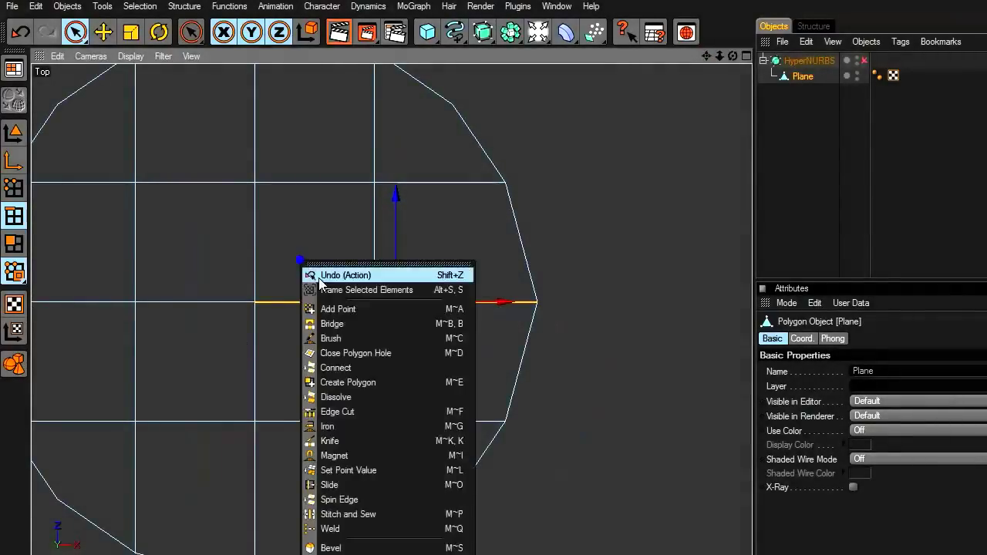
left_click(349, 546)
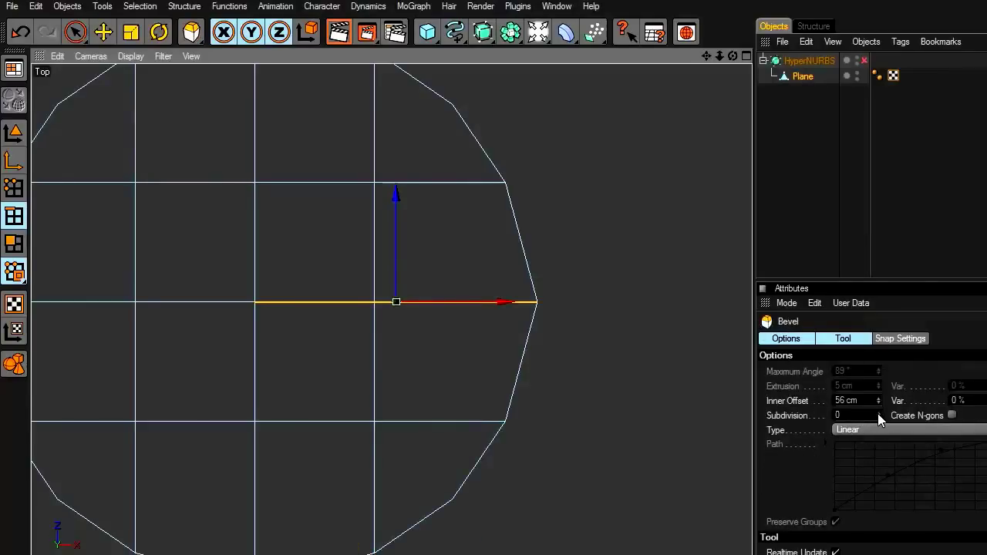
left_click(879, 414)
mouse_move(580, 245)
left_mouse_down()
mouse_move(625, 245)
mouse_move(598, 245)
left_mouse_up()
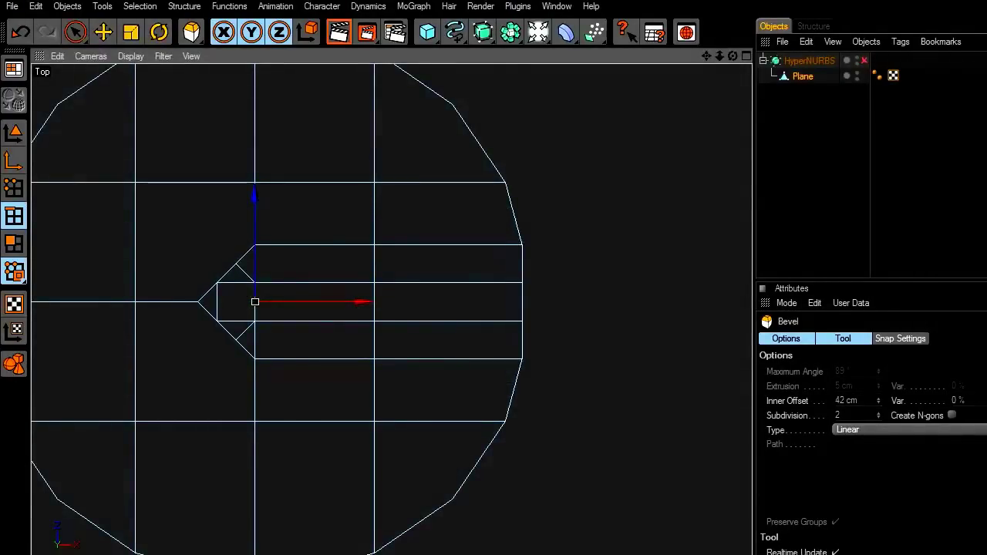
Step: Delete the triangulated polygons in the grid cell above the bevel's pointed end and close the gap with Close Polygon Hole
left_click_drag(706, 56, 850, 57)
left_click(14, 244)
left_click(79, 35)
left_click_drag(320, 238, 386, 233)
right_click(439, 203)
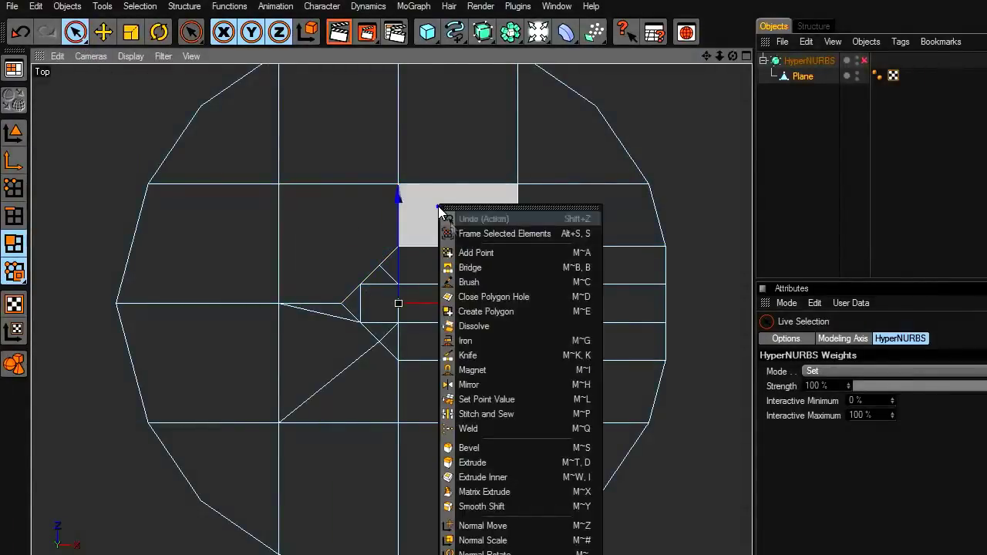
left_click(493, 288)
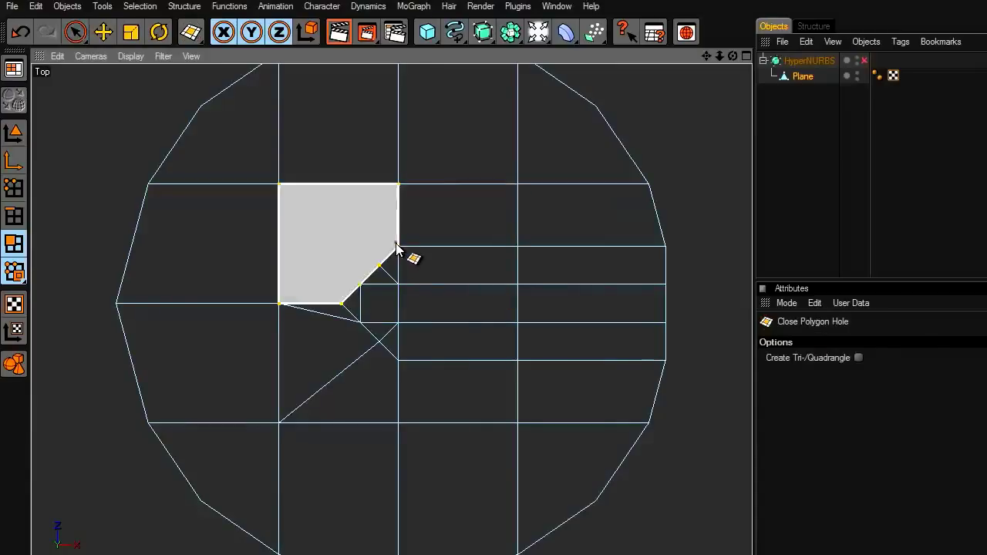
Step: Delete the triangulated polygons in the grid cell below the bevel's pointed end and close that hole with a single polygon
key("space")
key("Delete")
key("space")
left_click(397, 369)
scroll(361, 372, "up", 6)
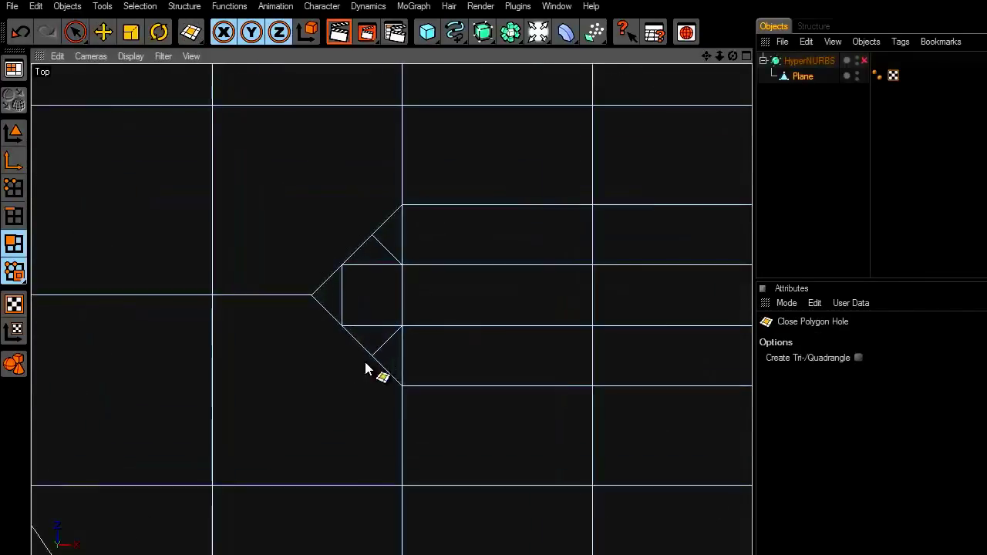
Step: Delete the small triangles and square inside the bevel's pointed end and apply Close Polygon Hole to the gap
key("space")
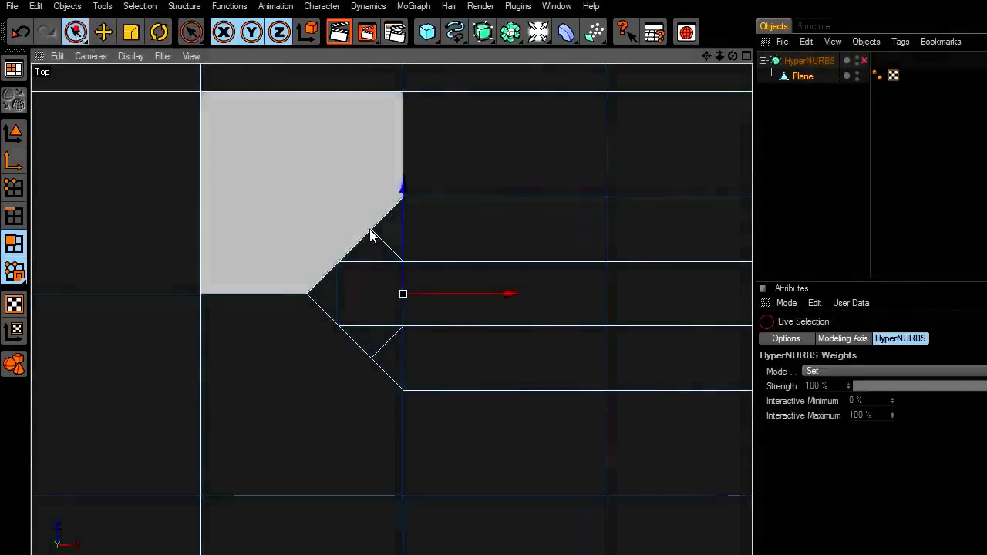
left_click(387, 244)
left_click_drag(387, 244, 381, 257)
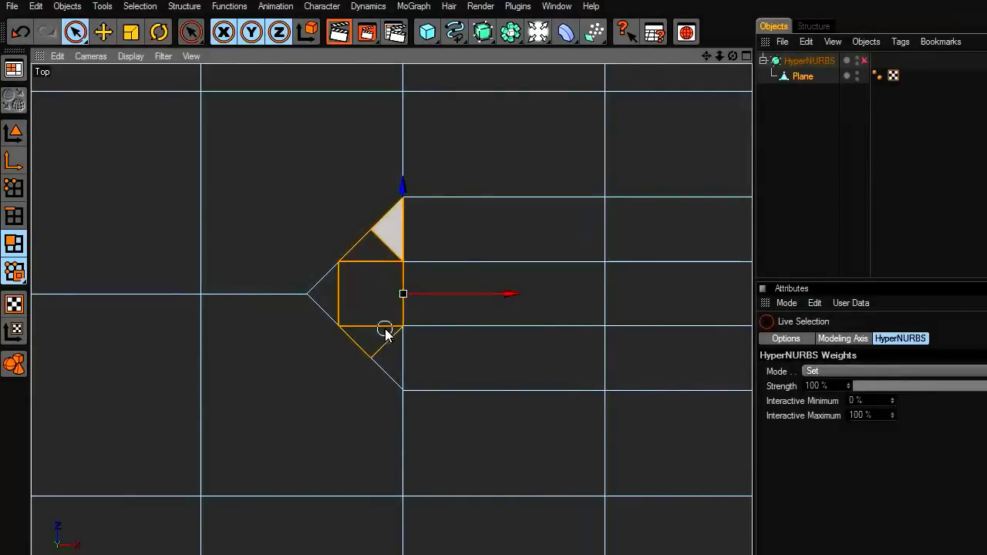
left_click(432, 358)
scroll(436, 337, "down", 1)
left_click(447, 244)
right_click(447, 243)
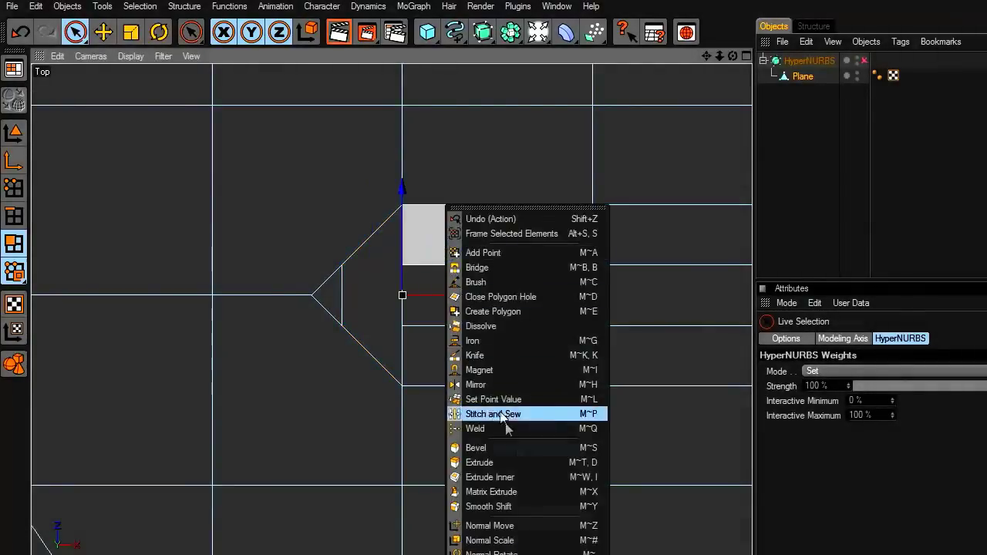
left_click(497, 297)
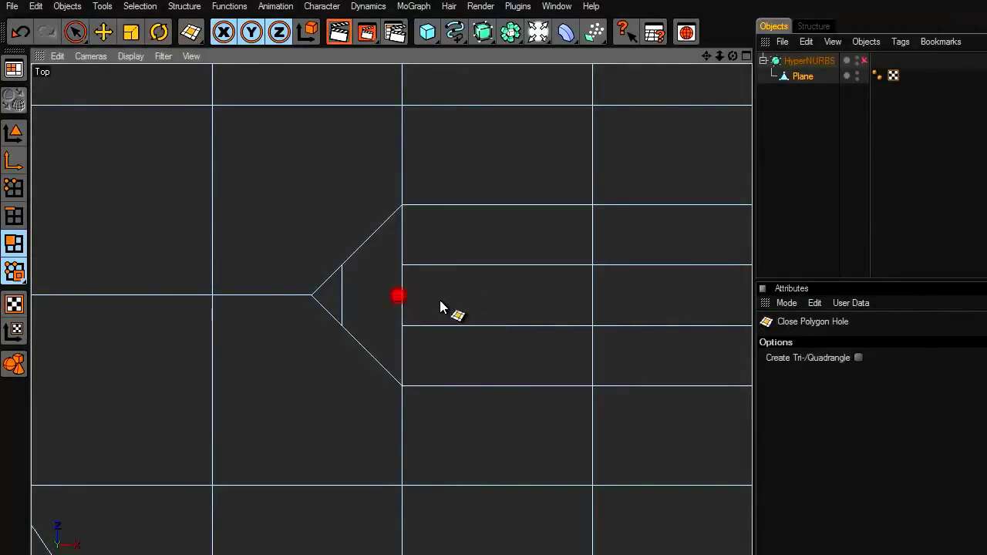
left_click(440, 307)
Step: Delete the surplus points along the two slanted edges of the bevel's pointed end
scroll(440, 307, "down", 1)
left_click(14, 188)
left_click(75, 31)
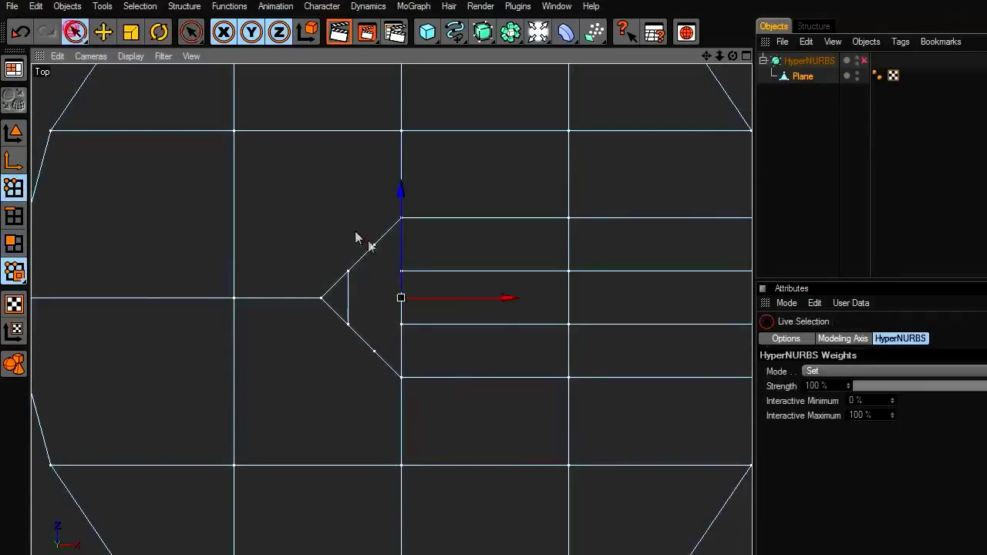
scroll(378, 312, "down", 1)
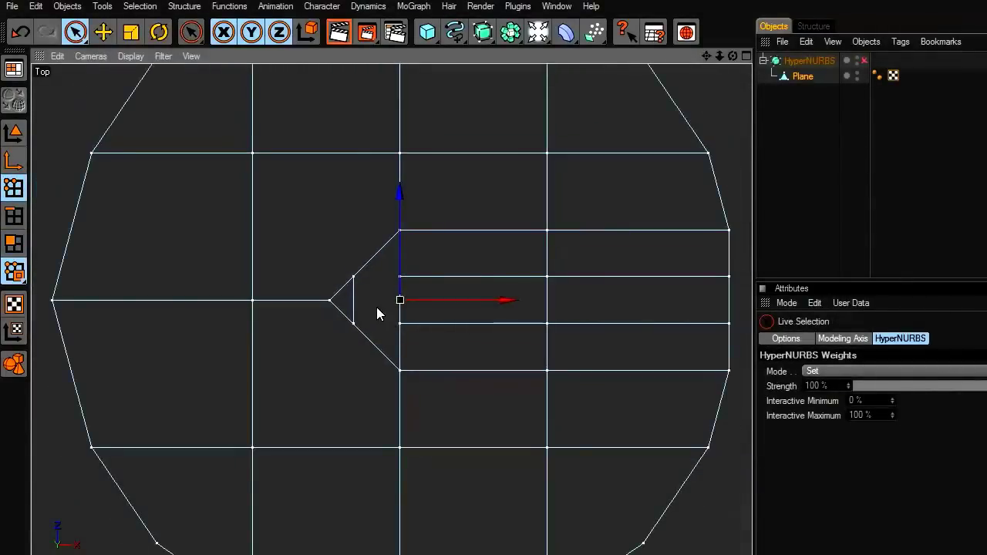
left_click(352, 331, "shift")
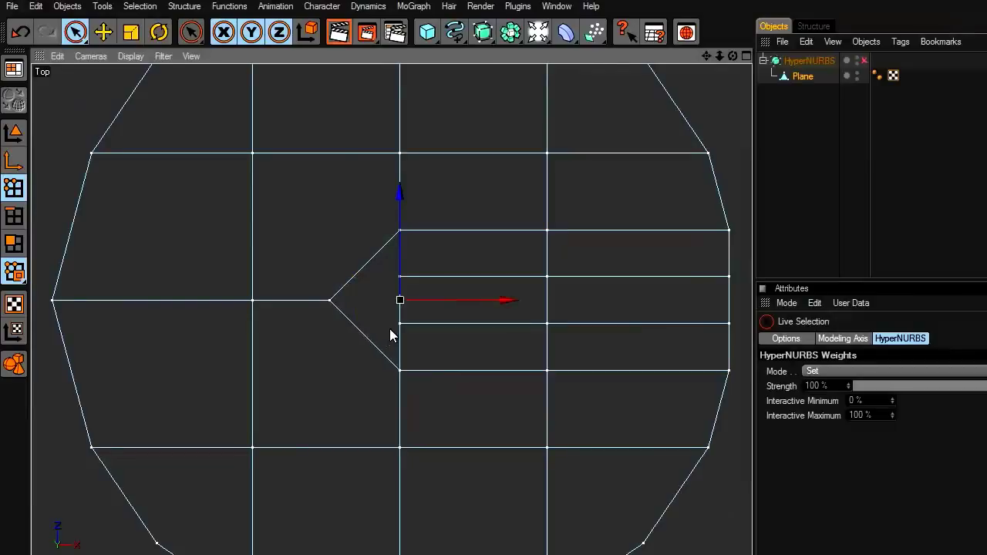
scroll(389, 328, "down", 1)
Step: Knife a vertical line through the slanted edges of the pointed end, across the grid cells above and below it
right_click(494, 248)
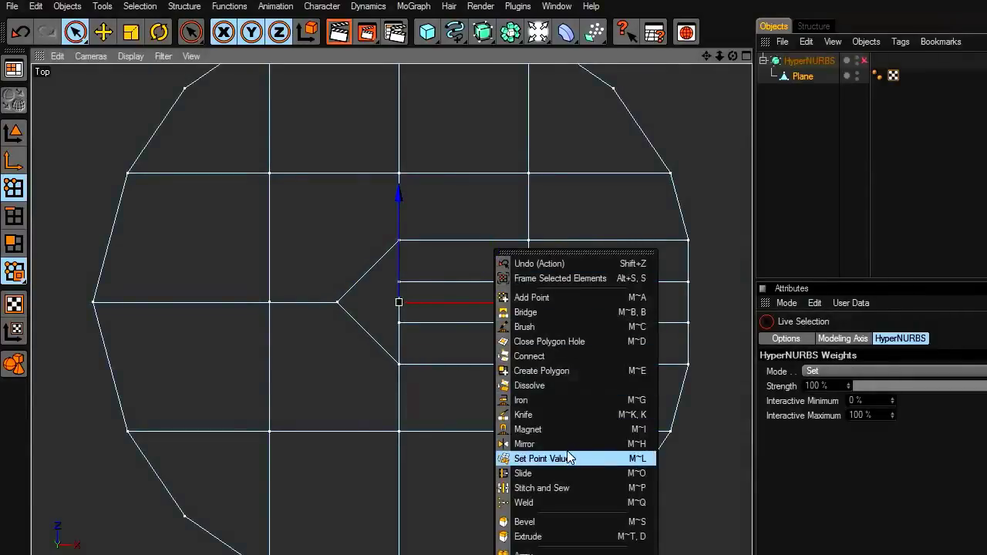
left_click(554, 416)
left_click_drag(376, 148, 375, 491)
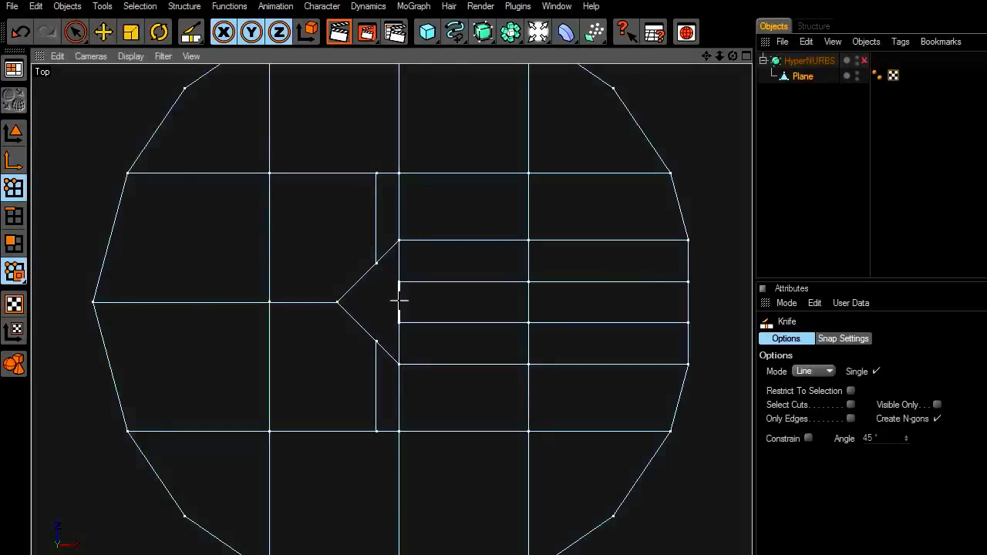
Step: Knife two horizontal cuts from the strip's inner lines through the slanted edges to the next vertical grid line
left_click_drag(398, 280, 292, 280)
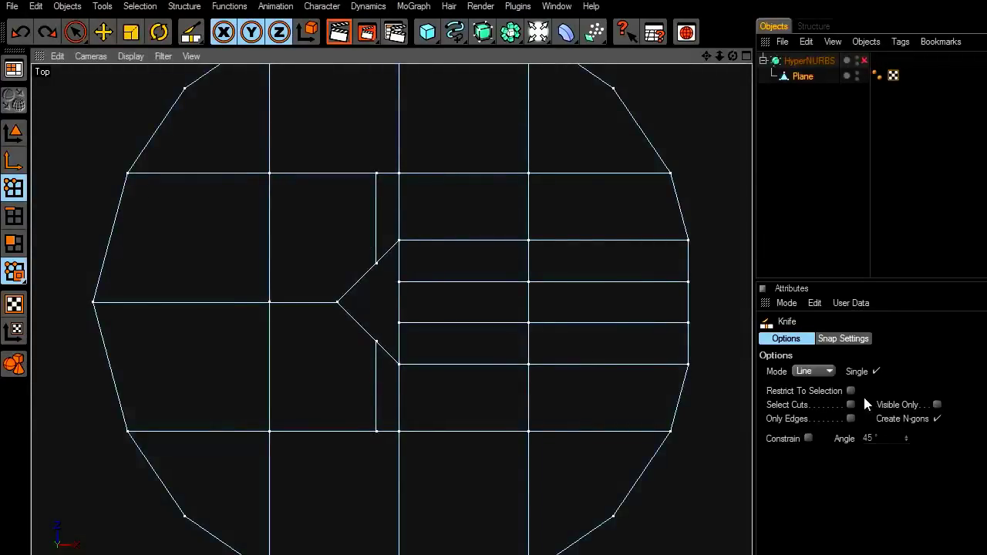
left_click_drag(399, 282, 196, 282)
left_click_drag(400, 323, 227, 325)
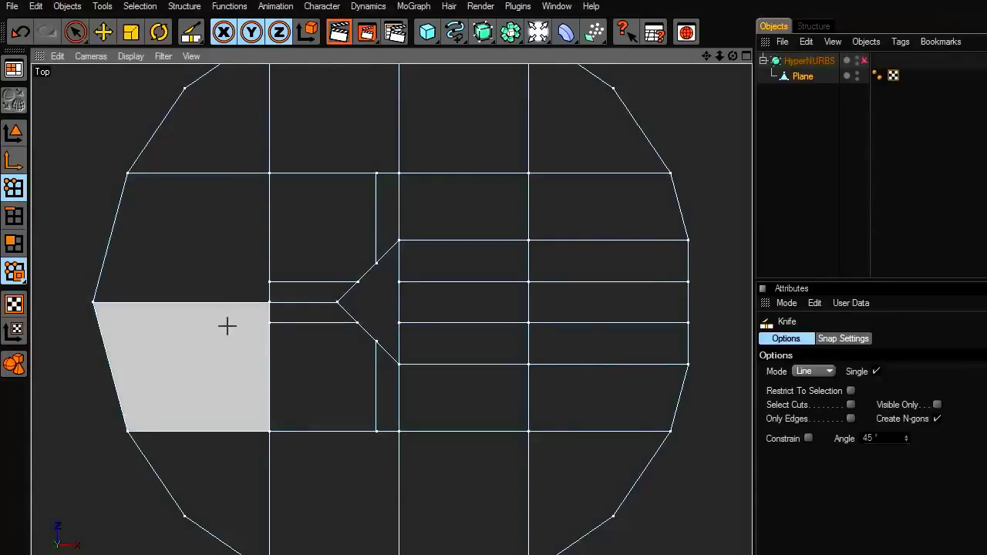
Step: Fill the open triangular tip at the plane's centre with Close Polygon Hole
right_click(406, 301)
left_click(463, 390)
left_click(395, 321)
Step: Knife connecting cuts across the filled triangular tip, joining the points on its slanted edges to the vertical and horizontal lines
scroll(397, 314, "up", 2)
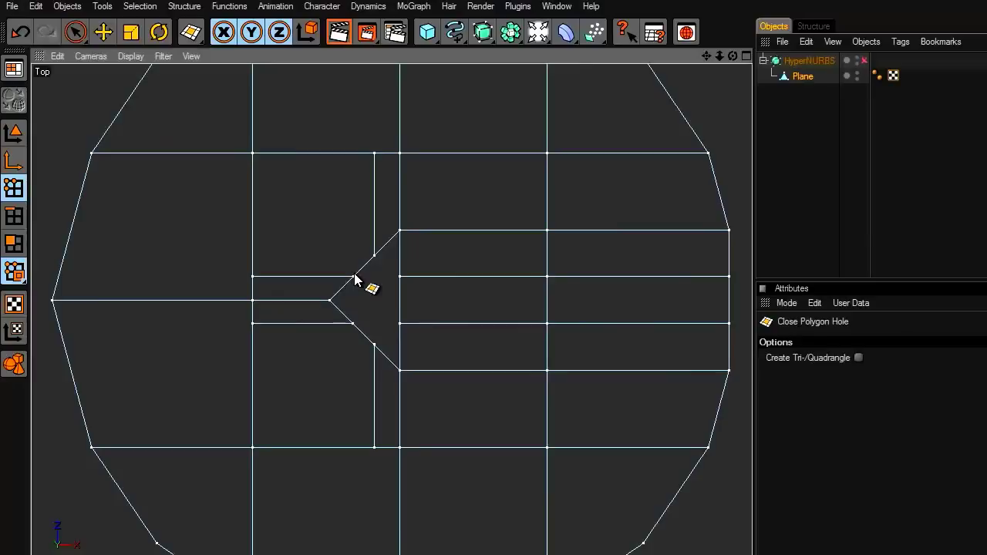
right_click(401, 279)
left_click(441, 430)
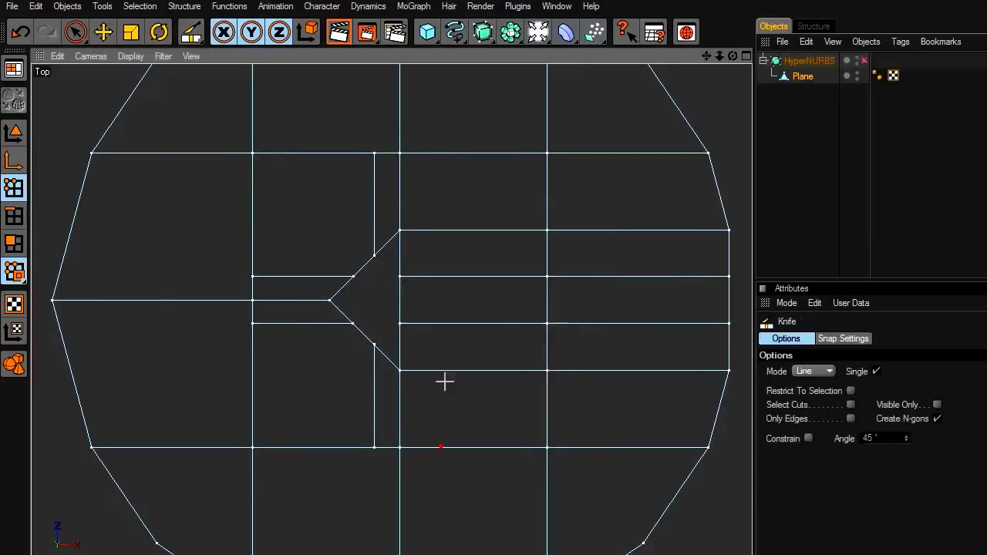
mouse_move(356, 276)
left_mouse_down()
mouse_move(400, 278)
mouse_move(375, 293)
mouse_move(377, 345)
left_mouse_up()
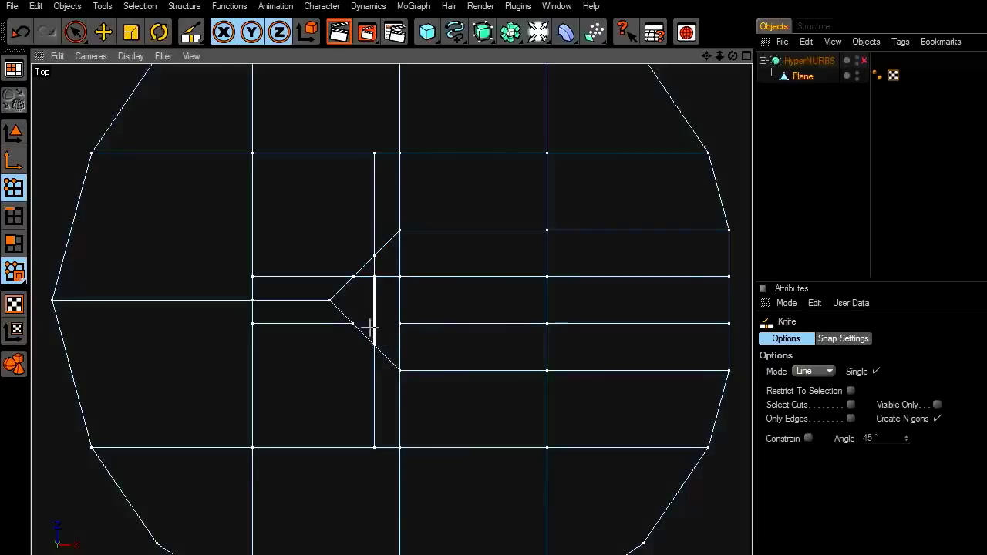
left_click(399, 324)
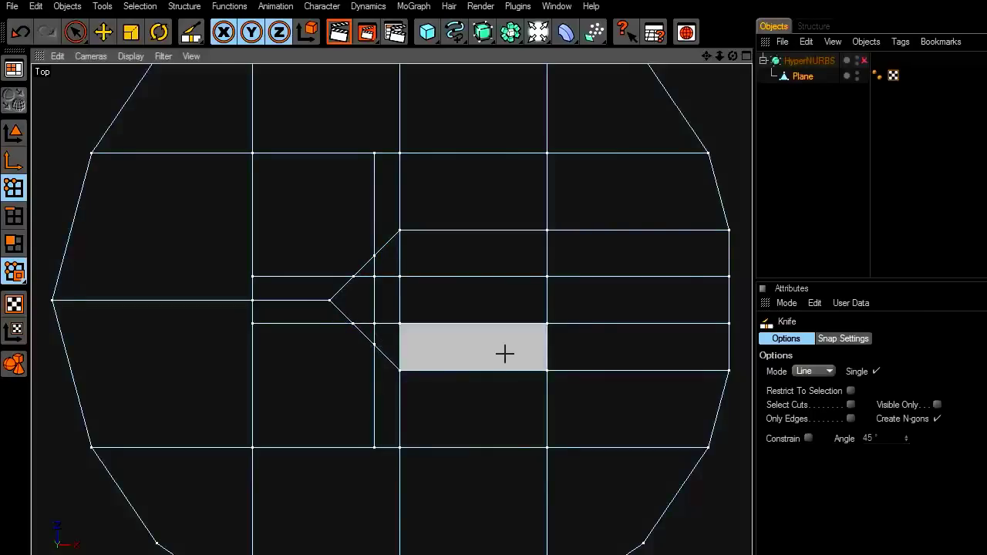
scroll(505, 353, "down", 3)
scroll(507, 353, "up", 4)
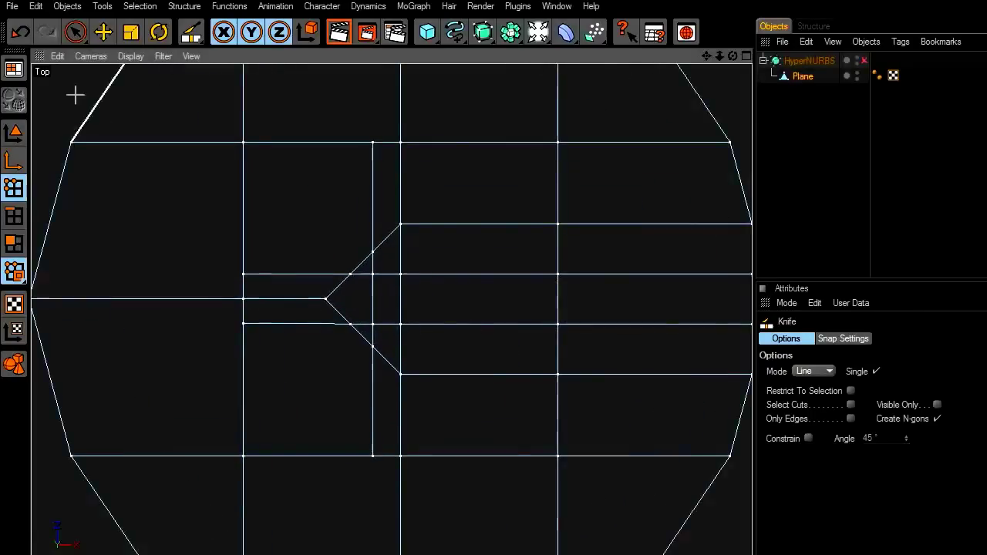
Step: In the perspective view, scale the two middle strip polygons between centre and rim by about 2.4 along Z and deselect them
left_click(75, 31)
scroll(409, 377, "down", 1)
middle_click(433, 348)
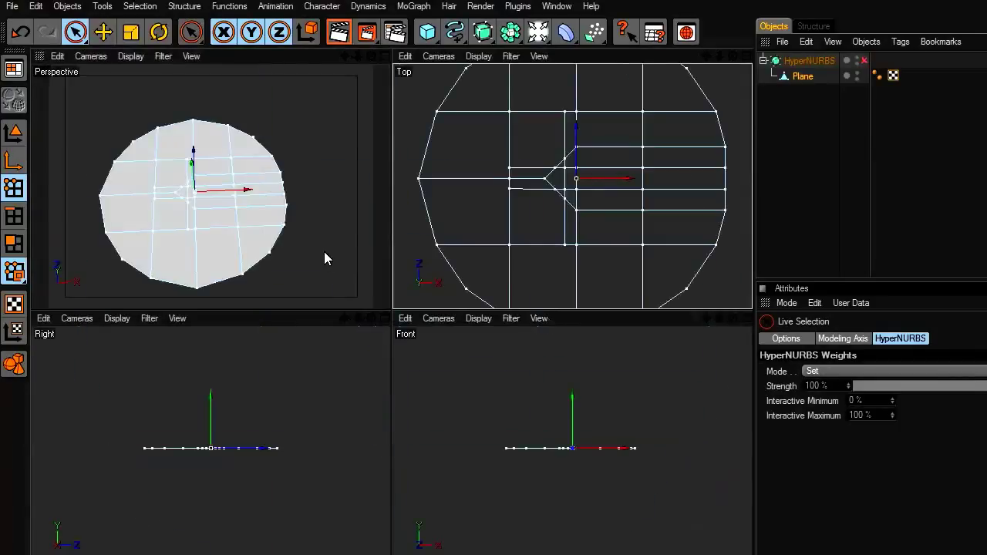
middle_click(324, 251)
left_click(17, 245)
left_click(425, 343)
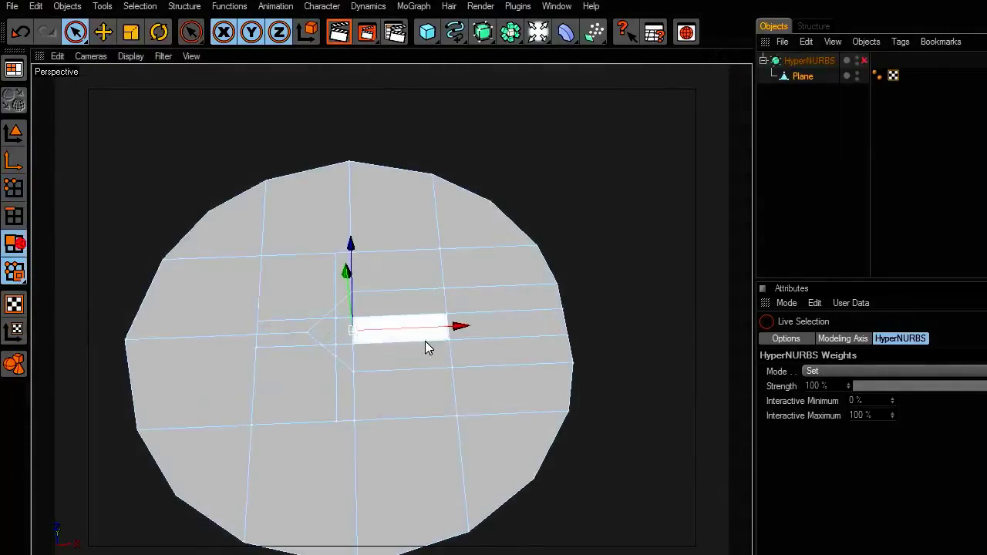
left_click(520, 332)
left_click(416, 330, "shift")
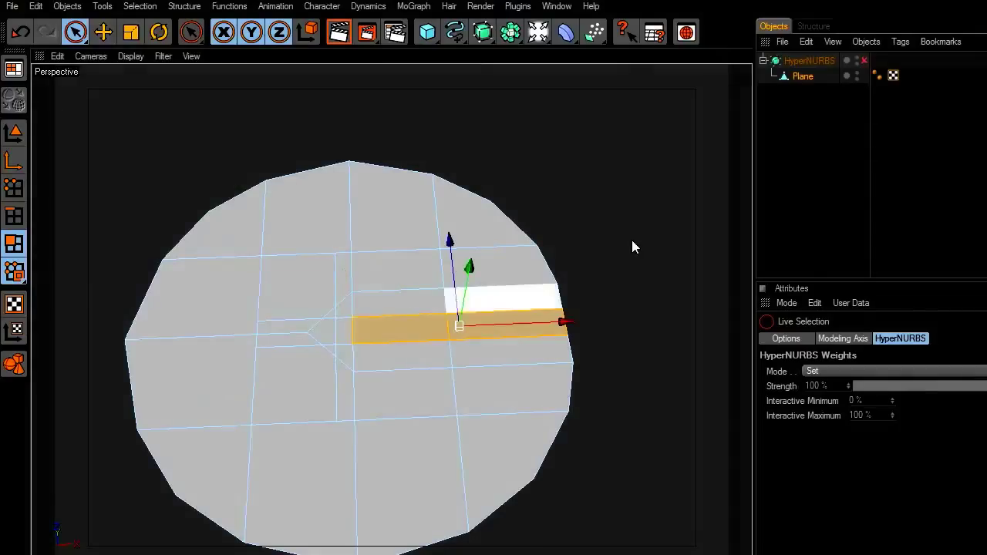
left_click_drag(733, 57, 648, 100)
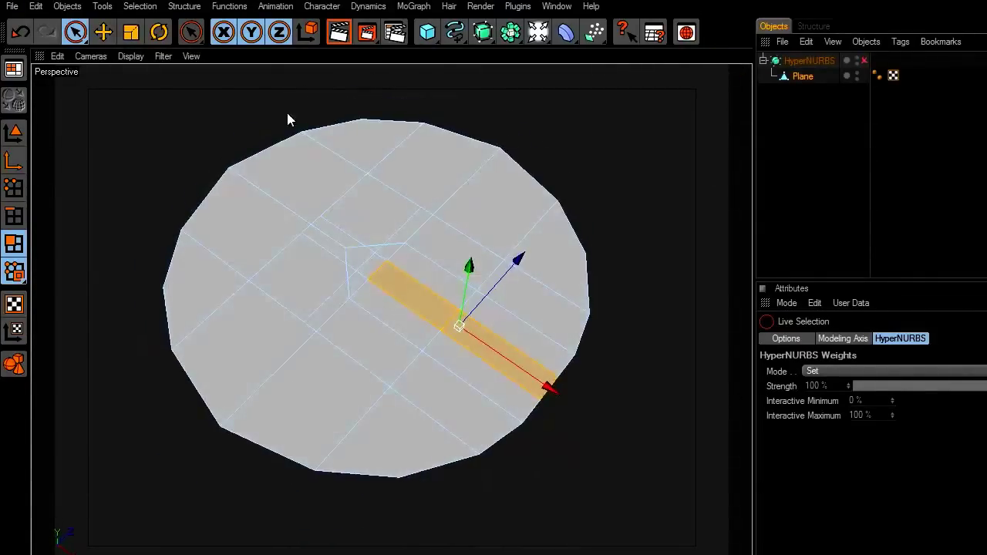
left_click(130, 34)
scroll(463, 185, "up", 2)
left_click_drag(511, 280, 579, 203)
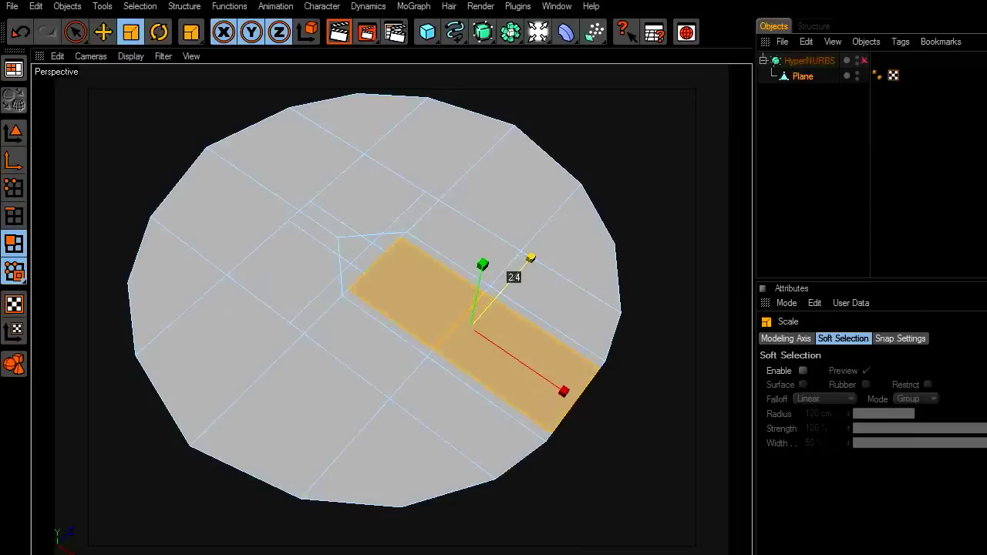
left_click(638, 309)
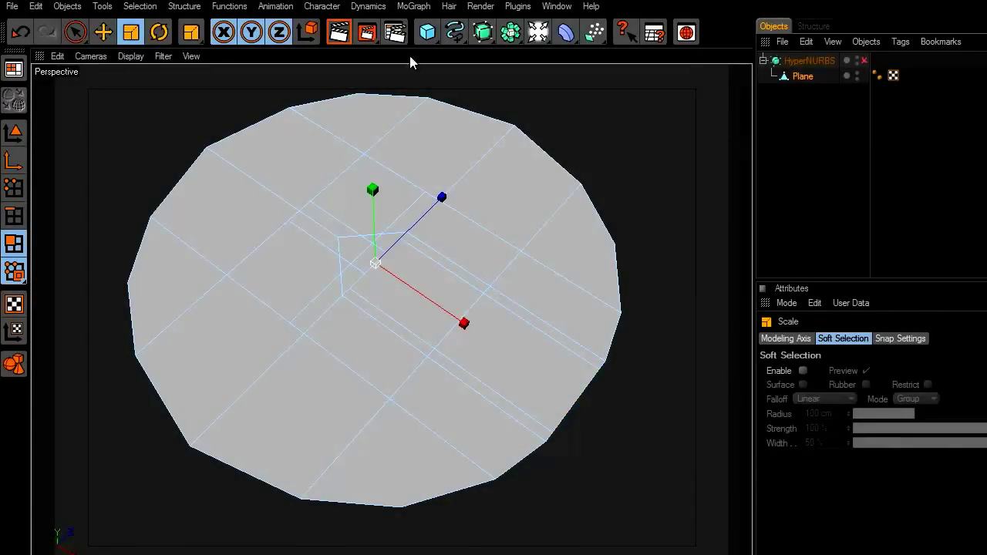
Step: Turn the HyperNURBS smoothing back on and deselect everything to view the smoothed disc
left_click(863, 60)
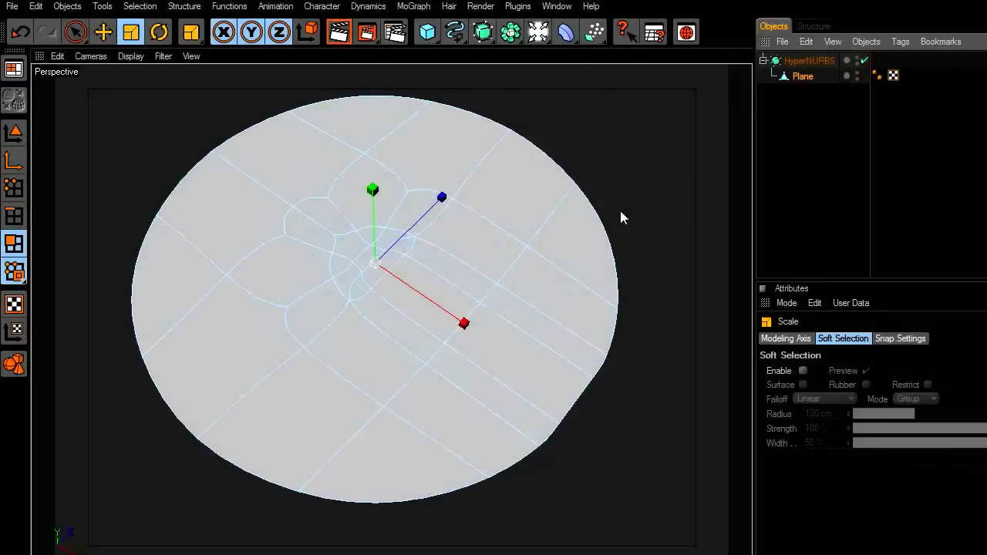
left_click(14, 132)
left_click(111, 154)
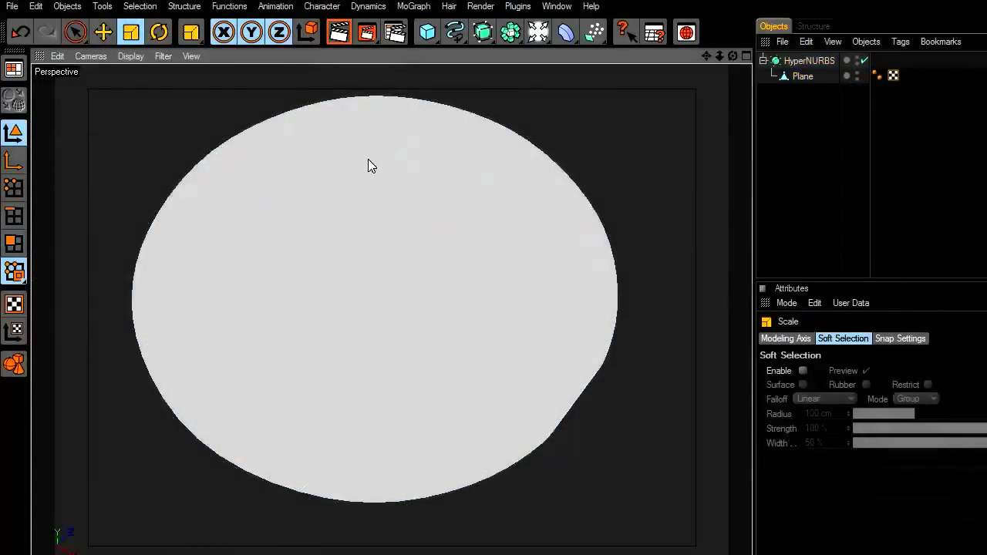
Step: Select all the plane's polygons and extrude them upward in successive stages into a thick disc, with a last offset of about 19.6 cm
left_click(150, 6)
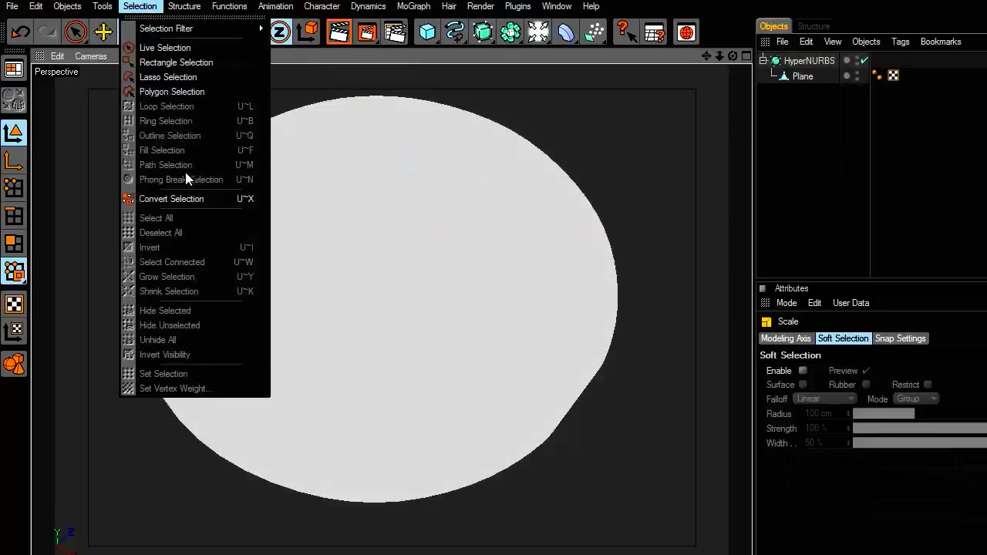
left_click(797, 76)
left_click(14, 244)
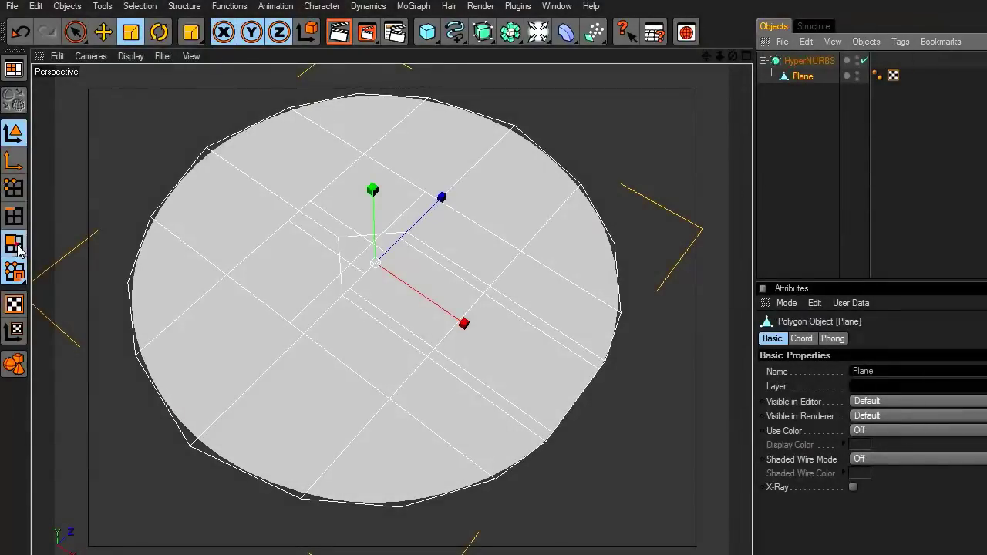
left_click(139, 6)
left_click(161, 217)
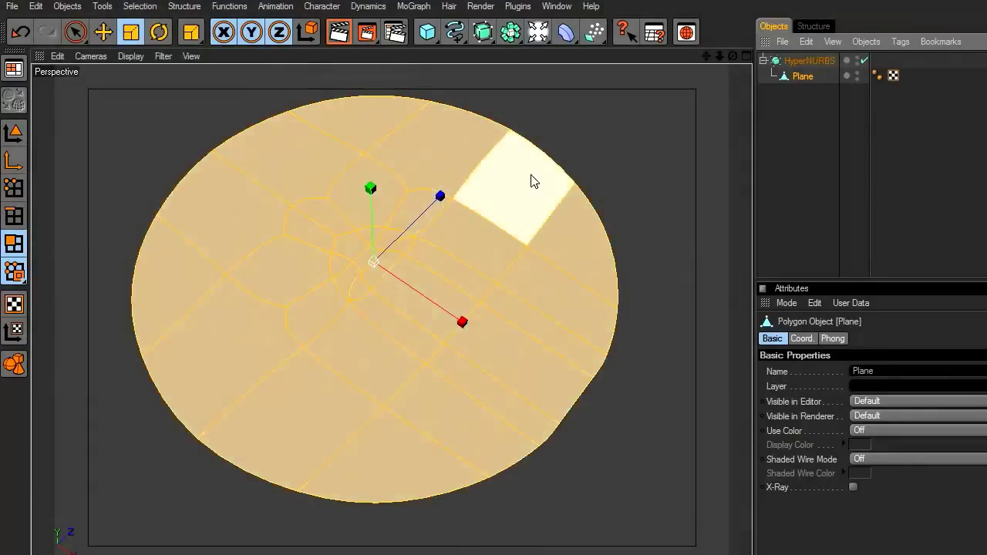
right_click(531, 179)
left_click(602, 433)
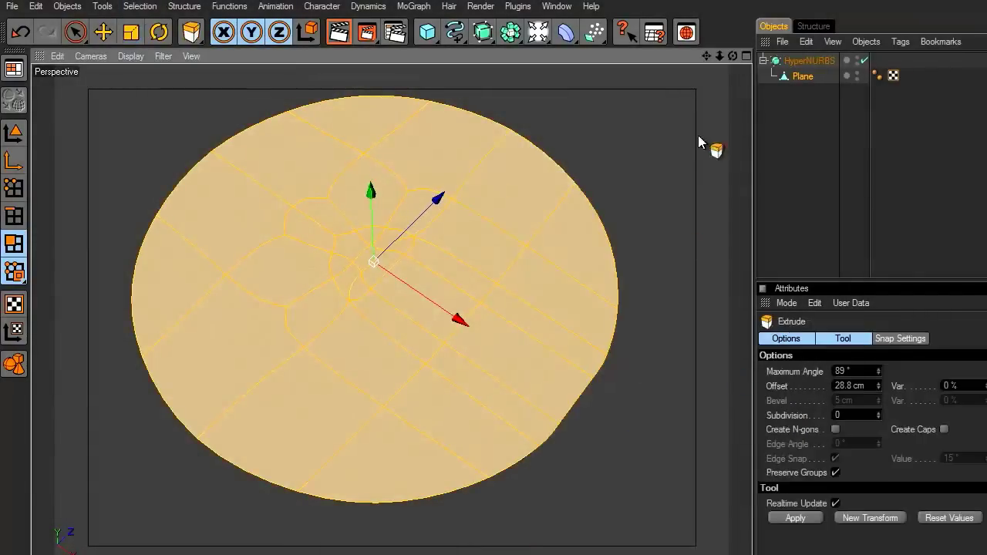
left_click_drag(733, 55, 733, 15)
left_click_drag(676, 178, 721, 178)
left_click_drag(620, 256, 611, 256)
left_click_drag(713, 179, 692, 169)
left_click_drag(577, 256, 663, 256)
left_click_drag(678, 179, 738, 179)
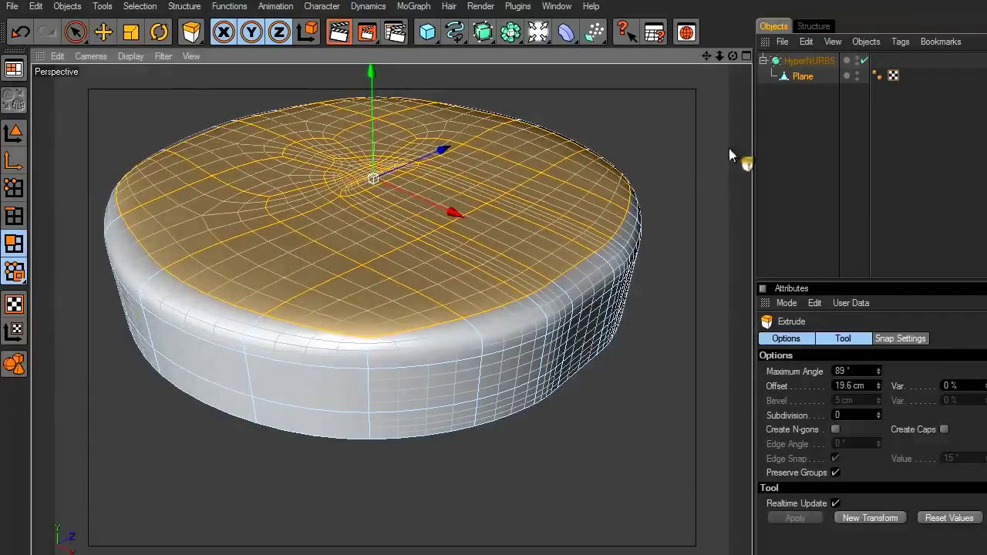
Step: Select the strip's polygons across the disc's top and side wall and extrude them downward along Y to sink a groove
left_click_drag(732, 55, 703, 96)
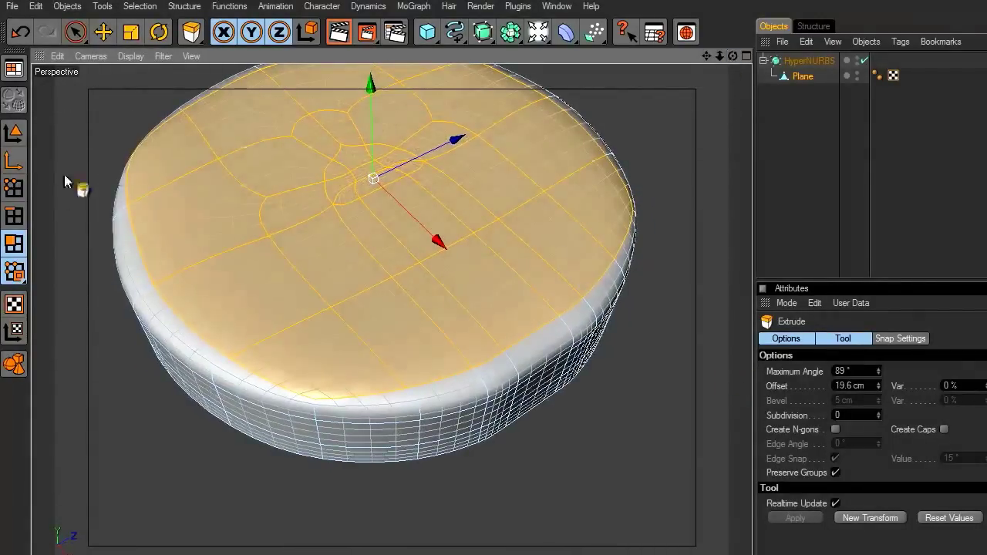
left_click(76, 32)
left_click_drag(465, 258, 445, 234)
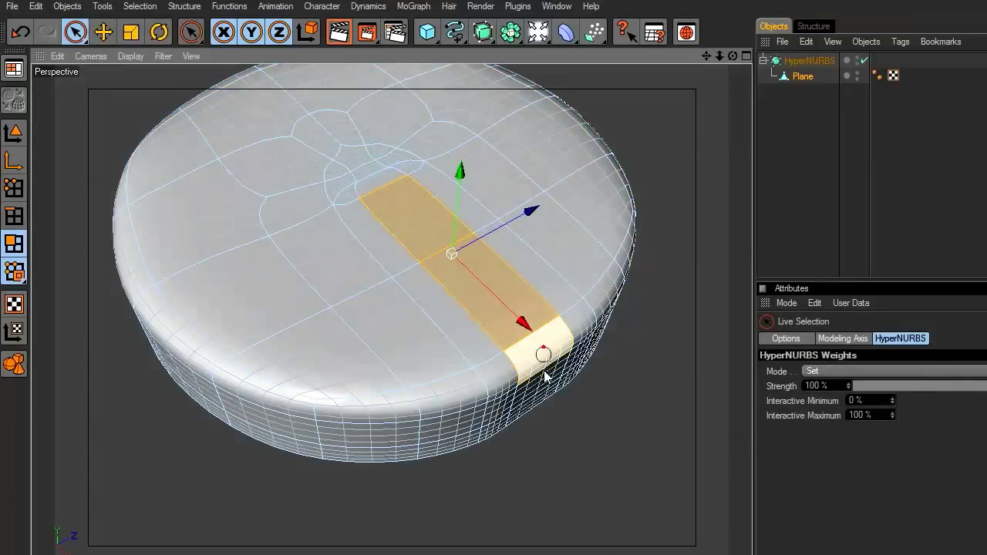
left_click(548, 395, "shift")
left_click_drag(707, 56, 670, 67)
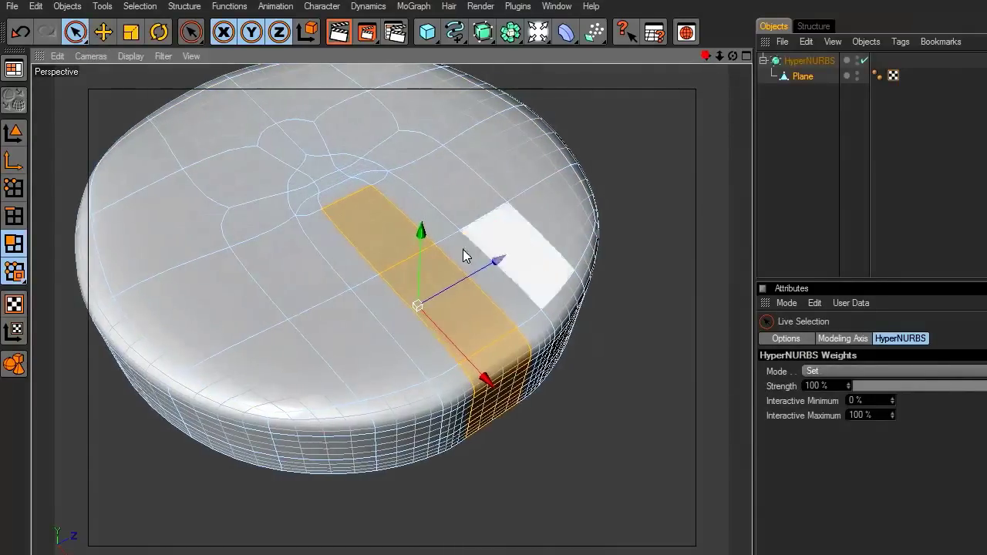
left_click_drag(423, 230, 422, 250, "ctrl")
left_click_drag(732, 56, 681, 40)
left_click_drag(421, 235, 421, 239)
Step: Widen the groove's floor polygons slightly along Z and deselect them
left_click(134, 38)
left_click_drag(502, 323, 528, 321)
scroll(562, 346, "down", 2)
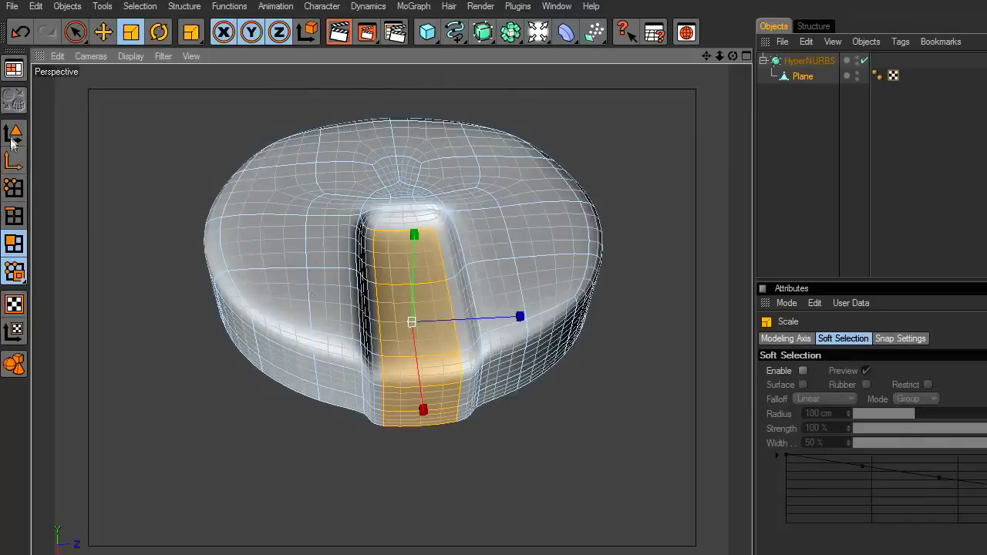
left_click(13, 137)
left_click(110, 174)
scroll(468, 311, "down", 2)
left_click_drag(732, 56, 802, 37)
Step: Turn off the HyperNURBS and delete the lowest polygons protruding beneath the disc at the groove's outer end
left_click(491, 313)
scroll(551, 309, "up", 3)
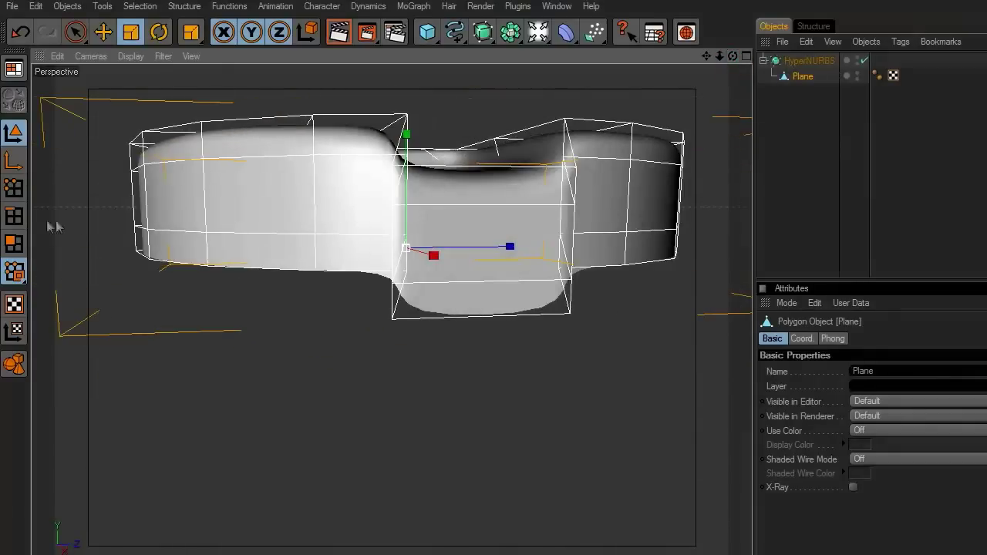
left_click(14, 216)
left_click(864, 61)
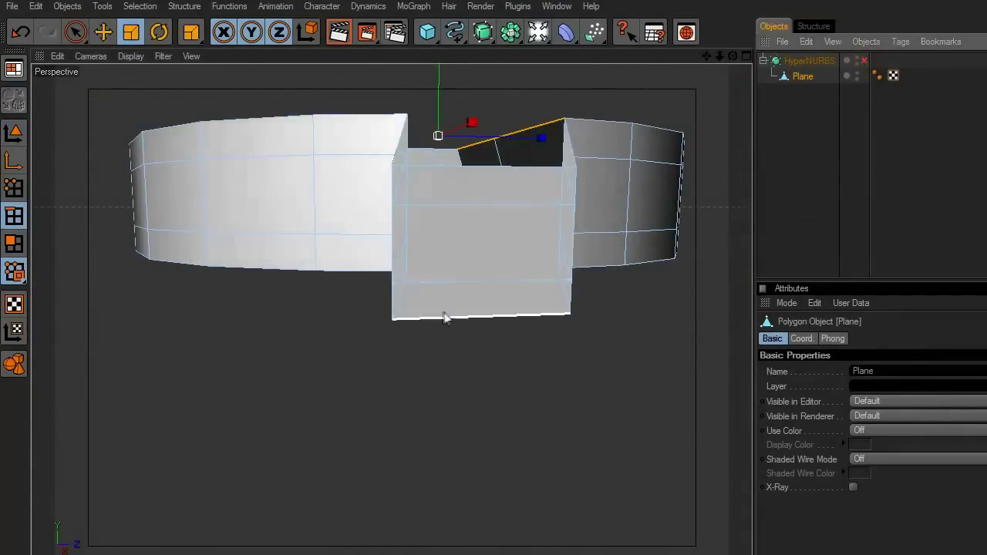
mouse_move(732, 57)
left_mouse_down()
mouse_move(802, 57)
mouse_move(717, 57)
left_mouse_up()
left_click(15, 244)
left_click(75, 32)
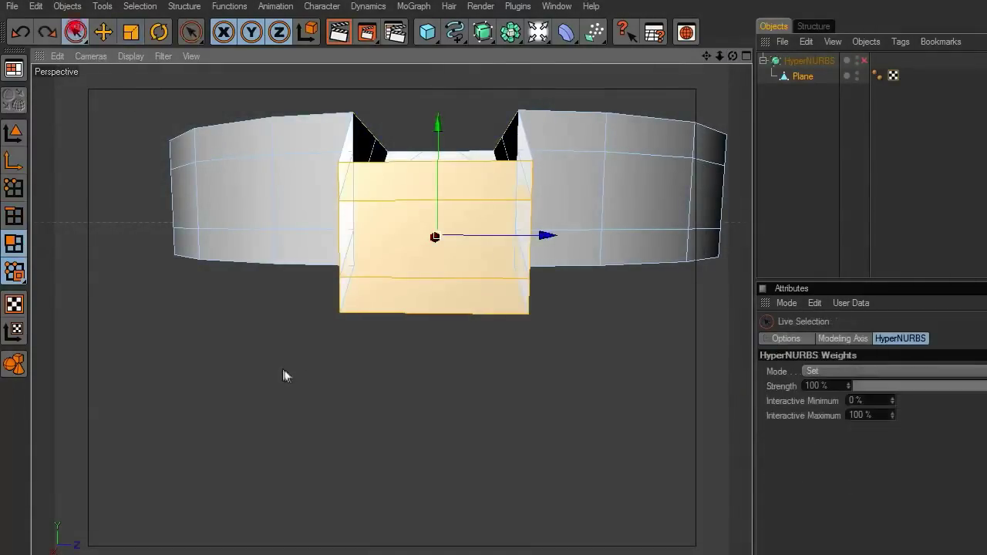
left_click(283, 370)
left_click(524, 318)
key("Delete")
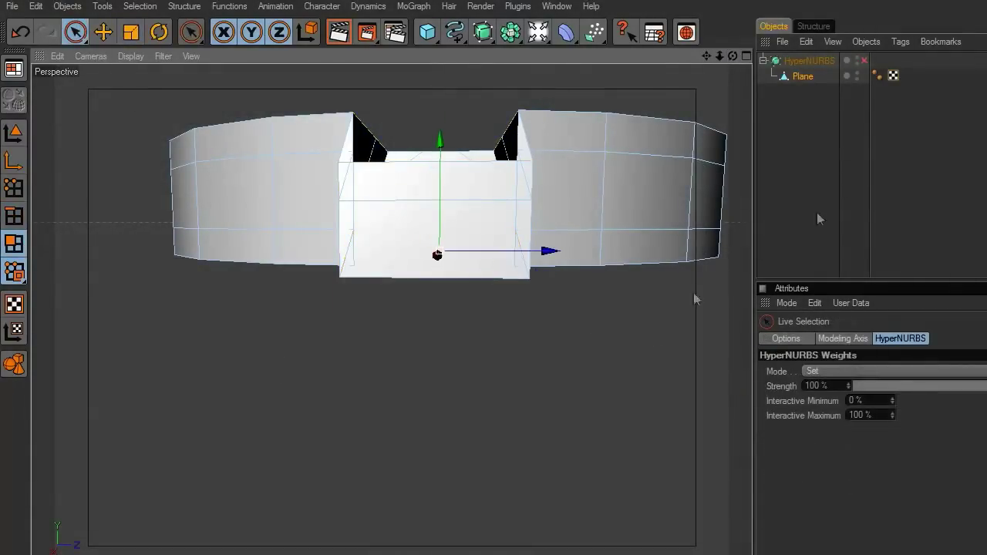
Step: Turn the HyperNURBS back on and examine the smoothed, grooved disc from above without any selection
left_click(865, 61)
left_click_drag(733, 55, 788, 118)
scroll(647, 201, "down", 4)
left_click(20, 136)
left_click(171, 177)
scroll(683, 114, "down", 2)
left_click_drag(729, 56, 714, 359)
Step: Add a cylinder beneath the grooved disc with a radius of about 242 cm and a height of about 54.4 cm
left_click_drag(428, 31, 728, 44)
left_click_drag(449, 253, 567, 294)
left_click_drag(418, 246, 417, 281)
left_click_drag(419, 222, 419, 217)
left_click_drag(561, 336, 568, 339)
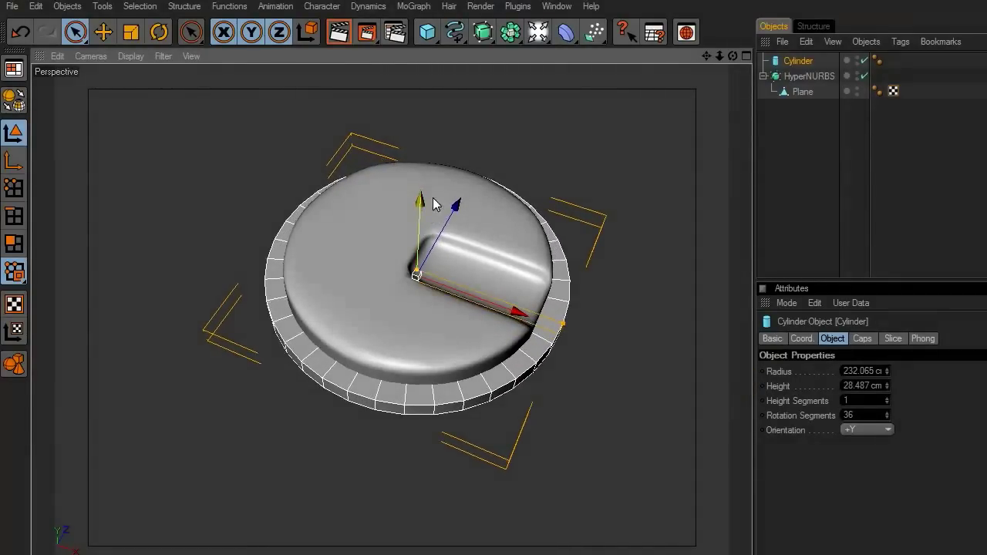
left_click_drag(733, 56, 724, 83)
left_click_drag(545, 311, 553, 314)
left_click_drag(417, 267, 417, 259)
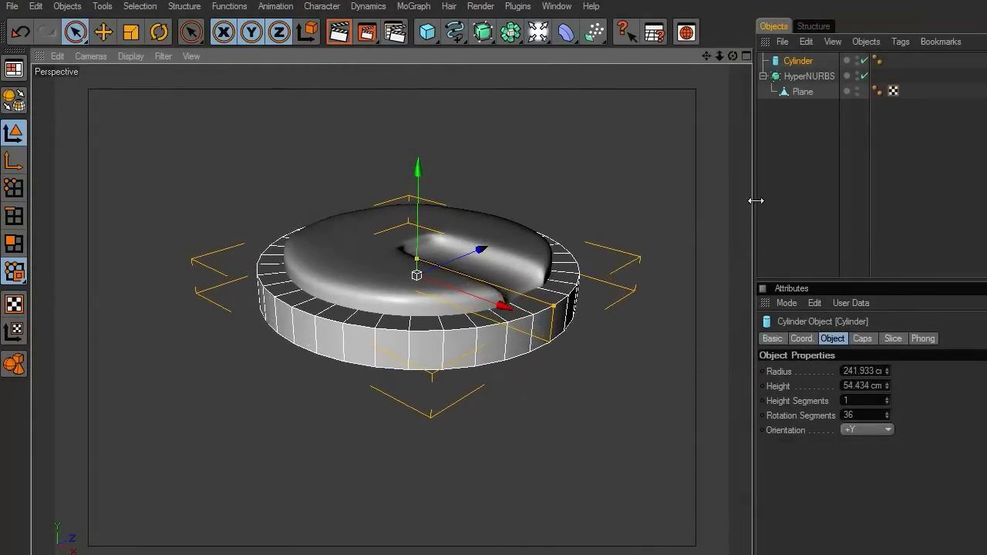
Step: Fillet the cylinder's caps with 4 segments and a radius of about 11 cm, and lower the cylinder slightly
left_click(796, 61)
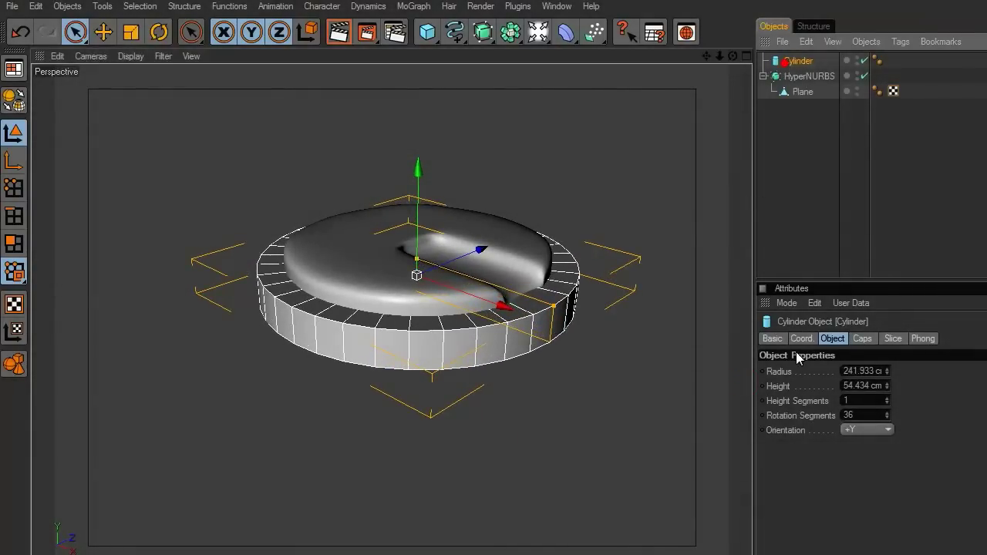
left_click(864, 340)
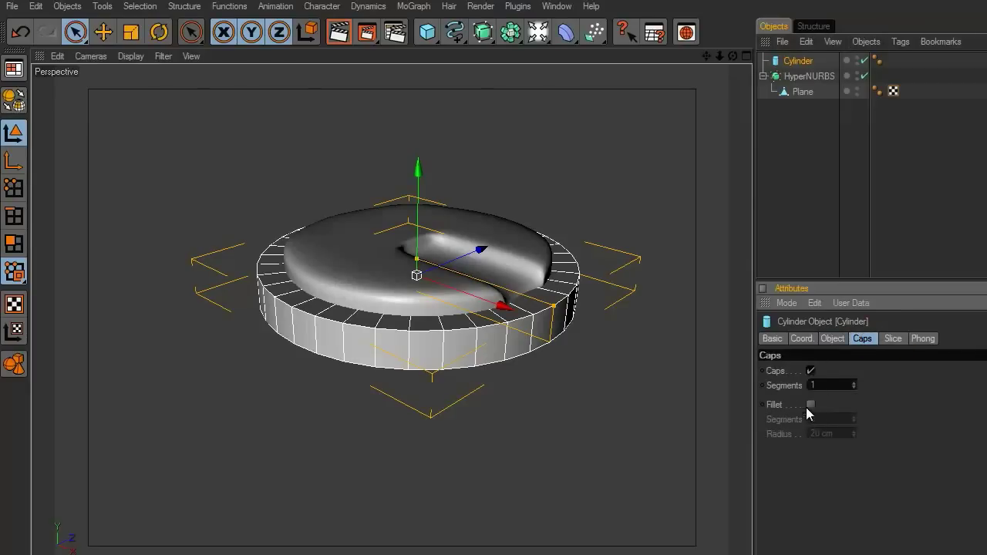
left_click(810, 404)
scroll(591, 330, "up", 3)
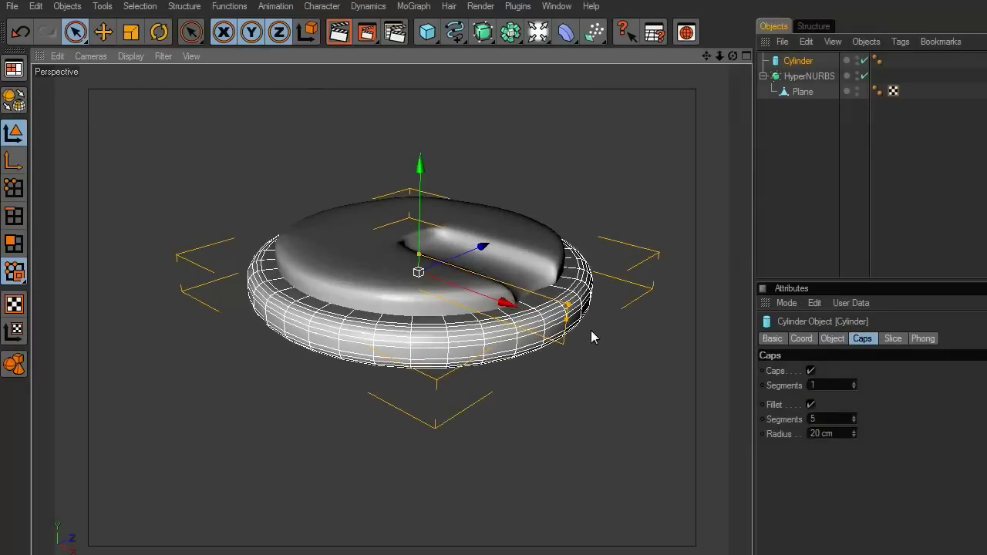
left_click_drag(621, 330, 621, 308)
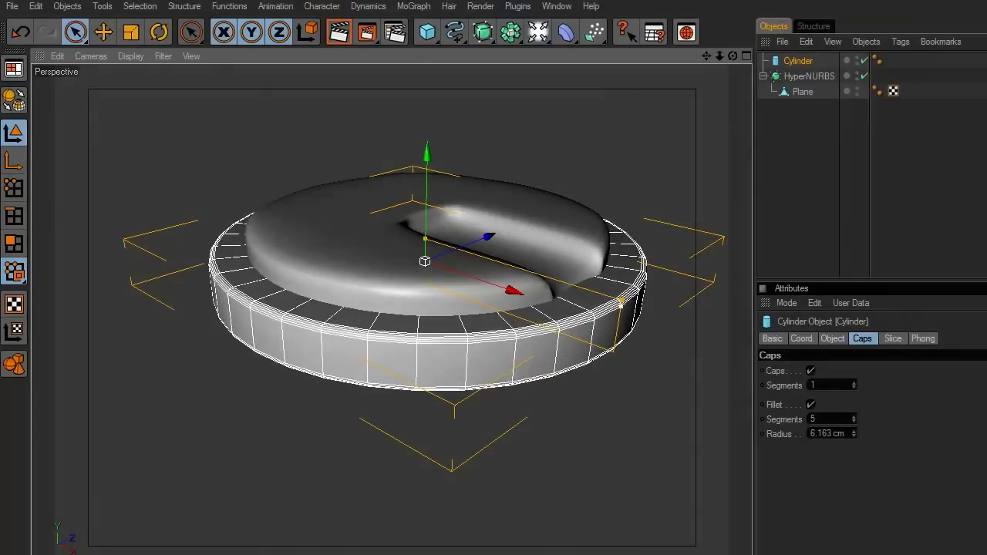
left_click(855, 421)
left_click_drag(621, 306, 622, 316)
left_click(657, 361)
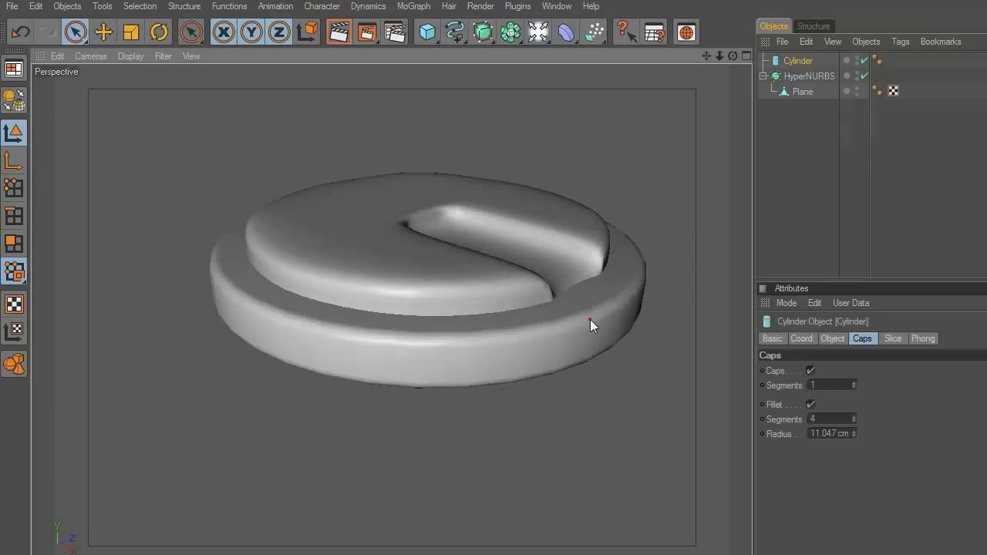
left_click(590, 320)
left_click_drag(424, 201, 424, 214)
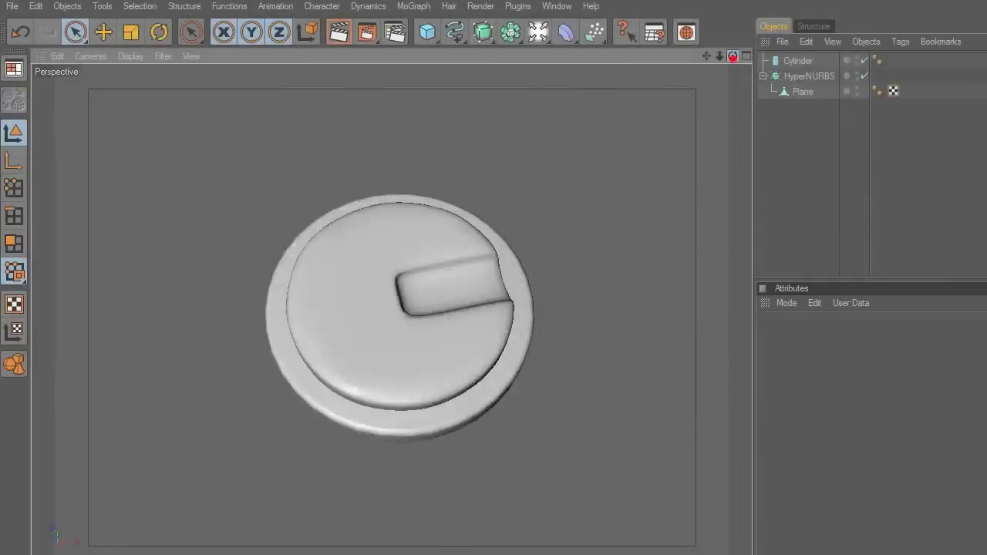
Step: Group the cylinder, the HyperNURBS and its plane under one null object
left_click_drag(812, 108, 771, 53)
left_click(865, 43)
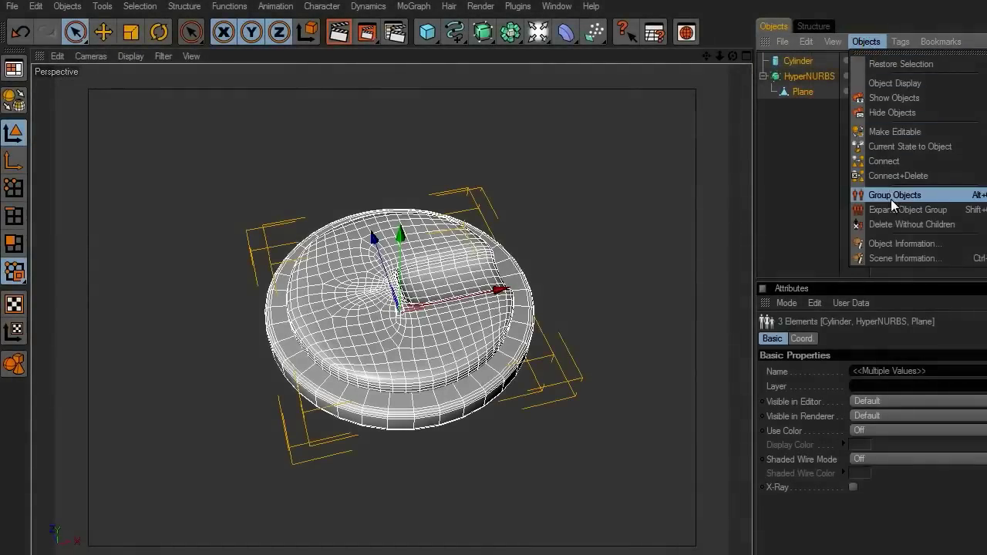
left_click(883, 194)
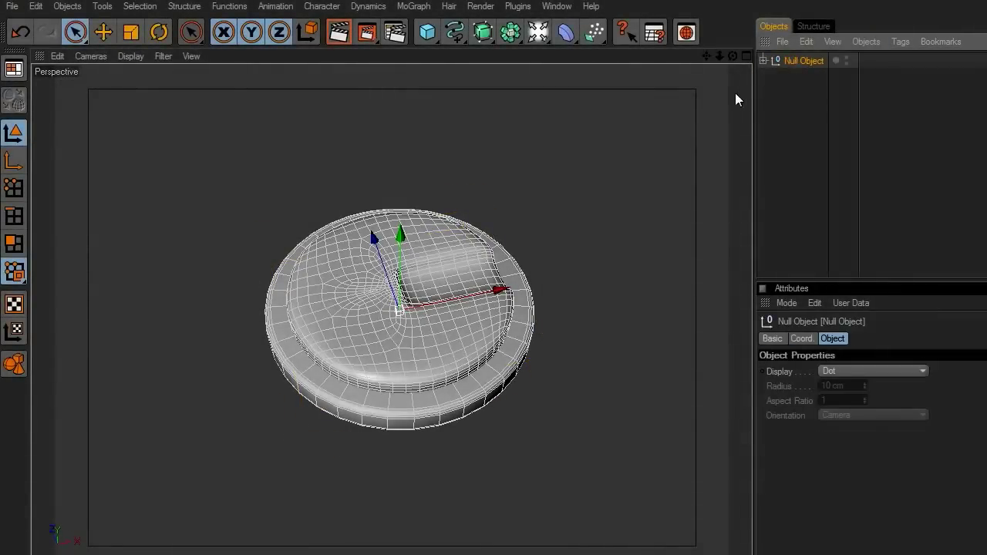
Step: Paste the grouped ear piece into the helmet scene and rotate it upright so its face points out from the helmet's side
left_click(553, 11)
left_click(604, 387)
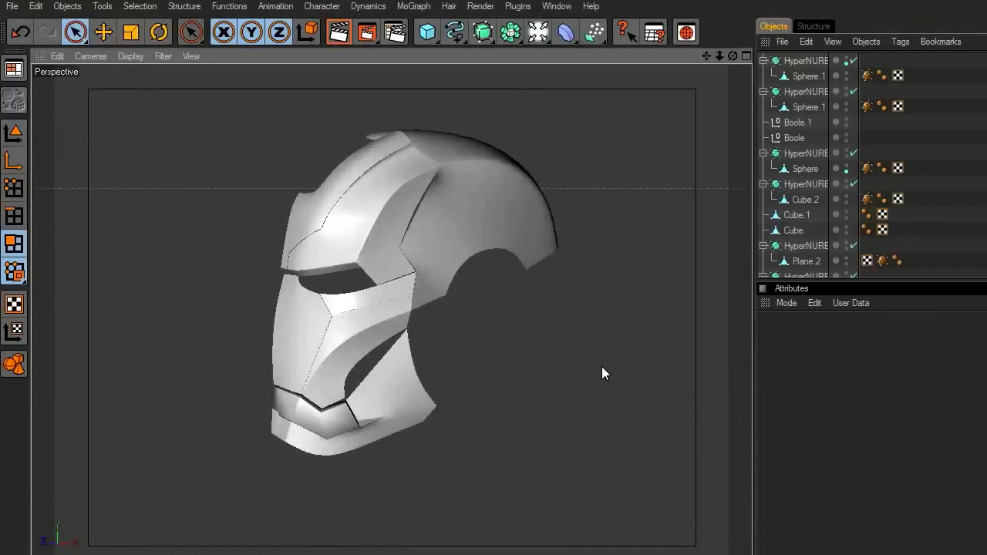
key("ctrl+v")
left_click(159, 33)
left_click_drag(378, 202, 414, 312)
Step: In the front view, scale the ear piece down and centre it on the blueprint's ear circle so its outline fits
middle_click(637, 400)
middle_click(640, 403)
left_click(131, 37)
left_click_drag(519, 119, 518, 128)
scroll(567, 150, "up", 3)
left_click(106, 34)
left_click_drag(313, 310, 387, 345)
scroll(537, 265, "up", 3)
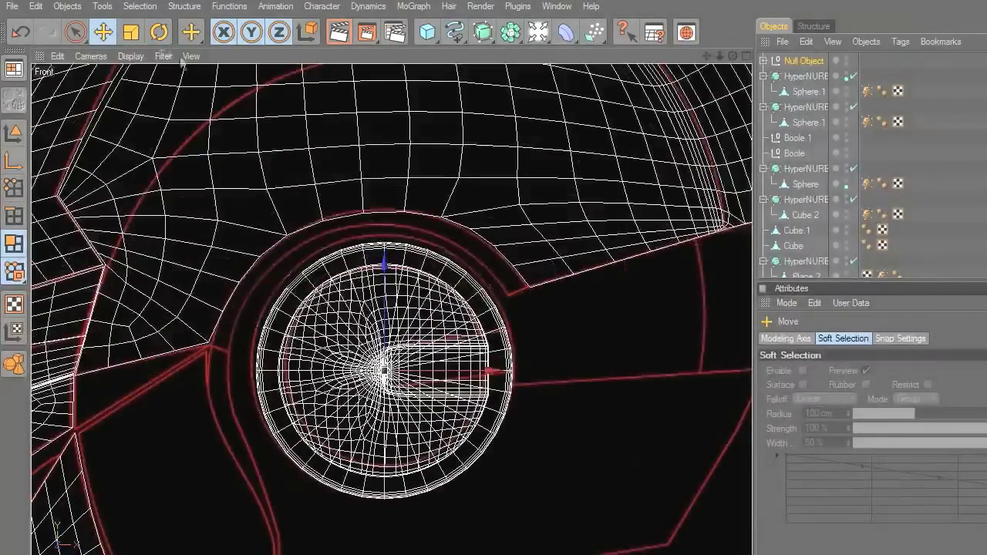
left_click(132, 35)
left_click_drag(188, 92, 199, 91)
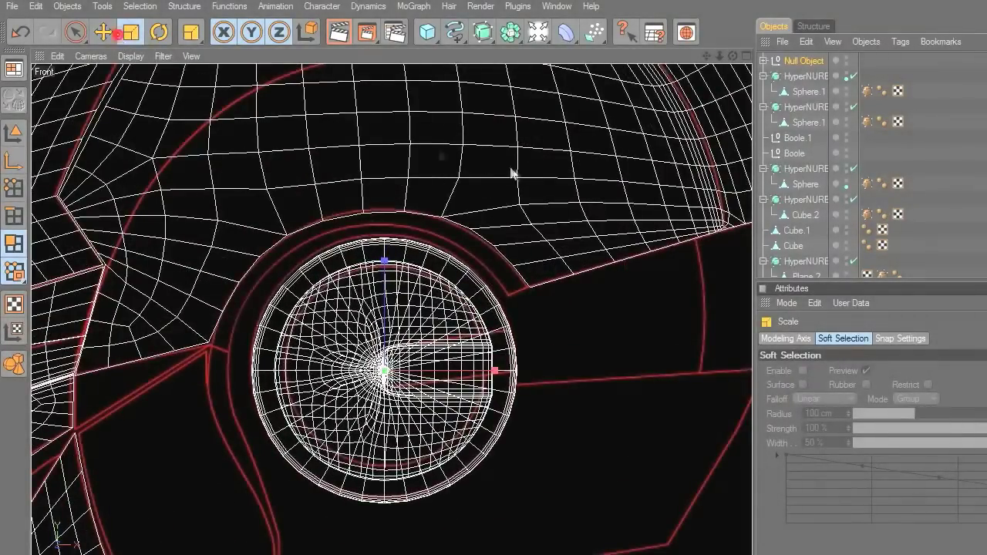
Step: Rotate the ear piece slightly in the front view to align its groove with the slanted notch on the blueprint
left_click(158, 32)
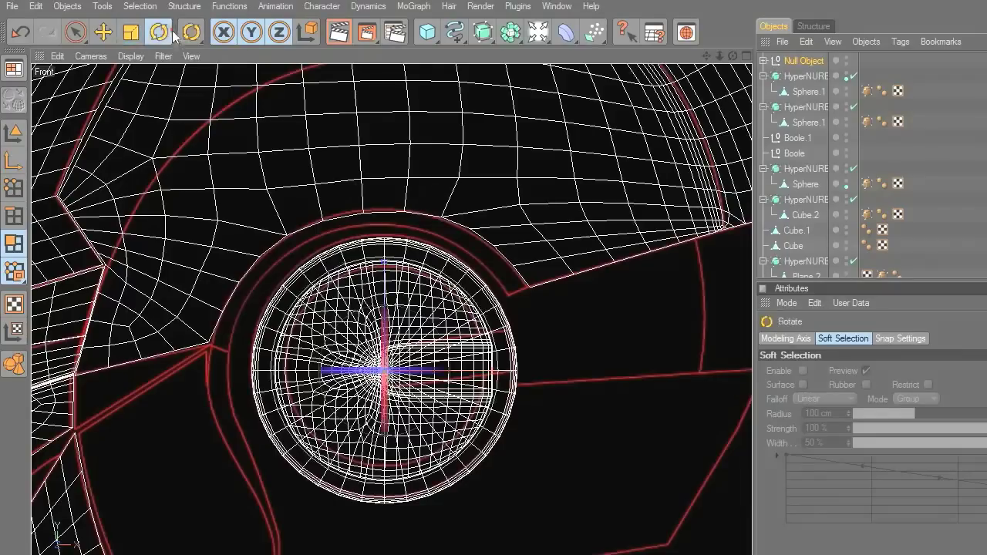
left_click_drag(494, 334, 474, 378)
mouse_move(469, 137)
left_mouse_down()
mouse_move(488, 147)
mouse_move(469, 151)
left_mouse_up()
left_click(131, 32)
scroll(568, 273, "down", 5)
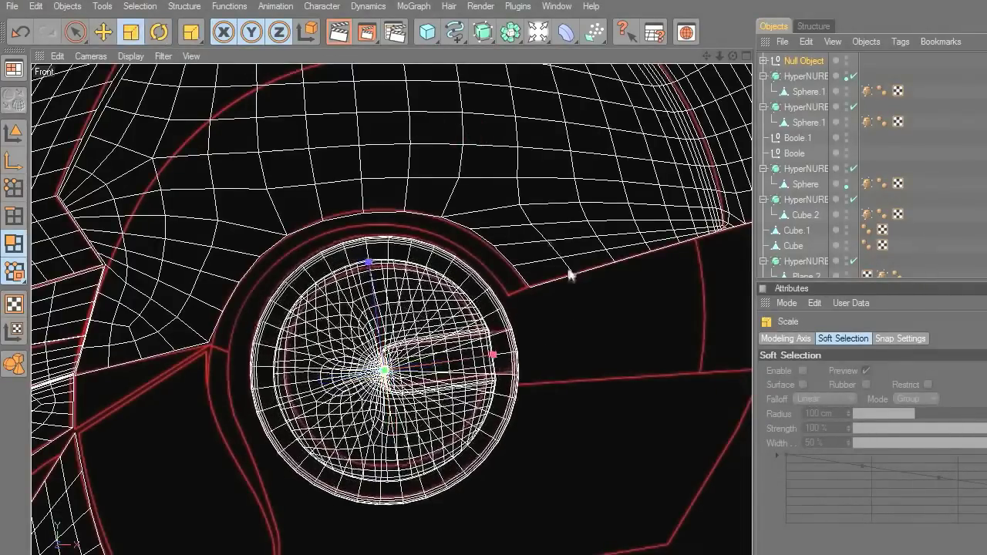
Step: In the left view, move the ear piece about 136 units along its Y axis to the helmet's outer side and deselect it
middle_click(593, 274)
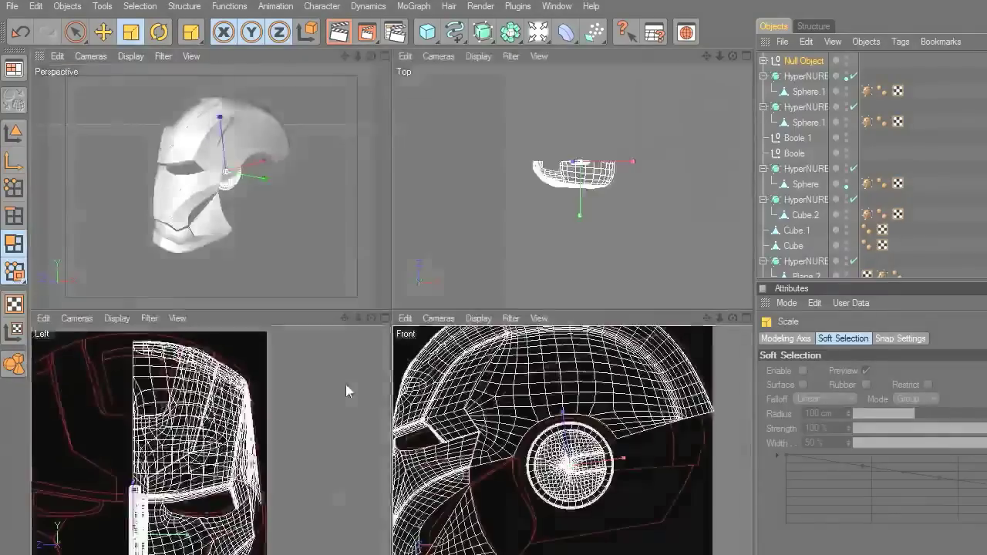
middle_click(346, 386)
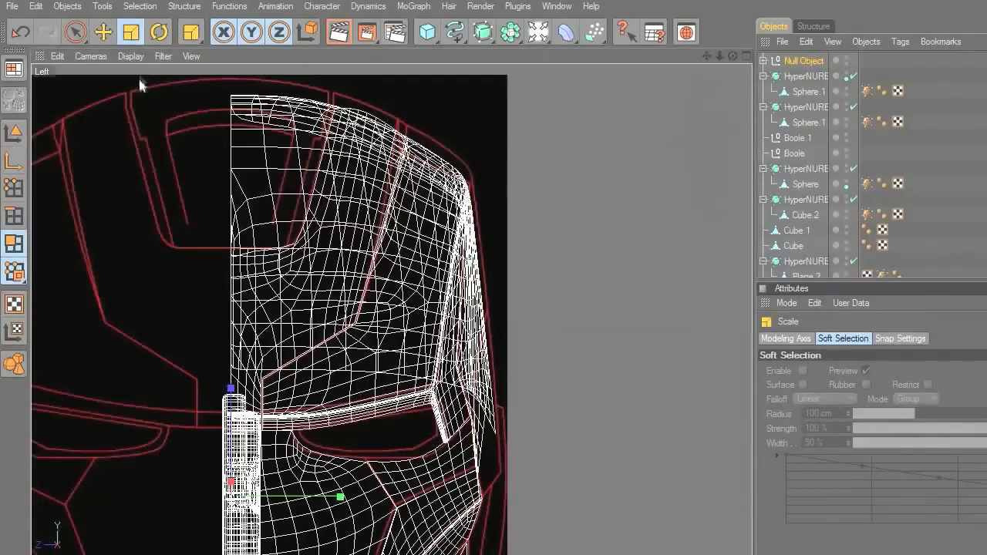
key("e")
left_click_drag(331, 496, 584, 495)
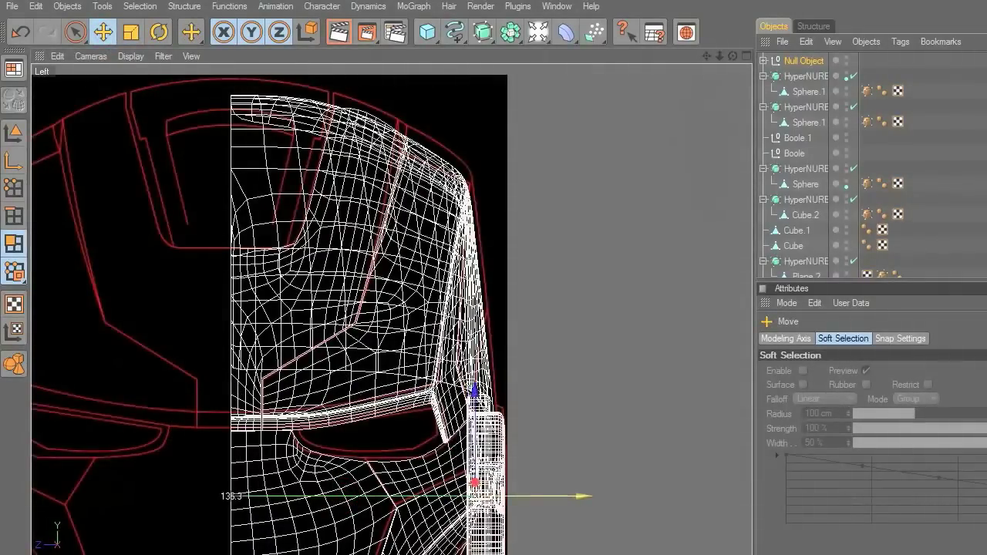
middle_click(585, 411)
middle_click(300, 271)
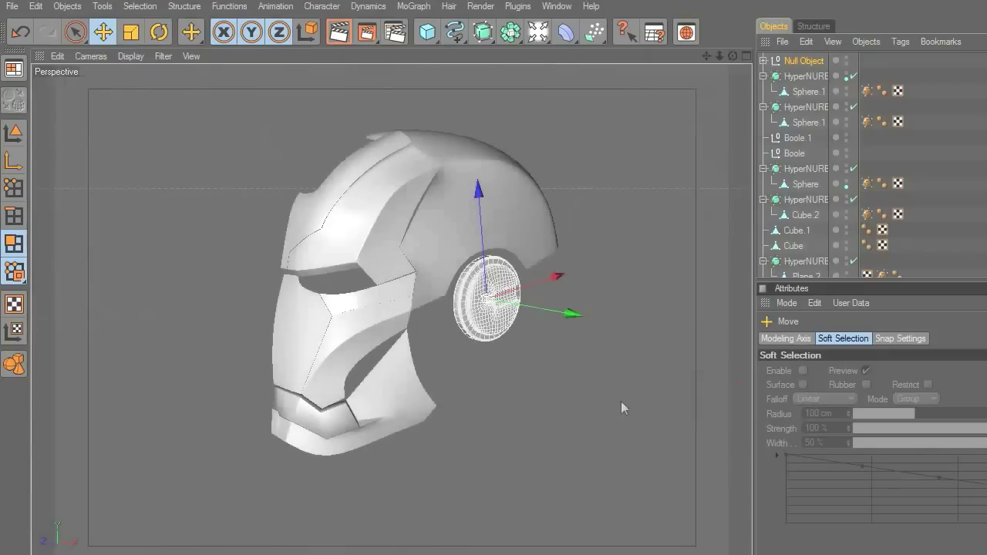
left_click(14, 133)
left_click(141, 165)
scroll(545, 361, "down", 2)
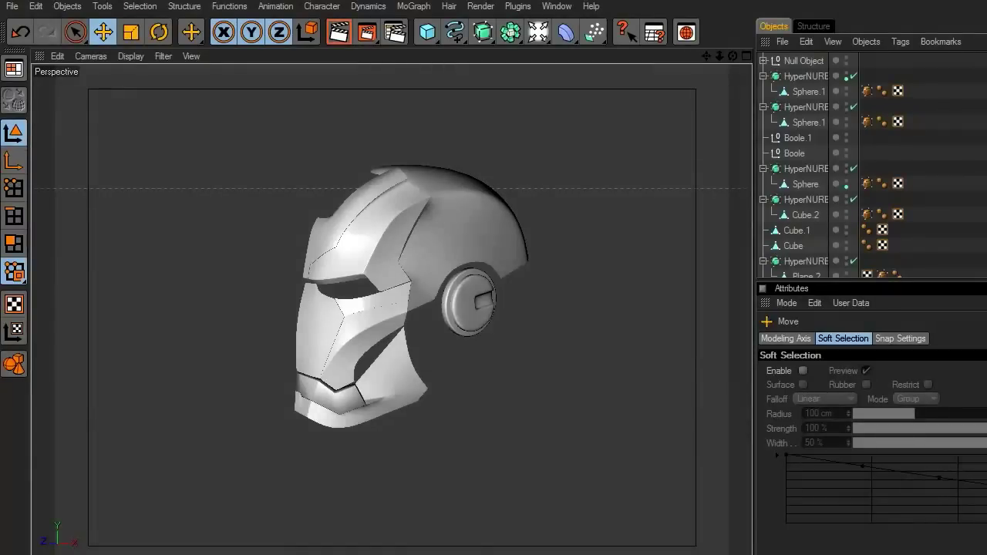
Step: With HyperNURBS smoothing turned off, extrude the lower edge of the helmet's side panel, between the faceplate and ear piece, by 10.6 cm
scroll(703, 148, "up", 3)
scroll(520, 254, "up", 6)
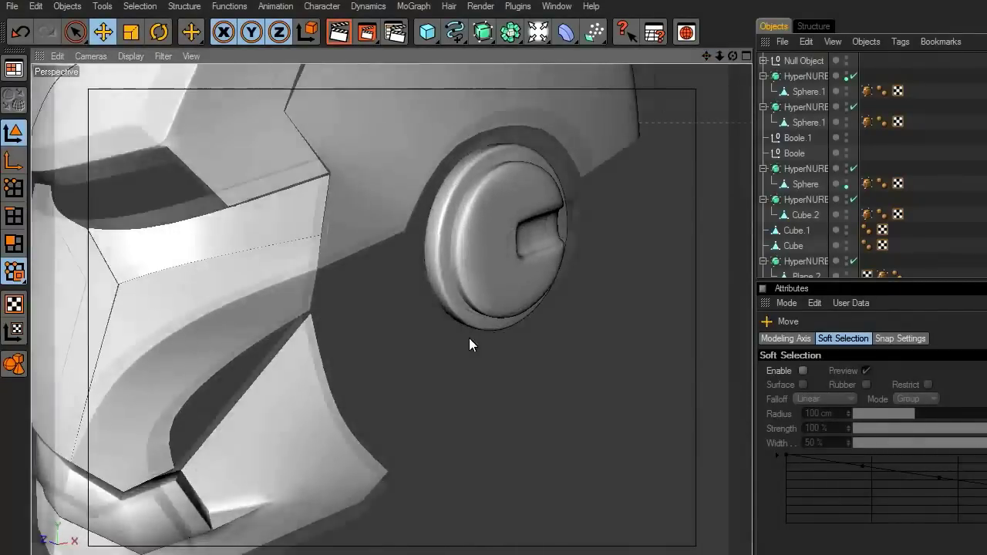
scroll(469, 338, "up", 3)
left_click(353, 158)
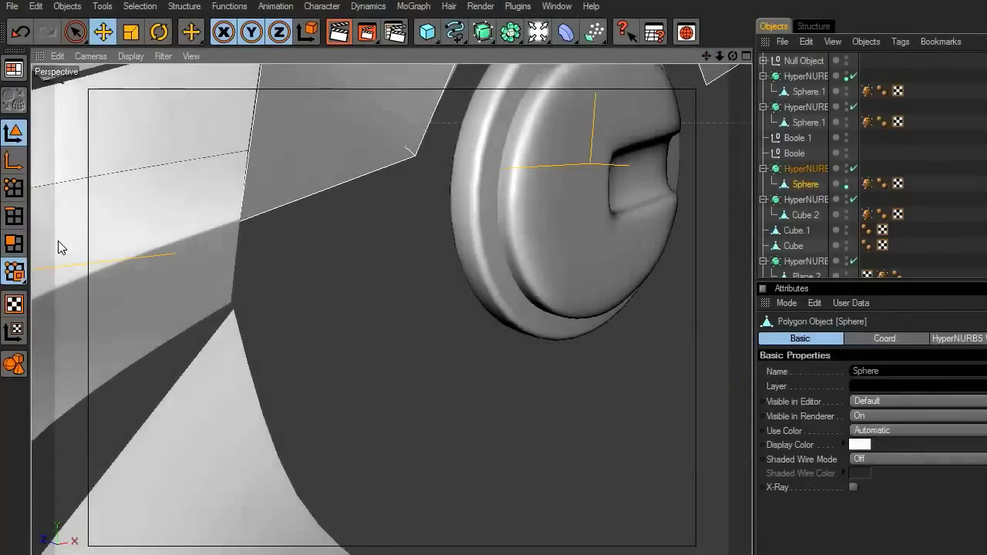
left_click(17, 220)
left_click(285, 212)
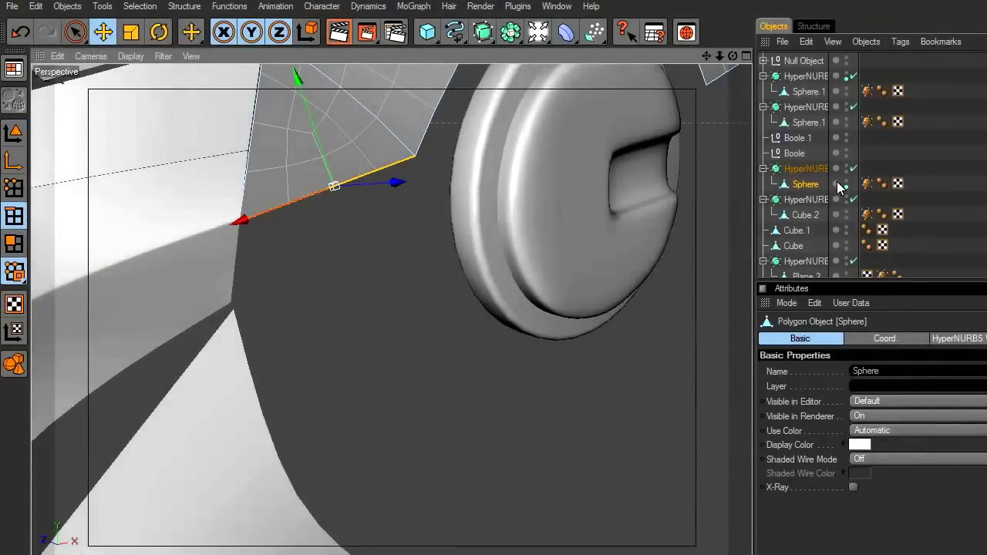
key("q")
right_click(371, 245)
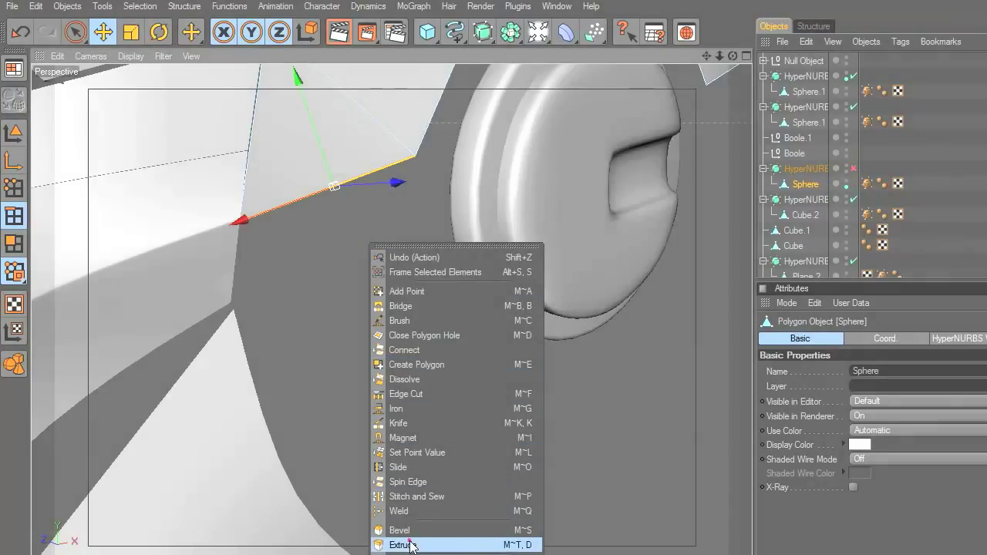
left_click(403, 544)
left_click_drag(543, 435, 624, 435)
Step: In the front view, move the extruded edge's front point onto the blueprint corner where the faceplate meets the jaw
middle_click(543, 434)
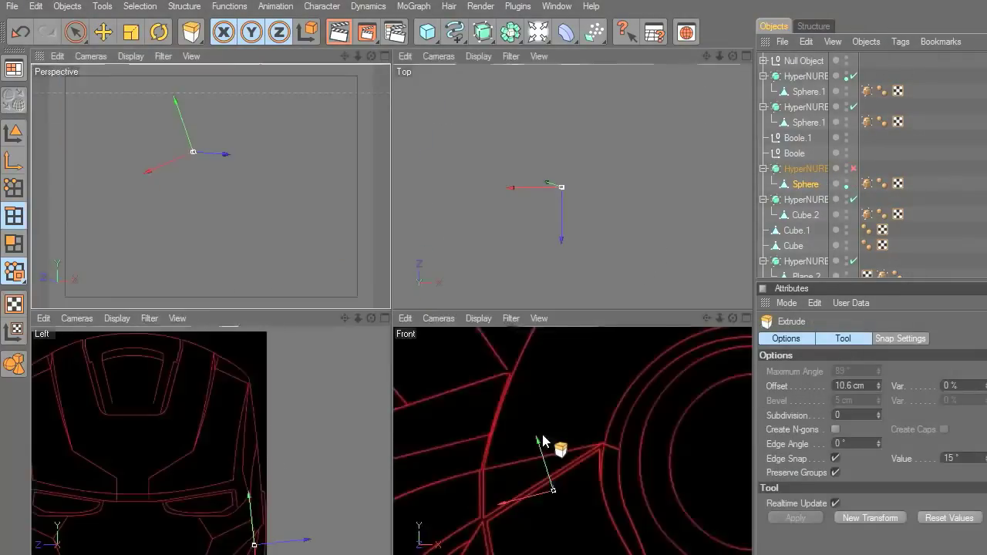
middle_click(579, 388)
left_click(85, 38)
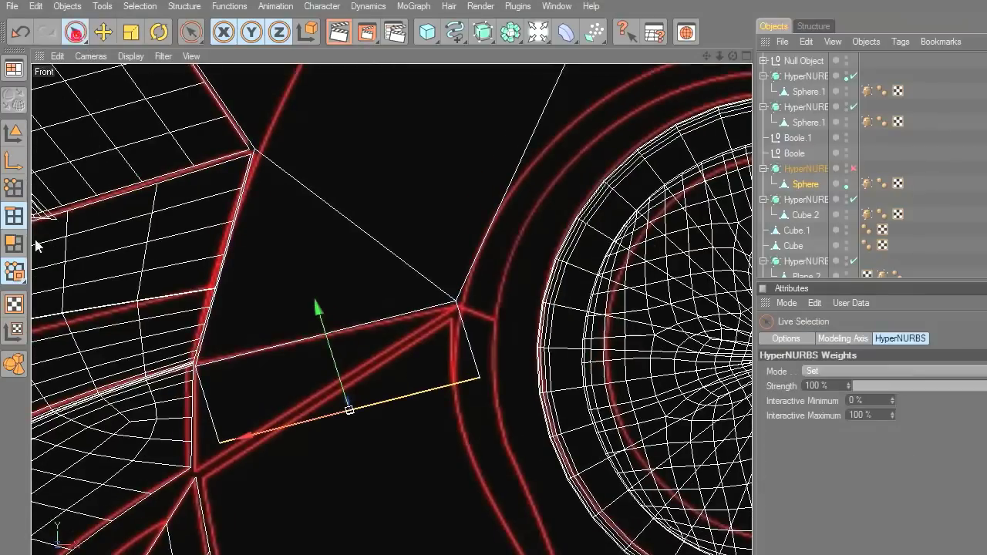
left_click(12, 192)
left_click(222, 445)
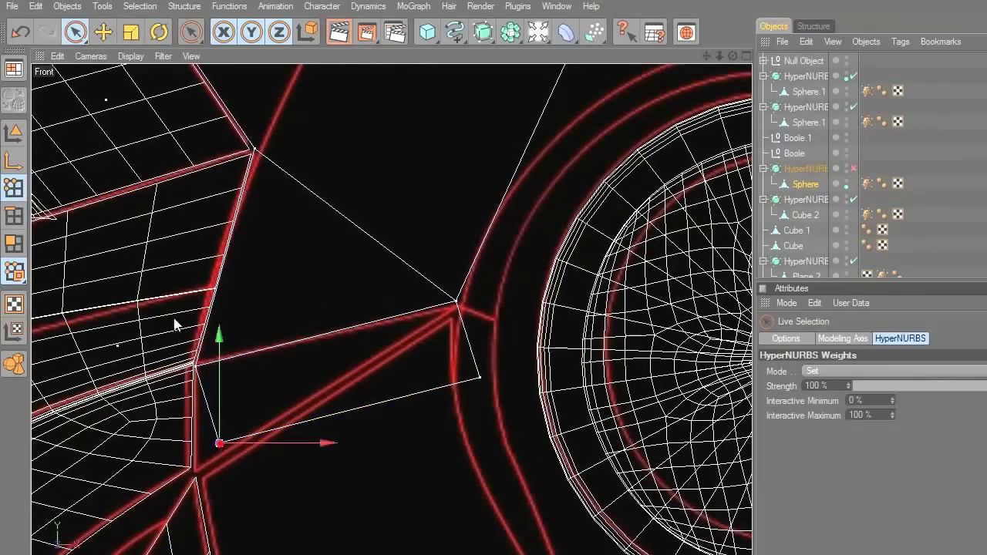
left_click(101, 34)
left_click_drag(219, 443, 196, 469)
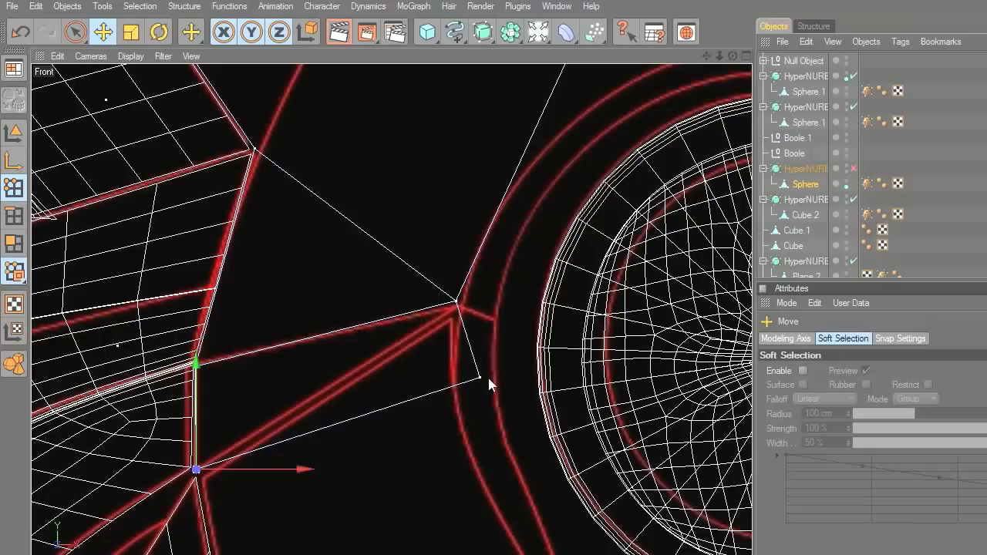
Step: Weld the extruded edge's rear point to the side panel's original corner to turn the new polygon into a triangle
key("space")
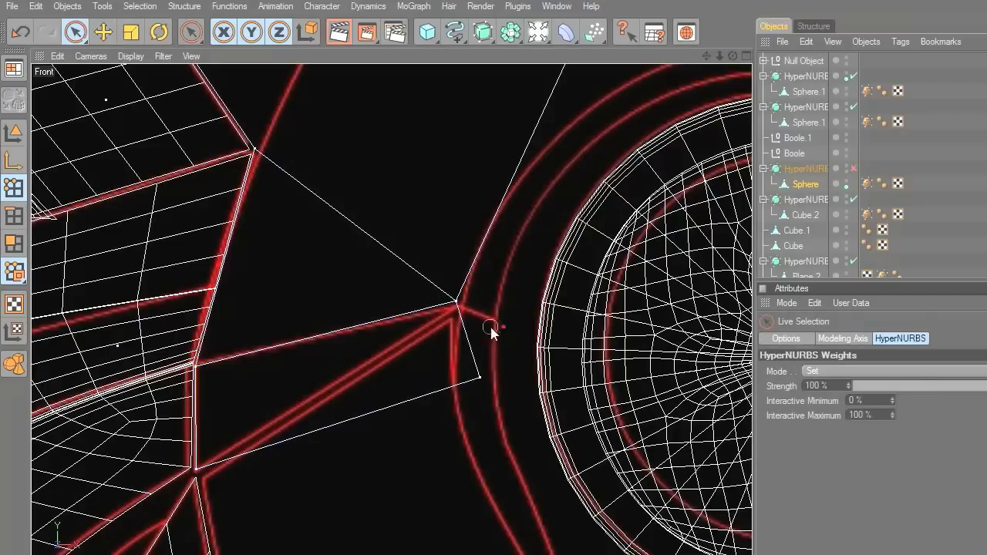
left_click(477, 374, "shift")
right_click(526, 317)
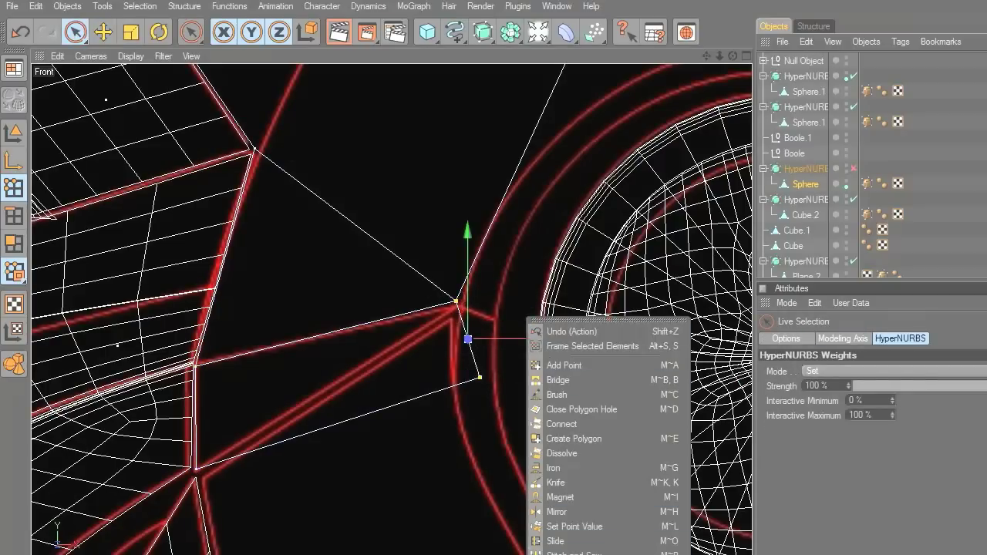
left_click(577, 553)
left_click(457, 304)
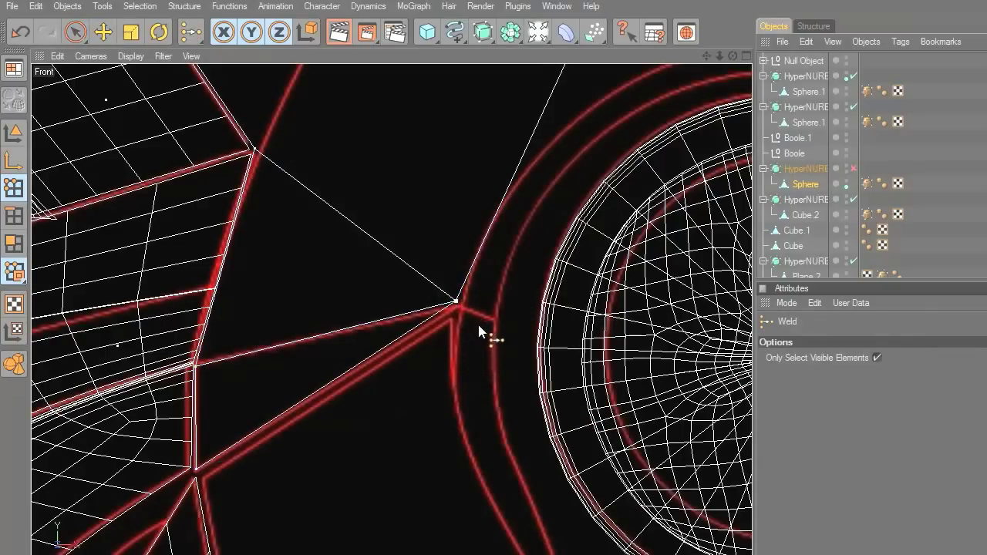
Step: In the perspective view, move the triangle's lower point about 10.2 units in depth to meet the faceplate and jaw corner
middle_click(478, 331)
middle_click(308, 254)
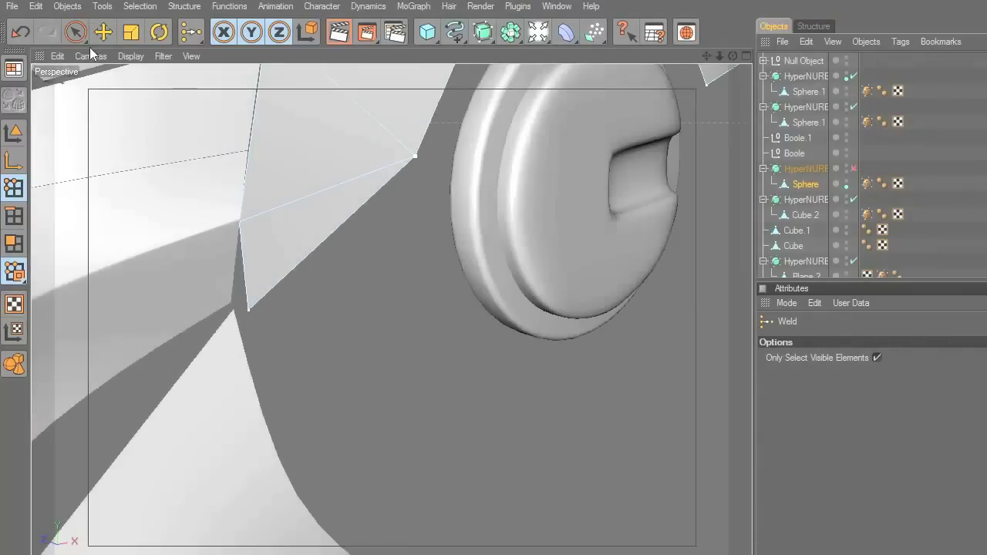
key("space")
left_click(249, 306)
mouse_move(227, 300)
left_mouse_down()
mouse_move(209, 291)
mouse_move(229, 301)
left_mouse_up()
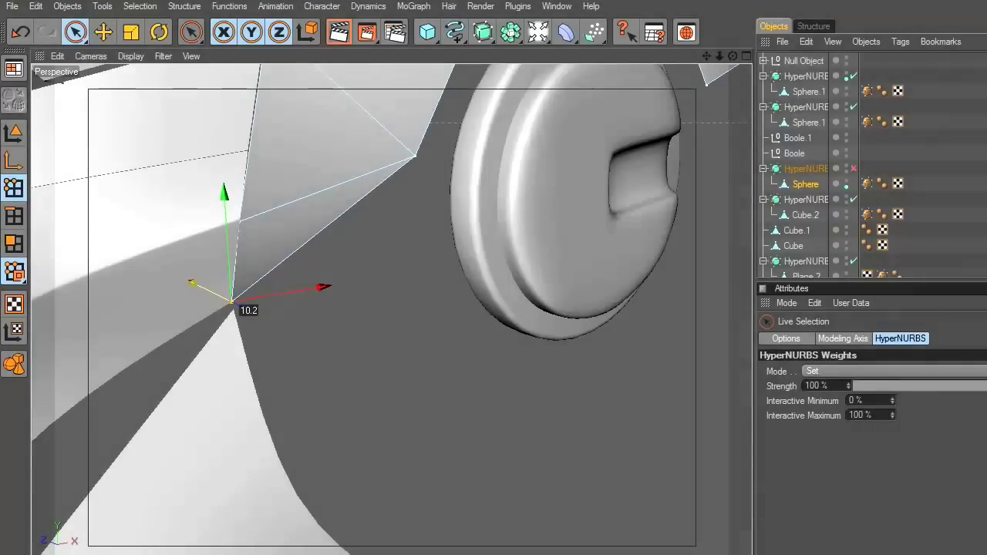
Step: Bevel the fold edge between the side panel and the new triangle with a 0.13 cm inner offset while HyperNURBS smoothing is off
scroll(454, 290, "up", 7)
middle_click_drag(400, 343, 731, 411, "alt")
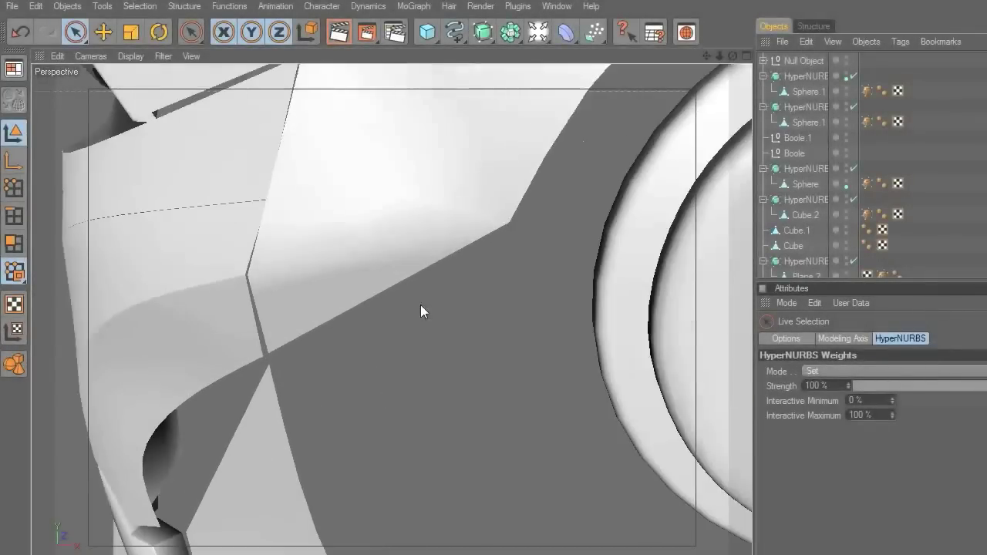
left_click(385, 238)
scroll(364, 235, "up", 3)
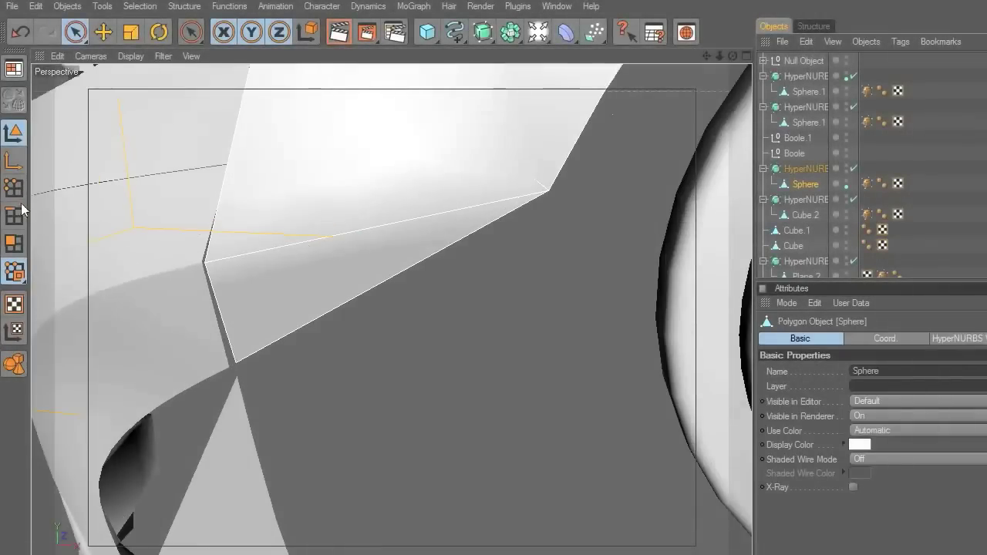
left_click(15, 214)
left_click(247, 253)
left_click(248, 257)
right_click(529, 99)
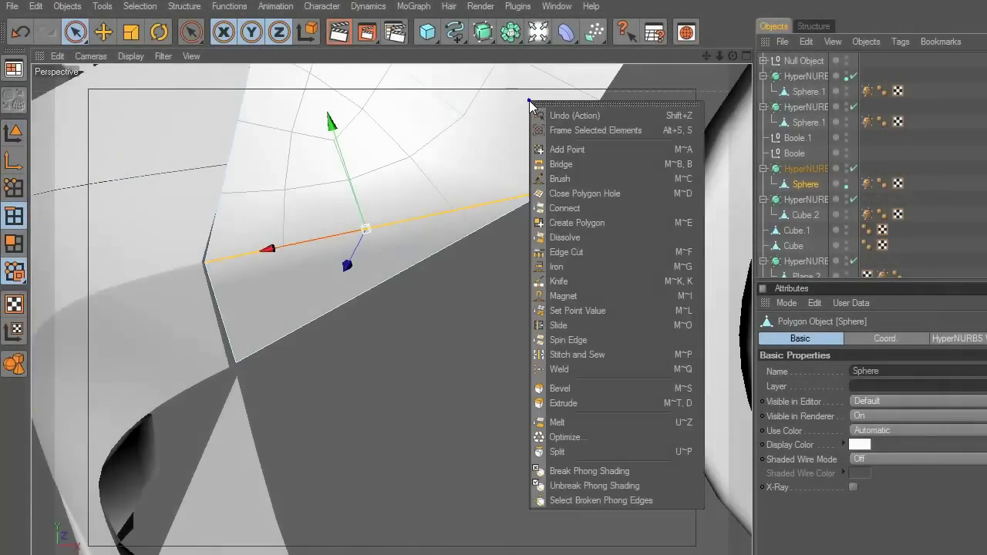
left_click(568, 390)
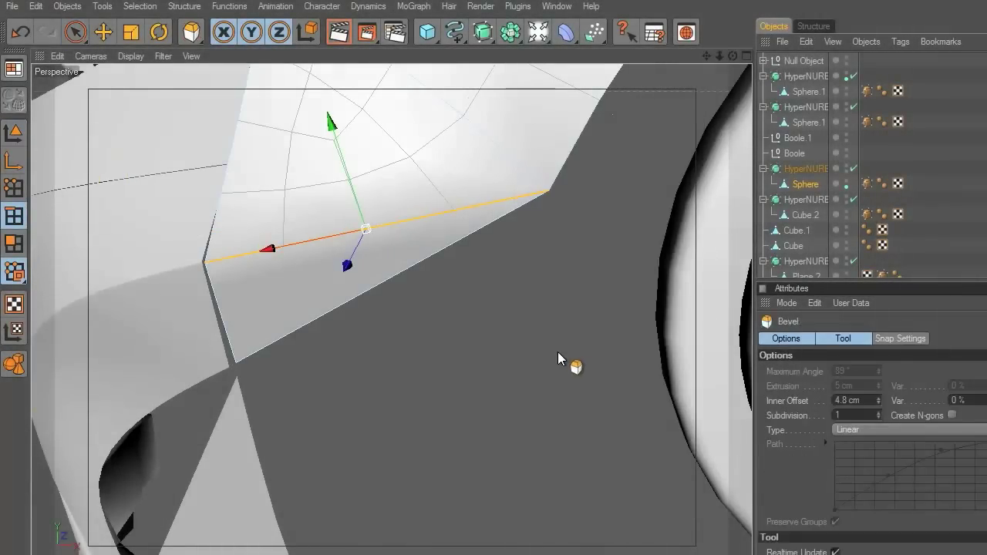
left_click_drag(558, 352, 558, 351)
key("ctrl+z")
left_click(854, 169)
left_click_drag(521, 256, 525, 256)
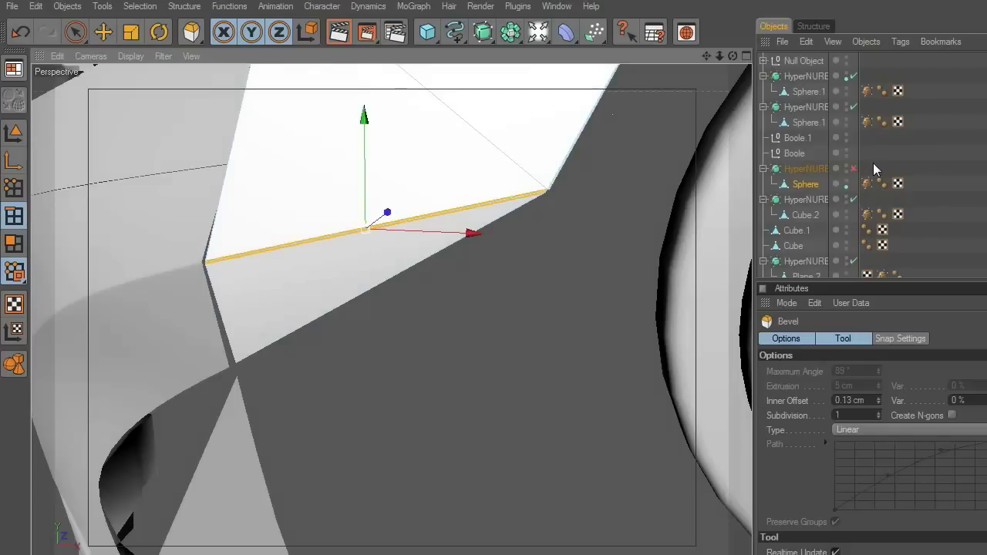
Step: Turn the side panel's HyperNURBS smoothing back on, deselect the panel and check the creased fold from the helmet's side
left_click(854, 168)
left_click(12, 133)
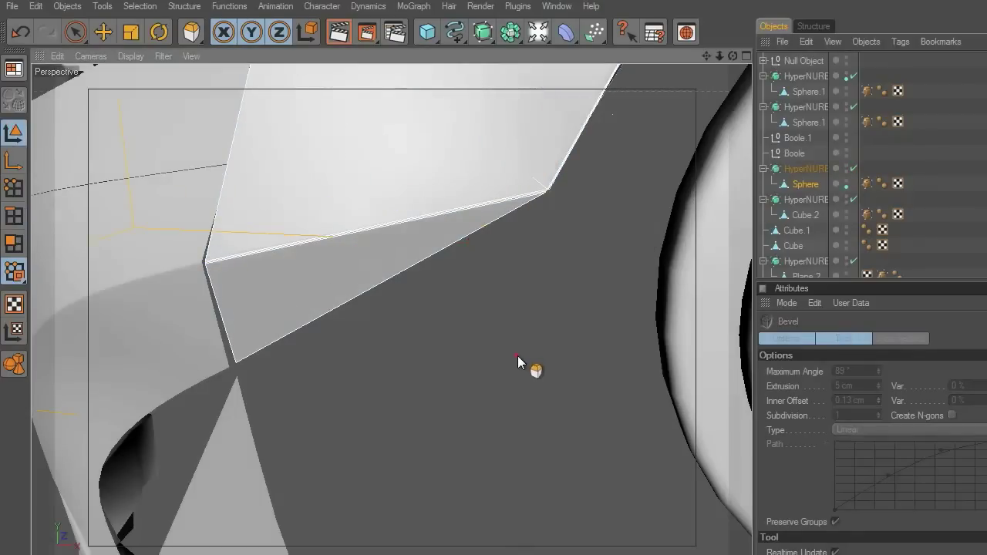
key("e")
scroll(554, 372, "down", 5)
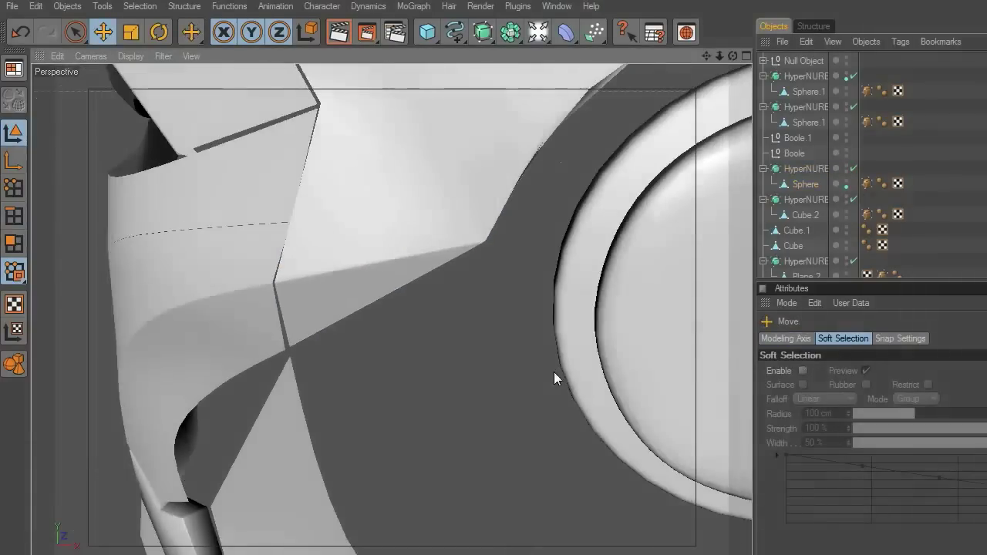
left_click_drag(733, 56, 740, 381)
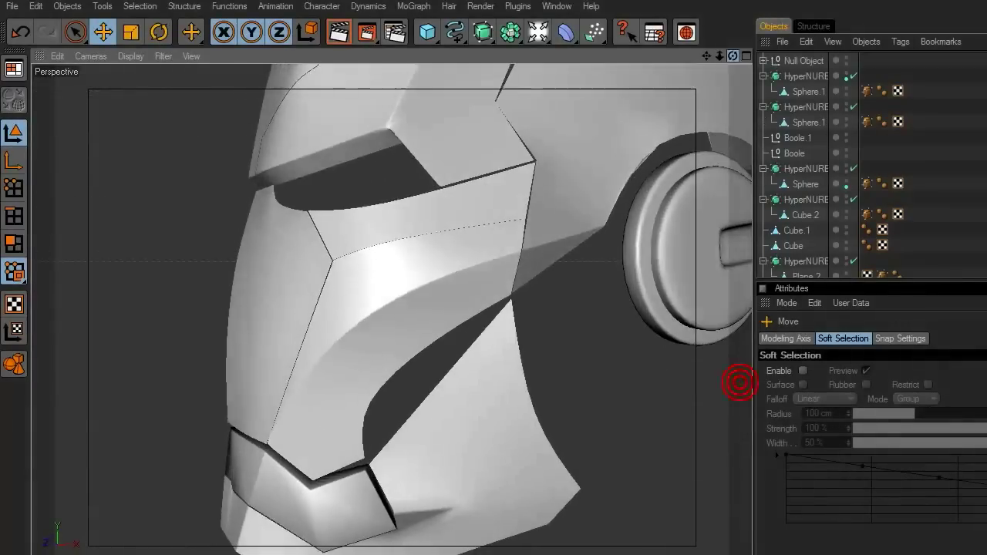
left_click_drag(589, 278, 581, 297, "alt")
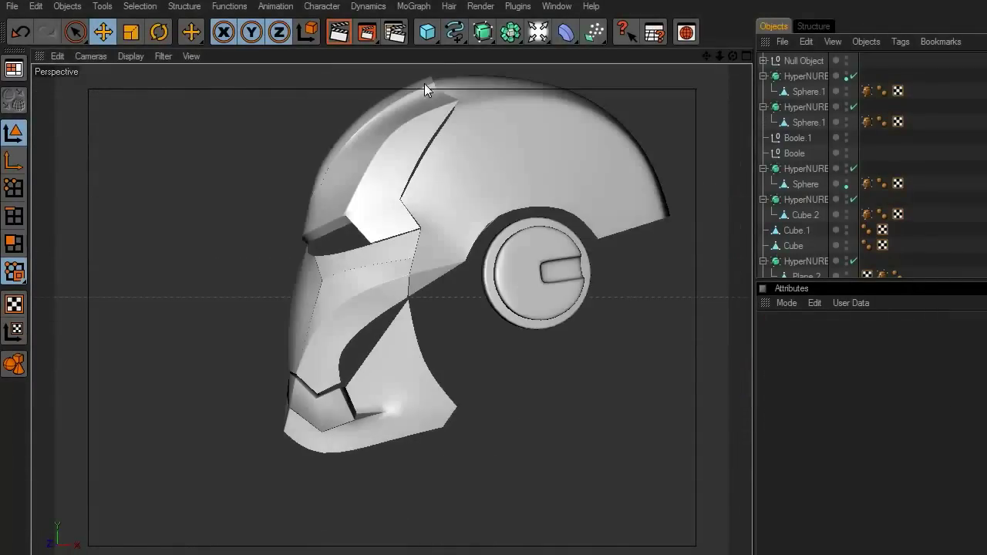
Step: Add a plane primitive and rotate it upright so it lies parallel to the helmet's side
left_click_drag(425, 31, 554, 81)
key("r")
left_click_drag(462, 202, 465, 322)
left_click(107, 39)
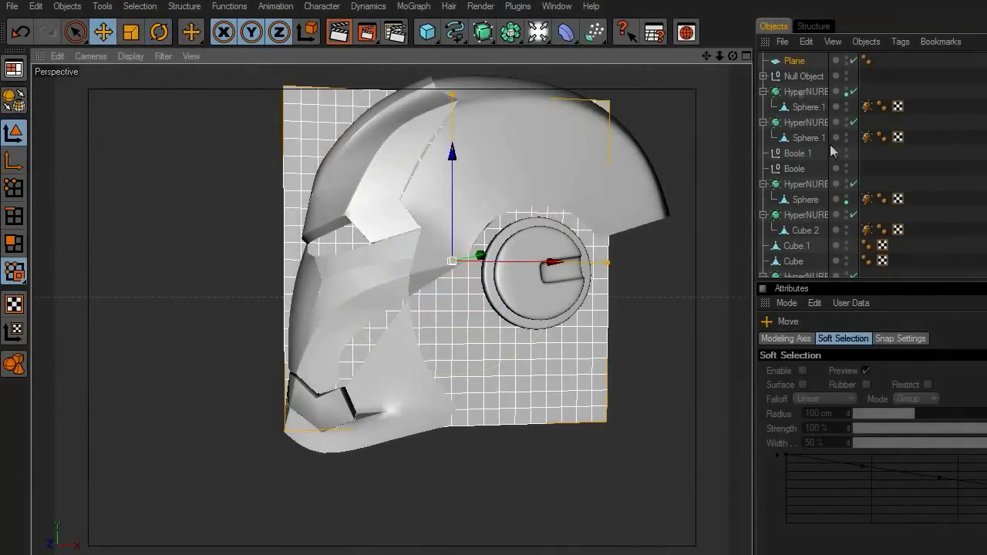
Step: Set the plane's width and height segments to 1 and make it editable
left_click(780, 62)
left_click_drag(855, 399, 799, 402)
type("1")
left_click_drag(854, 415, 825, 424)
type("1")
left_click(838, 480)
left_click(13, 101)
Step: Scale the plane down and, in the front view, place it over the blueprint's panel behind the jaw and below the ear
left_click(129, 33)
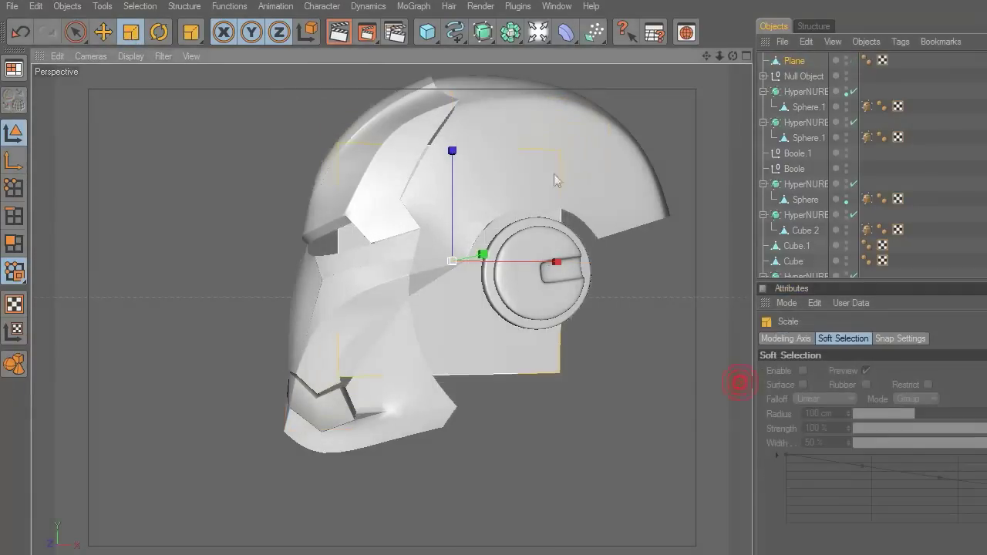
middle_click(555, 177)
middle_click(624, 434)
left_click_drag(738, 381, 563, 381)
left_click(103, 33)
left_click_drag(583, 130, 548, 219)
scroll(401, 391, "up", 8)
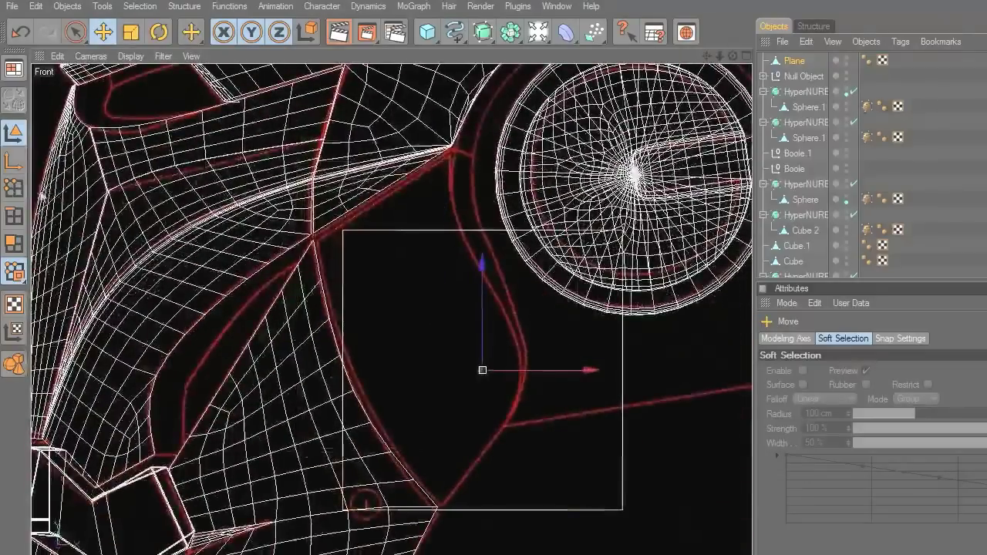
Step: Move the plane's four corner points onto the corners of the blueprint's panel outline behind the jaw
left_click(13, 187)
left_click(340, 232)
left_click_drag(340, 231, 314, 237)
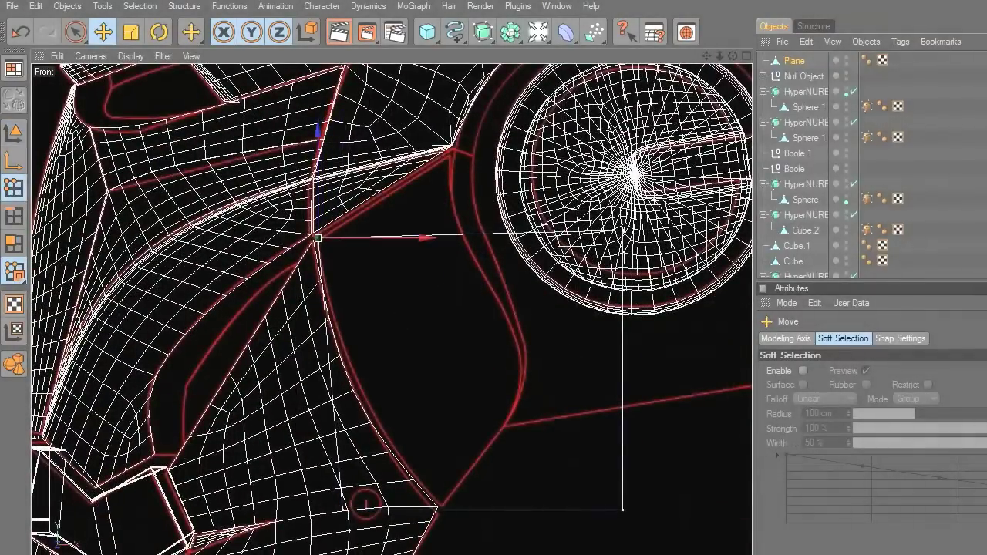
left_click_drag(624, 231, 448, 158)
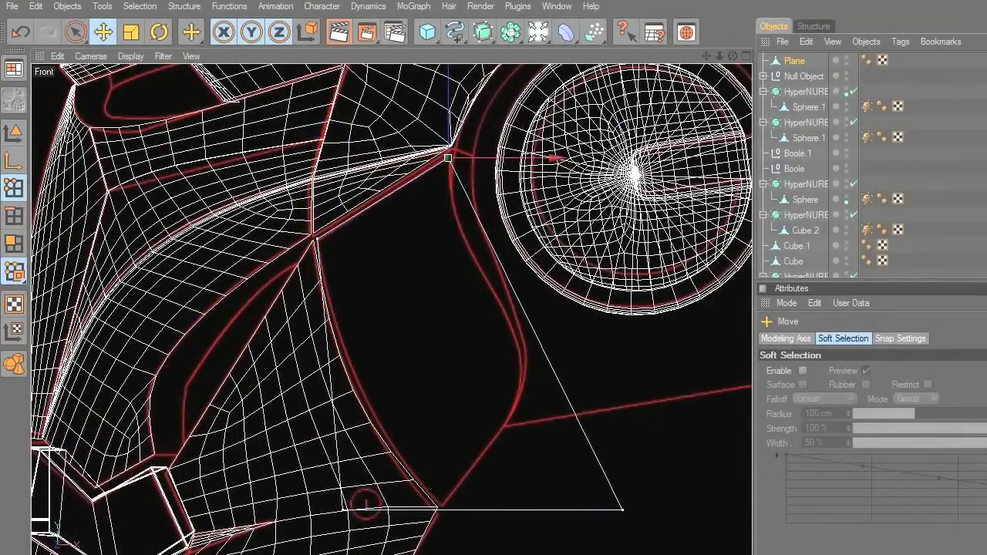
left_click(343, 510)
left_click_drag(343, 509, 442, 507)
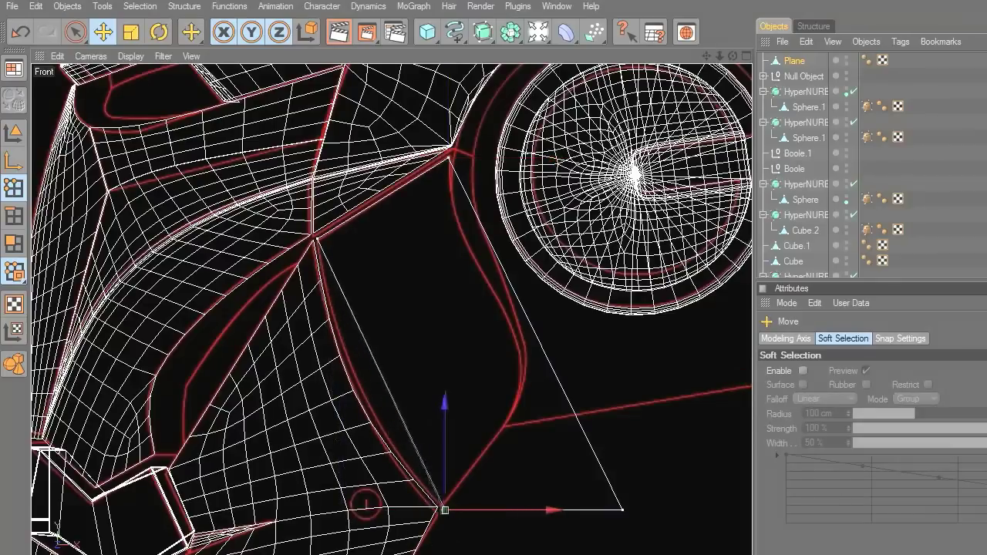
left_click(623, 509)
left_click_drag(623, 509, 525, 379)
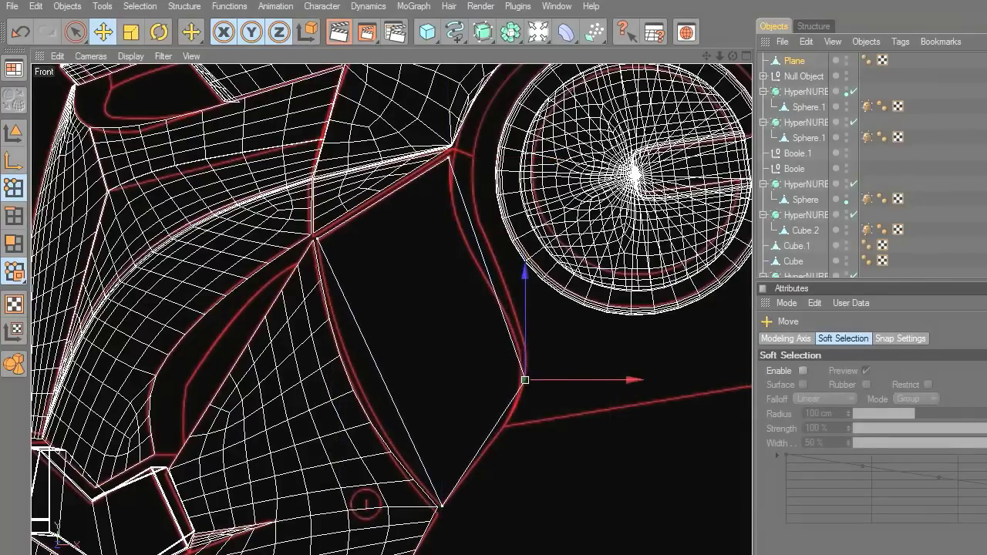
Step: Cut the plane crosswise with the Knife and move the two new points onto the curved sides of the blueprint outline
right_click(600, 291)
left_click(621, 455)
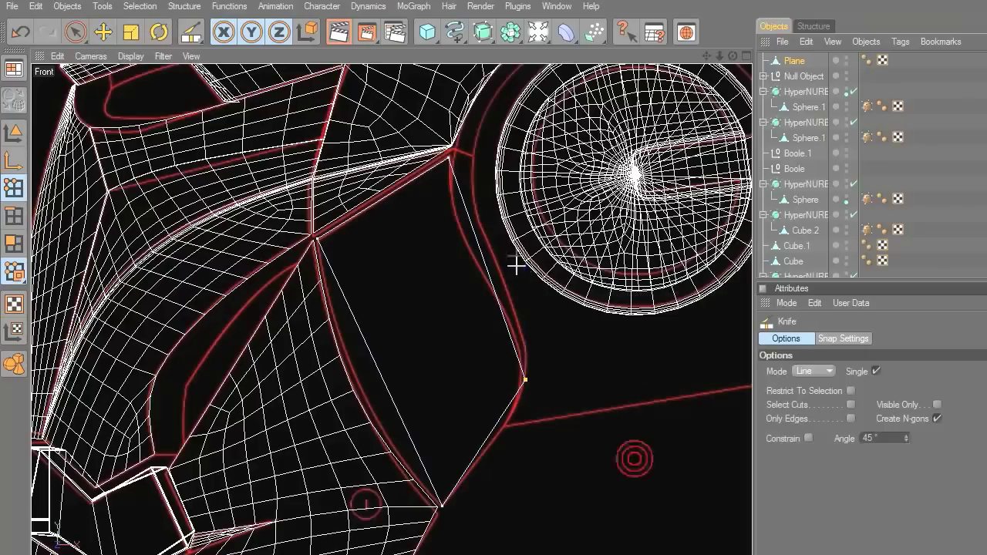
mouse_move(490, 193)
left_mouse_down()
mouse_move(390, 344)
mouse_move(332, 484)
mouse_move(491, 194)
mouse_move(358, 443)
mouse_move(321, 469)
left_mouse_up()
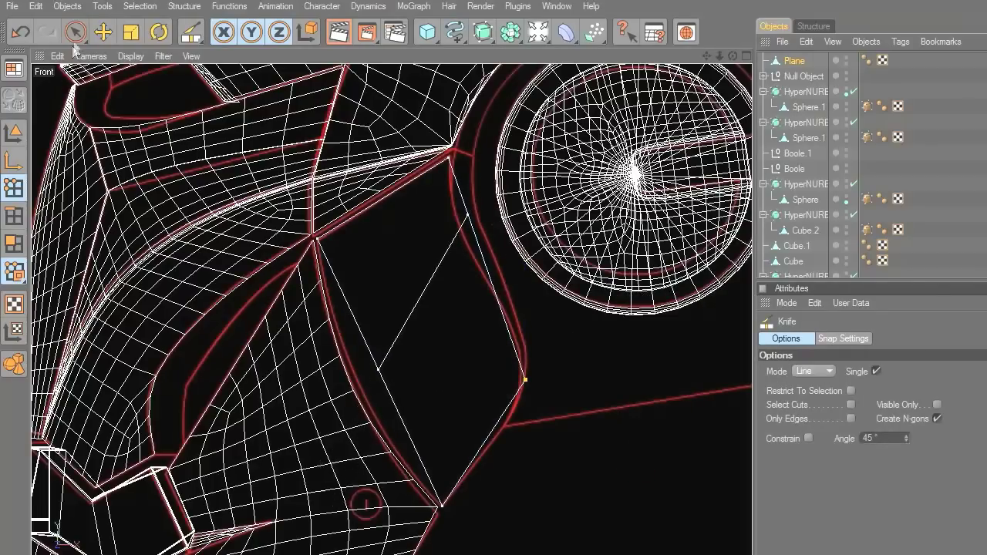
left_click(103, 32)
left_click(377, 370)
left_click_drag(377, 369, 358, 393)
left_click(468, 214)
left_click_drag(467, 214, 461, 231)
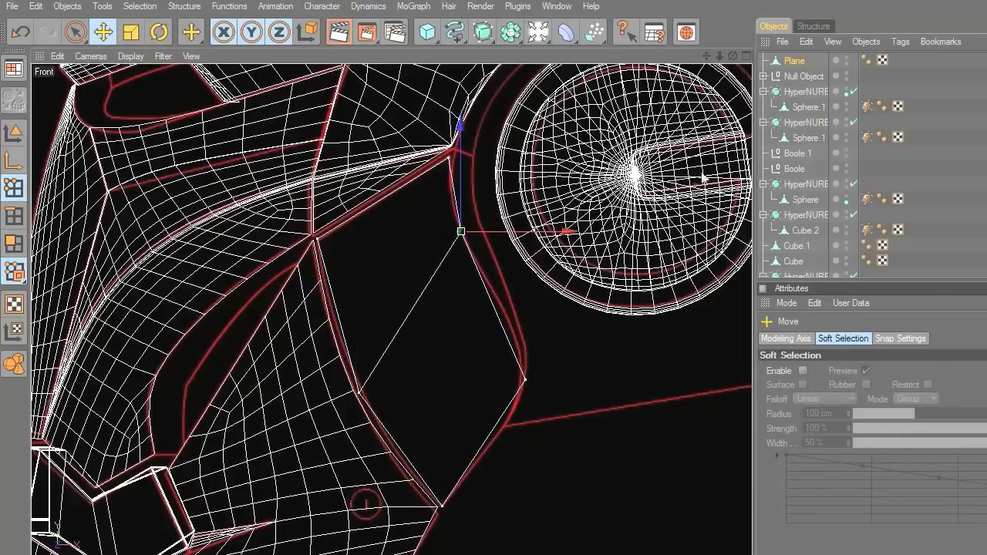
Step: Place the plane inside a new HyperNURBS object and give its left and bottom corner points 100% HyperNURBS weight
left_click(483, 32)
left_click_drag(813, 78, 810, 63)
left_click(80, 36)
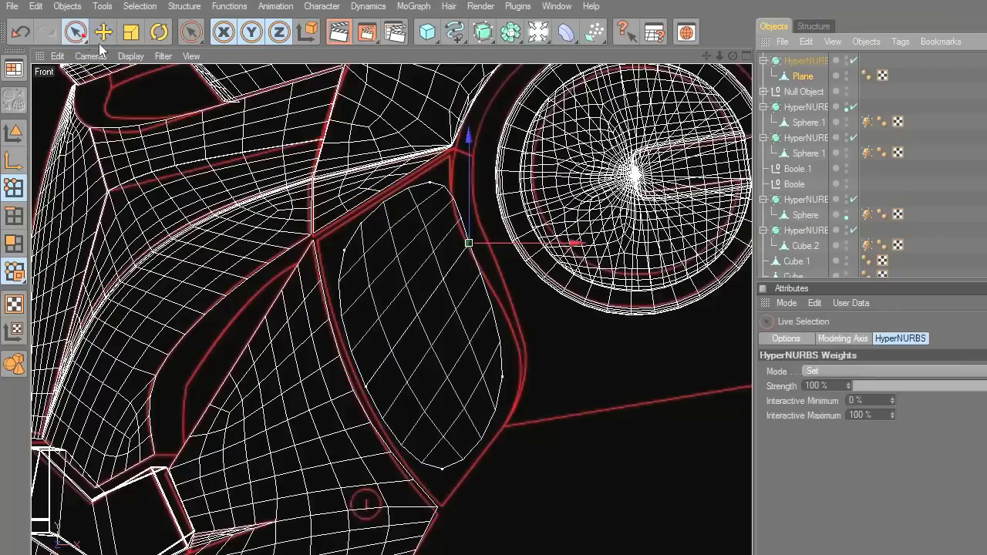
left_click(344, 253)
left_click(894, 371)
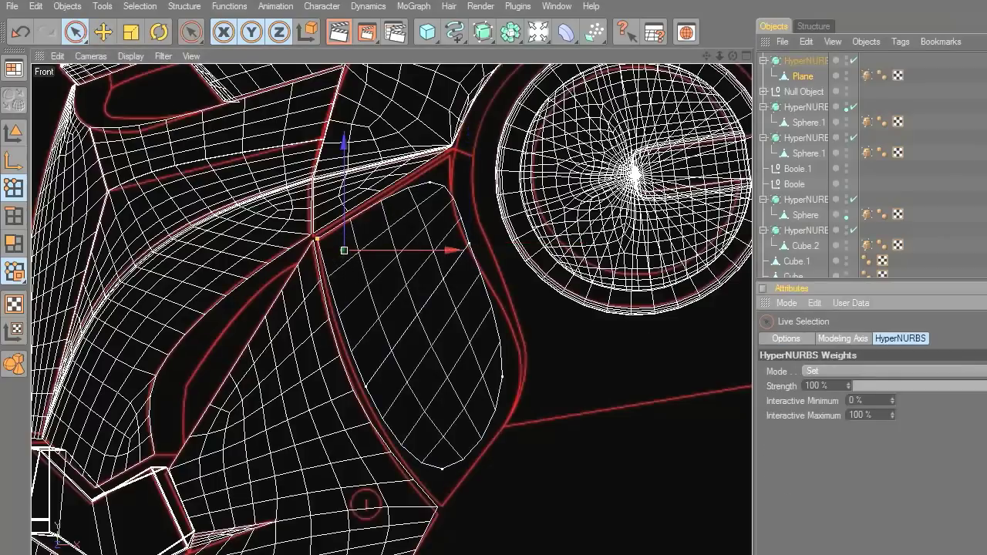
left_click(441, 505)
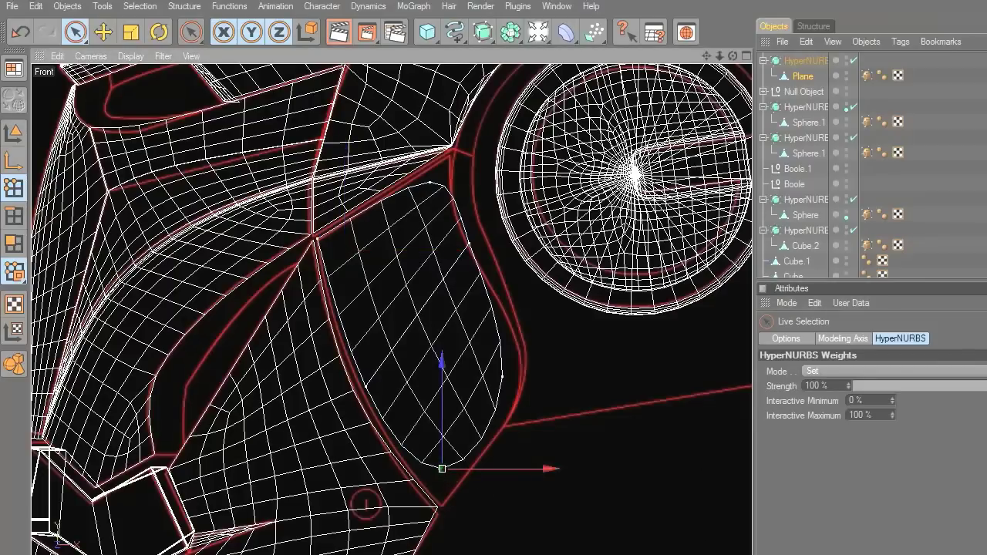
Step: Move the ear-side edge points out toward the blueprint curve and give the panel's top corner point 100% HyperNURBS weight
left_click(504, 378)
left_click_drag(509, 377, 527, 378)
left_click(474, 245)
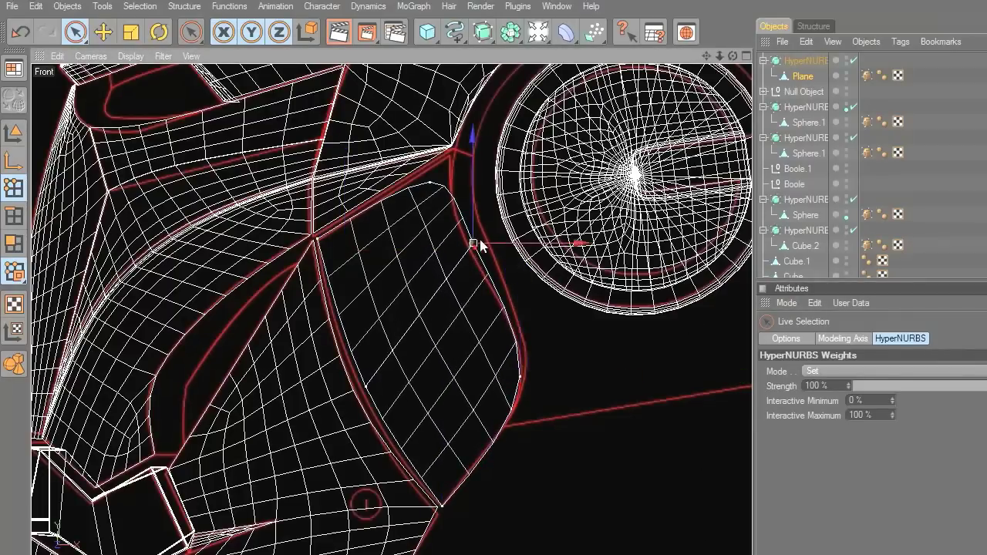
left_click(430, 184)
left_click(448, 158)
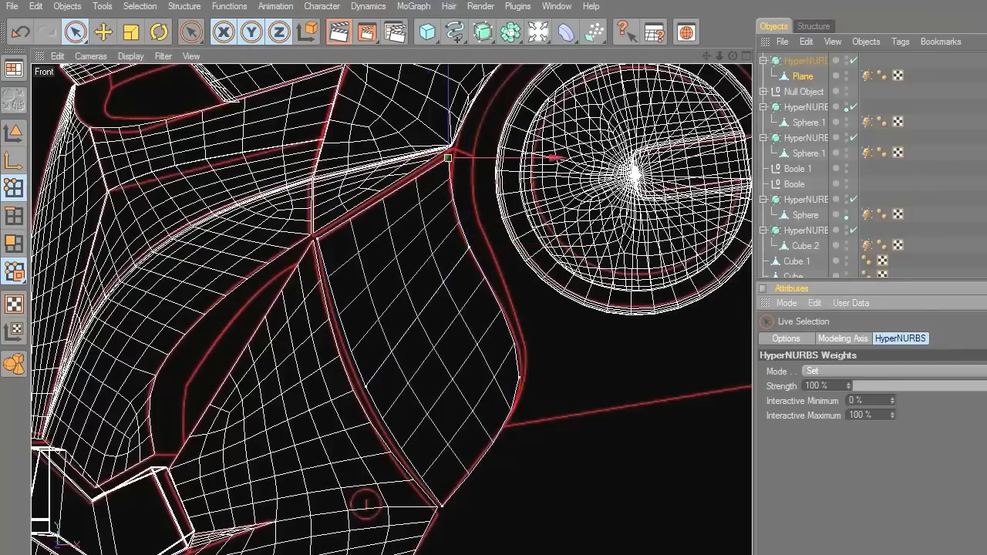
Step: Fine-tune the two ear-side edge points sideways to fit the smoothed panel edge to the blueprint curve
left_click(473, 245)
left_click(523, 241)
left_click(471, 248)
left_click_drag(559, 248, 558, 249)
left_click(518, 378)
left_click_drag(566, 377, 568, 377)
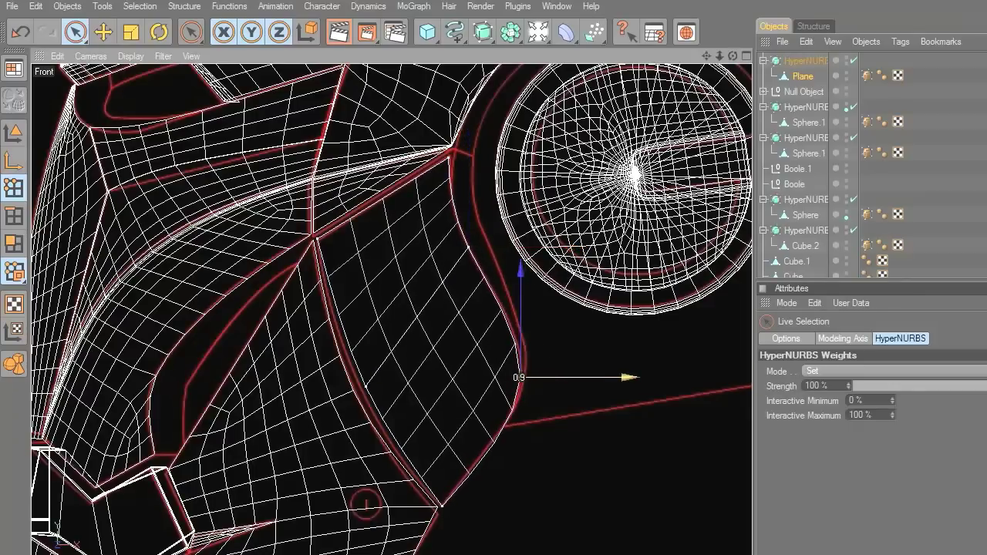
left_click(566, 325)
Step: Disable the panel's HyperNURBS smoothing and extrude its two ear-side edges outward toward the ear piece
scroll(593, 315, "up", 1)
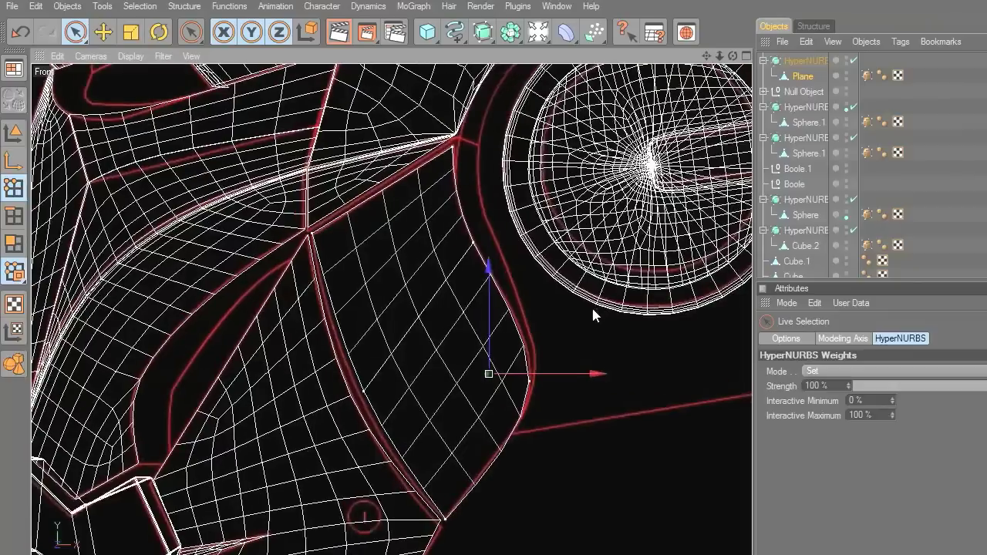
left_click(853, 60)
left_click(14, 216)
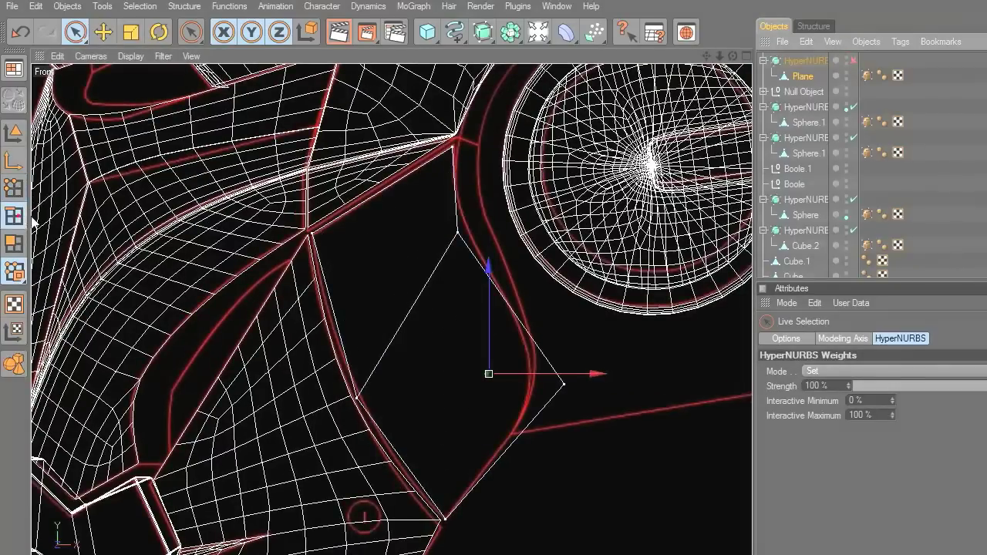
left_click(454, 220)
left_click(492, 280, "shift")
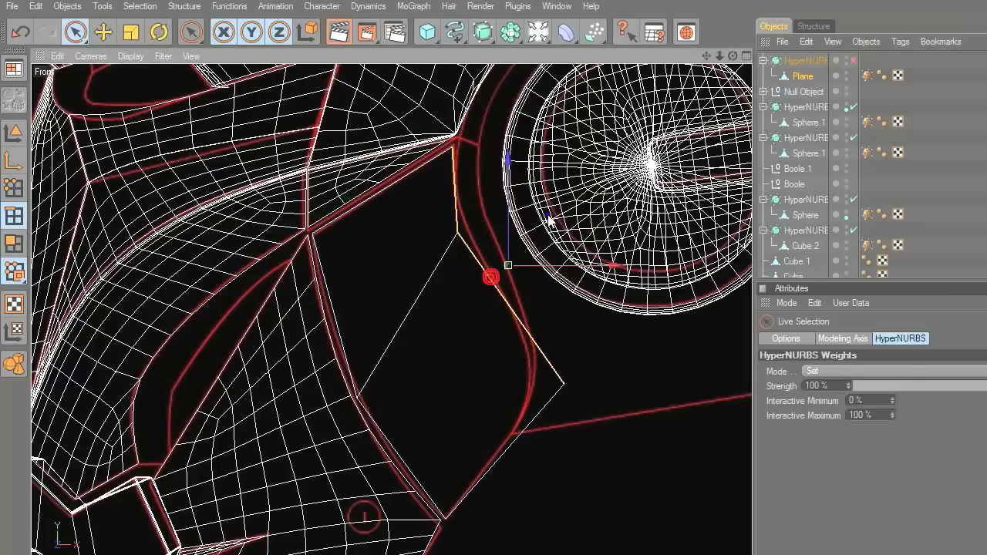
right_click(549, 224)
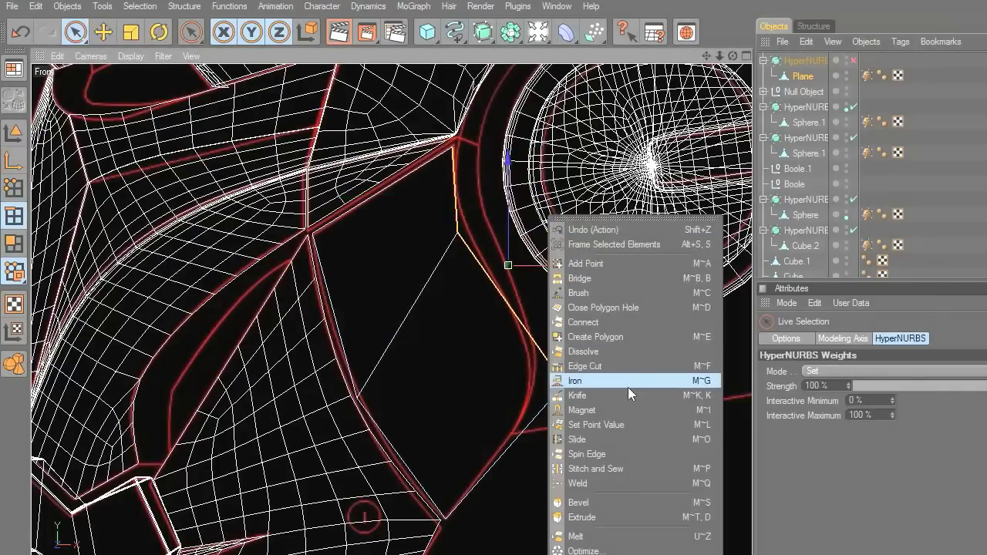
left_click(609, 516)
left_click_drag(606, 406, 595, 294)
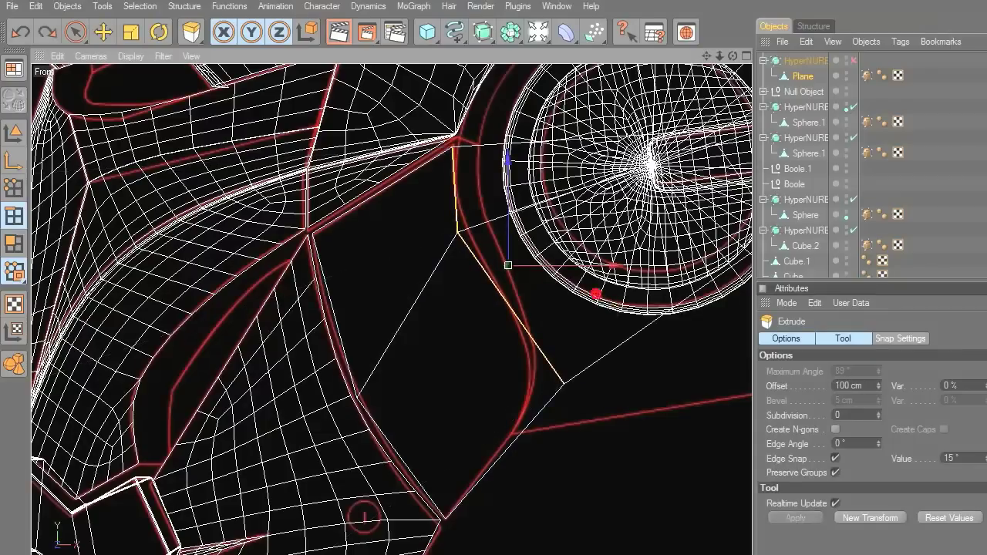
left_click(599, 301)
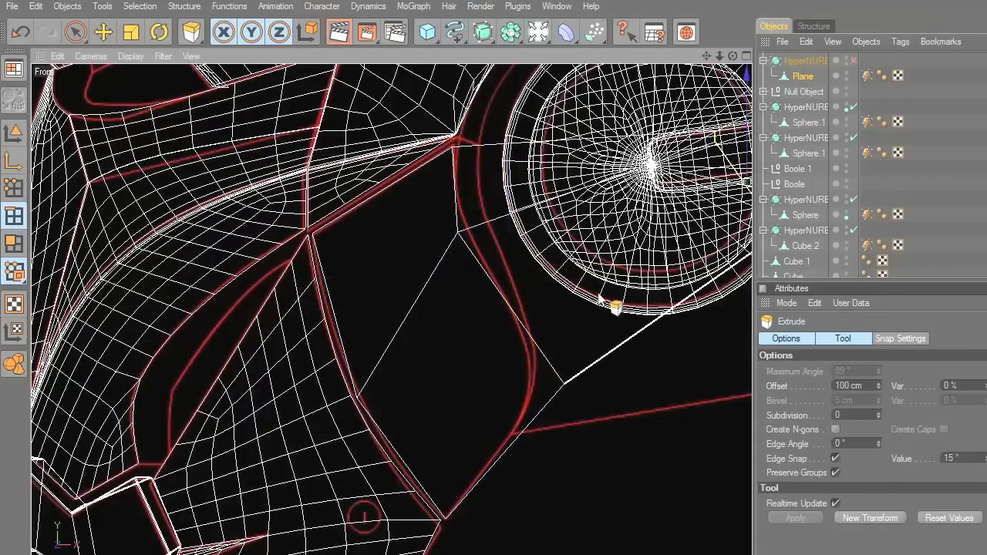
Step: Move the extruded edges back and down to form a narrow strip between the panel and the ear piece
left_click(102, 32)
scroll(425, 230, "down", 1)
left_click_drag(744, 198, 546, 198)
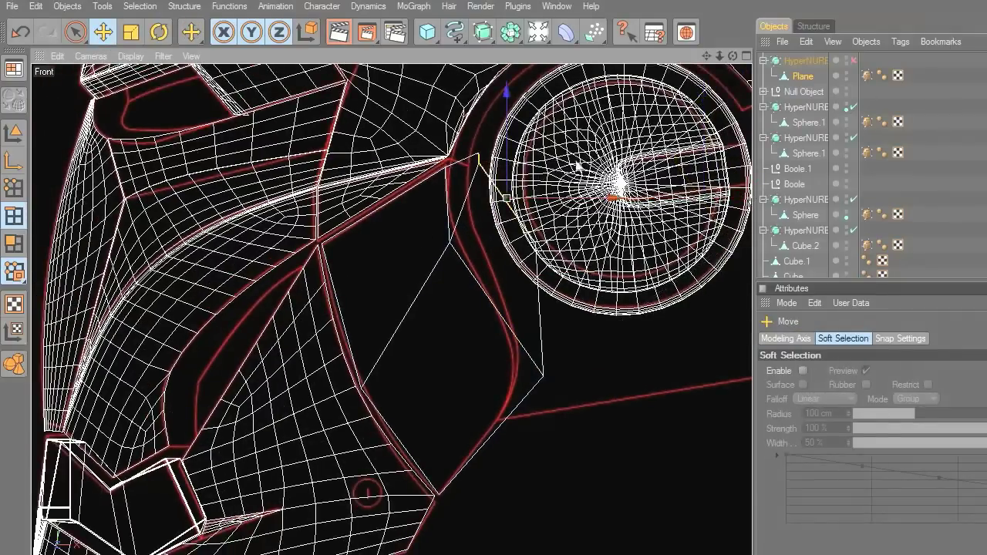
left_click_drag(518, 167, 518, 224)
scroll(291, 204, "up", 2)
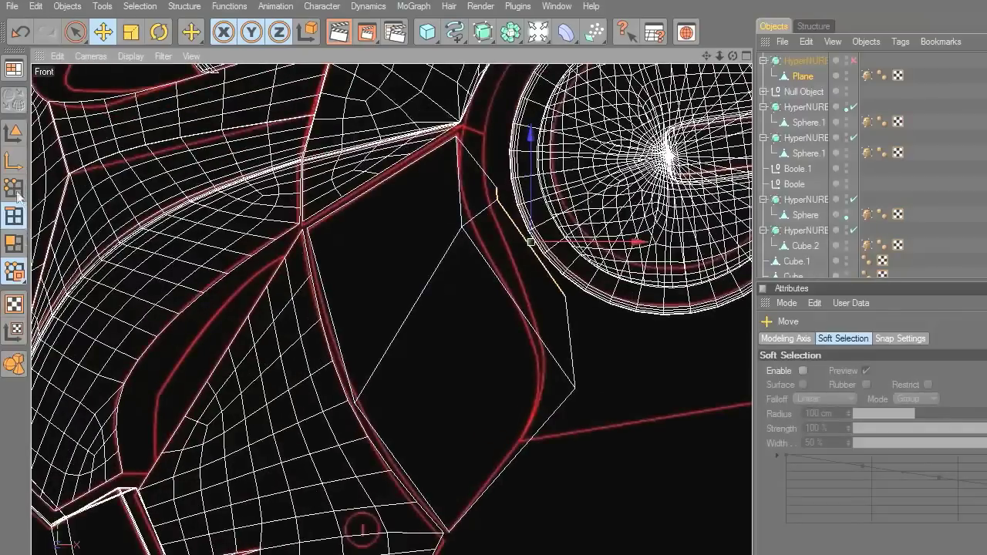
Step: Move the strip's upper and middle points, and the panel's top corner point, onto the blueprint's strip outline
left_click(14, 189)
key("space")
left_click(500, 187)
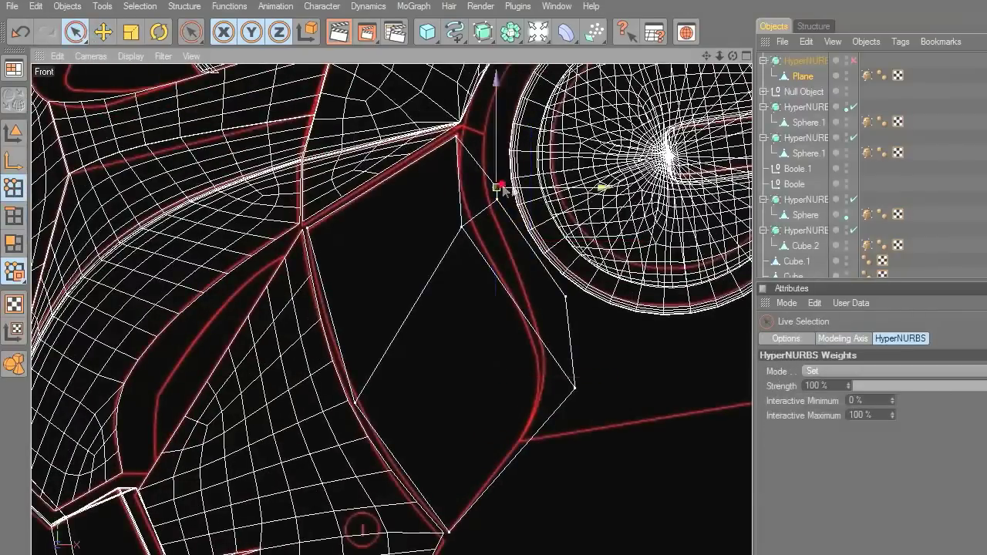
left_click_drag(496, 81, 496, 48)
left_click(104, 32)
left_click_drag(533, 174, 522, 160)
left_click_drag(461, 143, 460, 128)
left_click(457, 138)
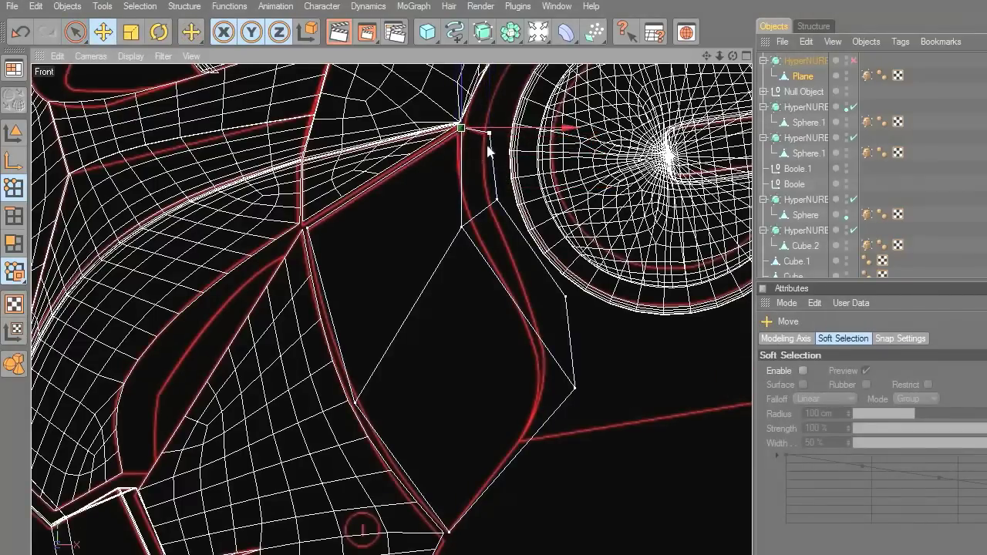
left_click(497, 199)
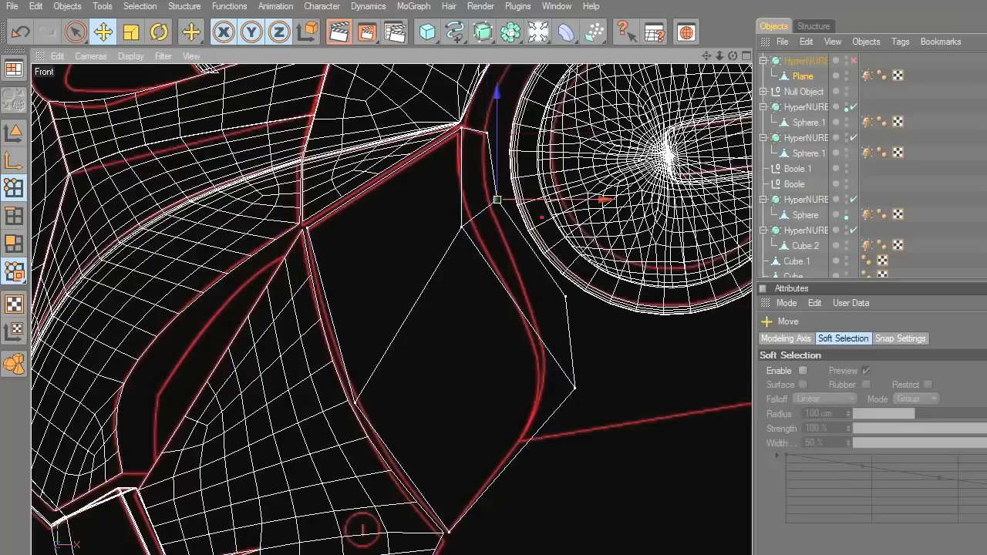
left_click_drag(497, 199, 492, 207)
left_click(567, 297)
left_click(574, 388, "shift")
right_click(616, 304)
left_click(652, 548)
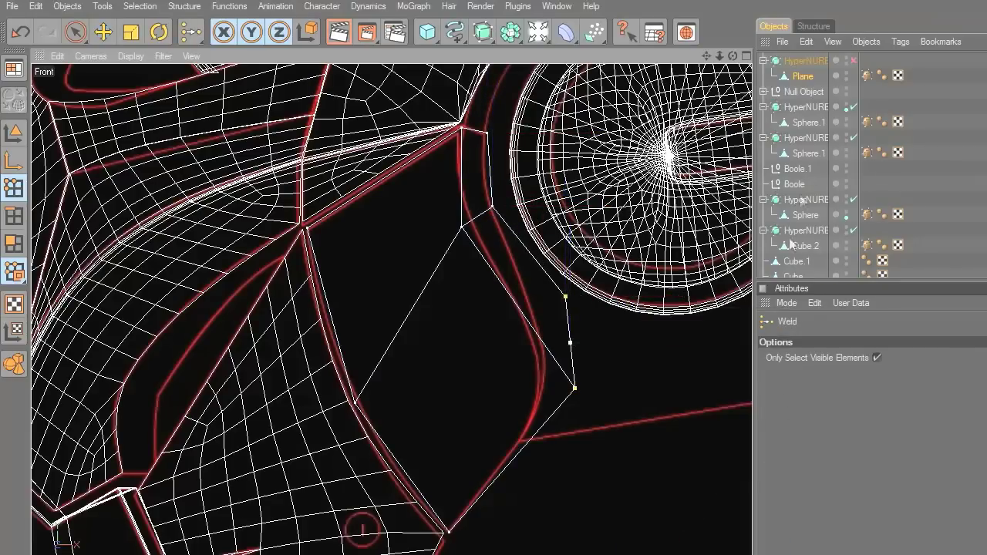
left_click(854, 61)
left_click(103, 32)
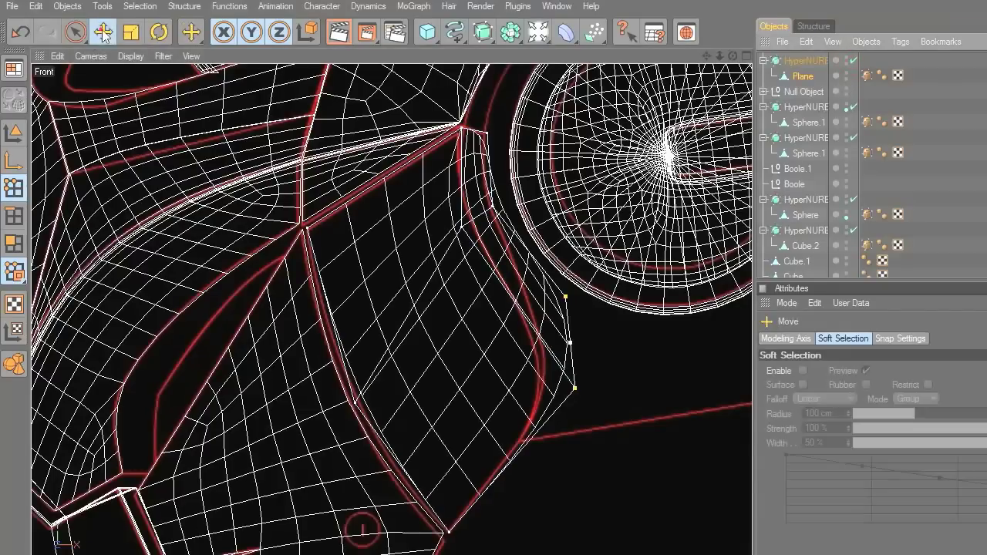
left_click(597, 385)
left_click(554, 398)
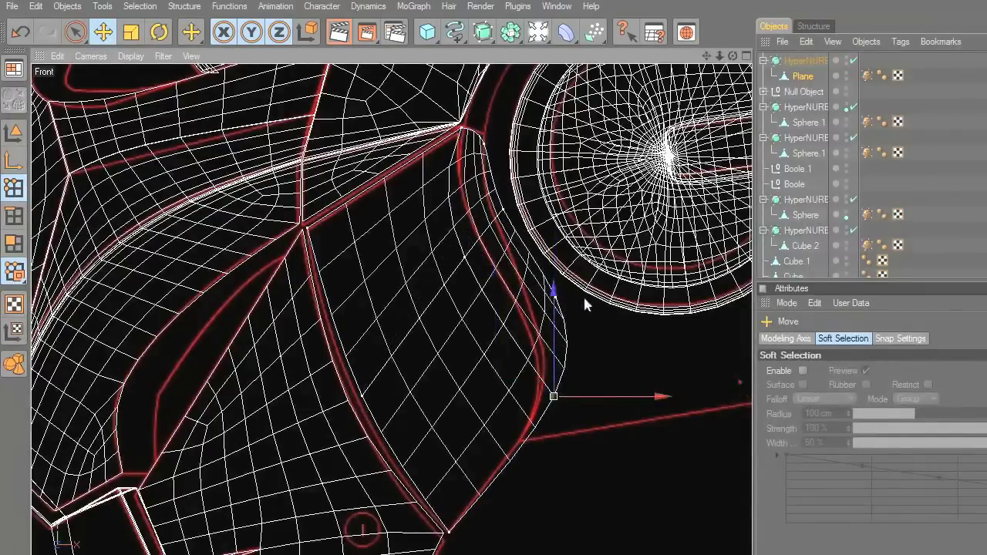
left_click(853, 61)
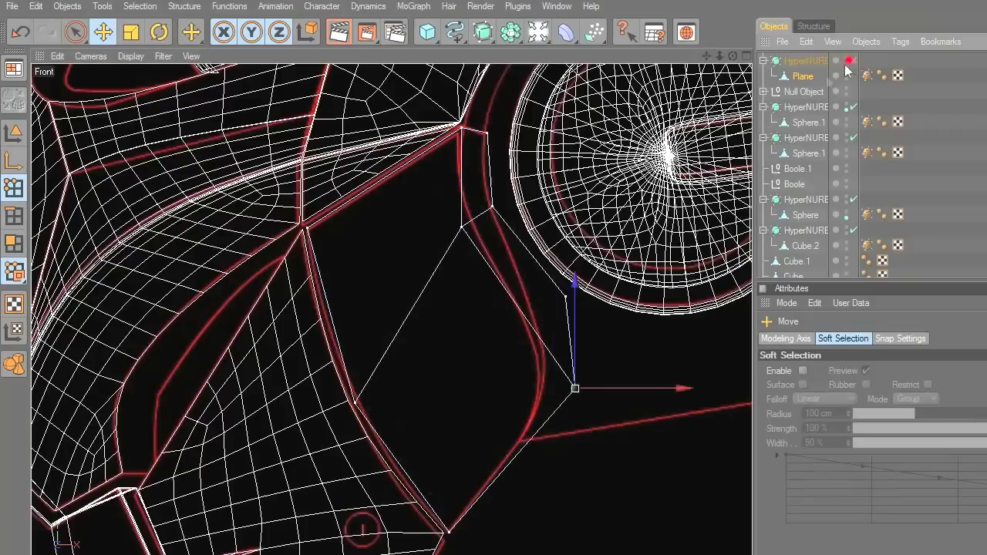
Step: Select the two edges between the panel and its outer strip and try to bevel them in the front view
left_click(76, 32)
left_click(14, 216)
left_click(459, 190)
left_click(497, 276, "shift")
right_click_drag(575, 274, 593, 278, "alt")
scroll(594, 284, "up", 1)
right_click(606, 180)
left_click(637, 467)
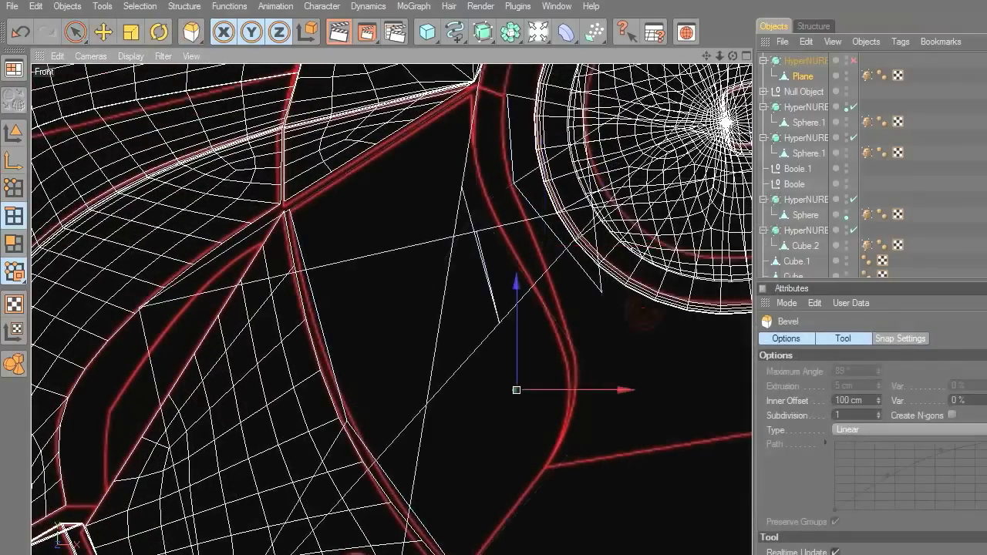
Step: Zoom in on the panel in the perspective view and bevel the two selected edges with a 1.2 cm inner offset
middle_click(368, 336)
middle_click(318, 257)
scroll(574, 350, "up", 5)
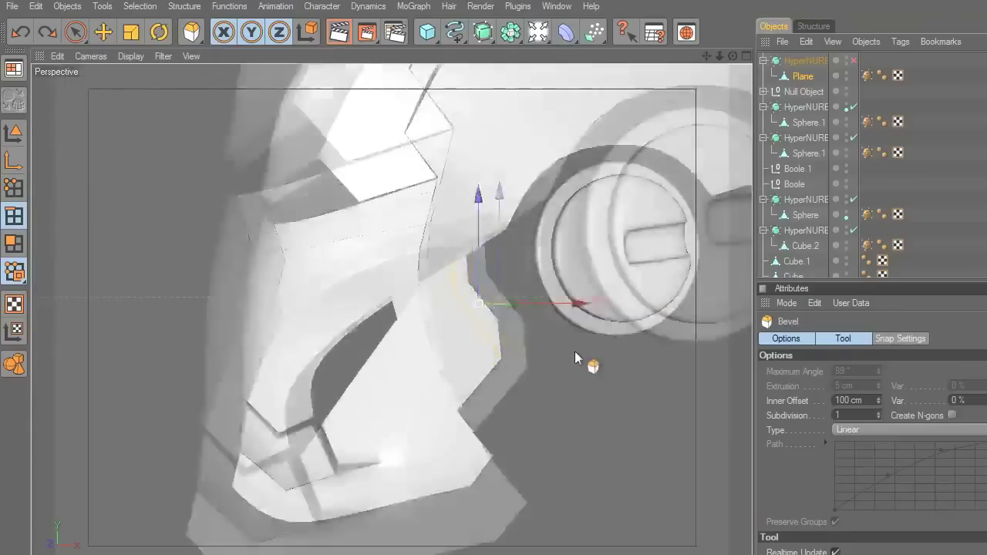
right_click(650, 316)
left_click(720, 307)
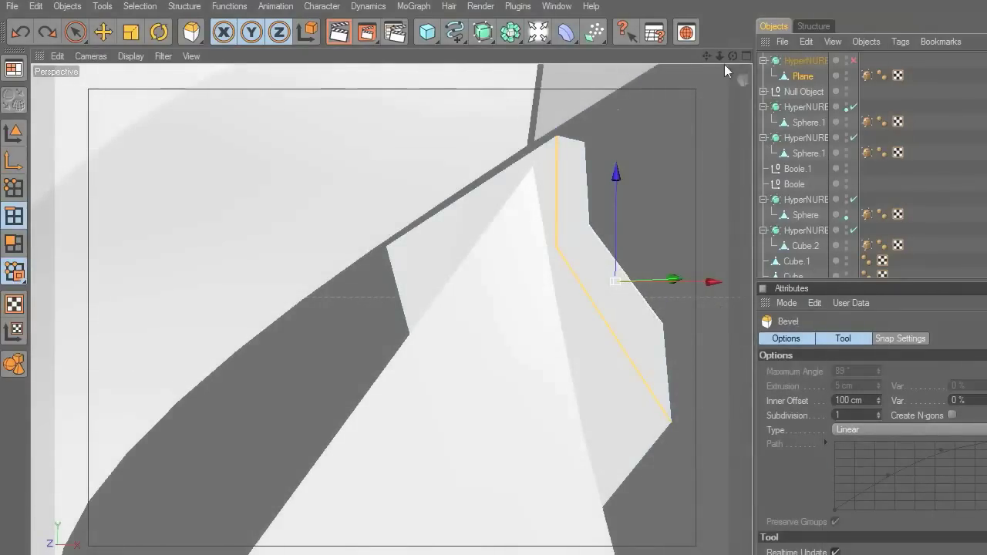
left_click_drag(733, 56, 648, 62)
scroll(604, 226, "up", 3)
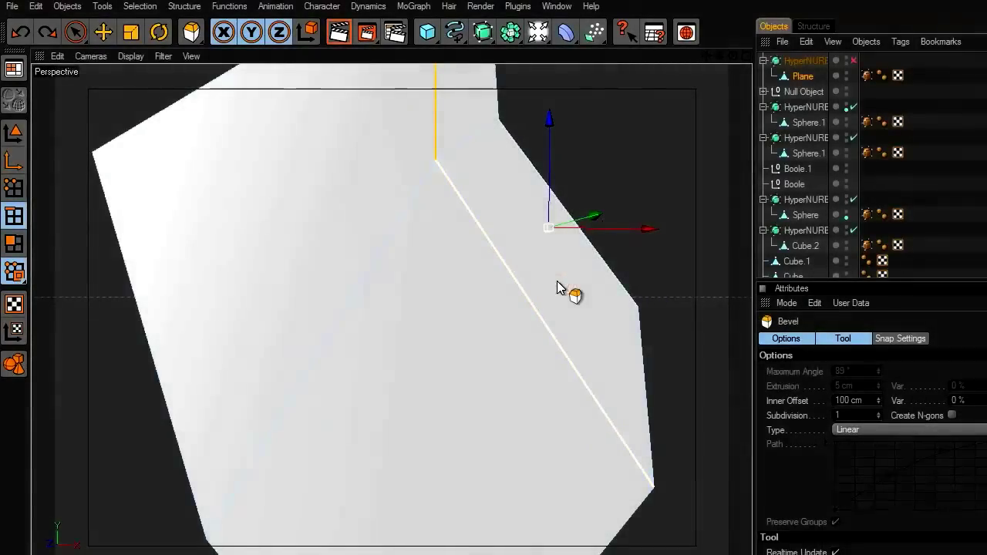
left_click_drag(558, 286, 574, 285)
key("ctrl+z")
scroll(617, 290, "down", 3)
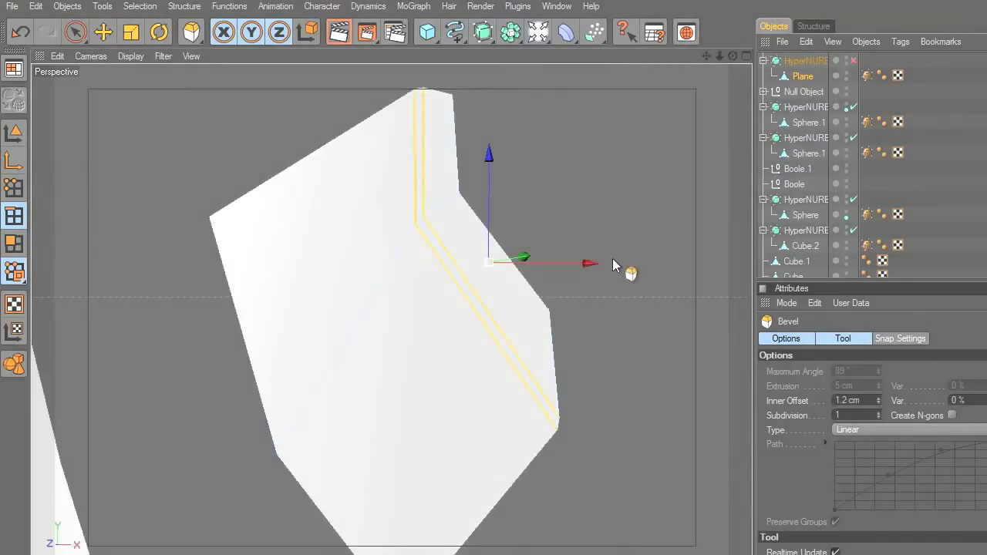
Step: Re-enable the panel's smoothing and, in the front view, move the beveled corner points at the lower ear side onto the blueprint outline
middle_click(612, 258)
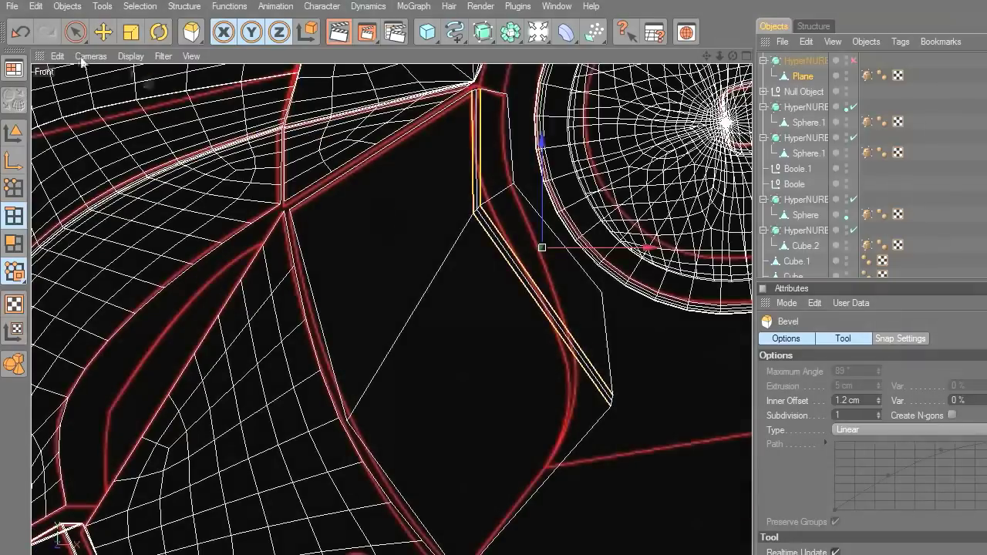
key("e")
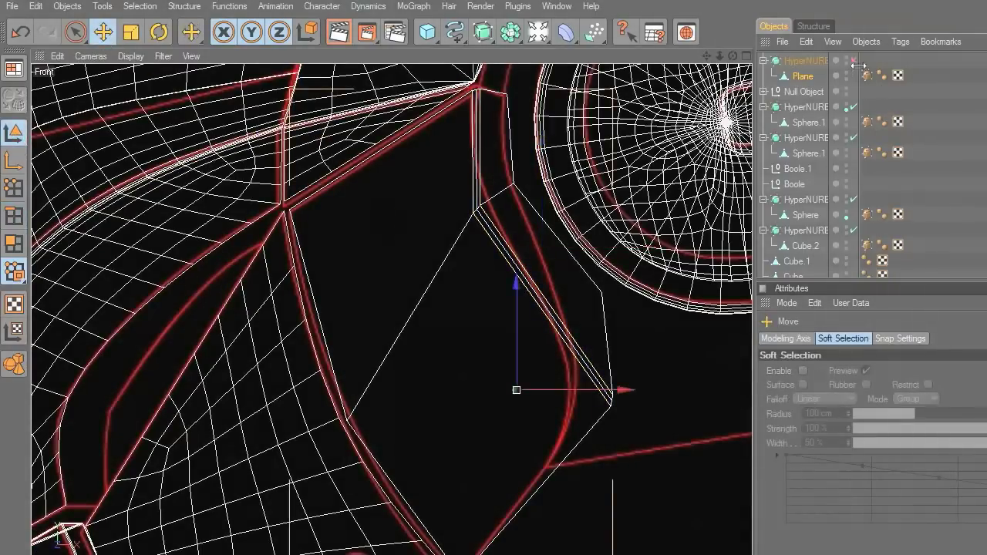
left_click(854, 61)
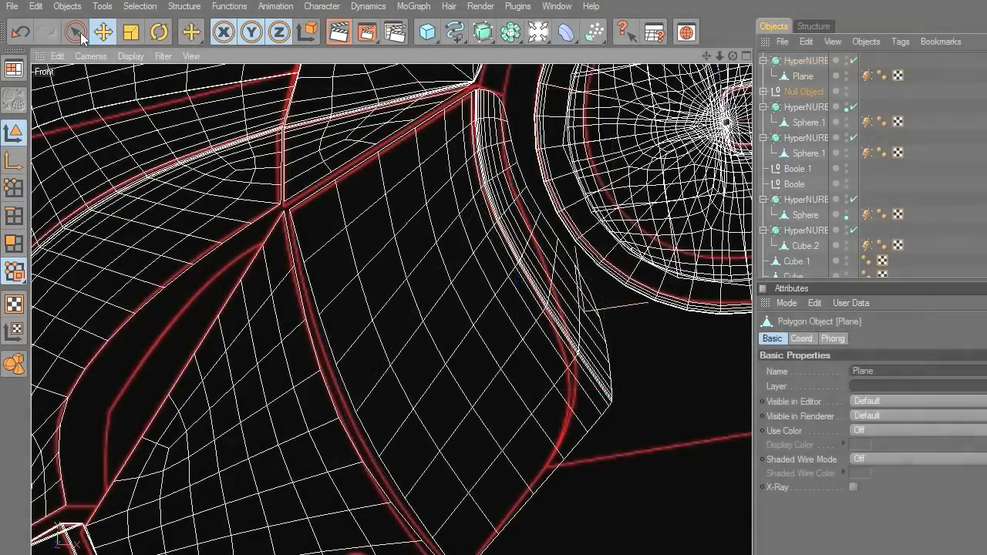
left_click(75, 32)
left_click(13, 188)
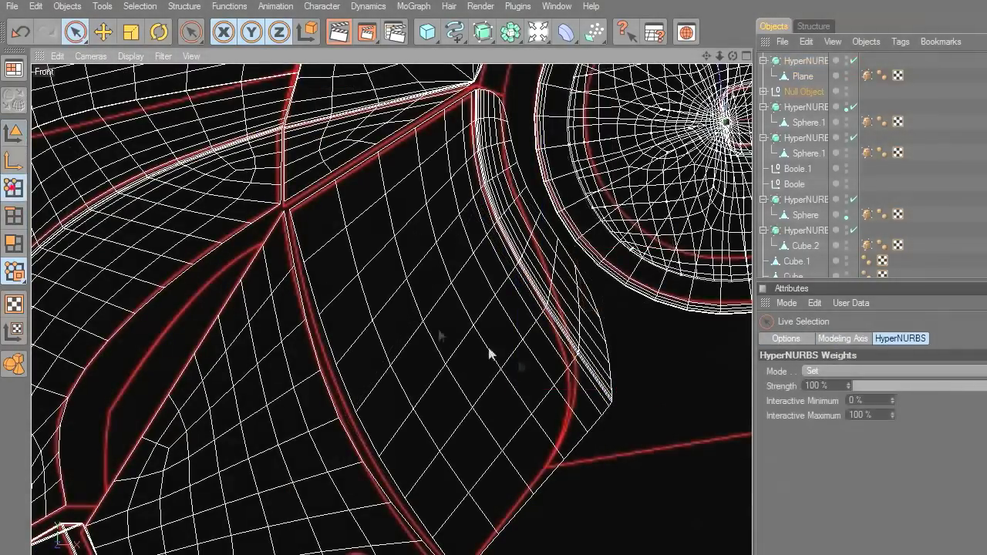
left_click_drag(76, 39, 128, 45)
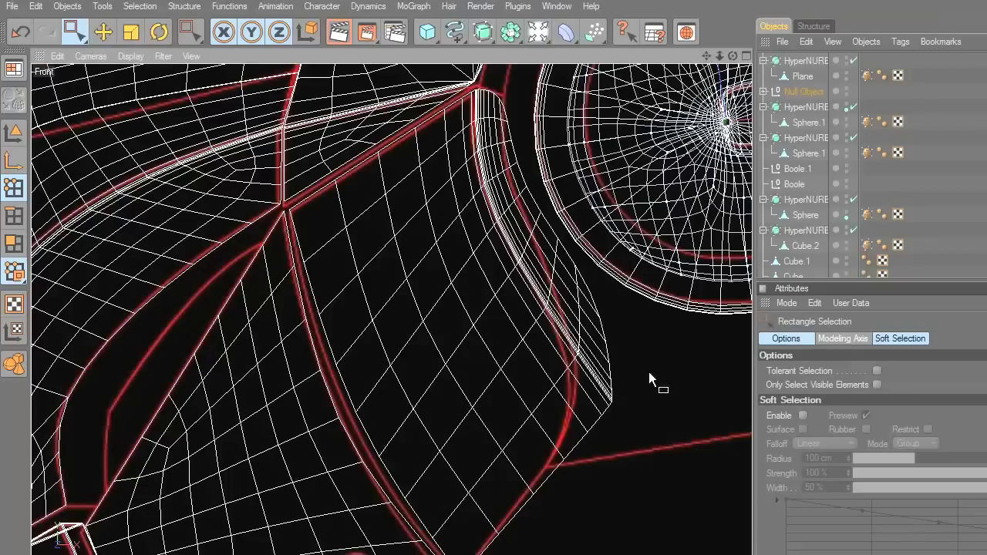
left_click(803, 76)
left_click_drag(657, 340, 558, 467)
left_click_drag(706, 405, 671, 405)
left_click_drag(564, 304, 563, 326)
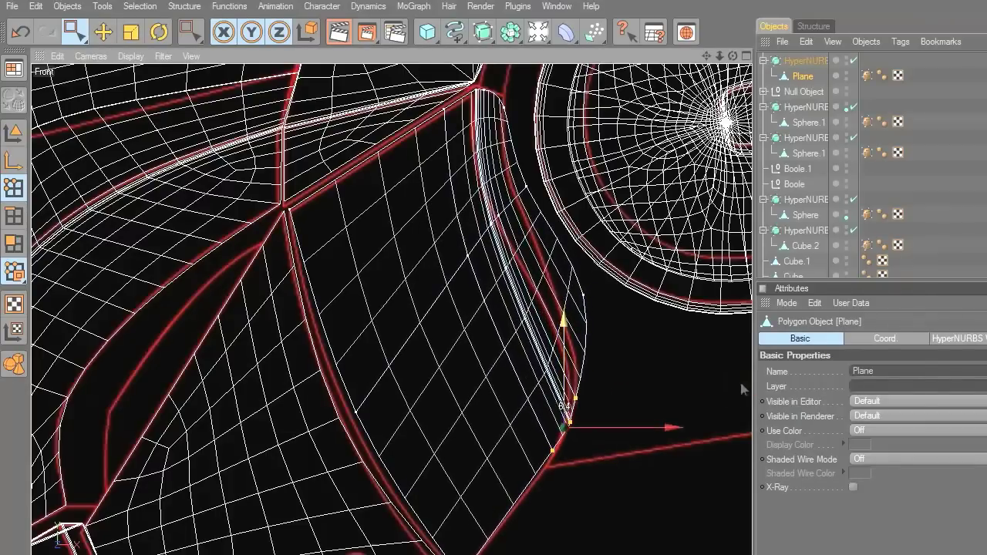
left_click(613, 415)
Step: Move the strip's lower outer point inward and down onto the blueprint's outer curve
left_click_drag(597, 286, 574, 317)
left_click_drag(672, 294, 637, 297)
left_click_drag(559, 270, 580, 312)
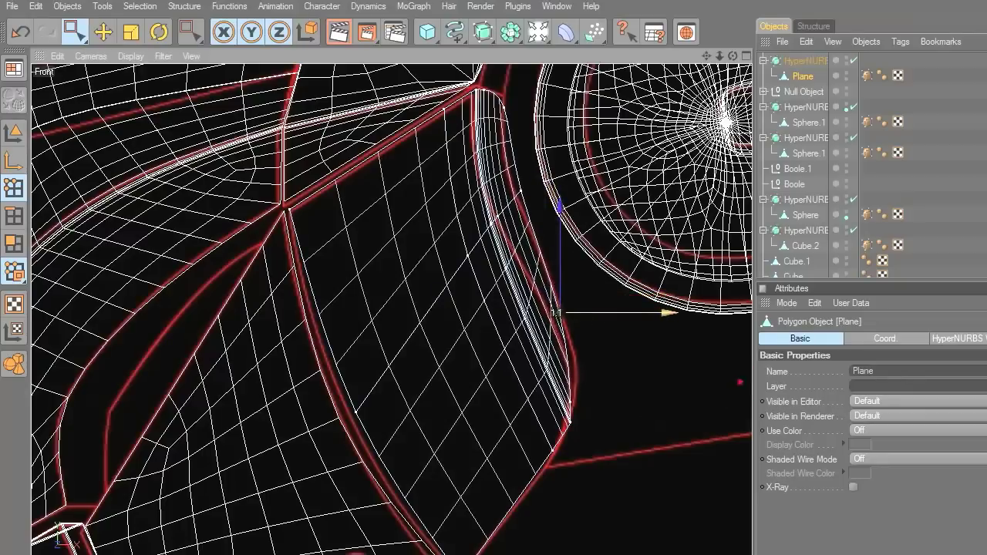
left_click_drag(560, 270, 559, 283)
left_click_drag(583, 324, 587, 325)
Step: Give the strip's top outer corner point 100% HyperNURBS weight
left_click(503, 103)
left_click_drag(87, 39, 93, 39)
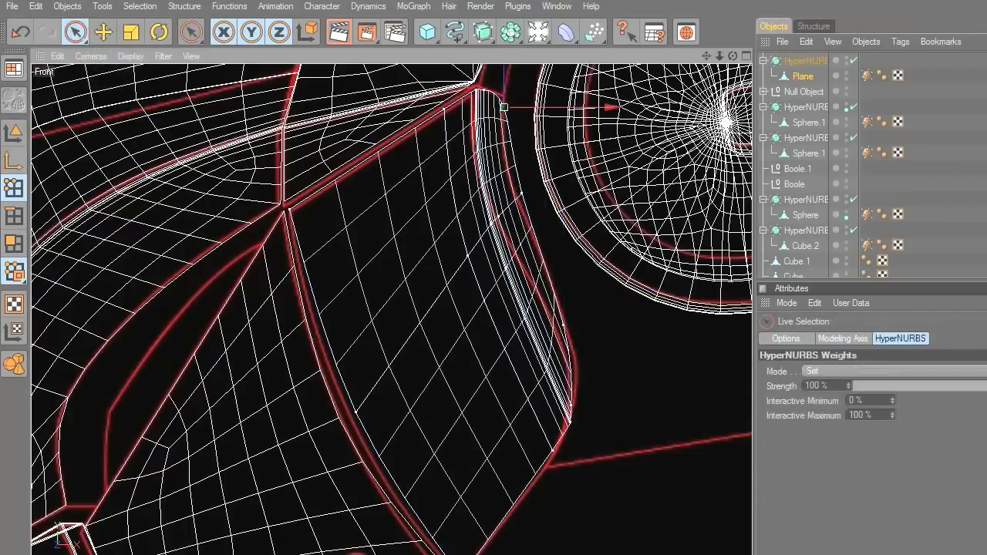
left_click(986, 371)
Step: Select the strip's outer points and examine the panel's curved edge in the perspective view
left_click(515, 194)
left_click(562, 325)
left_click(515, 193, "shift")
middle_click(639, 192)
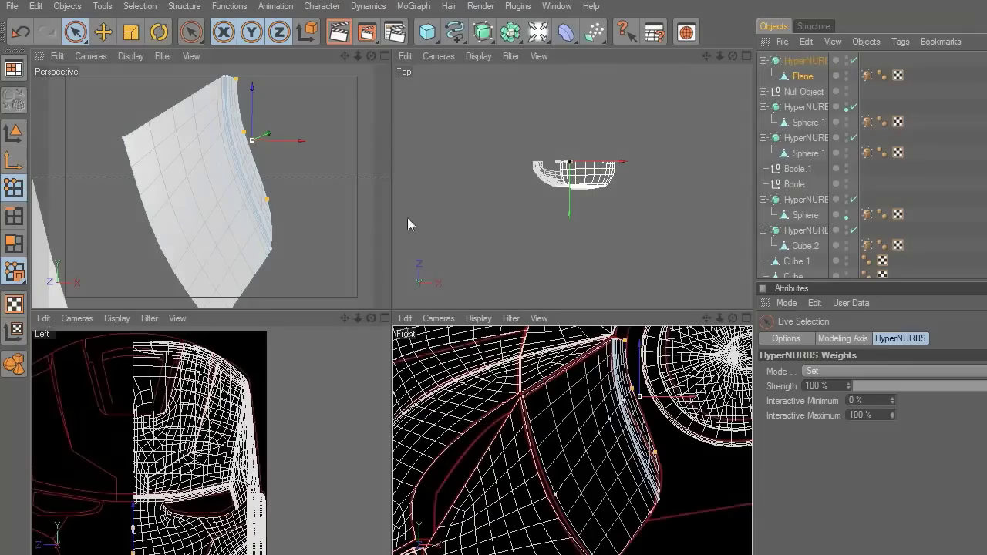
middle_click(359, 218)
left_click_drag(733, 55, 576, 205)
left_click_drag(514, 219, 500, 221)
left_click_drag(730, 57, 617, 216)
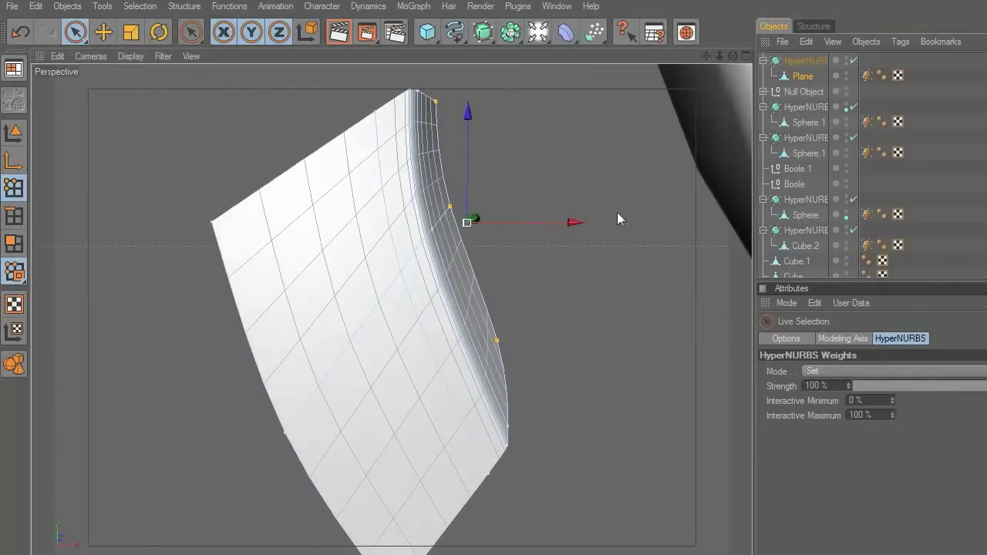
middle_click(617, 217)
middle_click(620, 425)
Step: With the panel's smoothing switched off, weld the strip's two lower outer points at the bottom corner and re-enable the smoothing
left_click(637, 374)
left_click(564, 326)
left_click(851, 60)
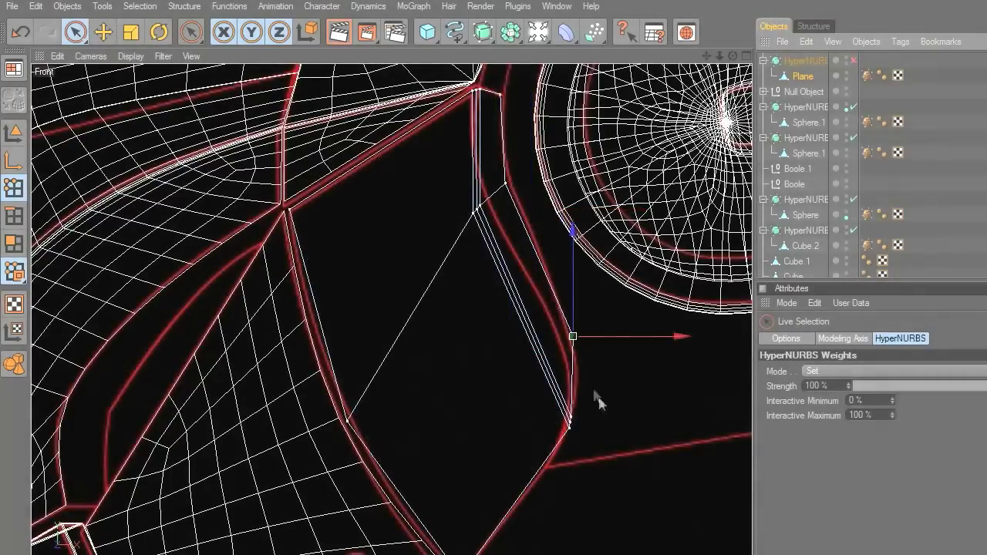
left_click(579, 417, "shift")
right_click(622, 340)
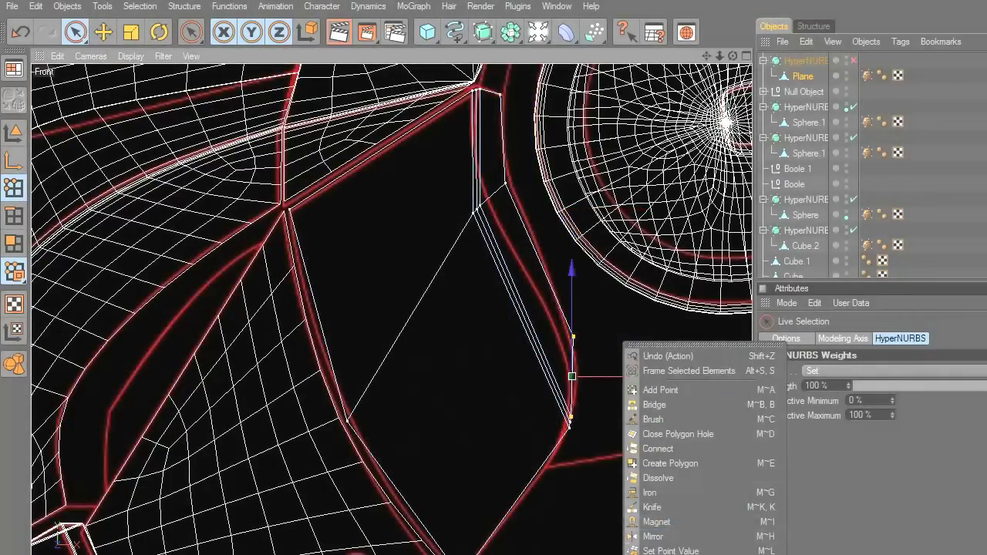
left_click(648, 552)
left_click(572, 416)
left_click(854, 61)
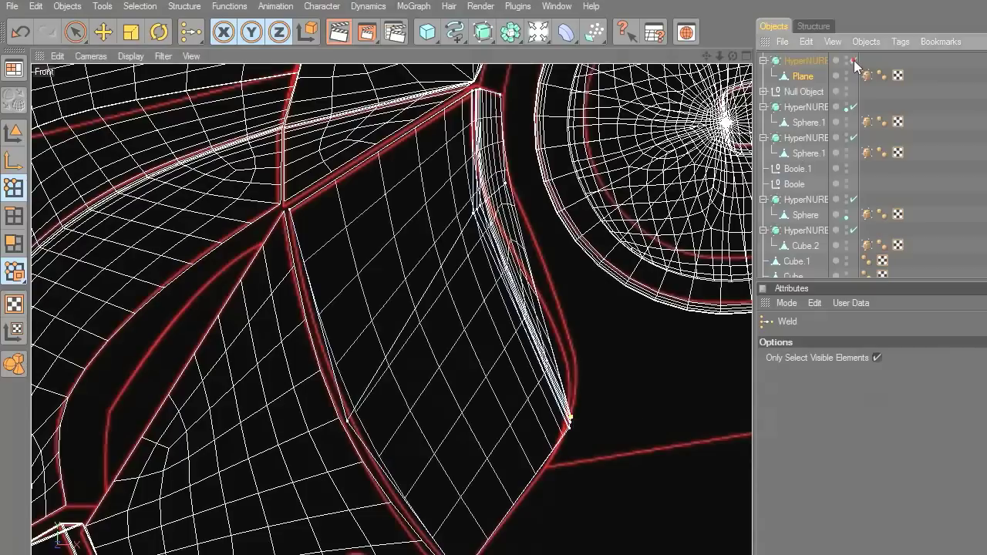
Step: Move the strip's lower corner points up along the blueprint's outer curve and scale them vertically
left_click_drag(74, 31, 111, 47)
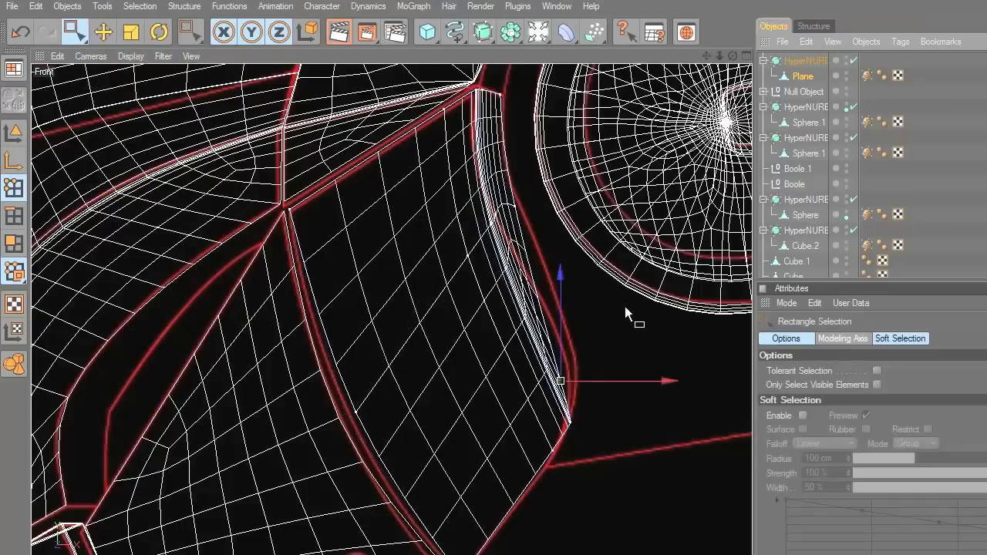
left_click_drag(597, 403, 559, 434)
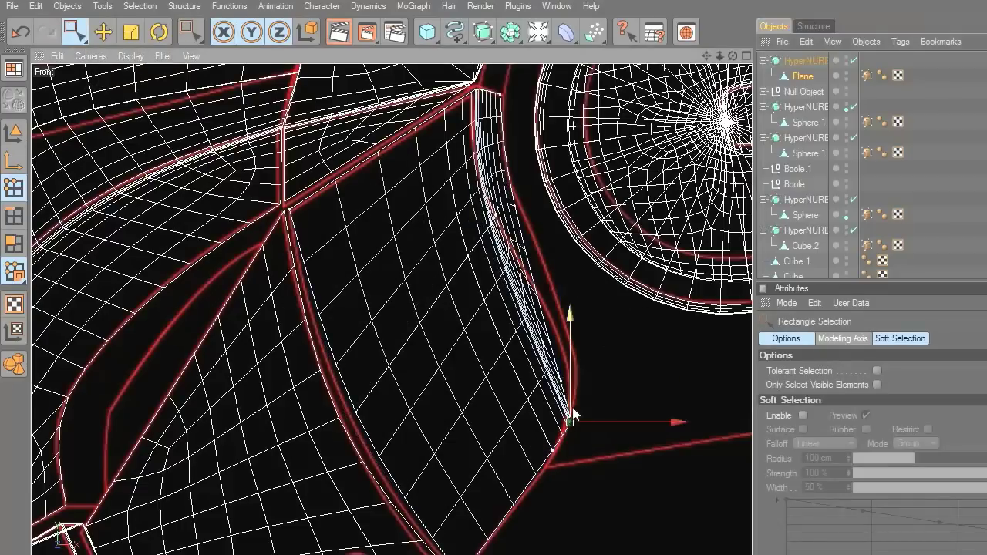
left_click_drag(618, 366, 536, 423)
left_click_drag(569, 384, 572, 333)
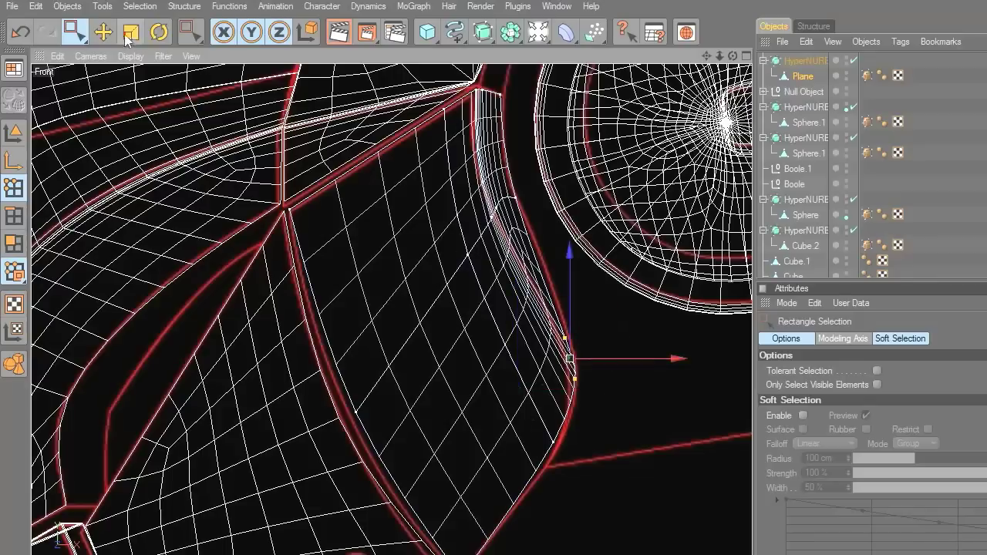
left_click(128, 35)
left_click_drag(570, 263, 570, 268)
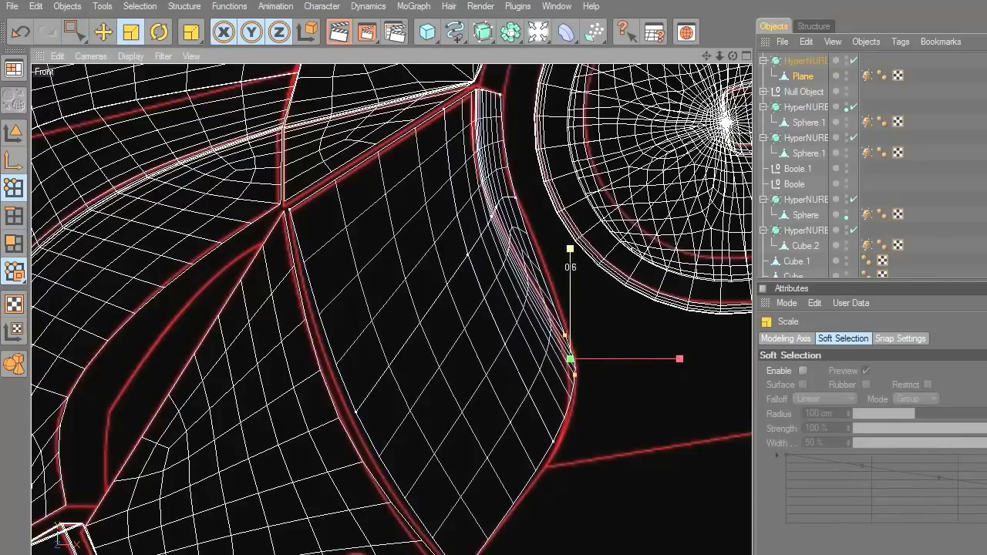
Step: Fine-tune the strip's outer points along the blueprint curve and return to the whole helmet in perspective, working on complete objects
left_click(102, 31)
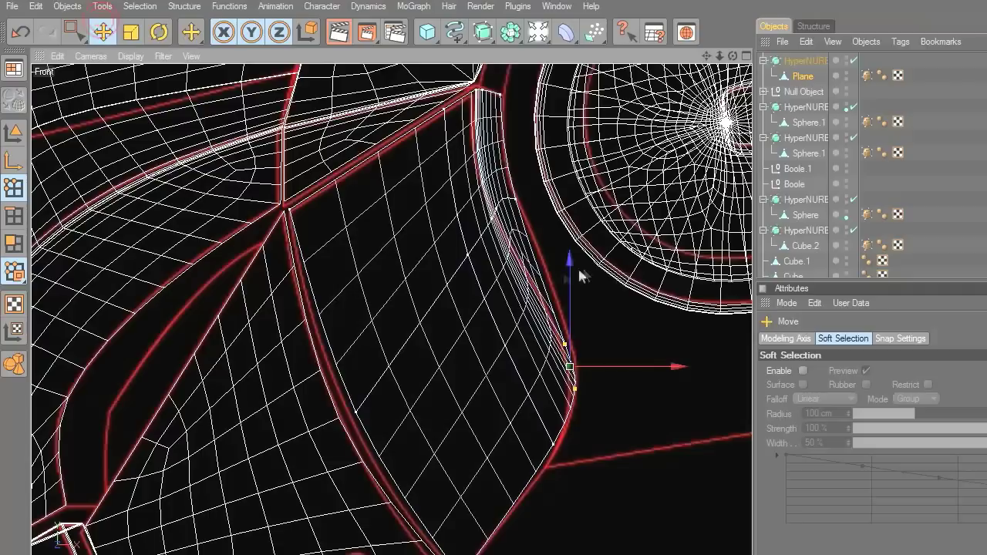
left_click_drag(571, 282, 571, 277)
left_click(515, 199)
left_click_drag(560, 199, 558, 200)
left_click(565, 341)
left_click_drag(567, 316, 567, 290)
left_click(613, 287)
middle_click(613, 301)
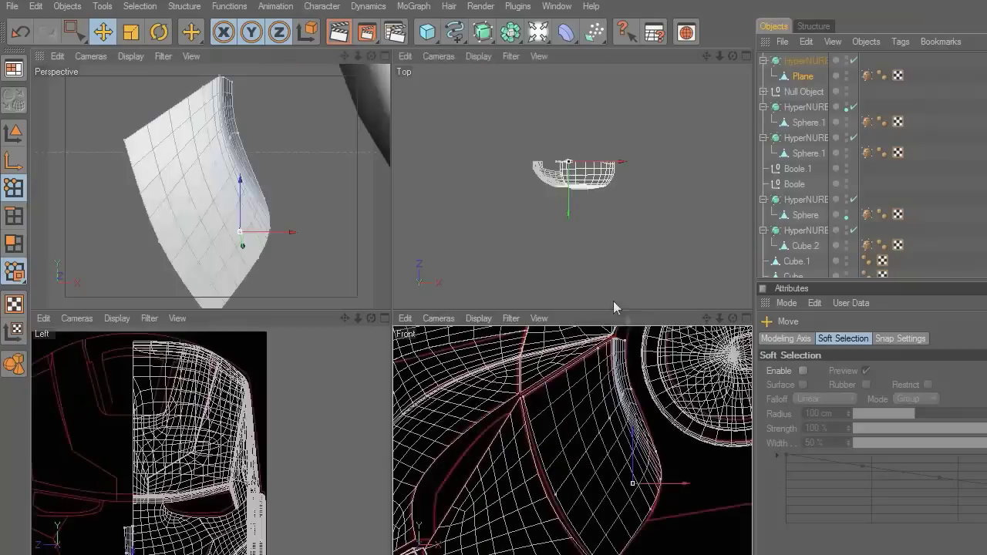
middle_click(371, 231)
left_click(14, 133)
left_click(146, 128)
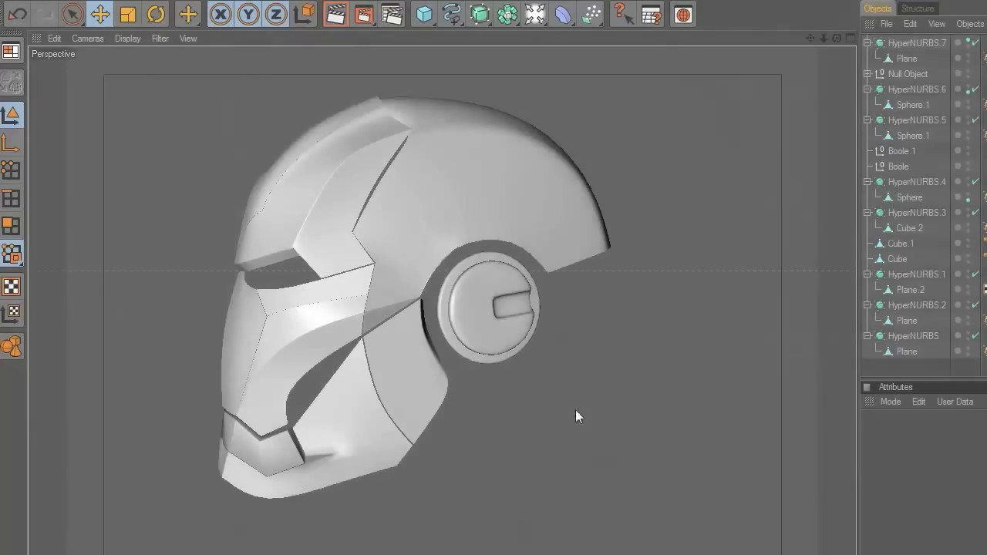
Step: Turn off the smoothing of the helmet's side shell and delete the small stray polygon at the front end of its ear cutout
left_click(460, 235)
scroll(494, 301, "up", 8)
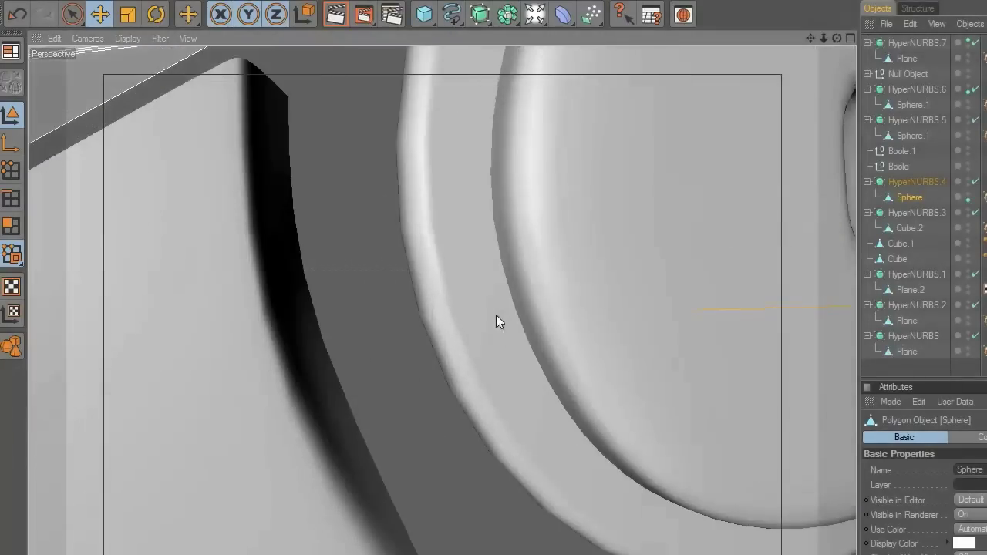
left_click_drag(837, 37, 864, 38)
left_click(974, 182)
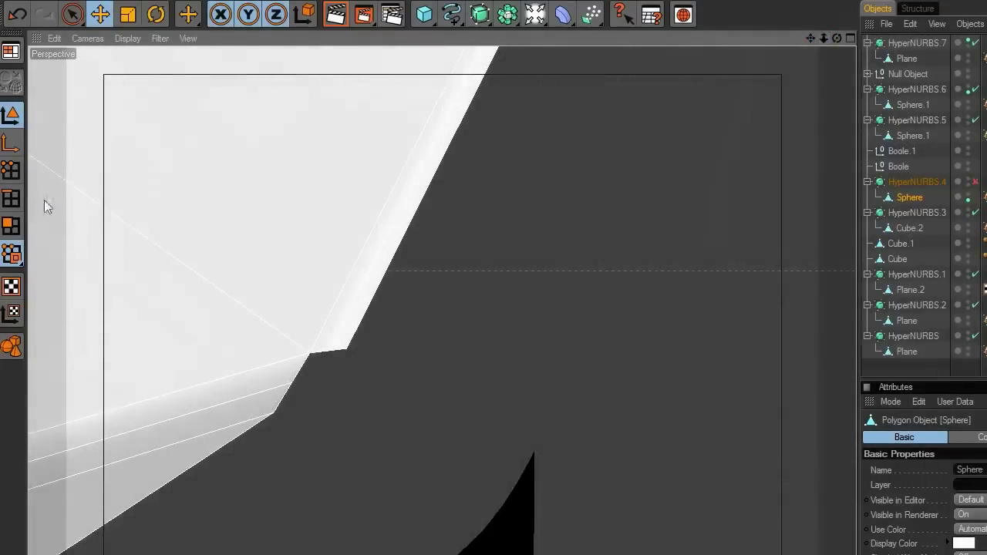
left_click(11, 226)
left_click(72, 14)
left_click_drag(356, 342, 337, 342)
key("Delete")
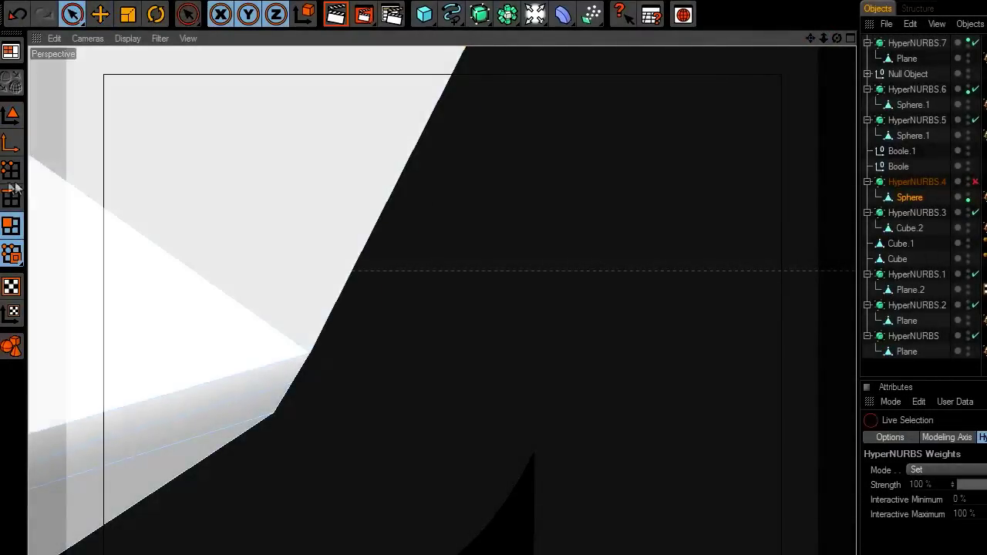
Step: Select the shell's edges around the ear cutout and extrude them by 1.2 cm
left_click(7, 196)
left_click(379, 217)
scroll(620, 297, "down", 5)
left_click_drag(810, 38, 683, 411)
left_click(707, 179, "shift")
left_click_drag(810, 38, 557, 22)
left_click(600, 233, "shift")
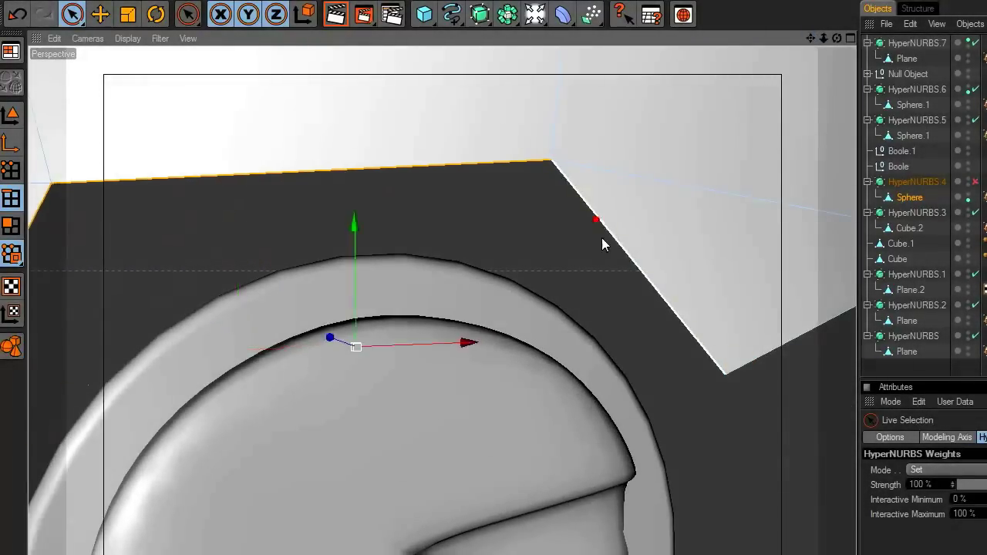
scroll(602, 238, "down", 4)
right_click(529, 255)
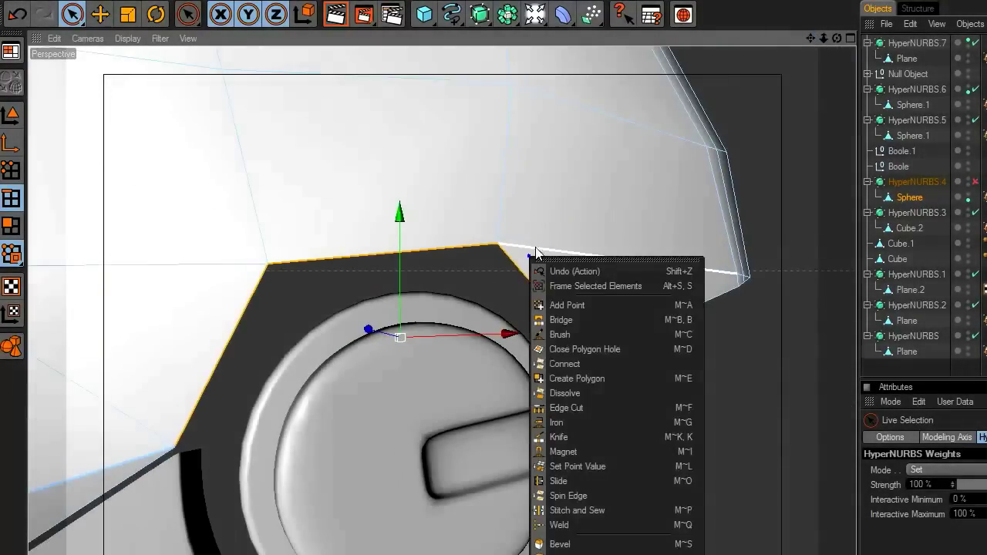
left_click(610, 552)
left_click_drag(736, 365, 773, 365)
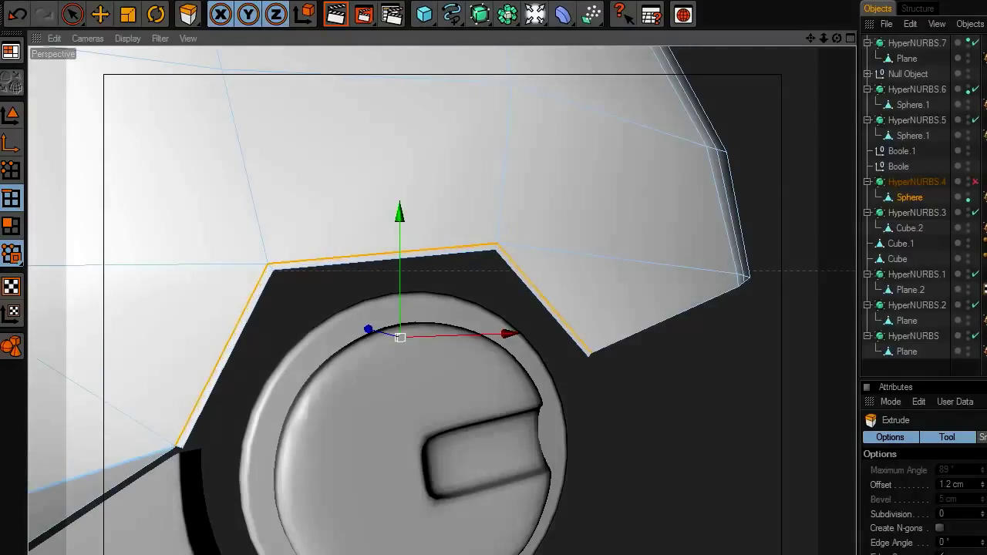
Step: Extrude the ear cutout's edges again by 7.07 cm toward the inside of the helmet
left_click_drag(839, 38, 740, 38)
left_click_drag(432, 370, 436, 367)
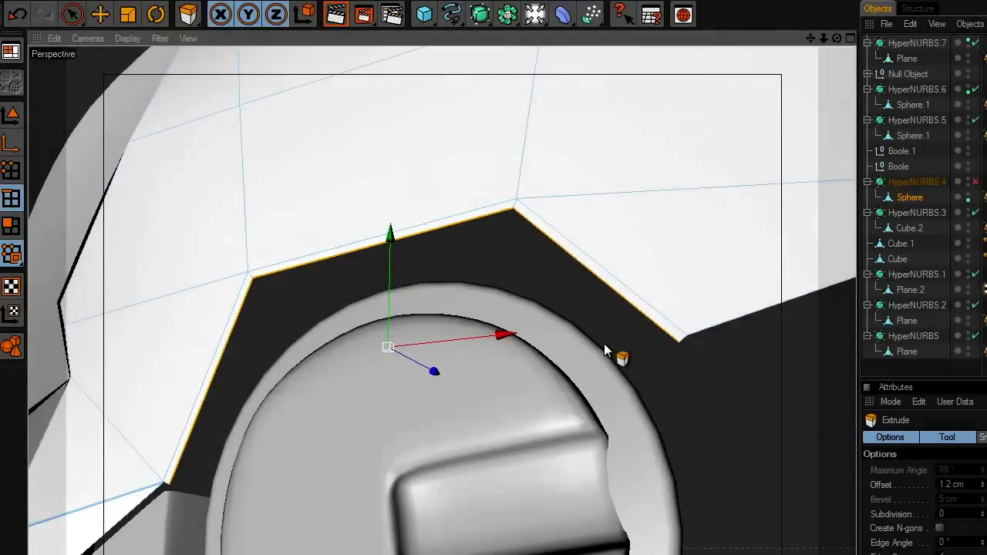
left_click_drag(605, 351, 607, 351)
left_click_drag(838, 39, 736, 363)
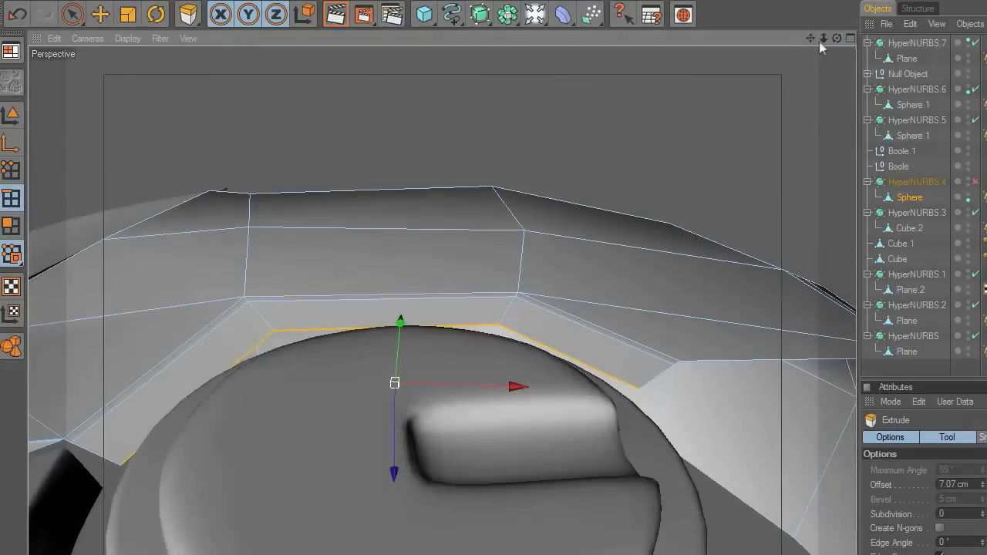
Step: Give the end corner points of the smoothed ear cutout rim 100% HyperNURBS weight and leave point editing
left_click_drag(819, 40, 512, 319)
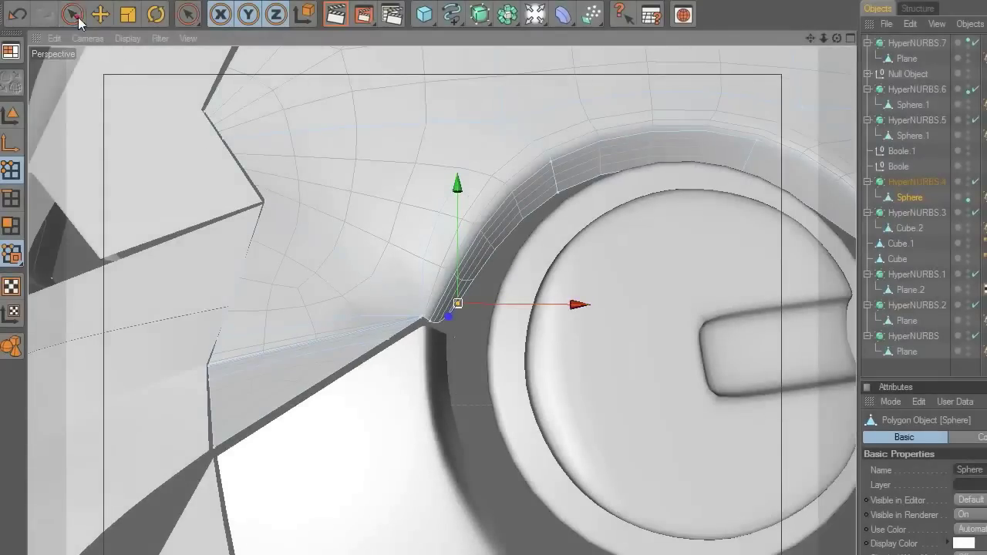
left_click(74, 14)
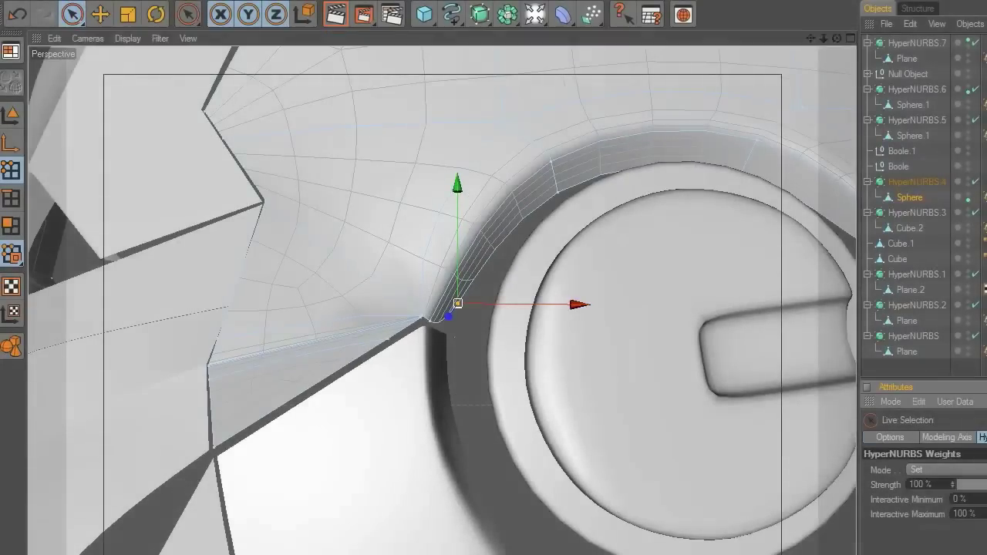
left_click_drag(810, 39, 568, 47)
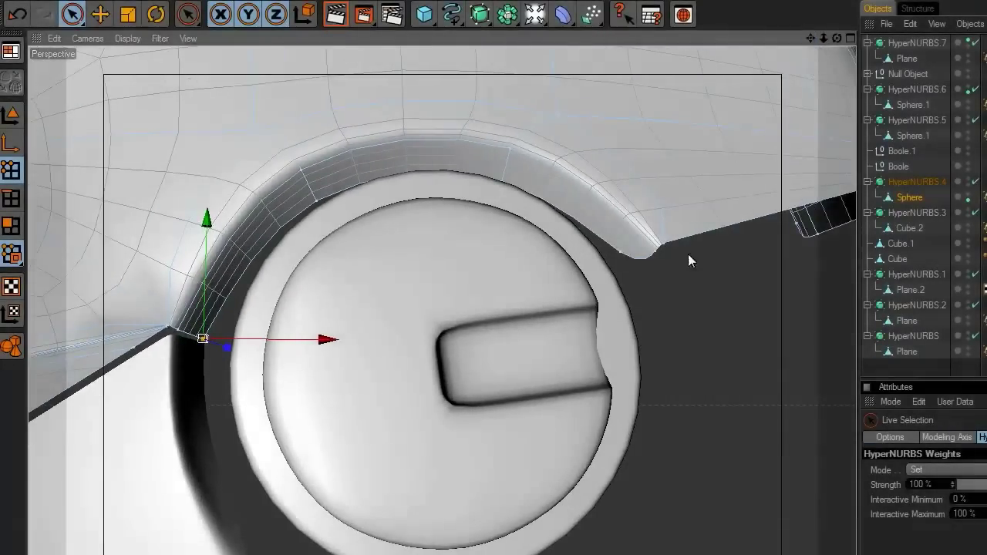
left_click(621, 253)
left_click(984, 470)
left_click(809, 398)
scroll(808, 398, "down", 4)
left_click(11, 115)
left_click(652, 360)
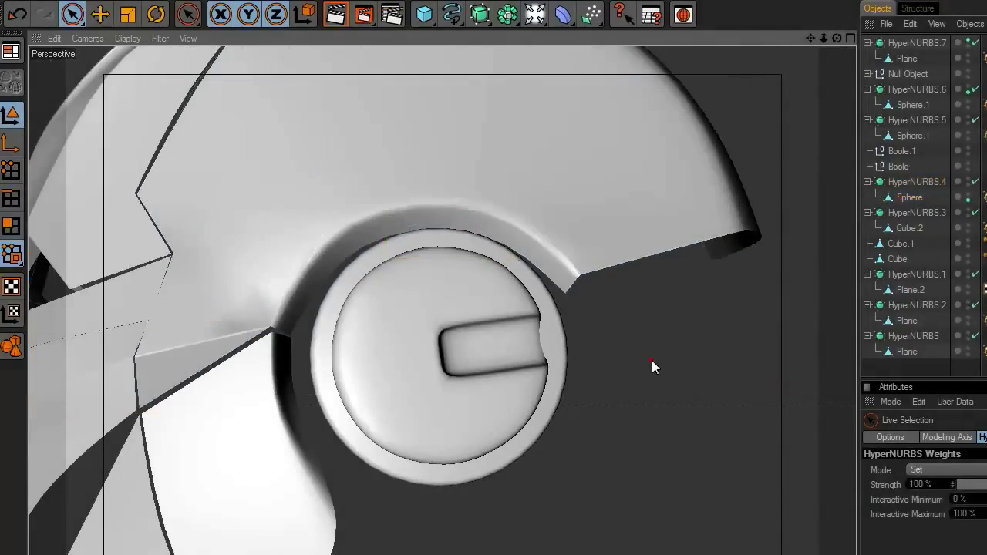
Step: Duplicate the side shell and move the copy straight up above the helmet
scroll(651, 360, "down", 2)
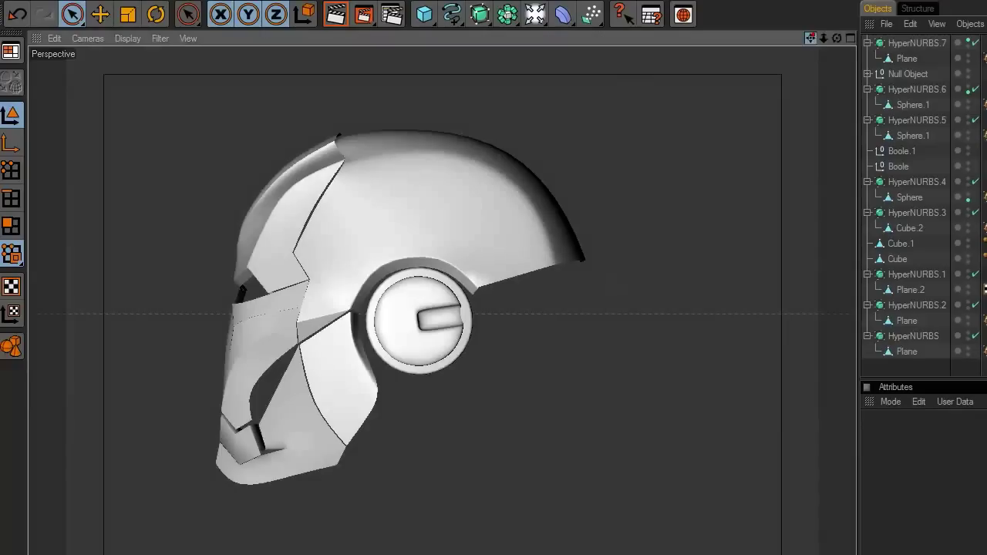
left_click_drag(810, 39, 855, 184)
left_click(572, 367)
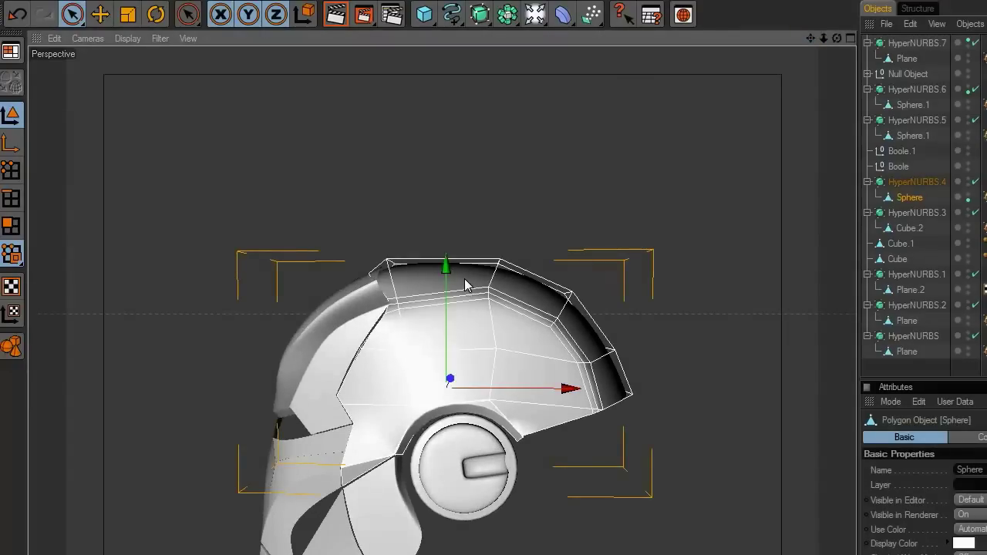
key("ctrl+c")
key("ctrl+v")
left_click_drag(456, 278, 456, 85)
left_click_drag(811, 39, 835, 96)
scroll(489, 364, "up", 4)
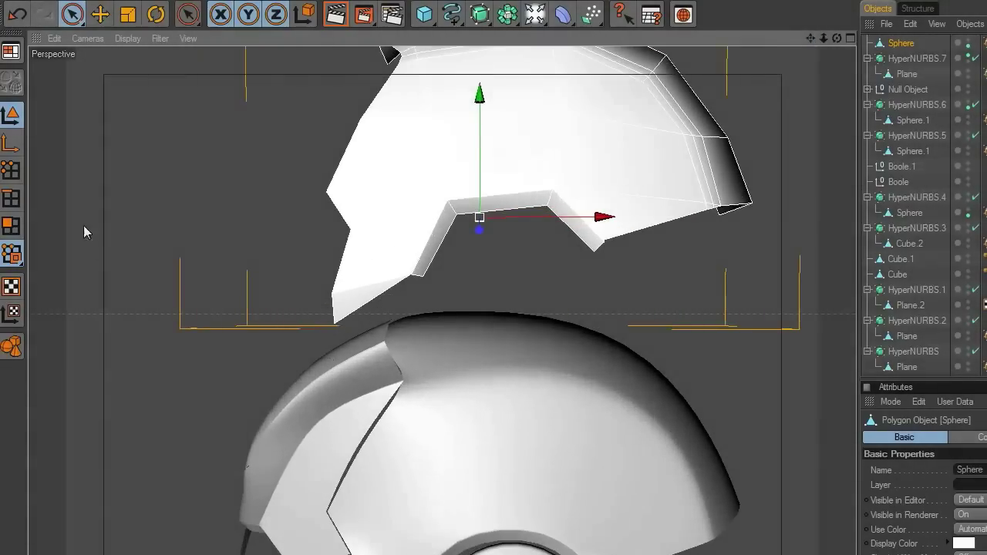
Step: Delete the lower polygons of the duplicated shell in front of, behind and around the ear cutout
left_click(11, 222)
left_click(73, 13)
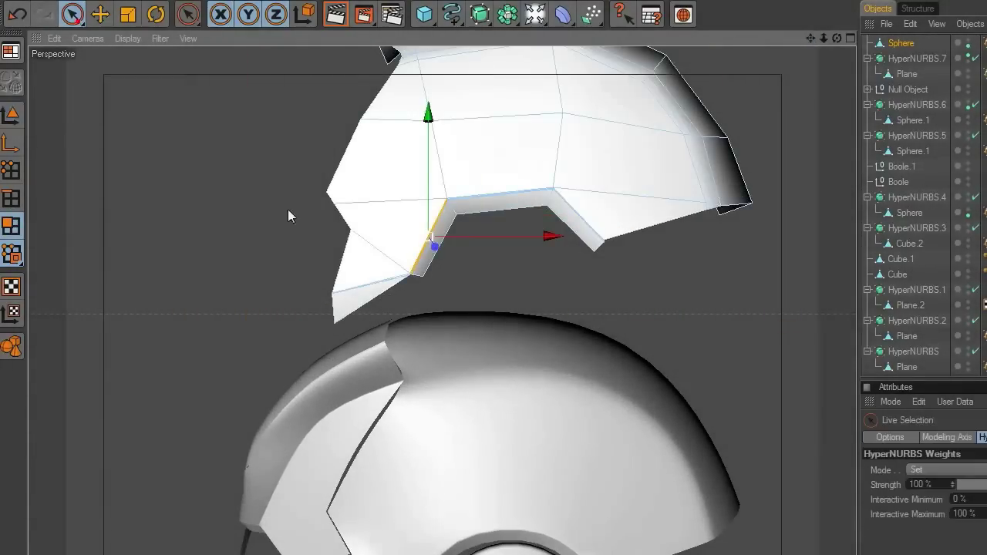
left_click(424, 299)
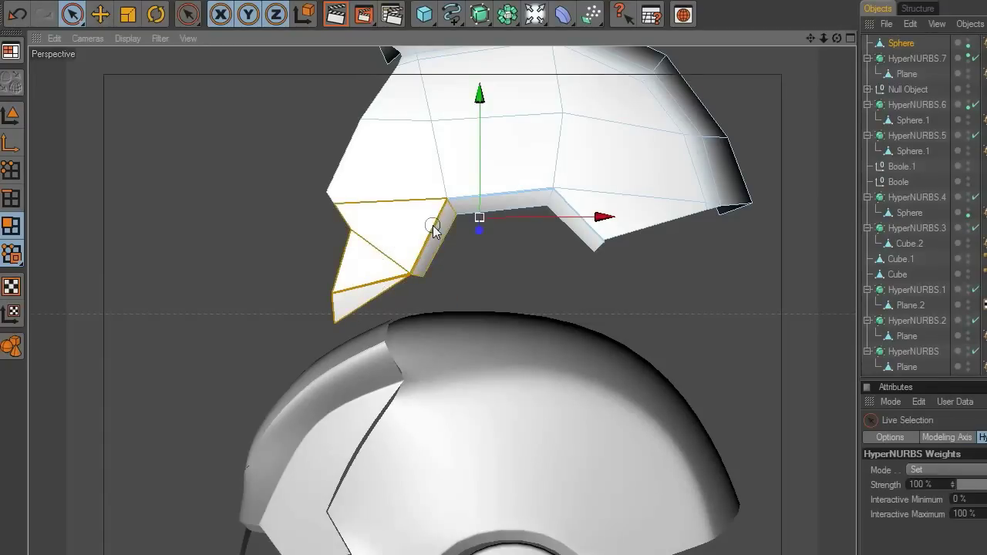
left_click_drag(577, 244, 625, 239)
key("Delete")
Step: Delete the remaining narrow polygons along the lower middle edge of the duplicated shell
scroll(607, 290, "up", 2)
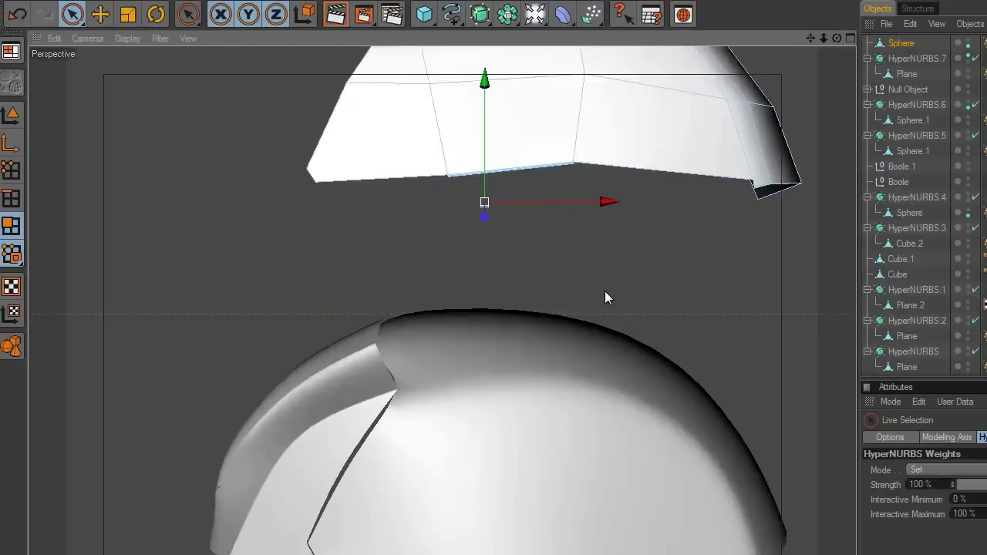
left_click_drag(809, 39, 725, 193)
scroll(585, 320, "up", 8)
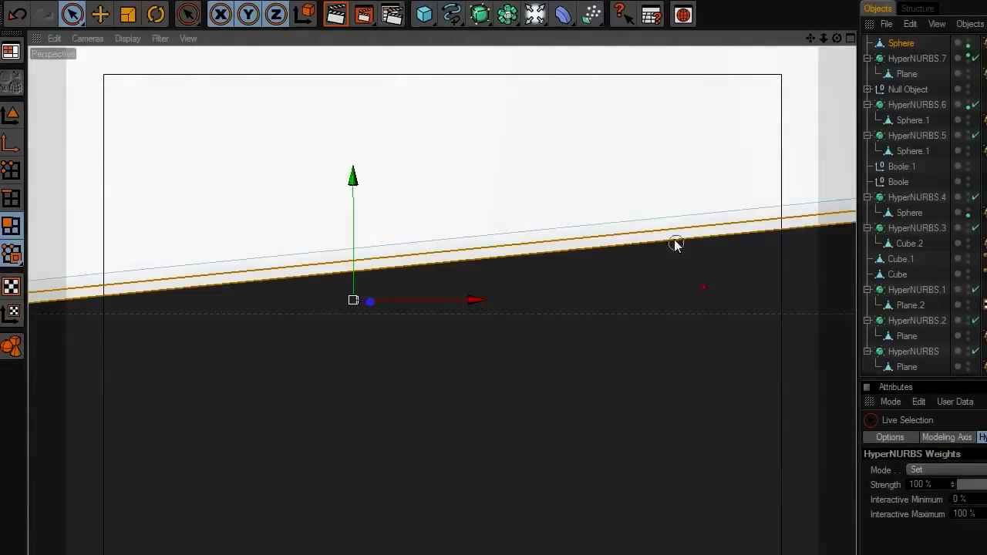
left_click(675, 242)
key("Delete")
Step: Optimize the duplicated shell with a 0.01 cm tolerance to remove its unused points, and switch back to moving the whole object
right_click_drag(617, 293, 196, 305, "alt")
left_click(11, 171)
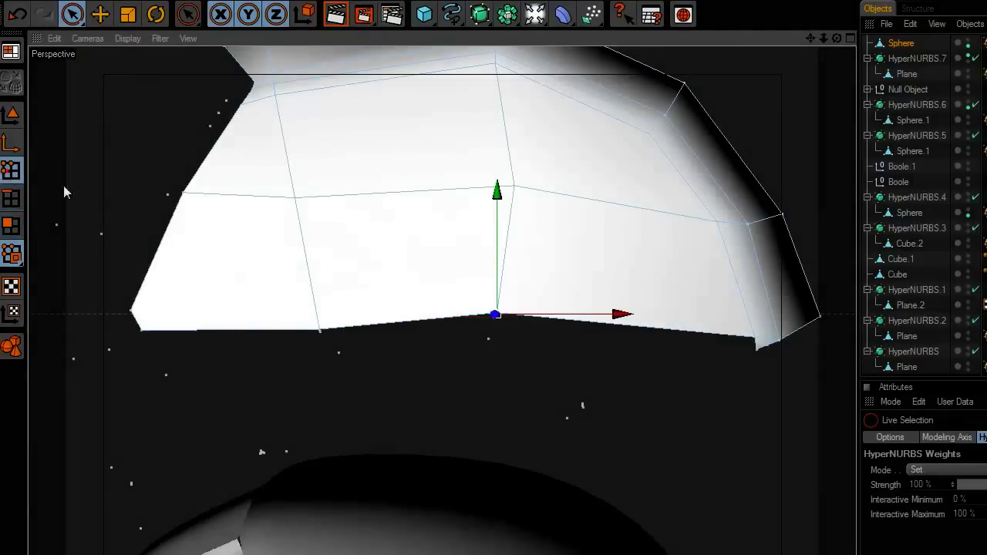
right_click(163, 133)
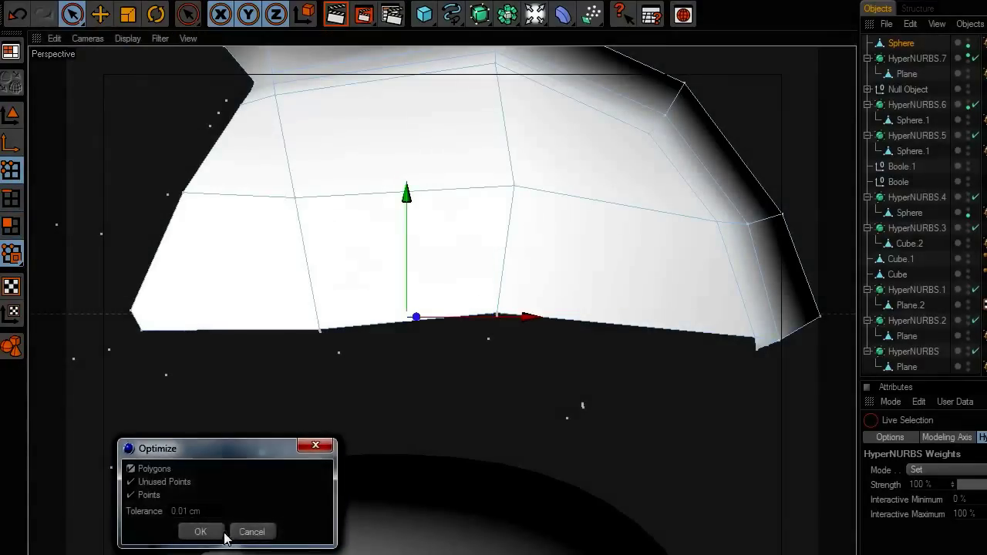
left_click(222, 529)
left_click(99, 21)
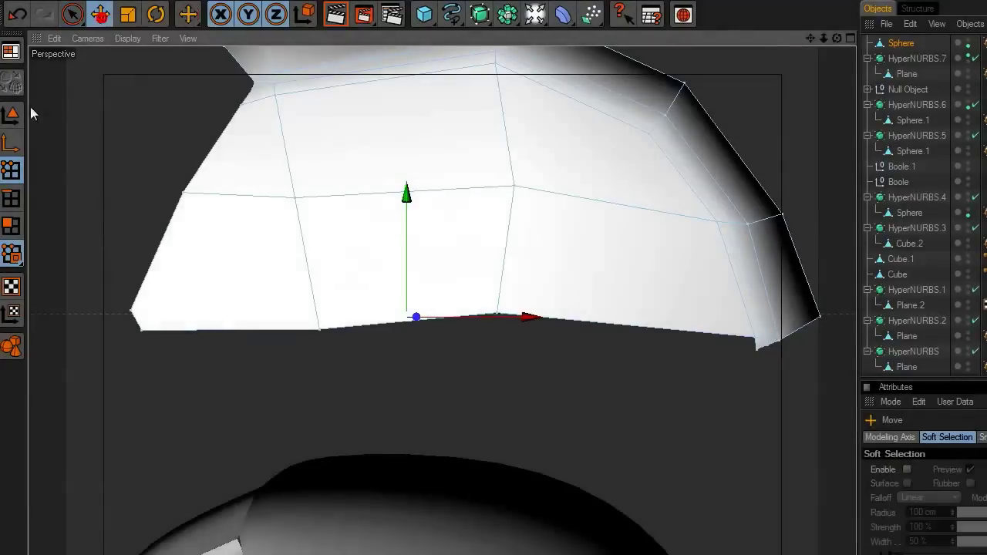
left_click(14, 111)
left_click(485, 133)
scroll(551, 249, "down", 4)
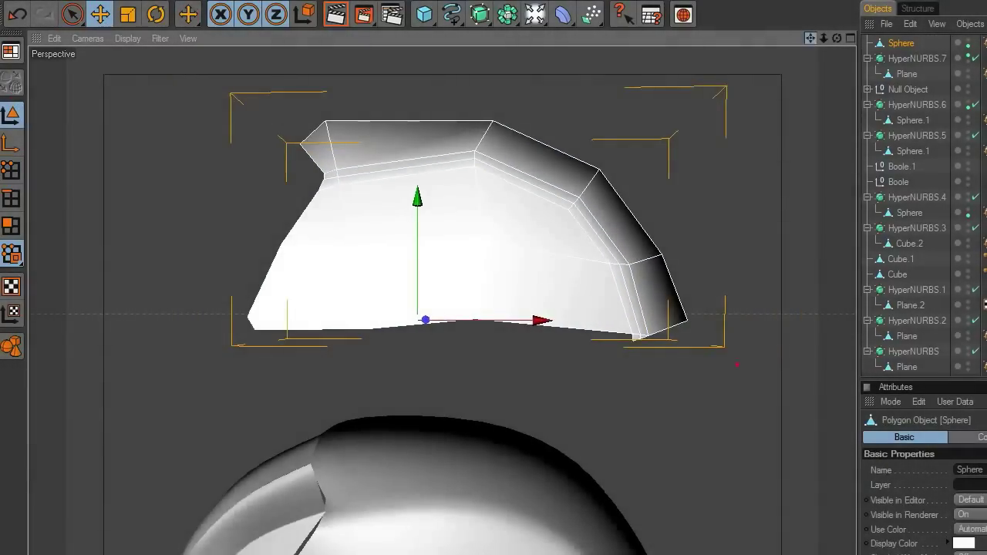
Step: Move the trimmed shell copy straight down so its rear band sits just below the helmet's back edge
middle_click_drag(736, 365, 731, 277, "alt")
left_click_drag(411, 133, 411, 417)
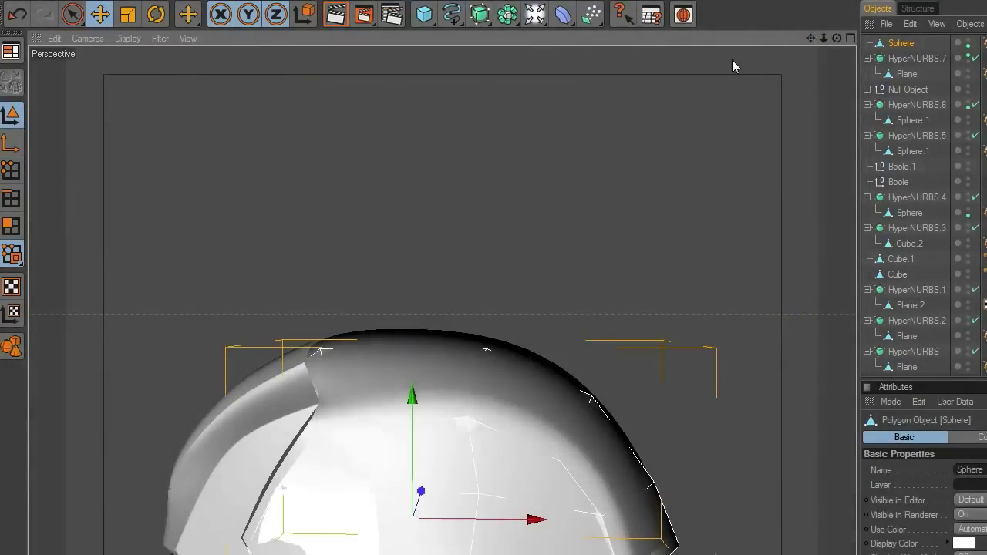
left_click_drag(810, 37, 852, 0)
left_click_drag(455, 179, 455, 229)
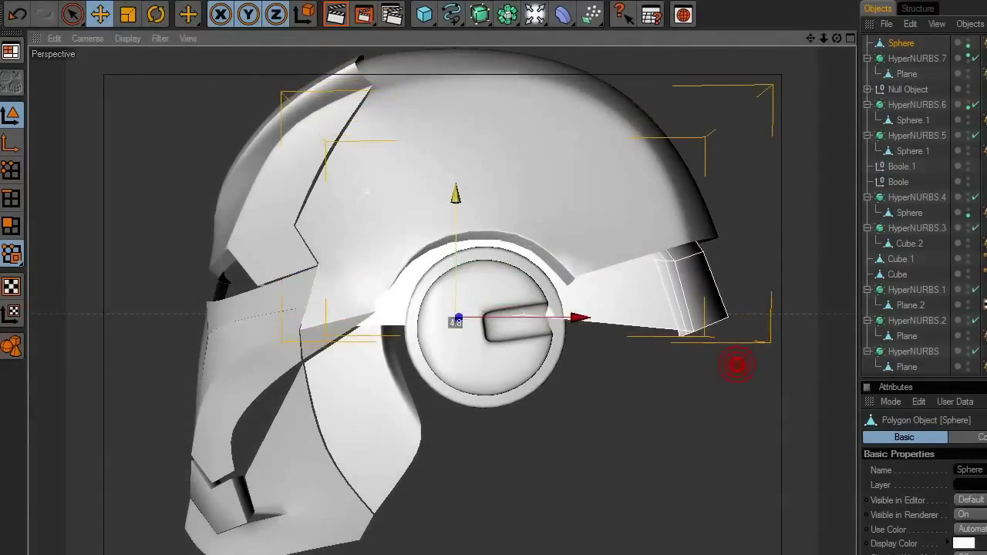
left_click_drag(455, 194, 455, 201)
left_click_drag(837, 38, 802, 90)
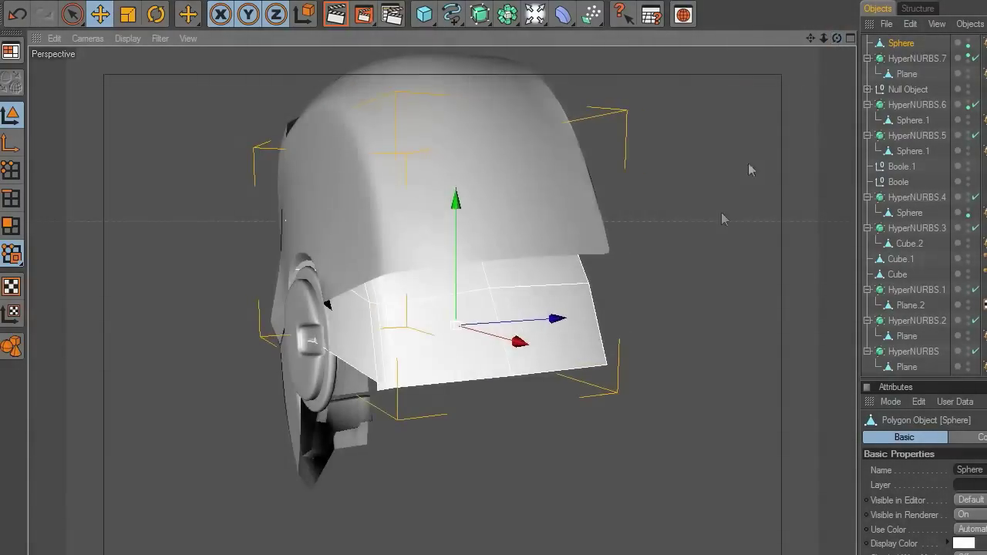
left_click_drag(837, 38, 771, 46)
Step: Select the shell copy's outer side points from above and shift them slightly sideways relative to the helmet's surface
middle_click(727, 246)
middle_click(665, 305)
scroll(631, 343, "up", 1)
left_click_drag(72, 14, 124, 33)
left_click(11, 171)
left_click_drag(727, 394, 334, 293)
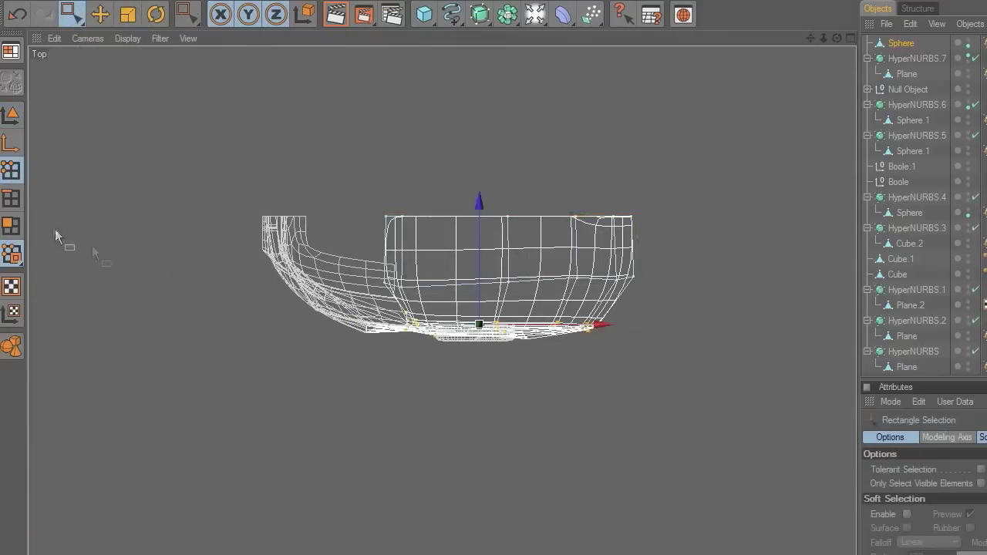
left_click(901, 43)
left_click_drag(689, 378, 275, 298)
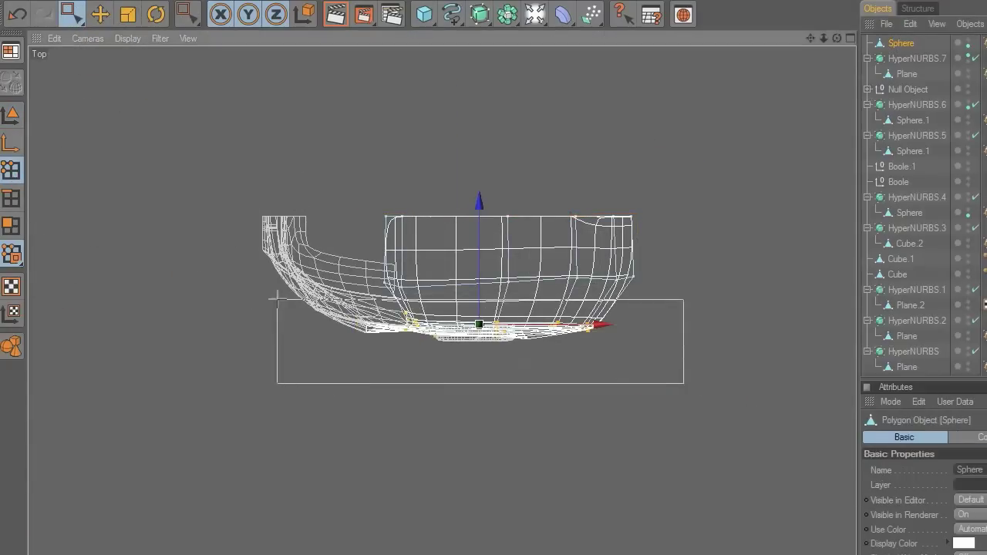
middle_click(584, 260)
middle_click(378, 260)
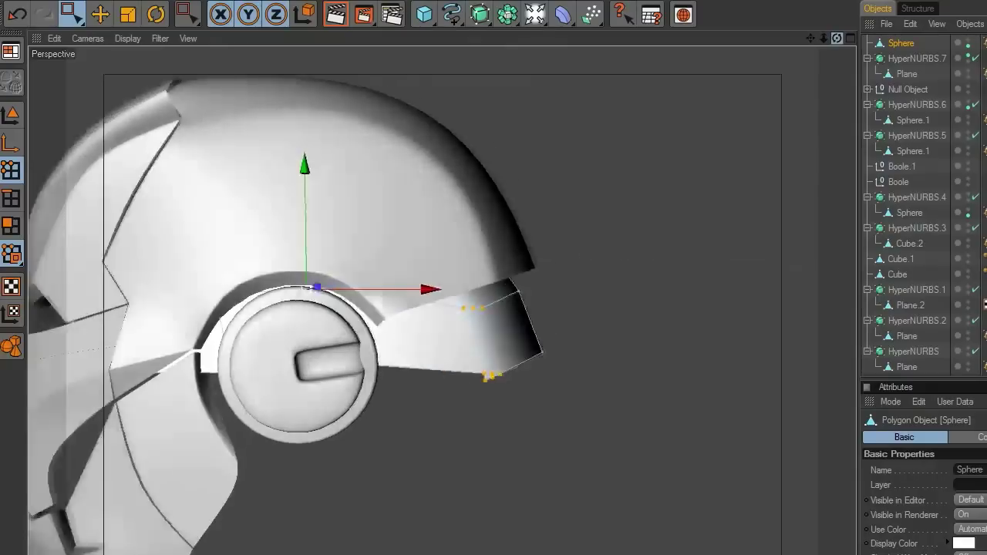
left_click_drag(837, 38, 894, 57)
left_click_drag(467, 217, 471, 217)
left_click_drag(837, 38, 796, 47)
left_click_drag(78, 17, 121, 30)
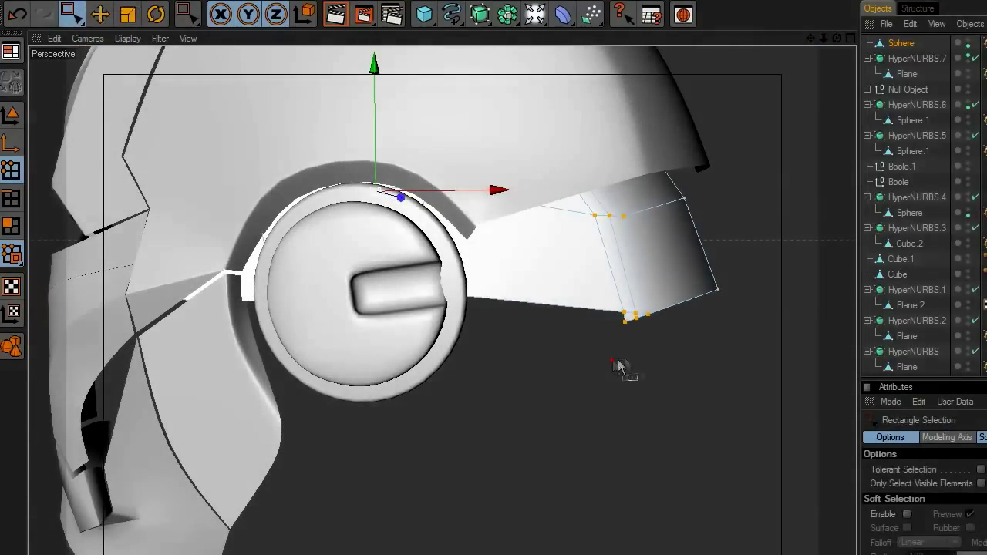
left_click_drag(649, 349, 651, 352)
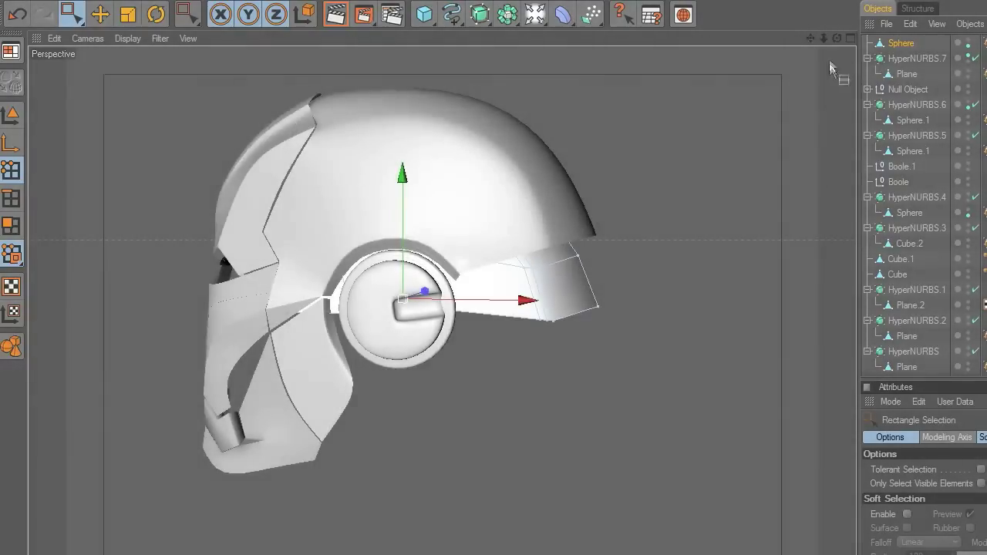
Step: In the front view, fit the shell's rear points to the blueprint and lower its bottom rear points by about 13 units
left_click_drag(837, 38, 736, 364)
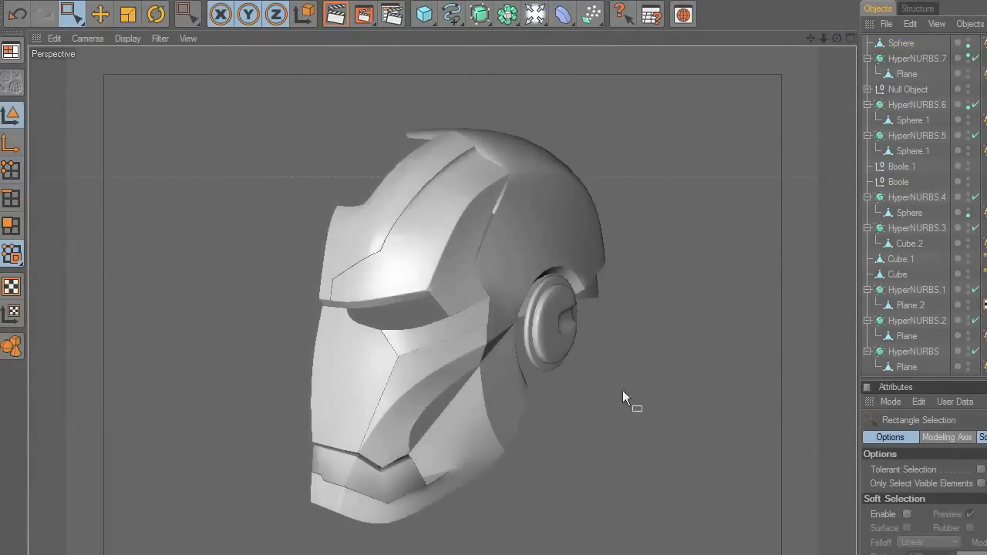
middle_click(623, 390)
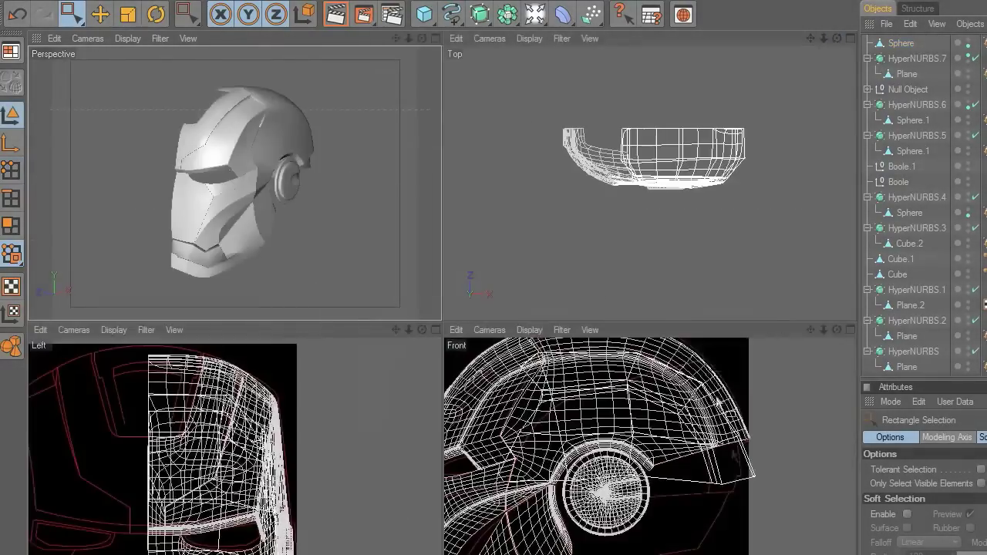
middle_click(629, 370)
left_click(624, 345)
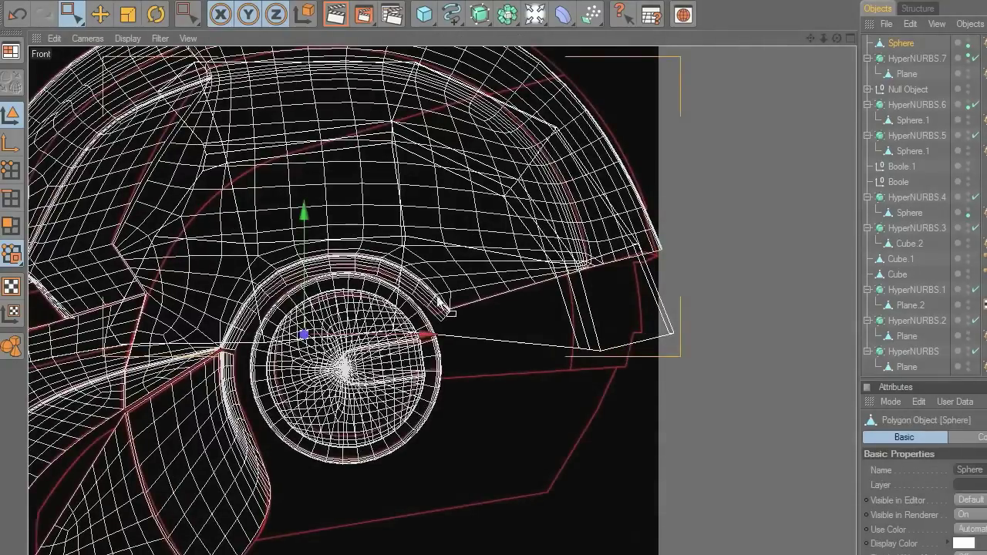
left_click(12, 170)
scroll(552, 351, "up", 1)
left_click_drag(636, 337, 637, 353)
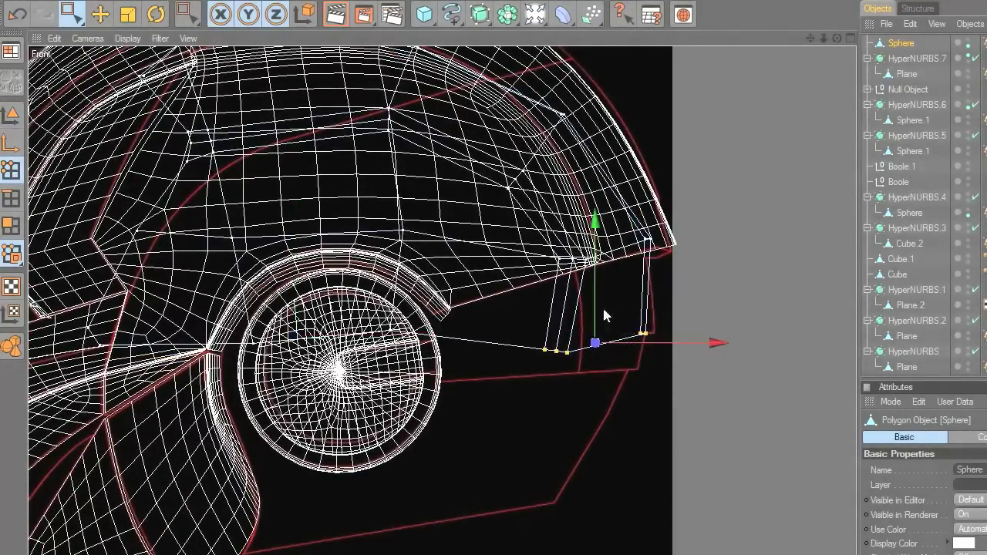
left_click_drag(599, 315, 599, 338)
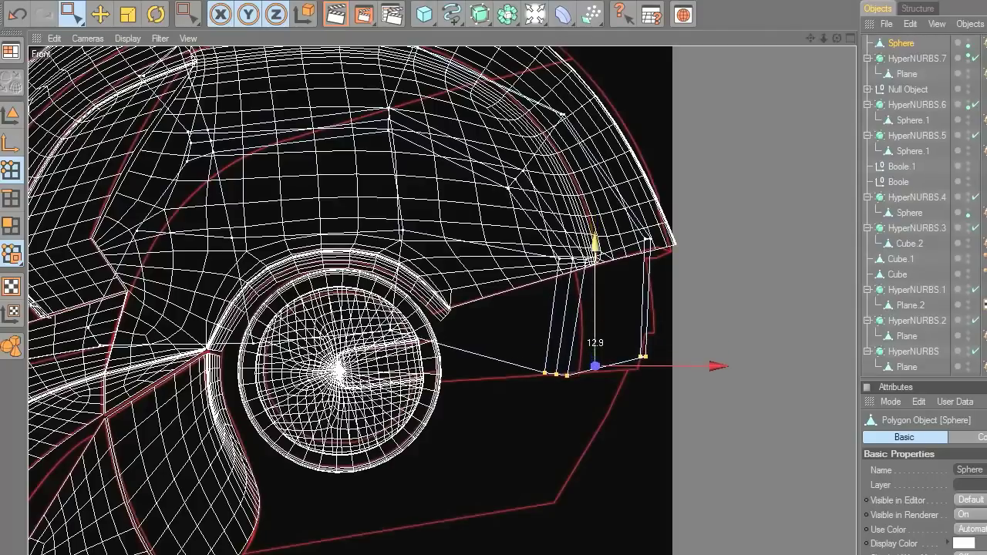
Step: Lower the bottom points near the ear disc and align the bottom rear points with the blueprint's lower edge line
left_click_drag(433, 314, 333, 355)
left_click_drag(391, 296, 391, 352)
left_click_drag(512, 338, 602, 400)
scroll(610, 405, "up", 1)
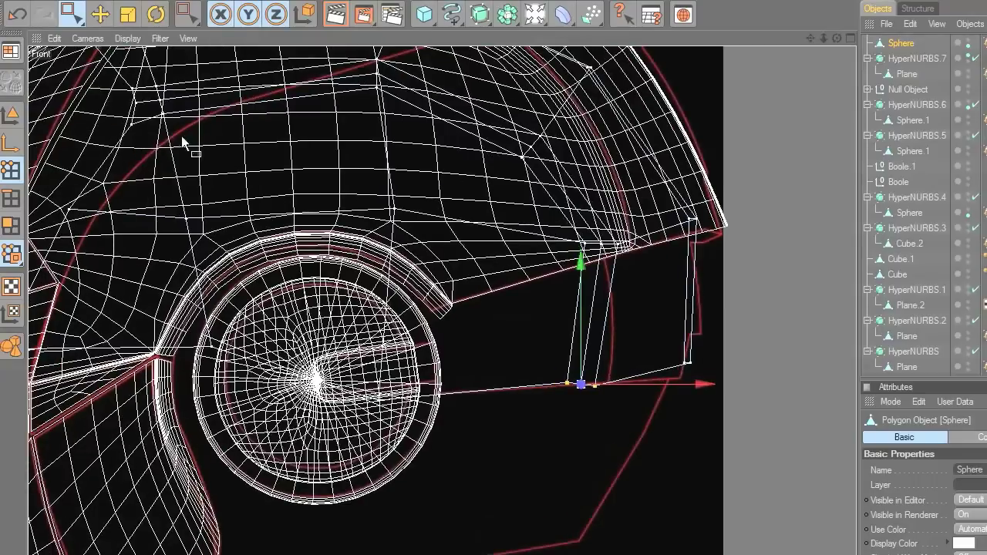
left_click(131, 19)
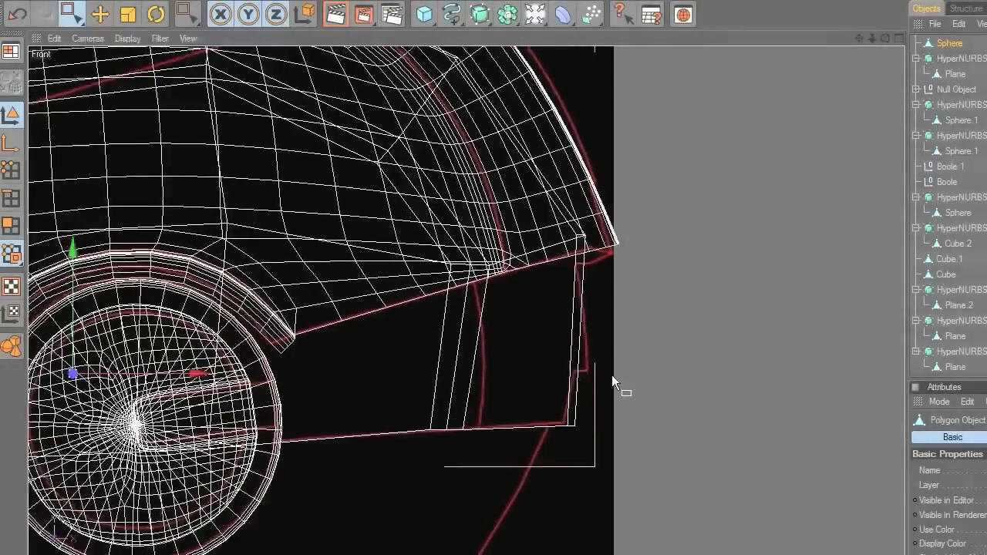
Step: Cut two closely spaced lines across the shell's rear section at the blueprint's step, using the Knife in Line mode
right_click(656, 313)
left_click(11, 225)
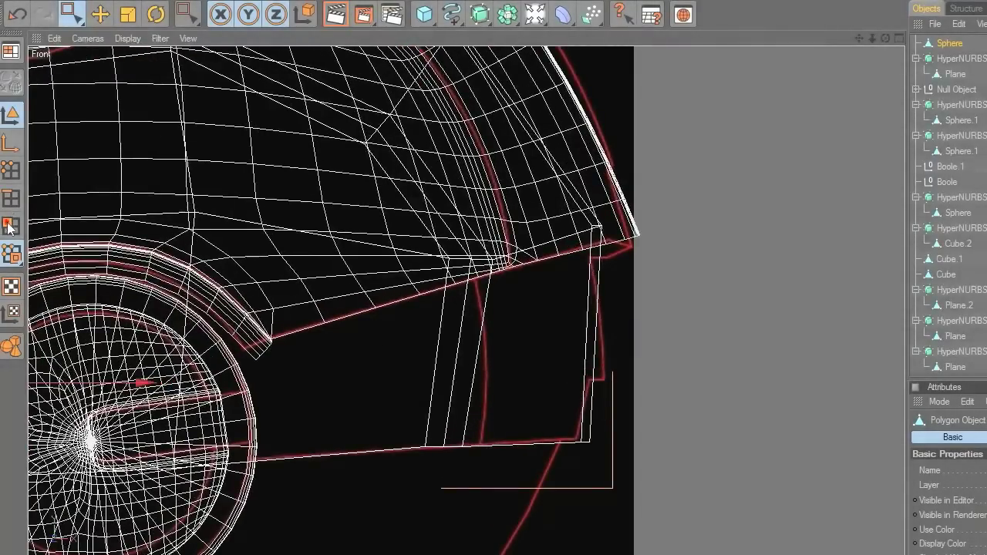
left_click(11, 225)
right_click(676, 112)
left_click(707, 262)
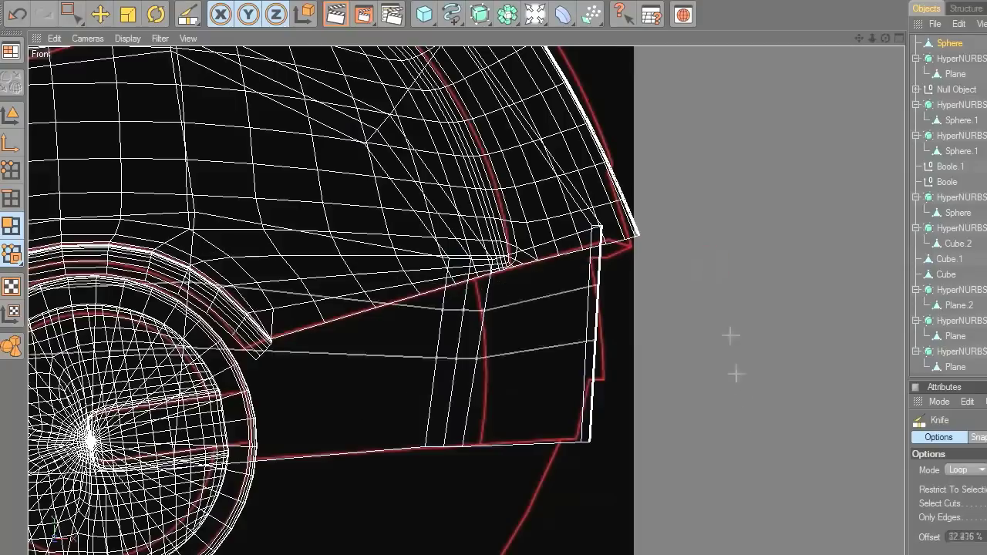
left_click_drag(906, 459, 986, 483)
left_click(845, 470)
left_click(847, 486)
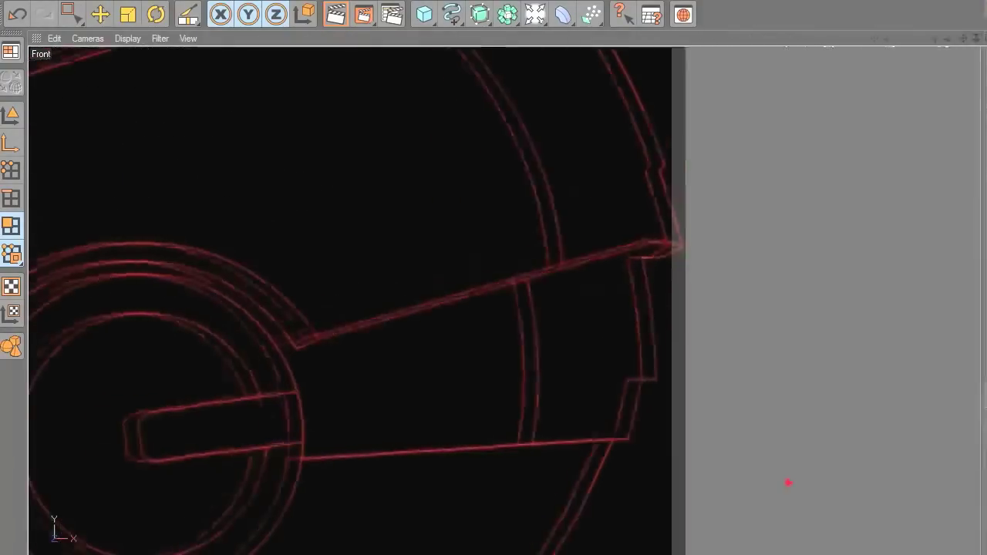
left_click(683, 373)
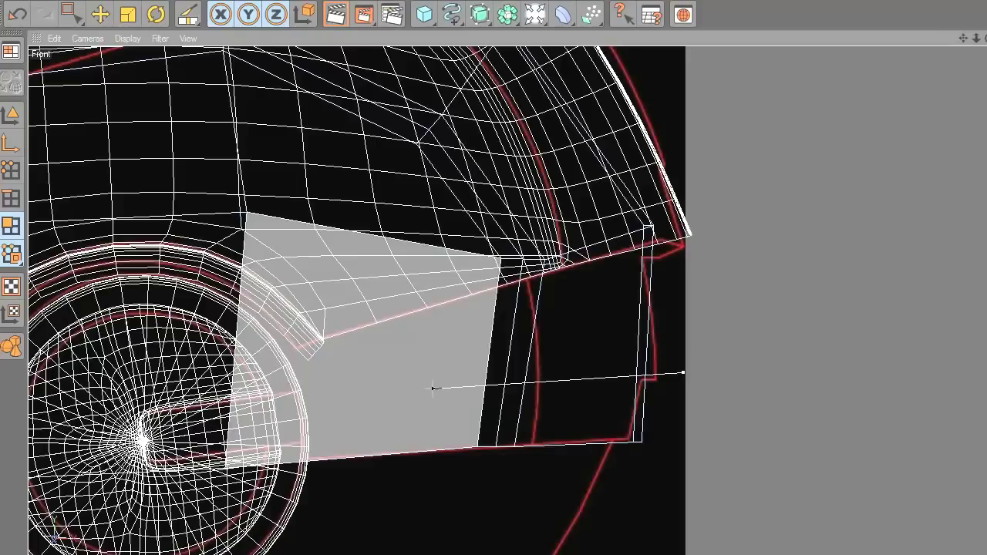
left_click_drag(678, 383, 456, 392)
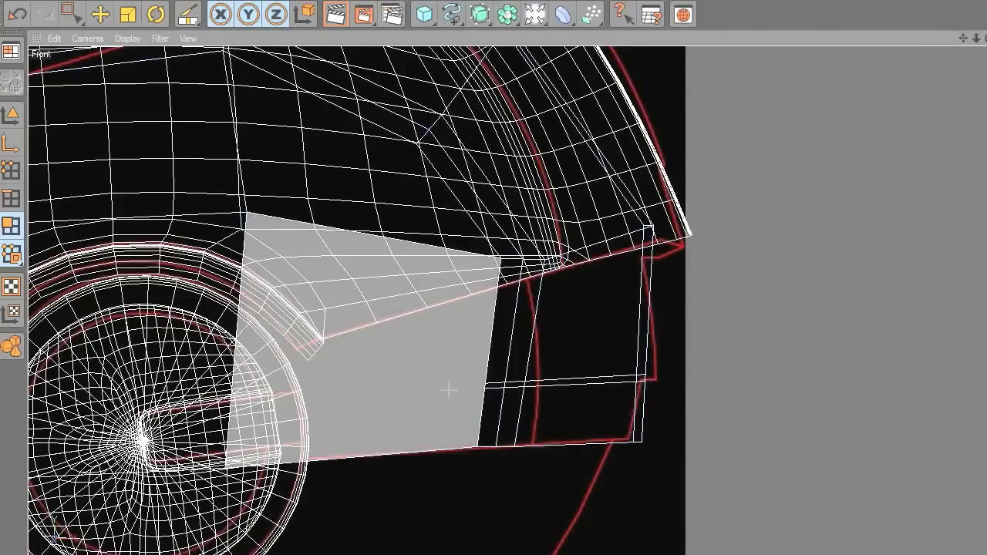
Step: Select the rear polygons below the two cuts and move them inward to form the step in the back edge
left_click_drag(71, 14, 124, 30)
scroll(751, 478, "up", 1)
left_click_drag(731, 485, 641, 396)
mouse_move(708, 429)
left_mouse_down()
mouse_move(679, 429)
mouse_move(694, 428)
left_mouse_up()
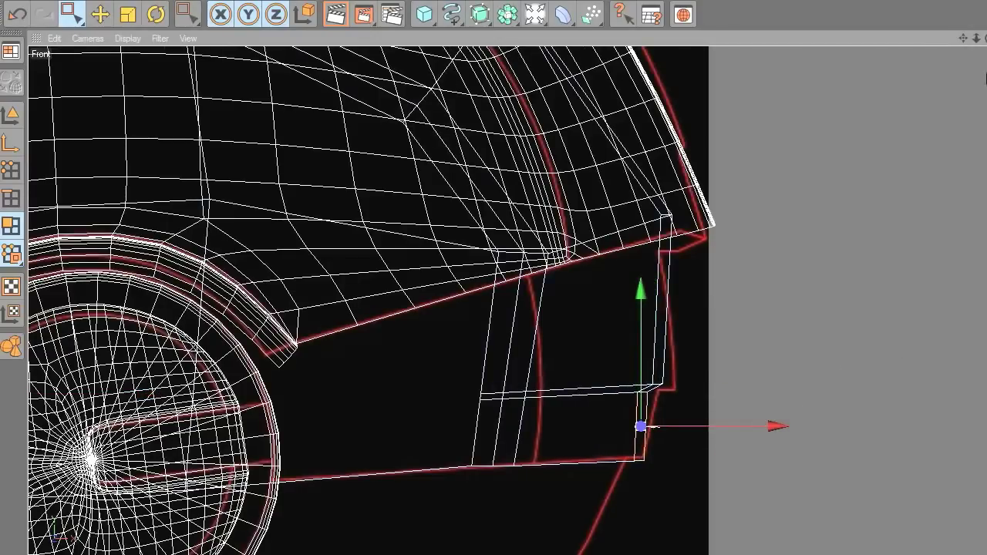
left_click_drag(986, 58, 830, 85)
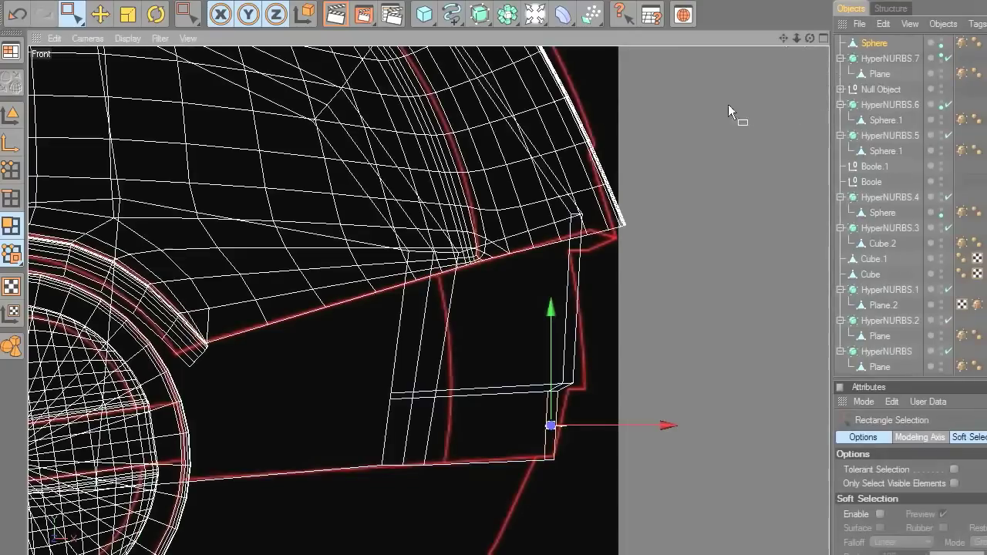
Step: Put the shell under a new HyperNURBS object and move the rear polygons below the step further inward
left_click(479, 14, "alt")
left_click(876, 59)
left_click_drag(644, 435, 637, 434)
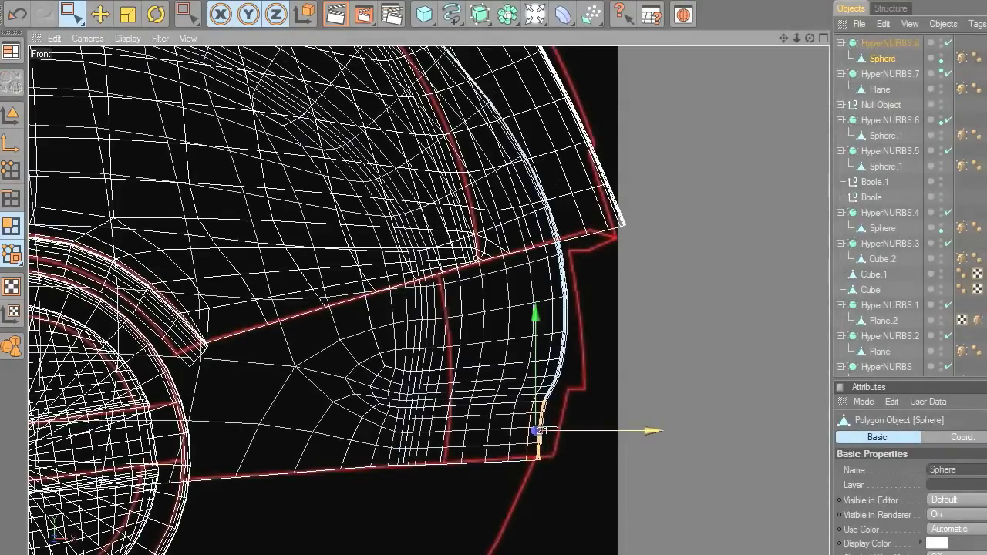
Step: Turn off the shell's HyperNURBS smoothing and move the rear points just above the step to the blueprint's corner
left_click(947, 44)
left_click_drag(632, 358, 614, 383)
left_click(11, 171)
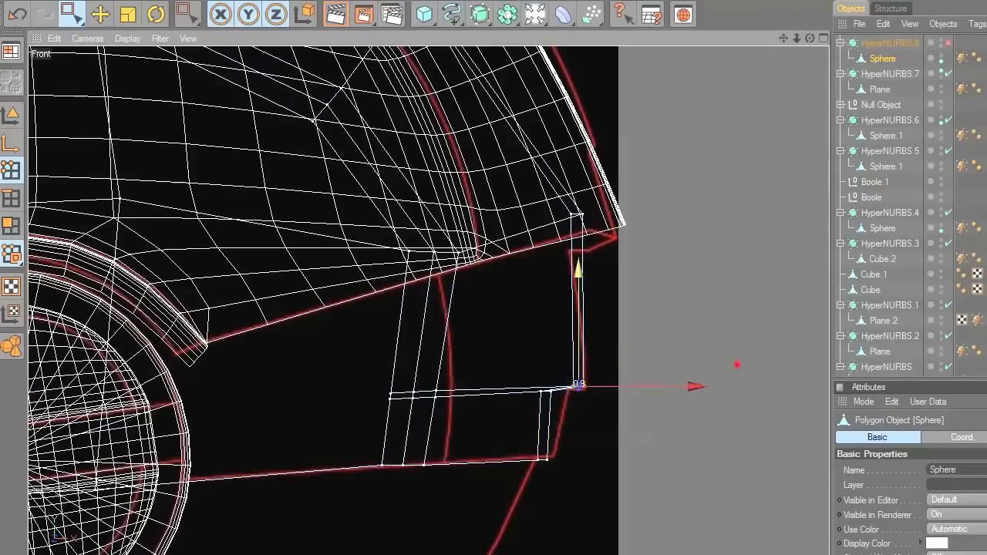
Step: Cut another line with the Knife just above the step across the shell's rear section and check it with smoothing on
left_click_drag(368, 384, 472, 413)
right_click(640, 374)
left_click(657, 493)
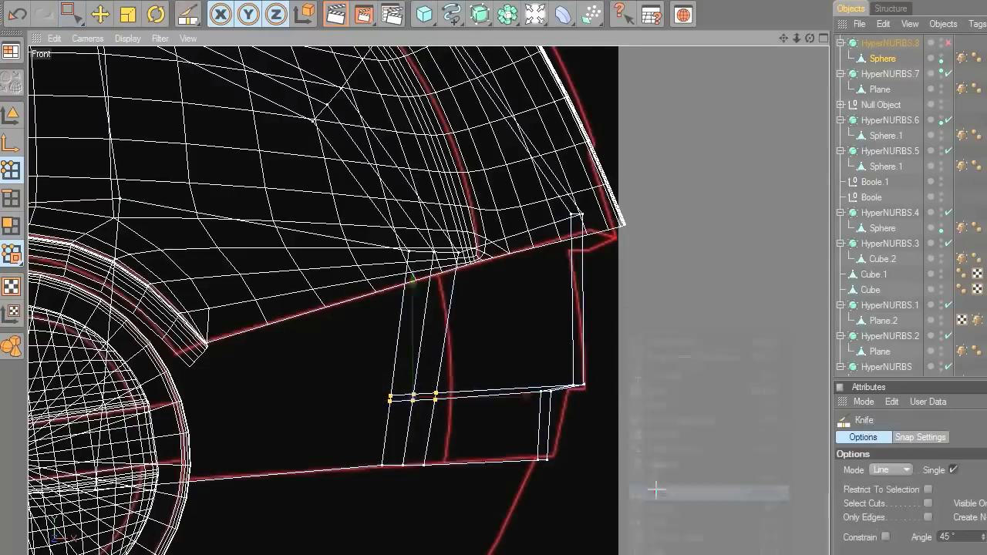
left_click_drag(617, 377, 334, 390)
left_click(948, 43)
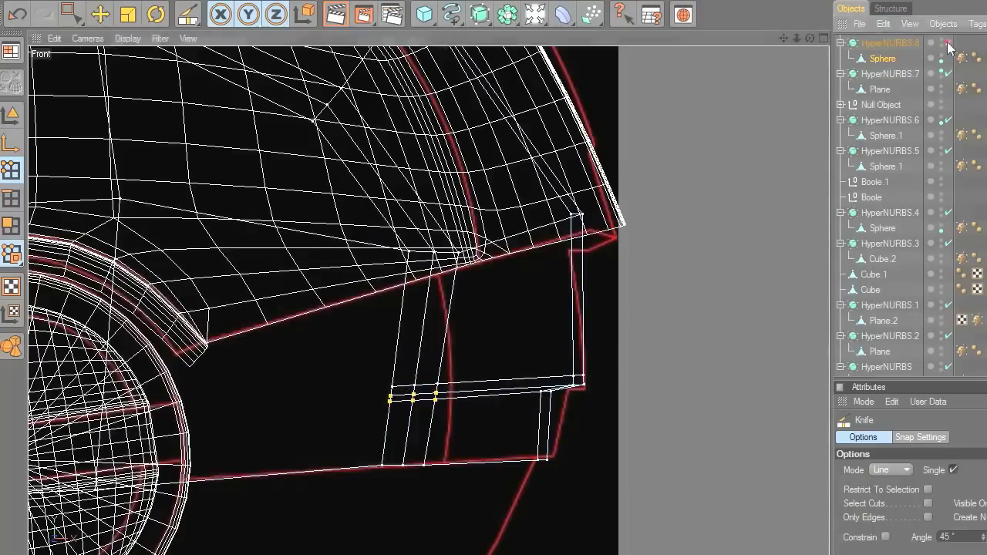
Step: Move the rear points below the step outward toward the blueprint outline, and leave the shell's HyperNURBS smoothing enabled
left_click_drag(71, 13, 124, 30)
scroll(617, 435, "up", 2)
left_click(948, 43)
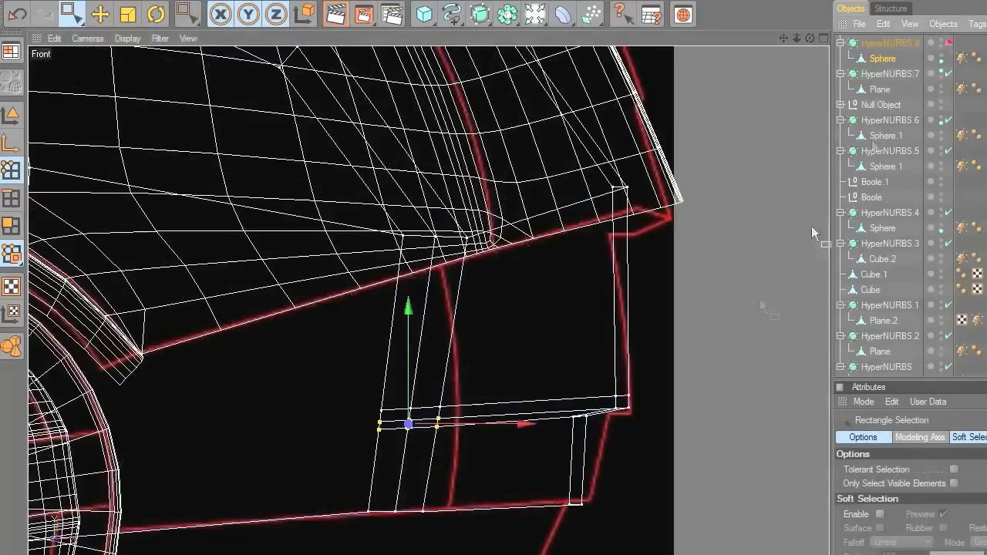
left_click_drag(543, 405, 609, 512)
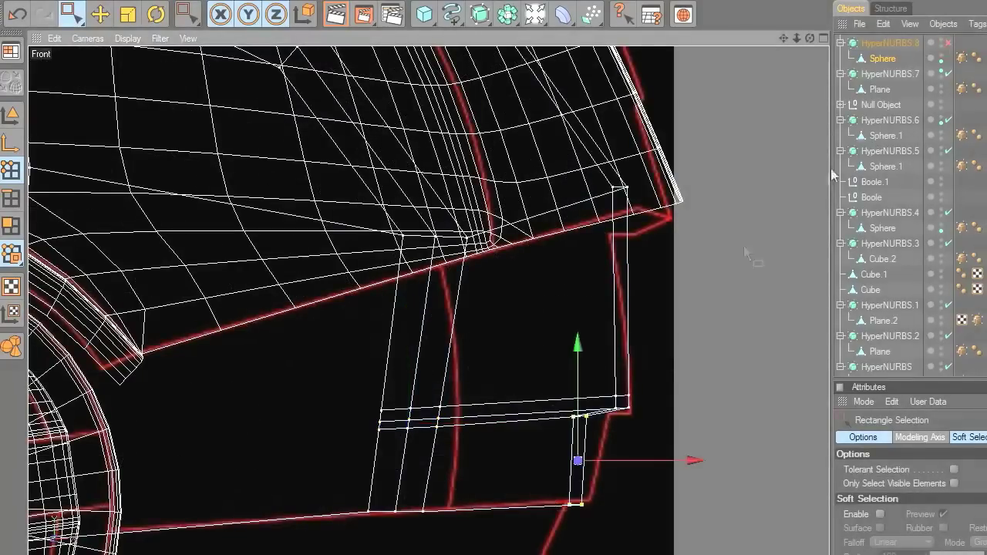
left_click(949, 44)
left_click_drag(636, 470, 626, 404)
left_click(948, 44)
left_click(949, 44)
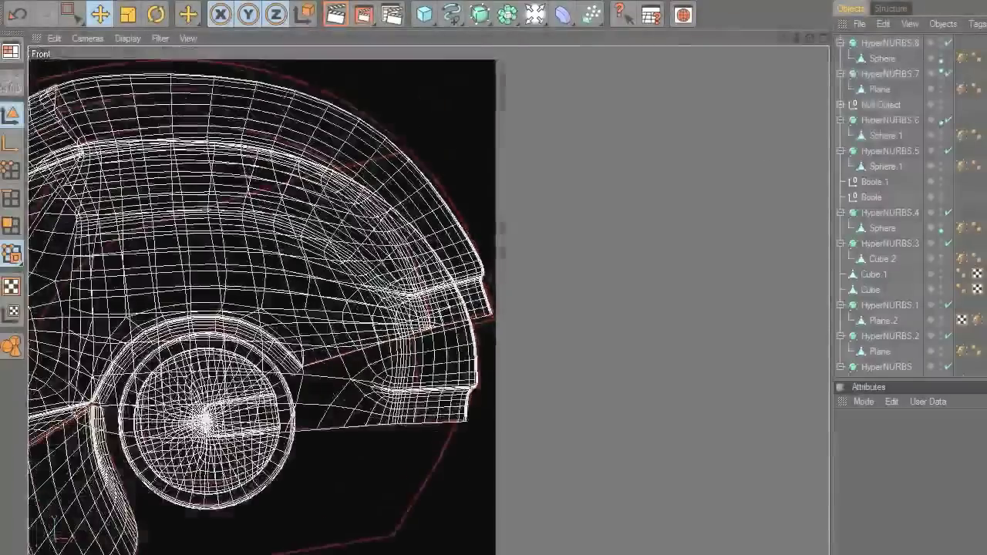
Step: Duplicate the rear shell's mesh outside its HyperNURBS and move the copy straight down over the open lower rear area
left_click_drag(784, 38, 848, 31)
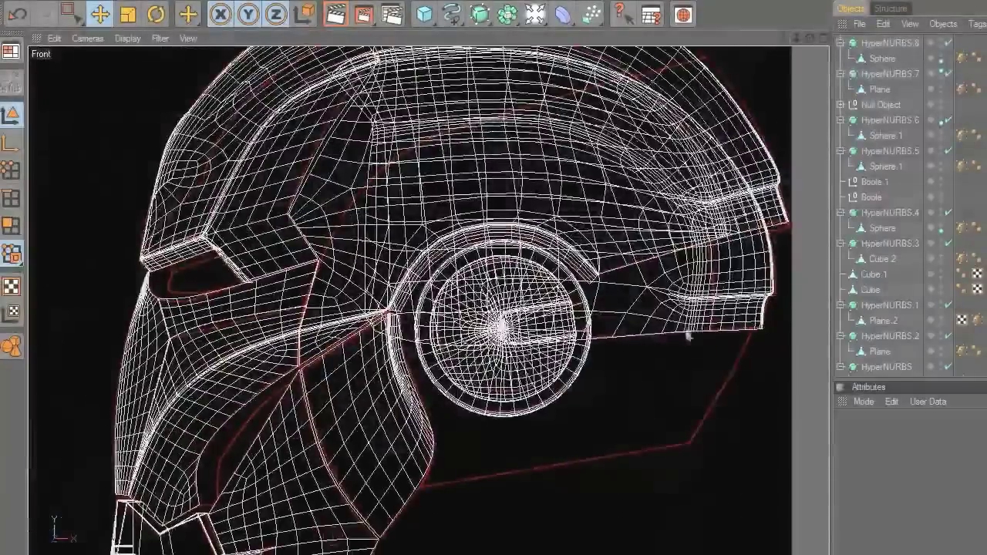
left_click(883, 59)
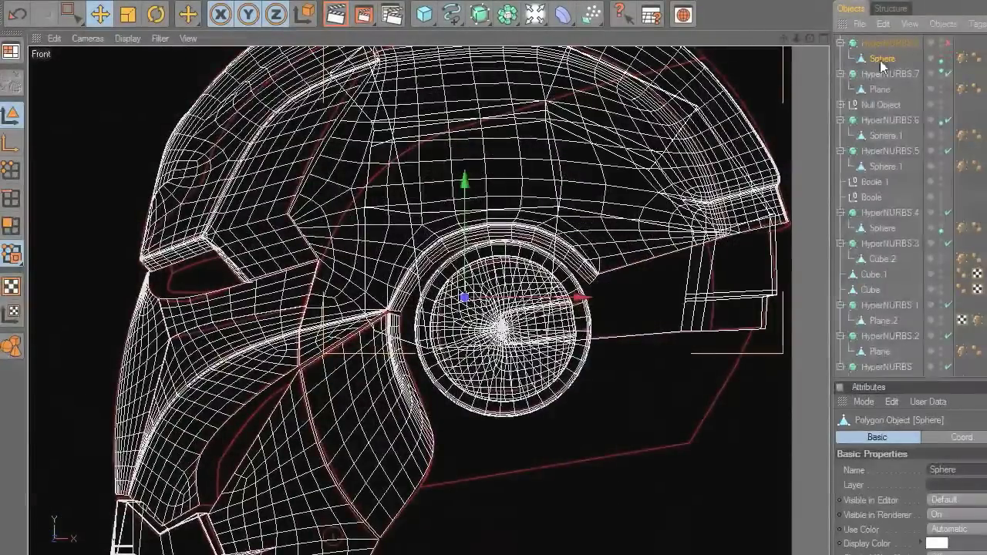
key("ctrl+v")
left_click_drag(784, 38, 703, 0)
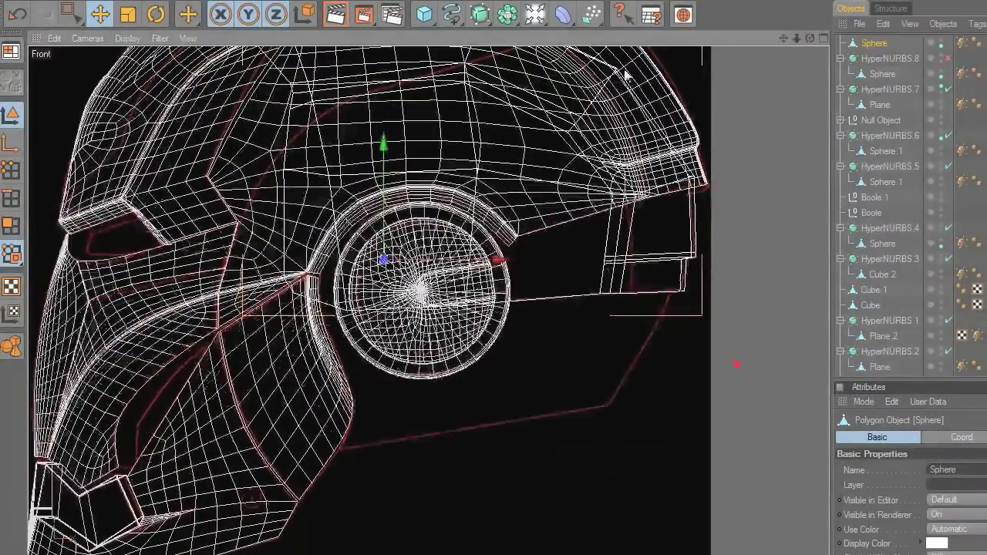
left_click(103, 17)
left_click_drag(385, 184, 386, 302)
left_click_drag(384, 260, 383, 258)
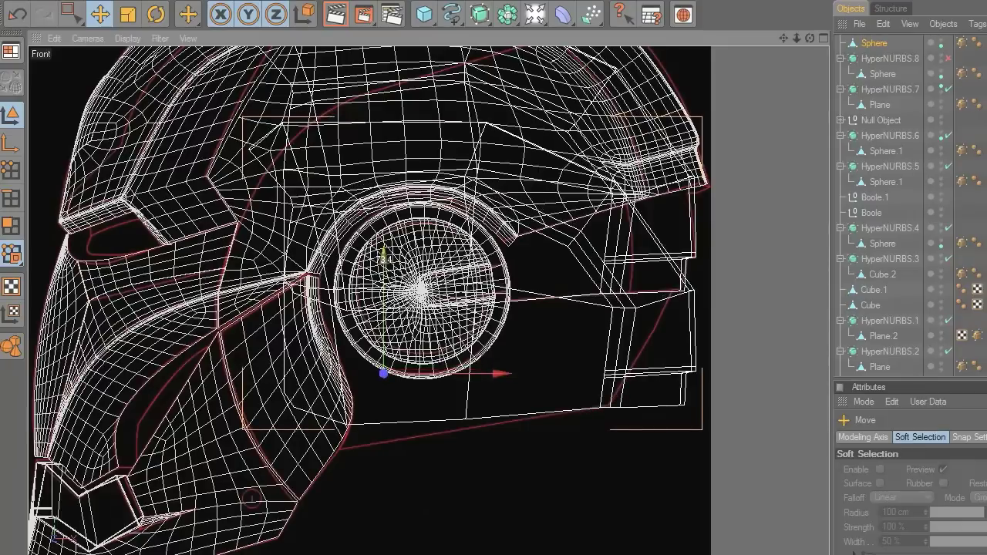
left_click_drag(783, 37, 724, 37)
left_click_drag(72, 17, 123, 27)
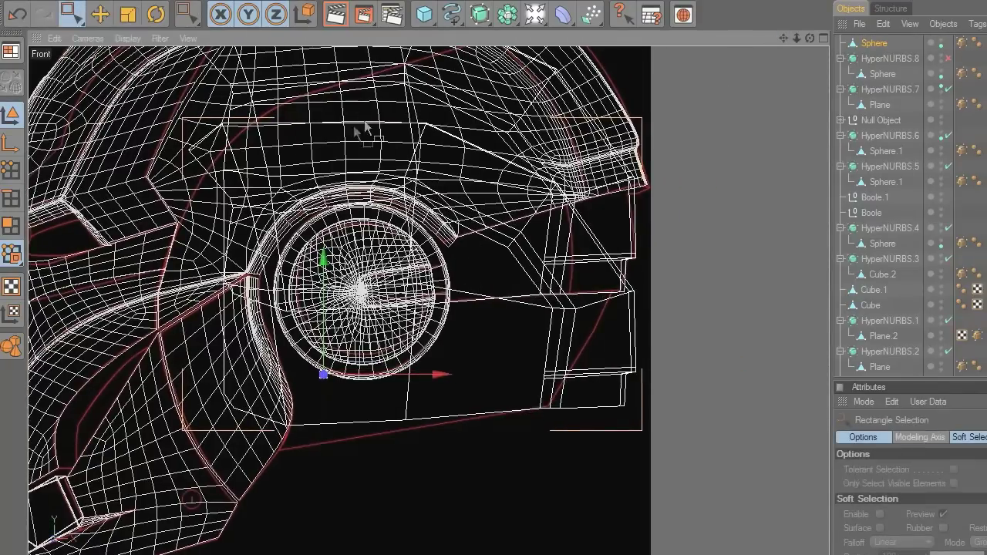
left_click(100, 16)
left_click_drag(323, 259, 323, 354)
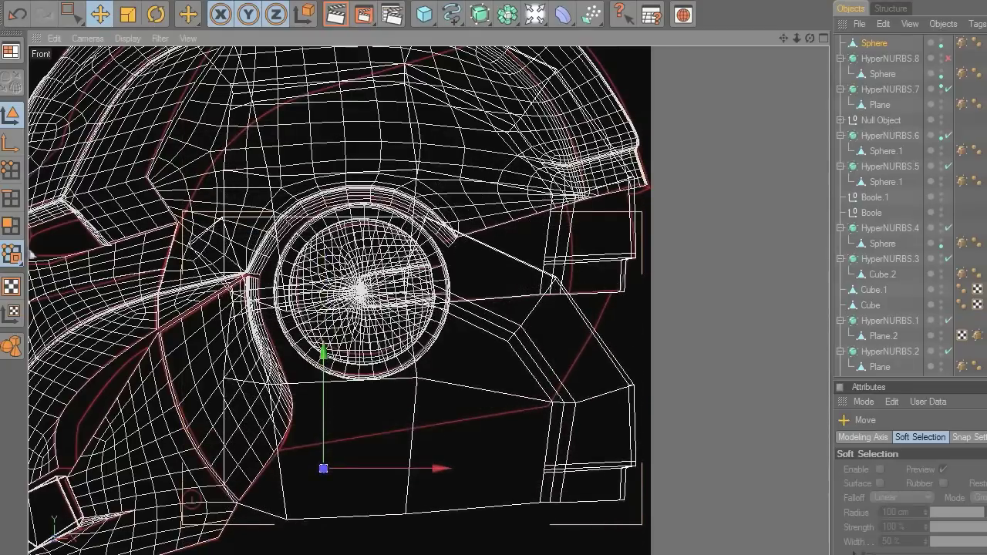
Step: Select the lowest rows of points on the copied rear shell mesh and delete them
left_click(10, 173)
left_click_drag(72, 15, 124, 28)
left_click_drag(671, 424, 156, 540)
key("Delete")
Step: Select the copy's row of points at the step, rotate it and move it up to the rear band's lower edge
scroll(586, 445, "up", 2)
left_click_drag(609, 259, 494, 368)
left_click_drag(621, 319, 661, 319)
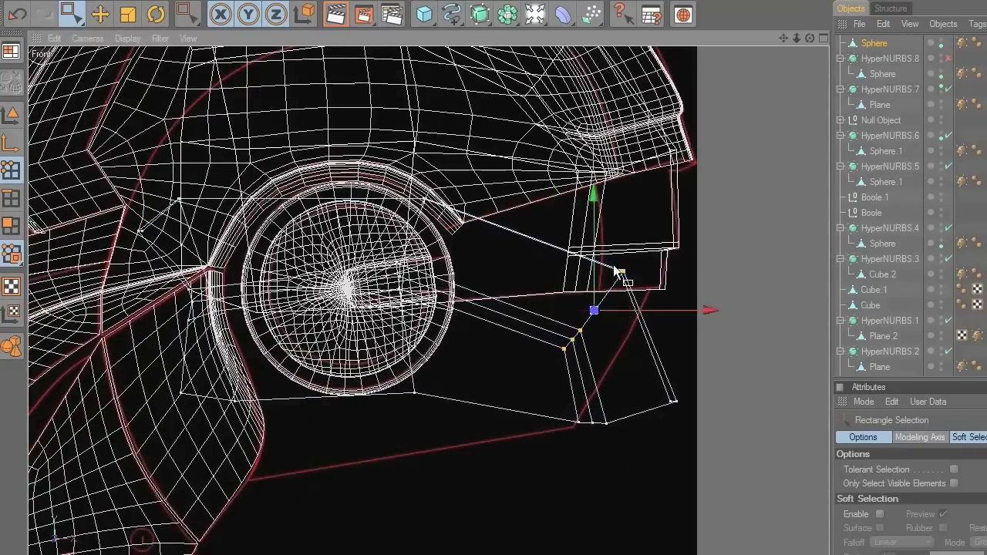
left_click_drag(594, 281, 675, 249)
left_click(155, 14)
left_click(99, 14)
mouse_move(600, 197)
left_mouse_down()
mouse_move(600, 189)
mouse_move(598, 206)
left_mouse_up()
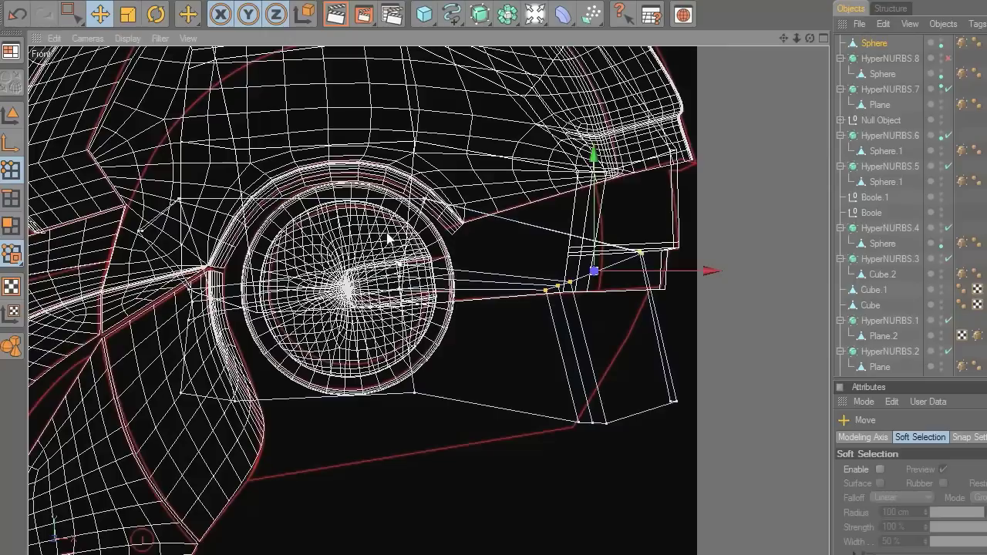
Step: Delete the copy's surplus polygons above the repositioned row of points
left_click(339, 129)
left_click(14, 231)
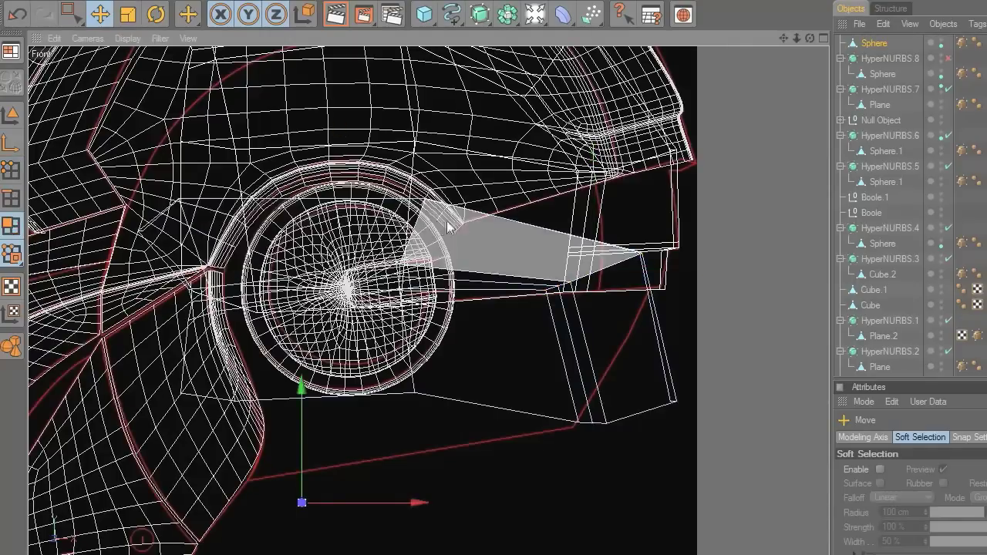
left_click(72, 14)
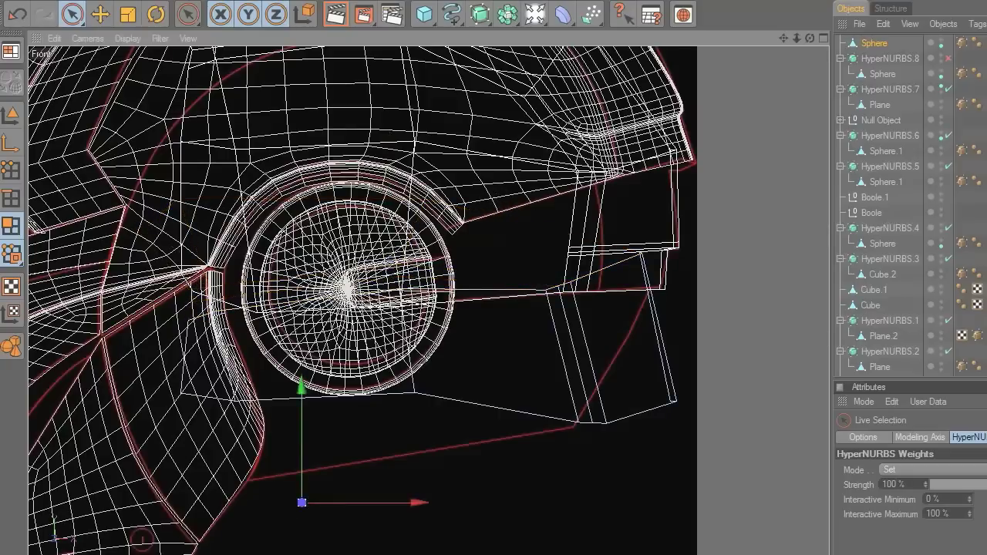
Step: Rotate the copy's rear points and move them forward to match the blueprint's slanted rear outline
left_click(11, 170)
left_click_drag(73, 16, 116, 18)
left_click_drag(514, 223, 690, 464)
left_click(156, 14)
left_click_drag(679, 327, 683, 354)
left_click(98, 14)
left_click_drag(751, 255, 714, 258)
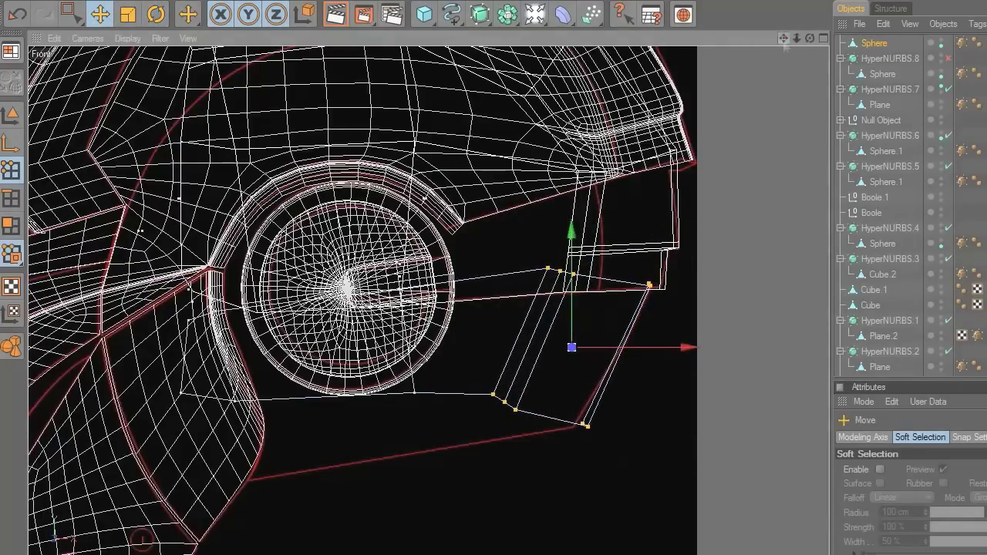
Step: Select the copy's entire lower row of points and scale it vertically into a straight horizontal line
left_click_drag(783, 40, 766, 69)
left_click_drag(77, 11, 125, 31)
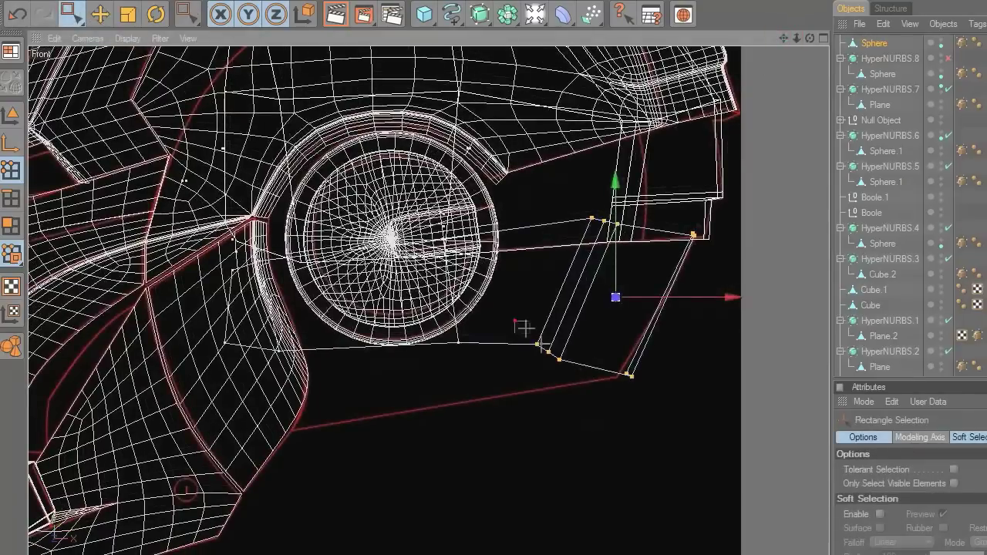
left_click_drag(515, 320, 572, 372)
left_click_drag(228, 332, 672, 448)
left_click_drag(199, 316, 690, 454)
key("t")
left_click_drag(428, 241, 428, 362)
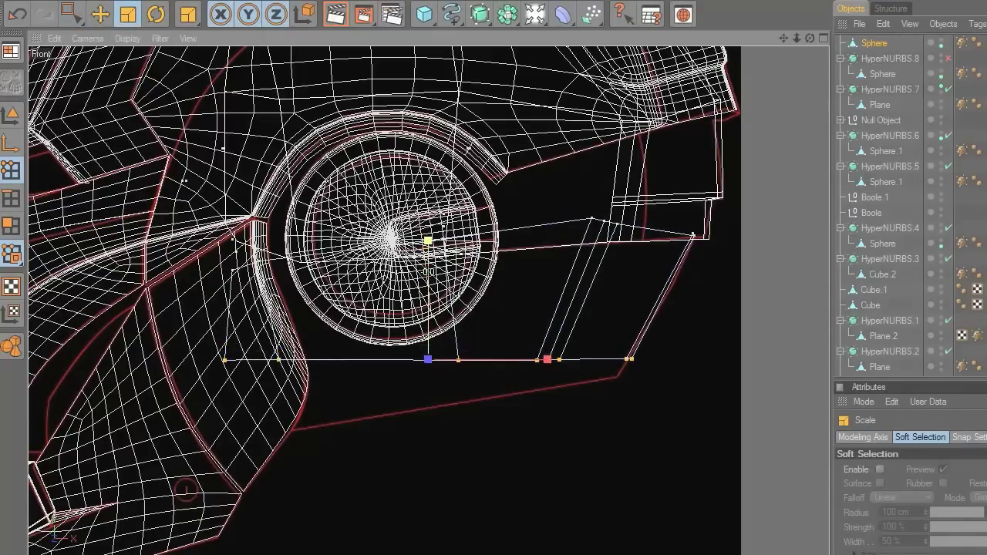
Step: Rotate the flattened lower row and move it down onto the blueprint's slanted lower edge
key("r")
left_click_drag(489, 357, 509, 376)
left_click(100, 14)
left_click_drag(450, 394, 463, 432)
key("r")
key("e")
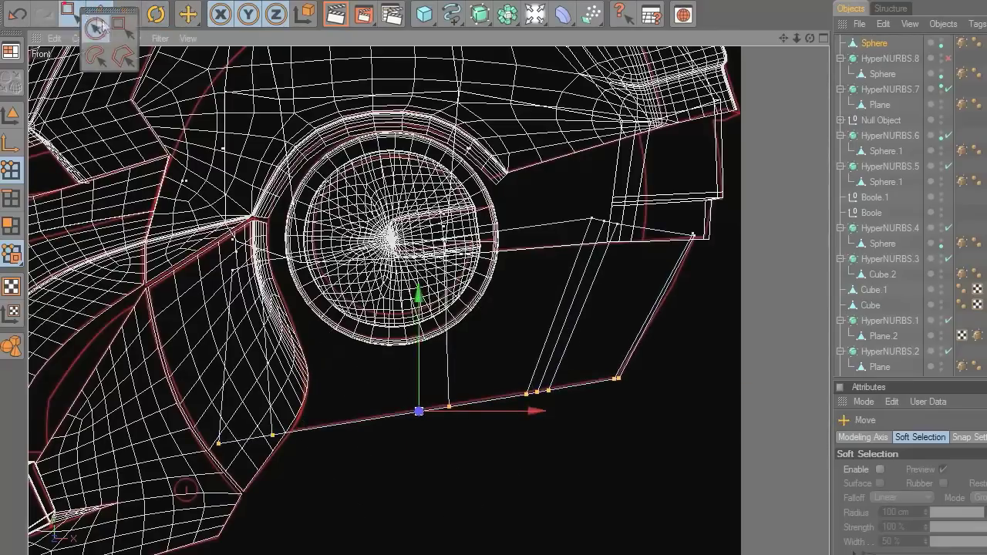
Step: Move the lower part's upper rear corner points slightly up and back, behind the rear band
left_click(71, 14)
left_click_drag(205, 183, 244, 210)
key("e")
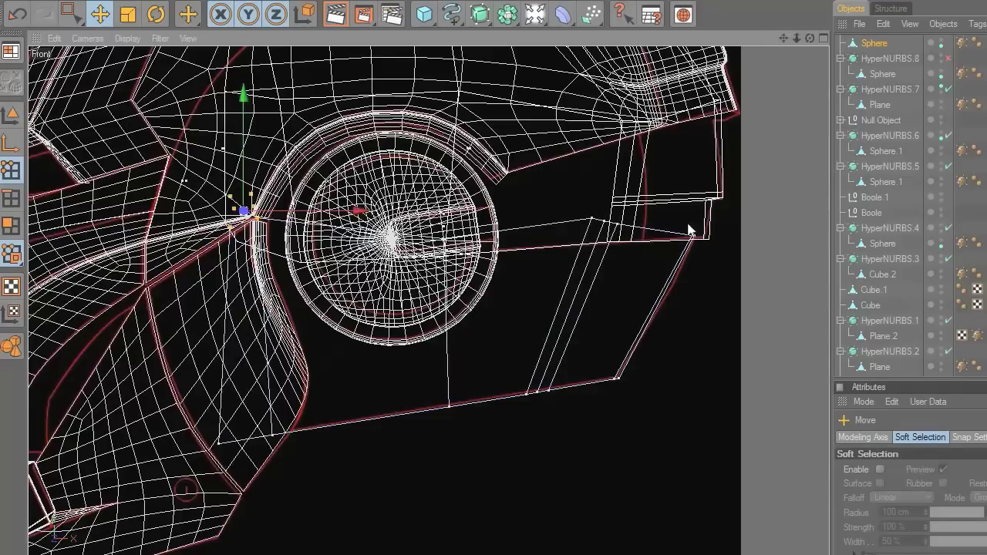
left_click(74, 15)
left_click_drag(737, 263, 648, 205)
left_click(101, 11)
left_click_drag(769, 293, 777, 279)
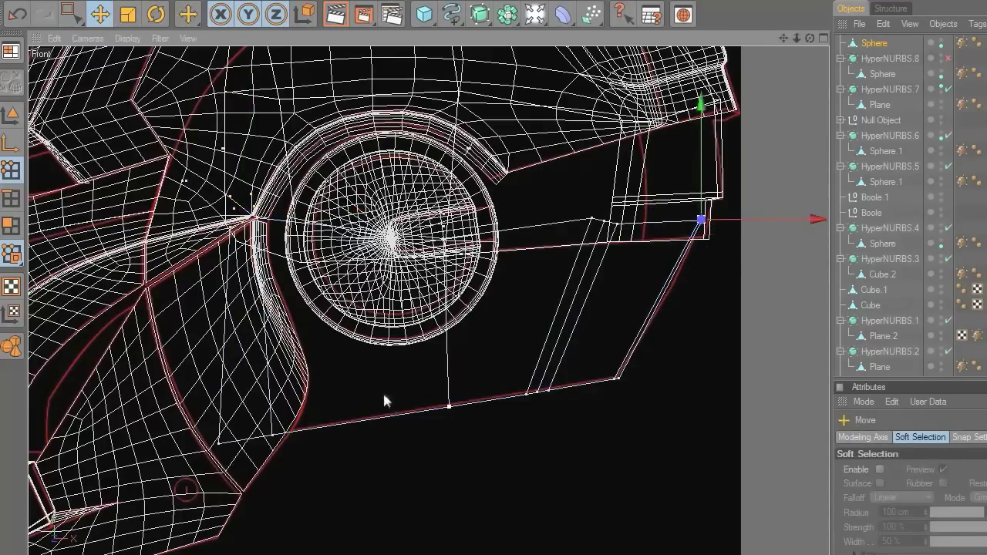
Step: Select the lower part's side points in the Top view and move them slightly inward along the Z axis
middle_click(453, 360)
left_click_drag(809, 38, 506, 337)
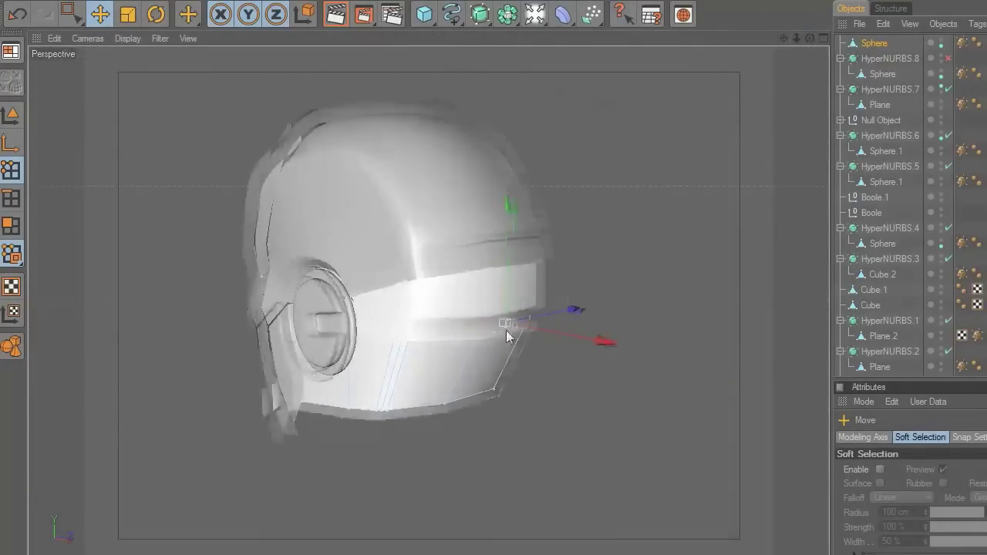
middle_click(506, 331)
middle_click(659, 210)
left_click_drag(76, 15, 116, 32)
scroll(588, 372, "up", 1)
left_click_drag(672, 357, 283, 272)
middle_click(646, 158)
middle_click(302, 221)
left_click_drag(809, 38, 788, 46)
left_click_drag(406, 447, 420, 452)
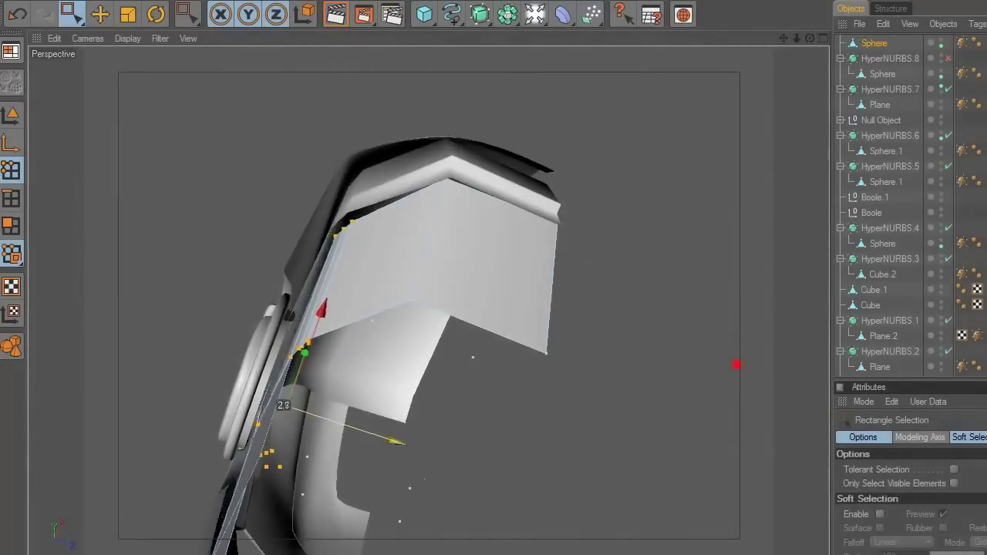
left_click_drag(809, 38, 760, 43)
scroll(665, 225, "down", 4)
left_click_drag(802, 69, 531, 80)
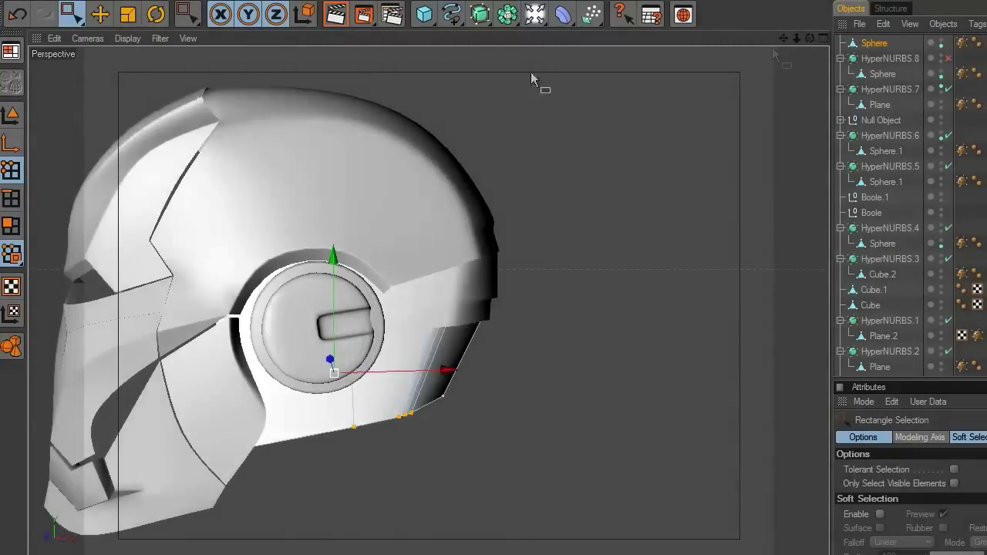
Step: Add a new HyperNURBS object and place the lower rear part's Sphere mesh inside it
left_click(12, 119)
left_click(480, 16)
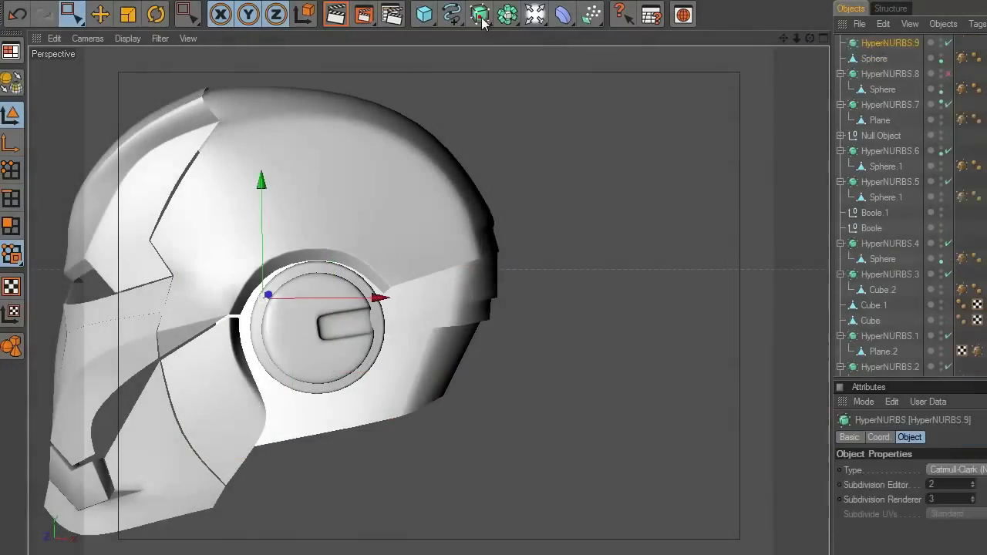
left_click_drag(868, 63, 875, 49)
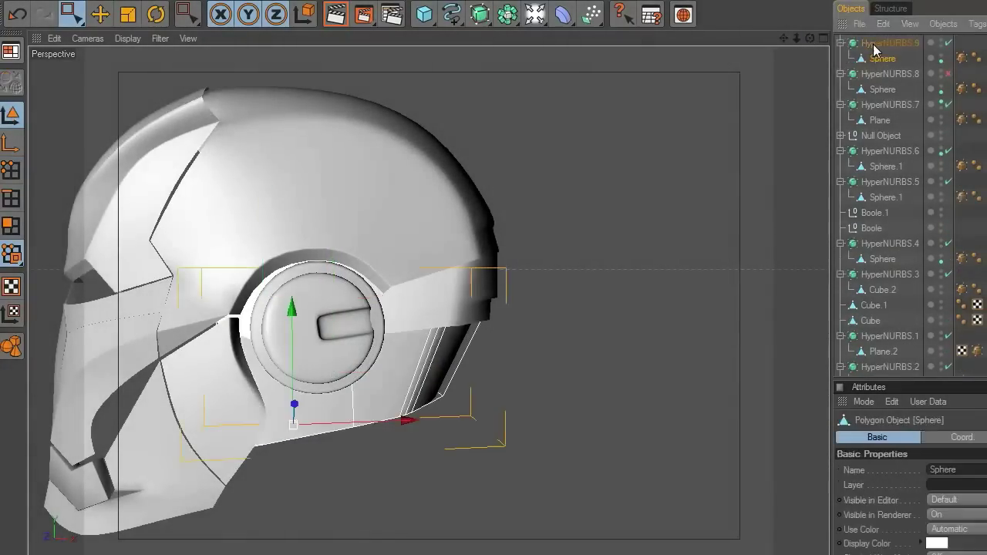
Step: Examine the smoothed lower rear part in perspective and against the front-view blueprint, along with the rest of the helmet
left_click(723, 153)
mouse_move(808, 39)
left_mouse_down()
mouse_move(780, 40)
mouse_move(818, 41)
left_mouse_up()
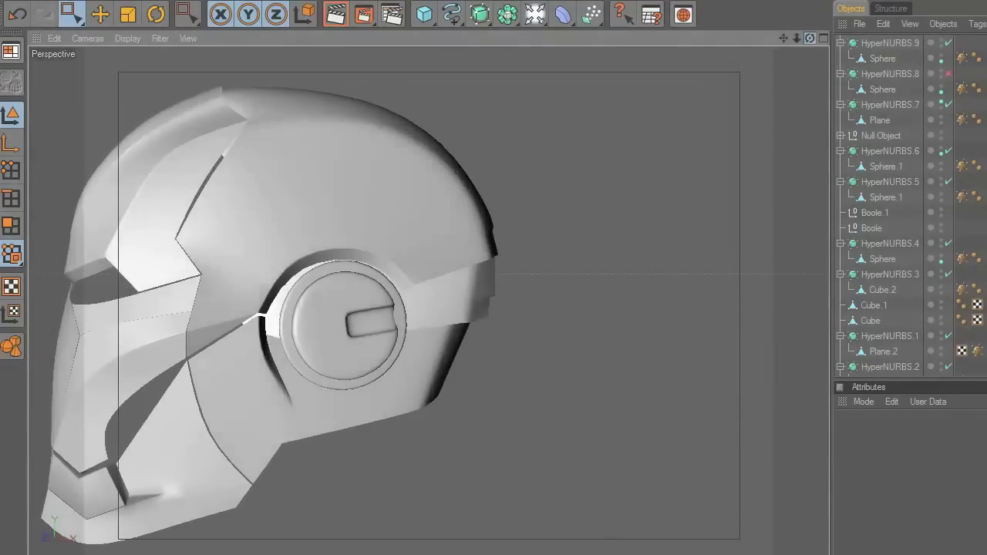
middle_click(659, 313)
middle_click(678, 391)
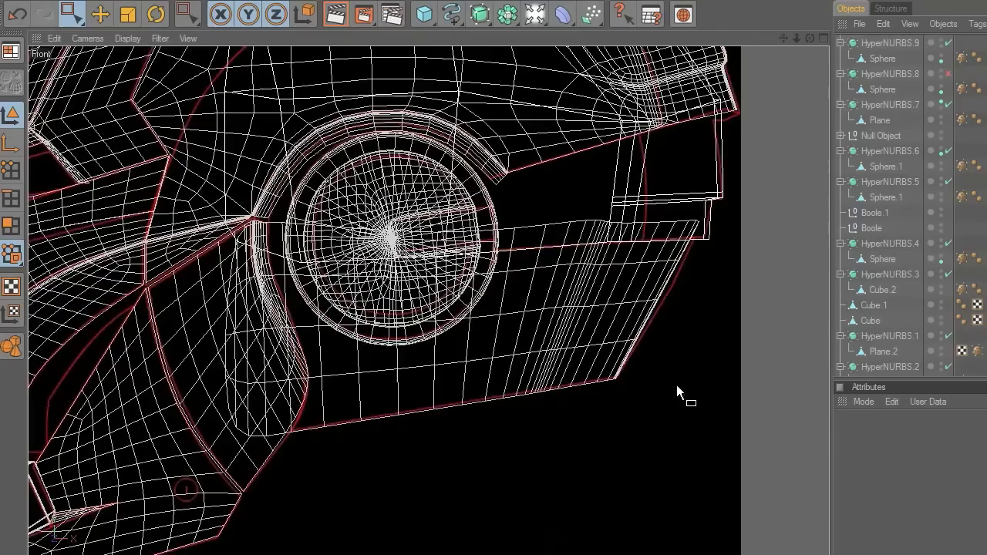
middle_click(640, 355)
middle_click(384, 268)
mouse_move(810, 38)
left_mouse_down()
mouse_move(777, 41)
mouse_move(819, 39)
mouse_move(796, 38)
left_mouse_up()
left_click_drag(783, 38, 785, 38)
middle_click_drag(736, 366, 882, 319, "alt")
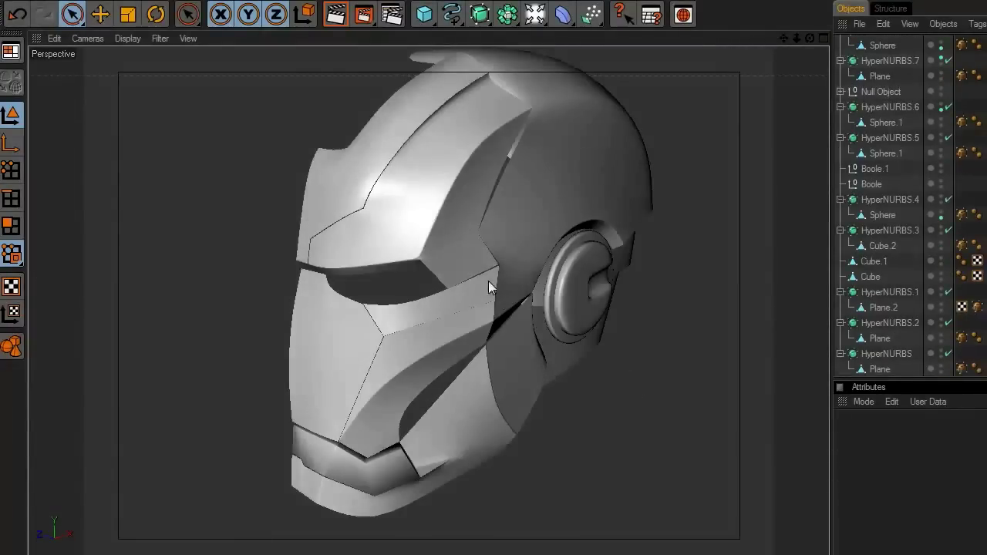
Step: Identify the forehead, brow and rear shell meshes and hide the objects from HyperNURBS.8 through HyperNURBS.4 in the editor
left_click(407, 220)
left_click(356, 164, "shift")
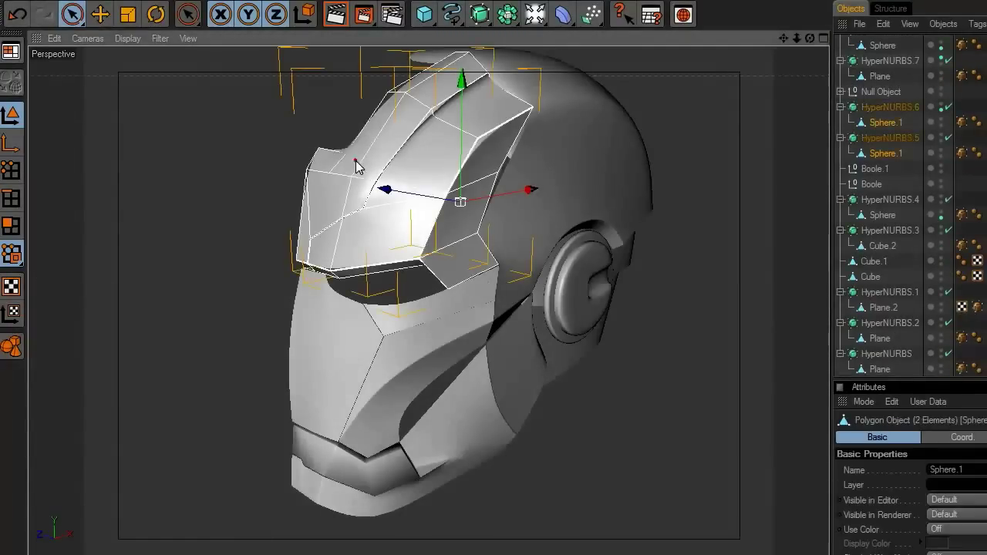
left_click(543, 179, "shift")
left_click_drag(810, 42, 705, 11)
left_click(610, 245, "shift")
left_click(594, 309, "shift")
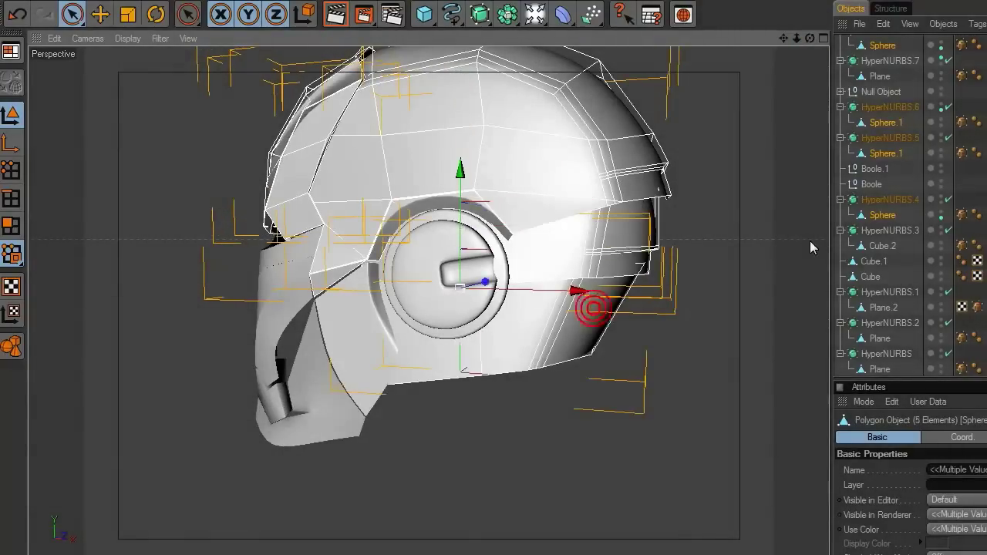
left_click(942, 44)
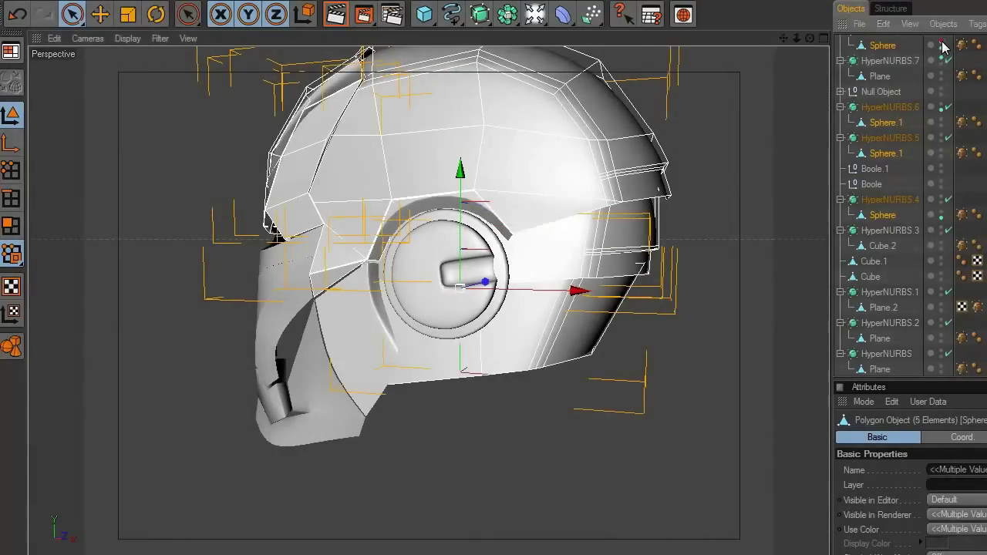
left_click(942, 197)
left_click_drag(810, 40, 761, 95)
Step: Move the central face plate's points along the eye opening onto the blueprint's eye outline in the Left view
left_click(723, 189)
left_click(312, 262)
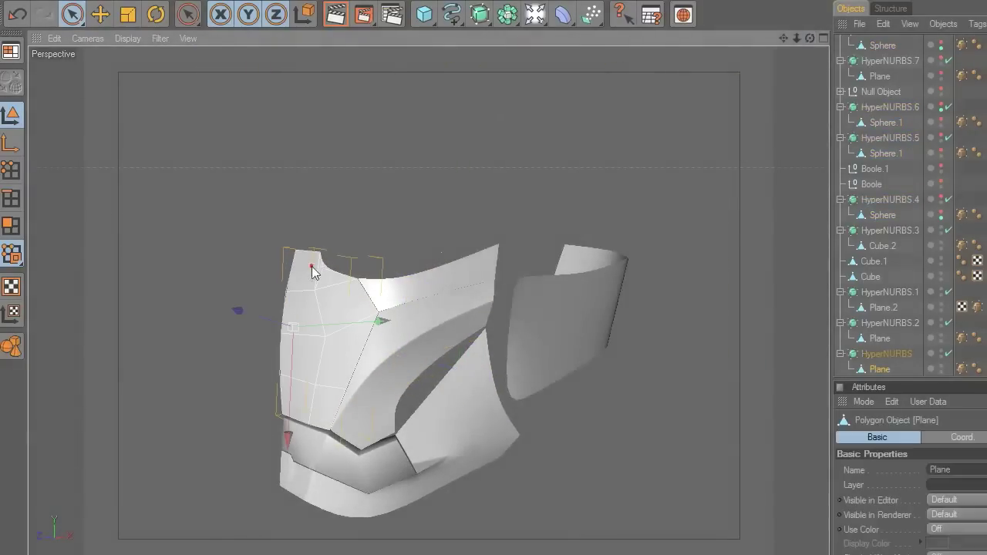
key("F5")
key("F3")
scroll(709, 222, "up", 1)
left_click_drag(784, 38, 786, 35)
left_click(709, 168)
scroll(562, 251, "up", 3)
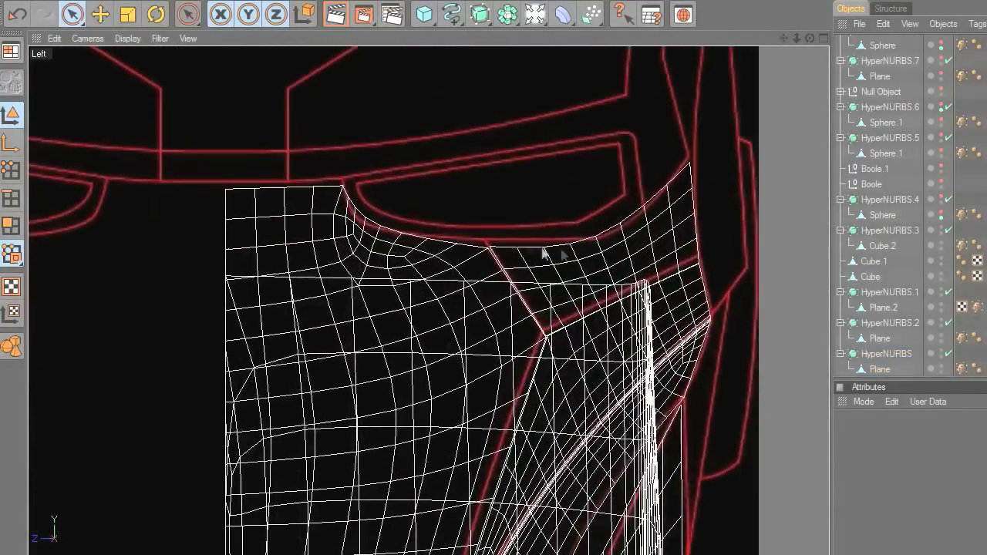
left_click(468, 256)
scroll(494, 261, "up", 2)
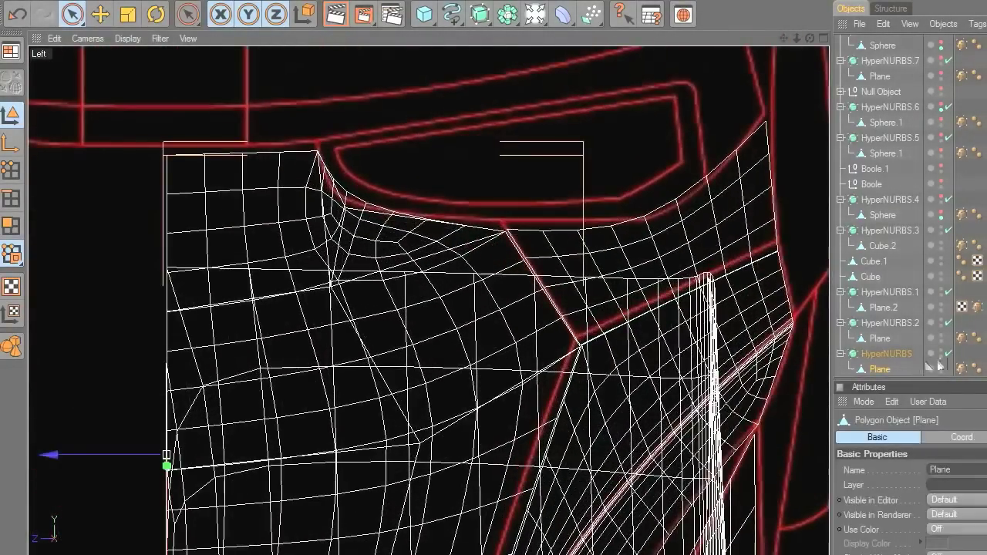
left_click_drag(783, 38, 834, 81)
scroll(137, 219, "up", 1)
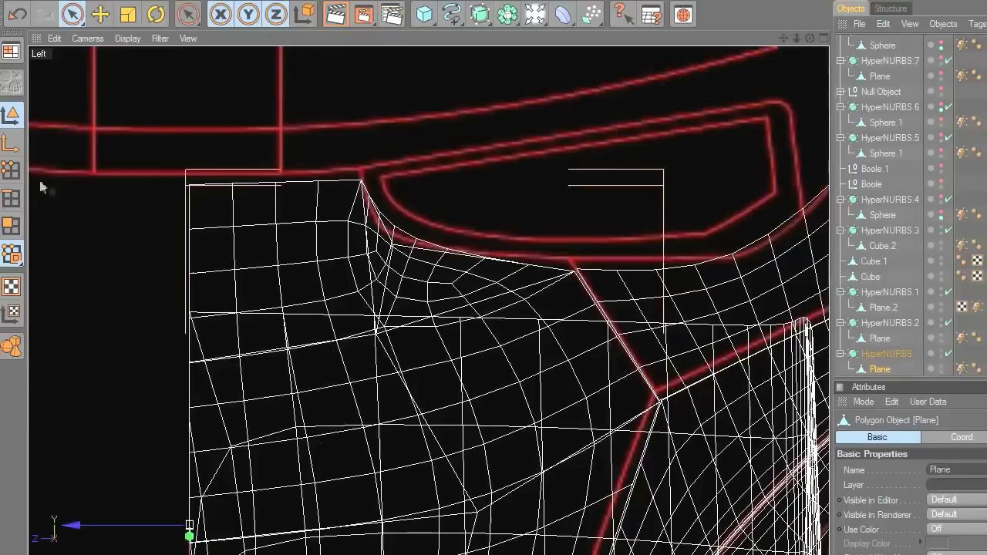
left_click(11, 171)
left_click(100, 14)
left_click_drag(416, 239, 393, 241)
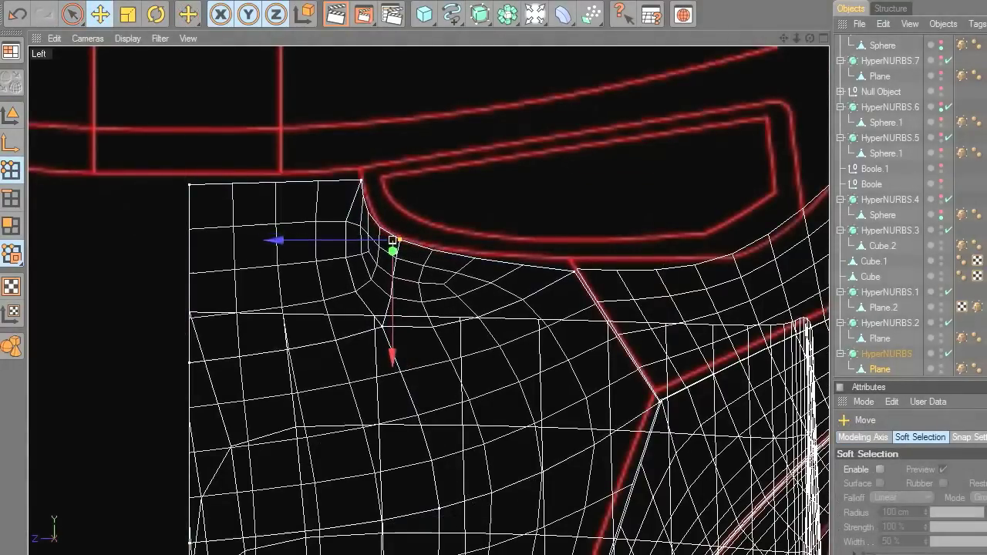
left_click(573, 272)
left_click_drag(573, 271, 569, 263)
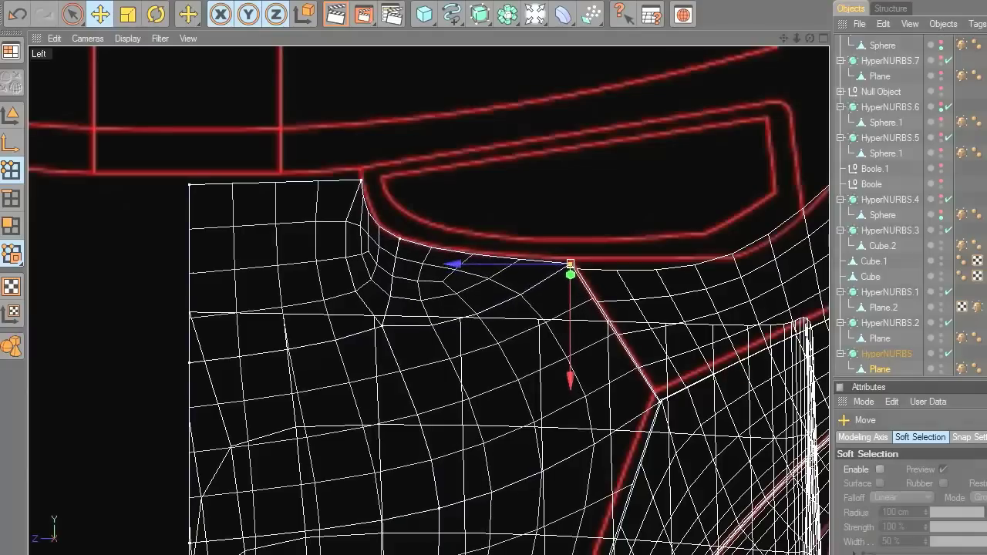
left_click(567, 223)
Step: Select the central face plate's edges along the curved eye opening in the perspective view
middle_click(478, 235)
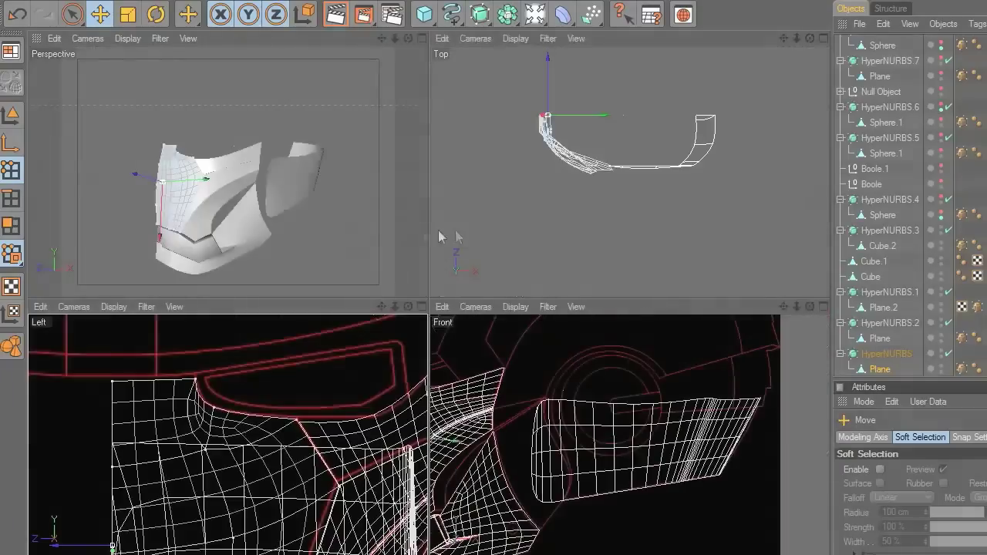
middle_click(424, 235)
scroll(433, 238, "up", 4)
left_click(10, 202)
left_click_drag(784, 38, 555, 233)
scroll(554, 233, "up", 3)
scroll(554, 233, "up", 1)
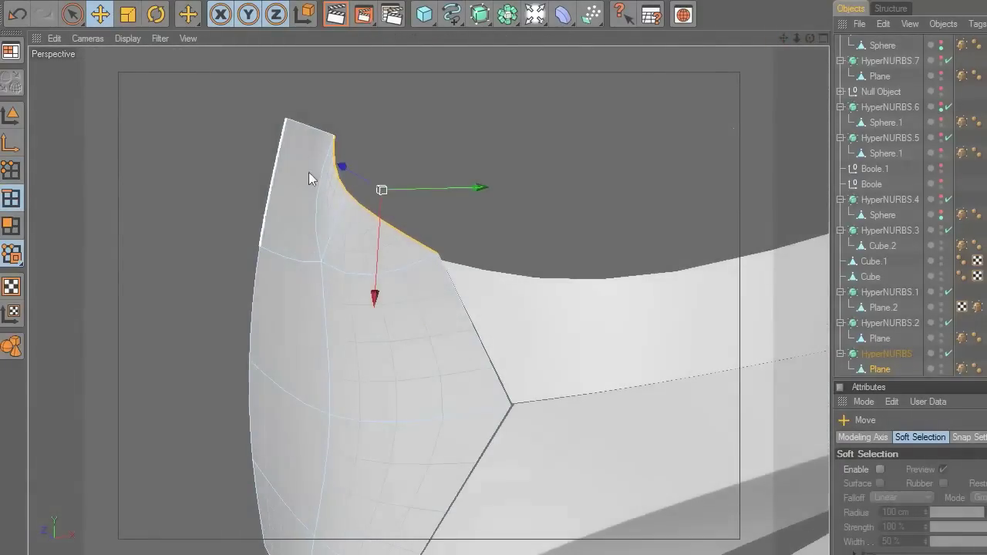
Step: Try to extrude the selected eye-opening edges by 1.3 cm and inspect the plate with smoothing off
right_click(452, 212)
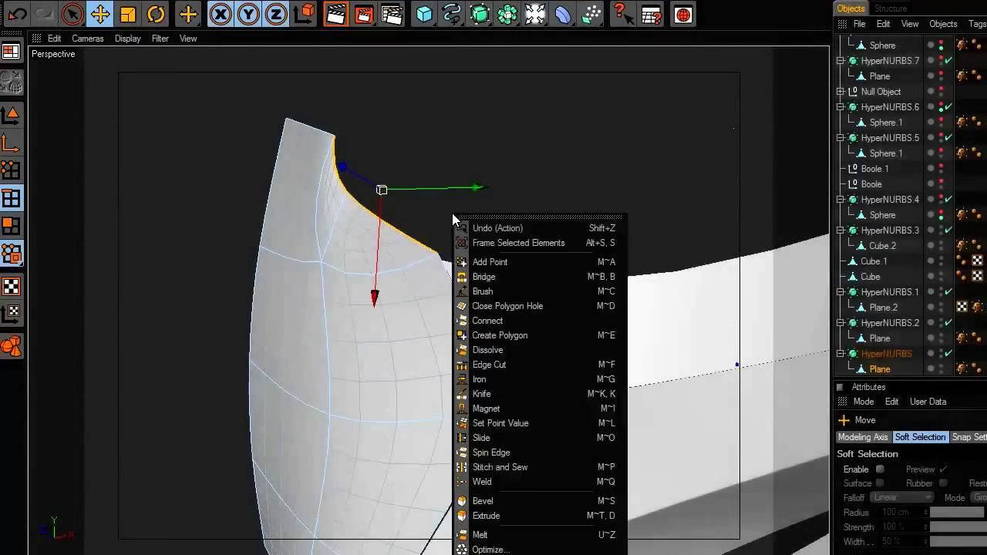
left_click(509, 515)
left_click_drag(505, 248, 521, 248)
left_click(948, 353)
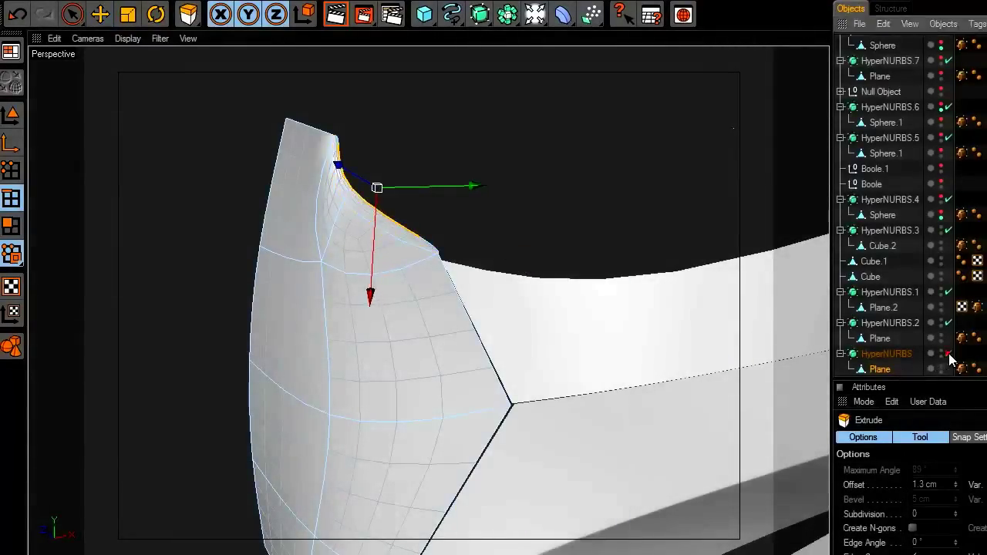
scroll(648, 179, "up", 2)
left_click_drag(781, 40, 821, 170)
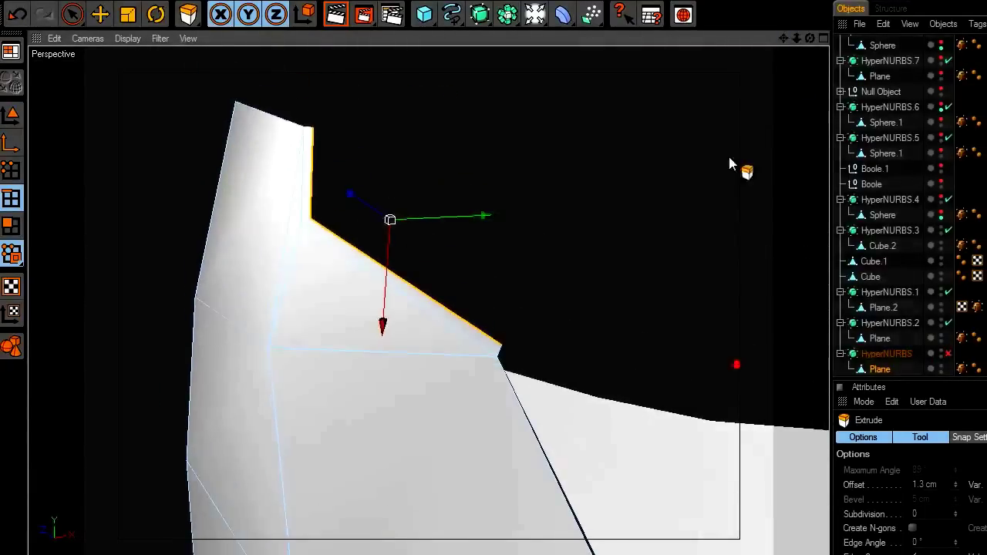
key("ctrl+z")
key("ctrl+z")
Step: Extrude the selected eye-opening edges inward in several passes, the last with a 0.33 cm offset, and check them smoothed
left_click(950, 353)
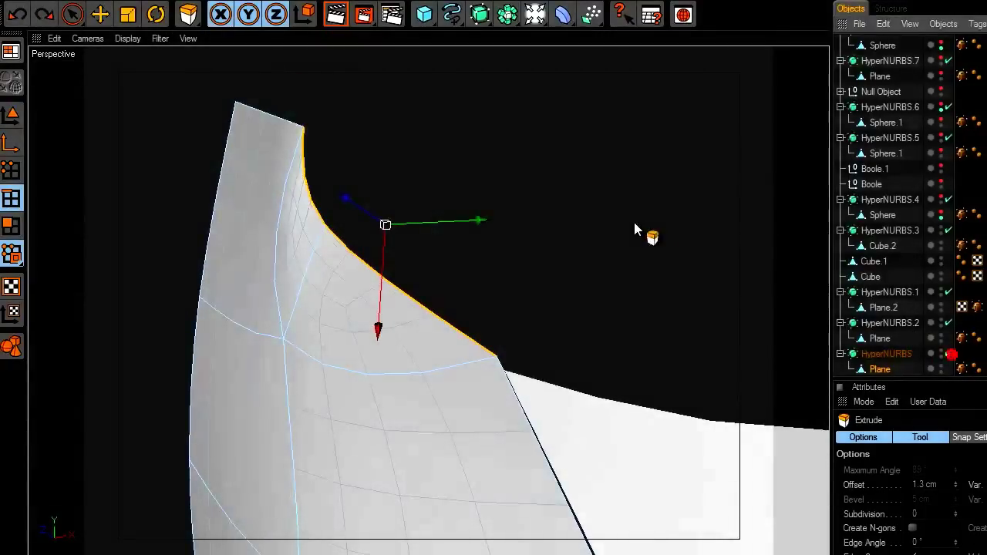
left_click(950, 354)
left_click_drag(503, 262, 540, 263)
left_click_drag(458, 164, 459, 167)
mouse_move(529, 214)
left_mouse_down()
mouse_move(512, 214)
mouse_move(521, 213)
left_mouse_up()
left_click_drag(467, 165, 552, 165)
scroll(500, 231, "down", 5)
left_click(948, 353)
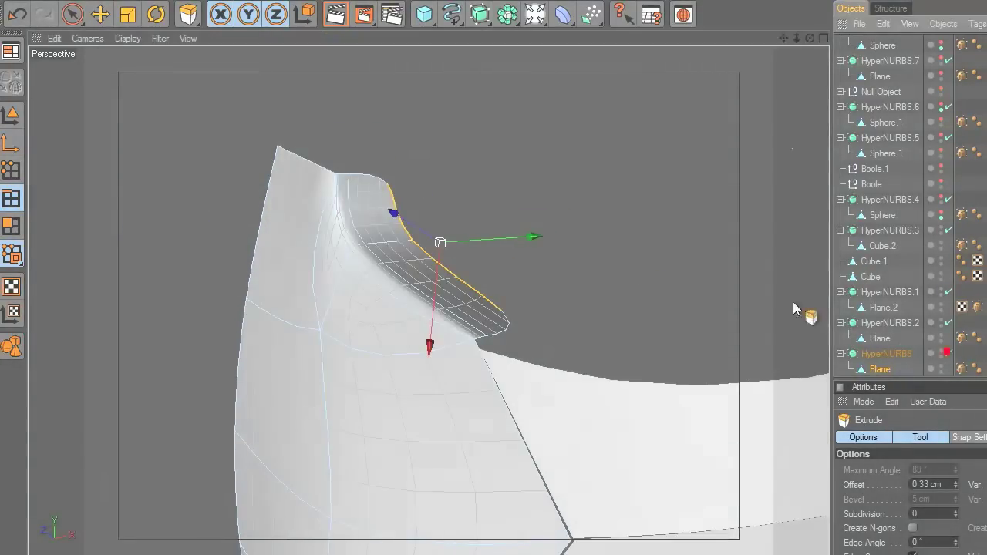
middle_click(656, 252)
middle_click(368, 377)
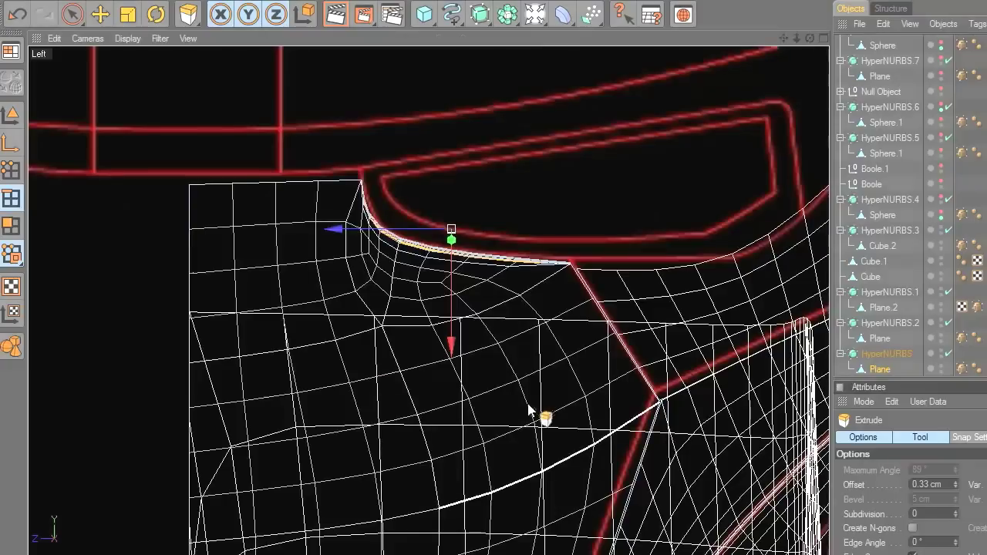
Step: Examine the central face plate's extruded eye-opening rim against the blueprint and smoothed in the perspective view
scroll(639, 334, "up", 3)
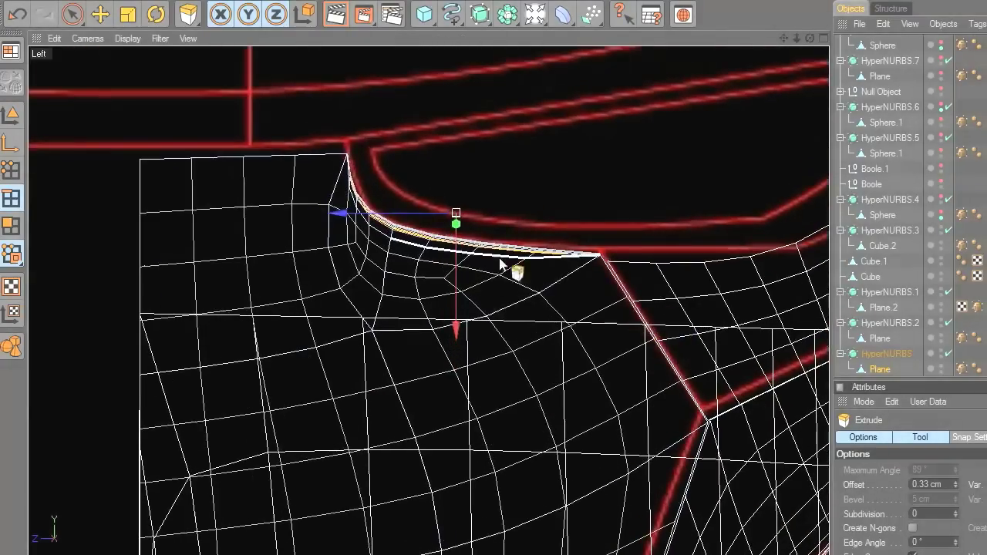
middle_click(561, 209)
middle_click(407, 173)
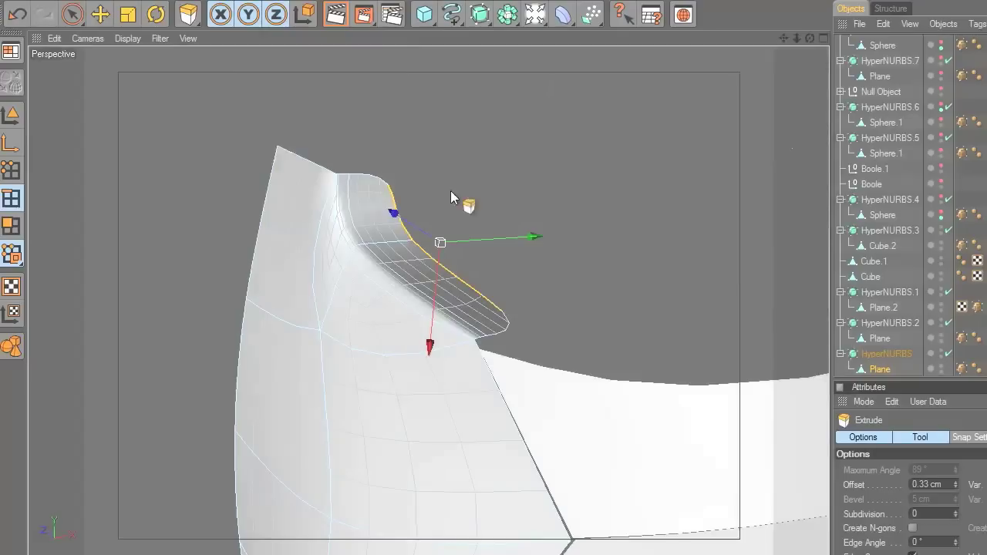
left_click(101, 17)
left_click(76, 19)
left_click(17, 112)
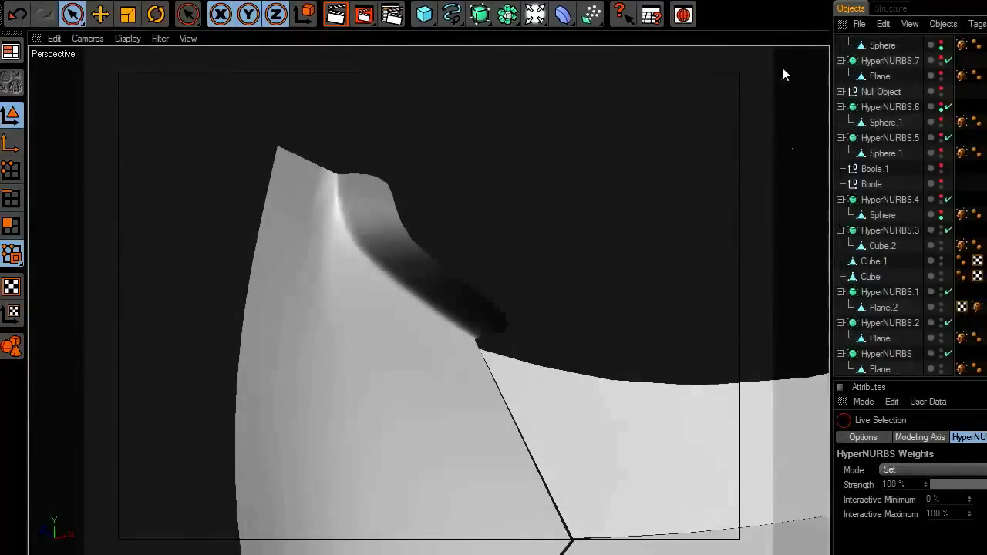
left_click_drag(810, 38, 763, 34)
mouse_move(731, 469)
left_mouse_down("alt")
mouse_move(802, 474)
mouse_move(725, 459)
mouse_move(731, 468)
left_mouse_up("alt")
scroll(657, 171, "up", 2)
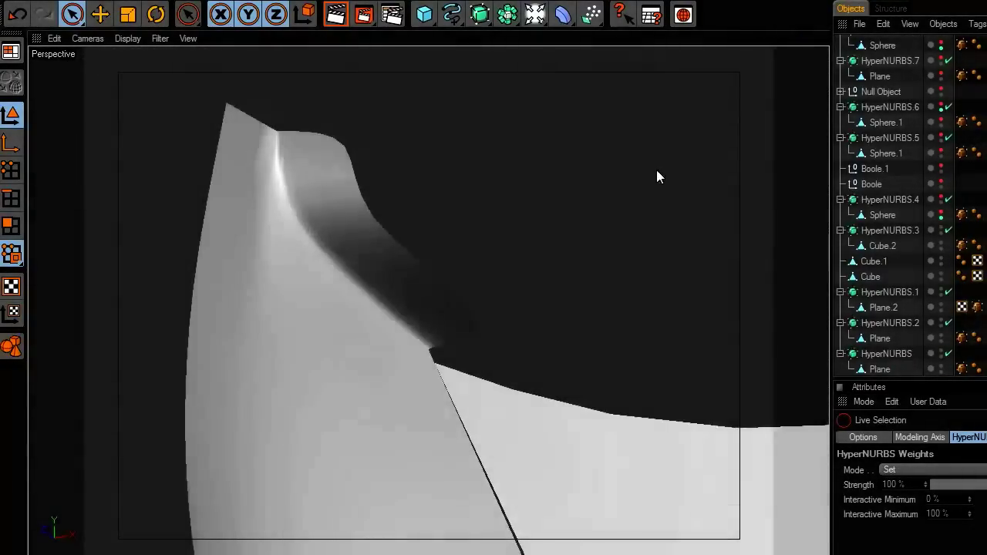
Step: Sharpen the two end corner points of the central face plate's eye-opening rim with a 100% HyperNURBS weight
left_click_drag(656, 176, 375, 229)
left_click(372, 235)
scroll(584, 252, "down", 3)
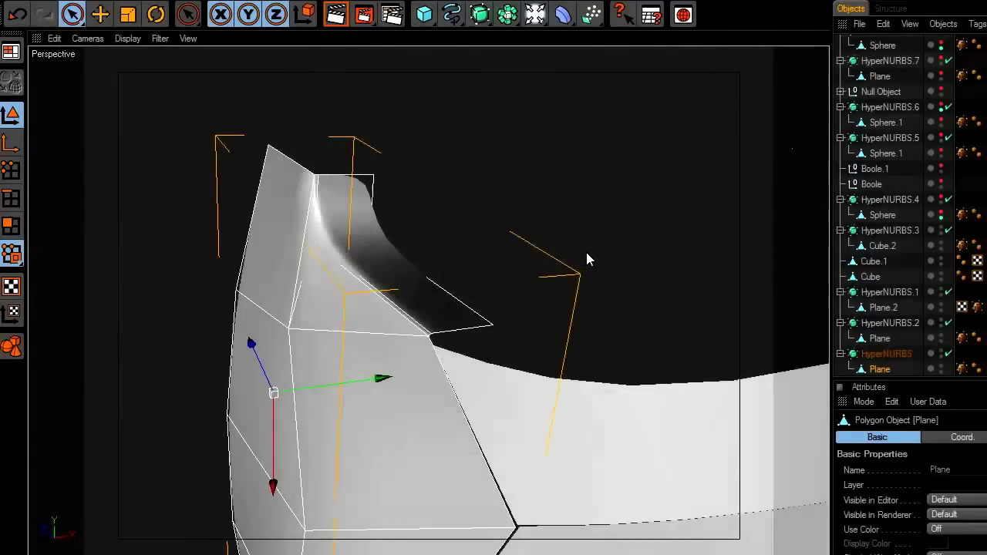
left_click(14, 172)
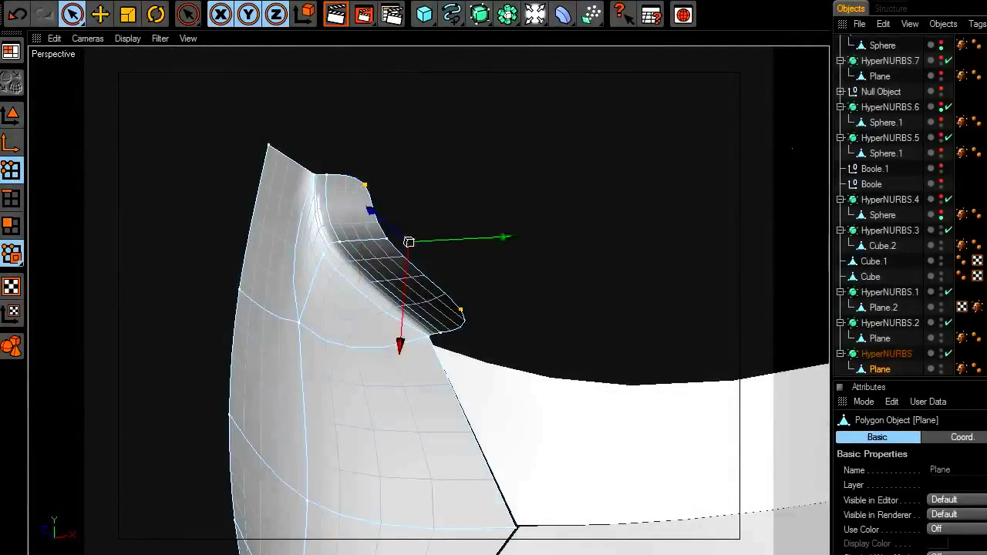
left_click(72, 15)
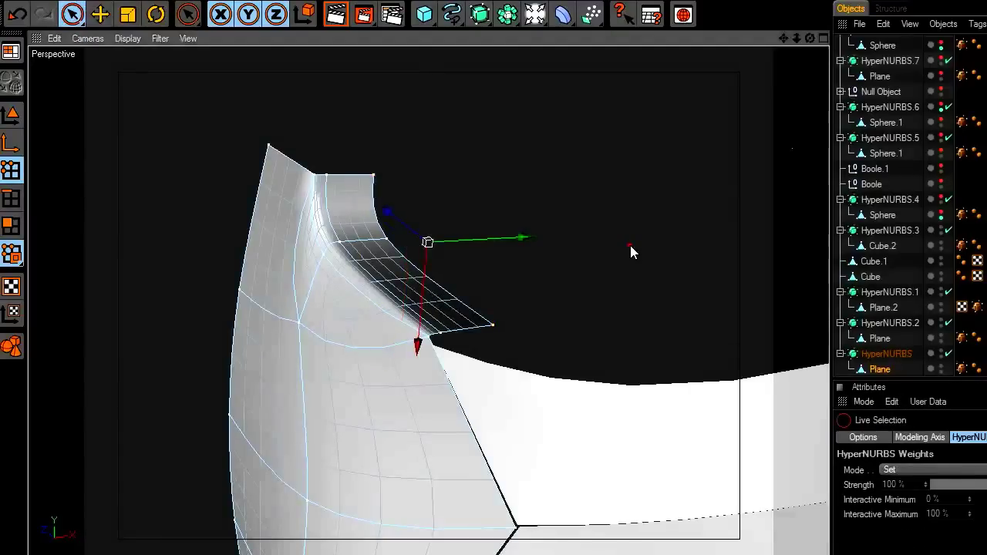
Step: Turn off smoothing on the side face plate below the eye, select that plate and unhide the brow piece
left_click(12, 116)
left_click(78, 135)
scroll(178, 212, "down", 5)
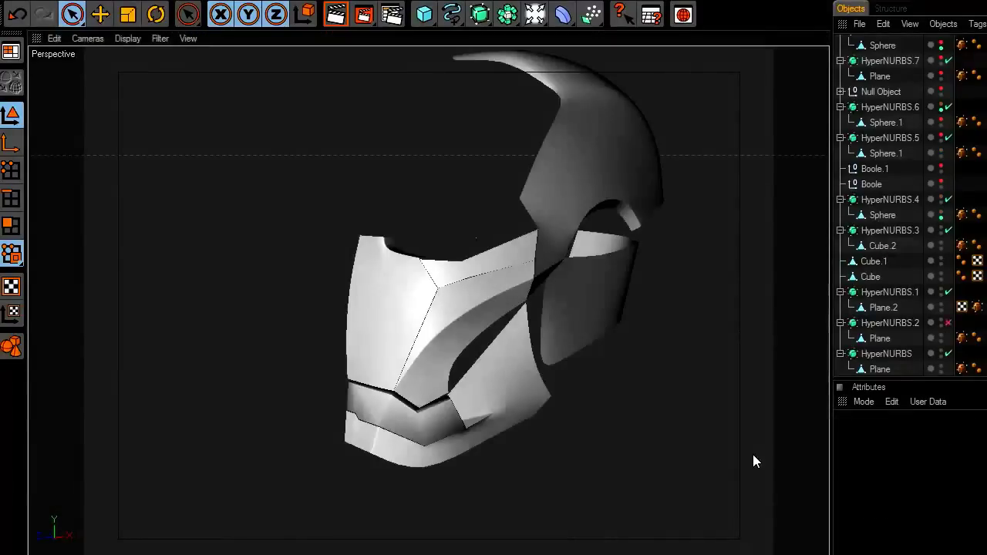
scroll(738, 443, "up", 5)
left_click_drag(790, 34, 628, 280)
left_click(481, 376)
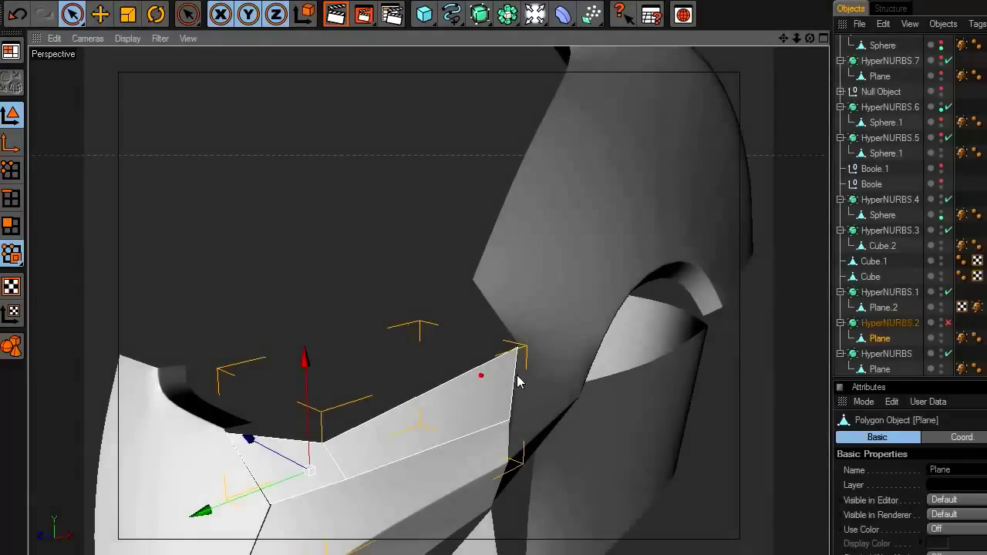
scroll(532, 375, "up", 3)
left_click_drag(784, 39, 744, 0)
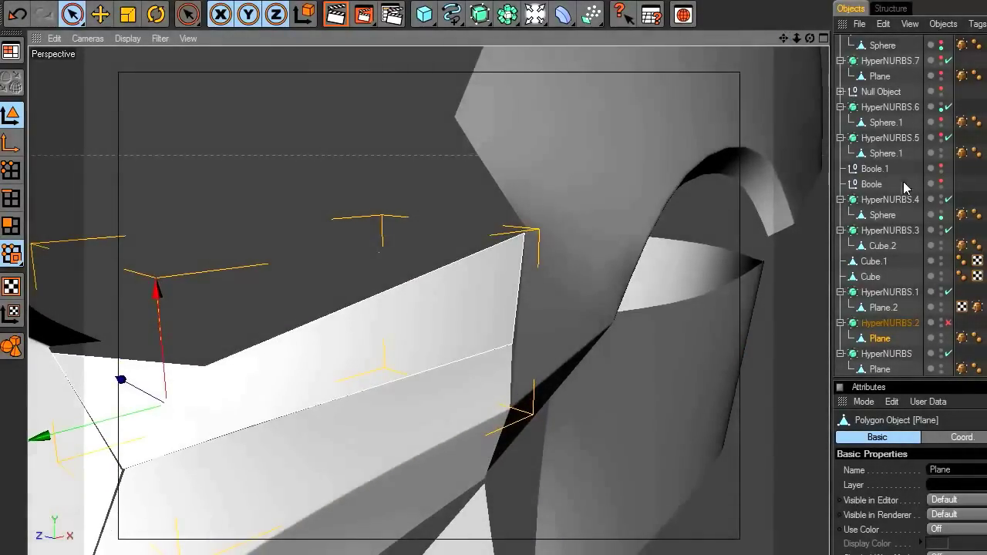
left_click(941, 135)
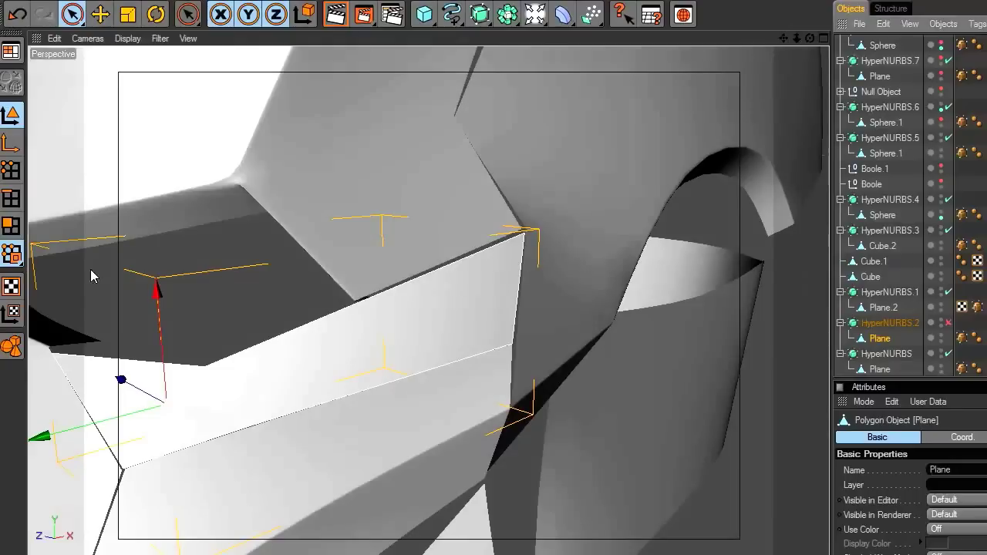
Step: Select the side plate's upper edges along the eye opening and extrude them with a 0.2 cm offset
left_click(249, 355)
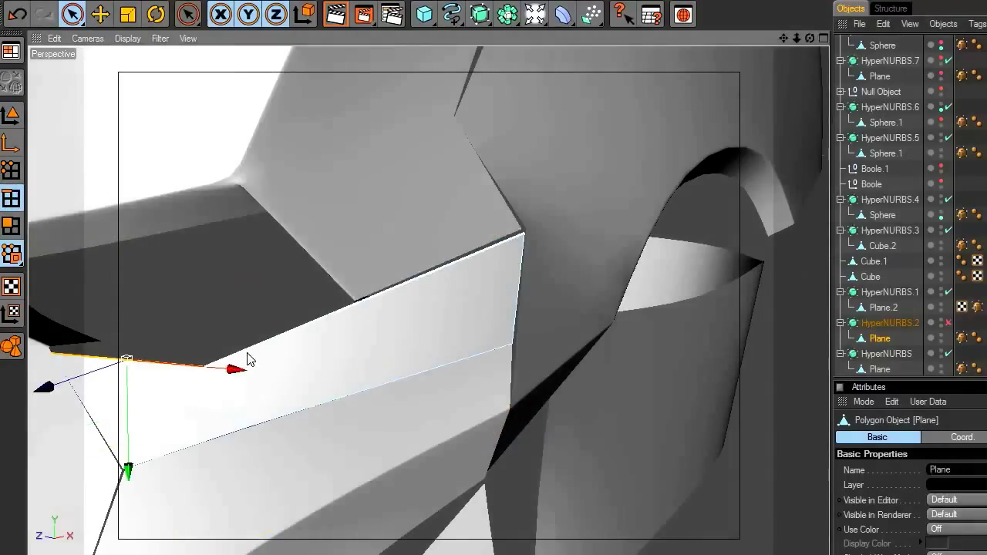
left_click_drag(811, 41, 526, 346)
right_click(367, 313)
right_click(408, 188)
right_click(409, 183)
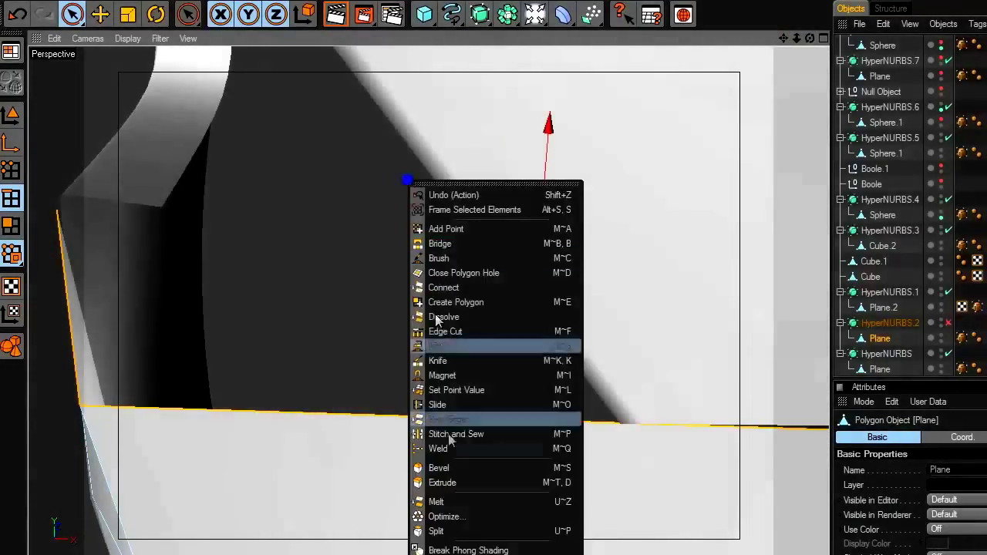
left_click(443, 483)
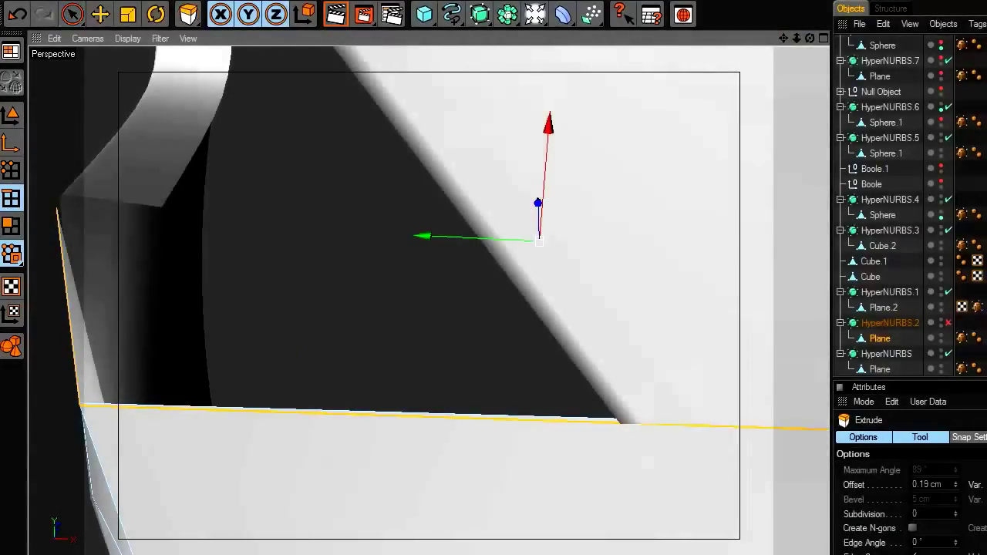
left_click_drag(441, 262, 434, 263)
Step: Extrude the side plate's eye-opening edges further and pull them inward into a rim, the last pass with a 0.17 cm offset
left_click_drag(810, 38, 768, 125)
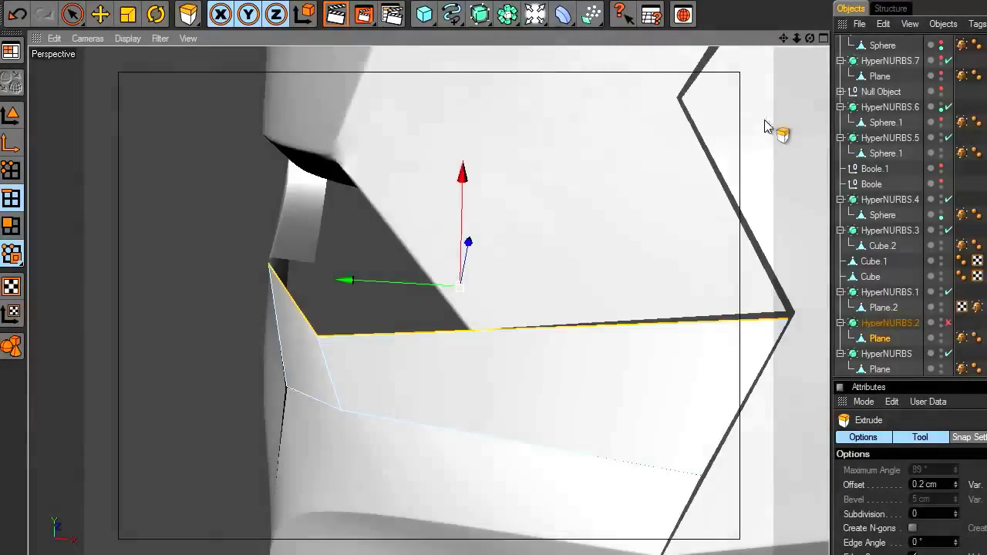
left_click_drag(622, 249, 586, 278, "alt")
right_click_drag(622, 249, 679, 249, "alt")
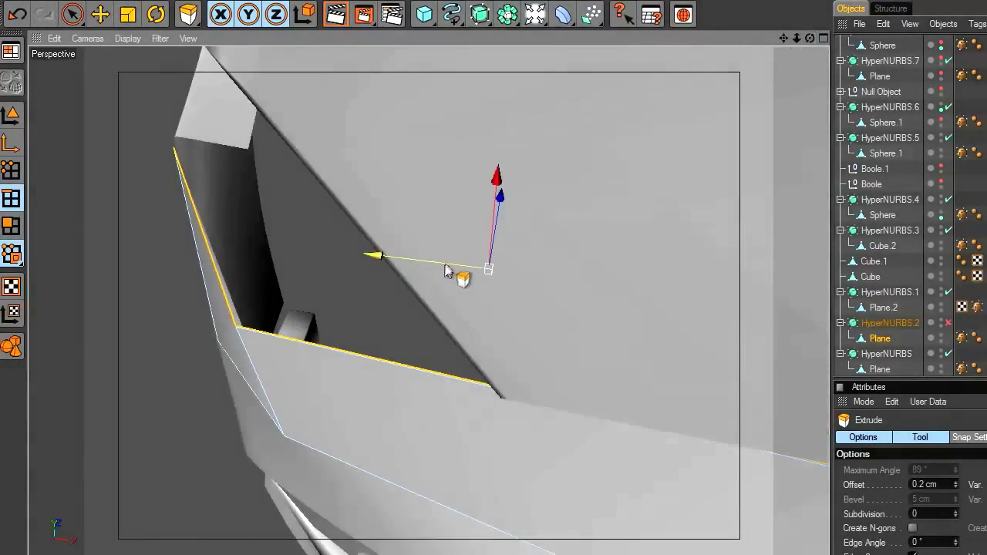
left_click_drag(449, 263, 470, 263)
left_click_drag(391, 293, 411, 283)
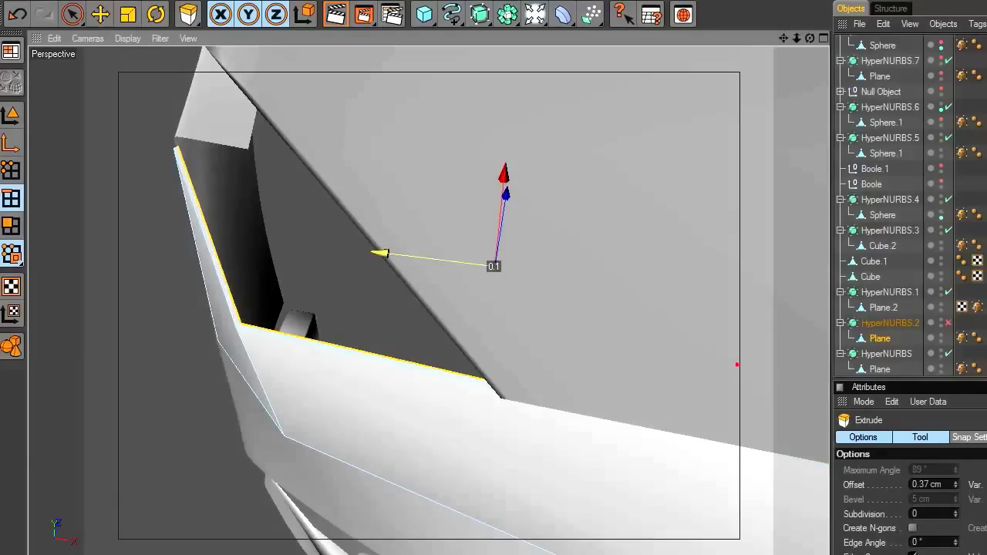
left_click_drag(425, 269, 497, 265)
scroll(414, 258, "down", 3)
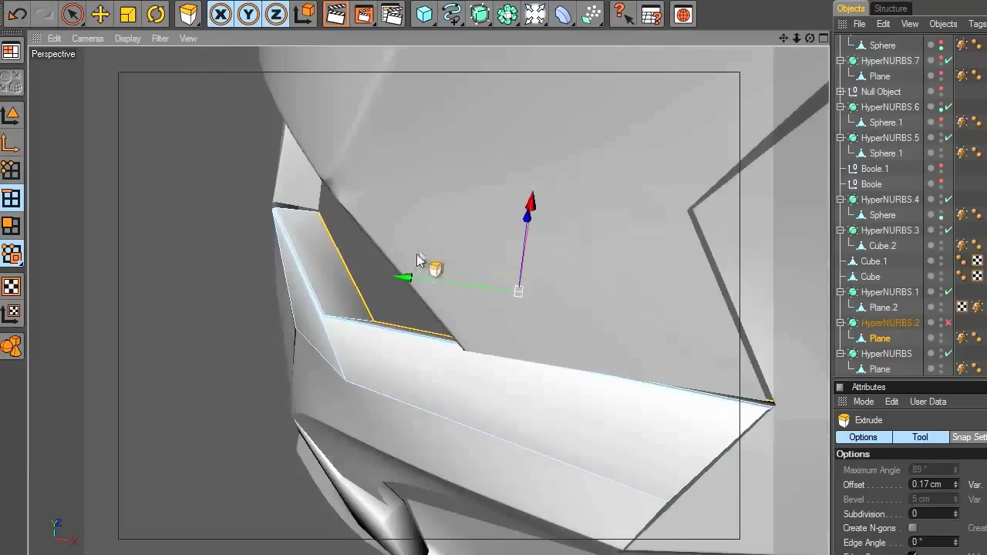
Step: Turn smoothing back on for the side plate and inspect its rim around the outer eye corner
left_click_drag(810, 38, 955, 52)
left_click_drag(393, 210, 328, 214, "alt")
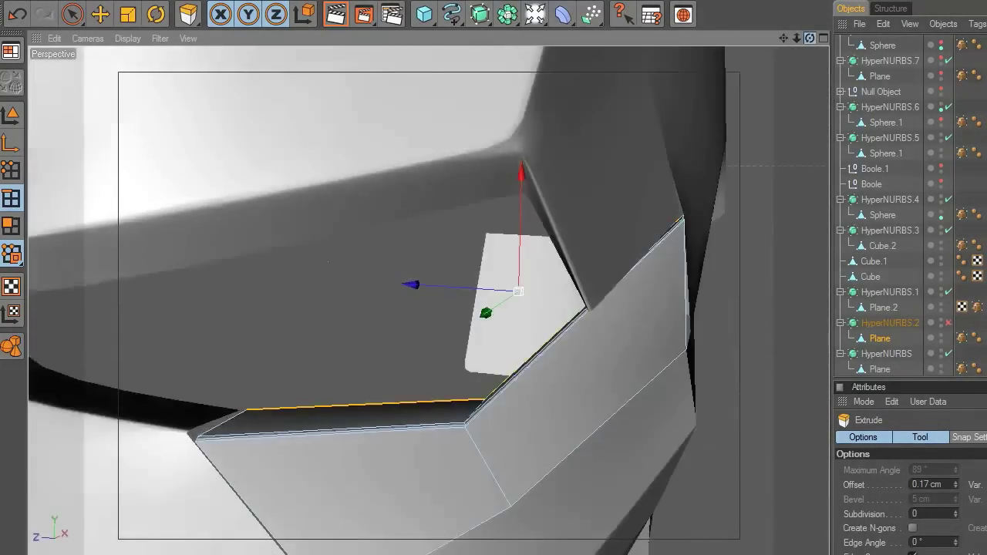
scroll(328, 214, "down", 3)
left_click(72, 15)
left_click(13, 116)
left_click(376, 302)
left_click(522, 342)
left_click(948, 324)
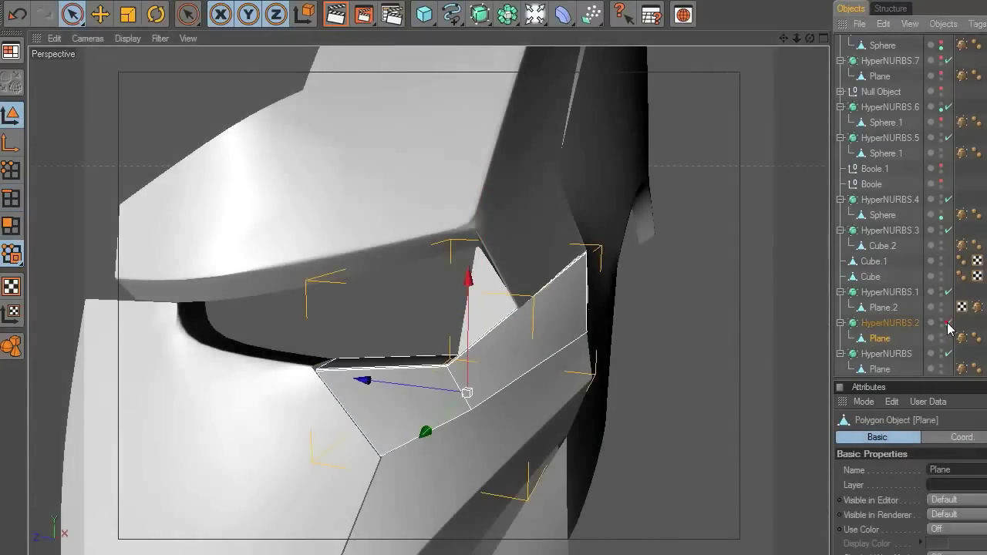
left_click(409, 306)
scroll(608, 258, "up", 3)
scroll(608, 259, "up", 2)
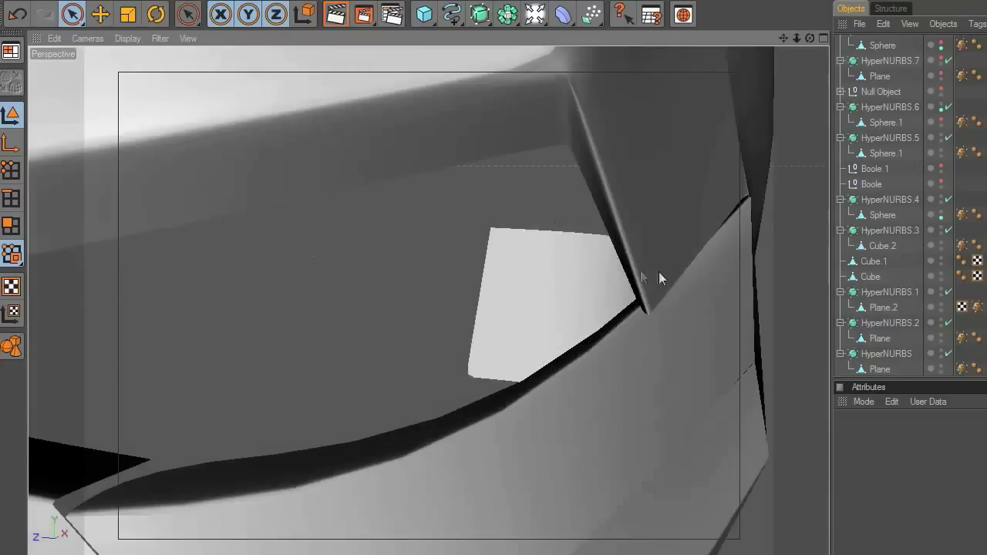
Step: Select the brow piece's lower points at the outer eye corner and move them toward the side plate's rim
left_click(660, 273)
left_click_drag(810, 39, 636, 35)
left_click(12, 170)
left_click_drag(79, 17, 122, 29)
left_click_drag(810, 38, 780, 41)
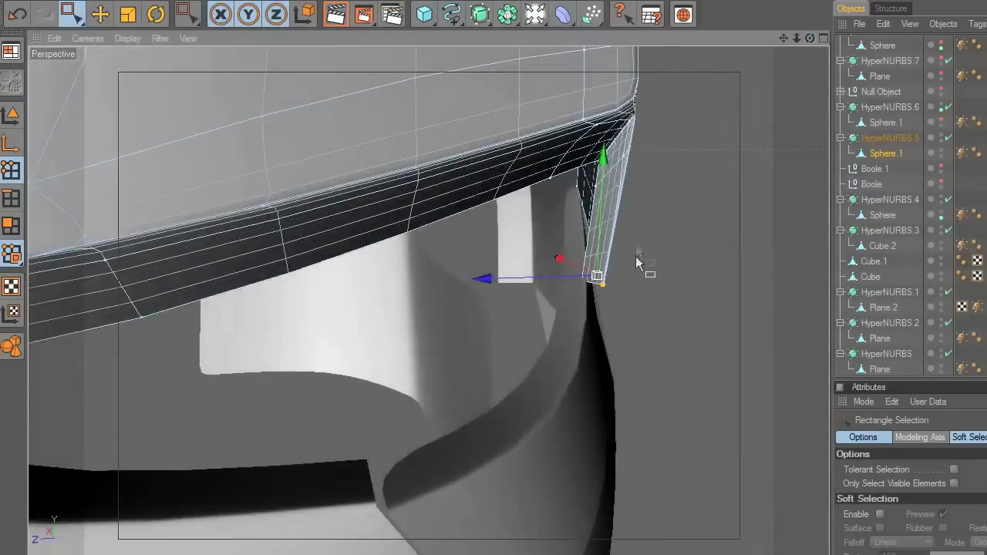
left_click_drag(594, 275, 577, 267)
left_click_drag(814, 43, 819, 101)
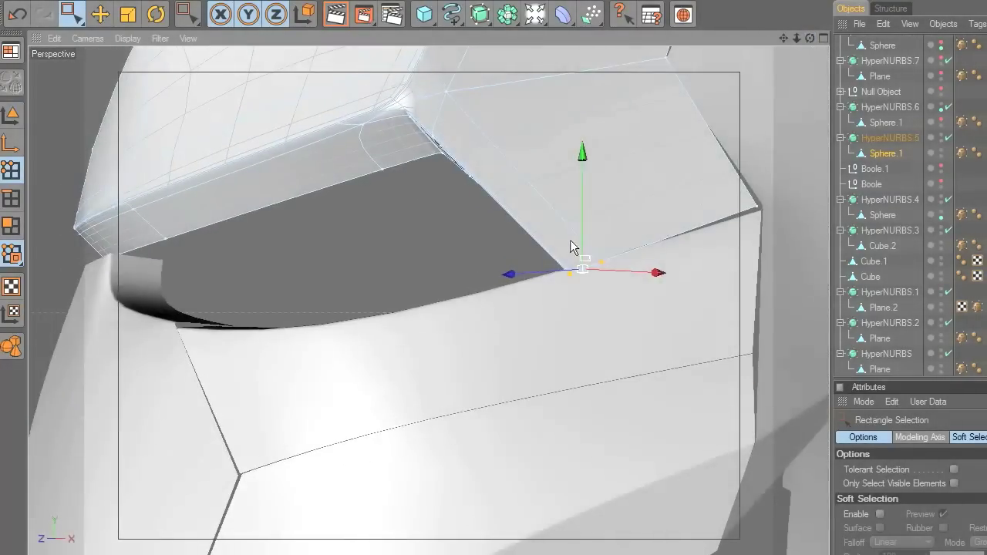
left_click_drag(582, 156, 582, 153)
Step: Align the brow piece's outer eye corner points with the side plate in the Left and Front views
middle_click(590, 358)
middle_click(366, 423)
left_click_drag(784, 39, 671, 179)
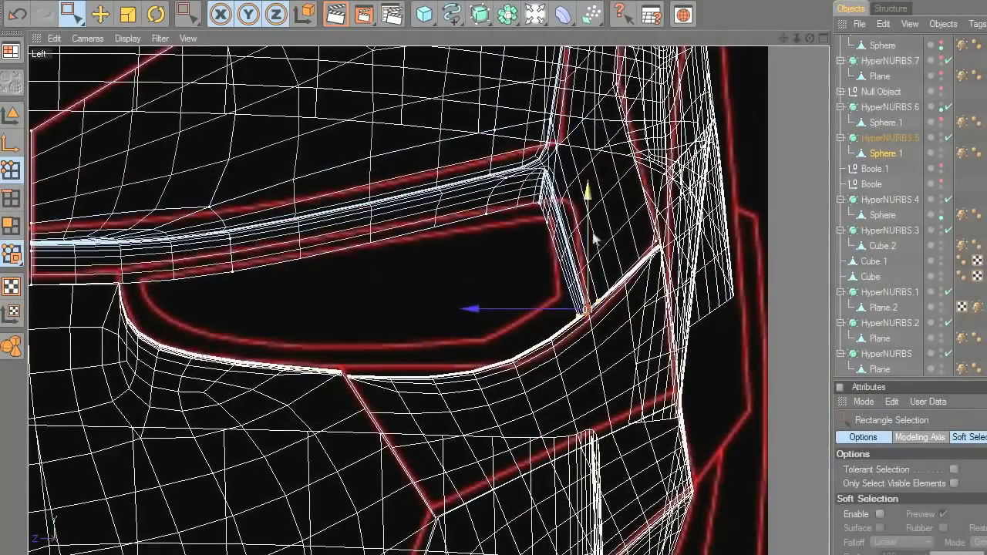
middle_click(587, 312)
middle_click(511, 375)
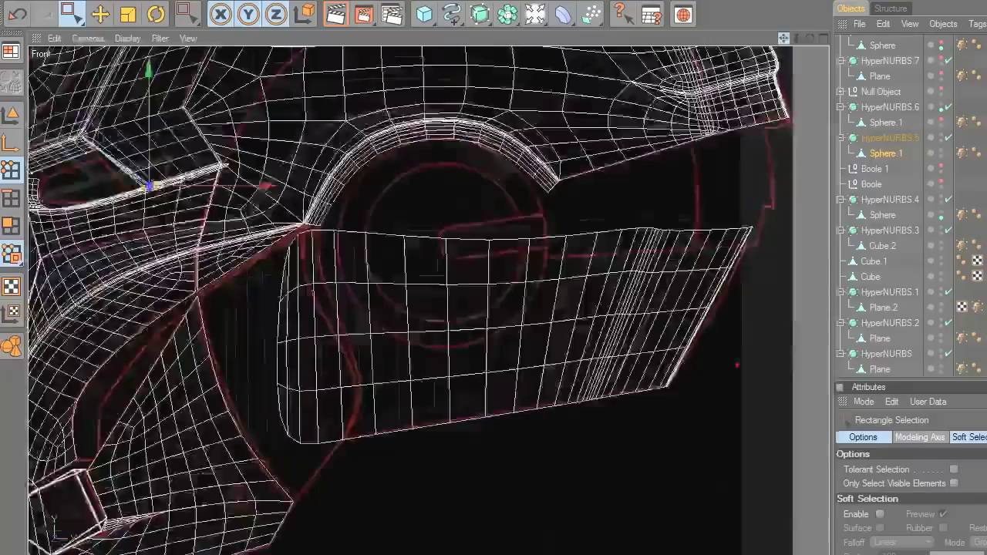
middle_click_drag(263, 90, 594, 249, "alt")
scroll(595, 249, "up", 4)
left_click_drag(609, 350, 591, 350)
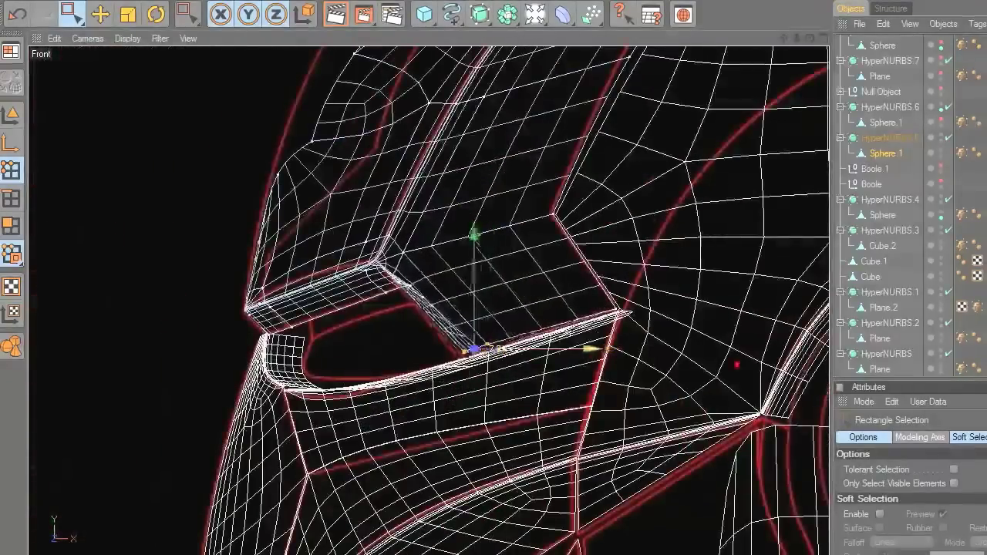
Step: Fine-tune the depth of the brow piece's outer eye corner points and check the smoothed eye opening
middle_click(539, 322)
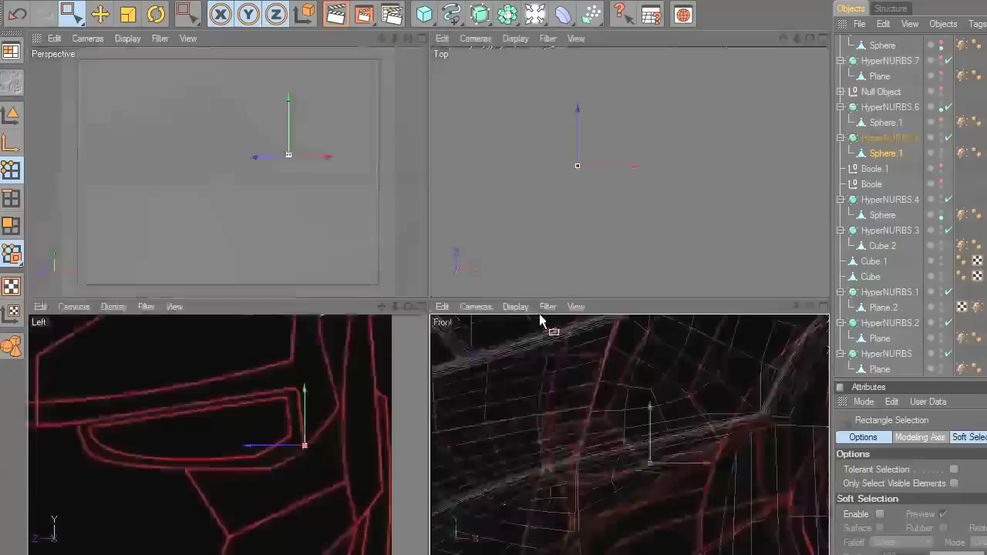
middle_click(359, 357)
mouse_move(545, 318)
left_mouse_down()
mouse_move(533, 319)
mouse_move(556, 318)
mouse_move(538, 319)
left_mouse_up()
middle_click(596, 331)
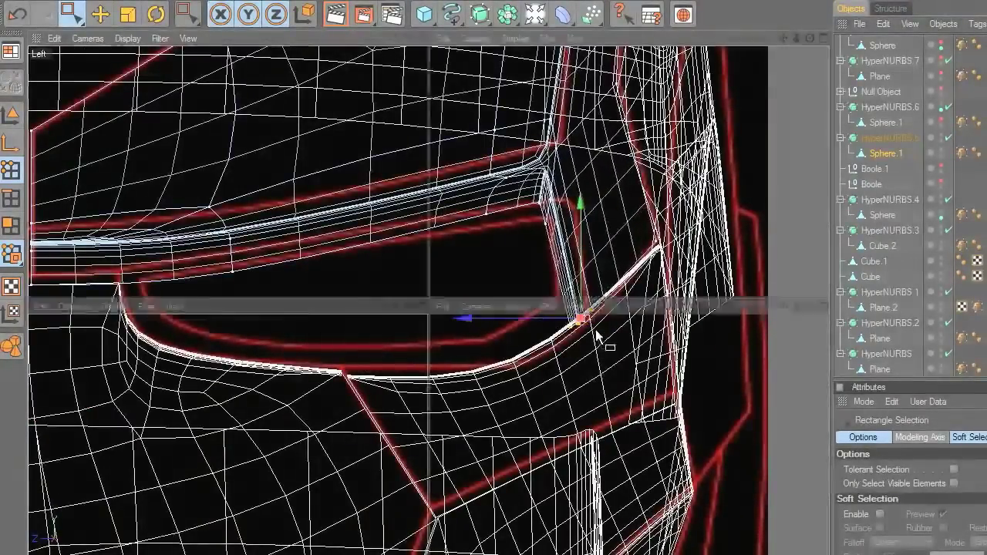
middle_click(363, 249)
left_click_drag(809, 38, 575, 269)
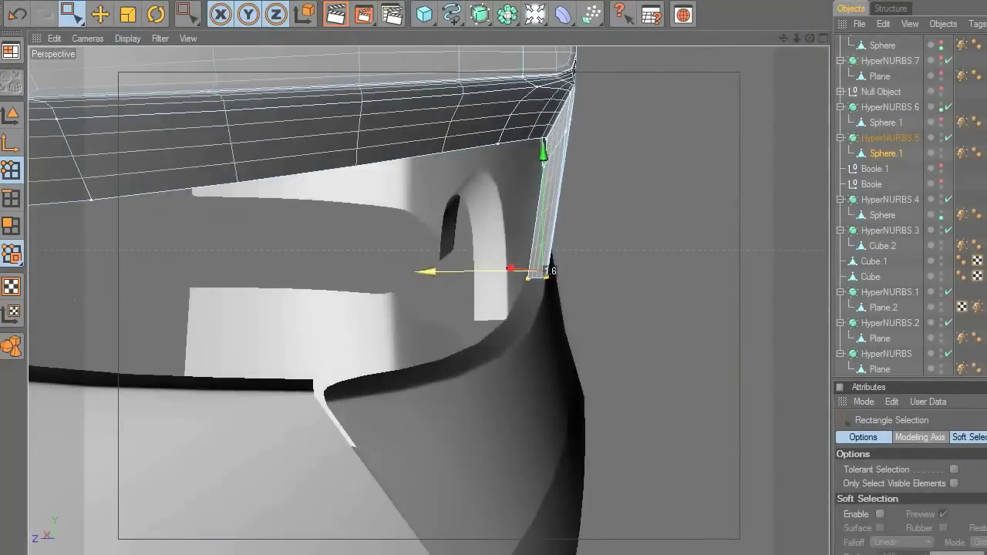
middle_click(637, 342)
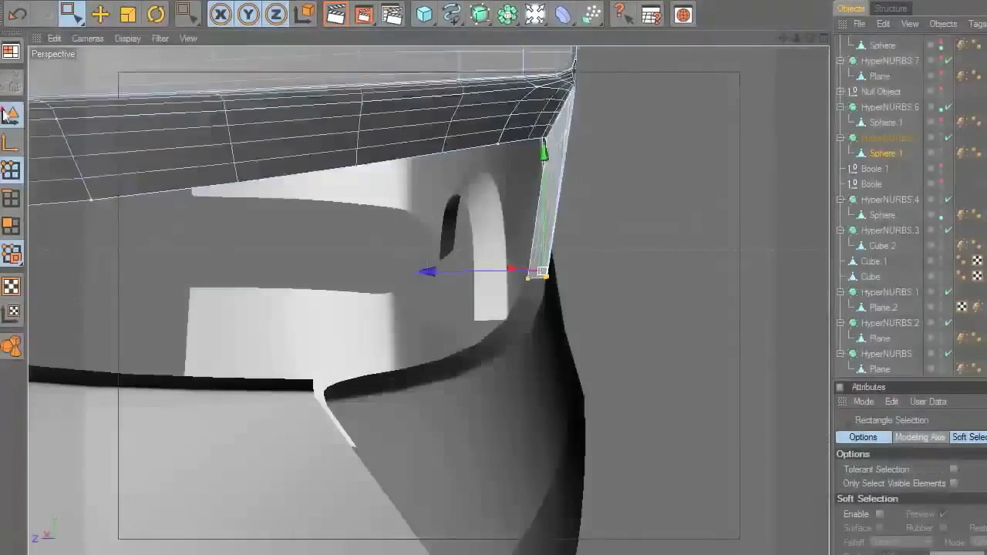
left_click(6, 115)
left_click(718, 306)
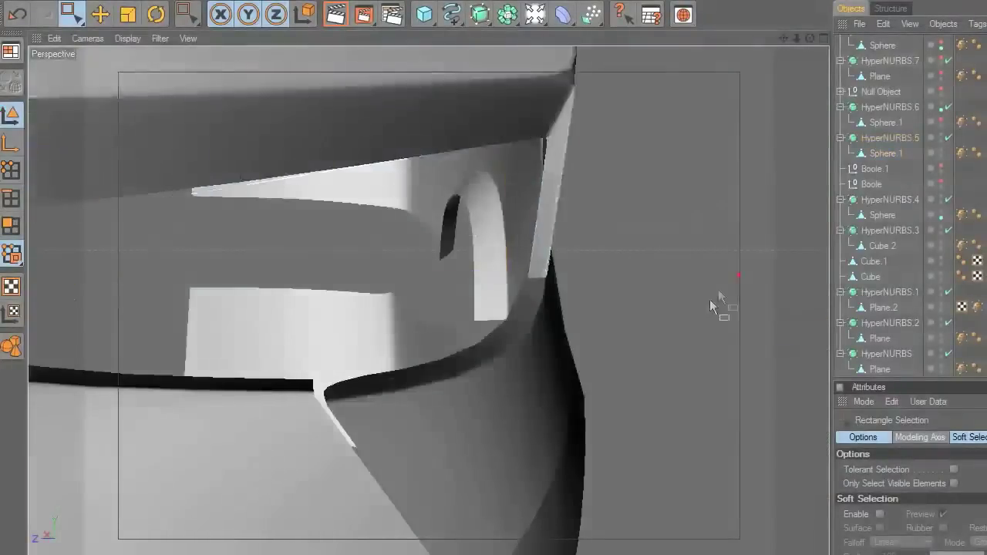
scroll(717, 306, "down", 5)
left_click_drag(810, 38, 933, 4)
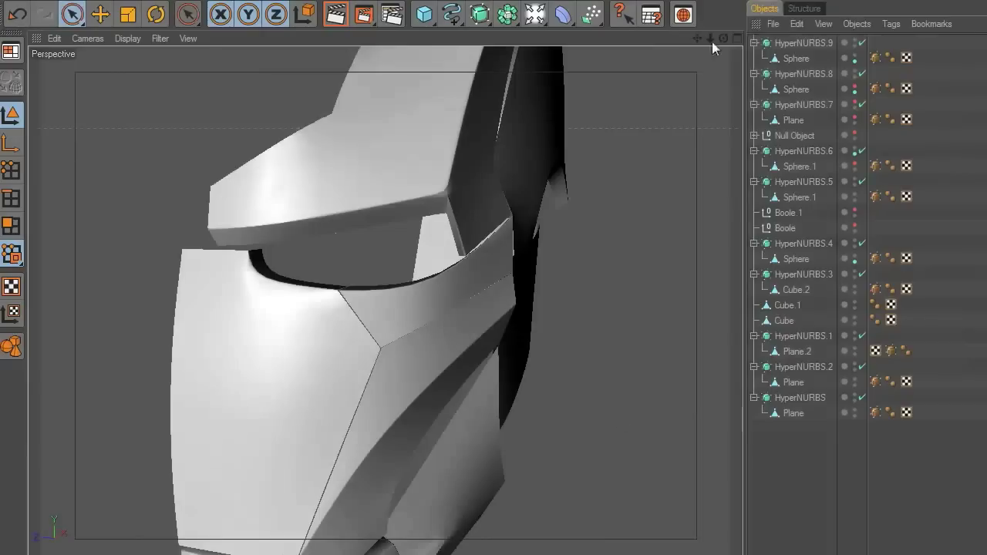
Step: Select both face plates and pick the inner rim points along the lower edge of the eye opening
left_click_drag(724, 37, 771, 29)
scroll(587, 222, "up", 5)
left_click(314, 313)
left_click(460, 324, "shift")
scroll(437, 354, "up", 5)
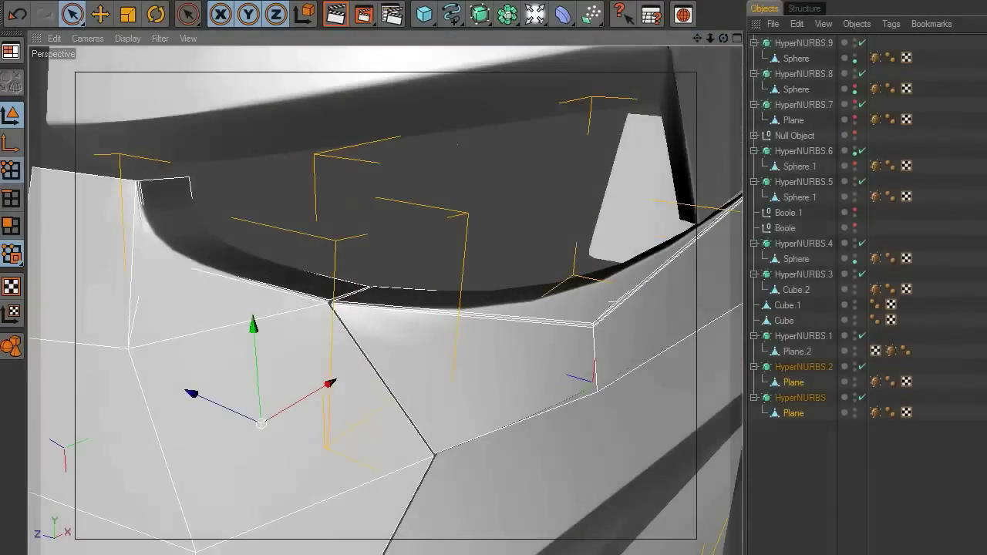
left_click(7, 172)
scroll(240, 225, "up", 3)
left_click(132, 136)
left_click(368, 280, "shift")
left_click_drag(643, 167, 600, 199, "alt")
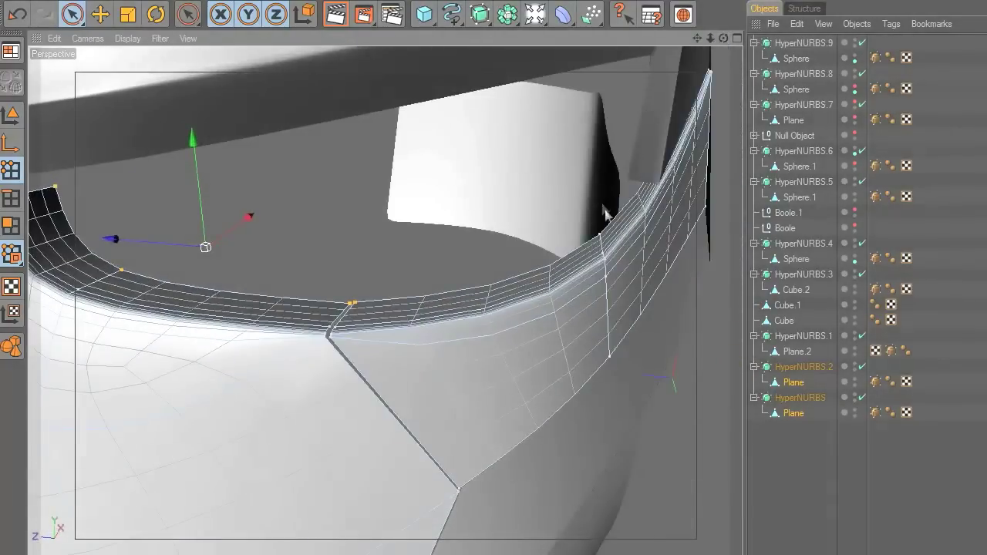
left_click_drag(725, 39, 730, 366)
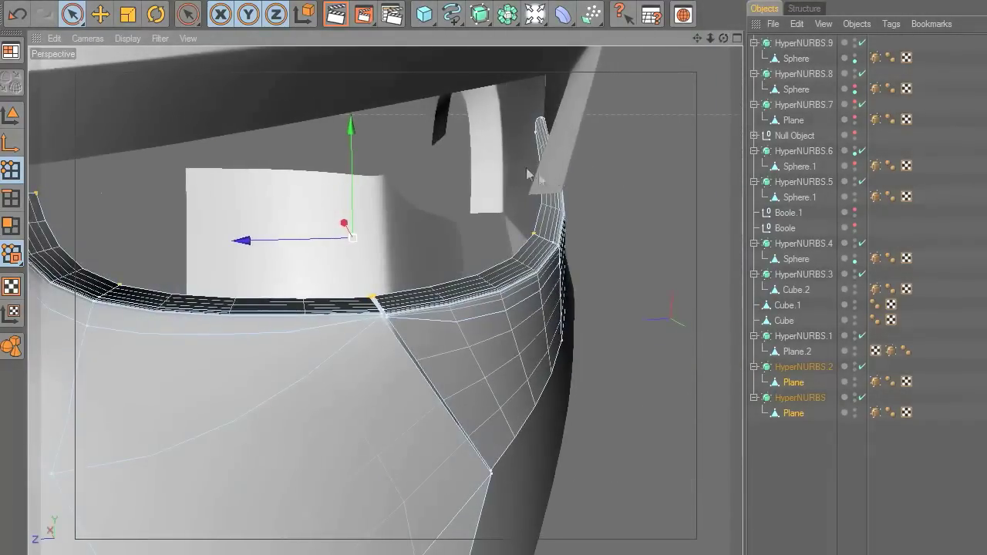
Step: Raise the selected inner rim points to the blueprint's eye outline in the Left view and refine the inner corner point's height
middle_click(431, 259)
middle_click(270, 370)
left_click_drag(417, 281, 420, 216)
mouse_move(101, 308)
left_mouse_down()
mouse_move(121, 308)
mouse_move(133, 284)
mouse_move(98, 307)
left_mouse_up()
left_click_drag(121, 266, 121, 273)
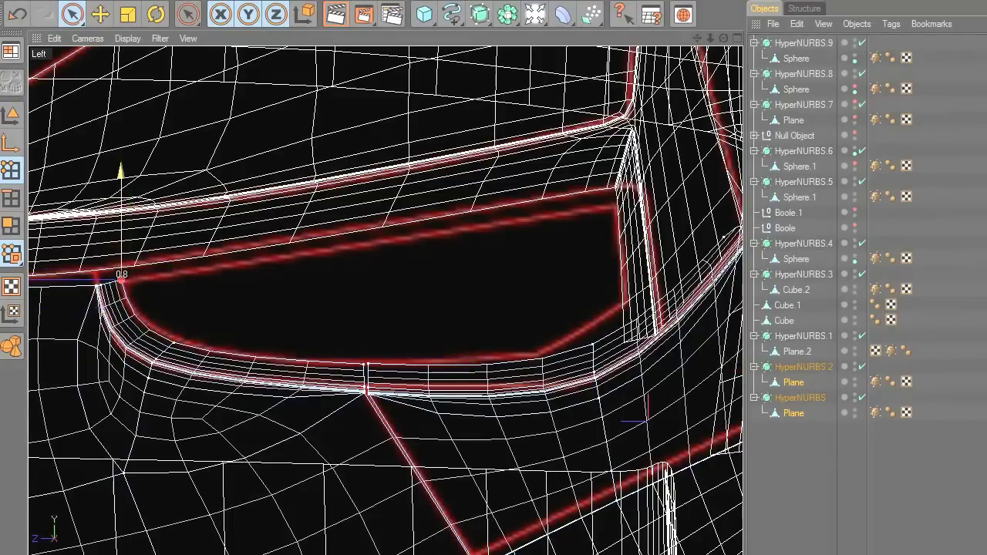
Step: Shift the side plate's inner rim point near the outer eye corner onto the blueprint's curve
left_click_drag(538, 376, 490, 376)
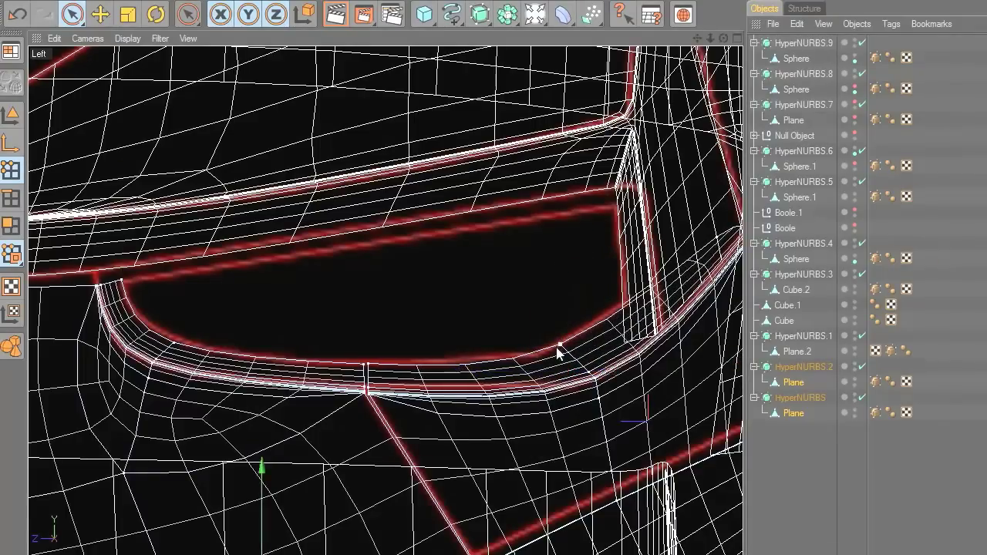
scroll(661, 264, "down", 1)
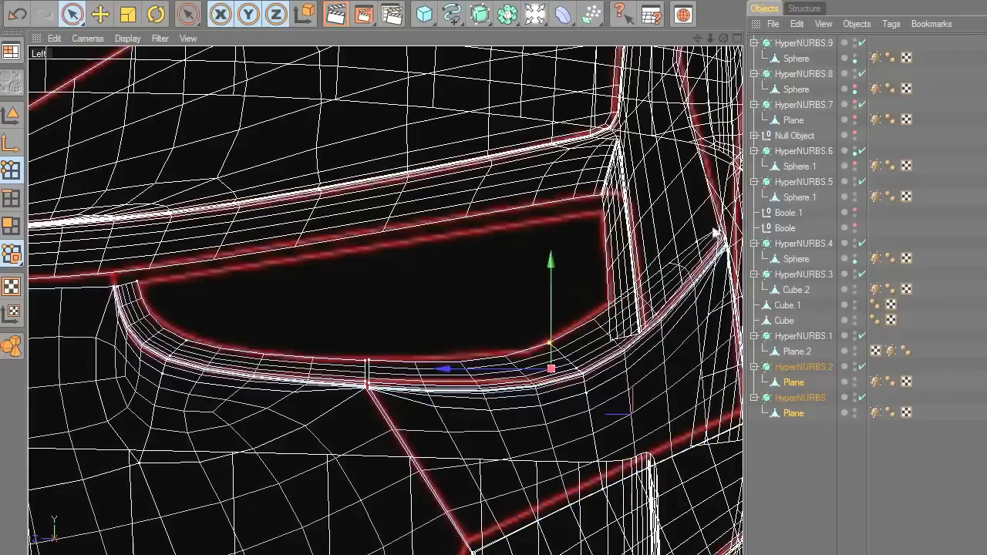
left_click_drag(669, 212, 643, 212)
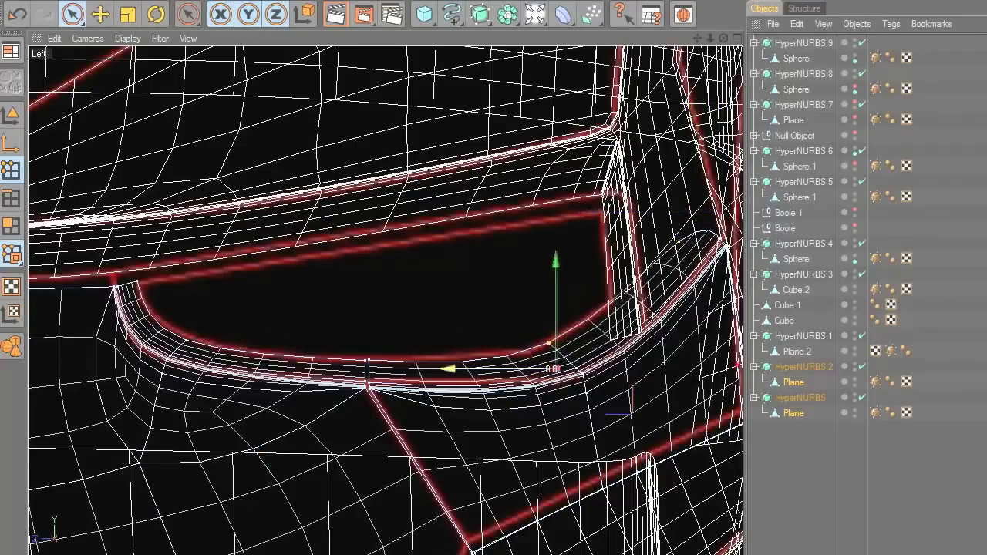
left_click(472, 306)
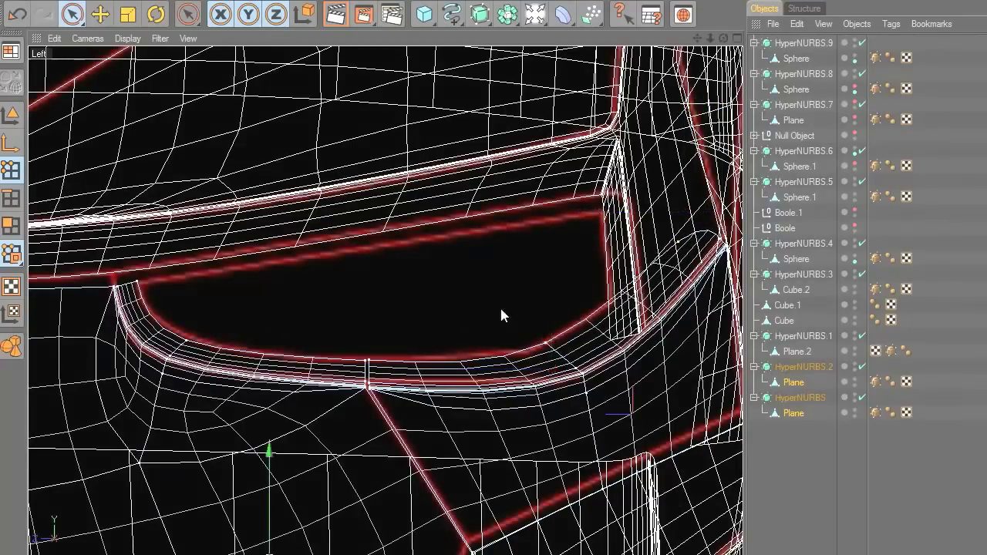
Step: Deselect the face plates and examine the reshaped eye rim and the whole helmet in the Perspective view
middle_click(499, 307)
middle_click(342, 272)
scroll(500, 316, "down", 6)
left_click(10, 116)
left_click(605, 269)
scroll(605, 269, "down", 3)
left_click_drag(723, 38, 844, 20)
left_click(340, 314)
left_click(124, 129)
scroll(459, 169, "down", 4)
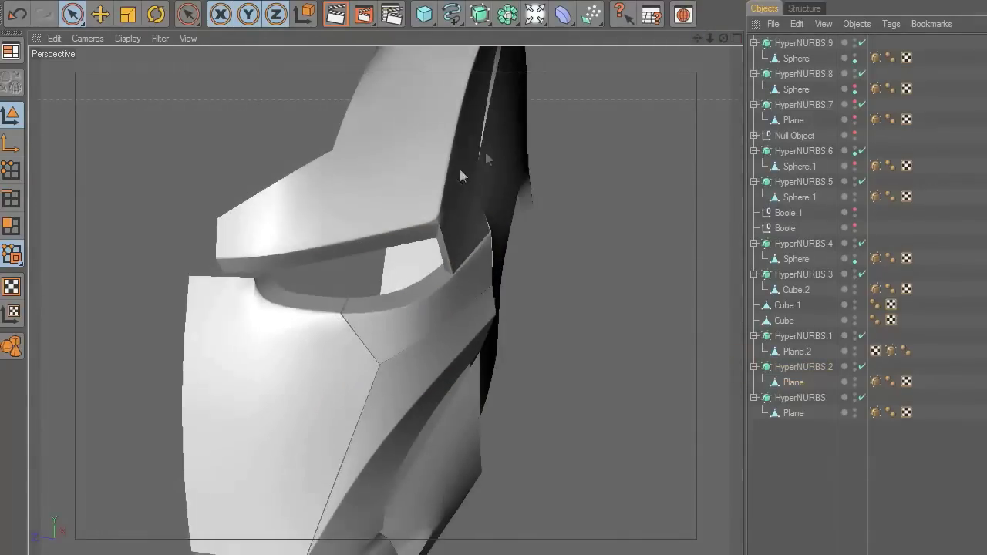
mouse_move(723, 38)
left_mouse_down()
mouse_move(738, 366)
mouse_move(724, 38)
left_mouse_up()
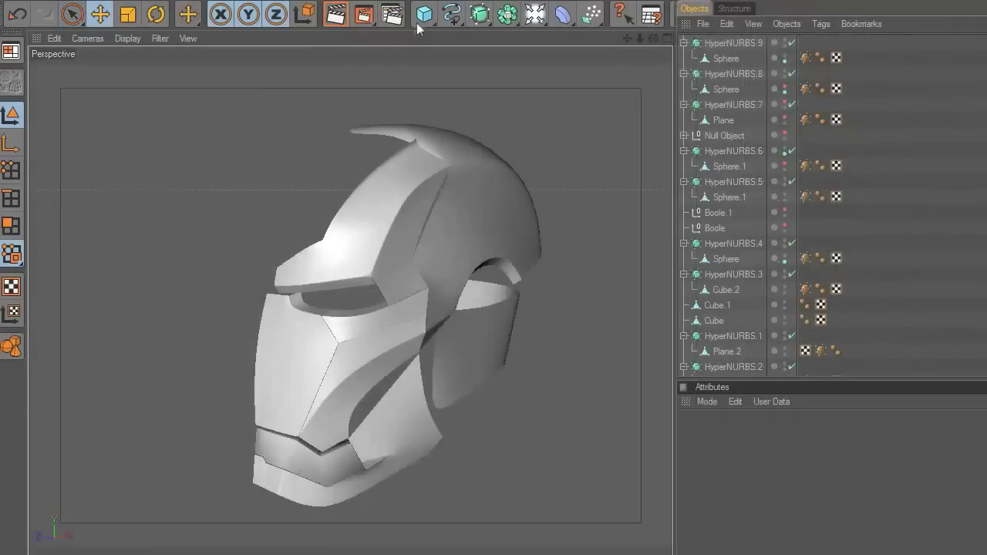
Step: Add a plane primitive for the eye and rotate it upright
left_click(424, 14)
left_click(557, 55)
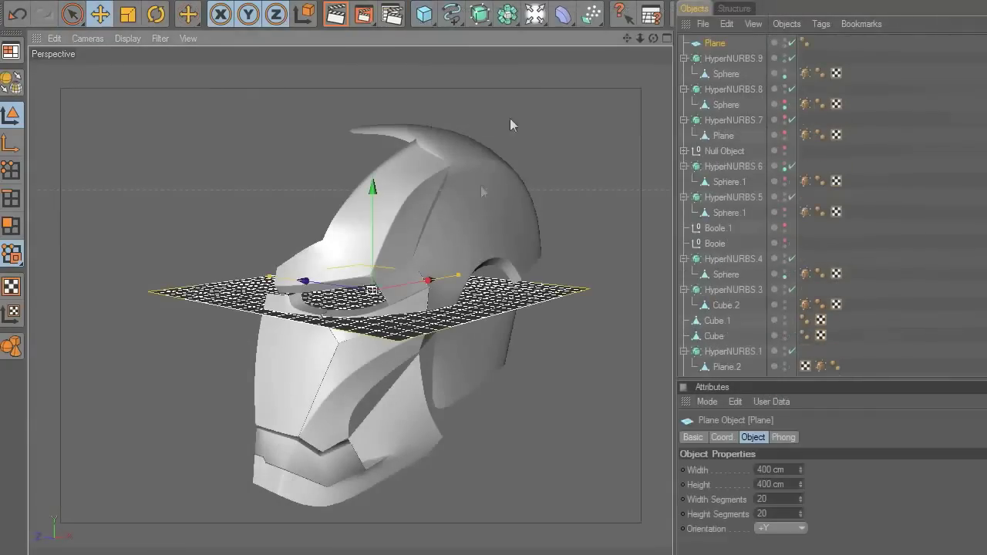
left_click(156, 14)
left_click_drag(341, 348, 348, 320)
Step: Scale the plane down to about 90 cm and move it over the eye opening in the Left view
middle_click(352, 323)
middle_click(489, 383)
middle_click(416, 377)
middle_click(337, 373)
scroll(373, 375, "down", 1)
left_click(128, 14)
left_click_drag(462, 301, 340, 202)
scroll(350, 301, "down", 4)
scroll(347, 304, "down", 2)
left_click(101, 14)
left_click_drag(177, 337, 350, 291)
scroll(350, 301, "up", 4)
Step: Set the new plane's width segments and height segments to 2
left_click(698, 44)
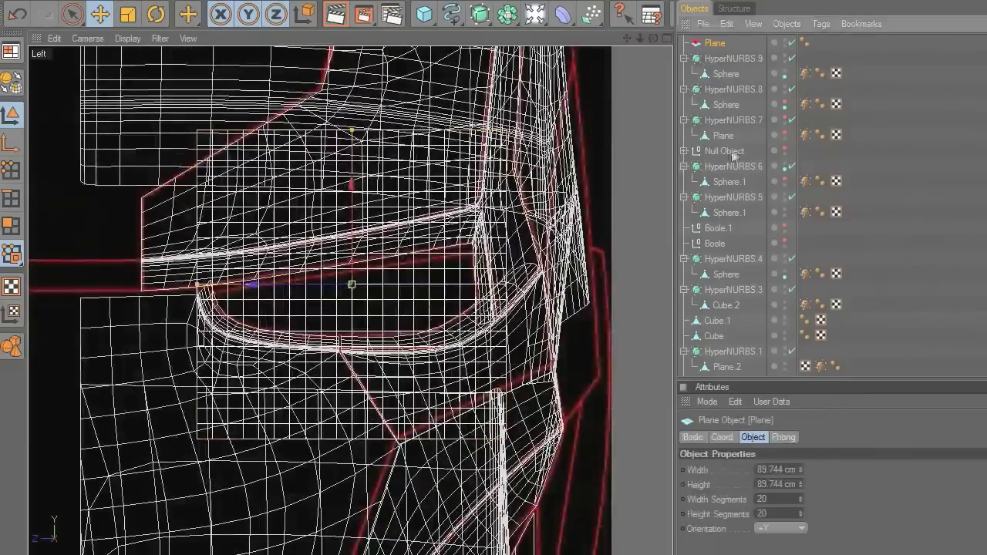
left_click_drag(735, 378, 736, 241)
left_click(764, 362)
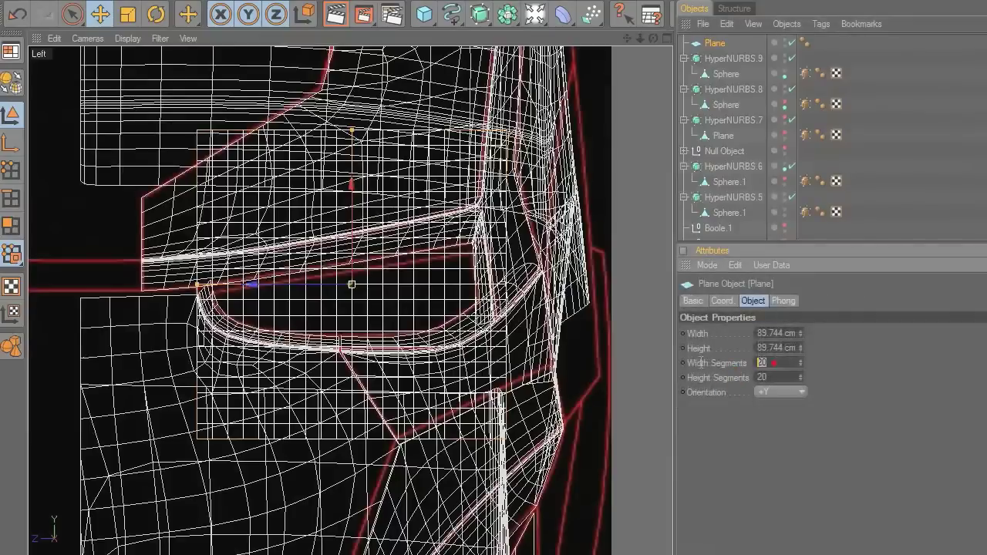
type("2")
key("Tab")
type("2")
key("Return")
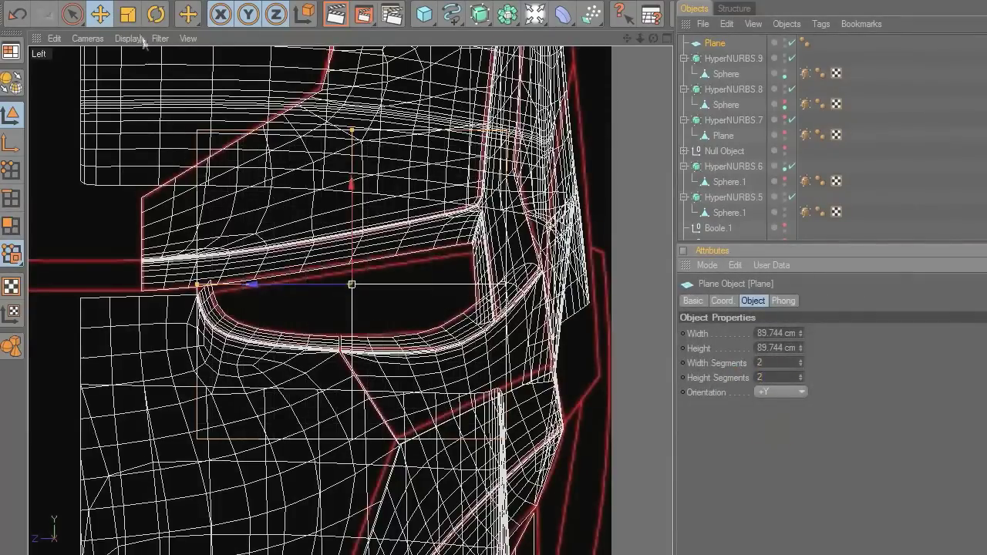
Step: Make the plane editable and scale it down to a small square within the eye opening
left_click(14, 79)
key("t")
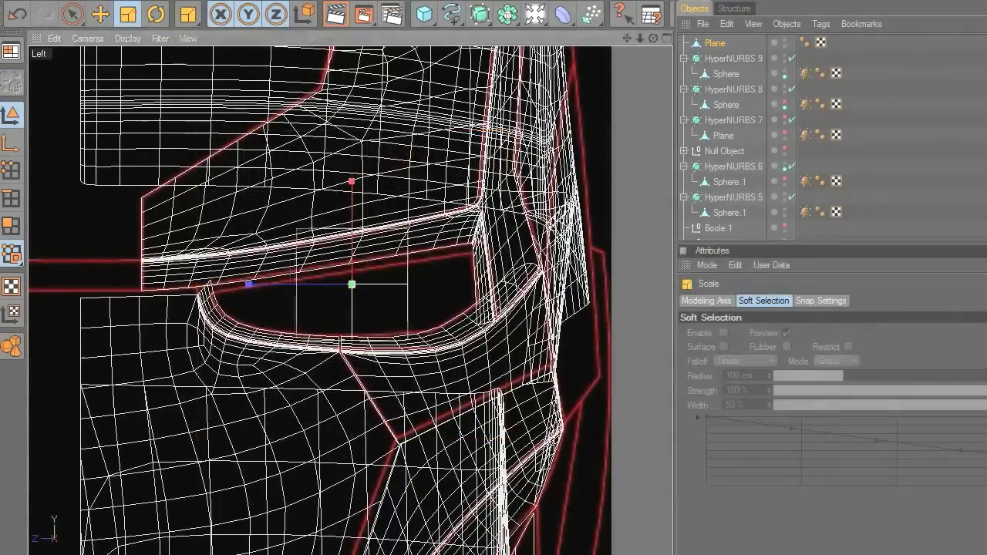
scroll(418, 166, "up", 3)
scroll(55, 239, "up", 2)
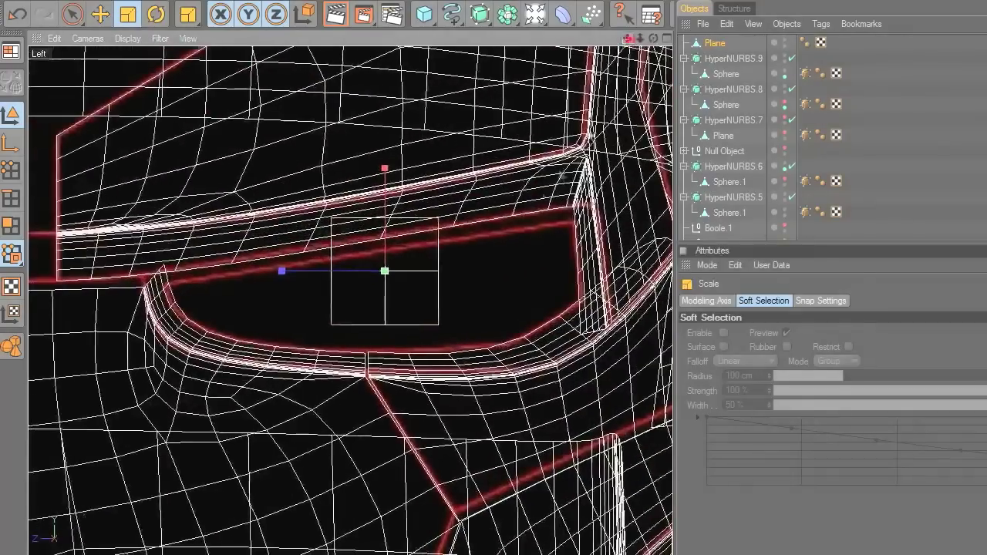
Step: Move the eye plane's three points nearest the nose onto the inner curve of the blueprint's eye outline
left_click(11, 171)
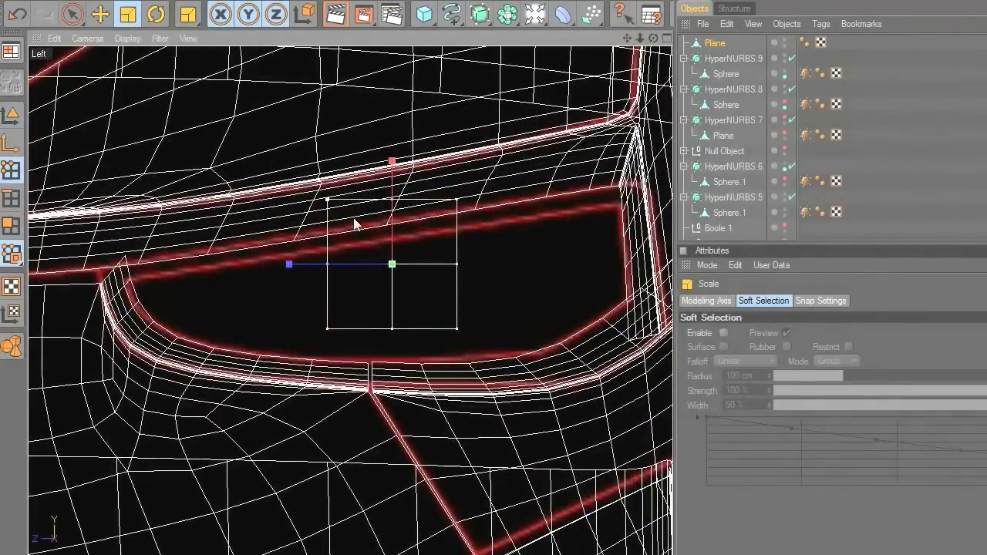
left_click(100, 15)
left_click(131, 269)
left_click_drag(271, 314, 151, 319)
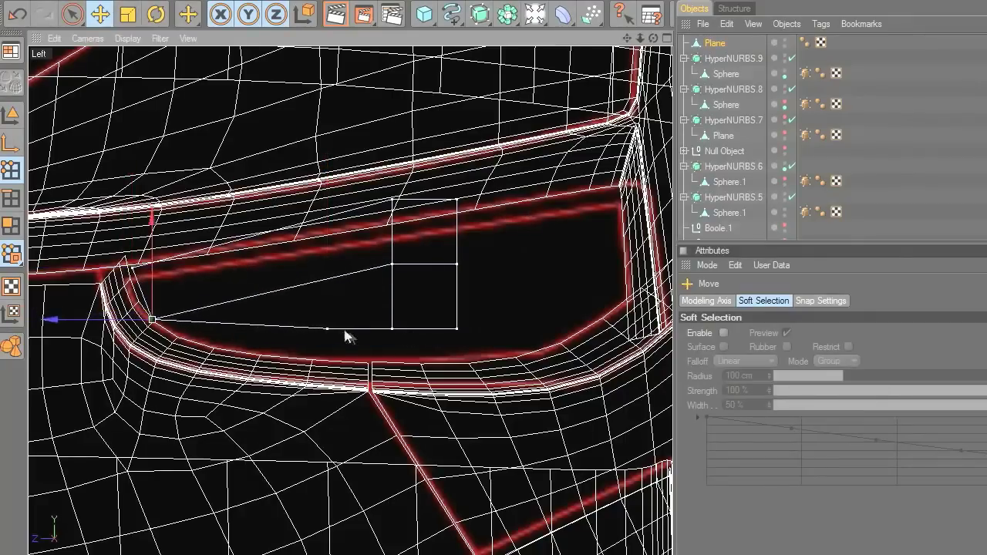
left_click_drag(326, 329, 232, 345)
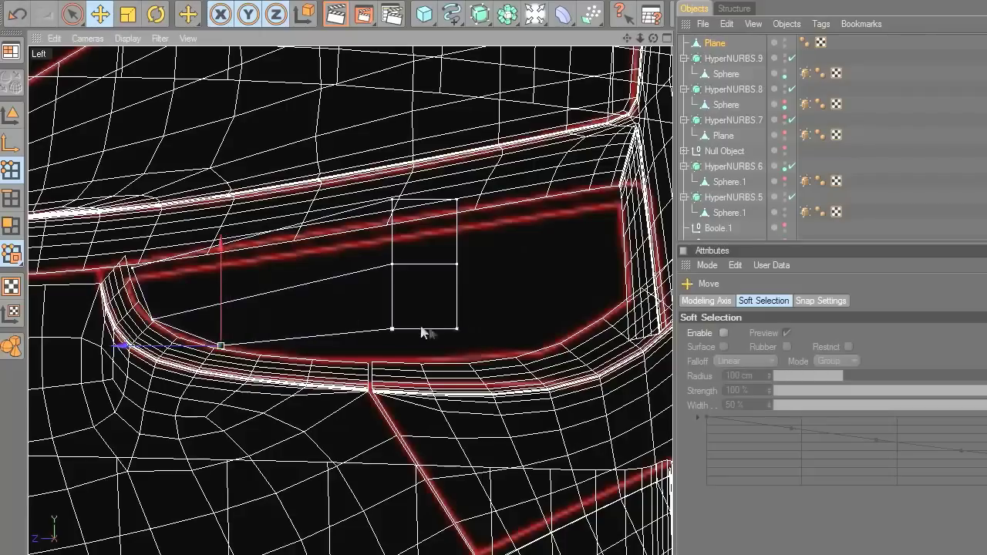
Step: Fit the eye plane's outer edge points and centre column points to the blueprint's eye outline
left_click_drag(457, 330, 632, 303)
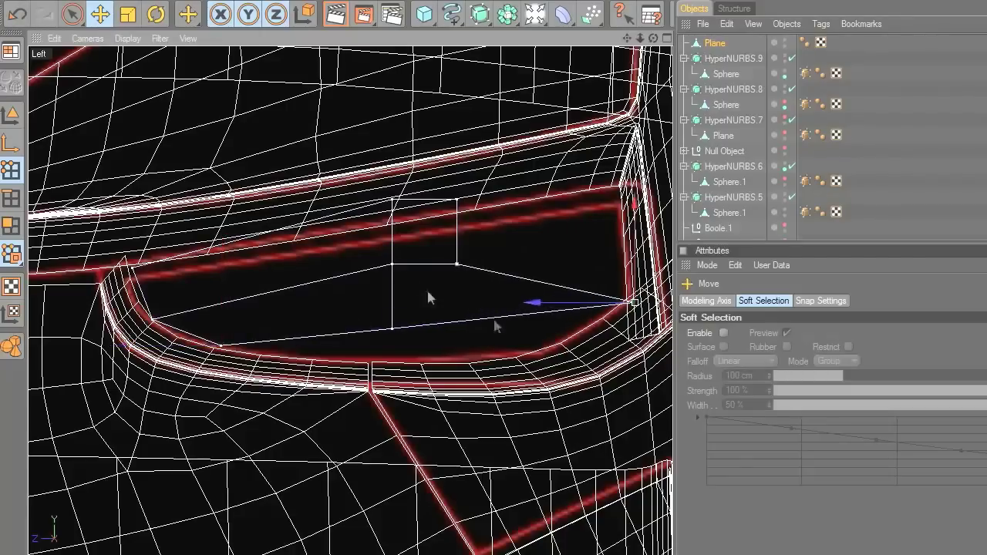
left_click_drag(500, 225, 666, 211)
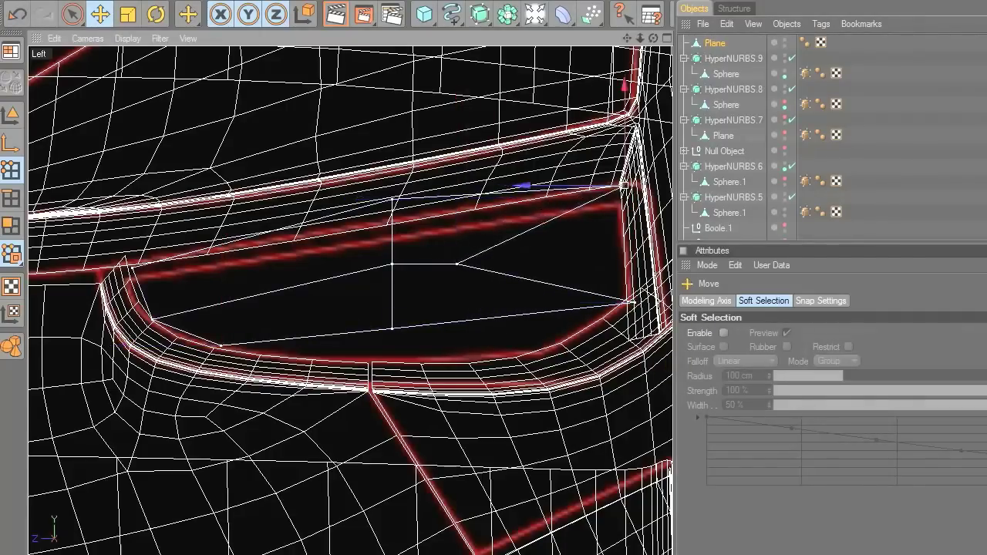
left_click_drag(447, 284, 615, 269)
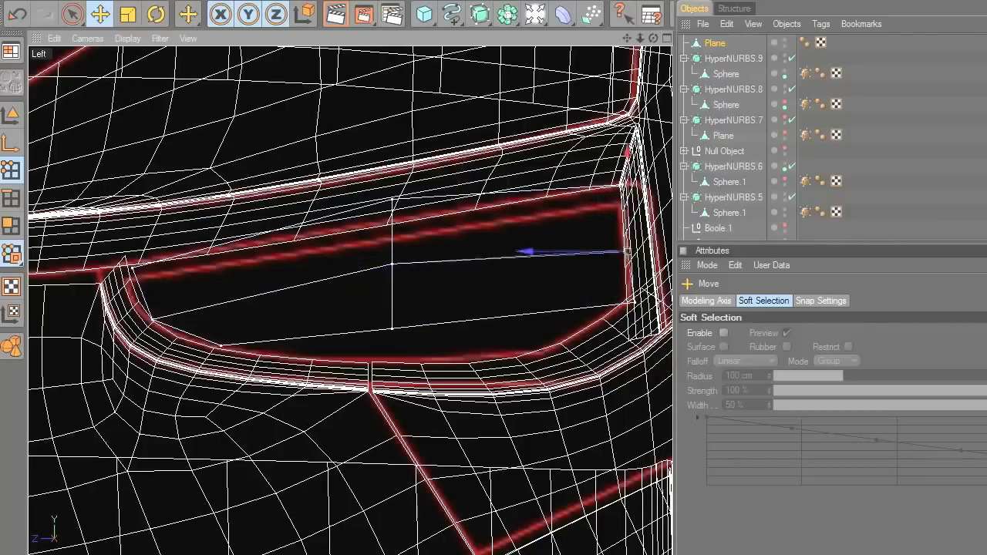
left_click_drag(436, 279, 428, 302)
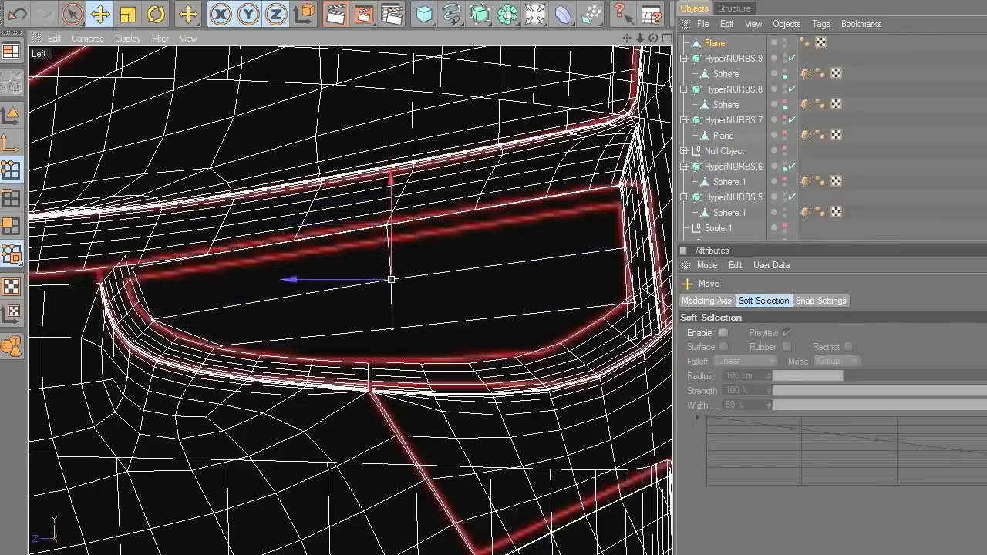
left_click_drag(394, 337, 515, 369)
Step: Move the whole eye plane sideways in the Perspective view so that it sits in the helmet's eye opening
middle_click(293, 271)
middle_click(230, 240)
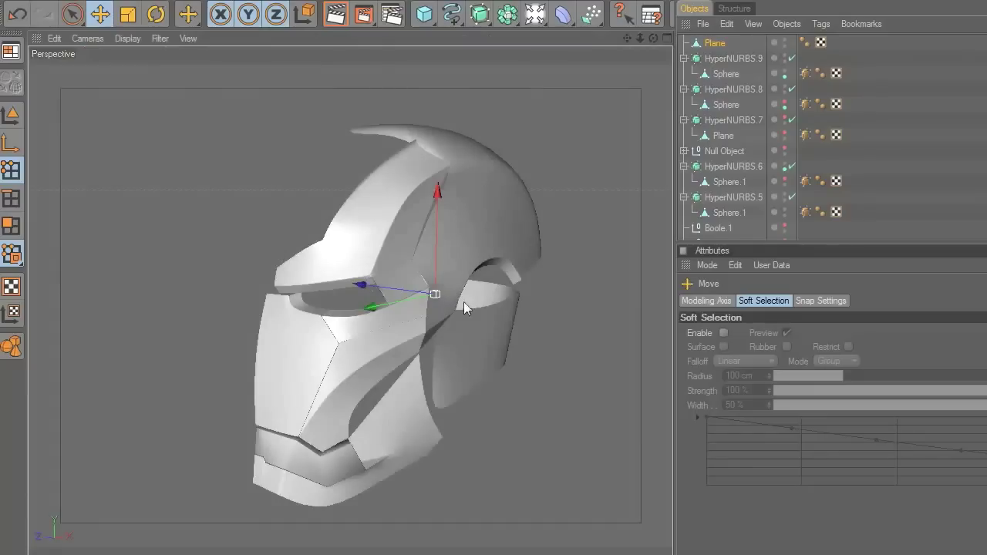
left_click(71, 14)
left_click_drag(319, 297, 245, 311)
scroll(432, 331, "up", 8)
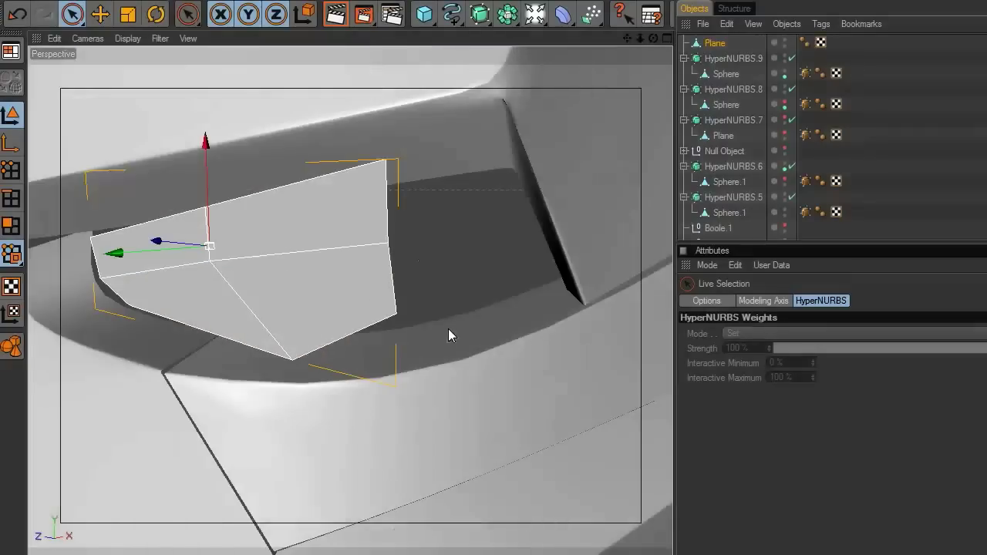
left_click_drag(626, 37, 855, 316)
left_click_drag(654, 37, 671, 416)
mouse_move(218, 256)
left_mouse_down()
mouse_move(191, 260)
mouse_move(215, 257)
left_mouse_up()
Step: Select the eye plane's outer edge points and move them back toward the brow piece's outer corner
left_click(11, 170)
left_click_drag(84, 21, 96, 28)
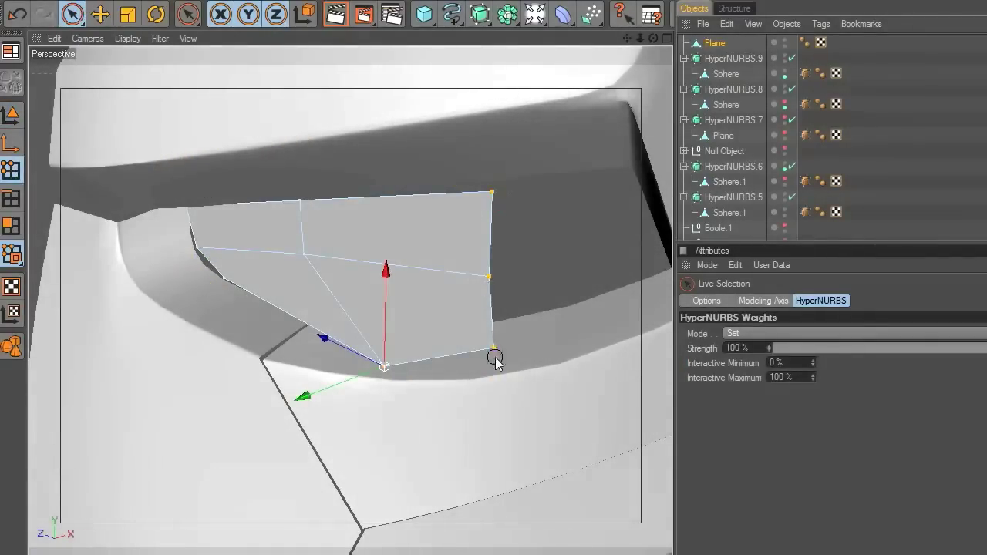
left_click_drag(424, 291, 580, 245)
left_click_drag(627, 39, 653, 39)
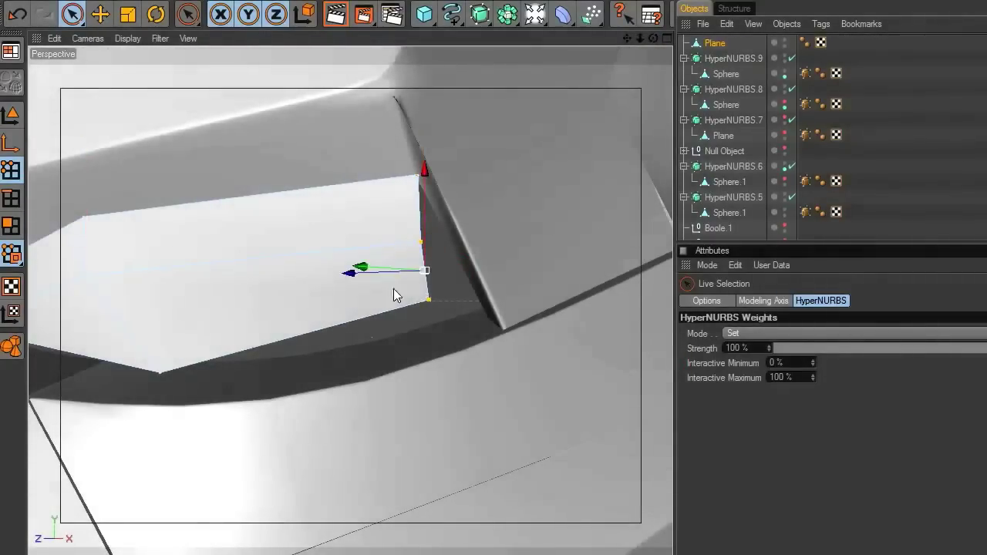
left_click_drag(653, 39, 668, 35)
Step: Fit the eye plane's middle and lower outer points to the brow piece and its bottom points to the face plates' rim
left_click_drag(388, 269, 426, 266)
left_click_drag(406, 303, 442, 296)
left_click_drag(122, 400, 271, 371)
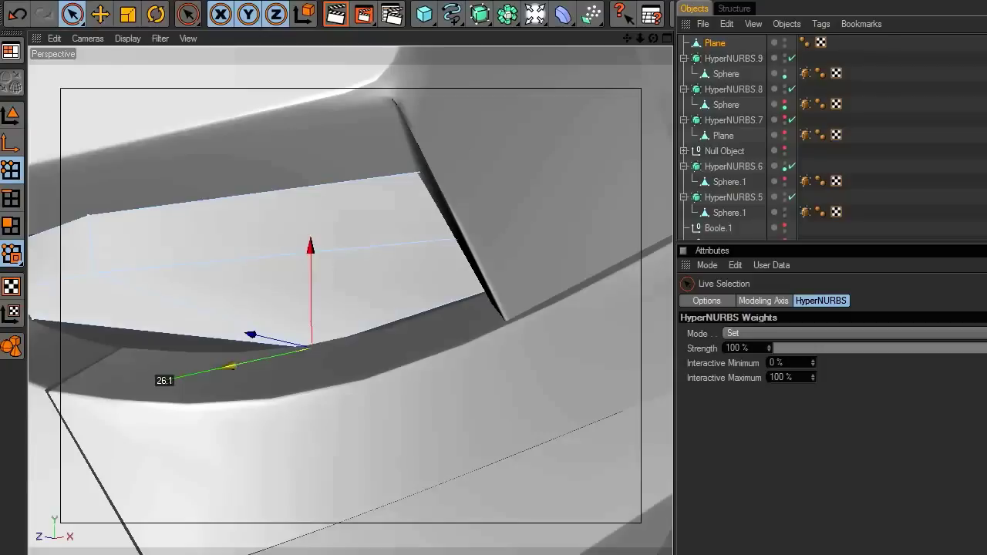
left_click_drag(627, 40, 226, 254)
left_click_drag(154, 169, 154, 181)
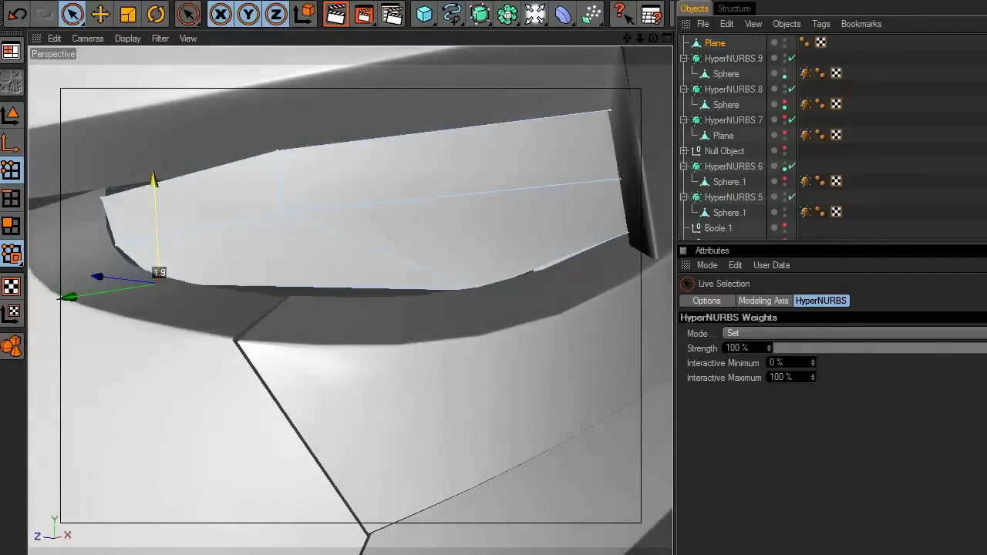
Step: Deselect the eye plane and examine how it fits the whole helmet
scroll(479, 180, "down", 5)
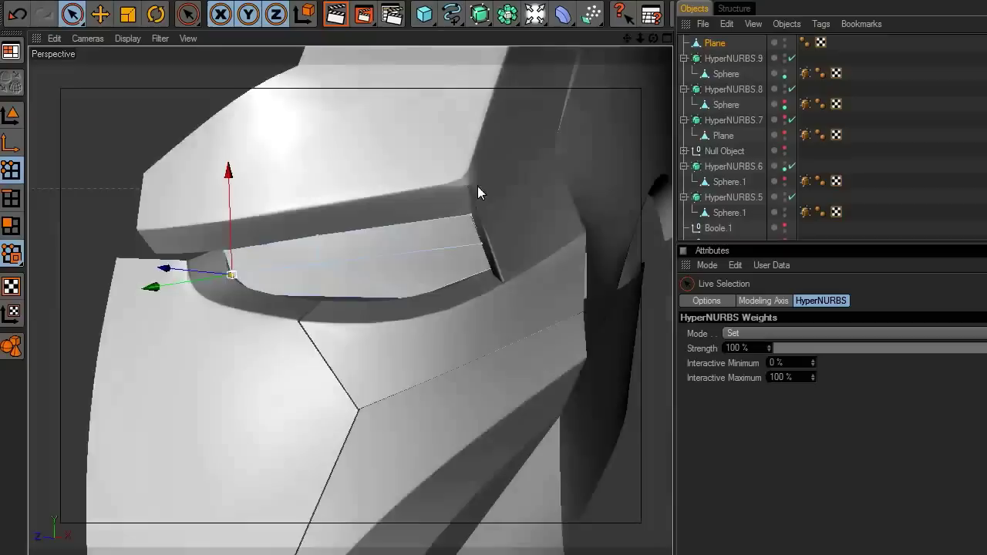
left_click(12, 115)
left_click(139, 120)
scroll(93, 291, "down", 5)
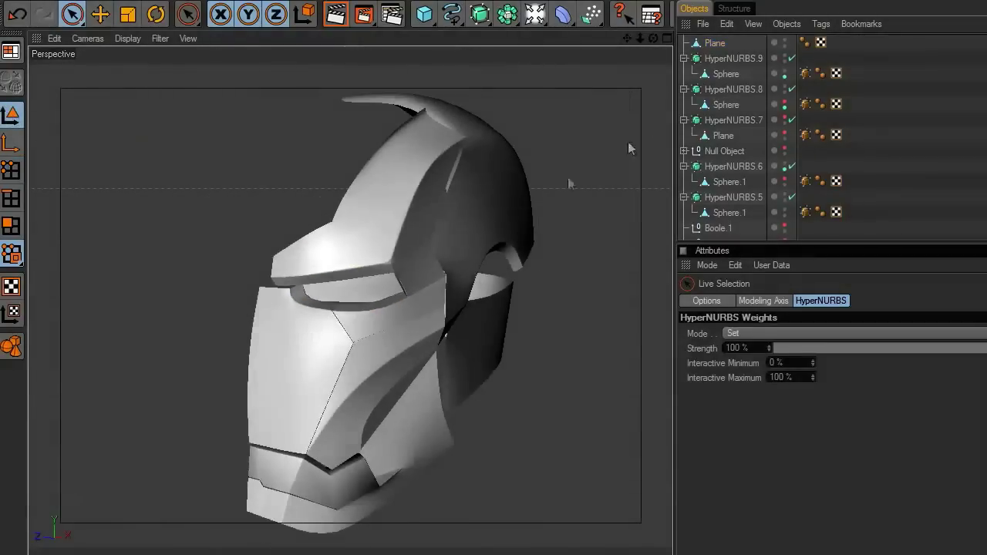
mouse_move(652, 39)
left_mouse_down()
mouse_move(586, 40)
mouse_move(671, 40)
mouse_move(652, 38)
left_mouse_up()
Step: Select the eye plane's upper middle and centre points and adjust their depth behind the brow piece
scroll(455, 299, "up", 3)
scroll(455, 299, "up", 3)
left_click(359, 172)
scroll(238, 188, "up", 3)
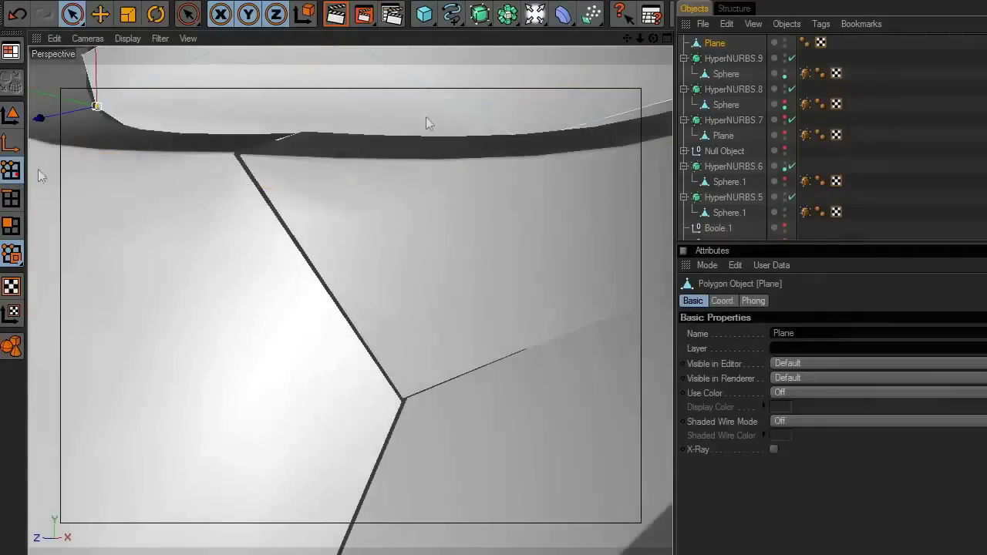
left_click_drag(630, 38, 674, 377)
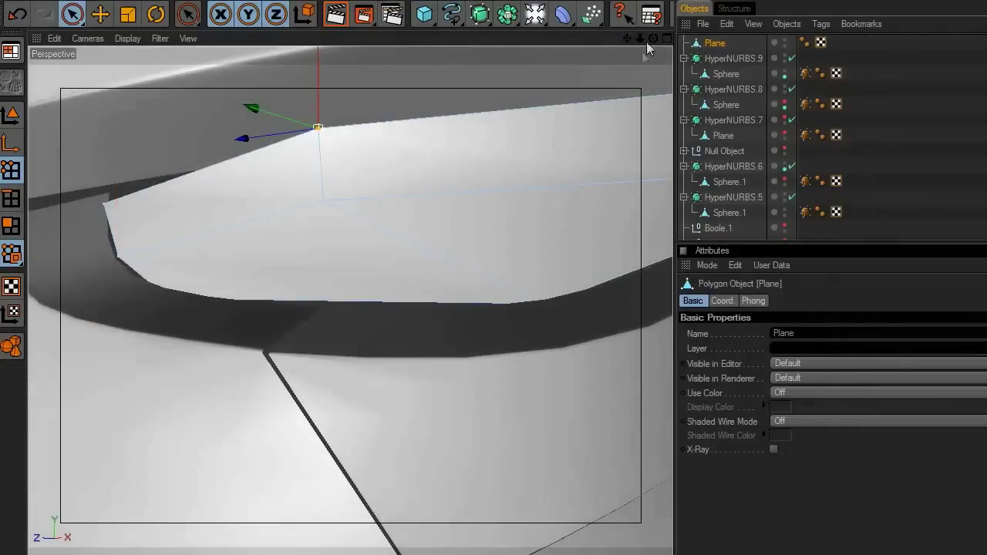
left_click_drag(652, 38, 304, 128)
key("ctrl+z")
left_click(324, 201, "shift")
left_click_drag(223, 166, 306, 165)
left_click_drag(653, 38, 609, 67)
left_click_drag(351, 149, 373, 159)
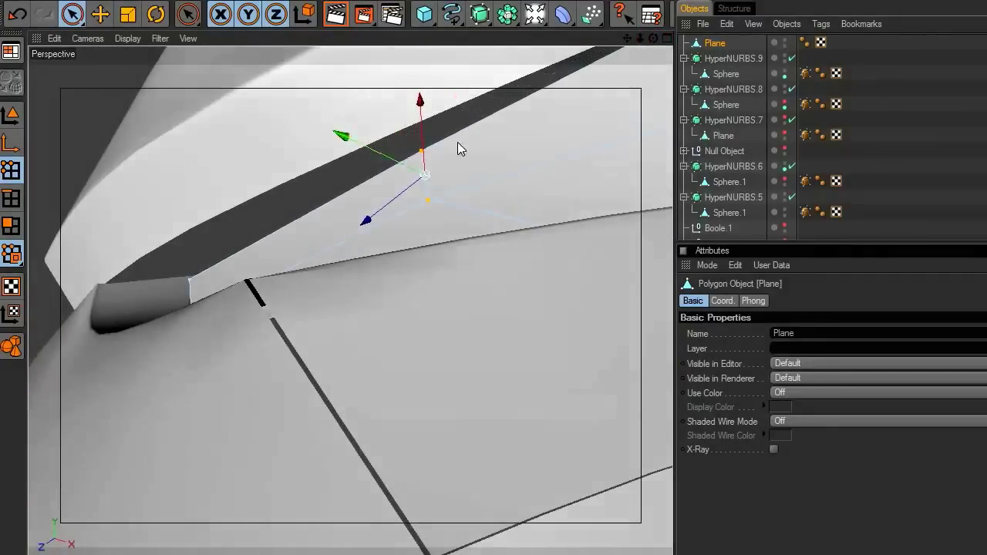
scroll(459, 149, "down", 5)
left_click_drag(653, 39, 624, 55)
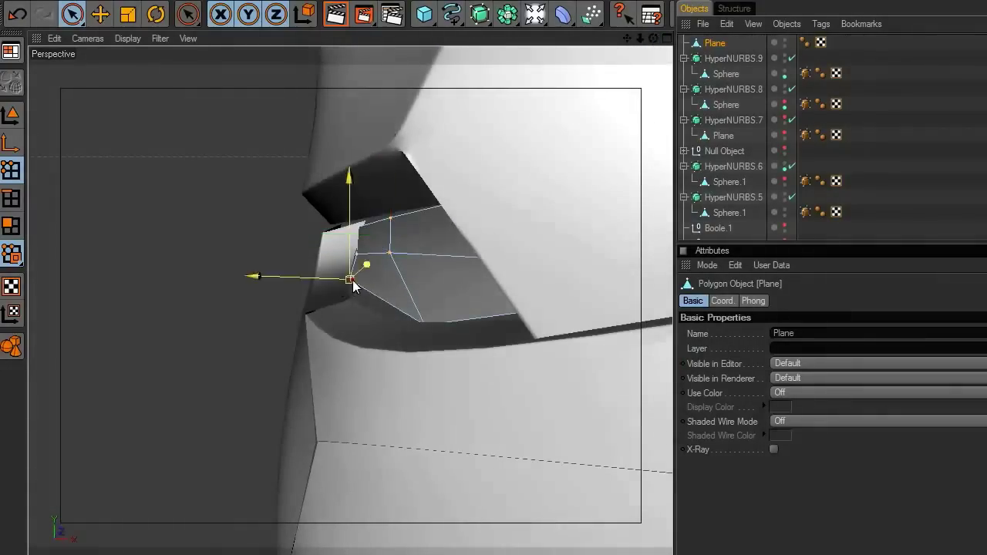
Step: Move the eye plane's lower inner point back into the eye opening and deselect the plane
left_click_drag(350, 279, 409, 282)
scroll(410, 283, "down", 3)
left_click_drag(478, 220, 607, 223, "alt")
left_click(15, 117)
left_click(191, 131)
scroll(542, 270, "down", 5)
left_click_drag(649, 465, 658, 476, "alt")
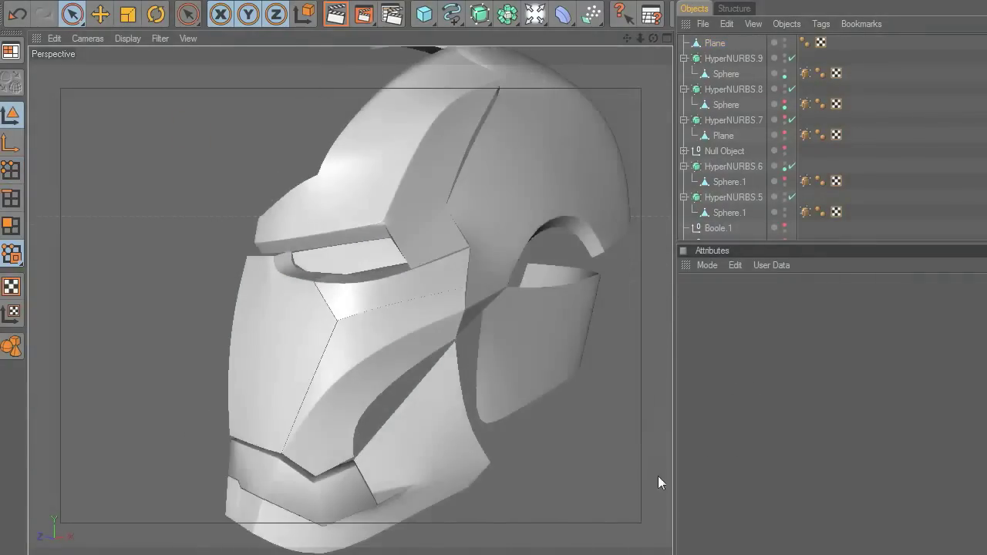
Step: Select the eye plane's outline edges, leaving out the interior edges that meet at its centre
left_click(337, 263)
scroll(432, 309, "up", 3)
middle_click(420, 318)
middle_click(339, 369)
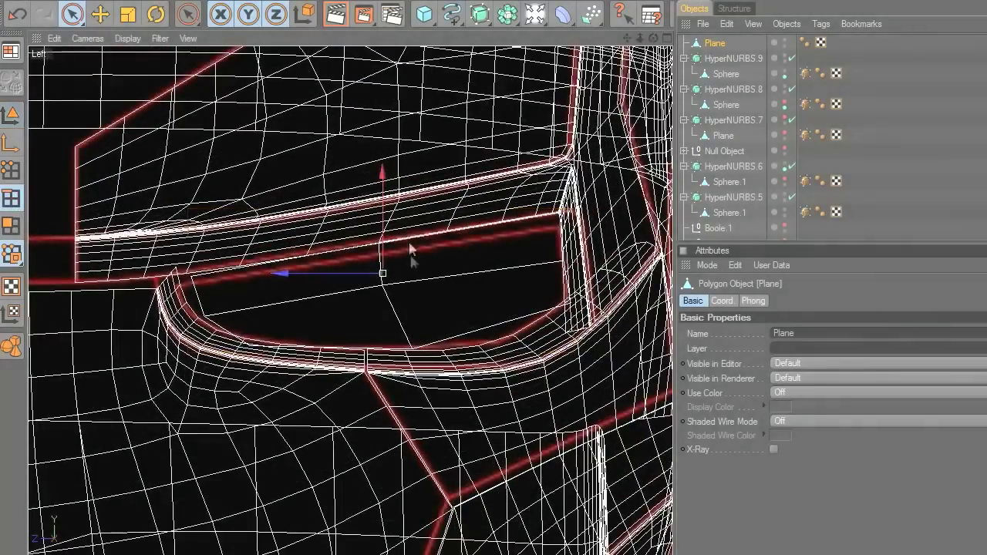
left_click(124, 2)
left_click(167, 203)
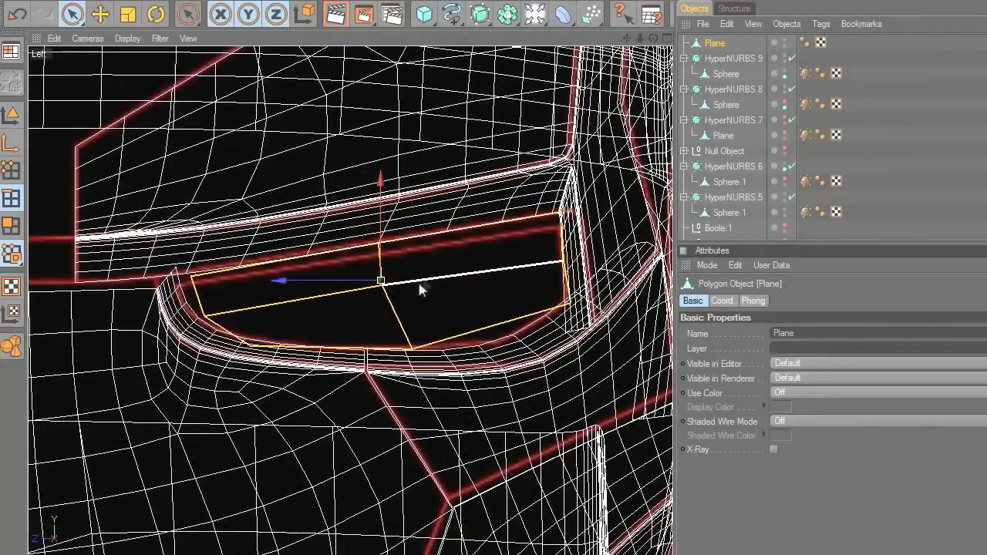
left_click_drag(391, 289, 428, 263, "ctrl")
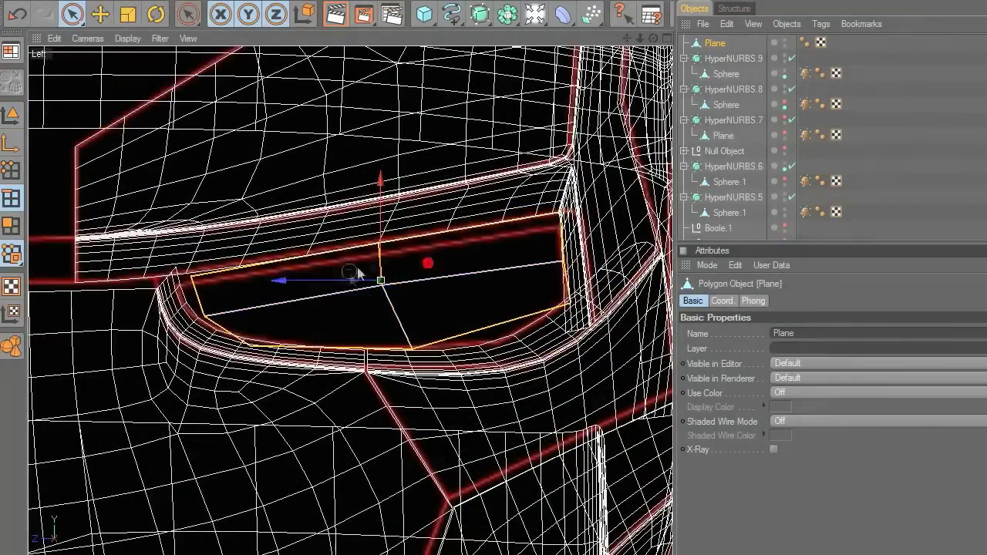
Step: Extrude the eye plane's outline edges about 4.7 cm outward and shift the new edges slightly toward the nose
middle_click(493, 280)
middle_click(328, 151)
scroll(597, 192, "up", 4)
left_click_drag(653, 38, 581, 109)
scroll(493, 222, "up", 2)
right_click(388, 239)
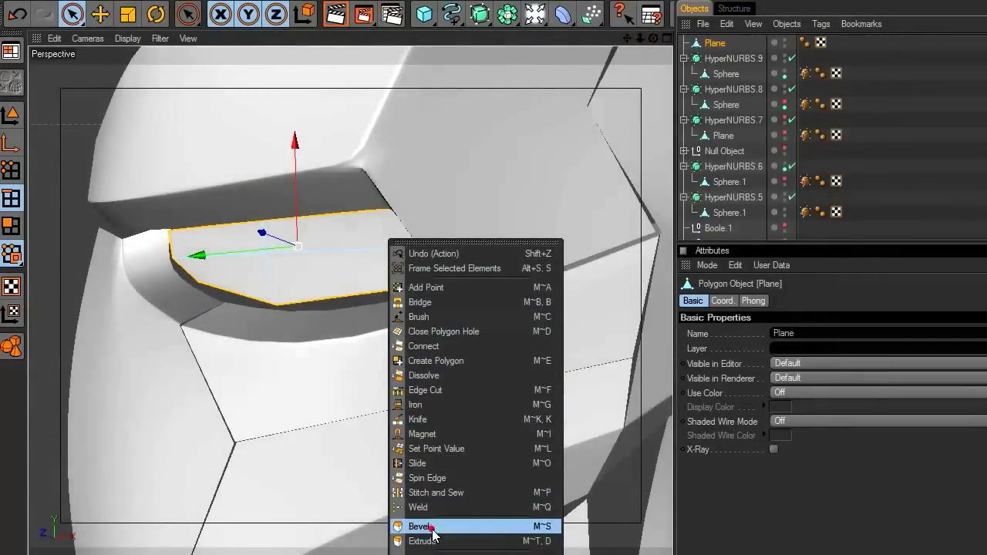
left_click(422, 541)
left_click_drag(520, 306, 492, 290)
left_click_drag(652, 42, 653, 42)
mouse_move(195, 242)
left_mouse_down()
mouse_move(148, 245)
mouse_move(198, 241)
left_mouse_up()
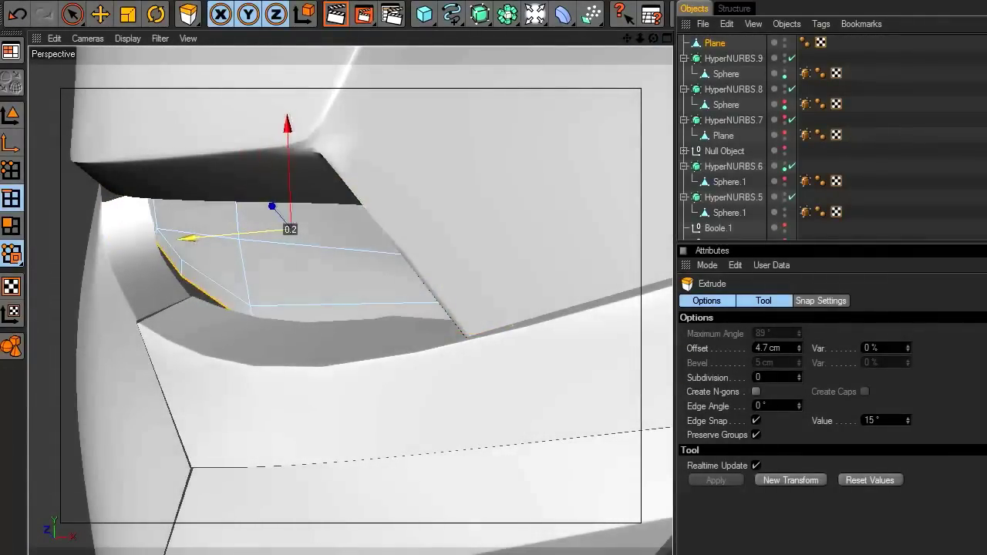
Step: Move the extruded border's lower inner points outward so they tuck behind the face plates' rim
left_click(72, 13)
left_click(10, 170)
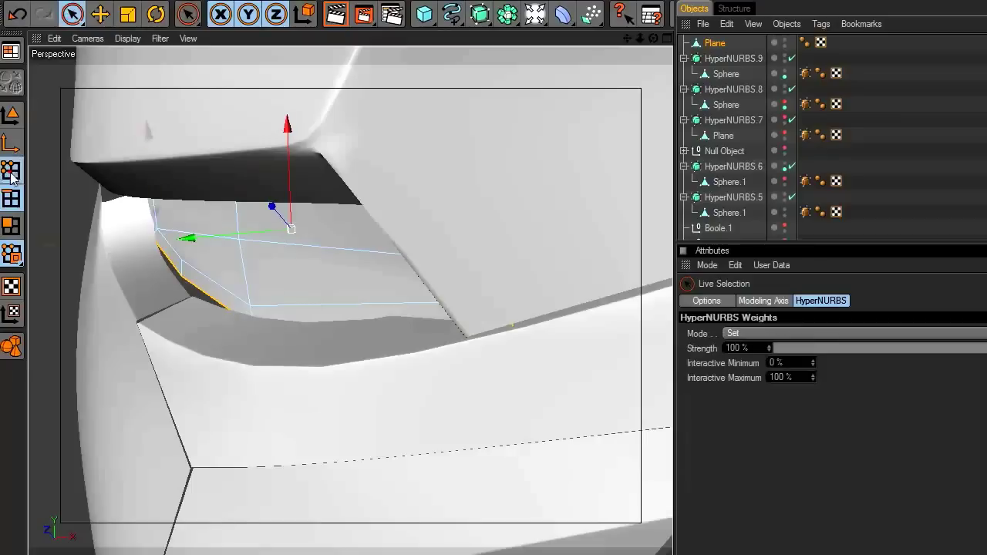
left_click(181, 278)
left_click_drag(158, 278, 133, 283)
left_click_drag(627, 38, 671, 369)
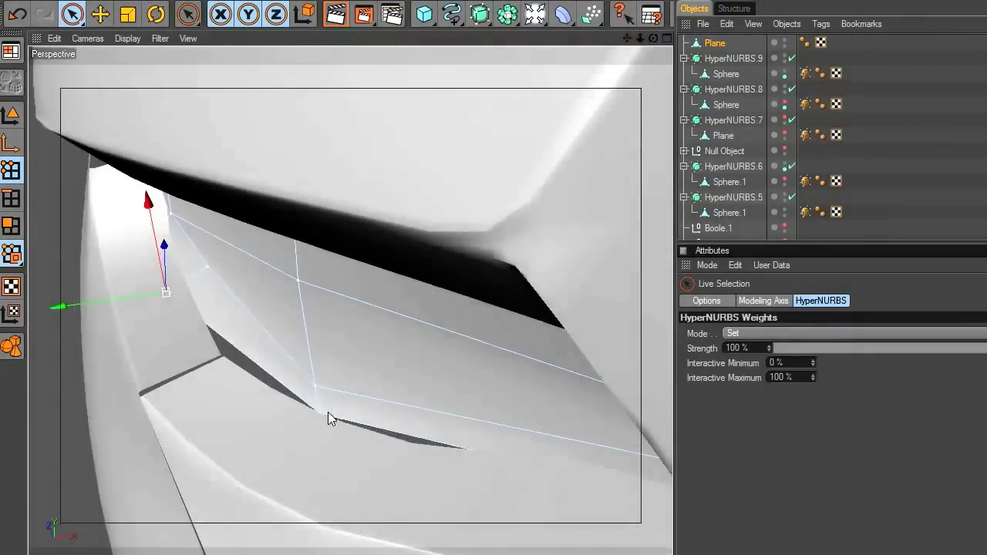
left_click_drag(293, 429, 278, 420)
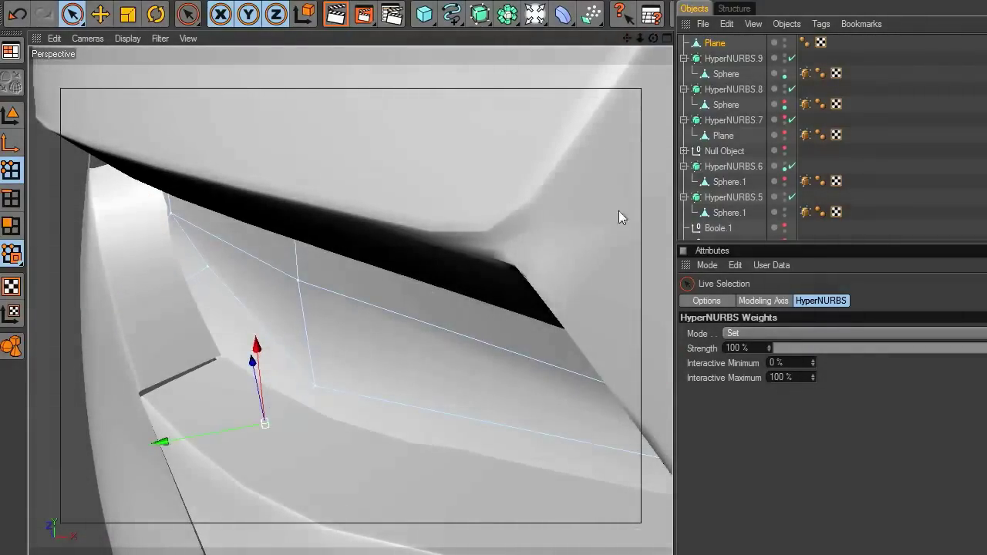
Step: Move the border's upper inner corner point about 4.7 cm toward the nose, beneath the brow piece
left_click_drag(654, 39, 766, 2)
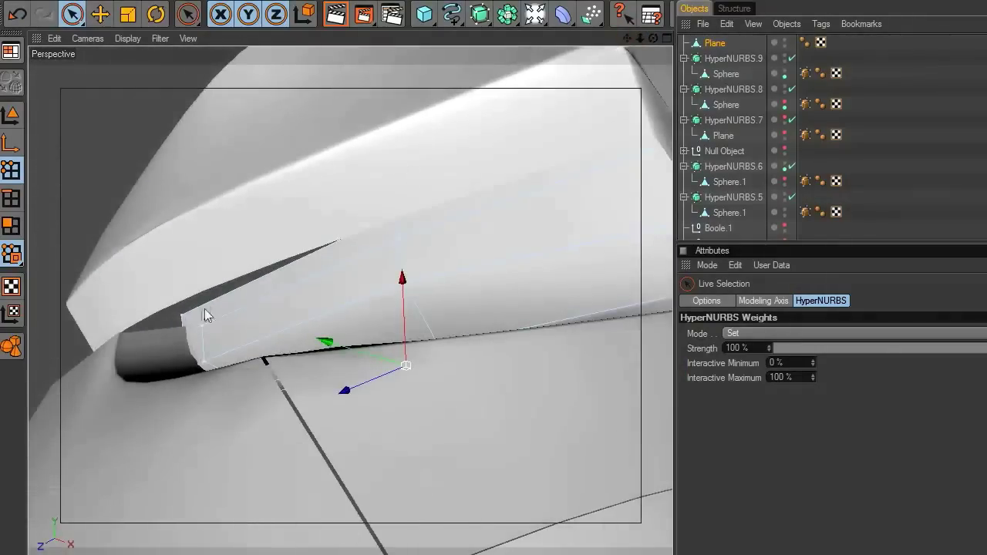
left_click_drag(170, 310, 159, 311)
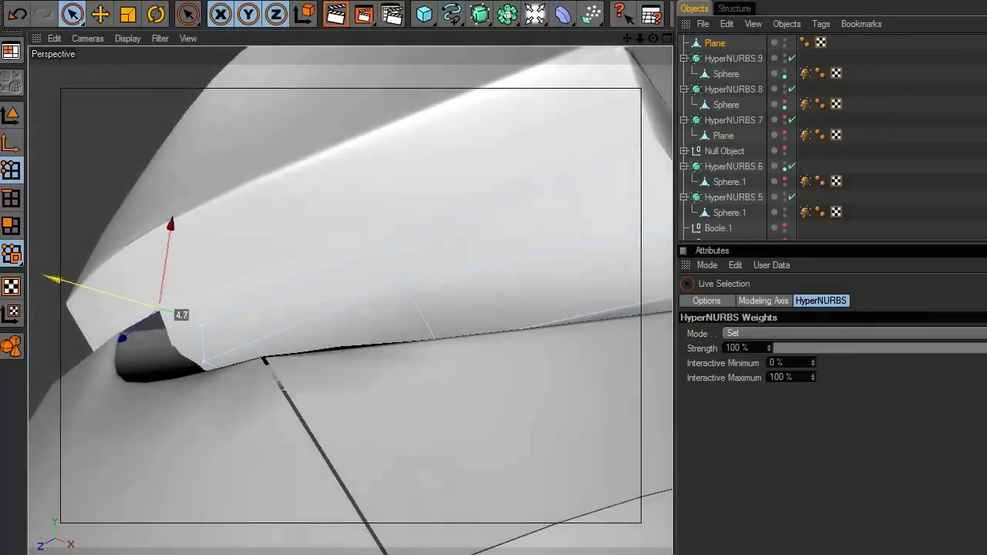
left_click_drag(671, 364, 654, 40)
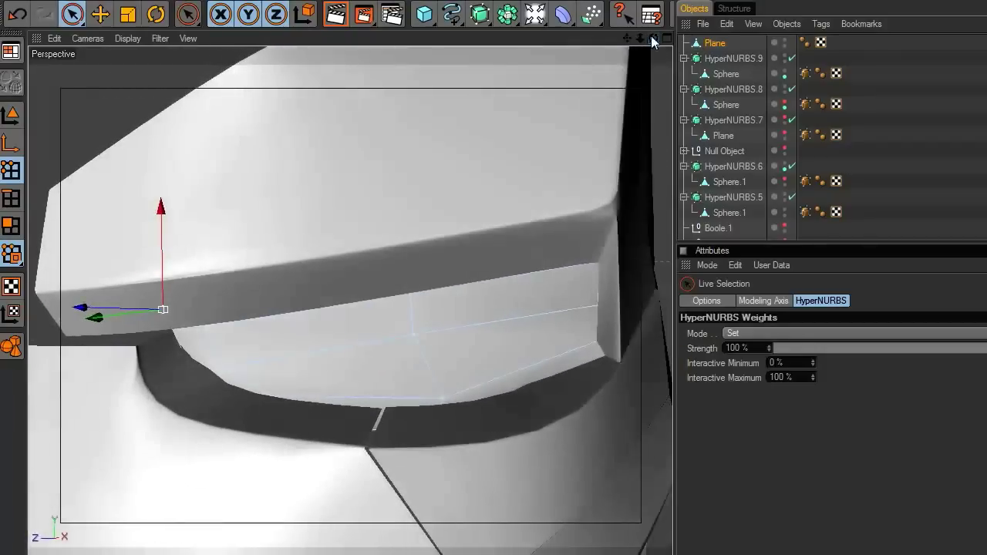
Step: Add a HyperNURBS object and place the eye plane inside it
left_click(703, 44)
left_click(455, 14)
left_click(503, 16)
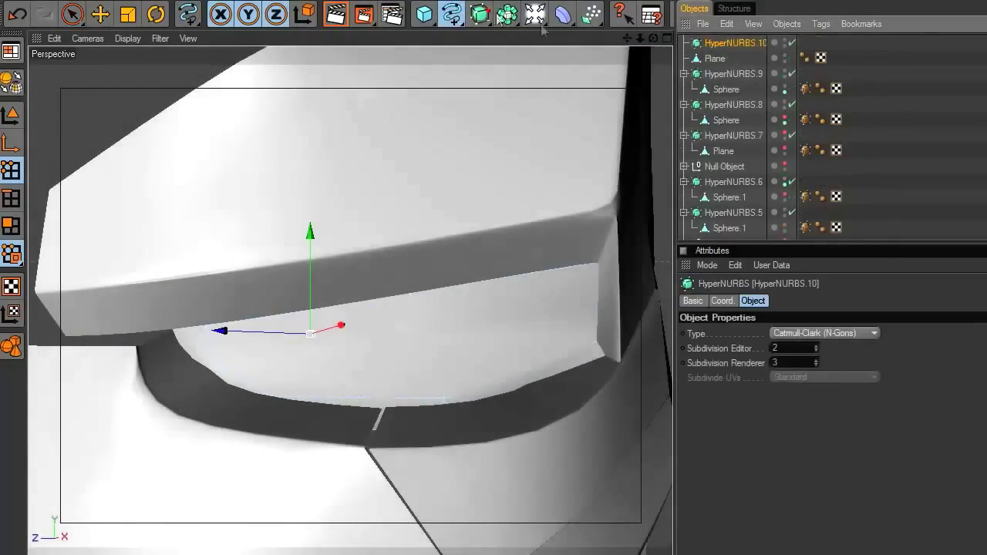
left_click_drag(725, 48, 725, 49)
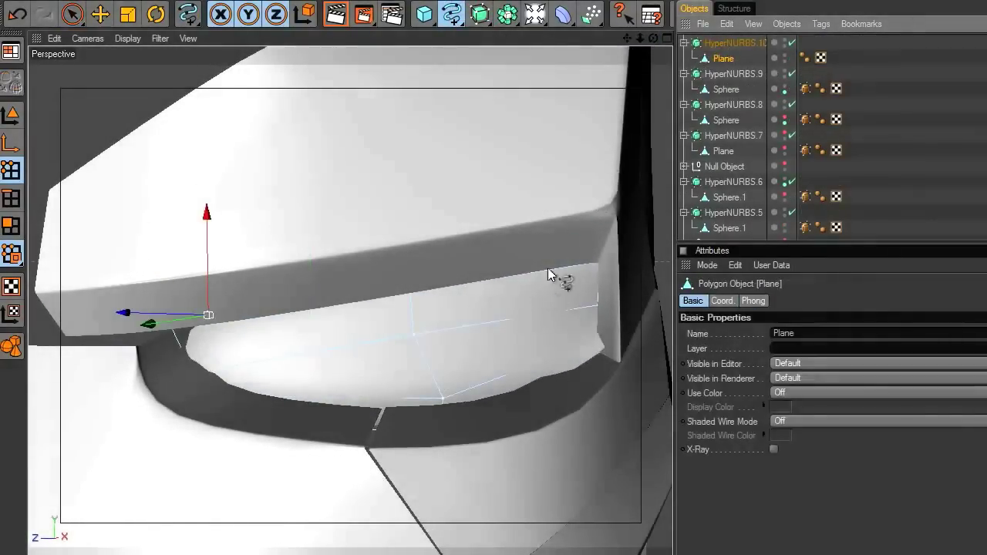
Step: Select the eye plane's lower outer corner point and examine how the smoothed plane fits that corner
left_click(4, 169)
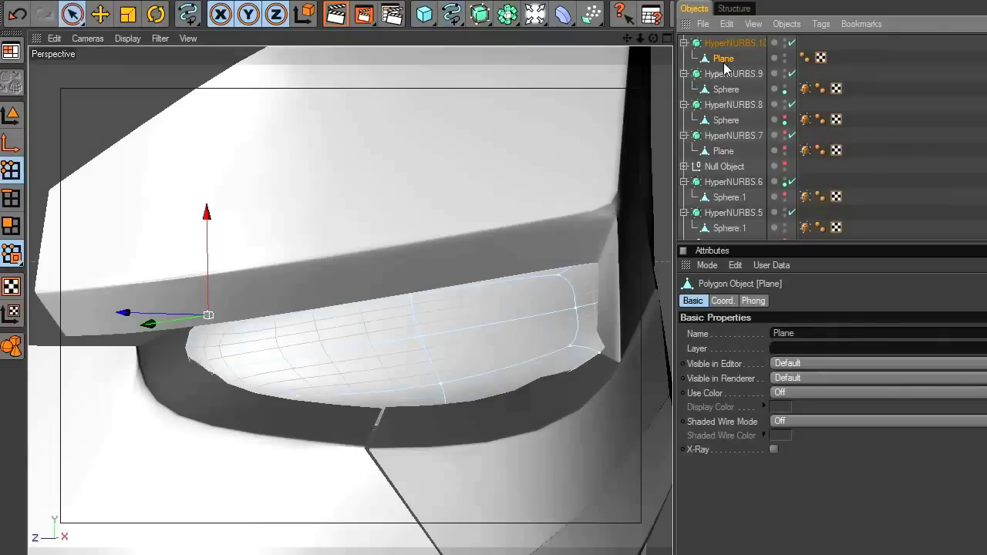
left_click_drag(654, 39, 671, 364)
left_click(539, 327)
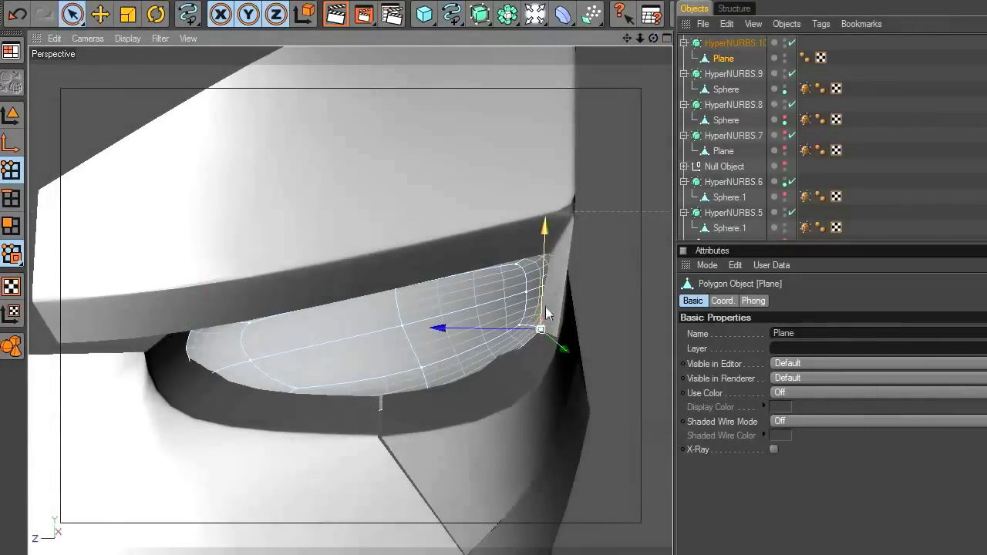
left_click_drag(628, 39, 580, 39)
left_click_drag(640, 39, 702, 39)
mouse_move(651, 398)
left_mouse_down()
mouse_move(620, 377)
mouse_move(639, 391)
left_mouse_up()
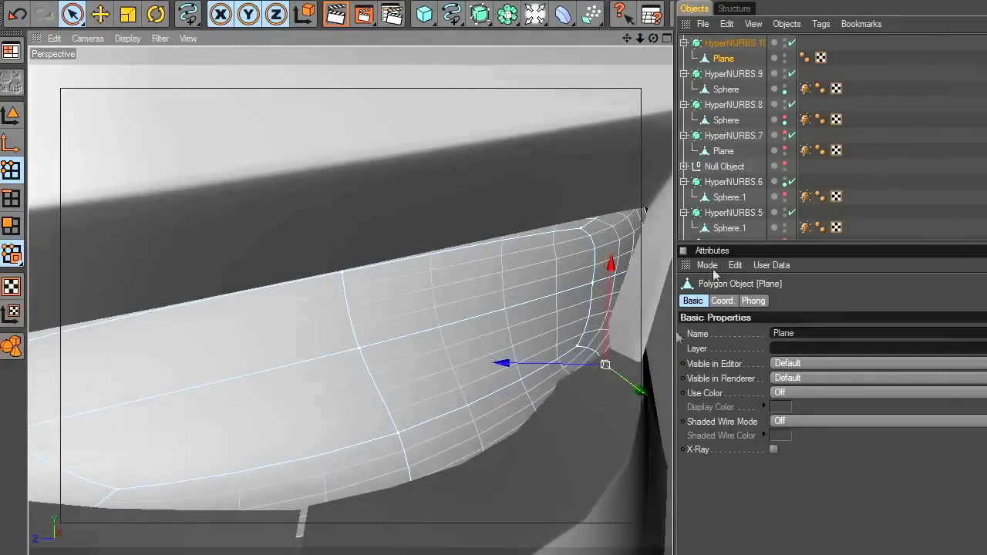
Step: Turn off the eye plane's HyperNURBS smoothing and select its four inner polygons, leaving out the extruded border
left_click(792, 43)
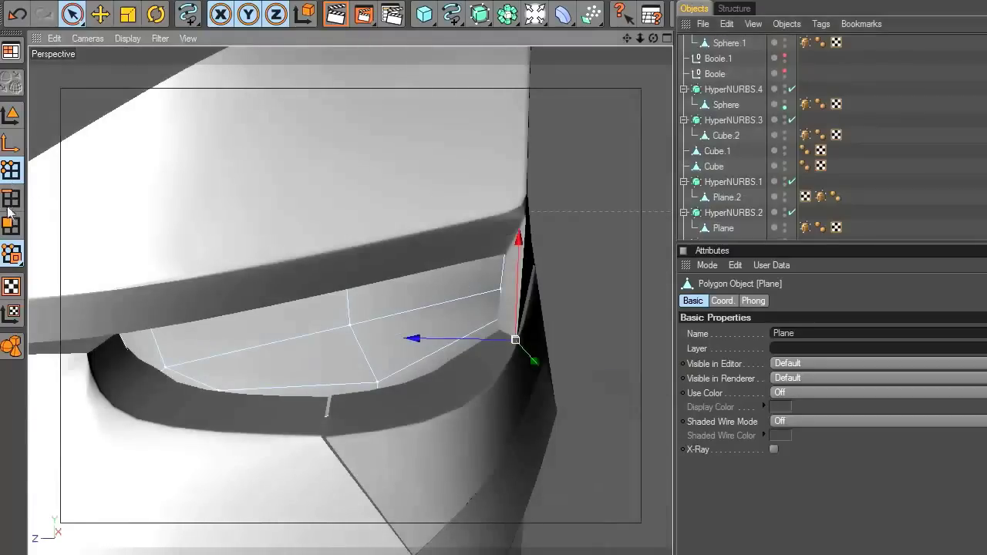
left_click(11, 225)
left_click(72, 14)
left_click(321, 344)
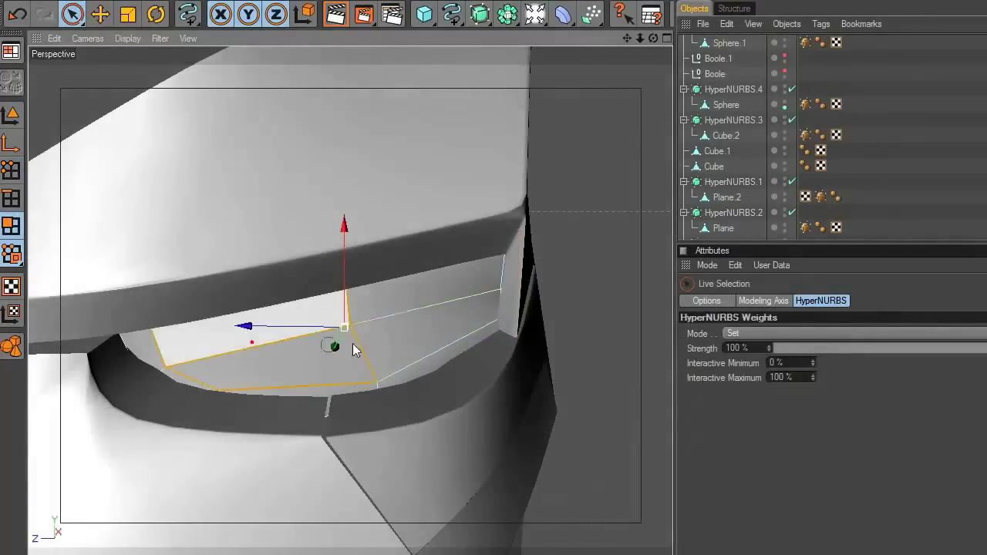
left_click(380, 321, "shift")
Step: Inset the selected eye polygons by about 2.4 cm with Extrude Inner
left_click_drag(653, 38, 650, 39)
right_click(516, 302)
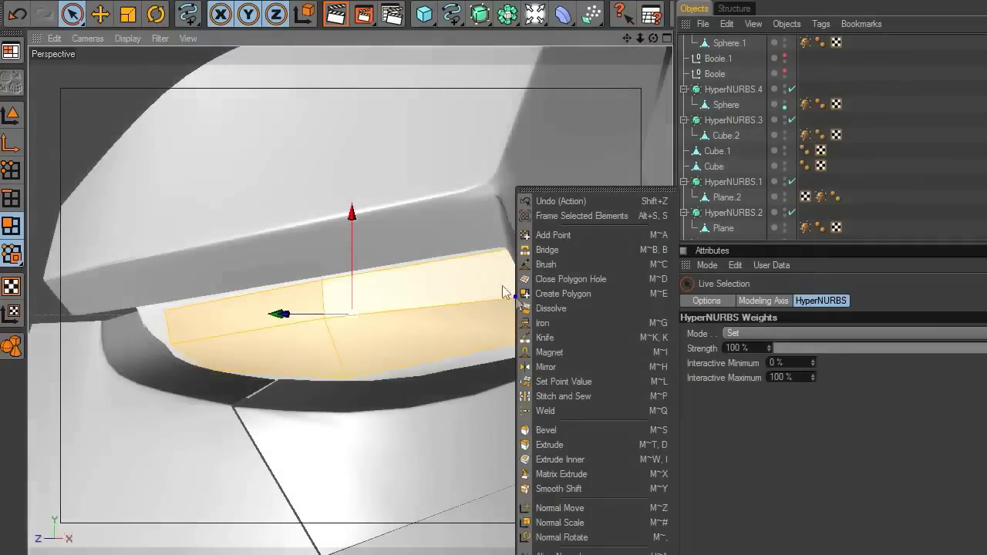
left_click(571, 459)
left_click_drag(496, 323, 492, 313)
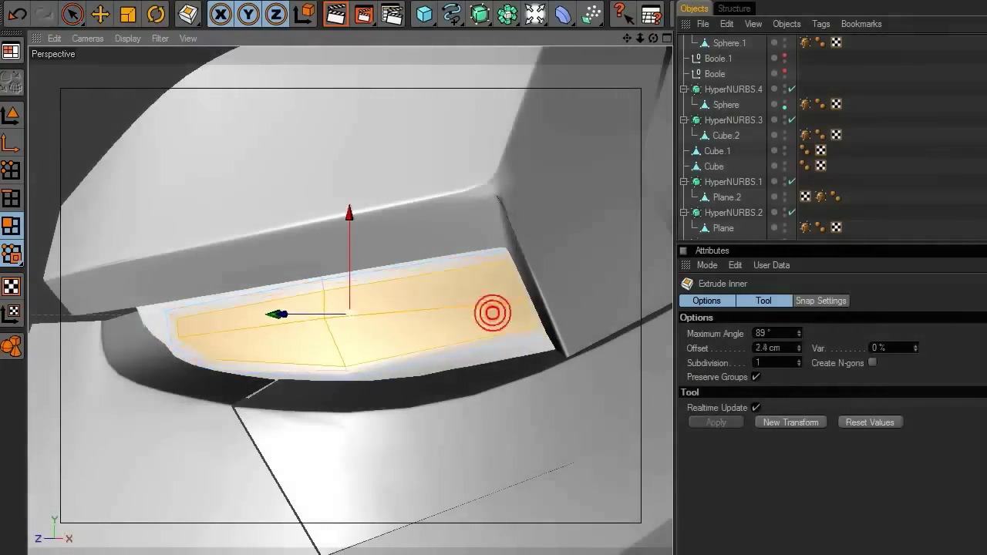
Step: Extrude the inset eye polygons inward with an offset of about -3.4 cm
right_click(502, 322)
left_click(541, 445)
left_click_drag(478, 331, 462, 331)
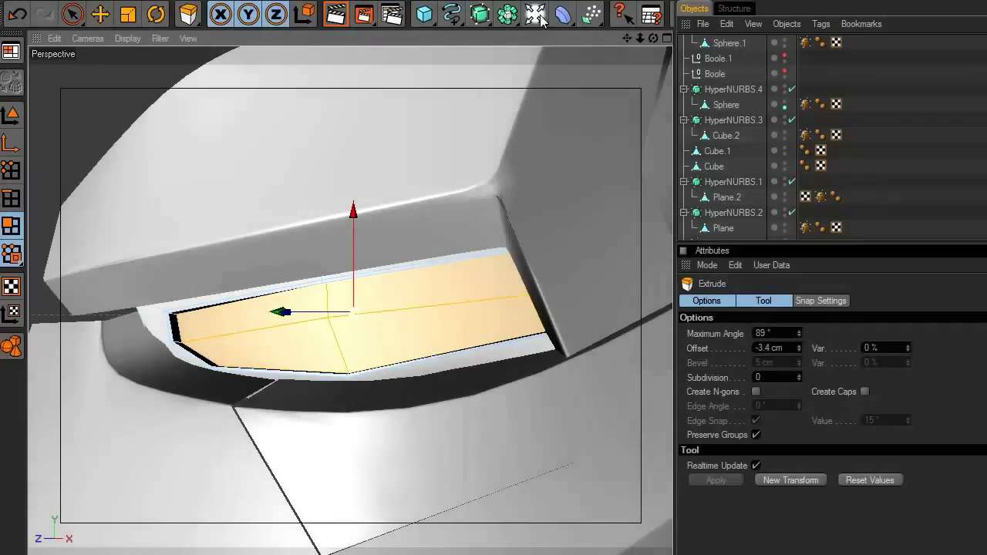
Step: Turn the eye plane's HyperNURBS smoothing back on and deselect the plane
scroll(744, 93, "up", 4)
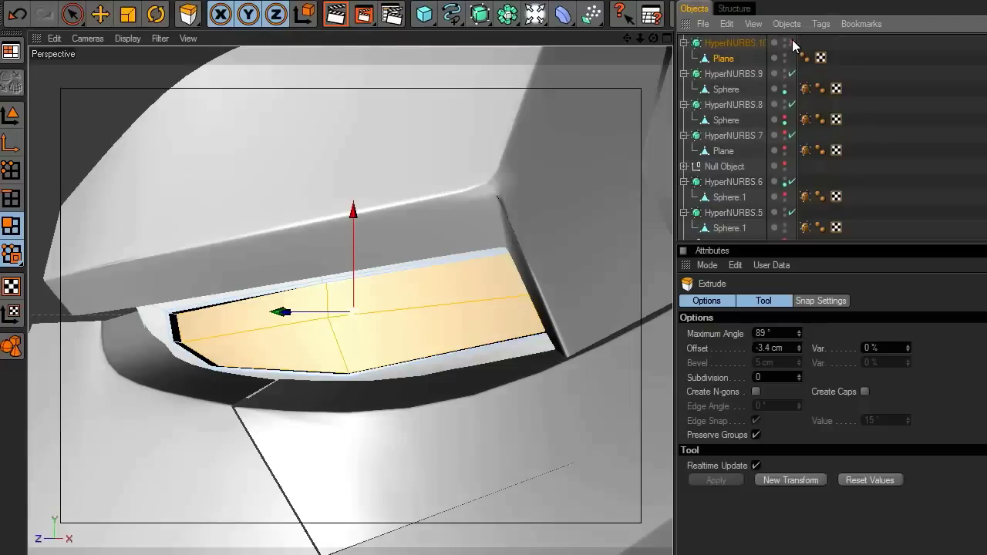
left_click(792, 43)
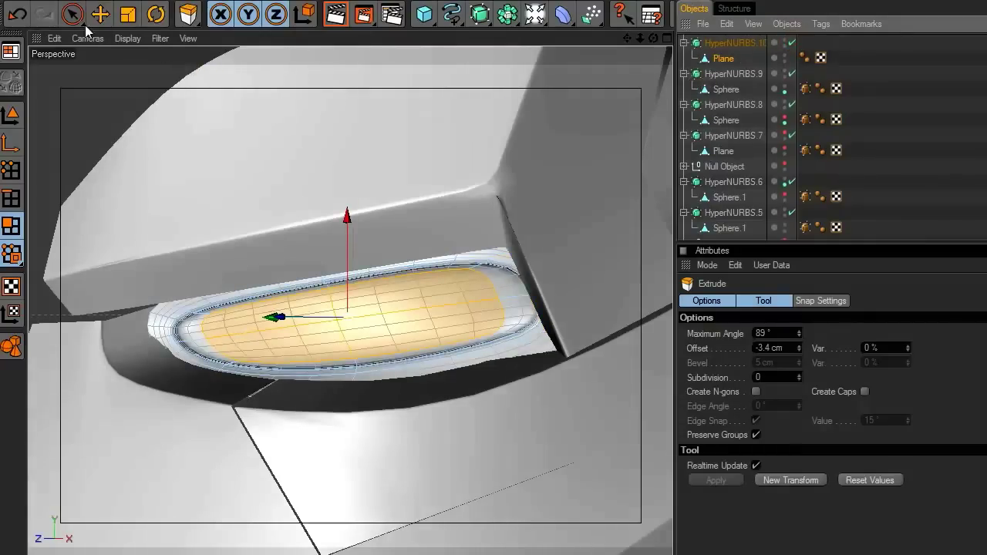
left_click(99, 14)
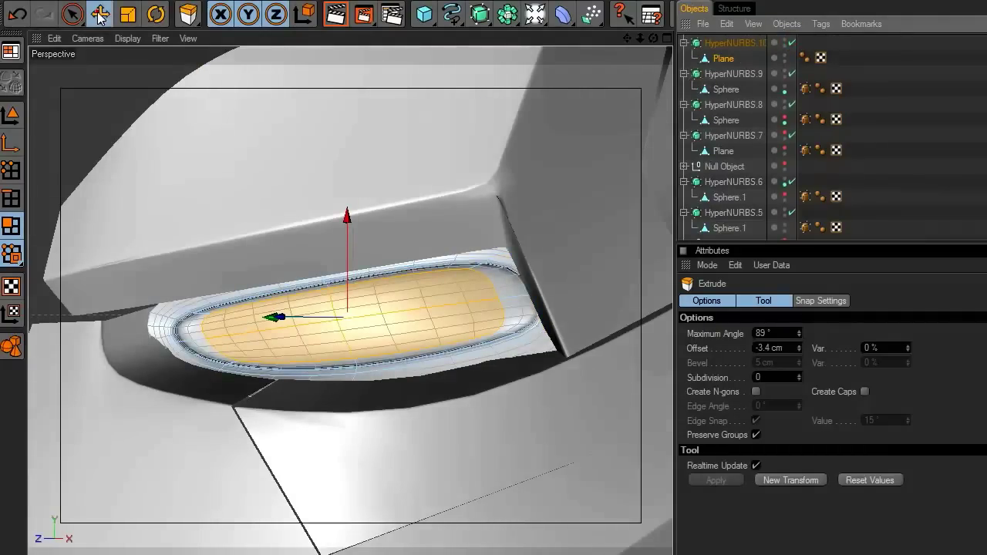
left_click(18, 116)
left_click(85, 103)
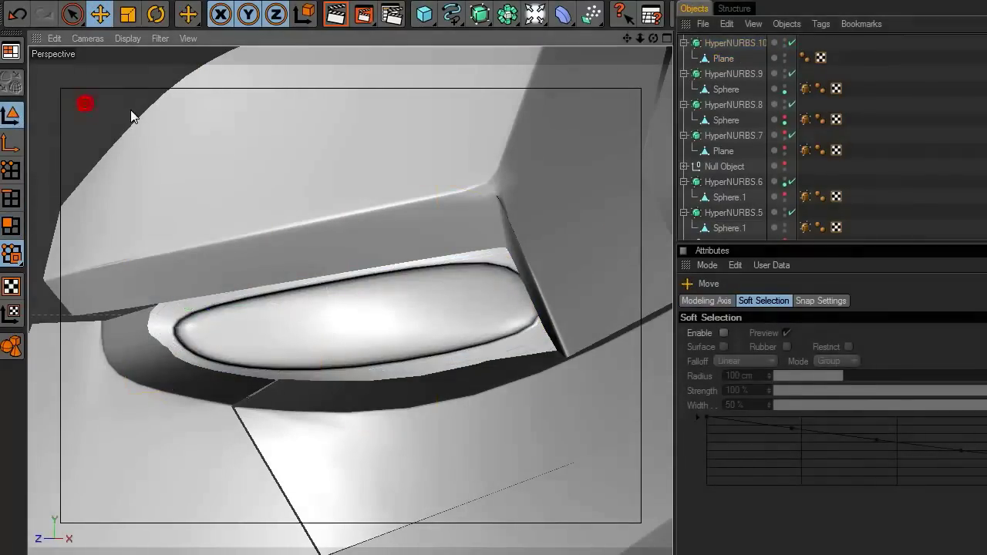
scroll(222, 183, "down", 6)
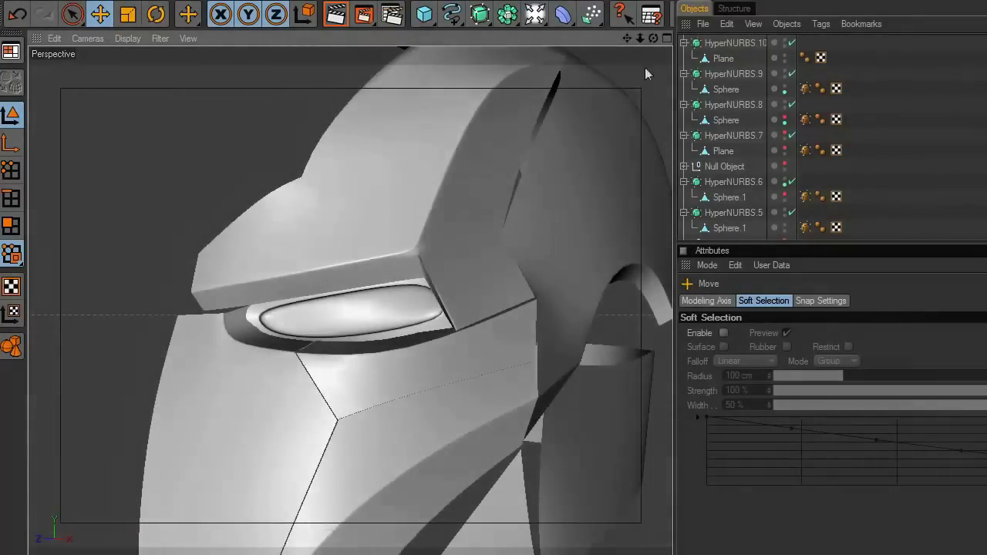
left_click_drag(653, 38, 841, 37)
left_click_drag(653, 38, 574, 40)
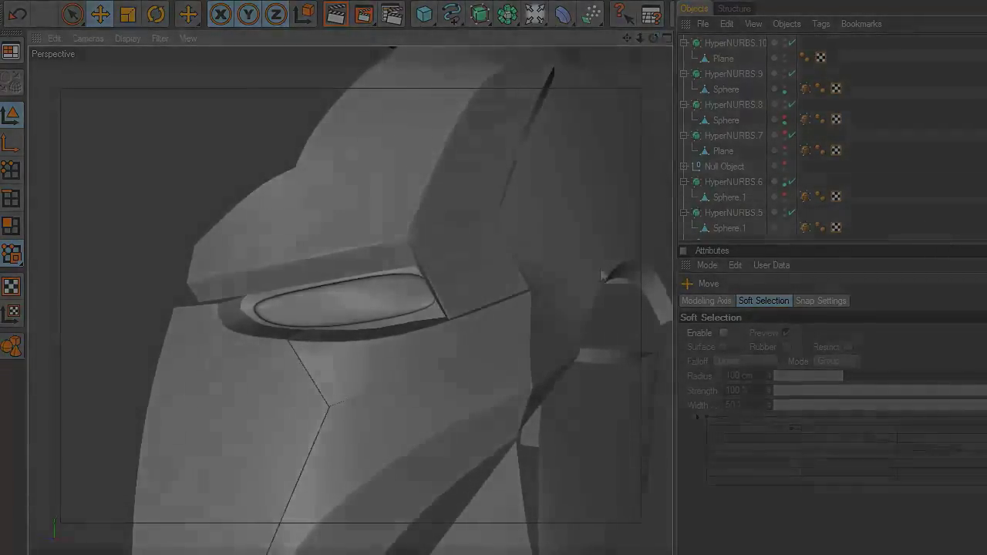